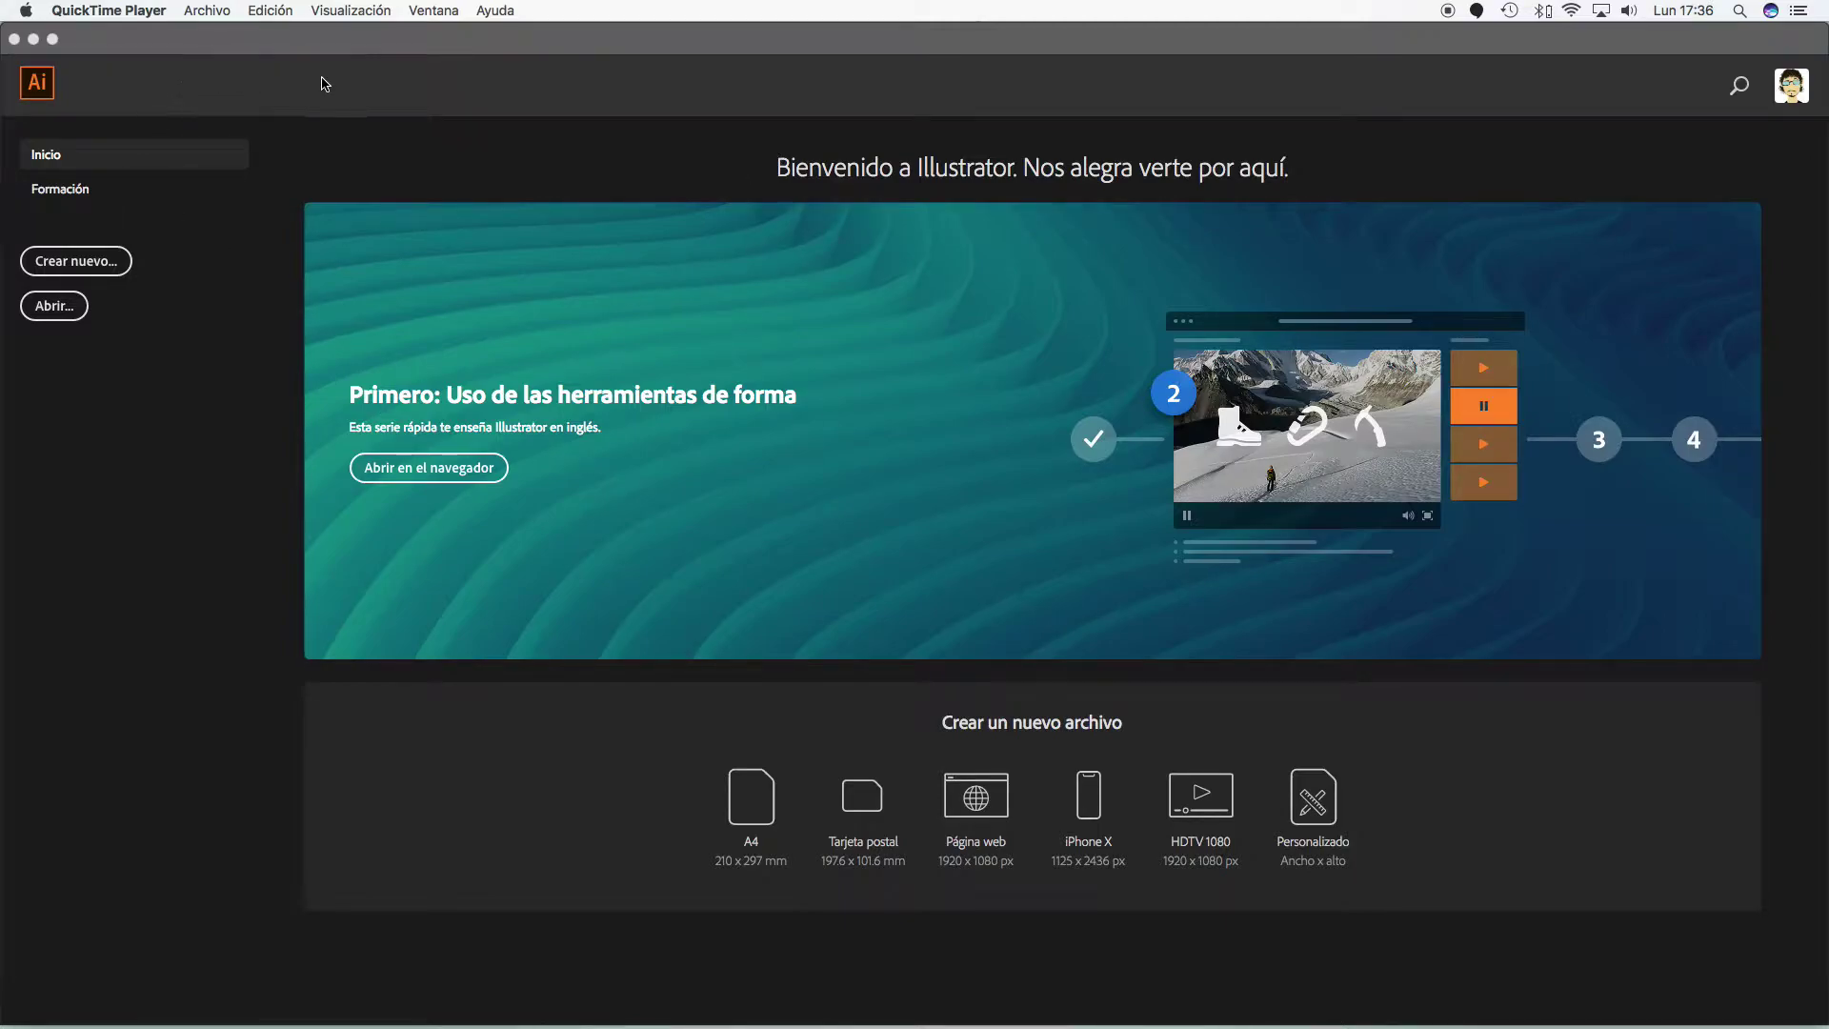
- Switch to Illustrator and start creating a new document
{"action": "left_click", "coordinate": [376, 54]}
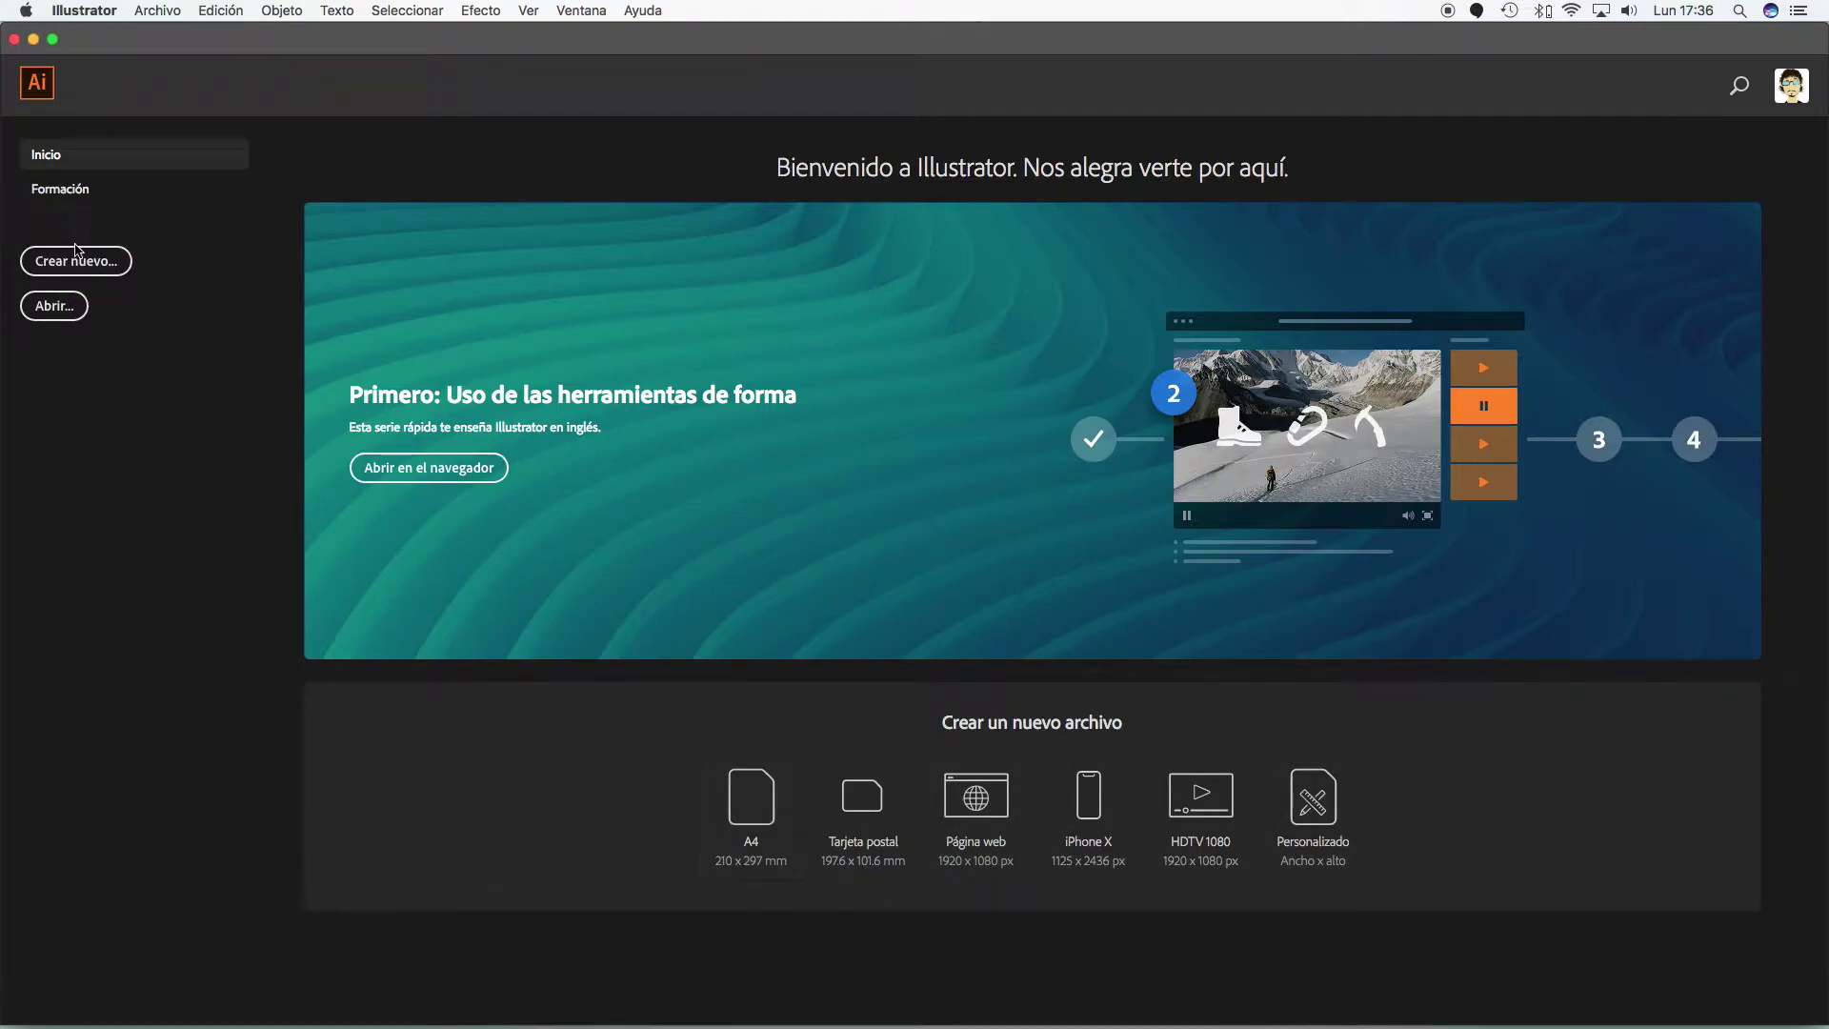
{"action": "left_click", "coordinate": [85, 271]}
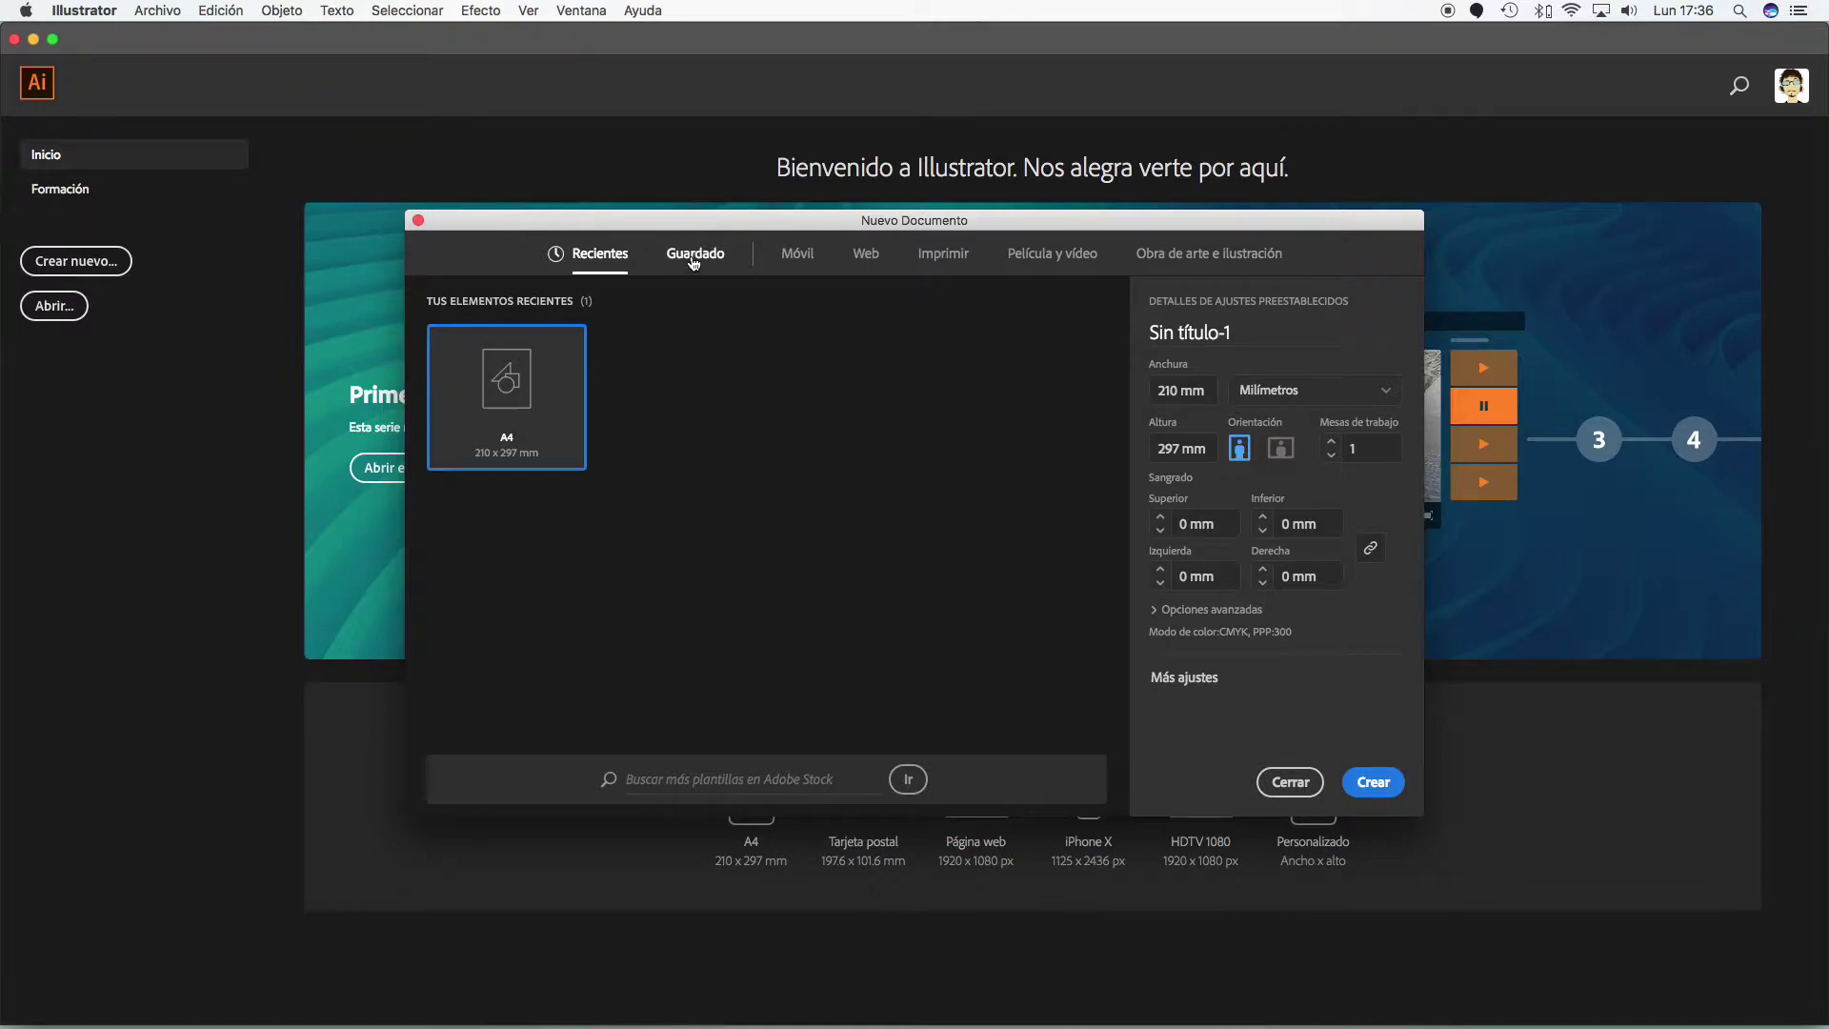
{"action": "left_click", "coordinate": [695, 257]}
{"action": "left_click", "coordinate": [600, 255]}
{"action": "left_click", "coordinate": [1285, 393]}
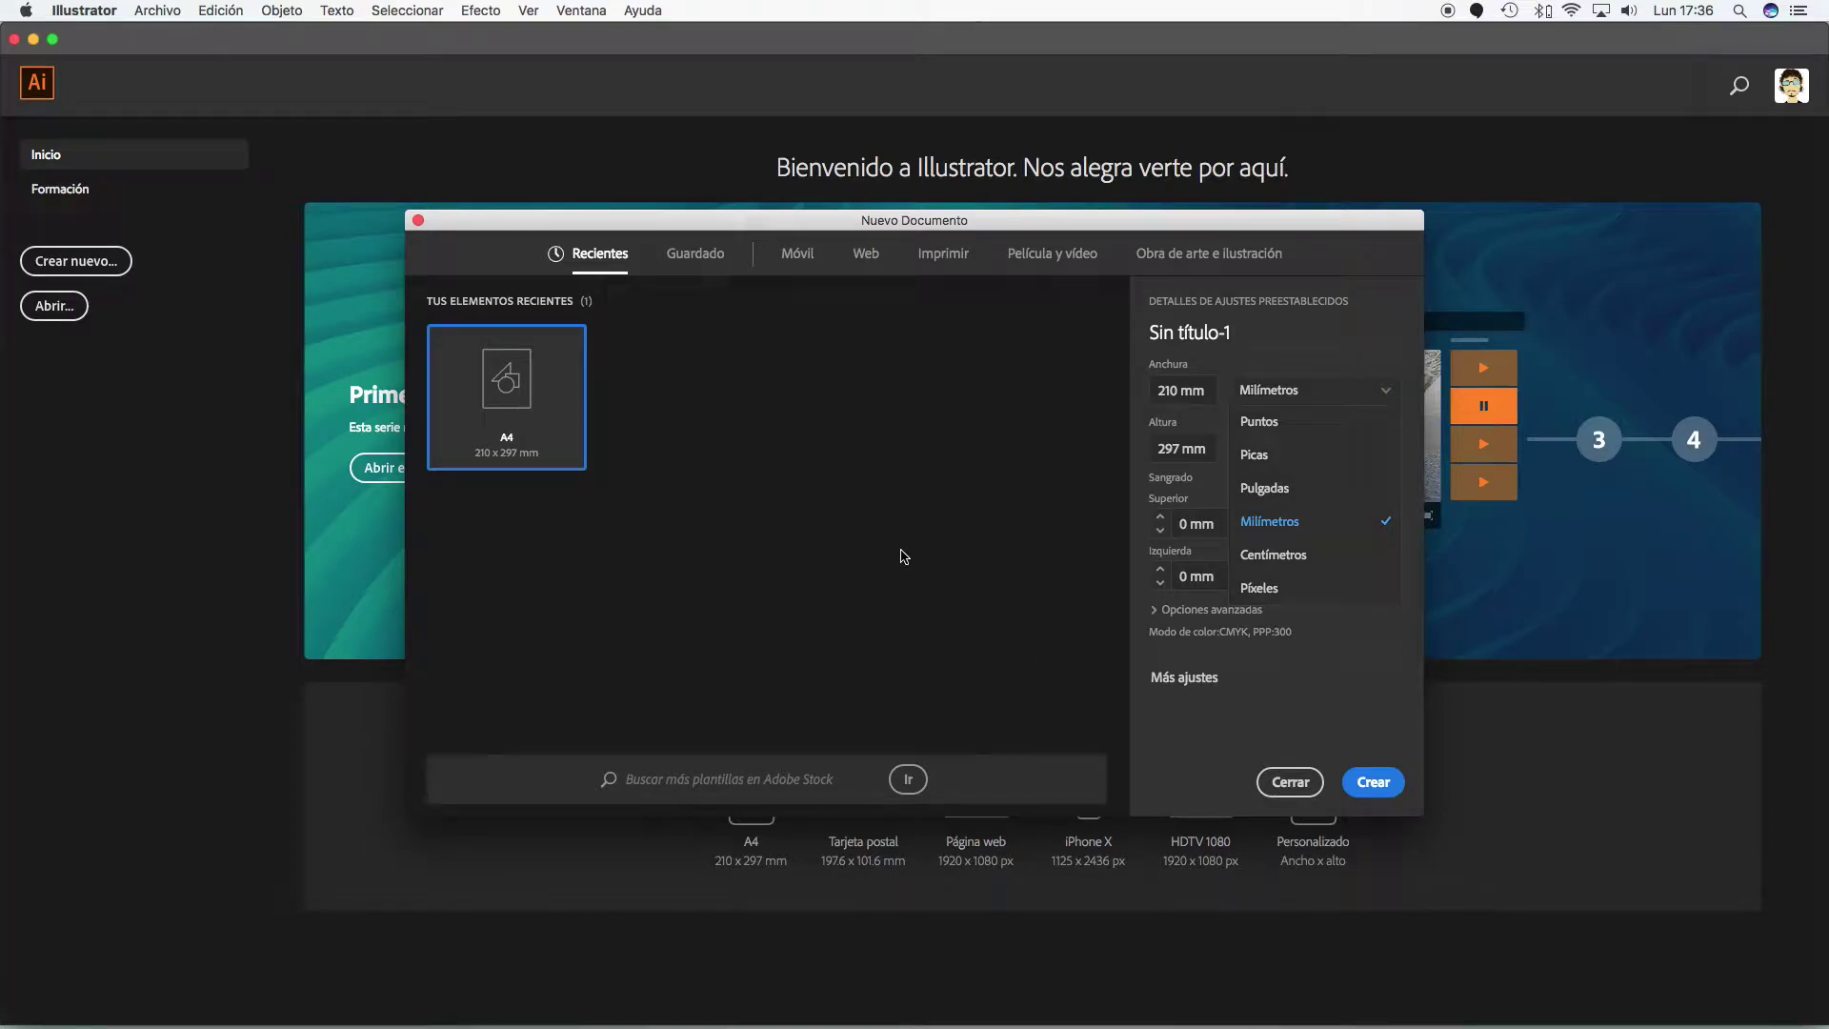
{"action": "left_click", "coordinate": [1198, 686]}
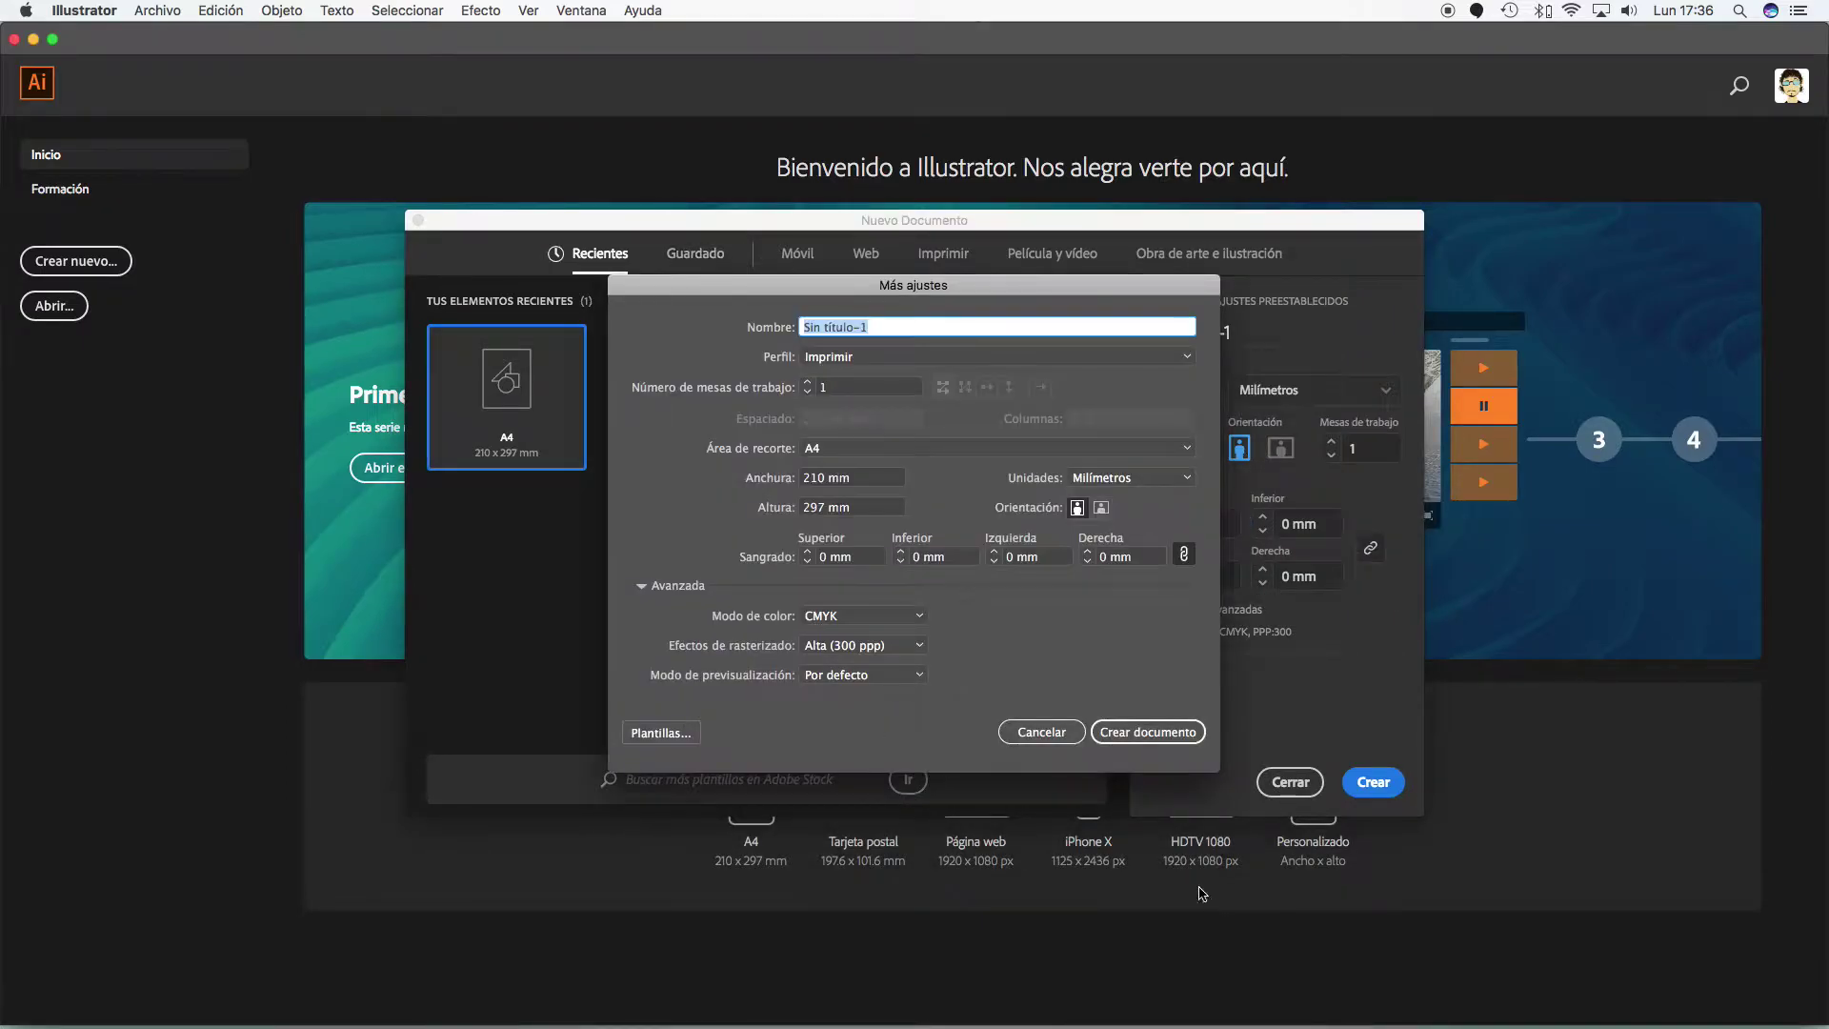
{"action": "left_click", "coordinate": [1021, 730]}
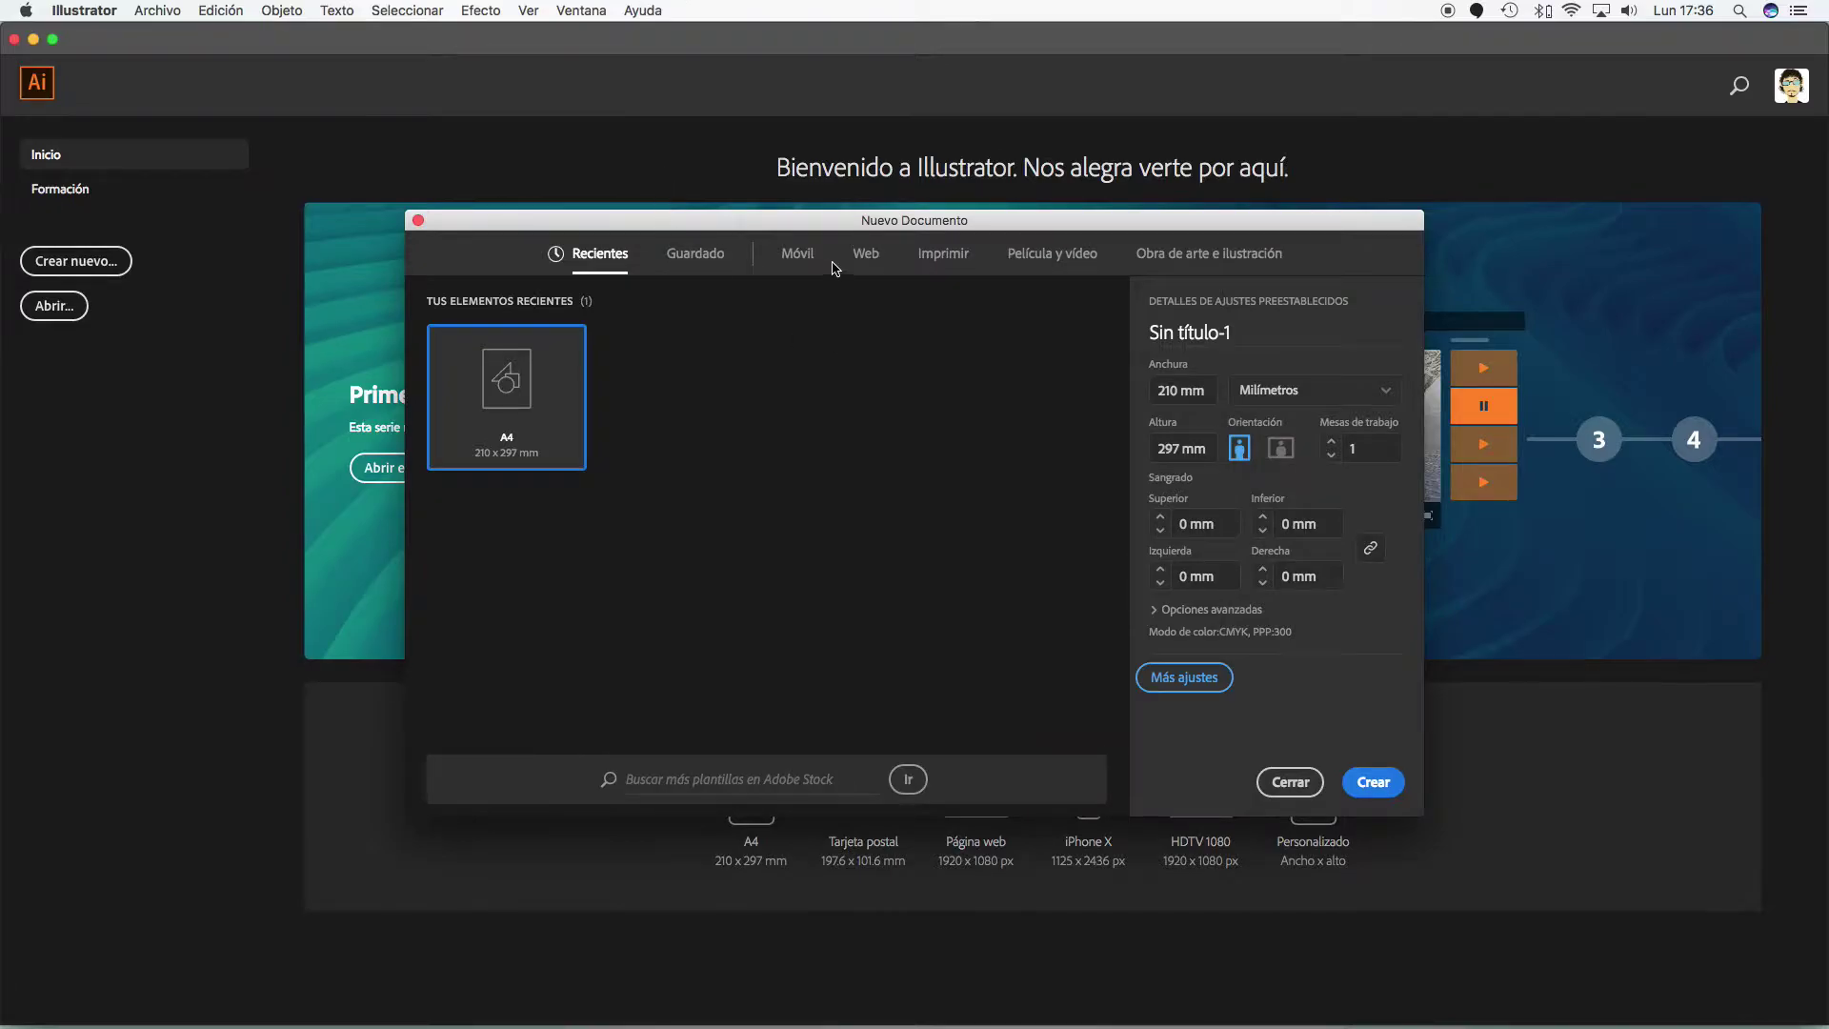
- Browse the print presets, view the Póster de atardecer template's details, and select the A4 blank document preset
{"action": "left_click", "coordinate": [946, 253]}
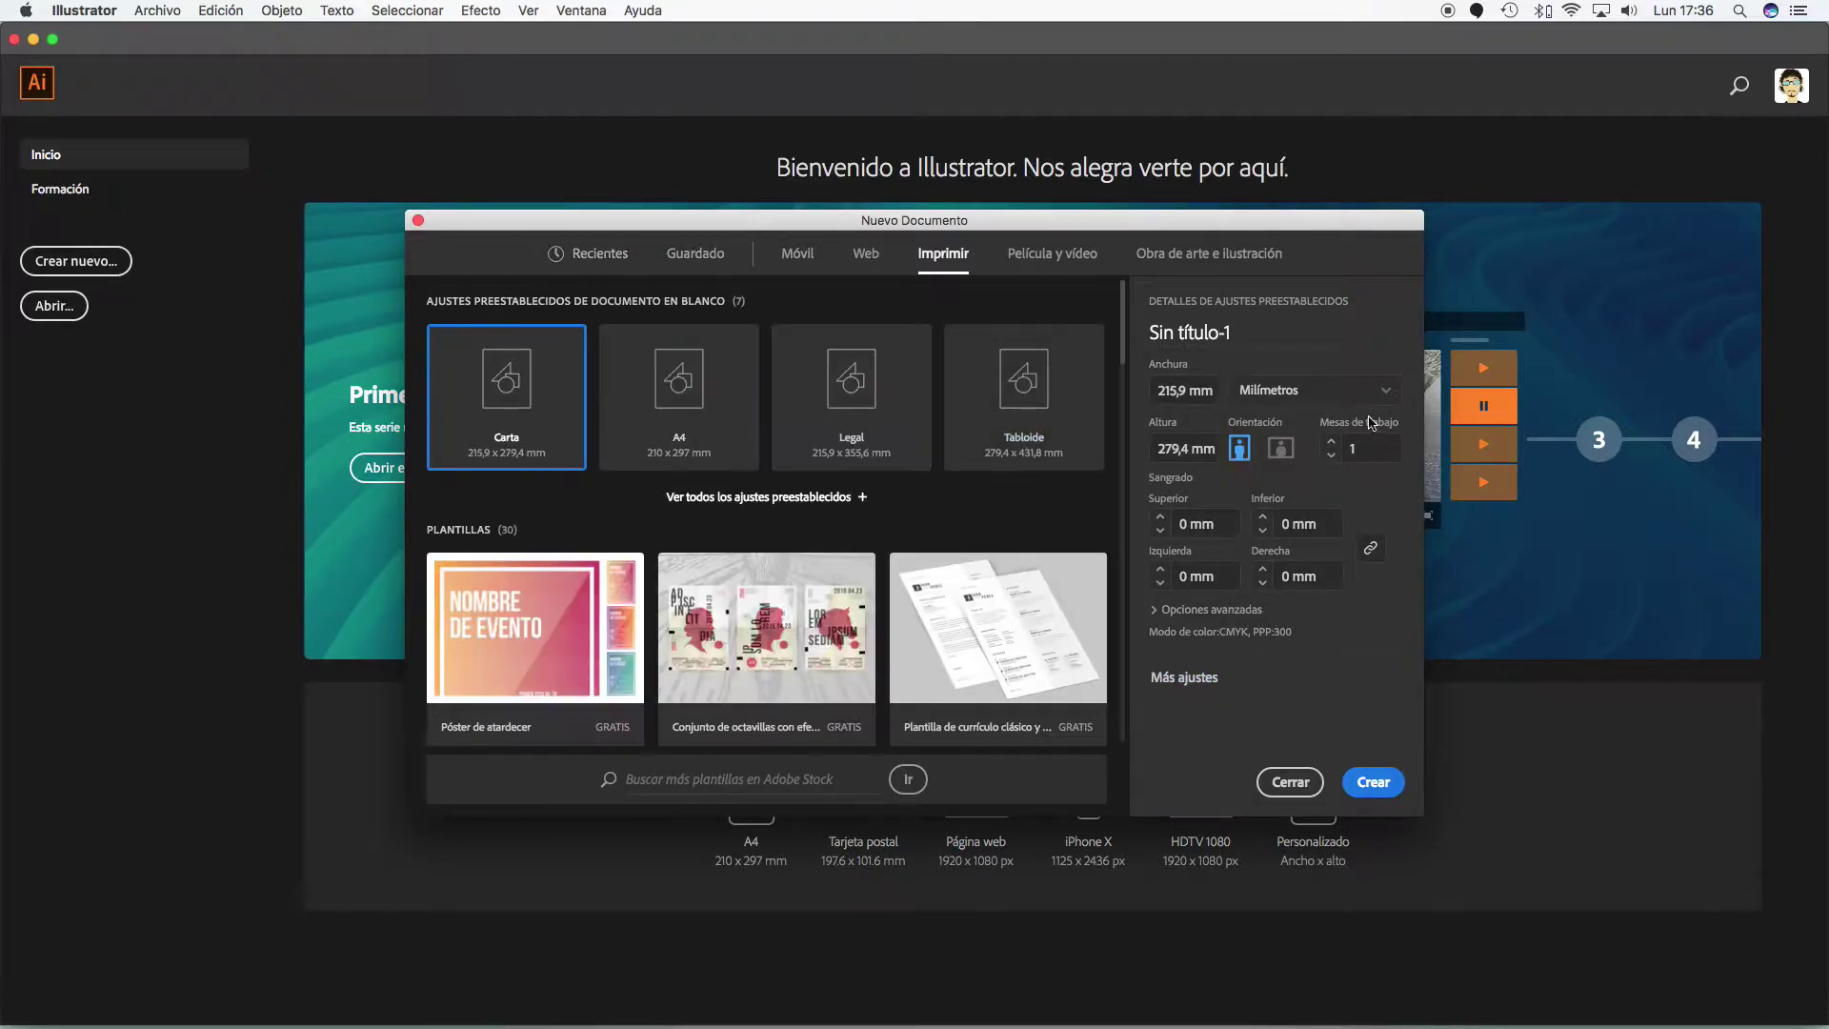
{"action": "left_click", "coordinate": [699, 380]}
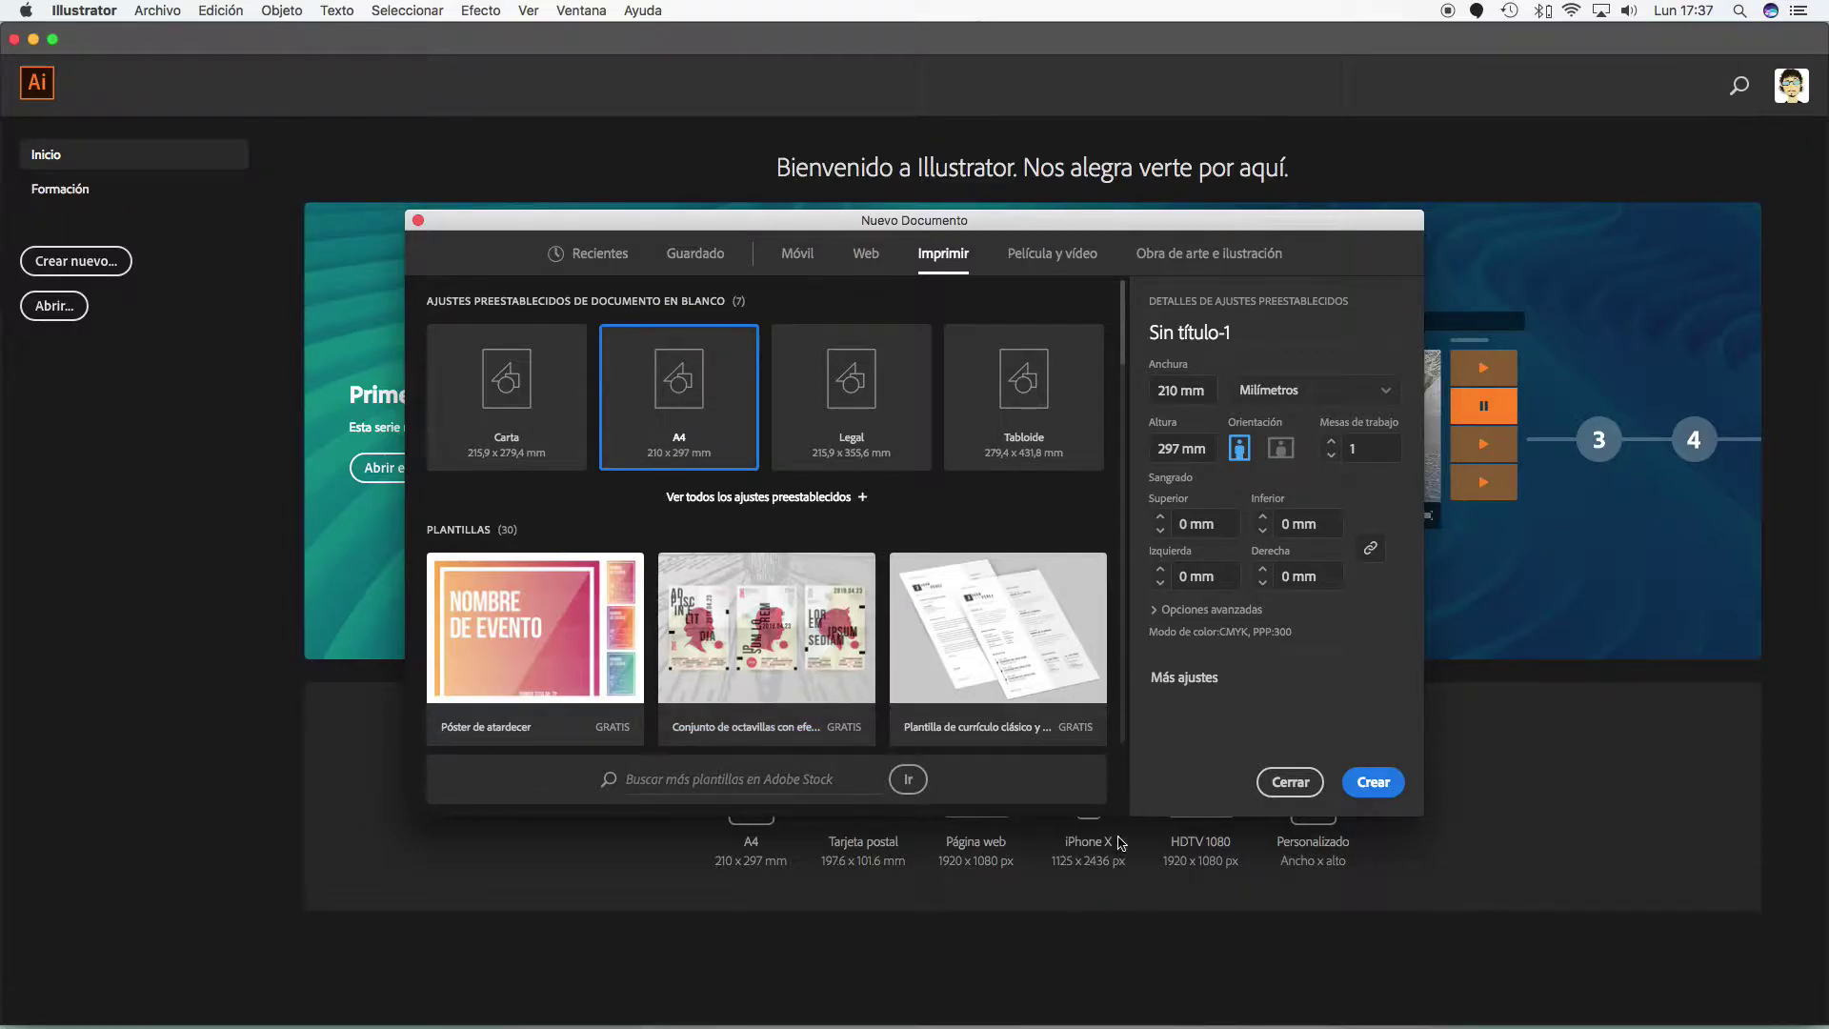
{"action": "scroll", "coordinate": [806, 645], "scroll_direction": "down", "scroll_amount": 5}
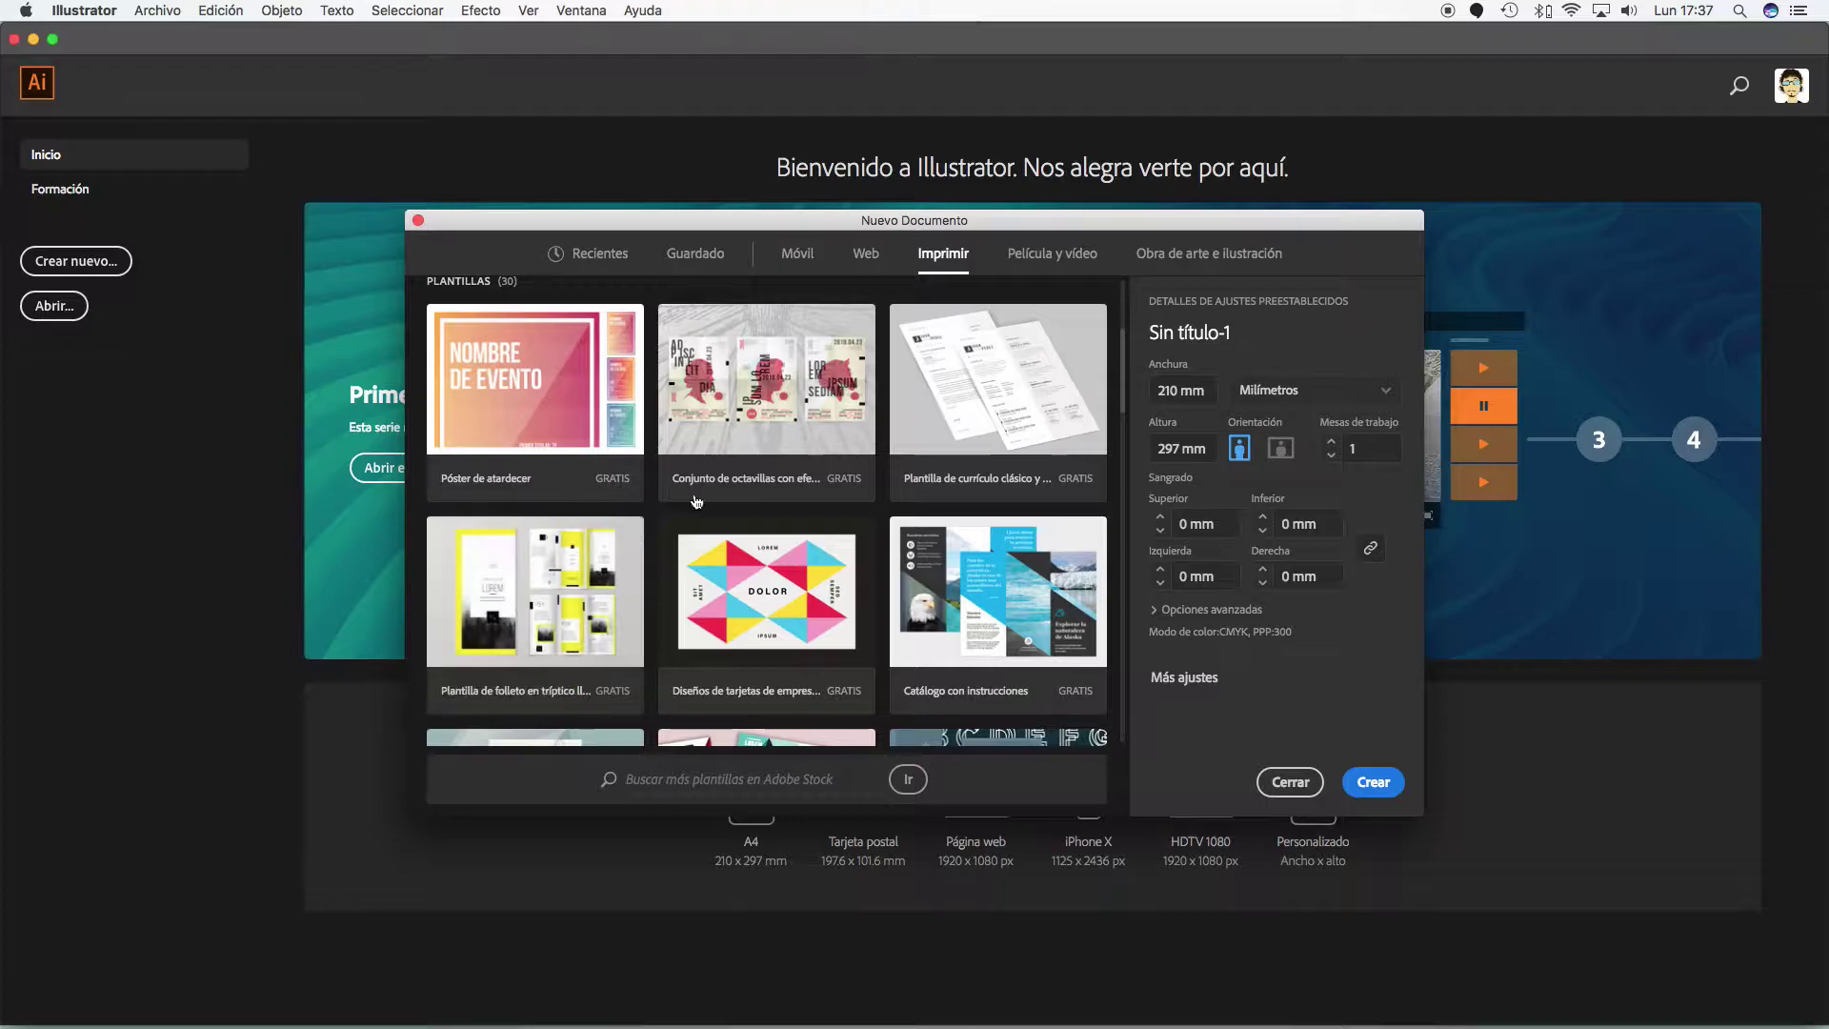
{"action": "left_click", "coordinate": [548, 400]}
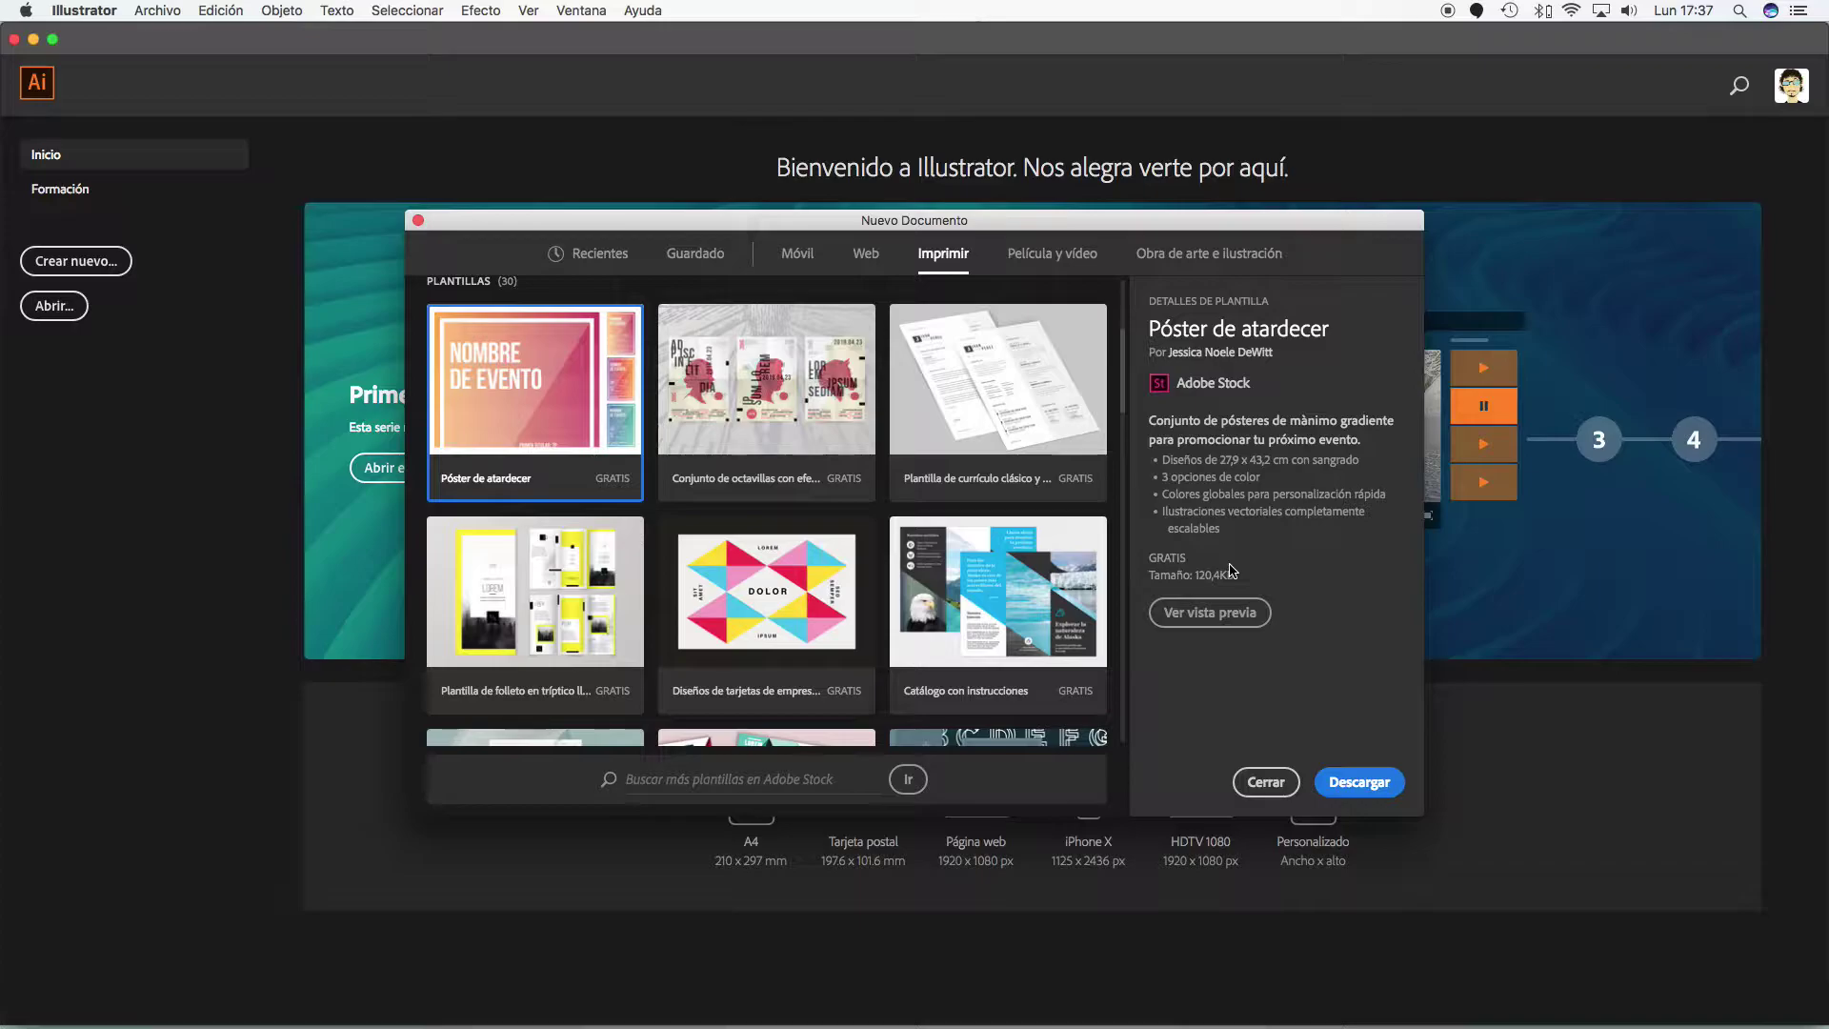
{"action": "scroll", "coordinate": [724, 458], "scroll_direction": "up", "scroll_amount": 5}
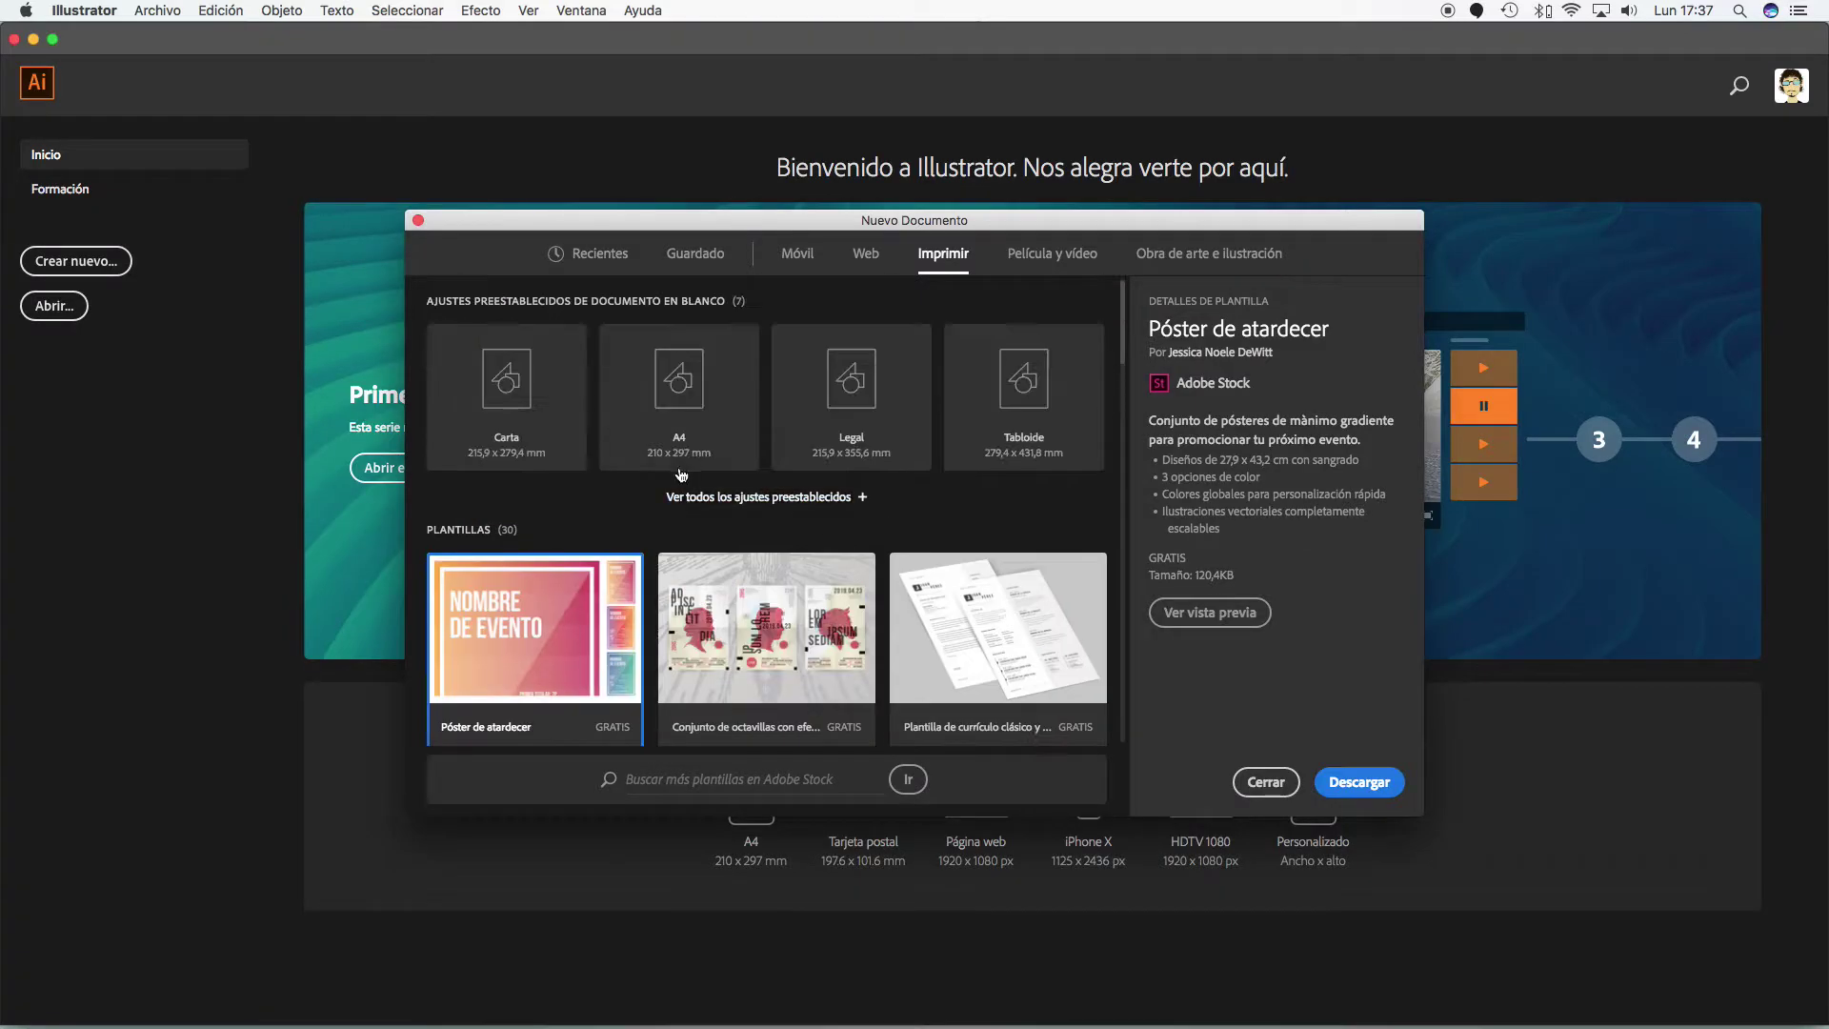
{"action": "left_click", "coordinate": [702, 396]}
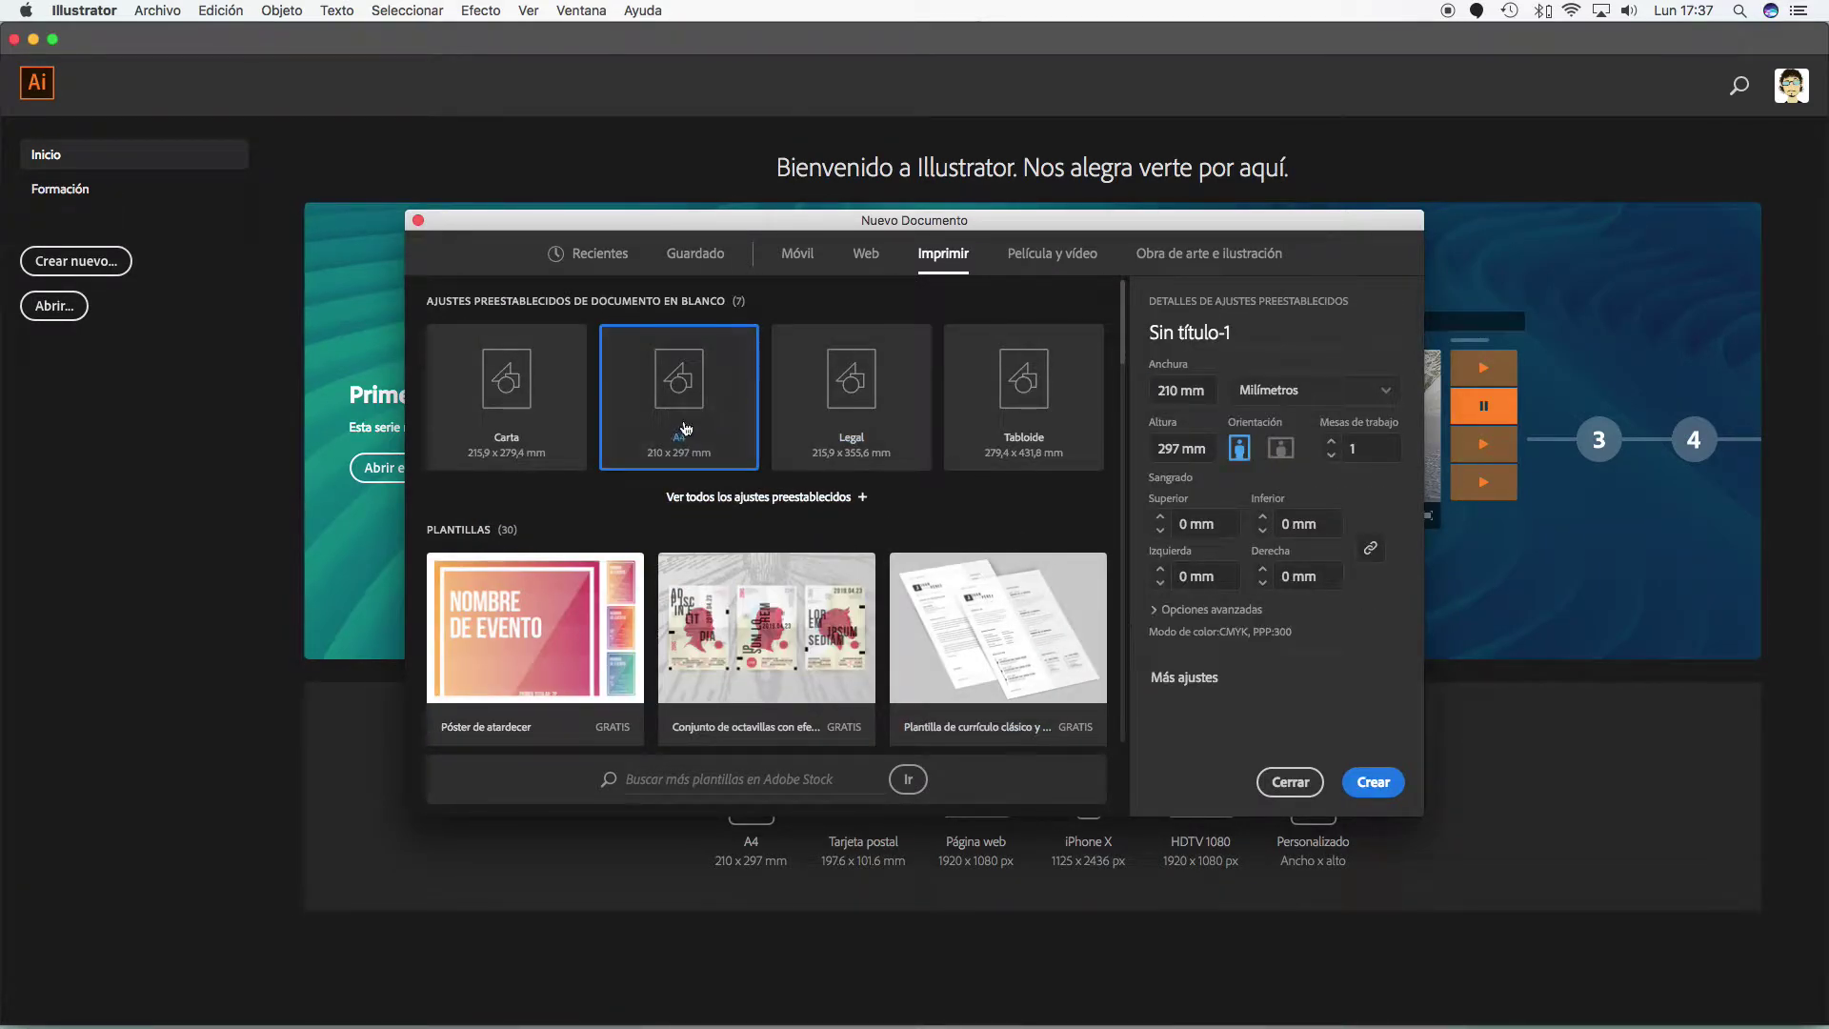
- In the additional document settings, apply a 10 mm bleed to all four sides of the A4 page
{"action": "scroll", "coordinate": [742, 503], "scroll_direction": "down", "scroll_amount": 1}
{"action": "left_click", "coordinate": [1197, 678]}
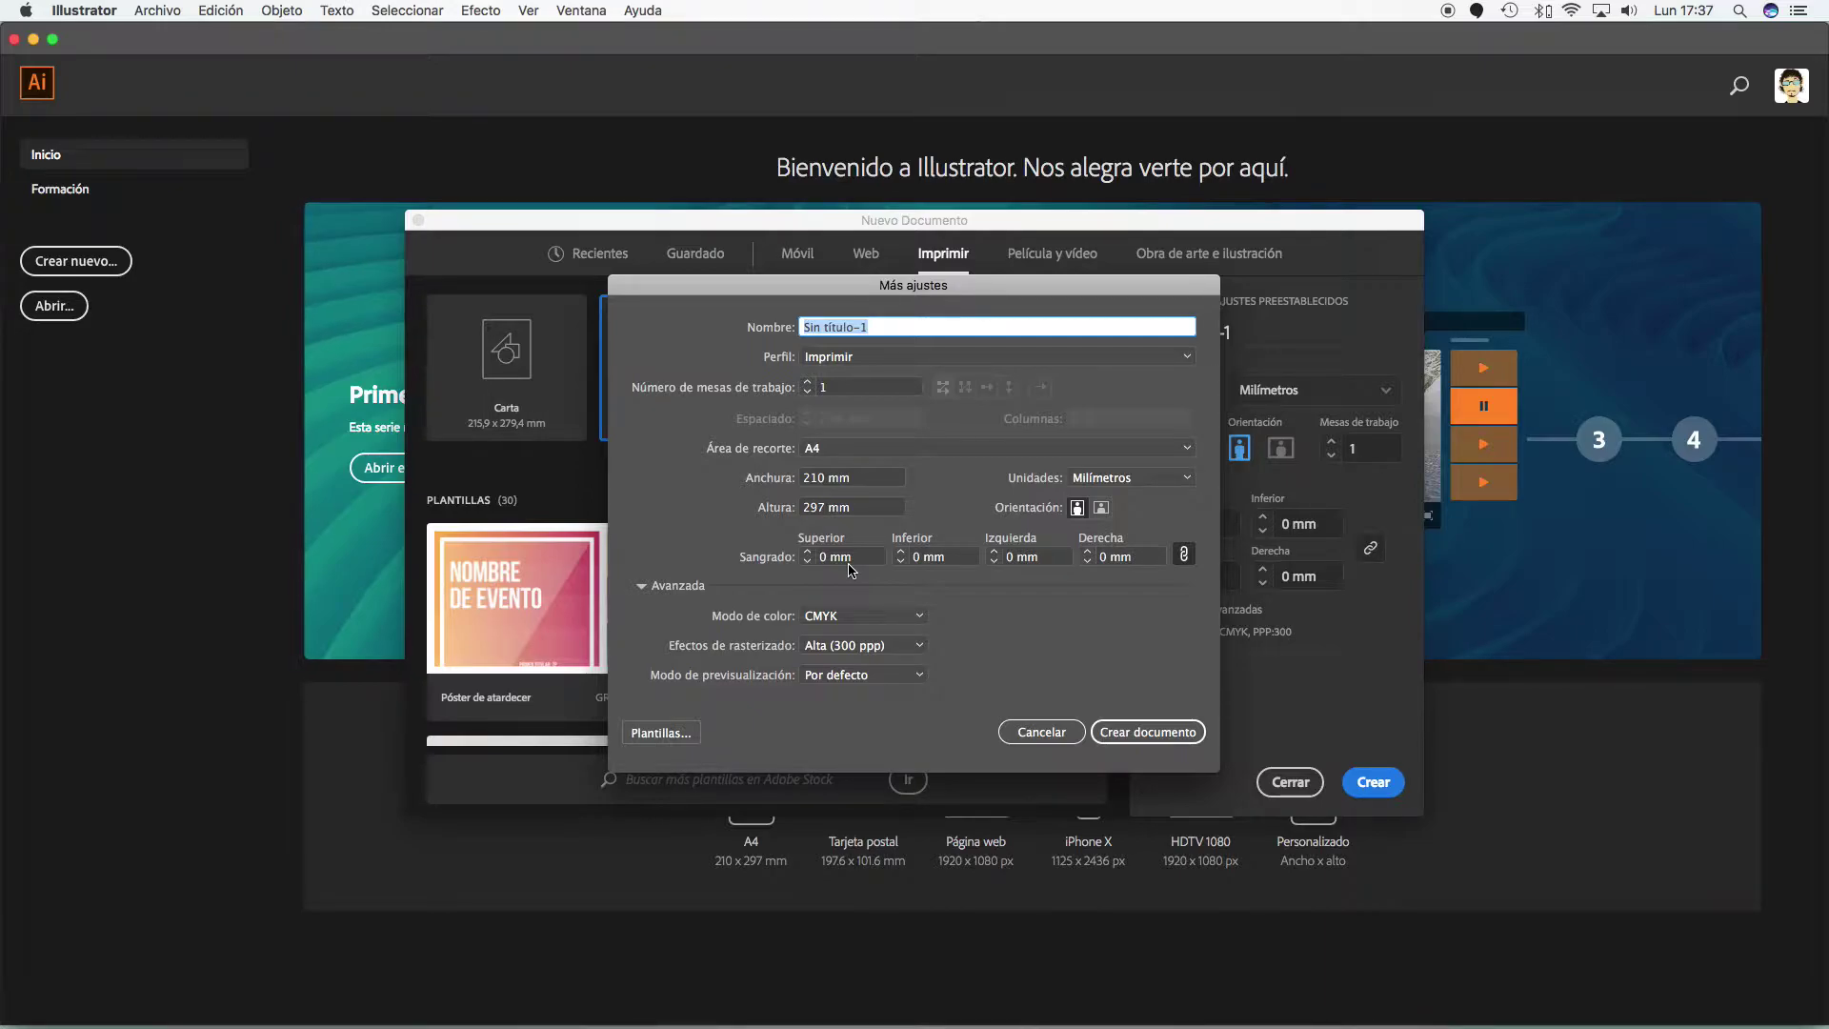
{"action": "left_click", "coordinate": [846, 482]}
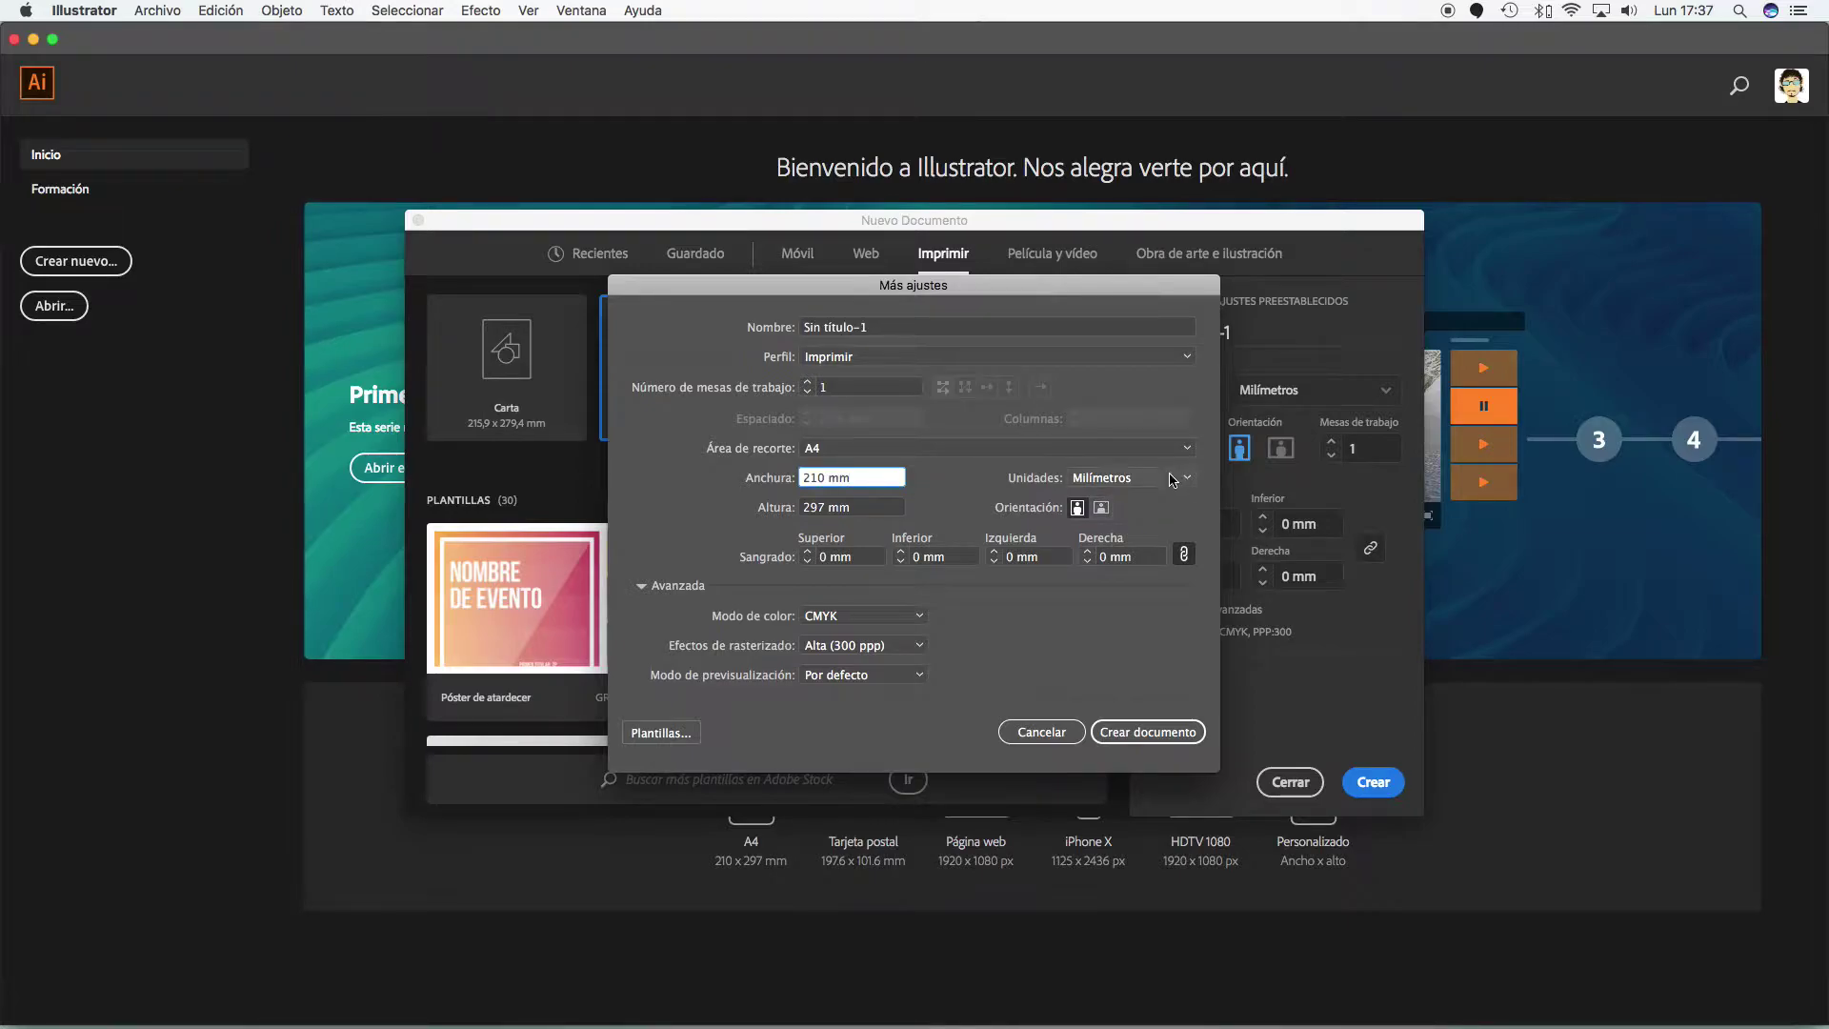
{"action": "left_click", "coordinate": [1174, 481]}
{"action": "left_click", "coordinate": [927, 518]}
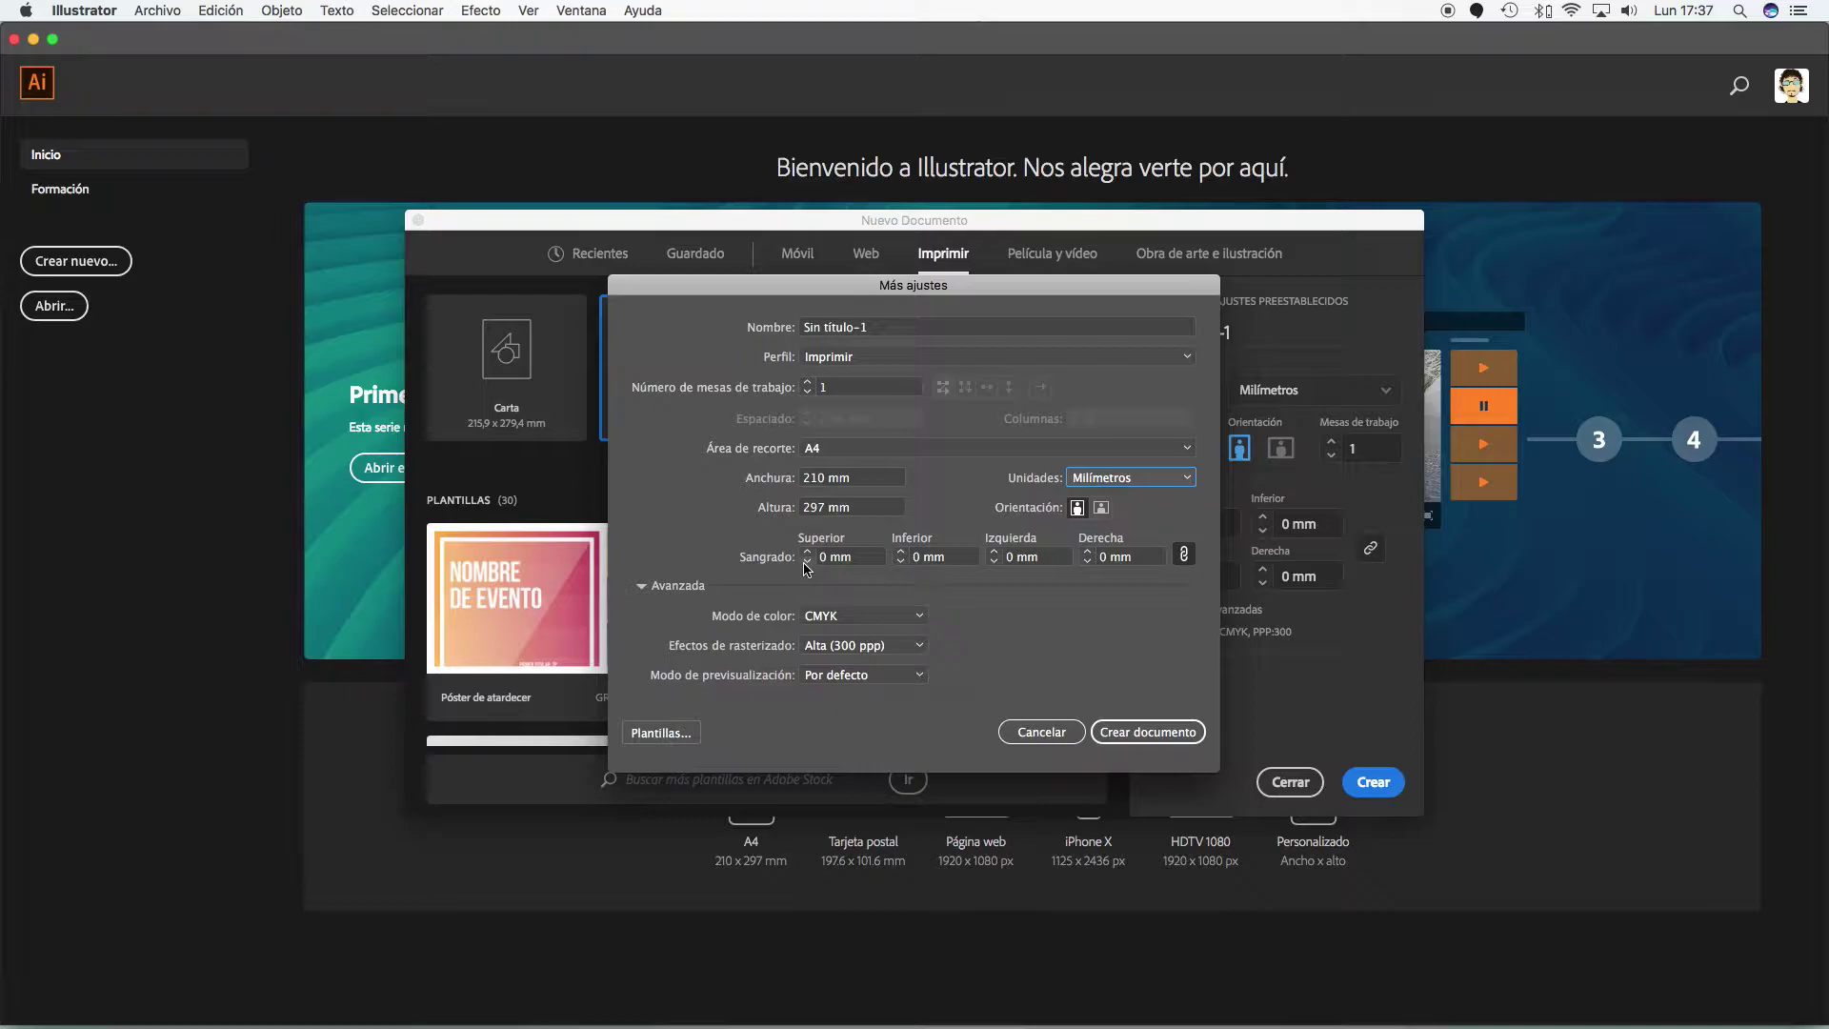
{"action": "left_click", "coordinate": [875, 560]}
{"action": "left_click_drag", "start_coordinate": [875, 560], "coordinate": [748, 556]}
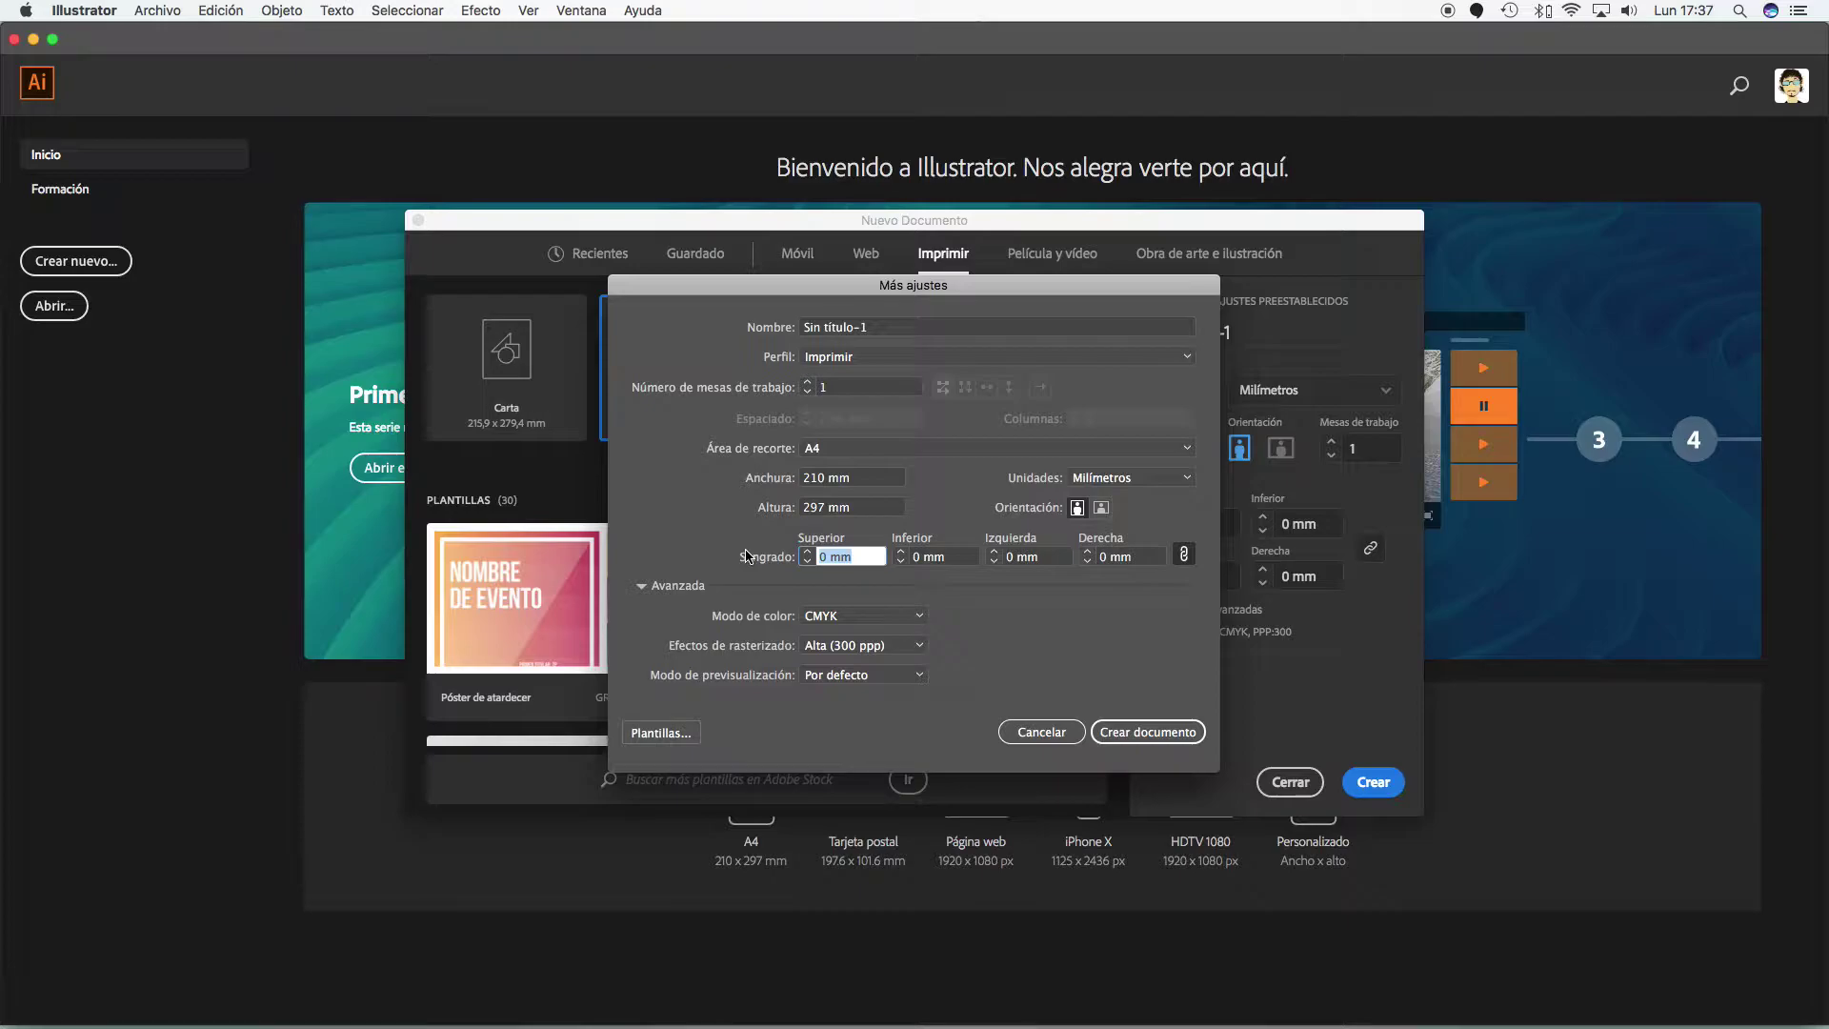
{"action": "type", "text": "10"}
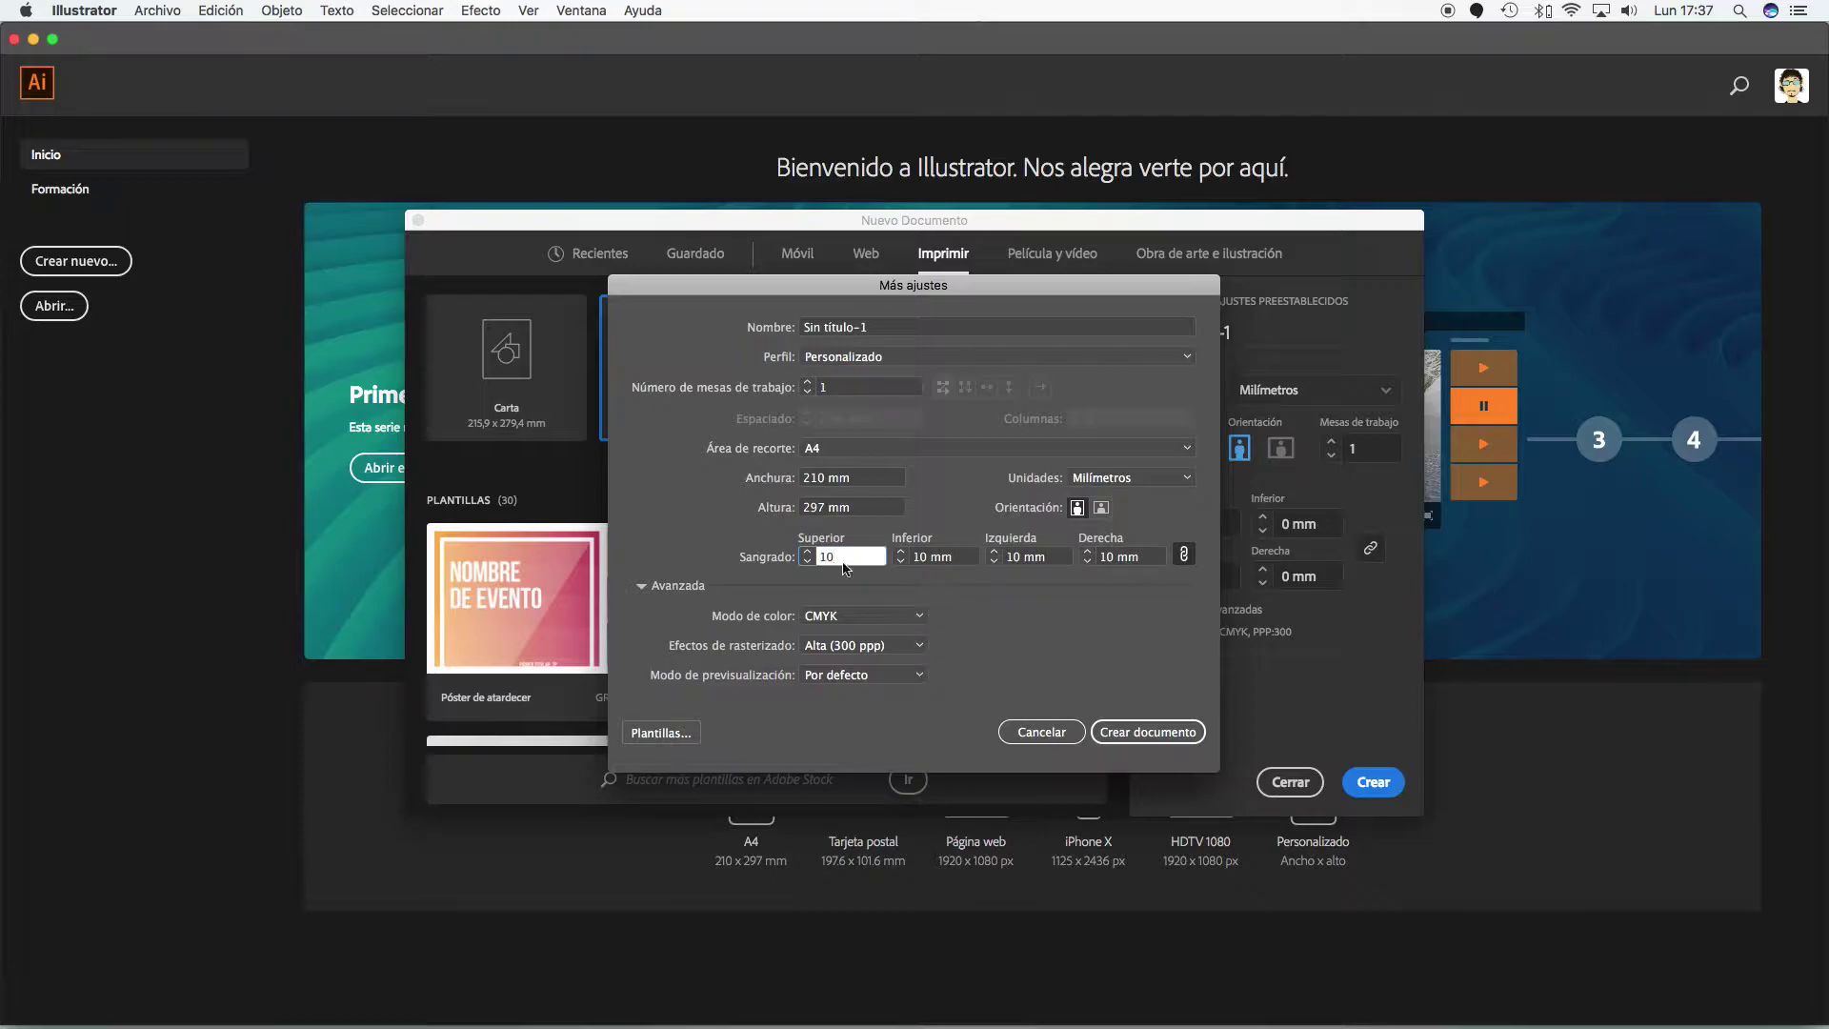
{"action": "left_click", "coordinate": [1116, 557]}
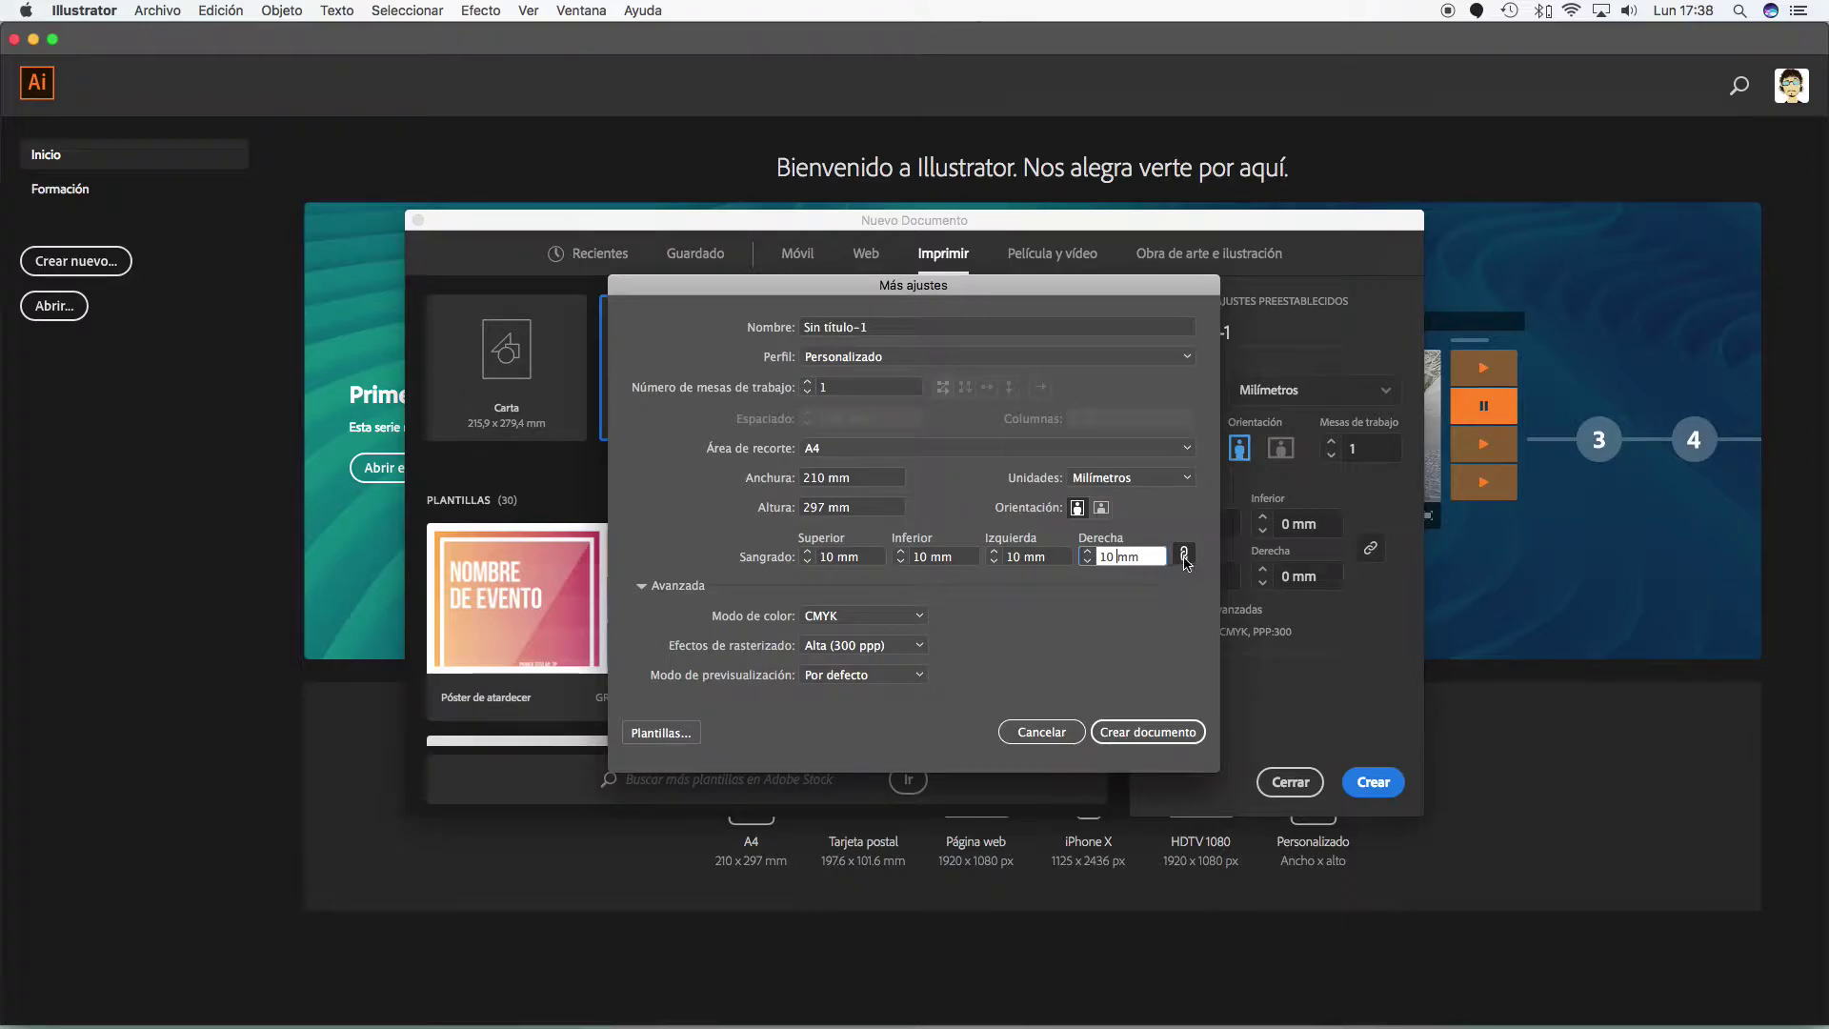
{"action": "left_click", "coordinate": [1184, 557]}
{"action": "left_click", "coordinate": [865, 560]}
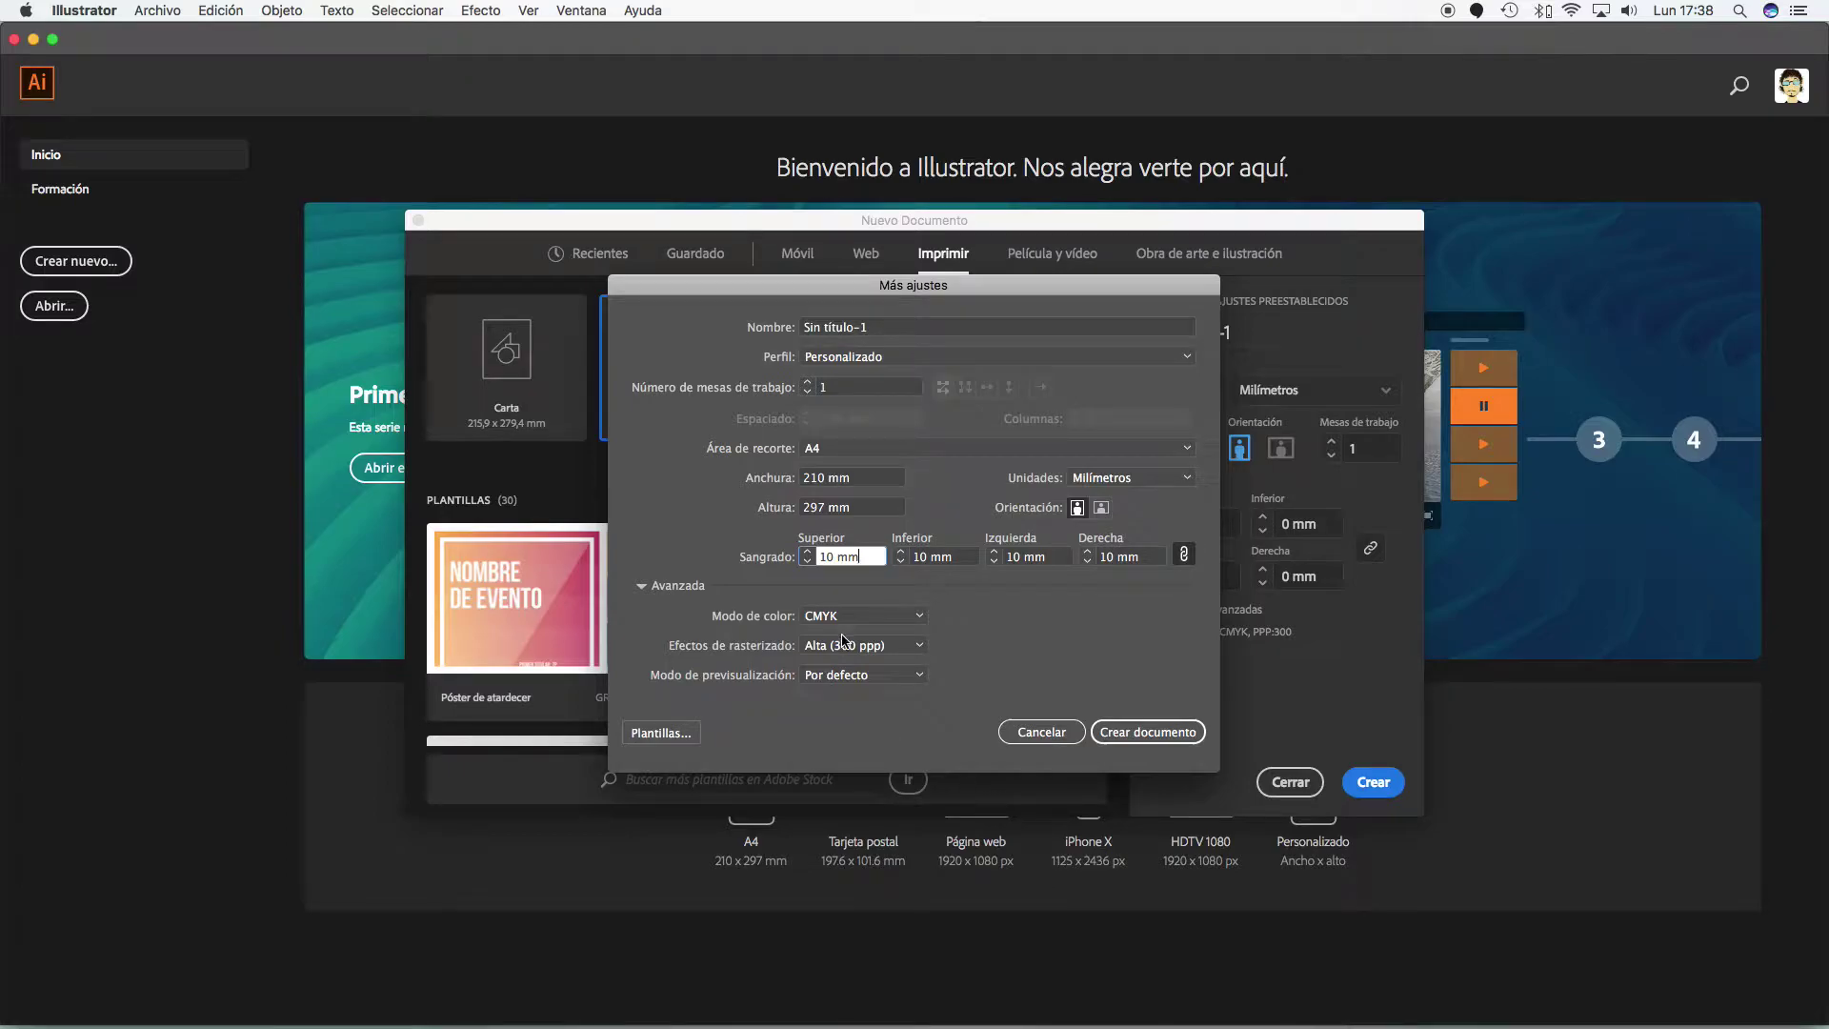
- Set the document's color mode to RGB and its raster effects to Alta (300 ppp)
{"action": "left_click", "coordinate": [868, 617]}
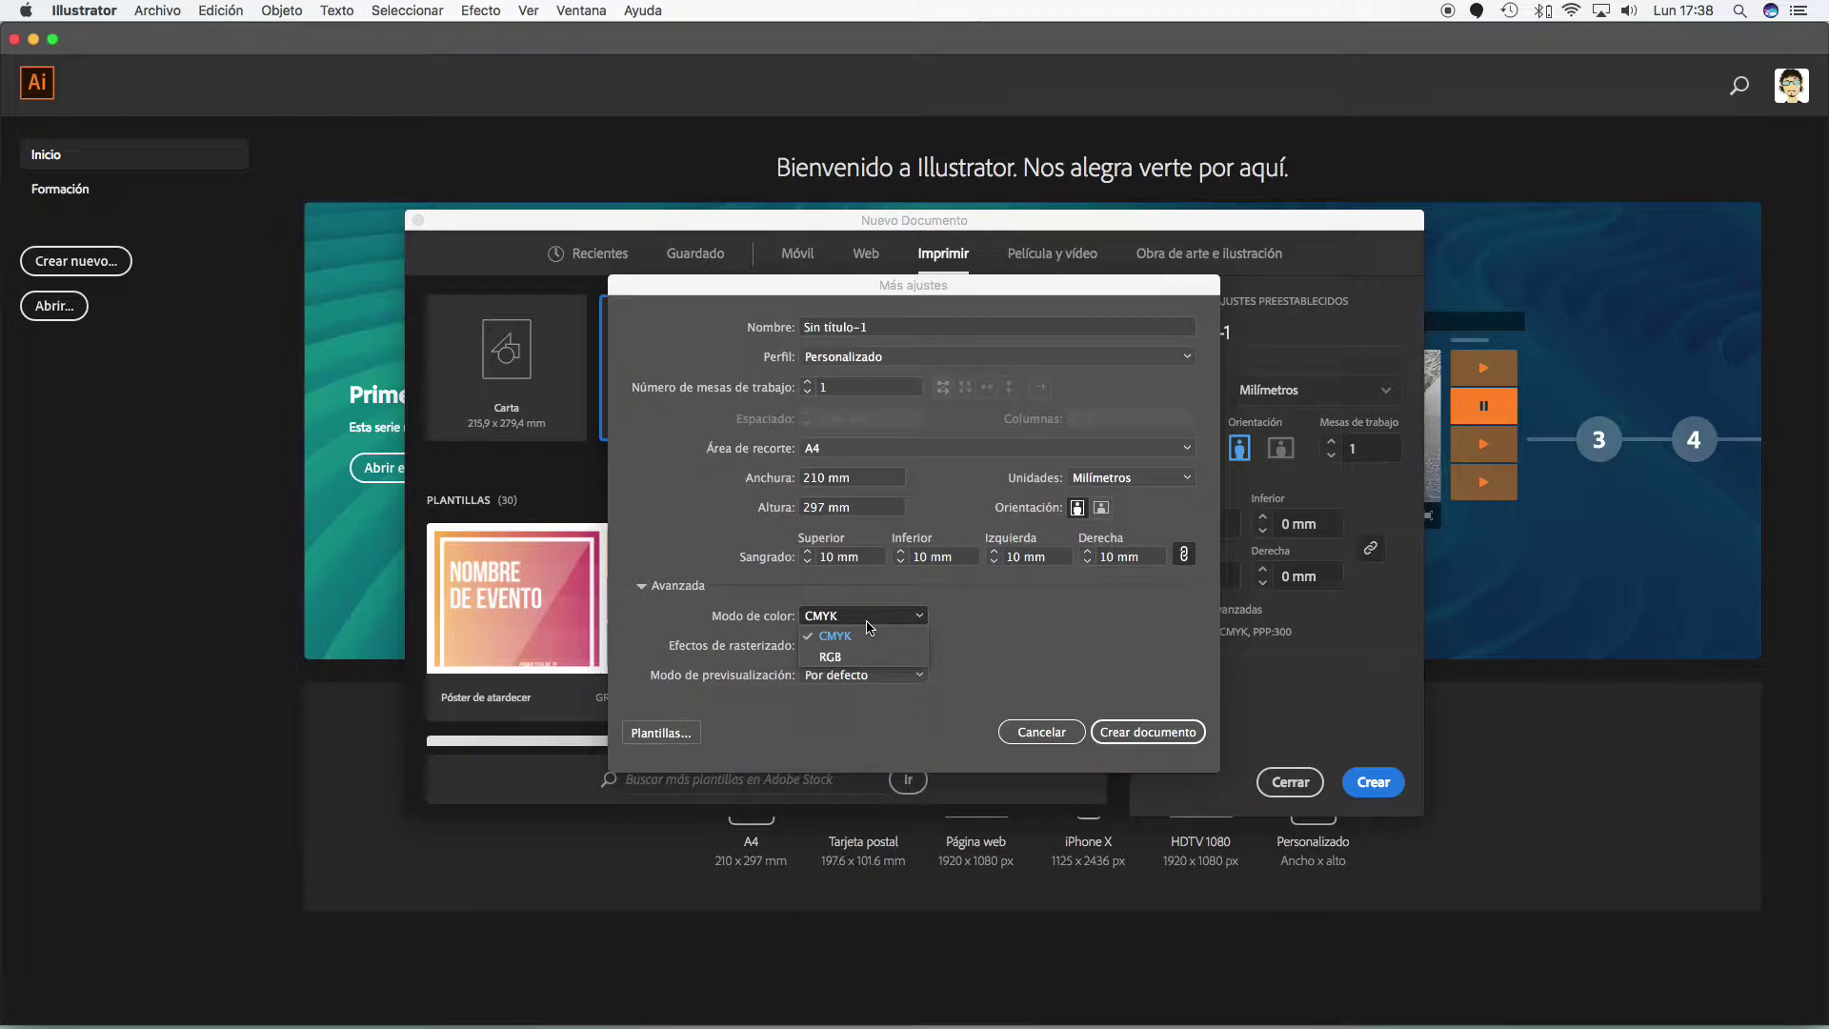
{"action": "left_click", "coordinate": [1149, 675]}
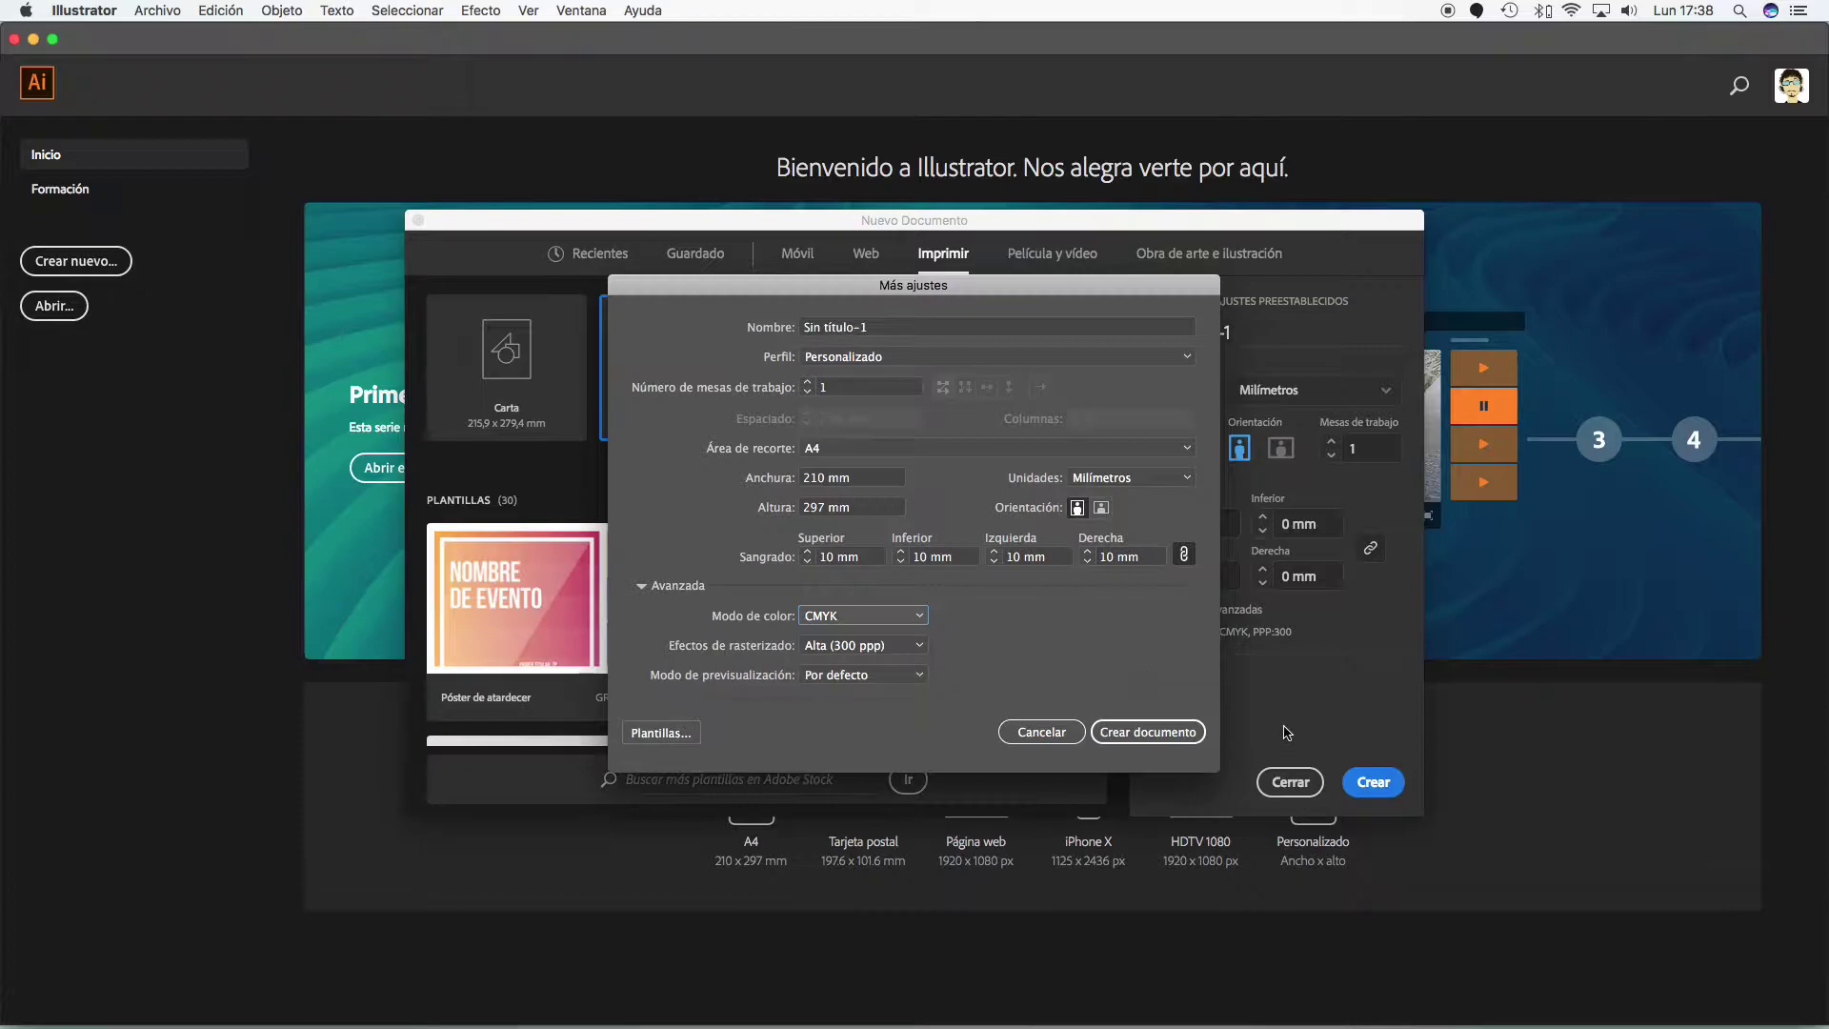
{"action": "left_click", "coordinate": [872, 618]}
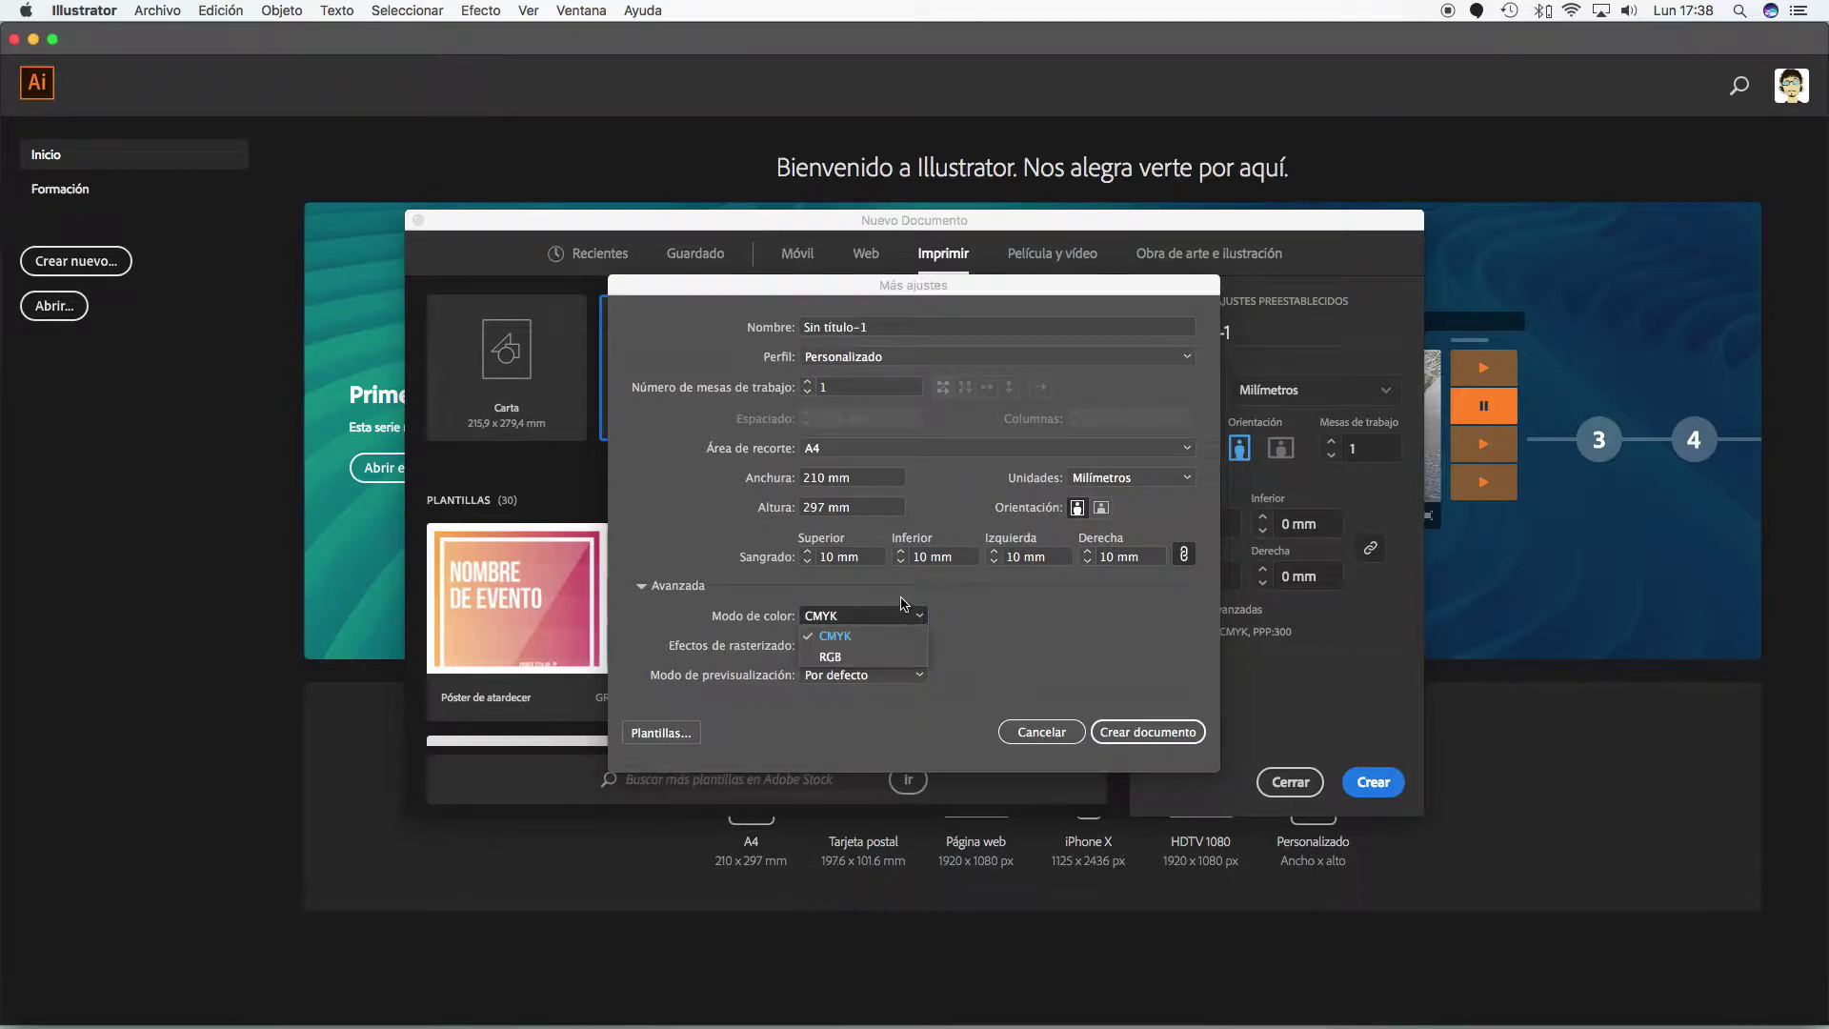
{"action": "left_click", "coordinate": [882, 657]}
{"action": "left_click", "coordinate": [892, 648]}
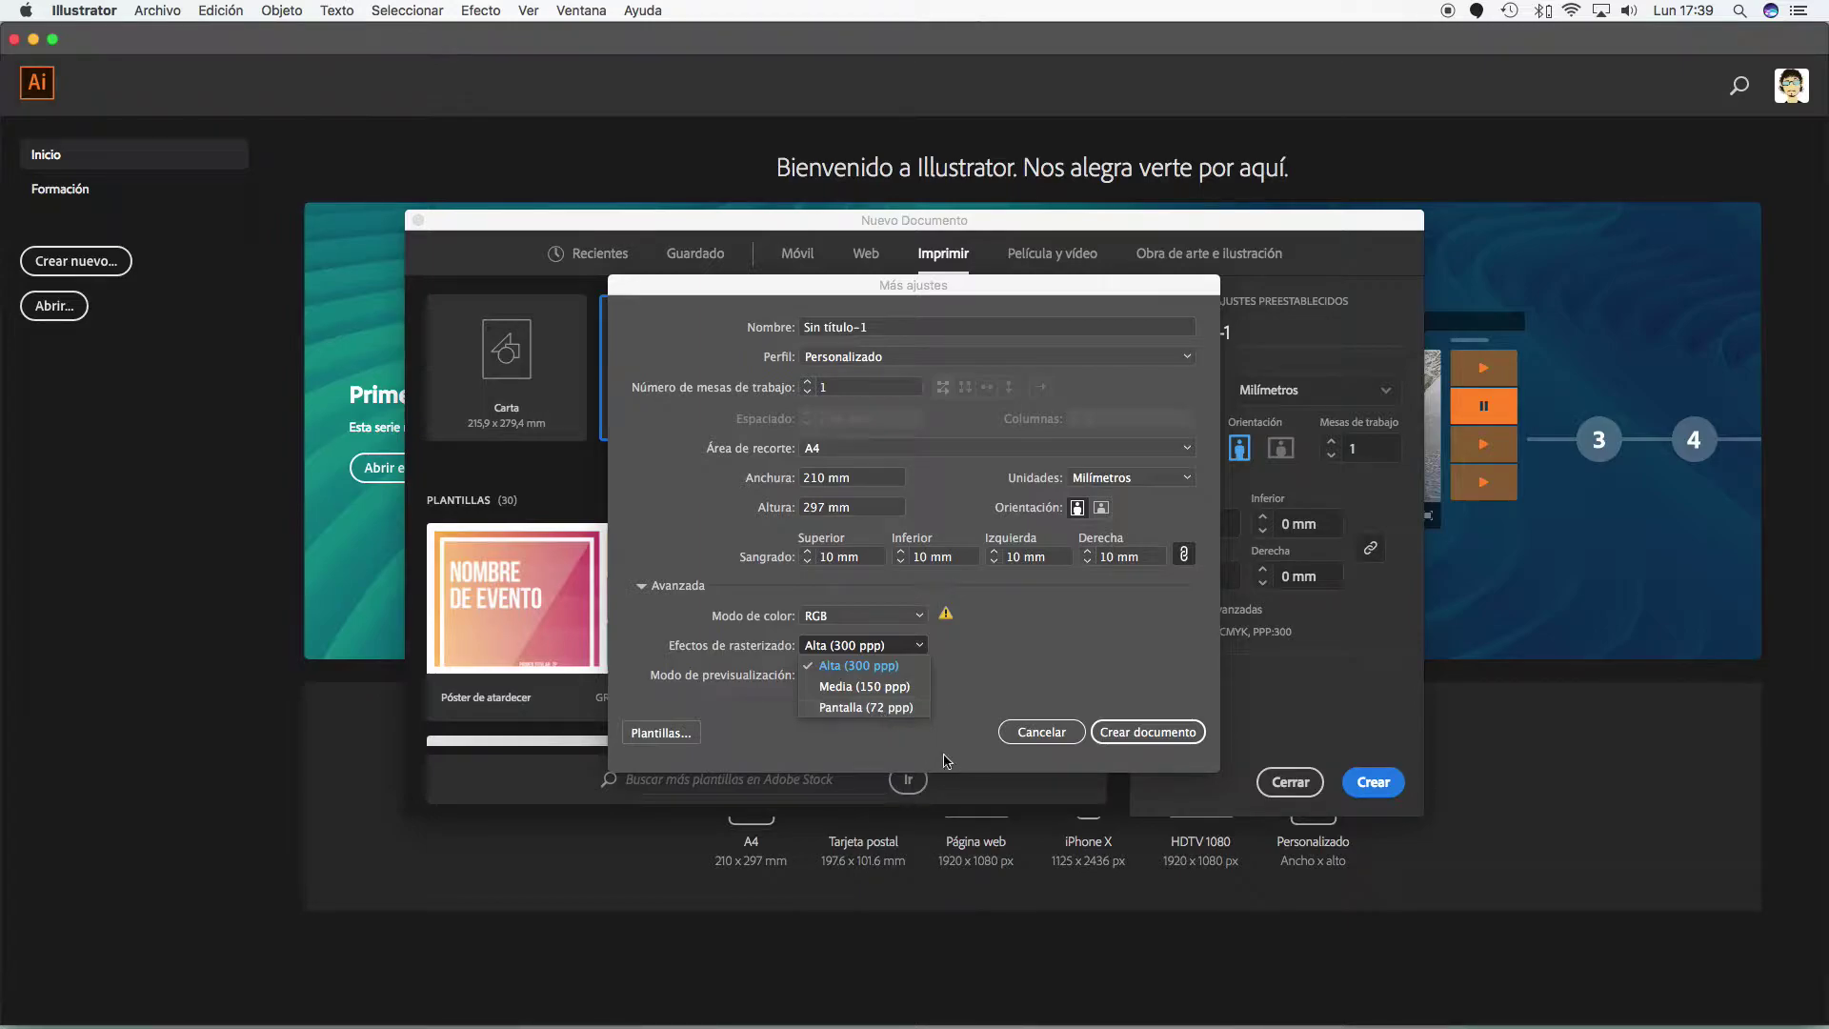
{"action": "left_click", "coordinate": [847, 667]}
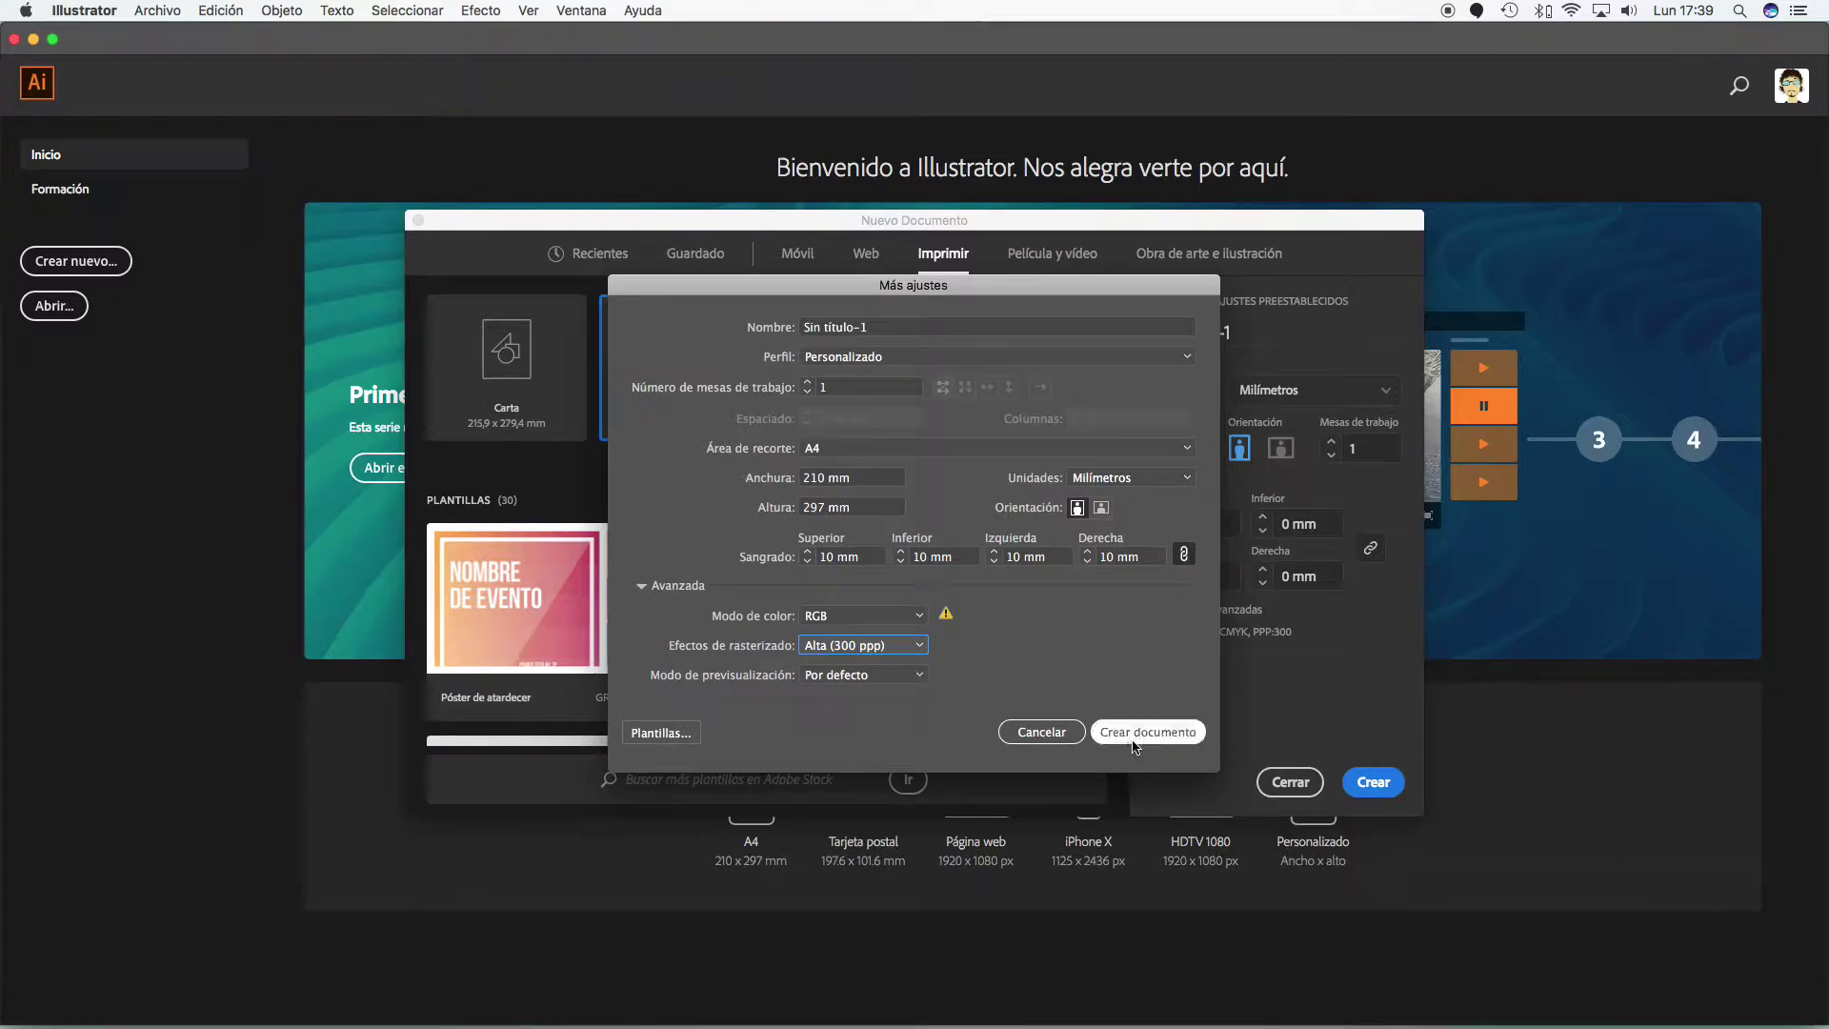
- Try two artboards, return the number of artboards to 1, and create the document
{"action": "left_click", "coordinate": [881, 327]}
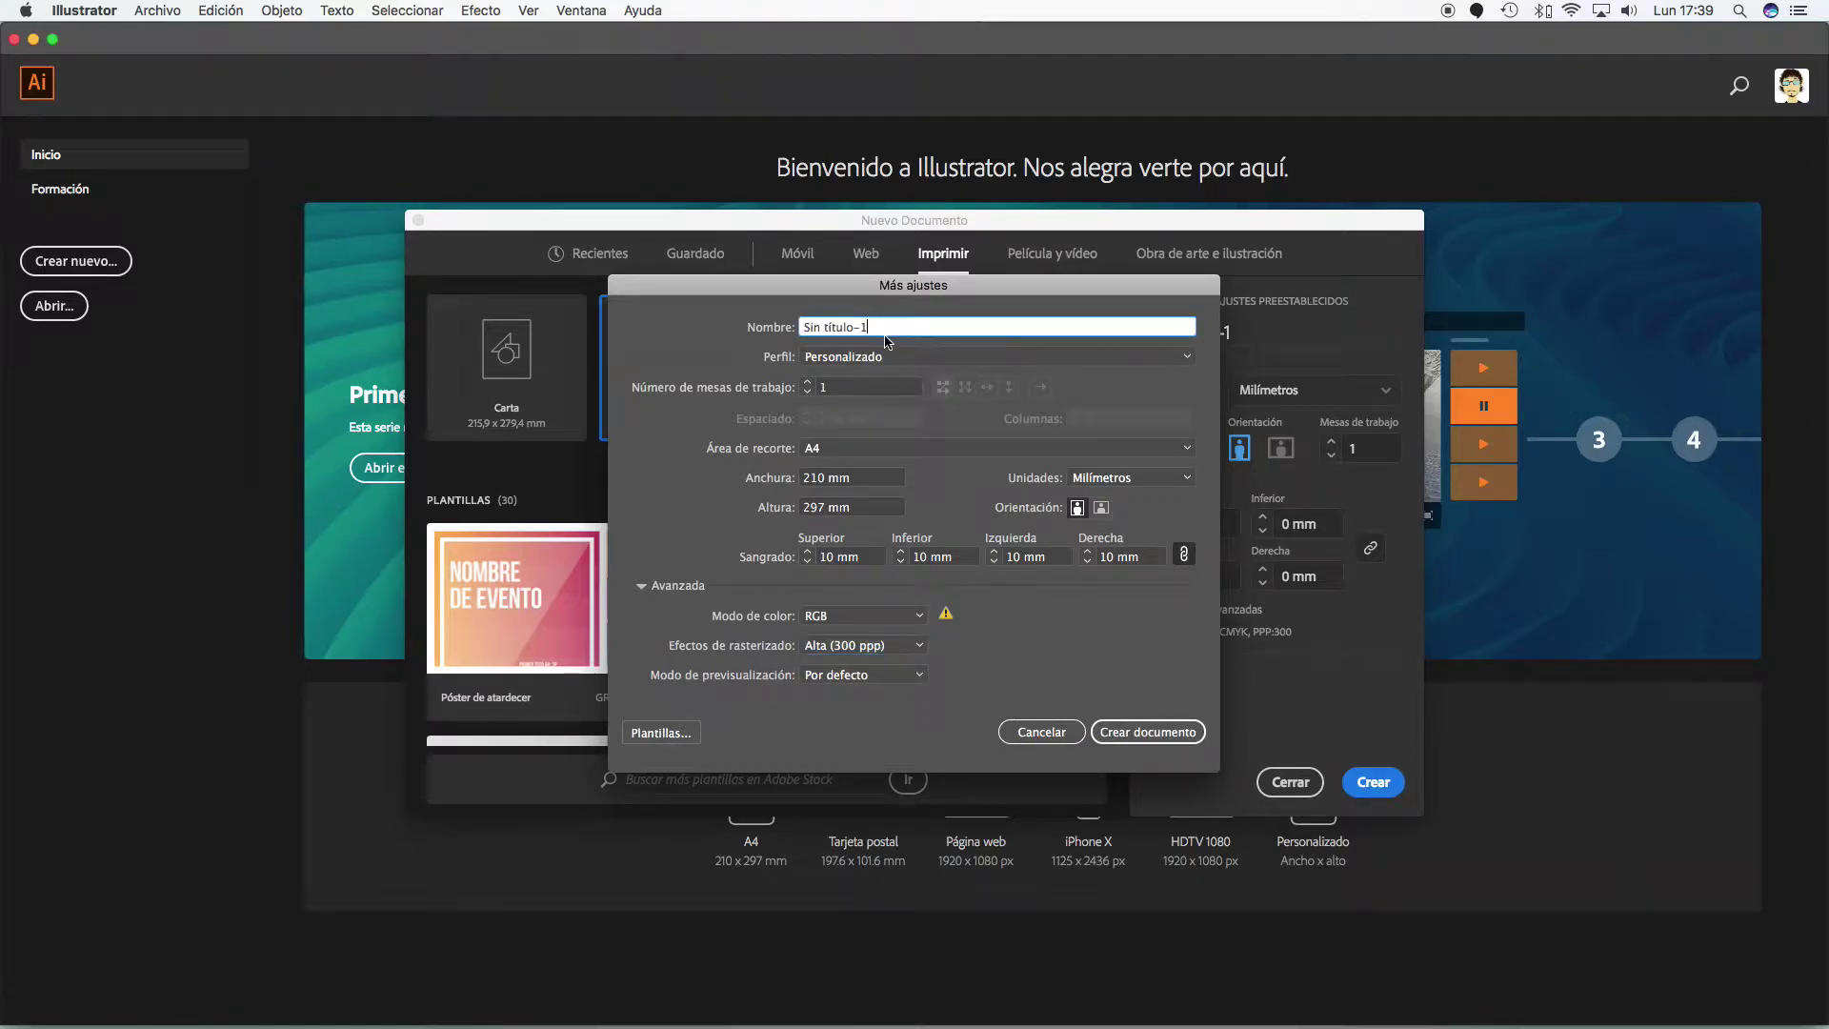
{"action": "left_click", "coordinate": [808, 385]}
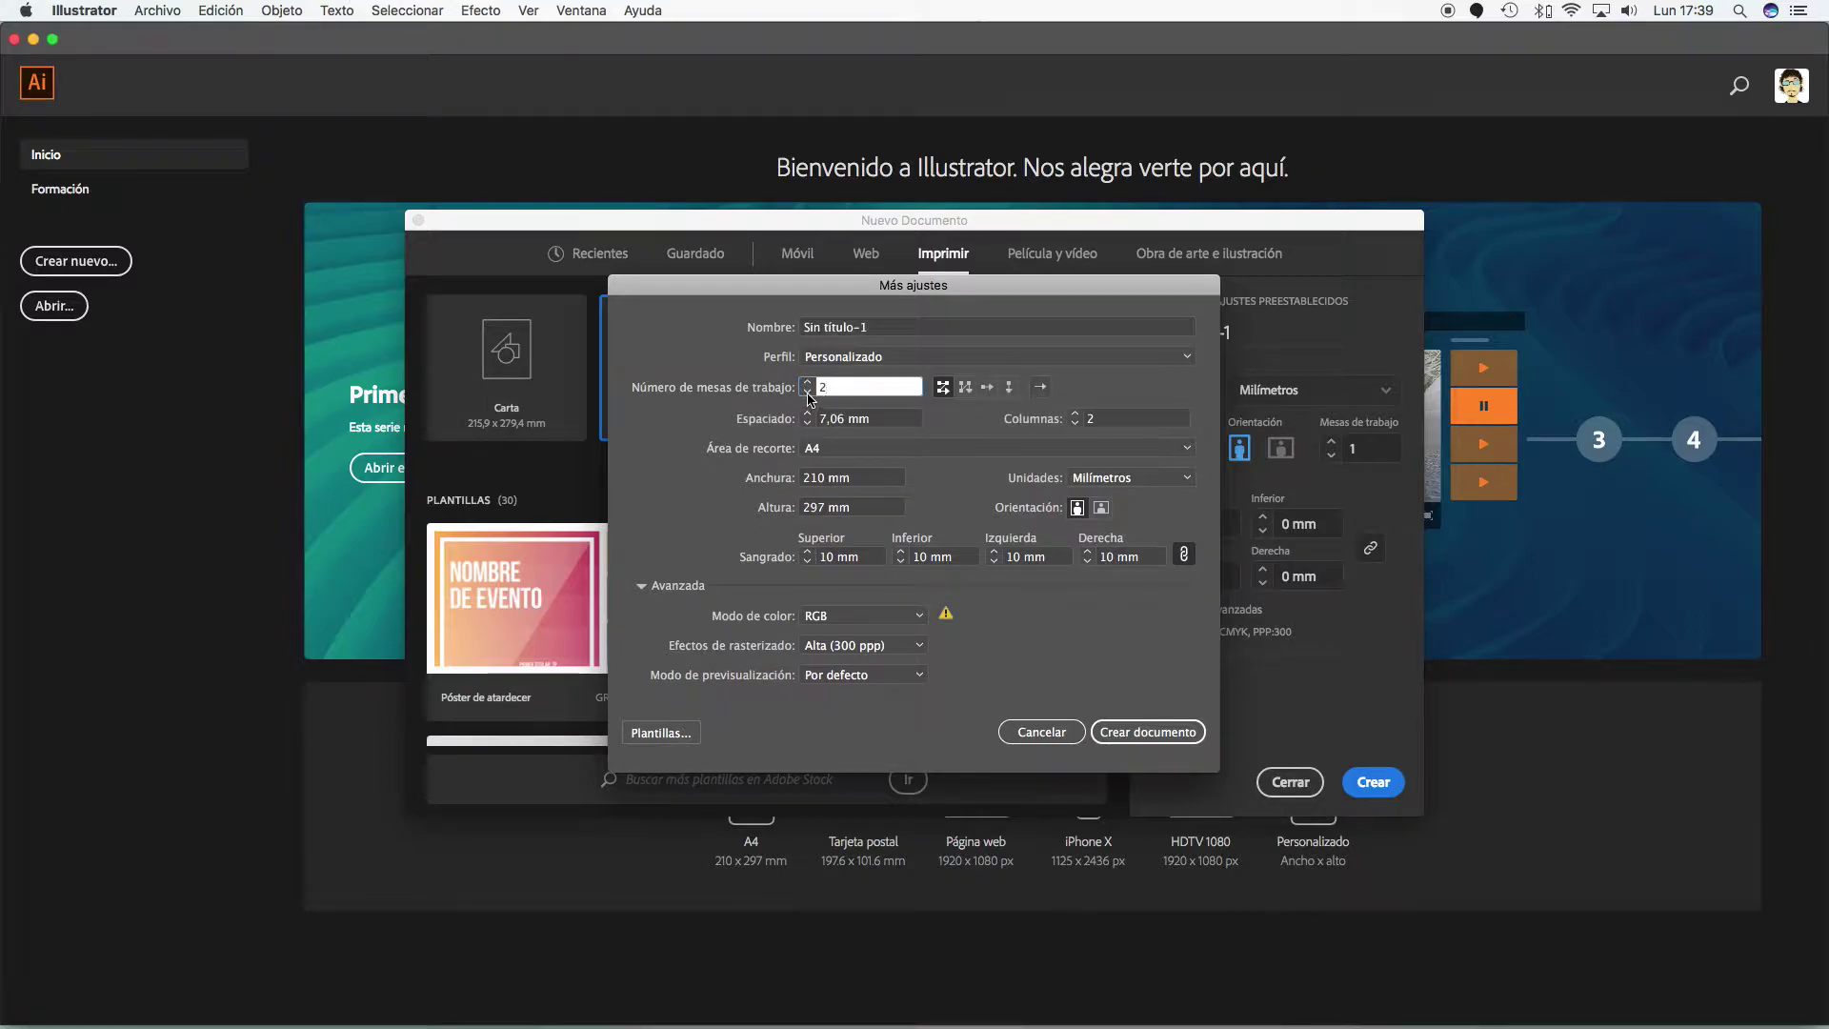
{"action": "left_click", "coordinate": [808, 392]}
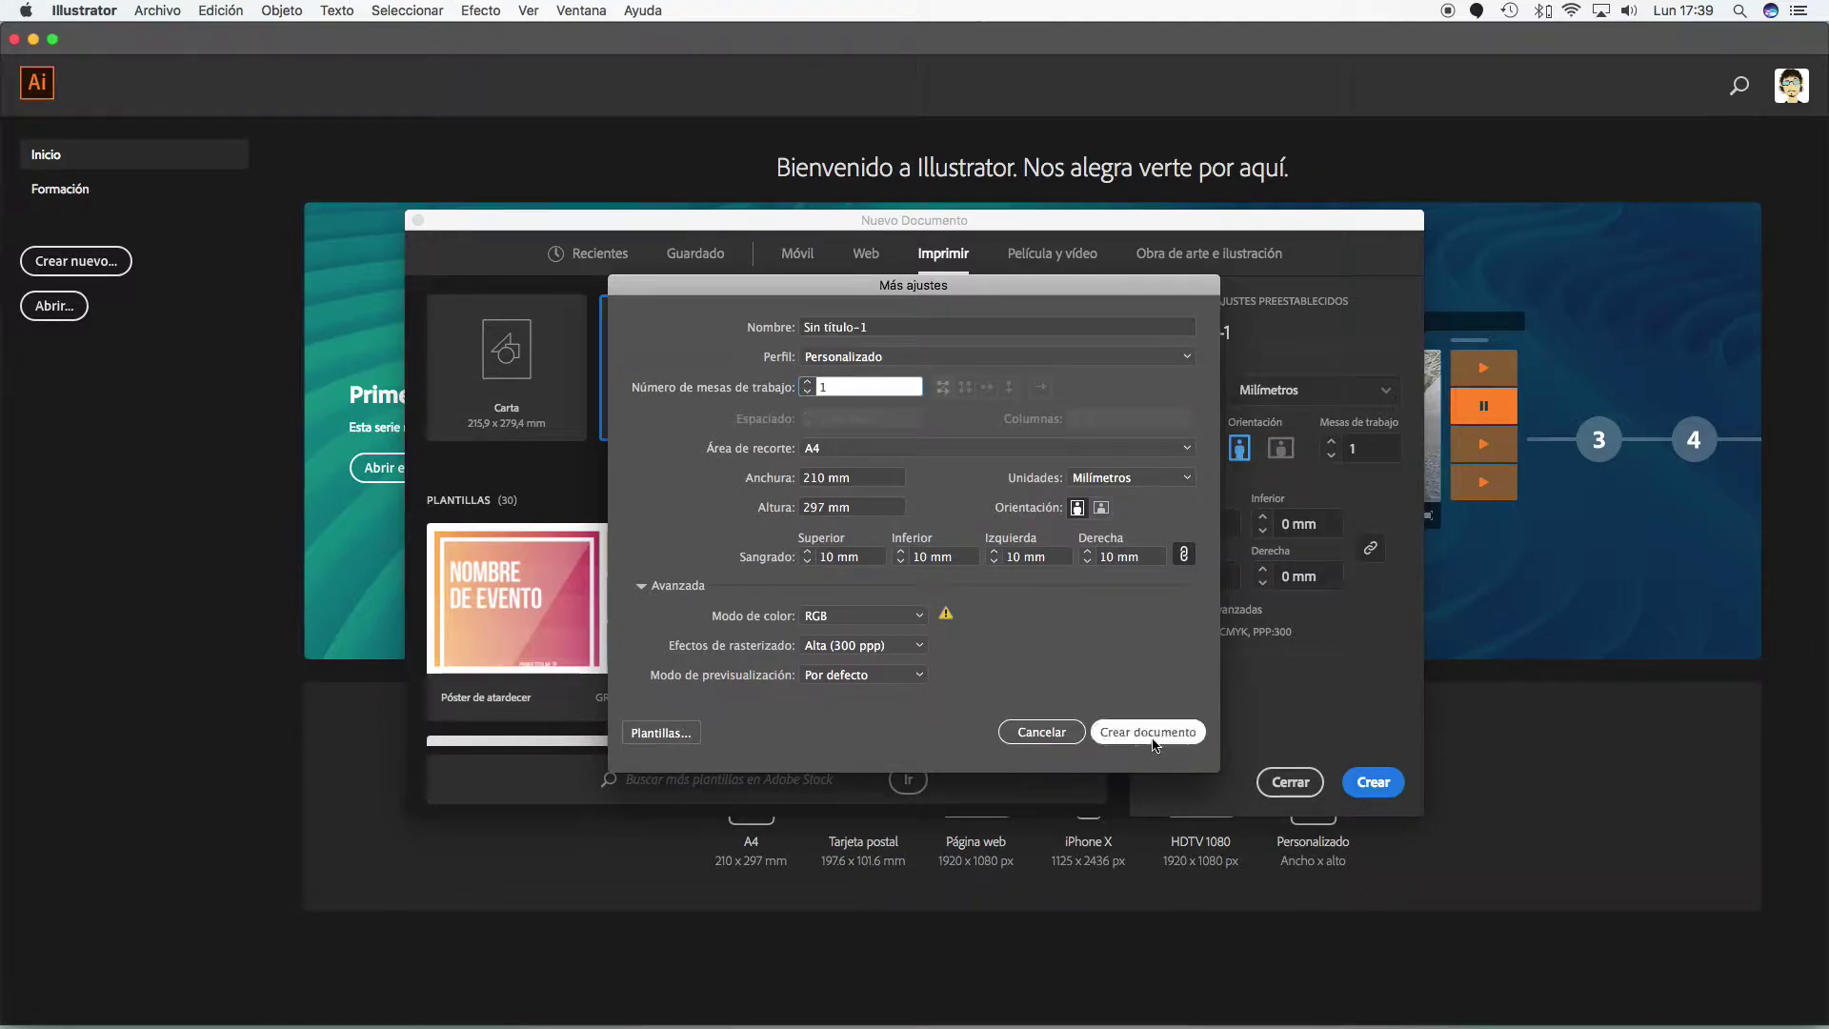
{"action": "left_click", "coordinate": [1148, 732]}
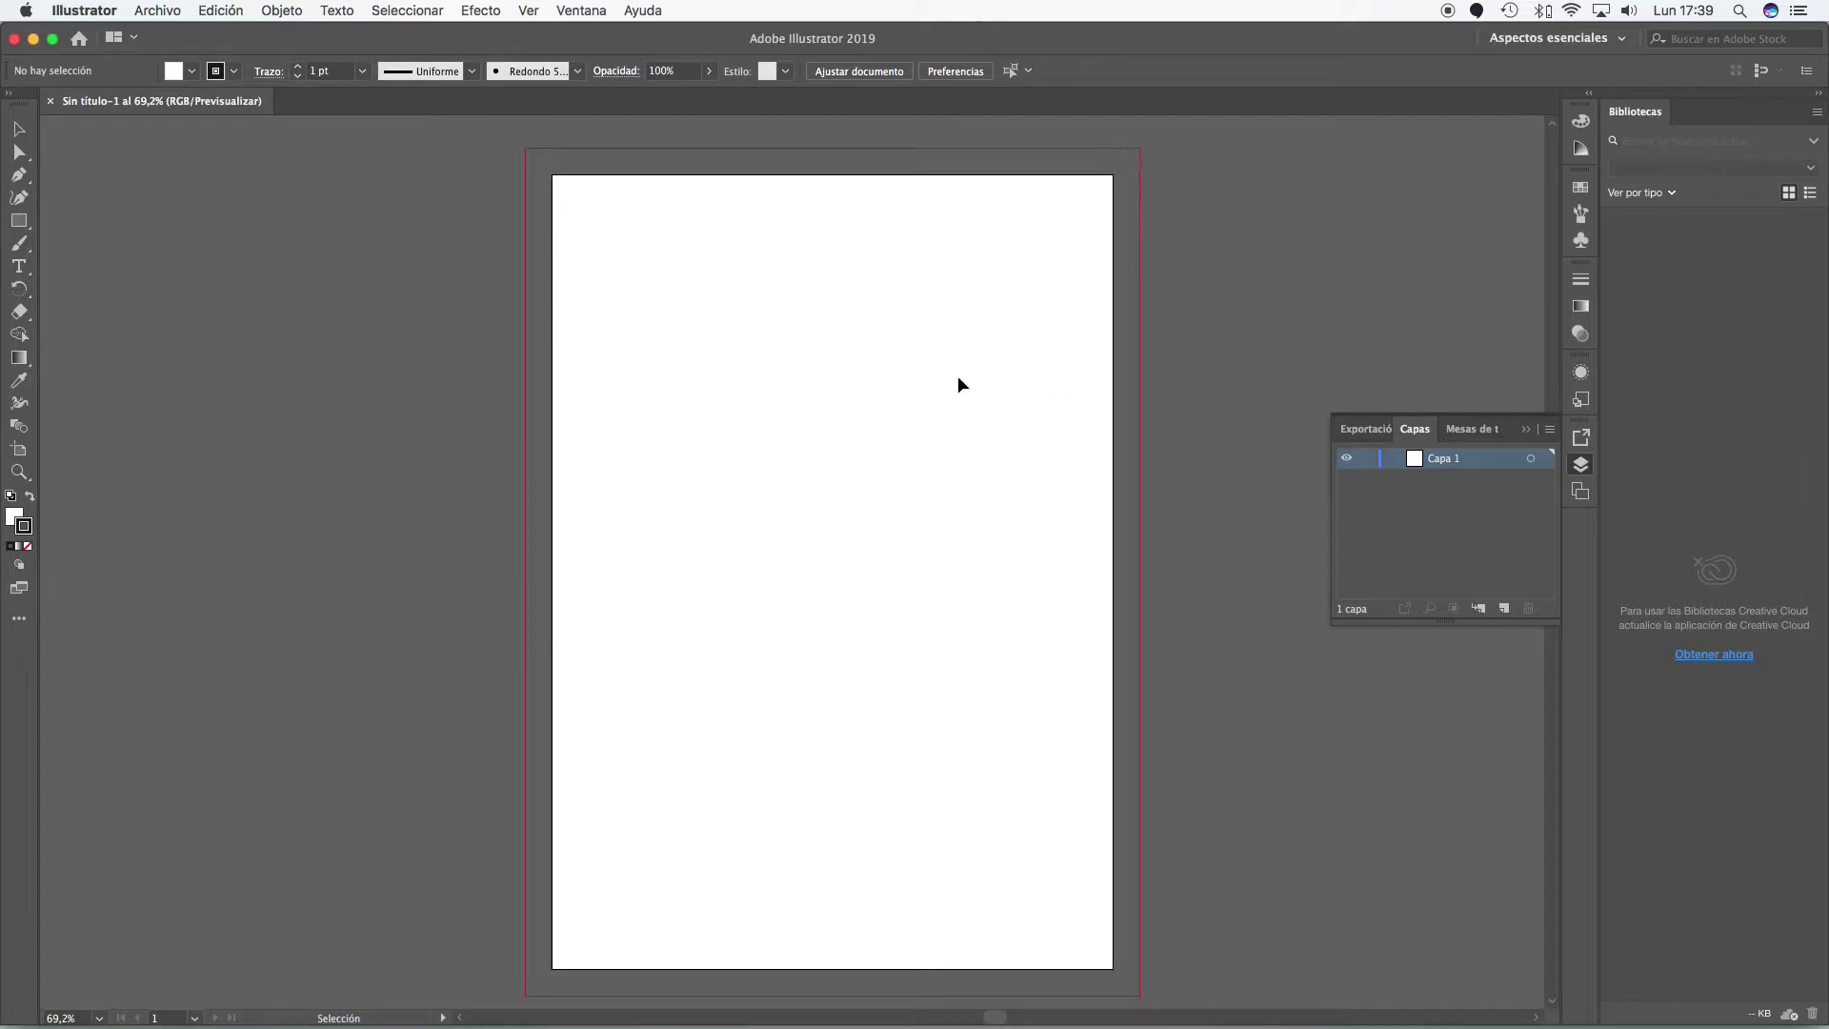
- Draw a second artboard about 181 × 297 mm to the right of the A4 artboard, aligned with its top edge
{"action": "scroll", "coordinate": [958, 374], "scroll_direction": "right", "scroll_amount": 3}
{"action": "scroll", "coordinate": [960, 379], "scroll_direction": "left", "scroll_amount": 3}
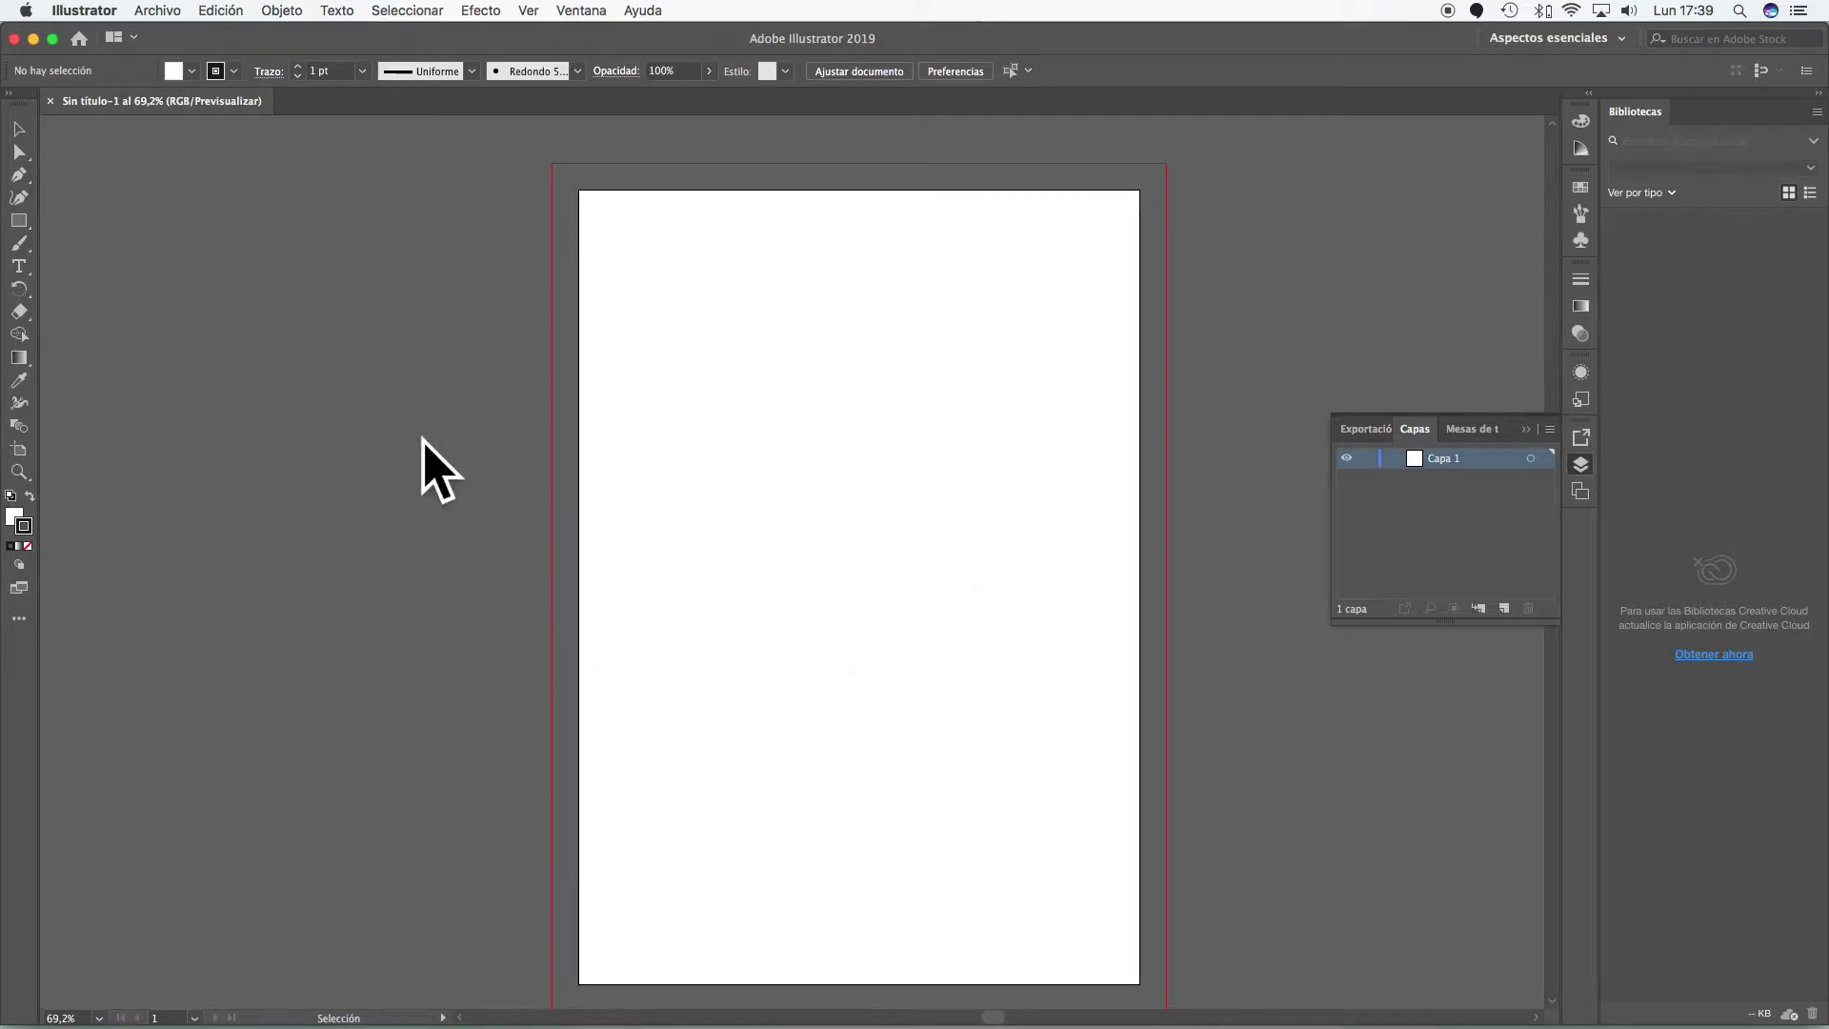
{"action": "scroll", "coordinate": [917, 519], "scroll_direction": "right", "scroll_amount": 4}
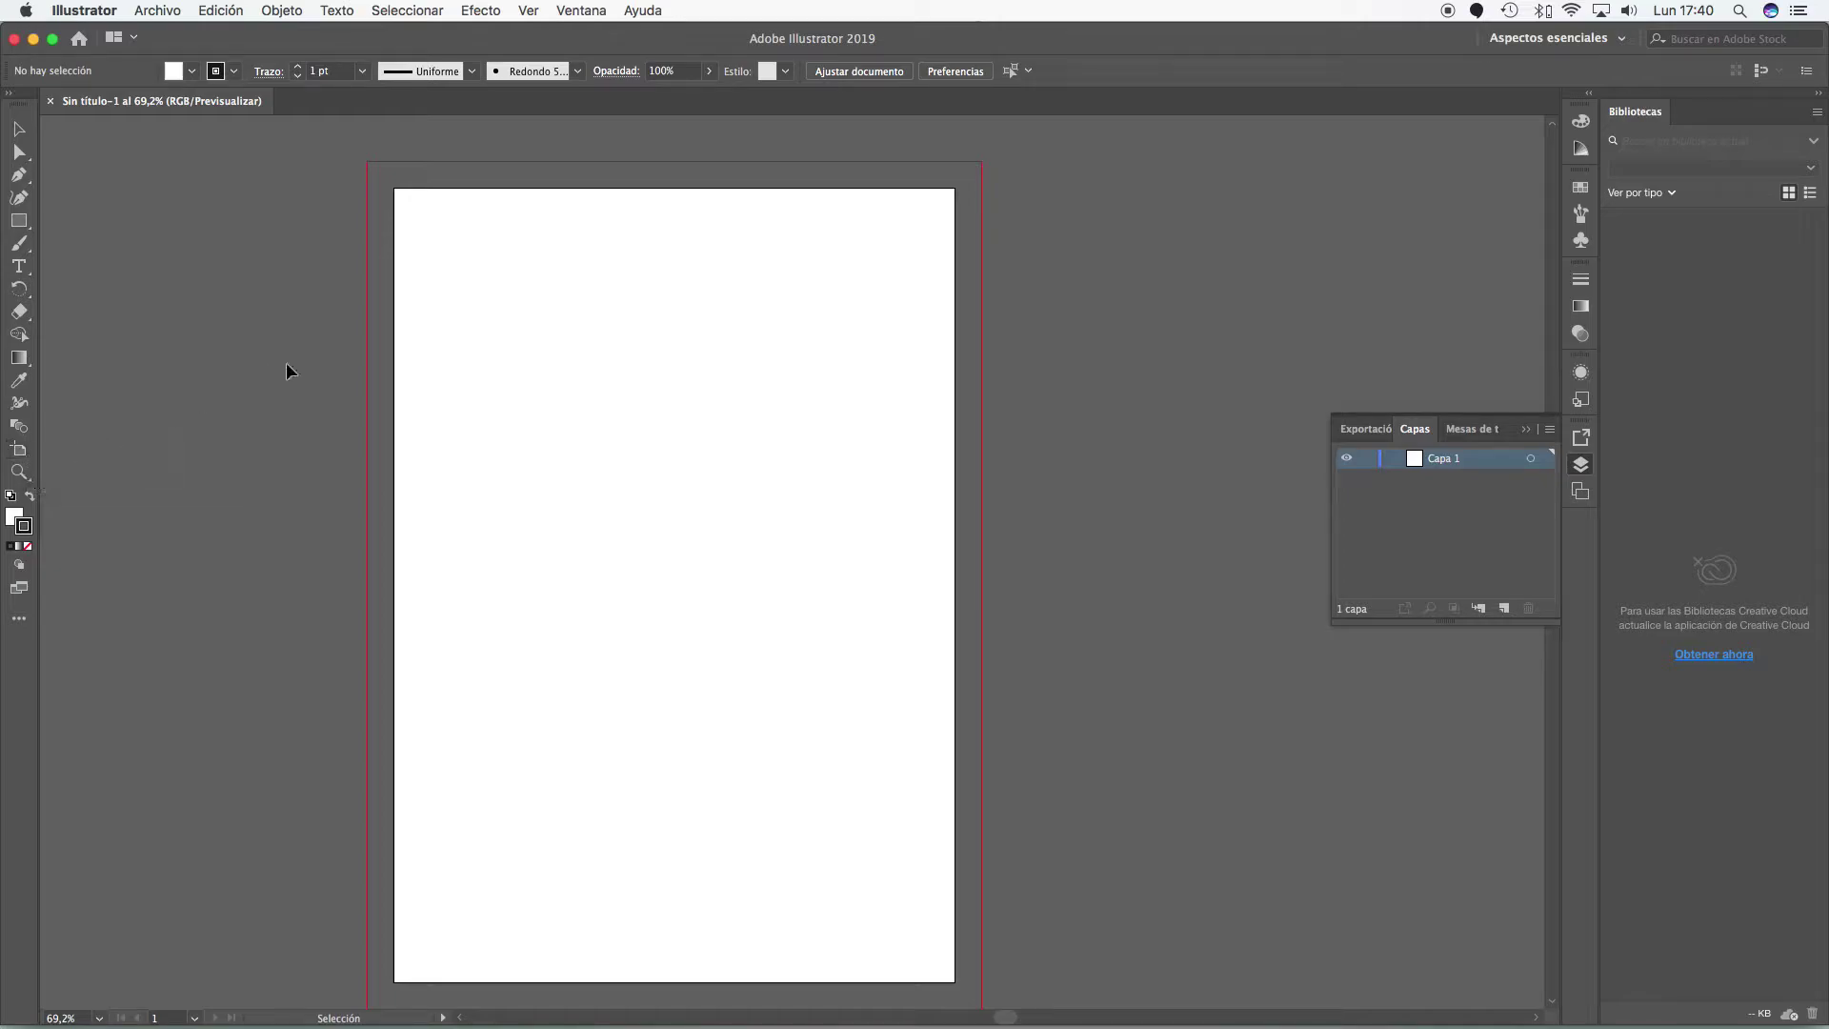
{"action": "scroll", "coordinate": [897, 357], "scroll_direction": "right", "scroll_amount": 5}
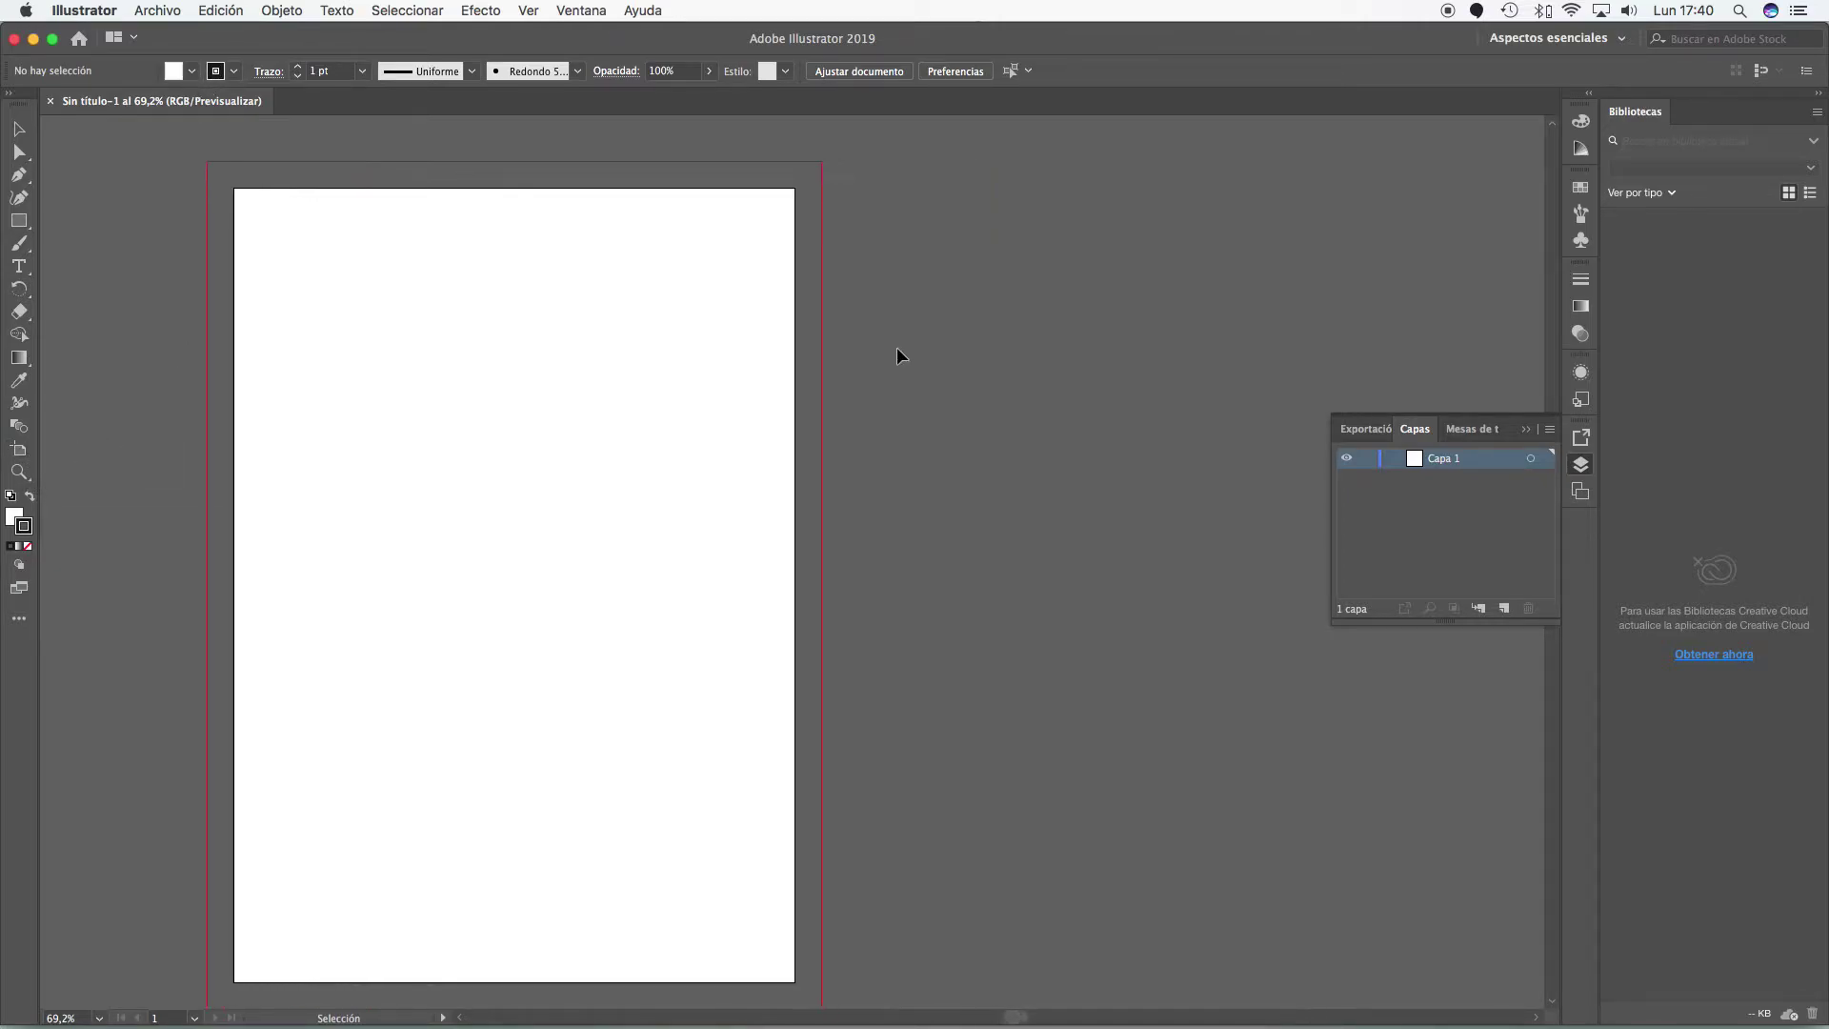
{"action": "left_click", "coordinate": [20, 452]}
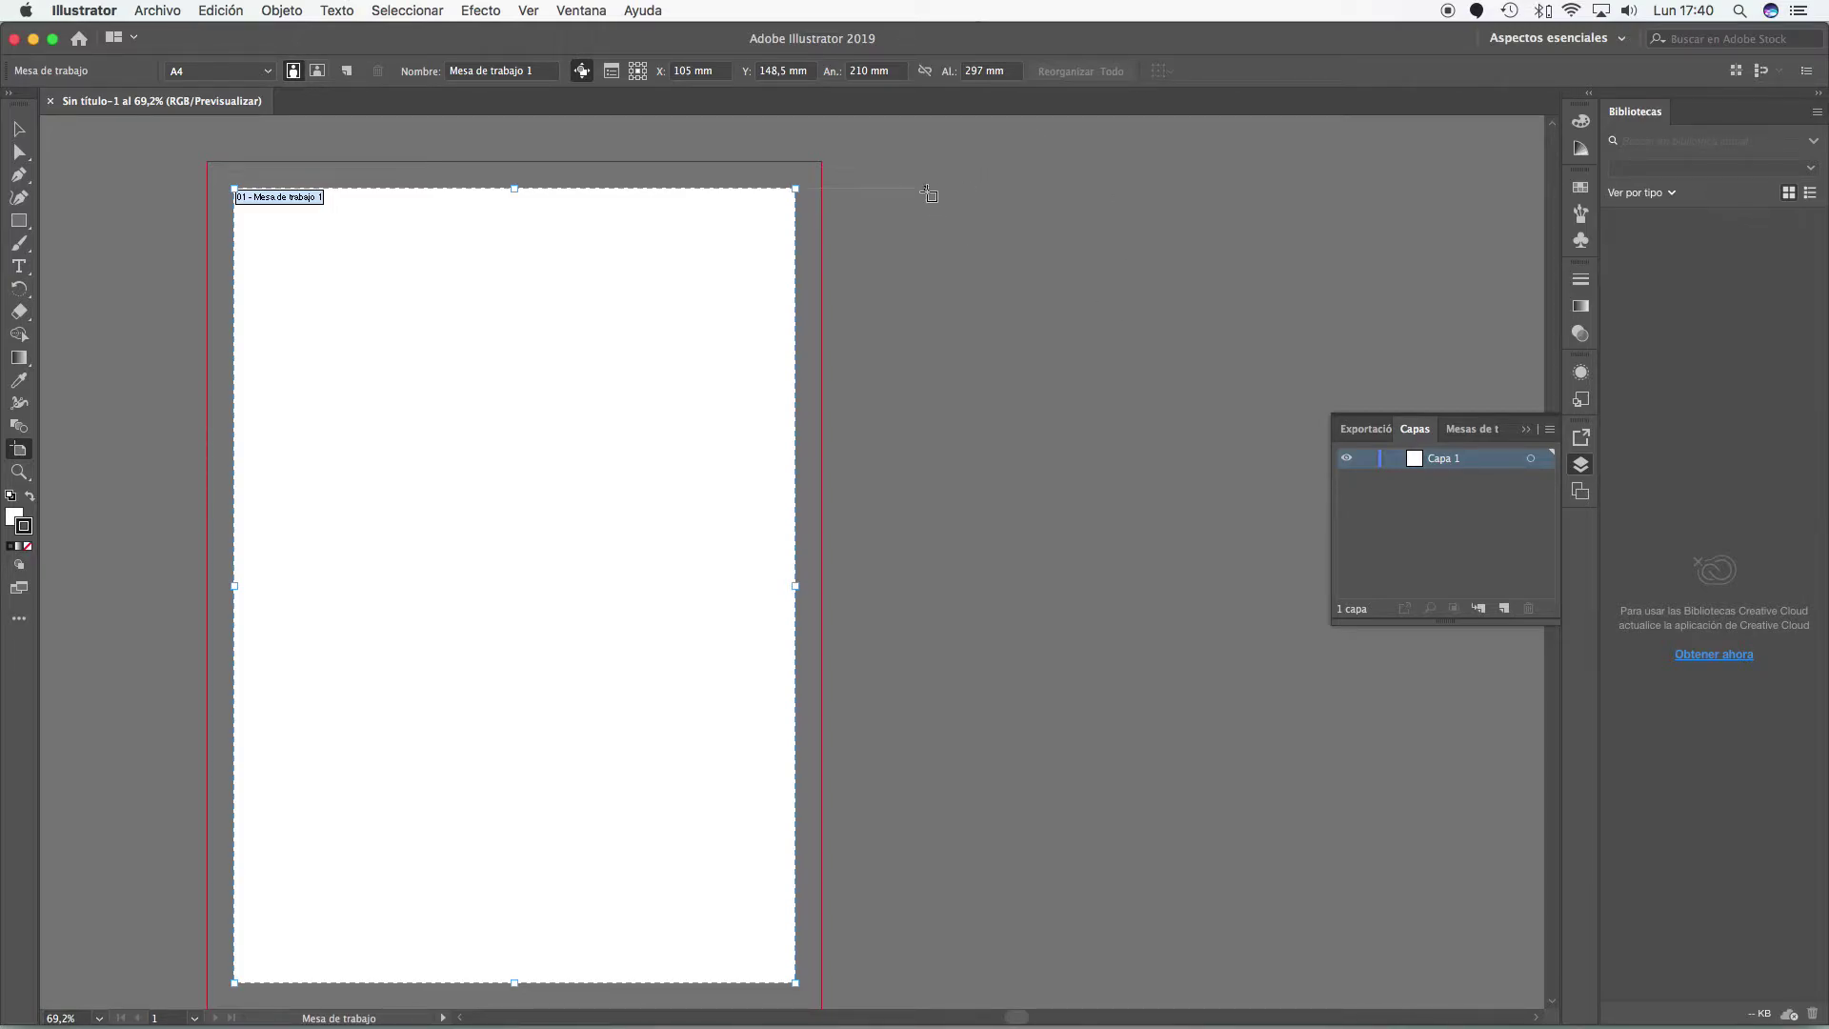
{"action": "left_click_drag", "start_coordinate": [920, 189], "coordinate": [1404, 984]}
{"action": "scroll", "coordinate": [1177, 474], "scroll_direction": "right", "scroll_amount": 5}
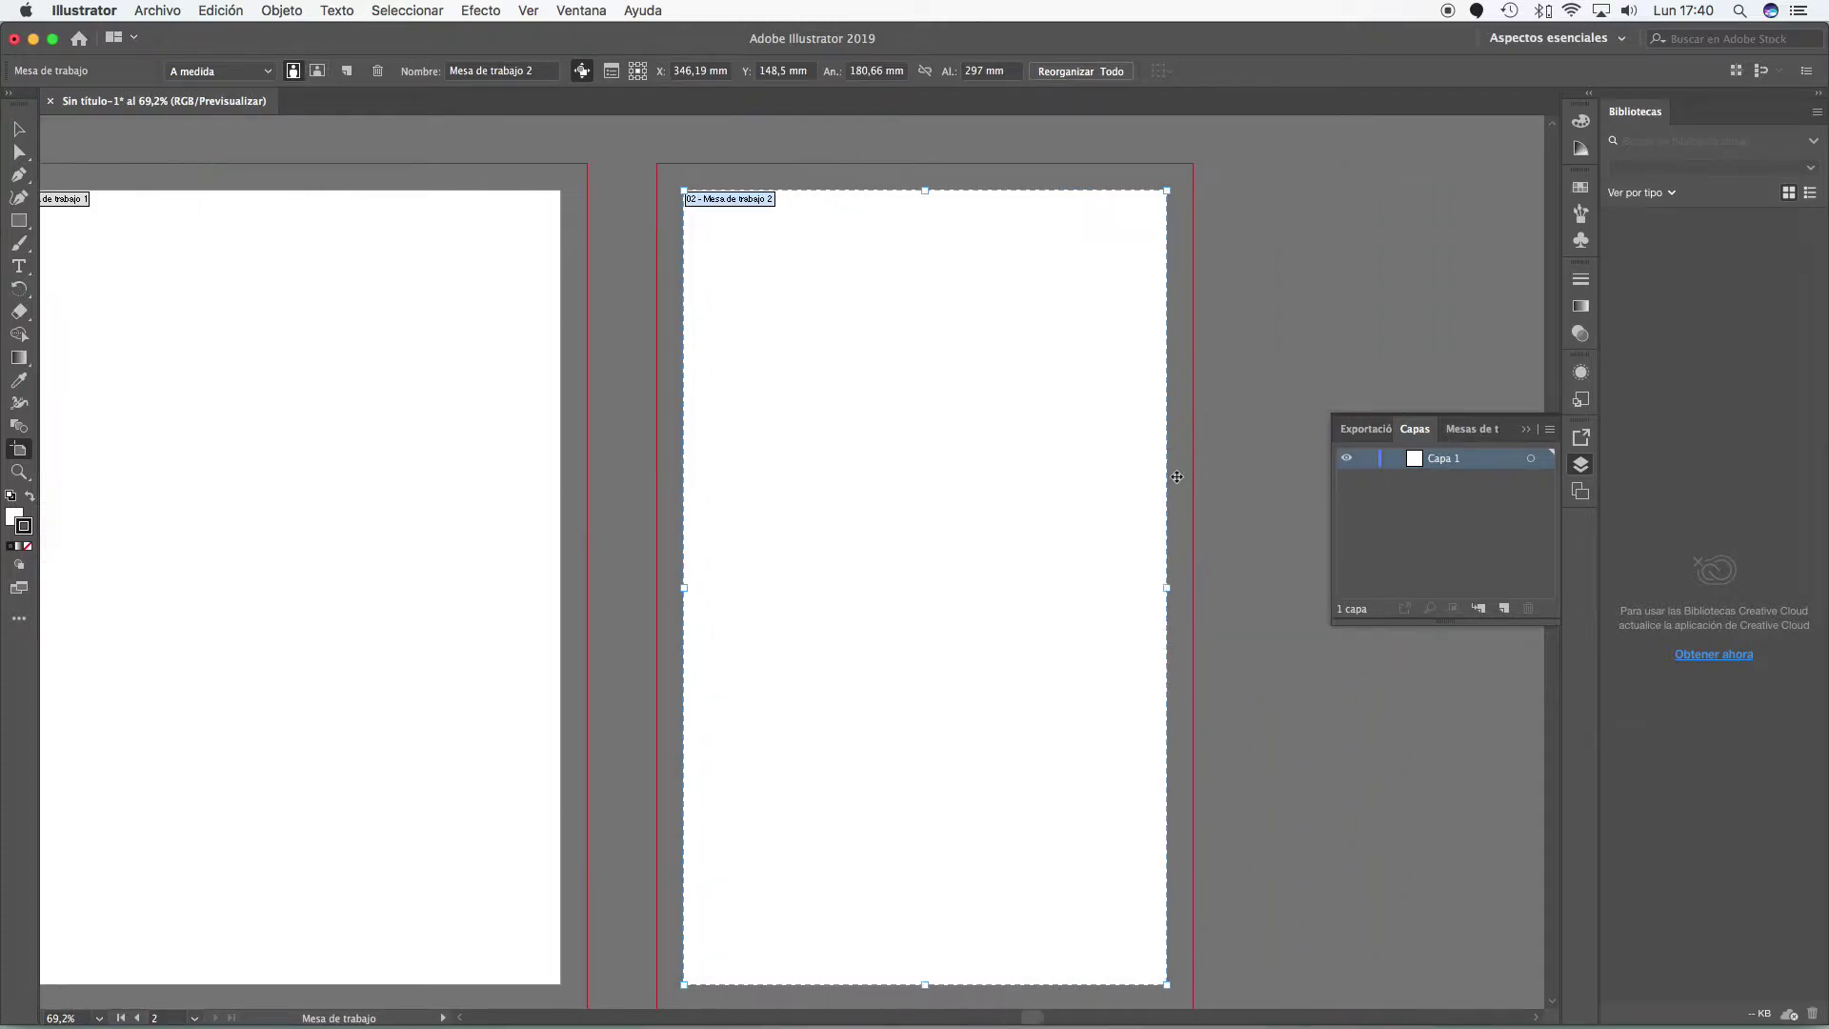
- Draw a narrow, tall third artboard right of the second, and a small fourth about 88 × 92 mm beside it
{"action": "scroll", "coordinate": [863, 289], "scroll_direction": "right", "scroll_amount": 3}
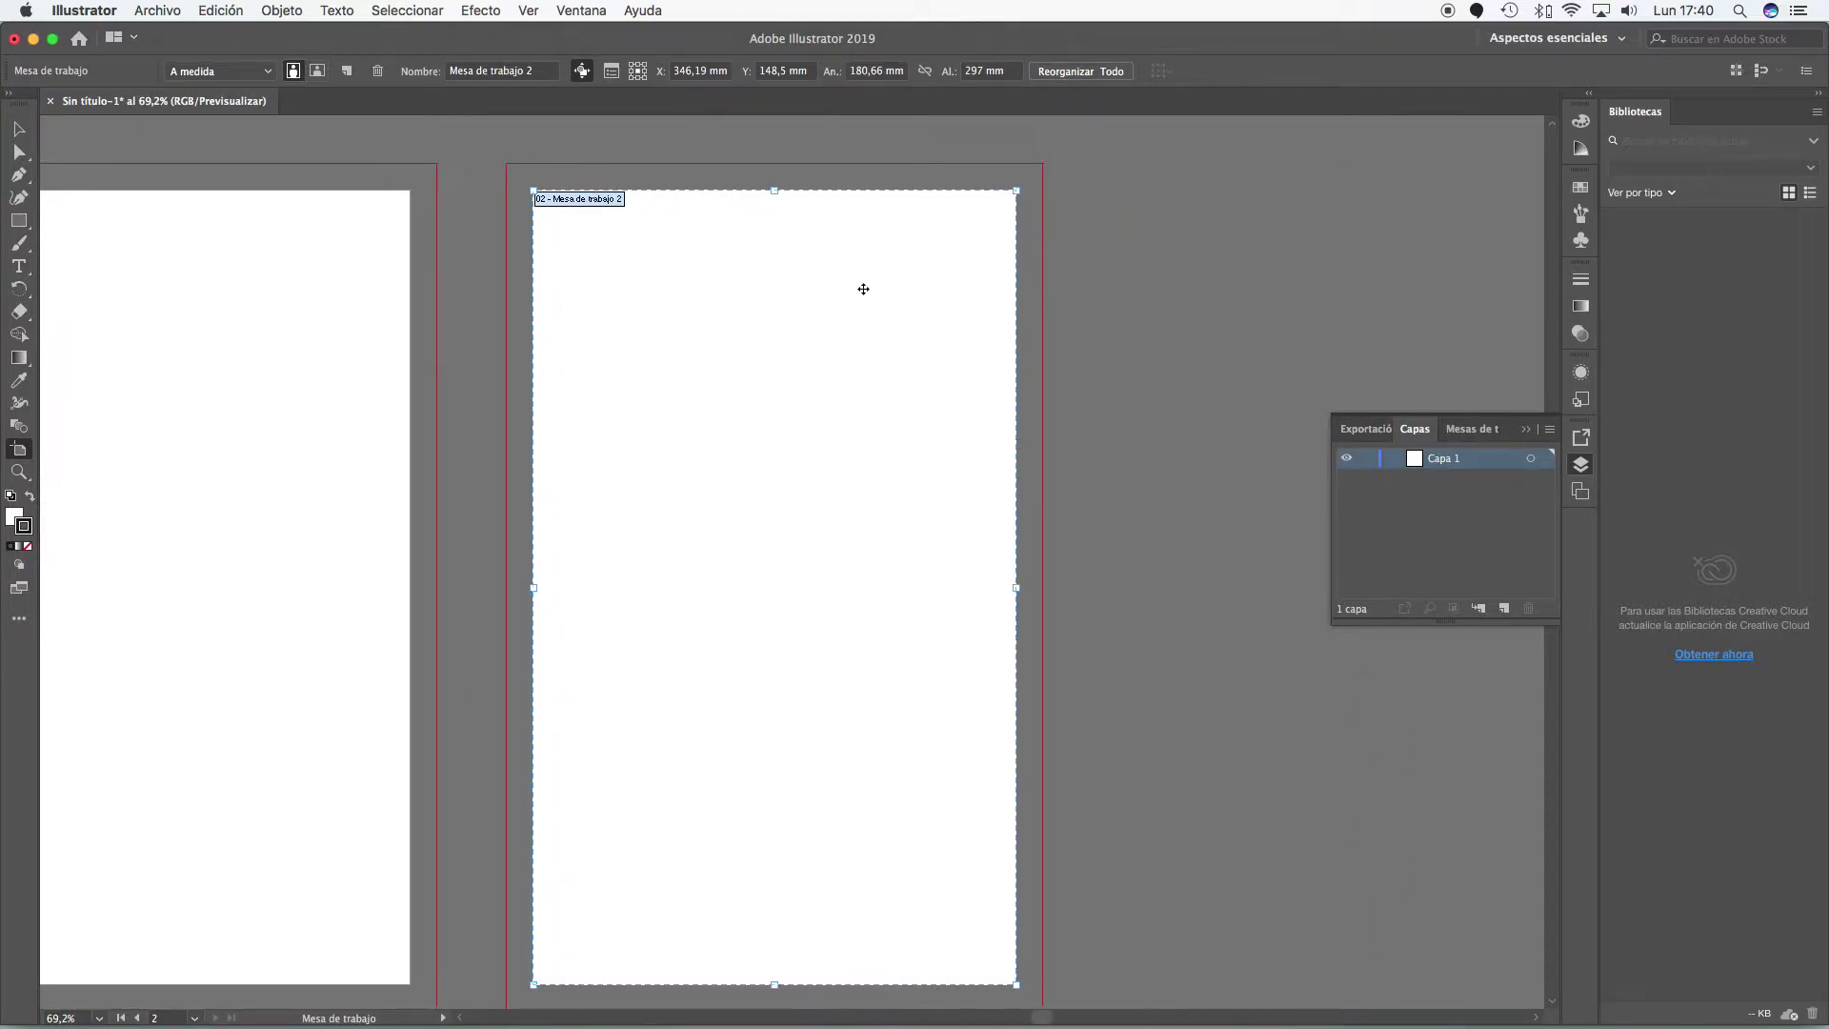
{"action": "scroll", "coordinate": [863, 288], "scroll_direction": "right", "scroll_amount": 3}
{"action": "left_click_drag", "start_coordinate": [934, 176], "coordinate": [1142, 953]}
{"action": "scroll", "coordinate": [1108, 379], "scroll_direction": "up", "scroll_amount": 2}
{"action": "left_click_drag", "start_coordinate": [1287, 183], "coordinate": [1523, 429]}
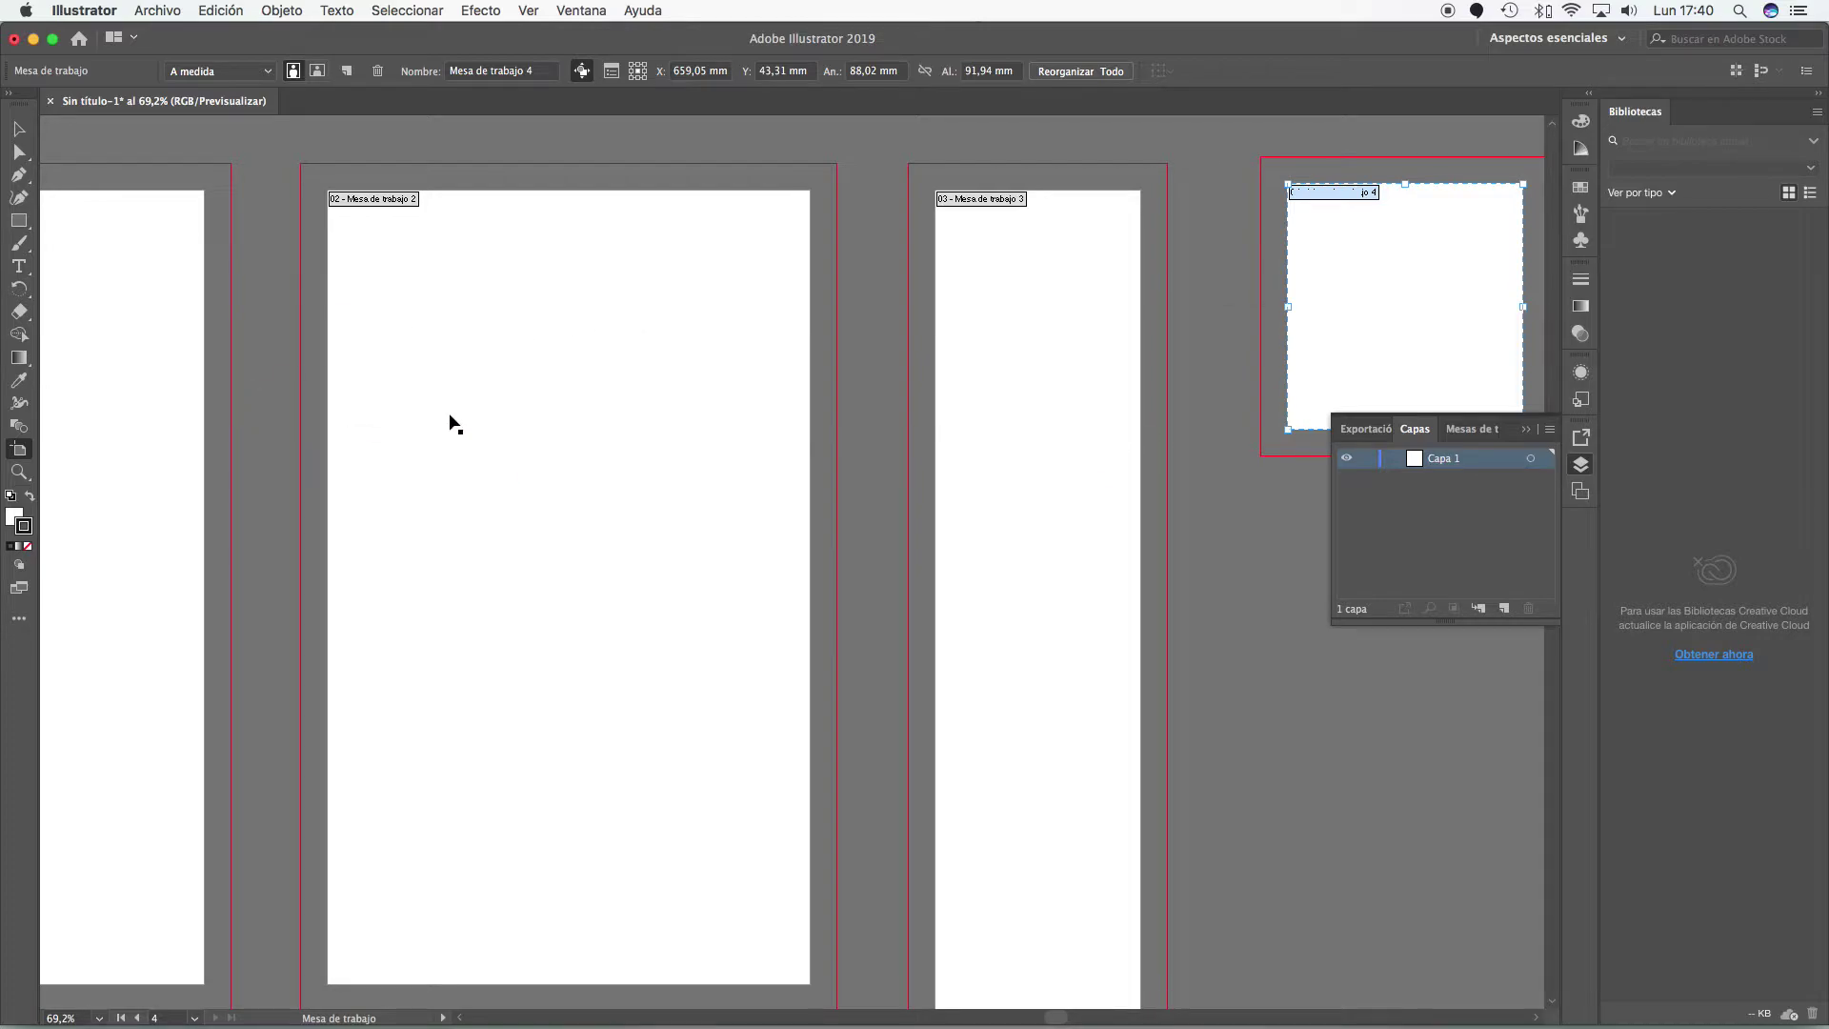
{"action": "scroll", "coordinate": [455, 420], "scroll_direction": "left", "scroll_amount": 5}
{"action": "left_click", "coordinate": [19, 133]}
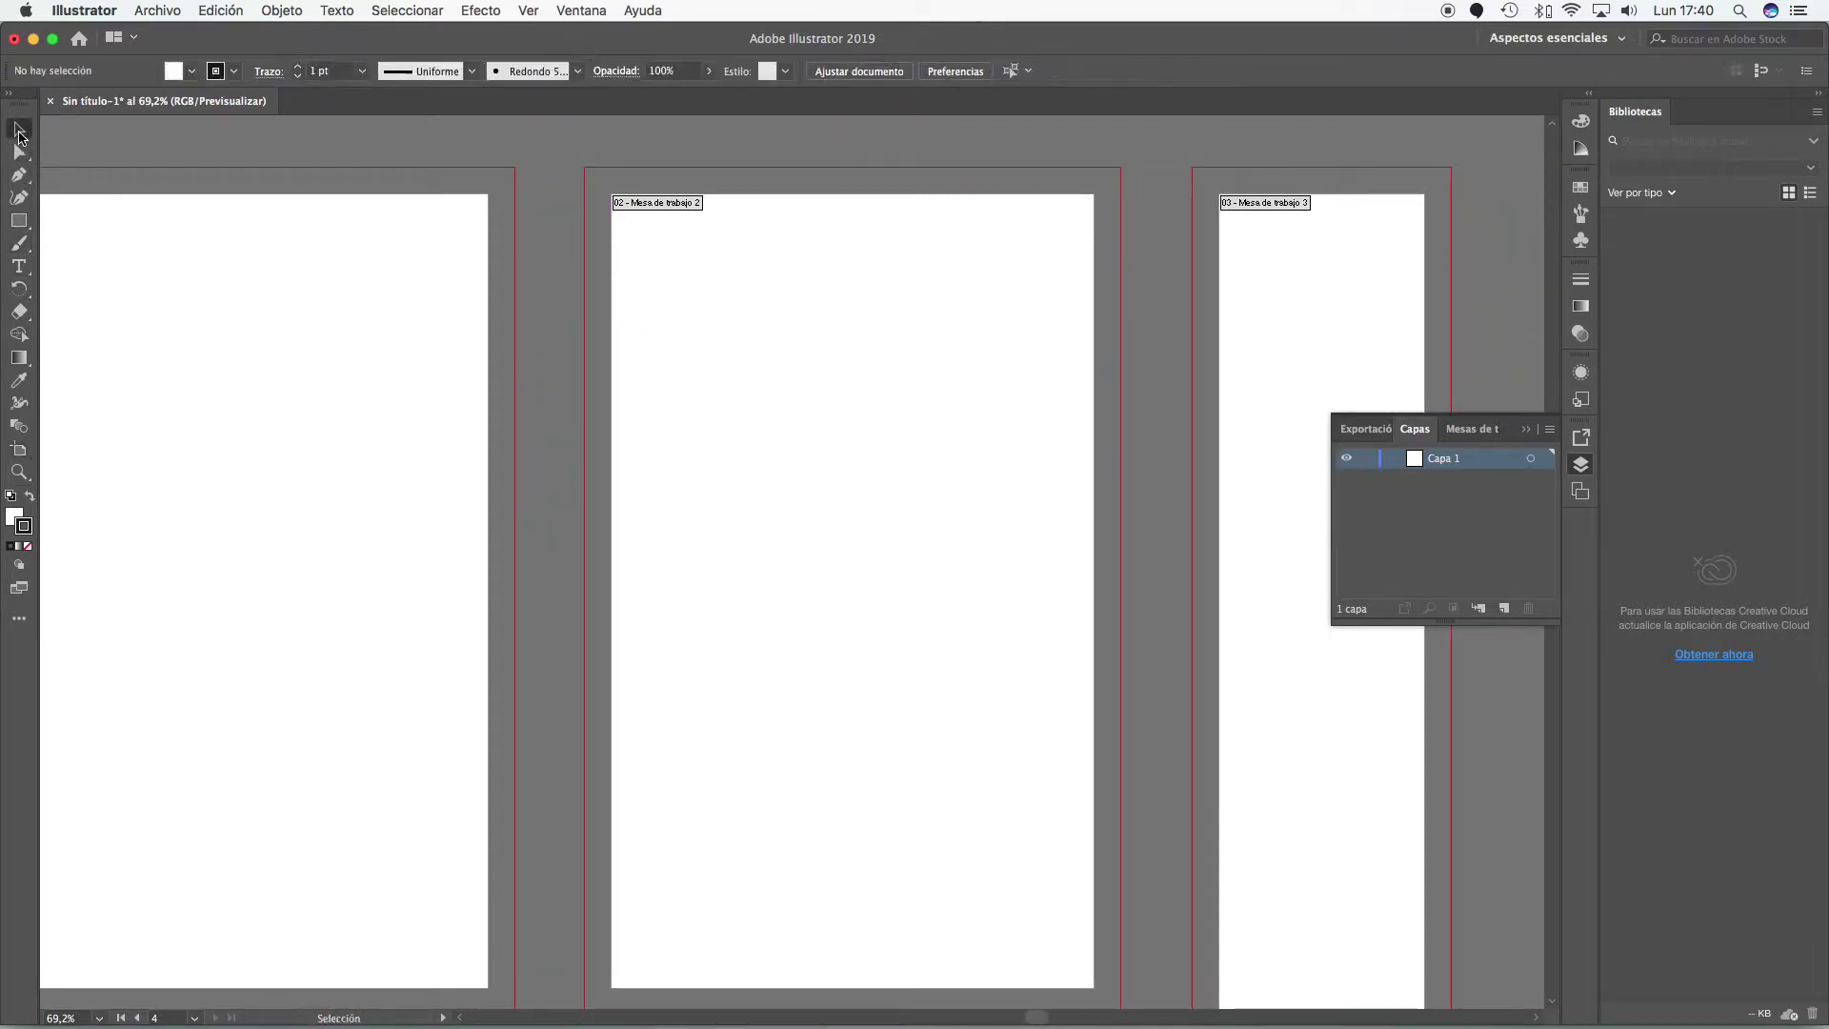
{"action": "left_click", "coordinate": [186, 256]}
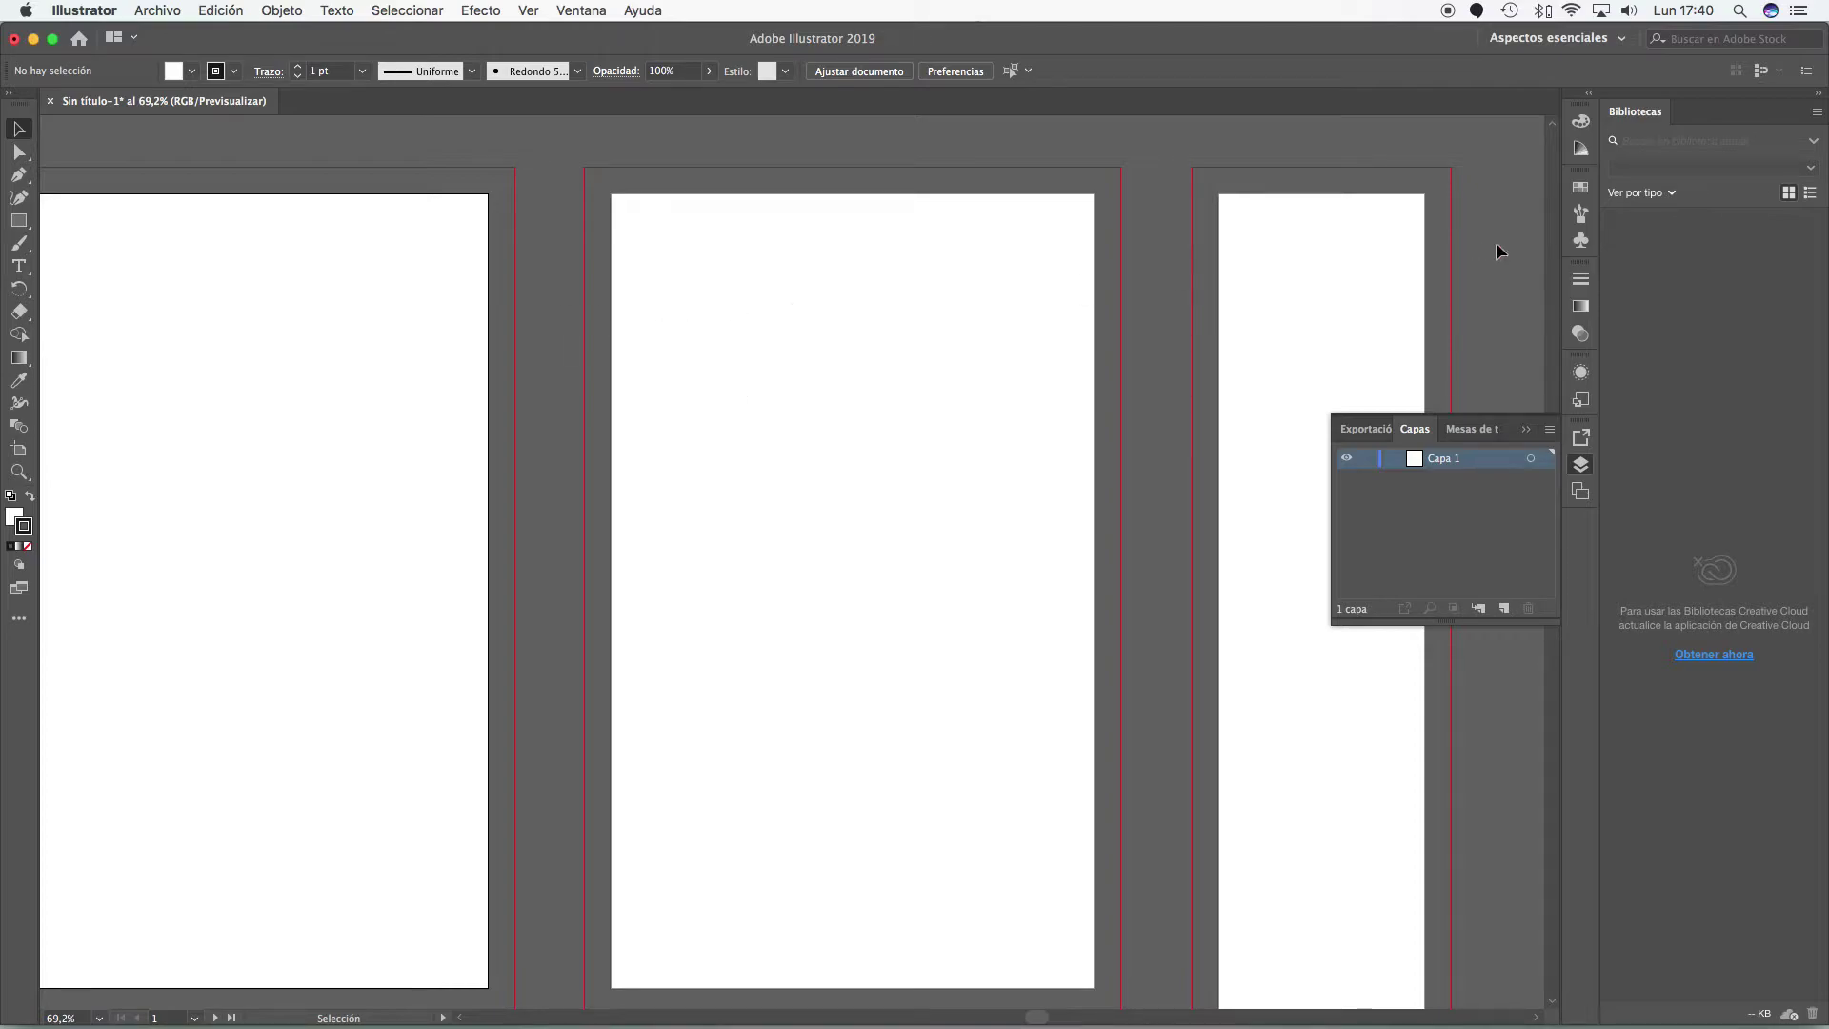
{"action": "scroll", "coordinate": [416, 259], "scroll_direction": "left", "scroll_amount": 8}
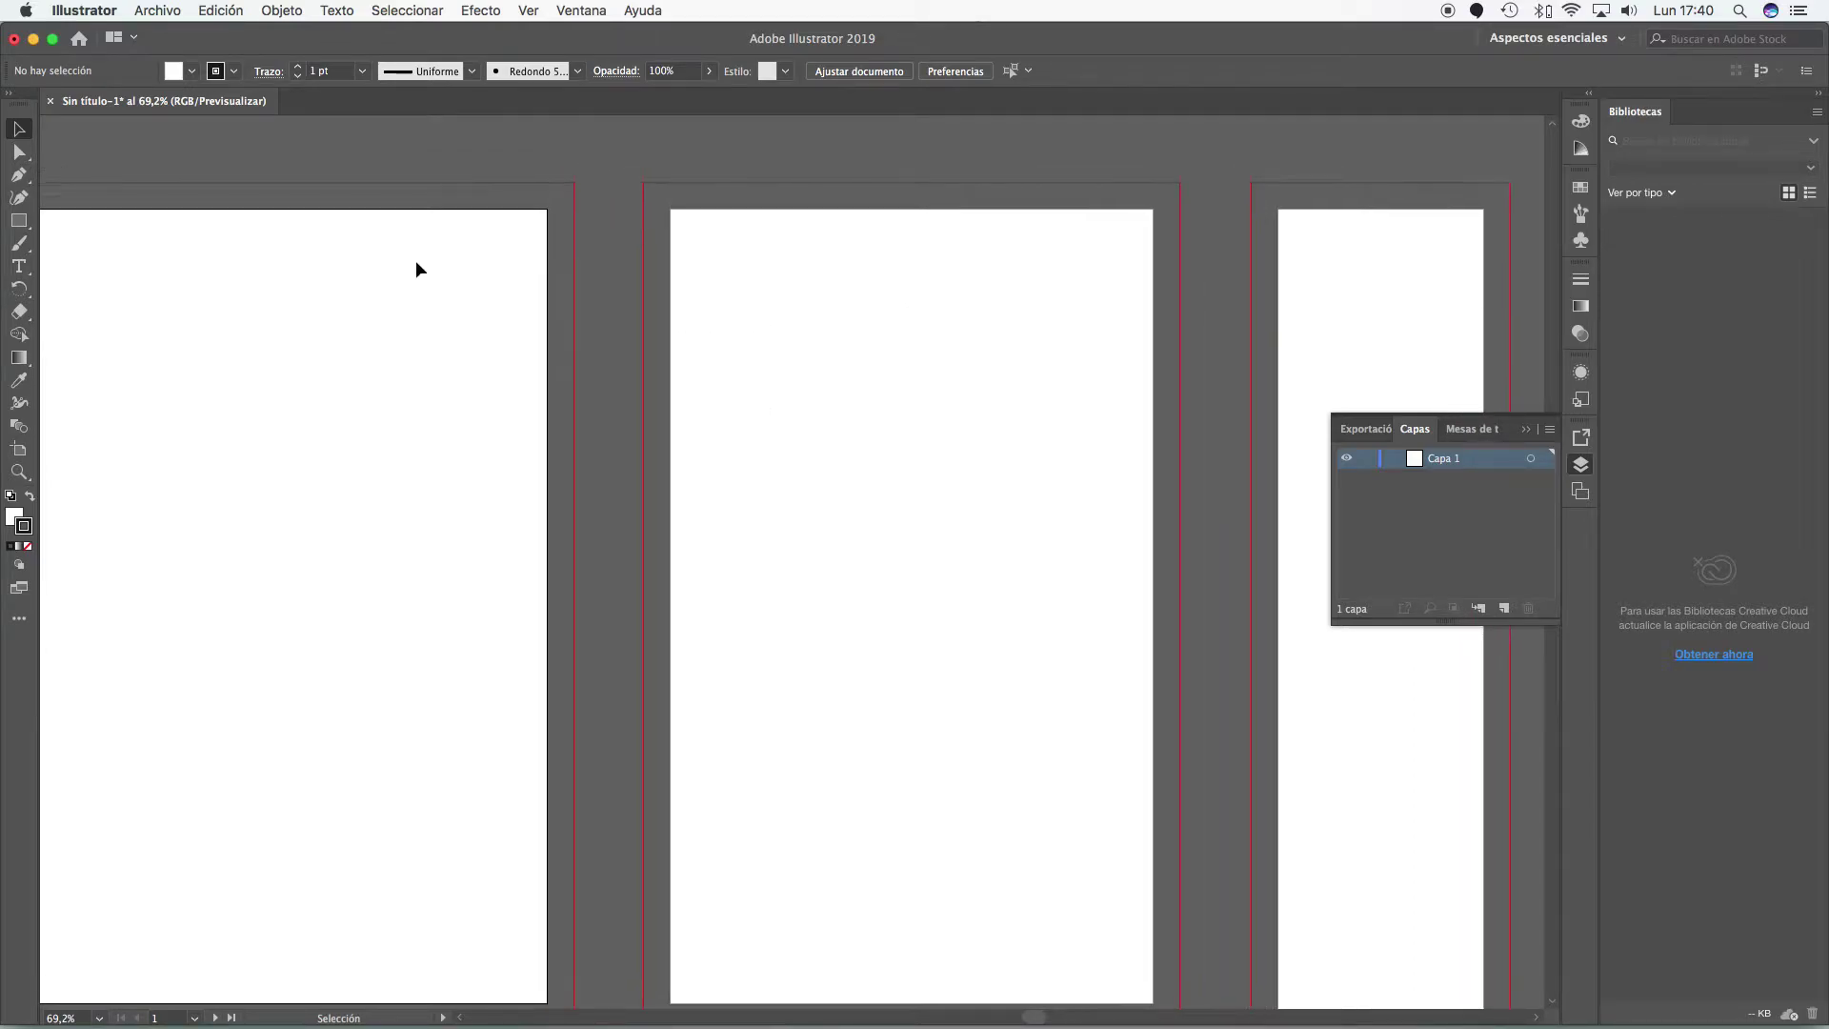
{"action": "scroll", "coordinate": [415, 268], "scroll_direction": "down", "scroll_amount": 3}
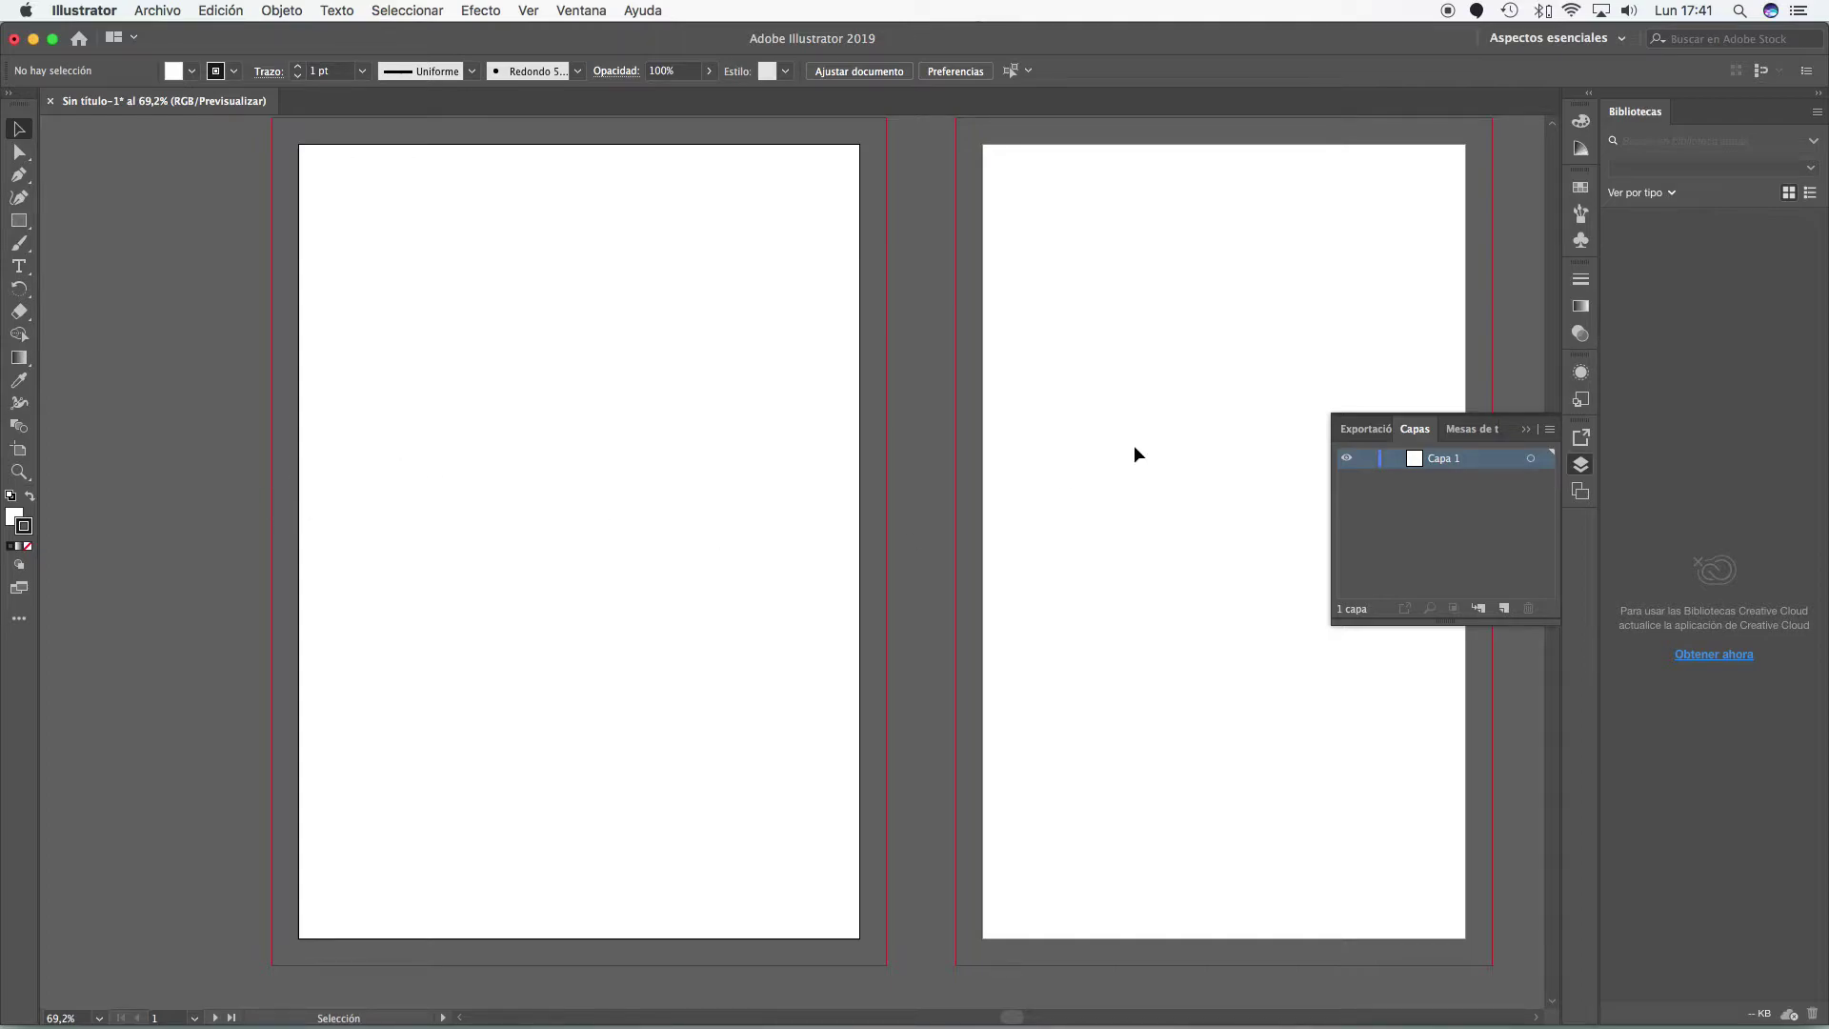
{"action": "scroll", "coordinate": [1134, 444], "scroll_direction": "right", "scroll_amount": 2}
{"action": "scroll", "coordinate": [1003, 473], "scroll_direction": "up", "scroll_amount": 1}
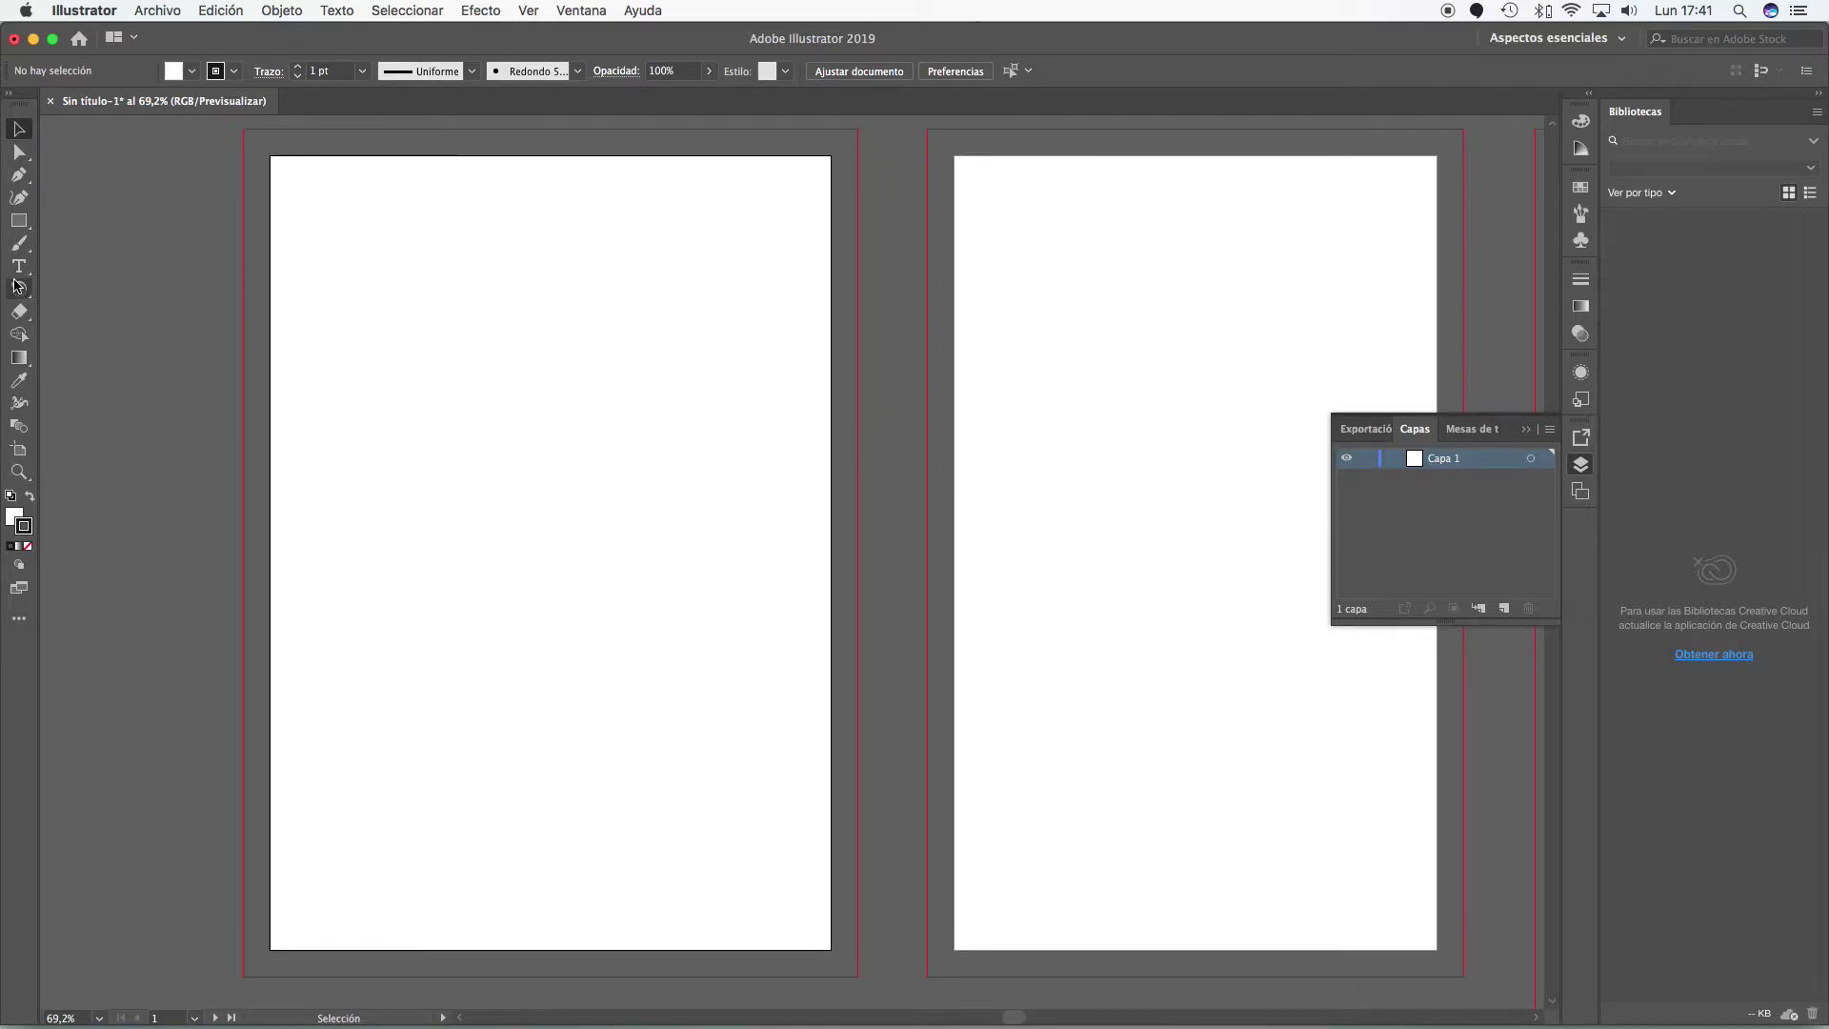
{"action": "scroll", "coordinate": [307, 283], "scroll_direction": "left", "scroll_amount": 5}
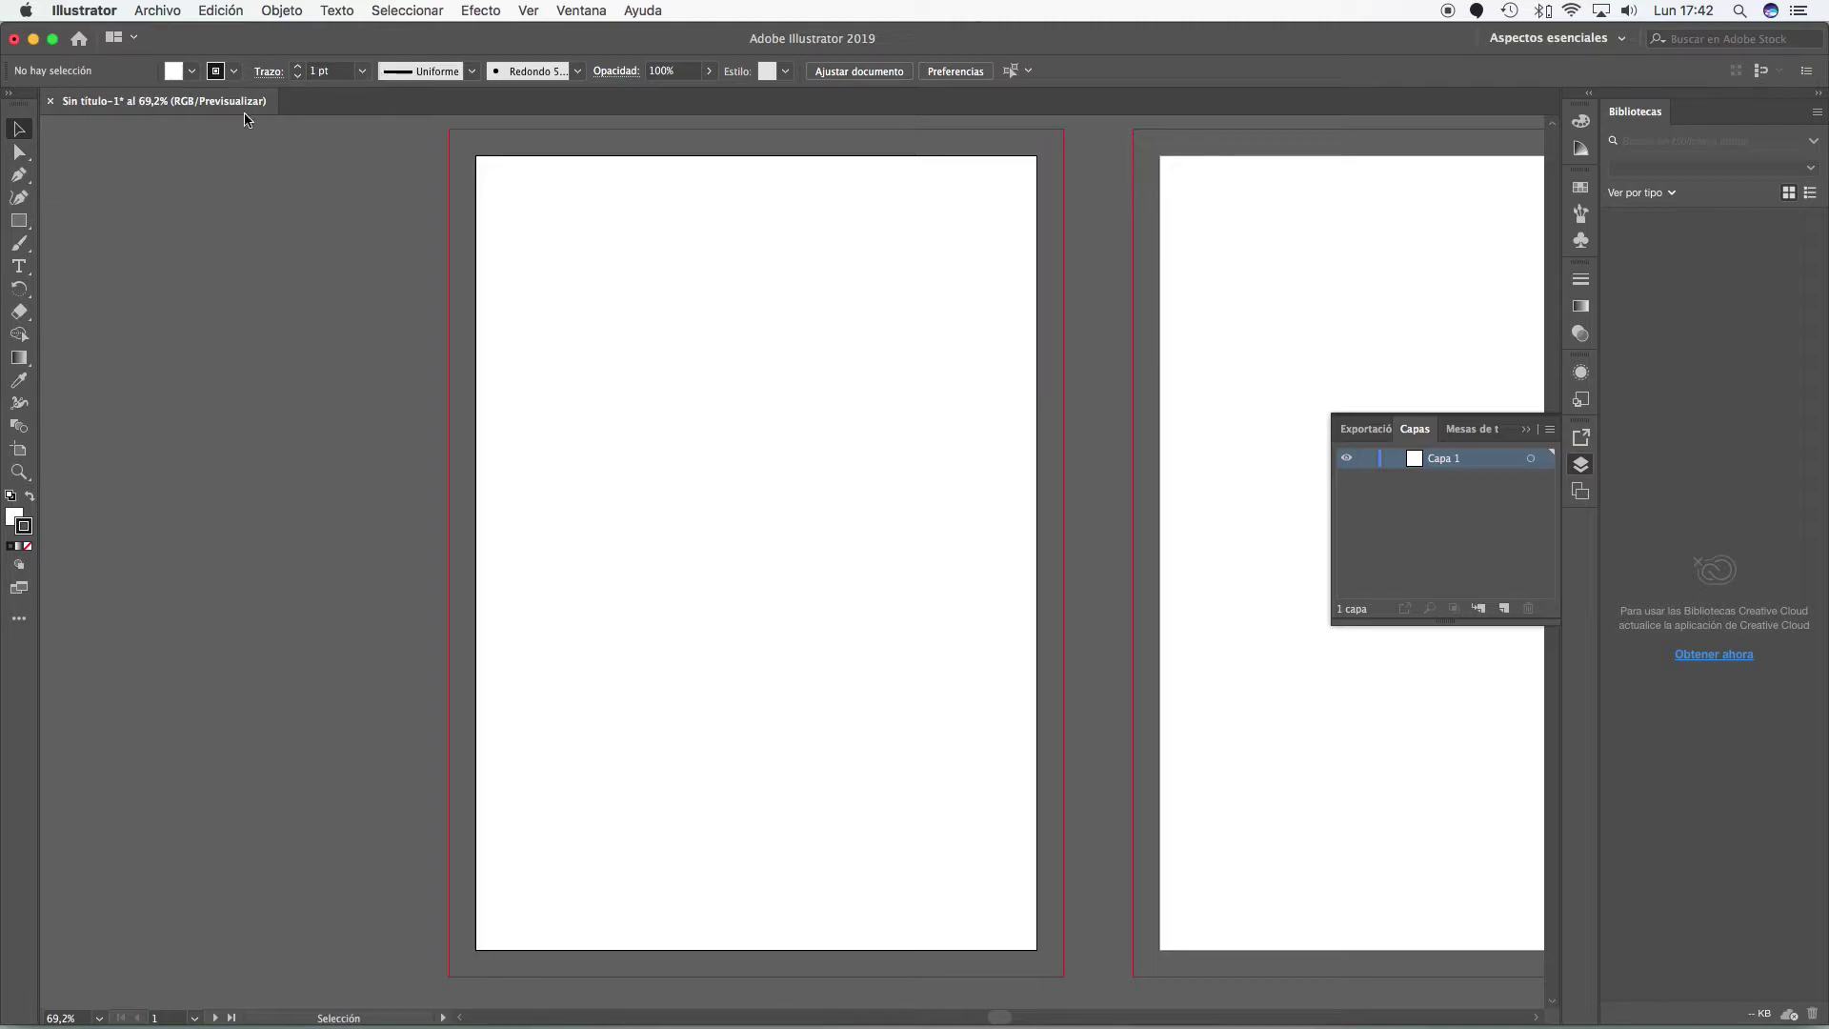
- Compare the control options offered for the Type tool and the Eraser tool
{"action": "left_click", "coordinate": [18, 152]}
{"action": "left_click", "coordinate": [19, 266]}
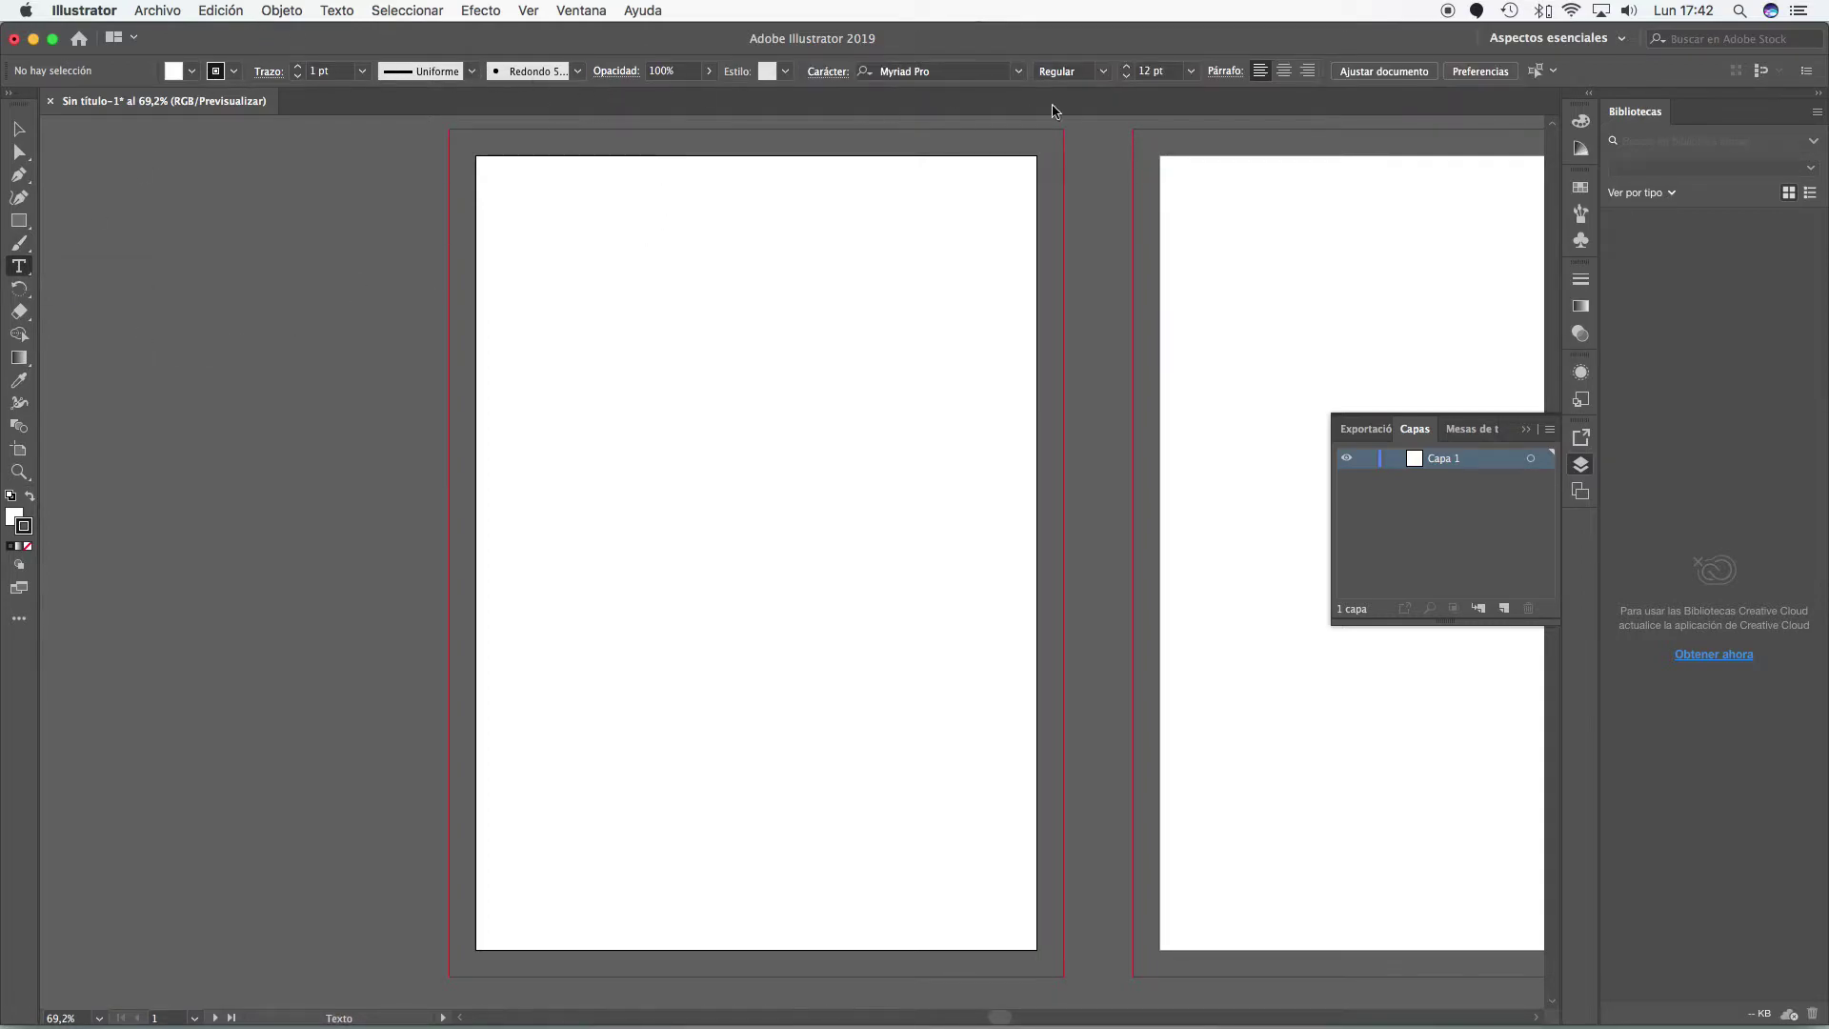
{"action": "left_click", "coordinate": [19, 310]}
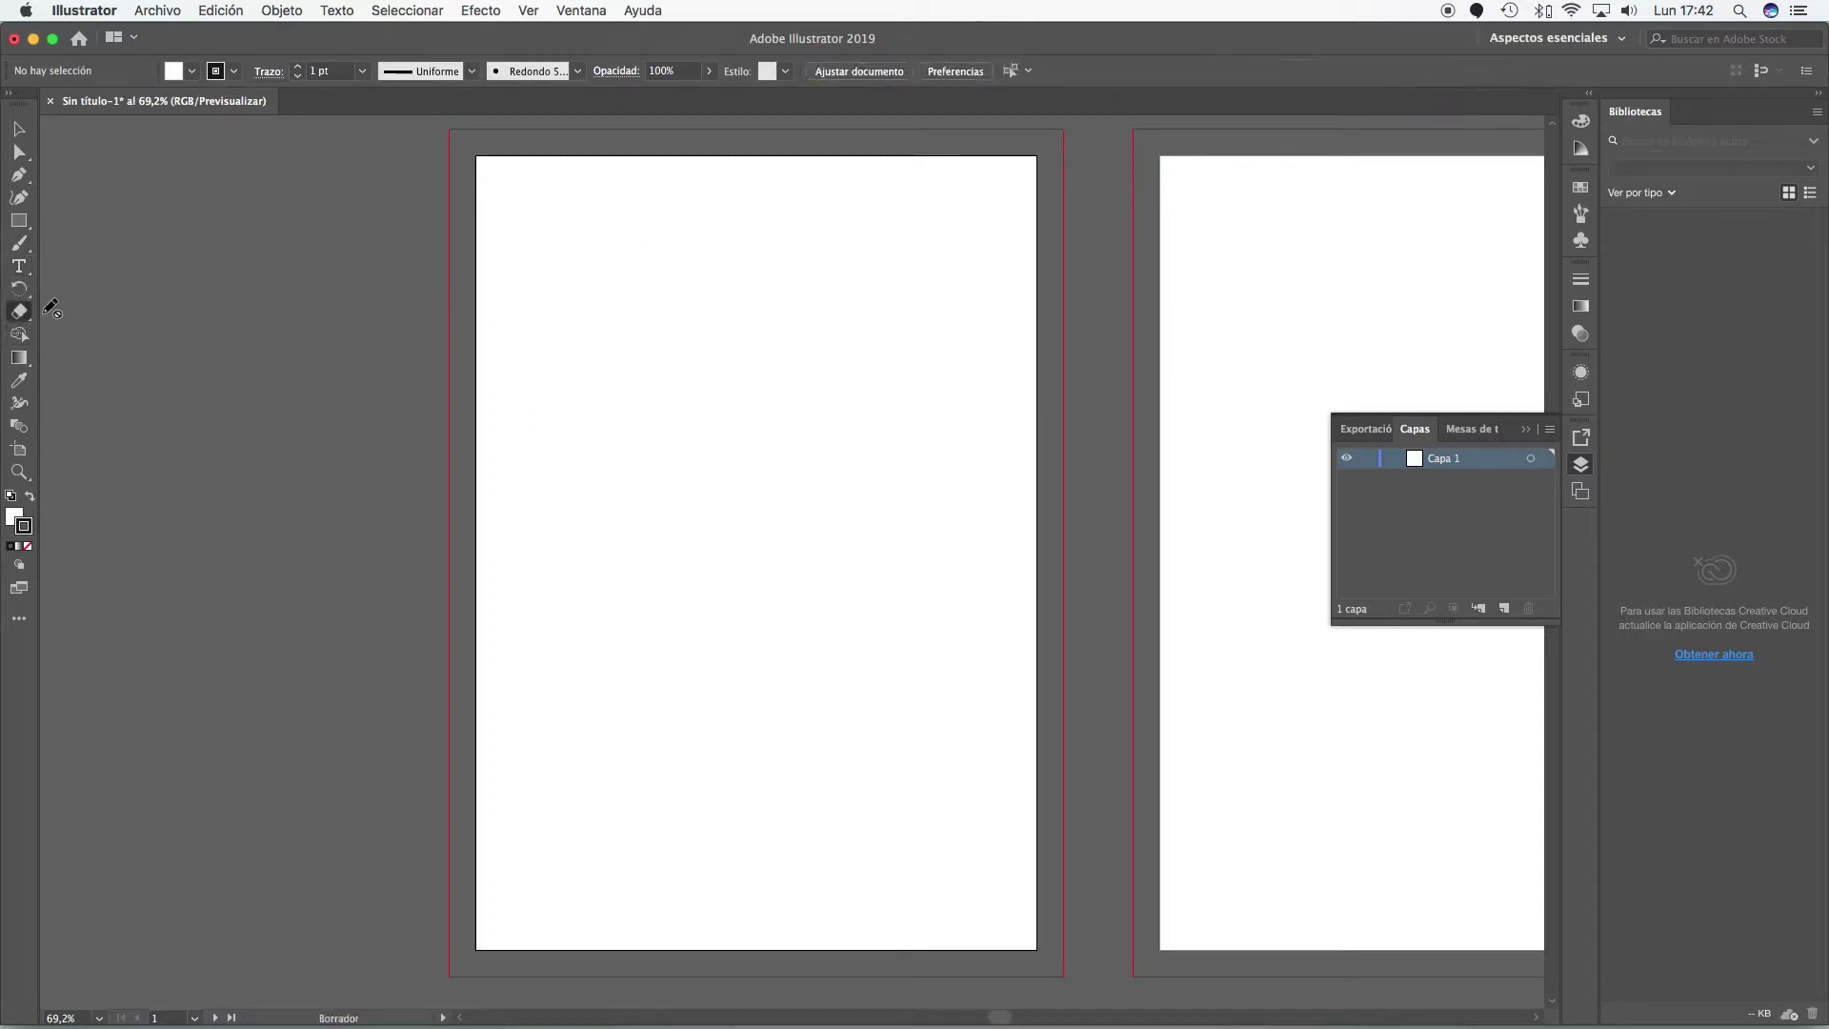
{"action": "left_click", "coordinate": [19, 266]}
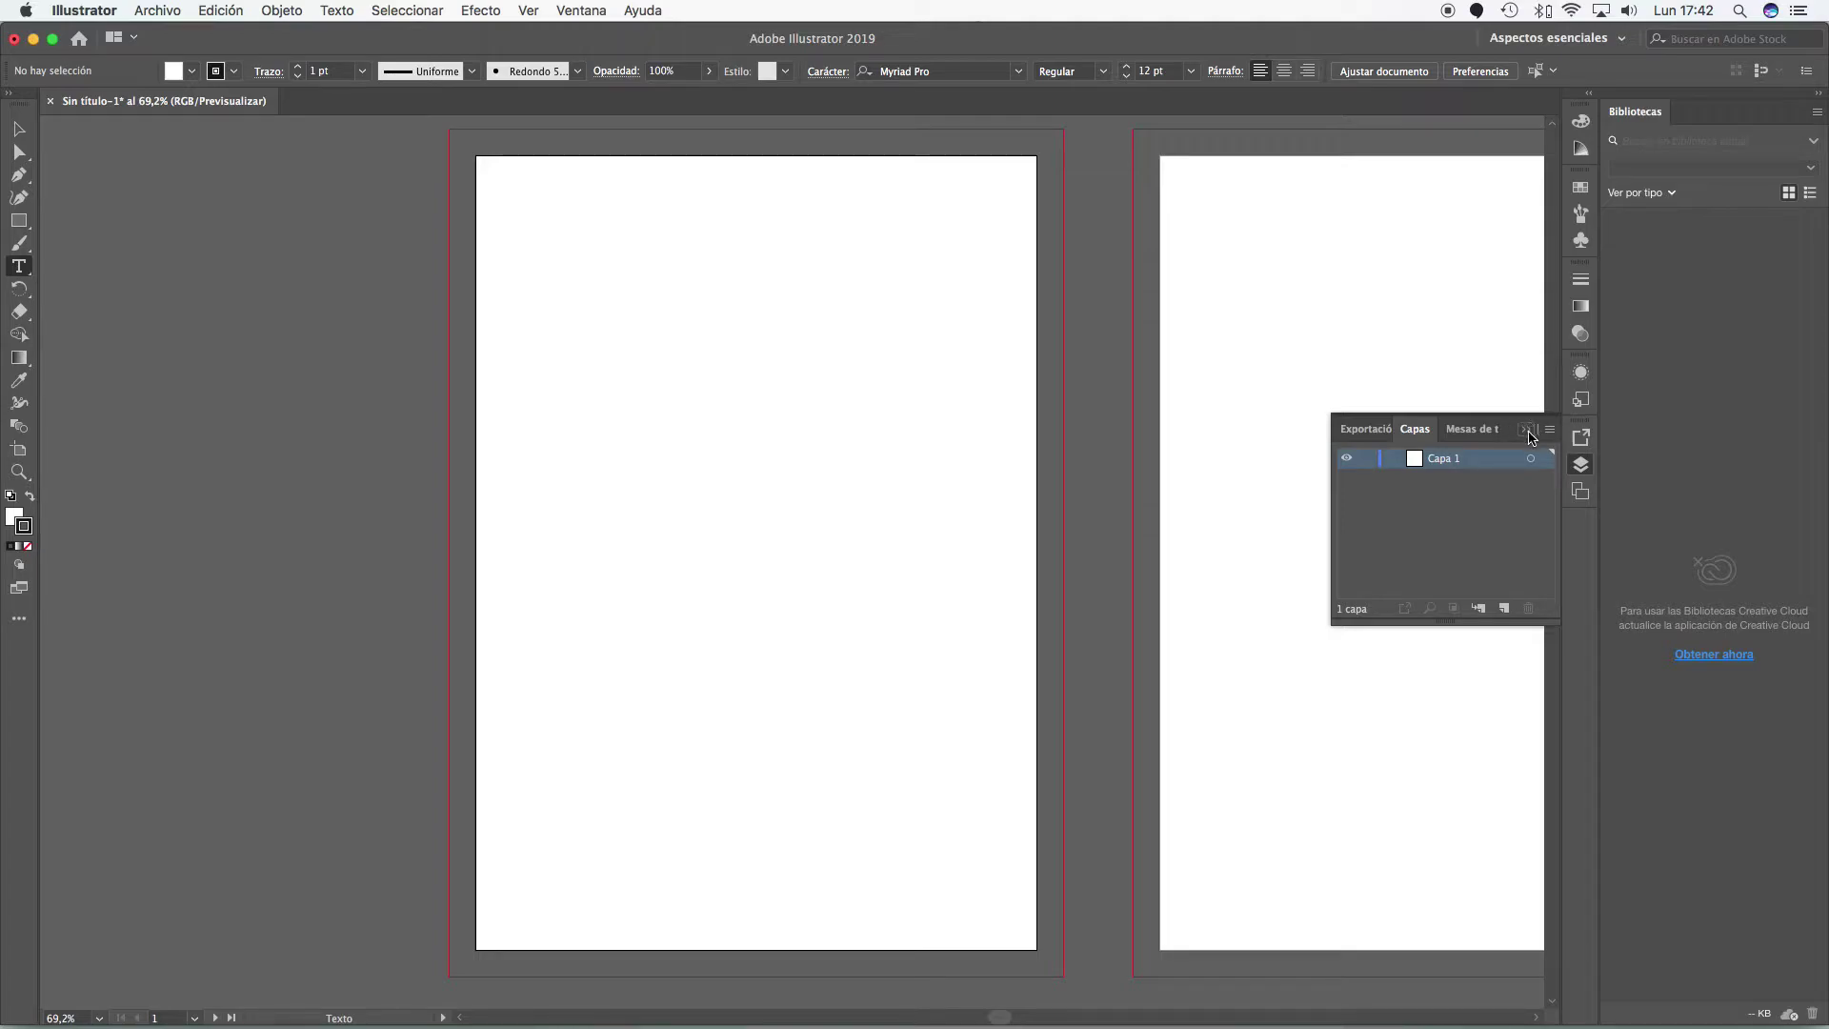
- Look through the layers, artboards, asset export and graphic styles options, and collapse them again
{"action": "left_click", "coordinate": [1580, 464]}
{"action": "left_click", "coordinate": [1581, 492]}
{"action": "left_click", "coordinate": [1579, 460]}
{"action": "left_click", "coordinate": [1580, 436]}
{"action": "left_click", "coordinate": [1819, 97]}
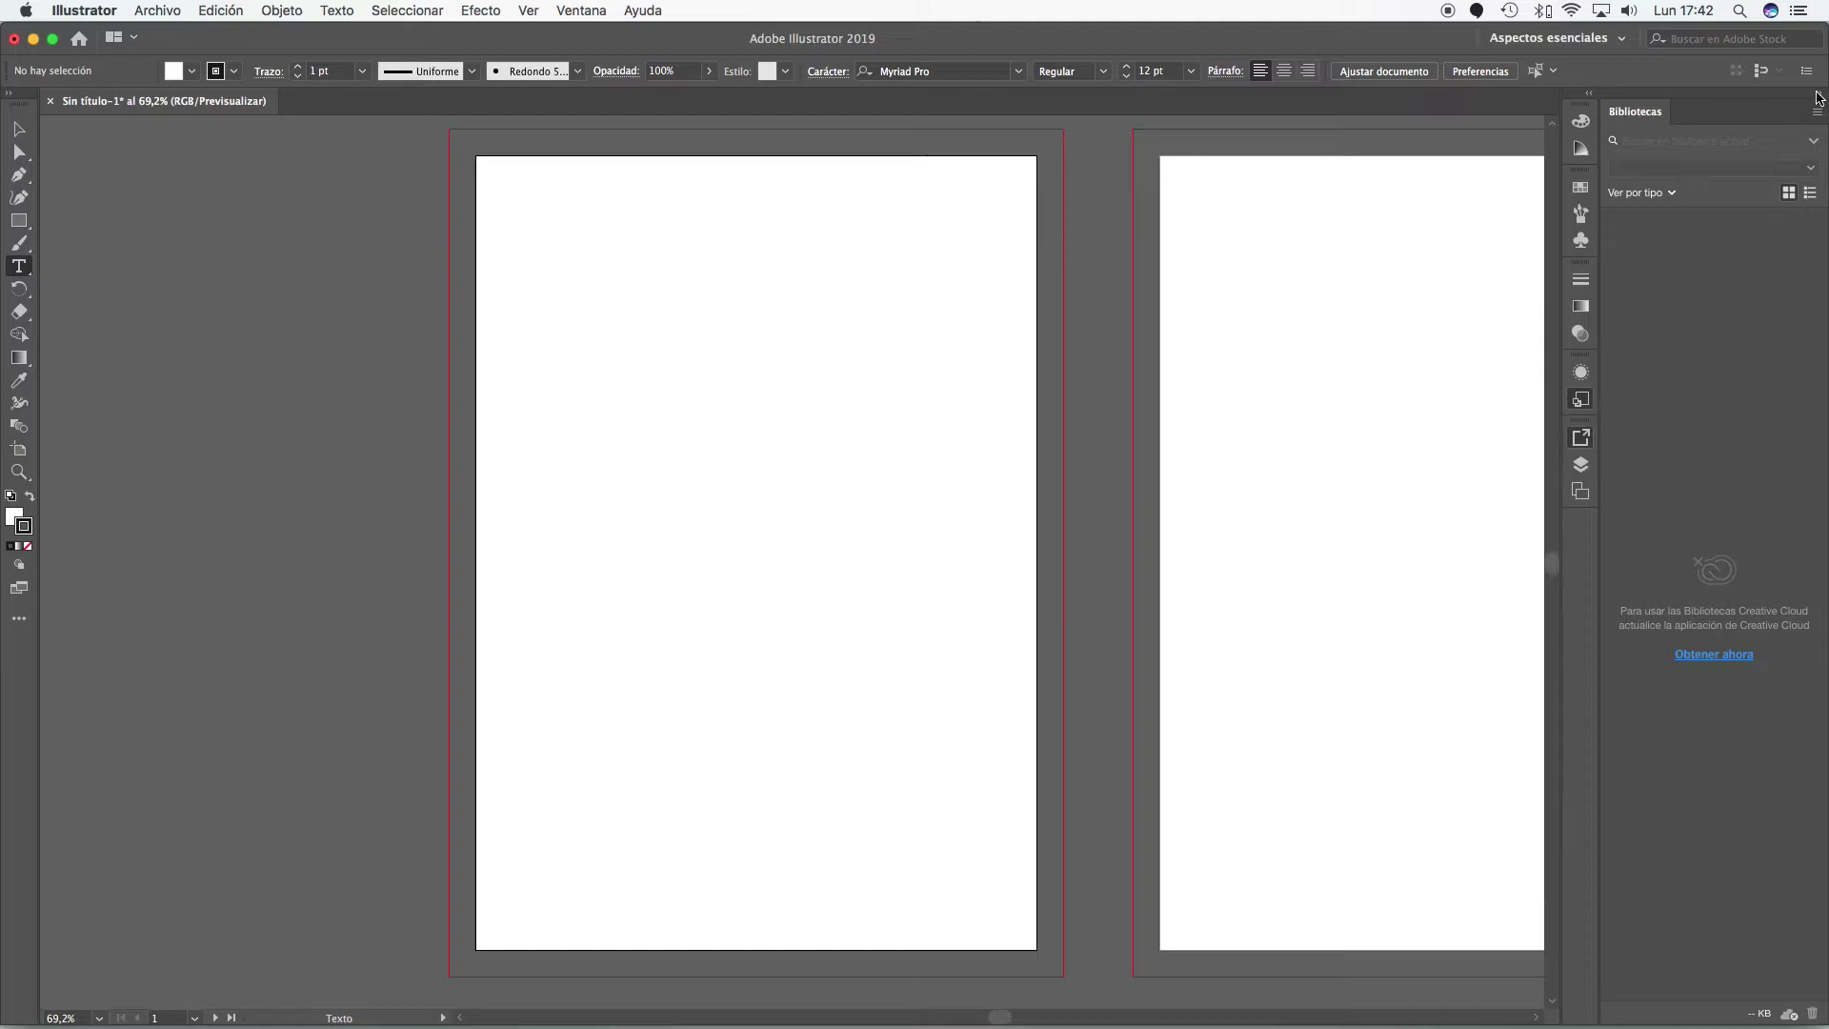
{"action": "left_click", "coordinate": [1581, 399]}
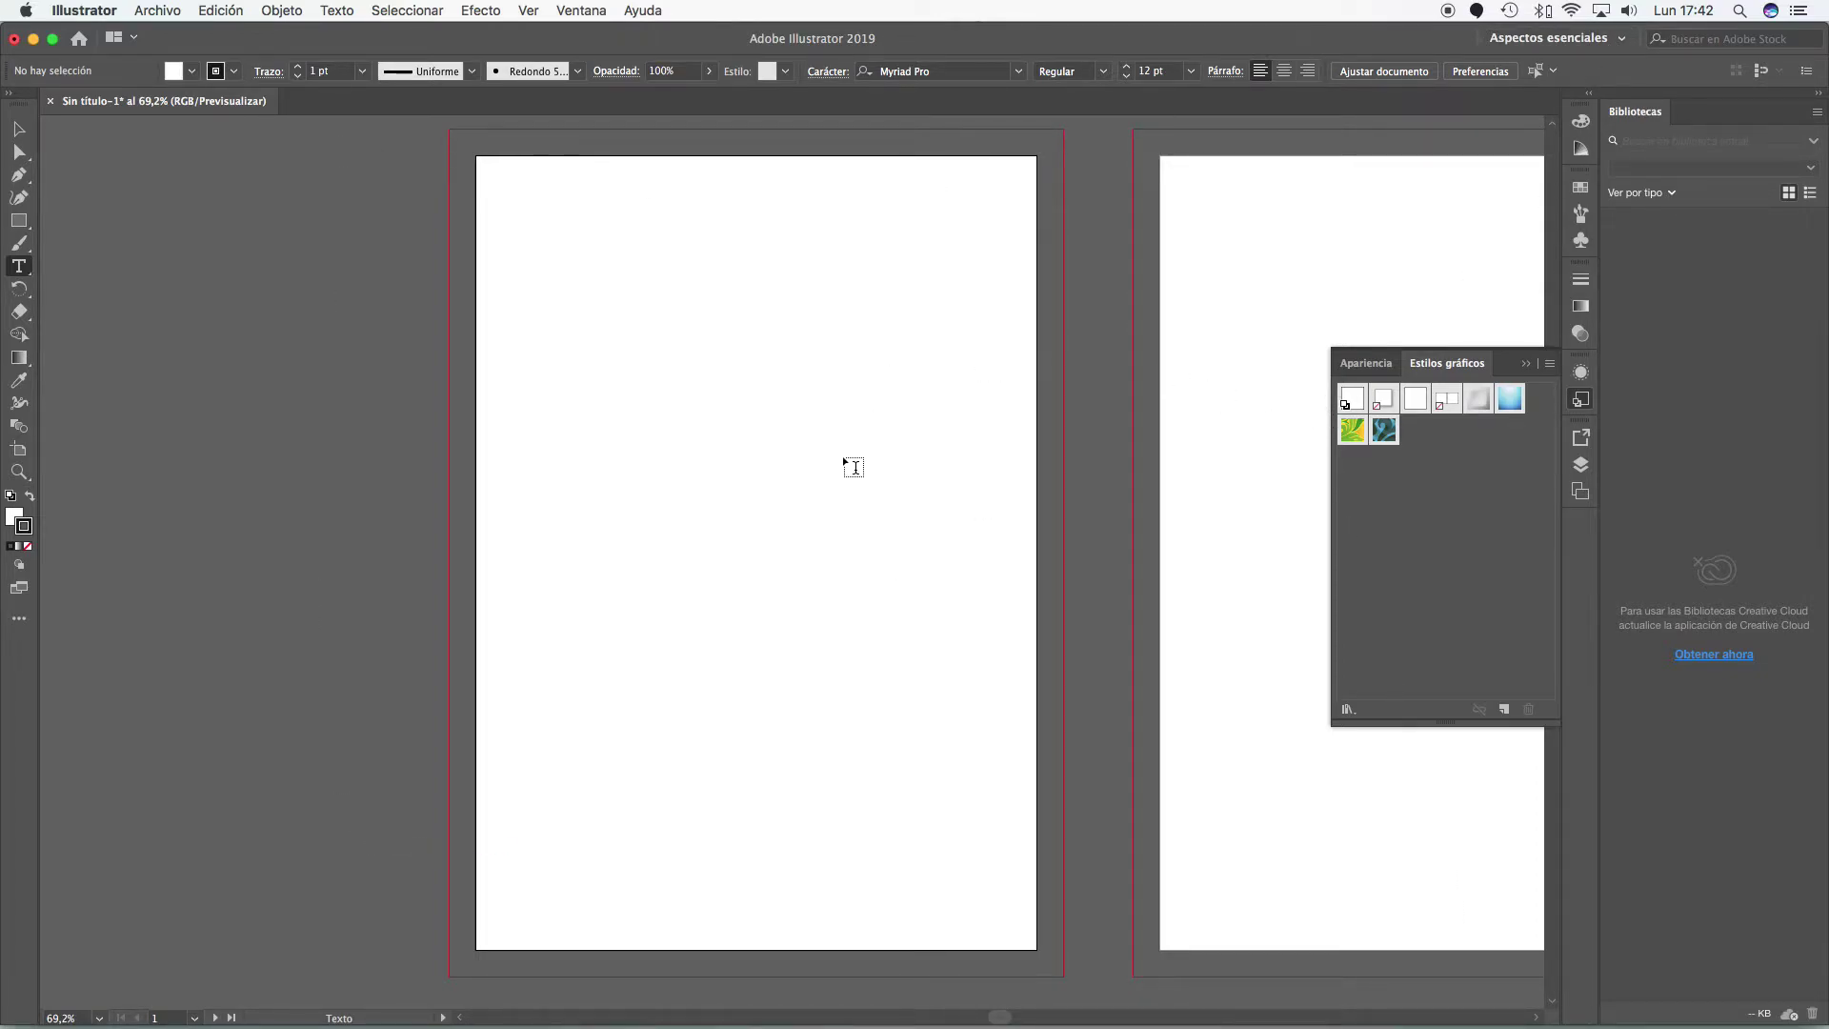
{"action": "left_click", "coordinate": [1527, 365]}
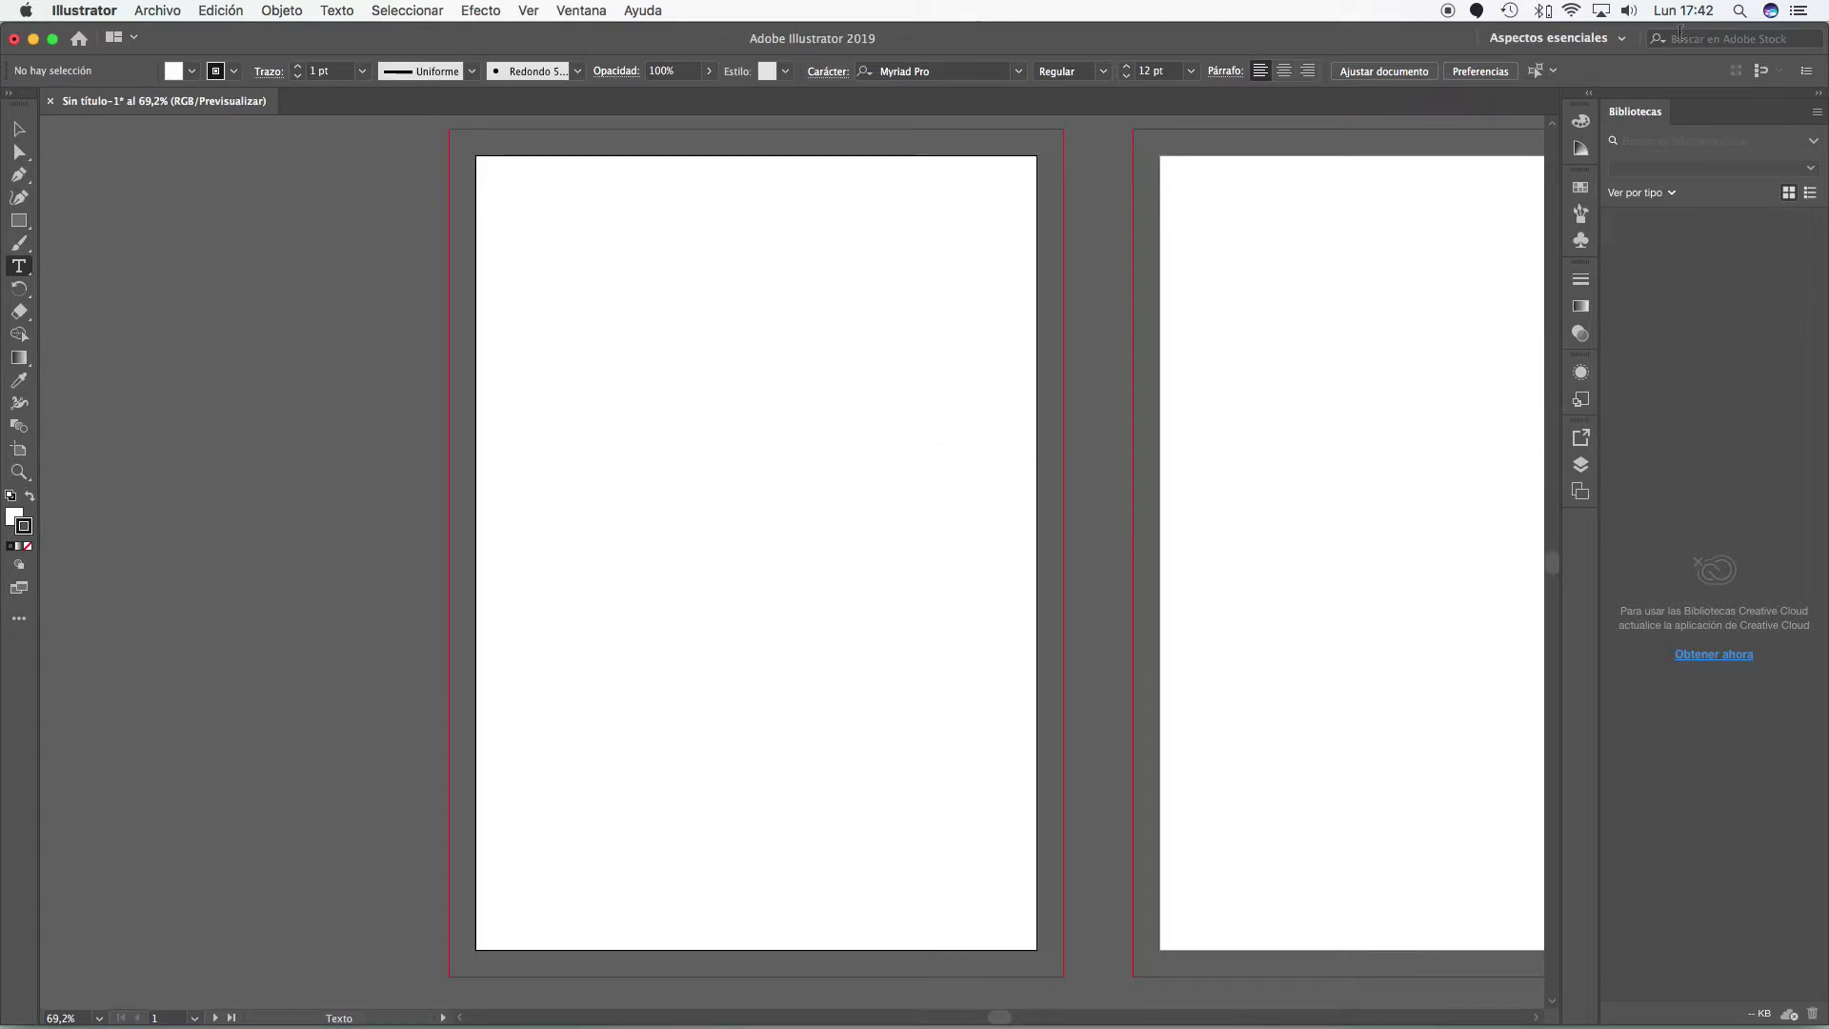
- Try the Diseño workspace and return to the Aspectos esenciales workspace
{"action": "left_click", "coordinate": [1620, 42]}
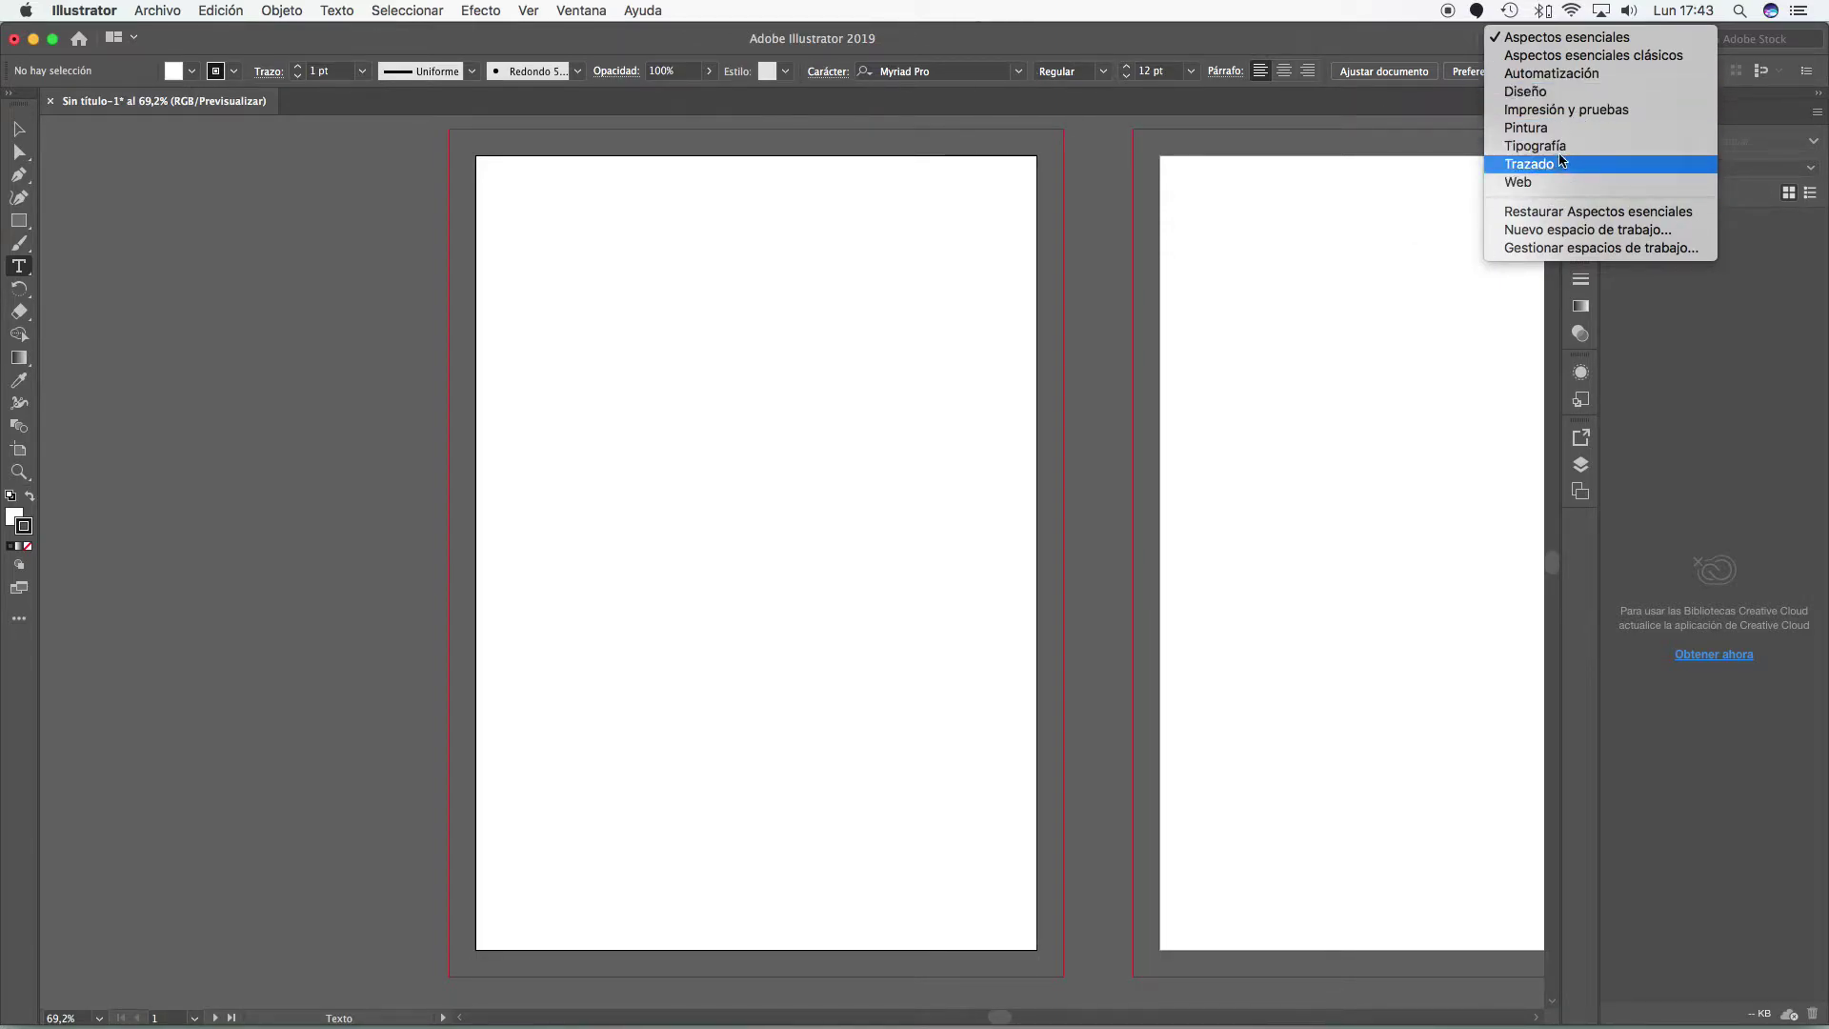
{"action": "left_click", "coordinate": [1561, 93]}
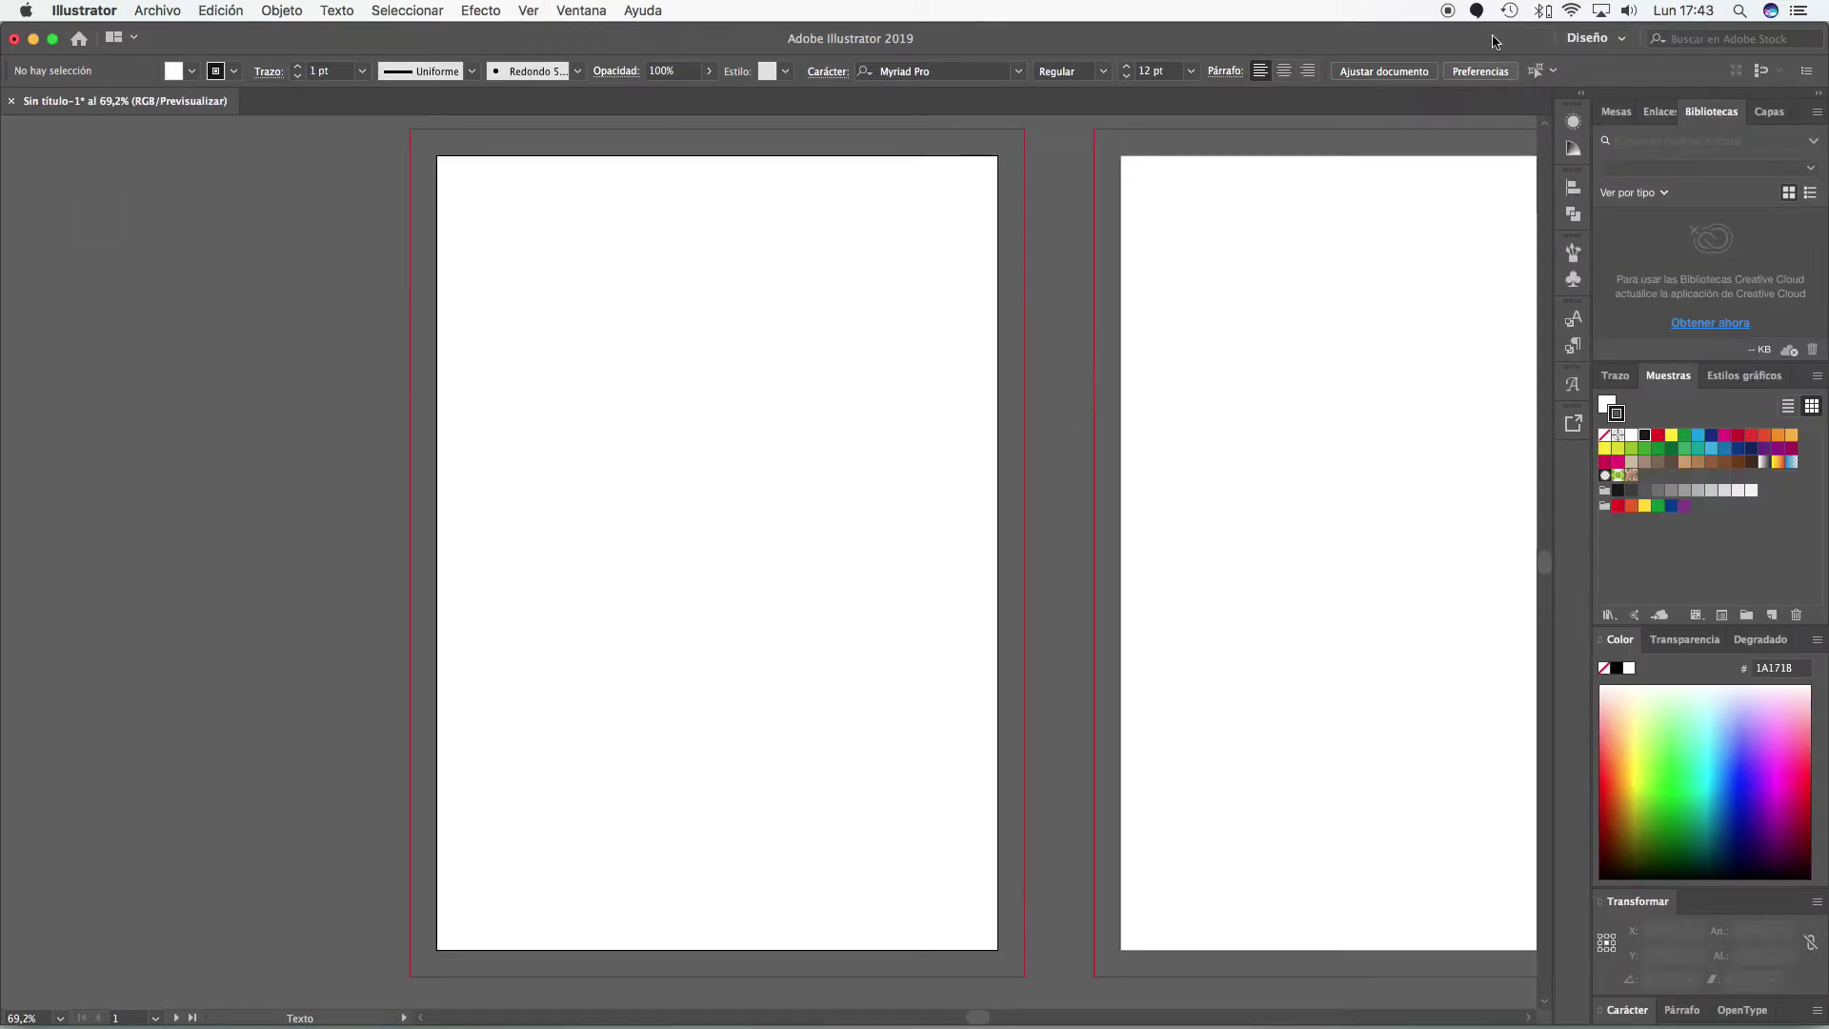
{"action": "left_click", "coordinate": [1589, 38]}
{"action": "left_click", "coordinate": [1607, 48]}
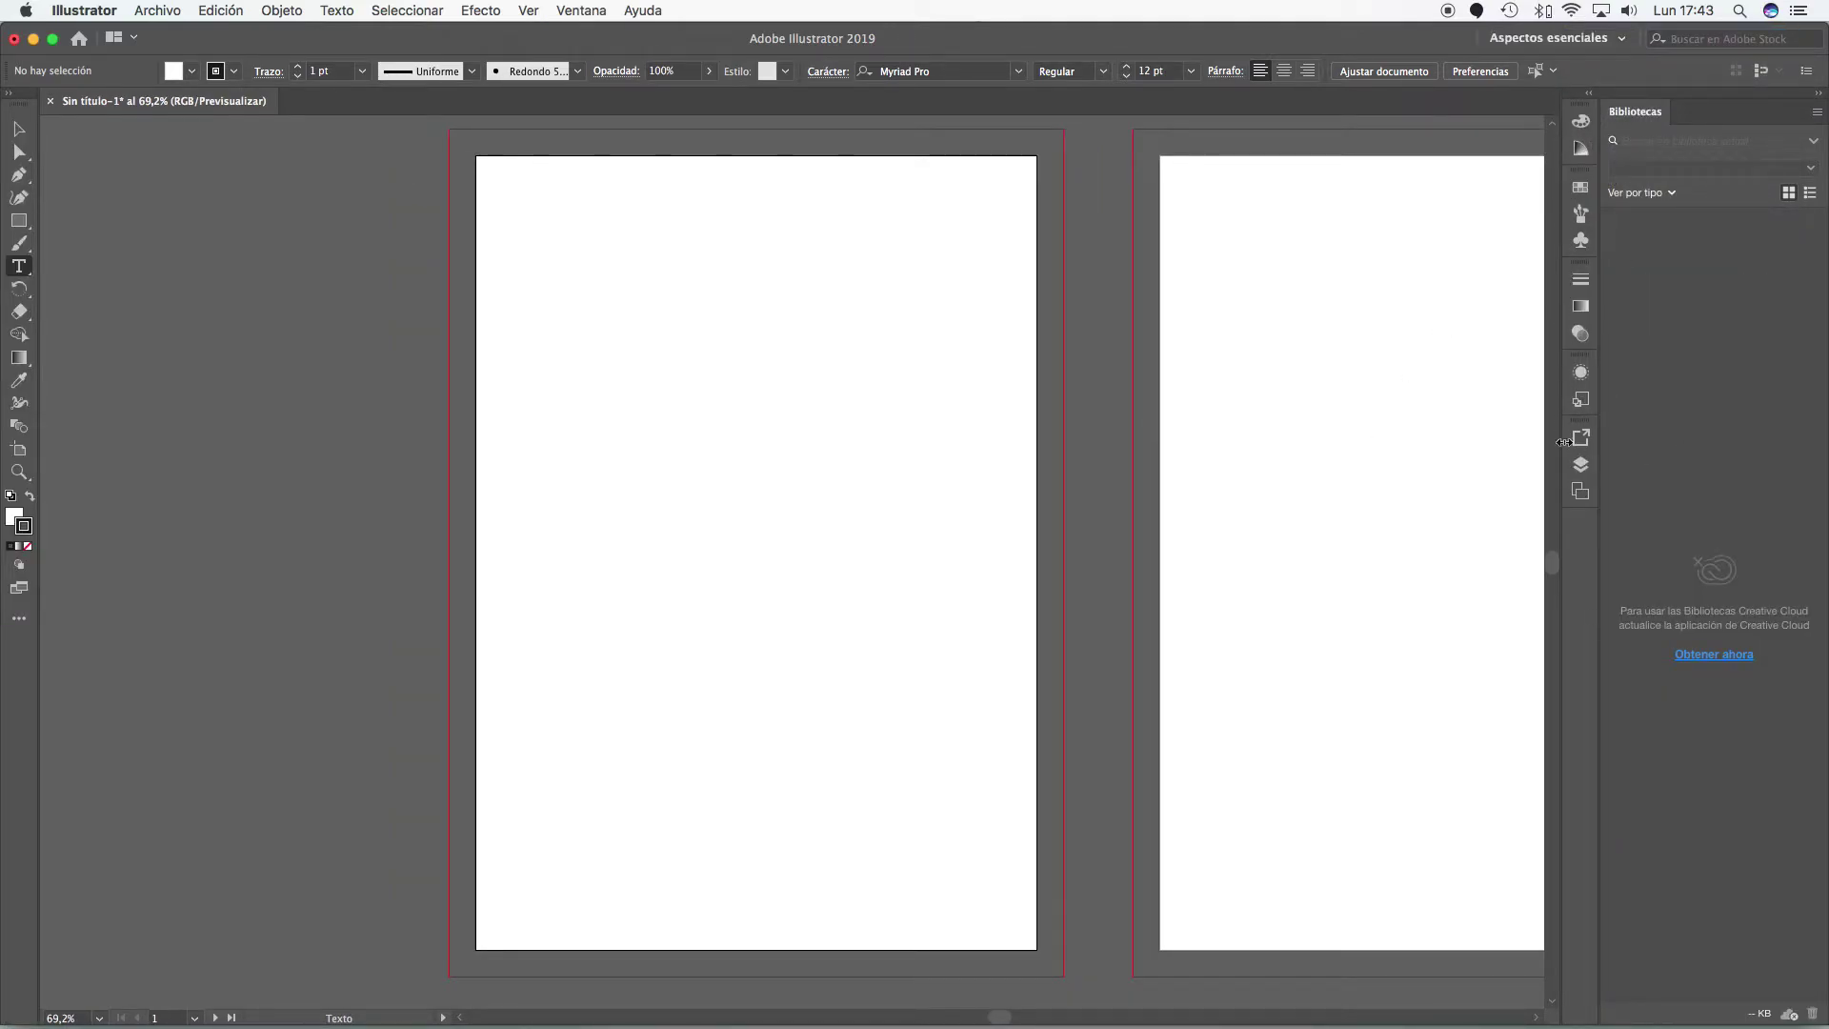
{"action": "left_click", "coordinate": [1577, 40]}
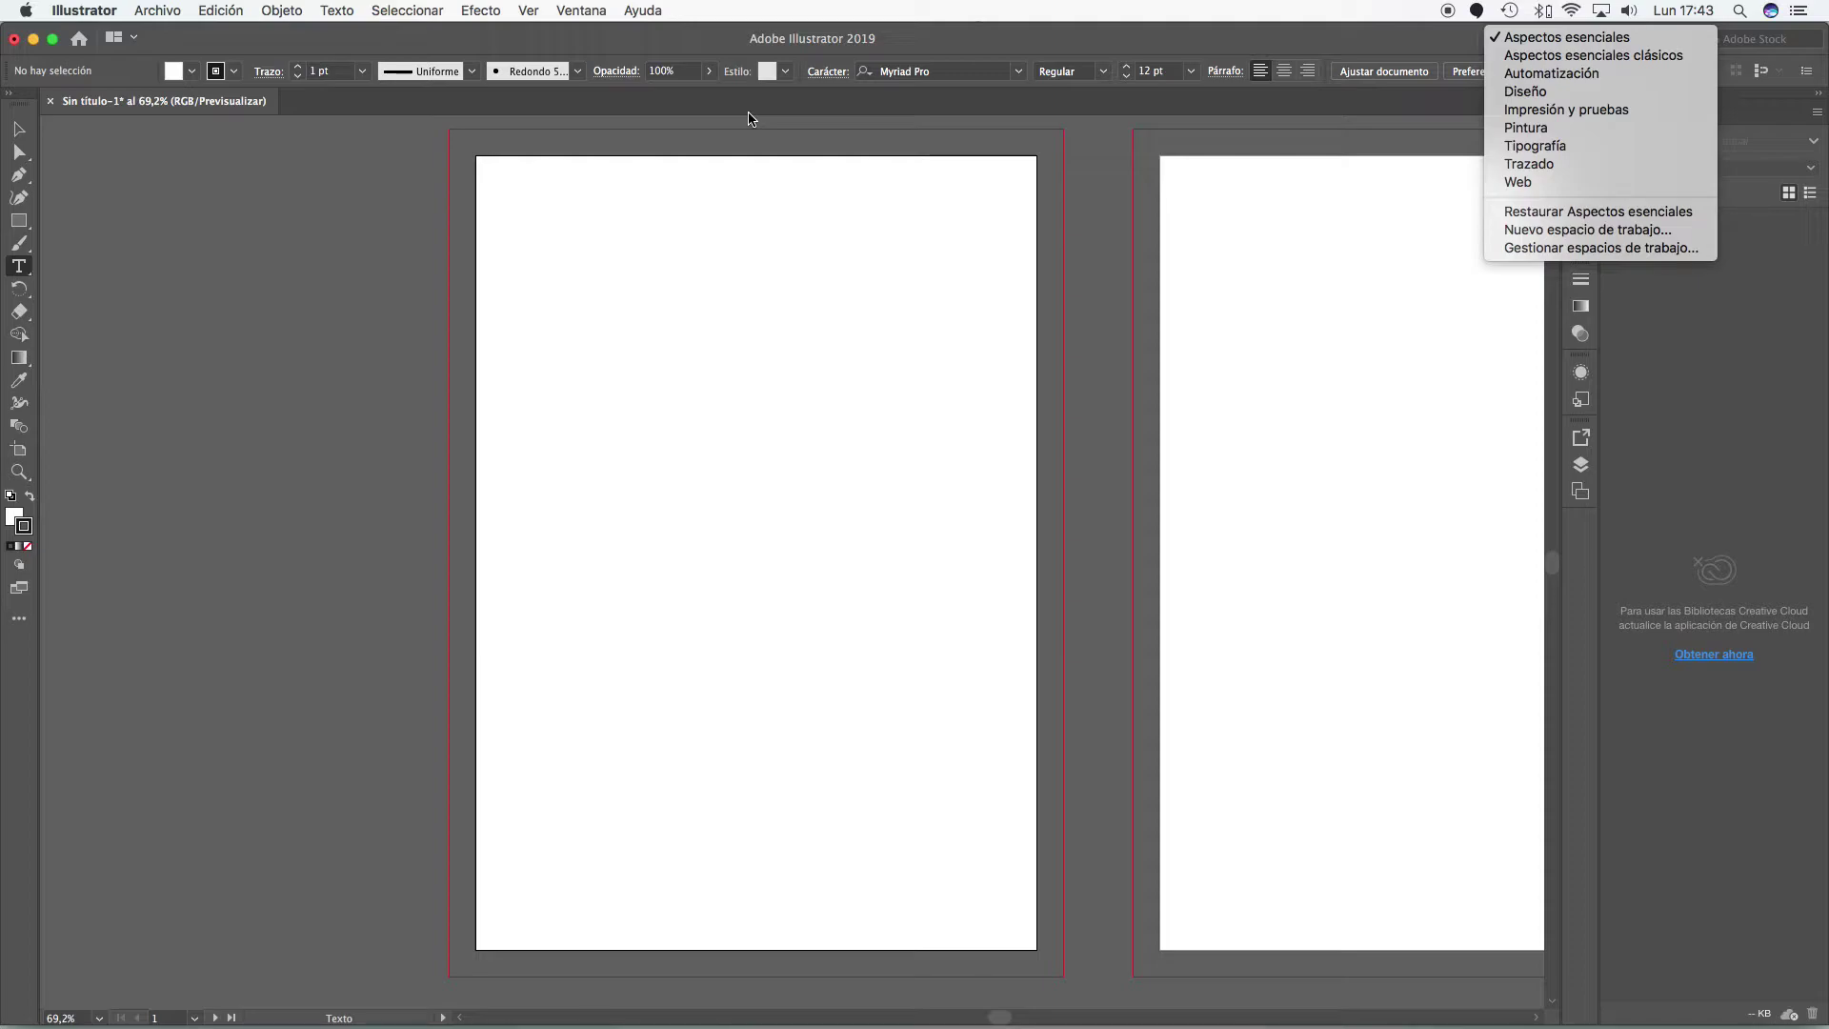
{"action": "left_click", "coordinate": [693, 48]}
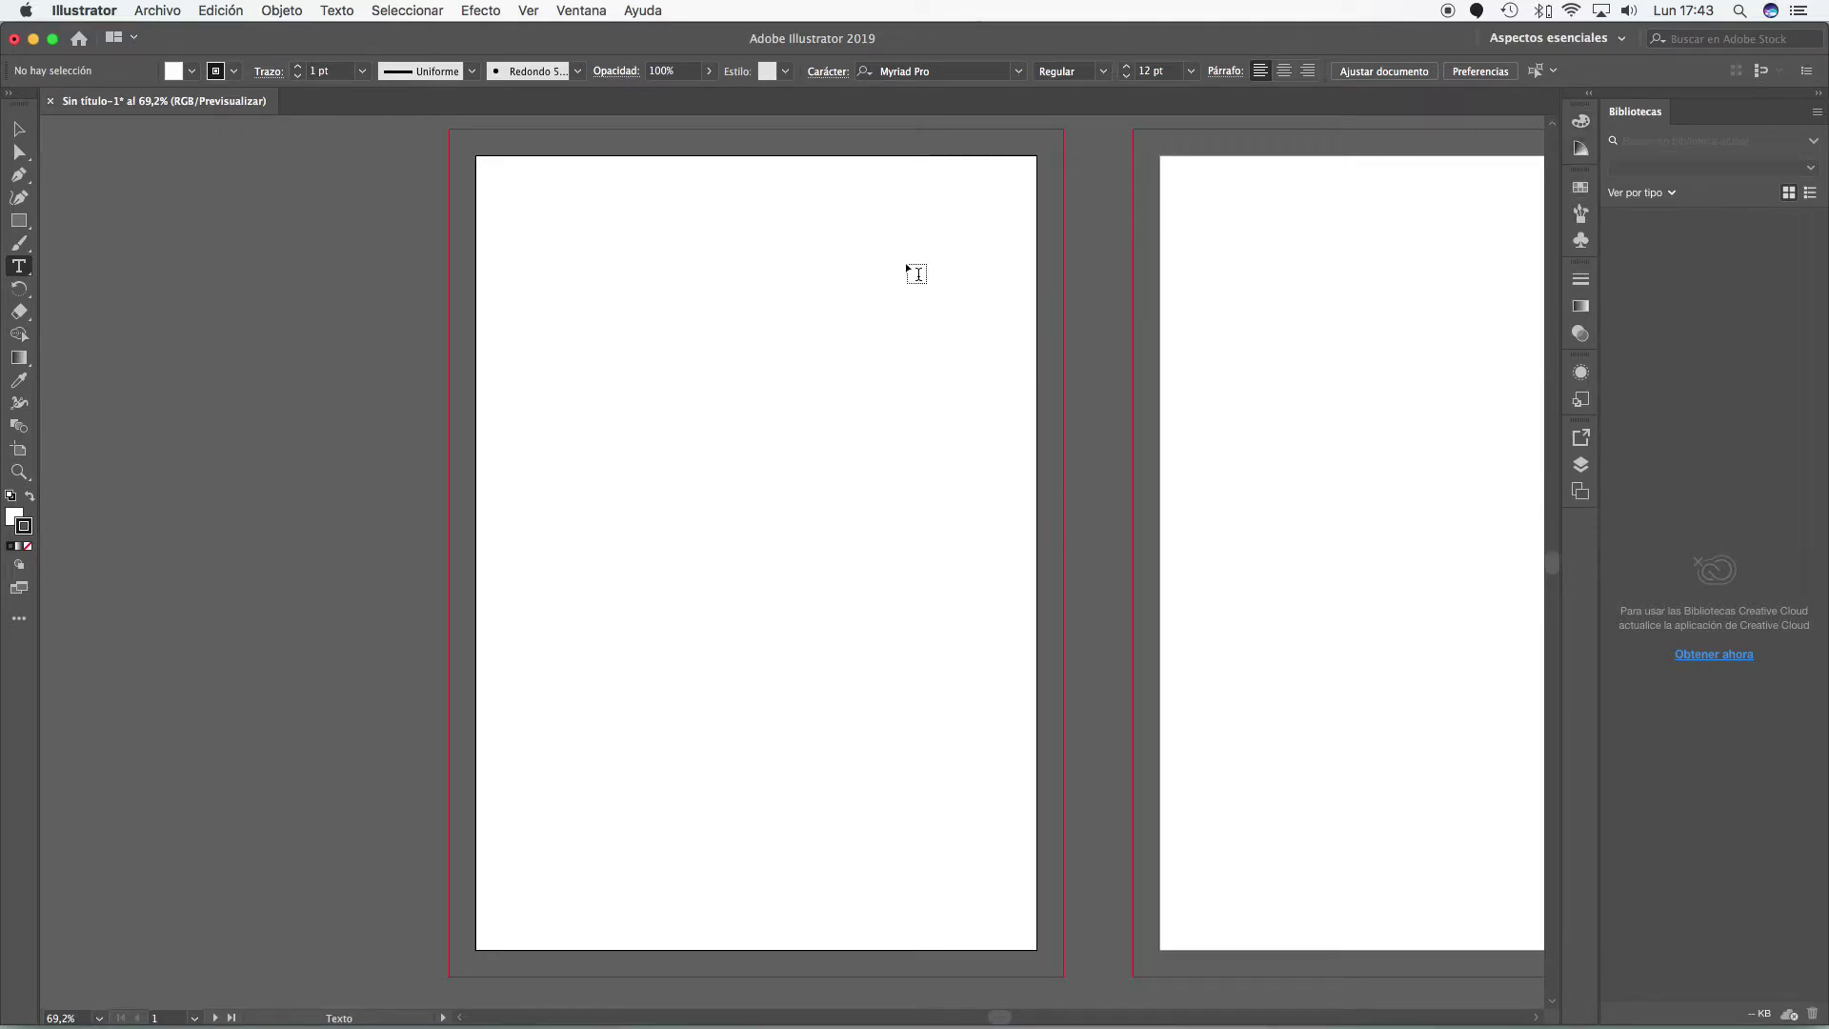
- Show the Color options and look through the color guide, swatches, brushes, symbols and gradient options
{"action": "left_click", "coordinate": [581, 12]}
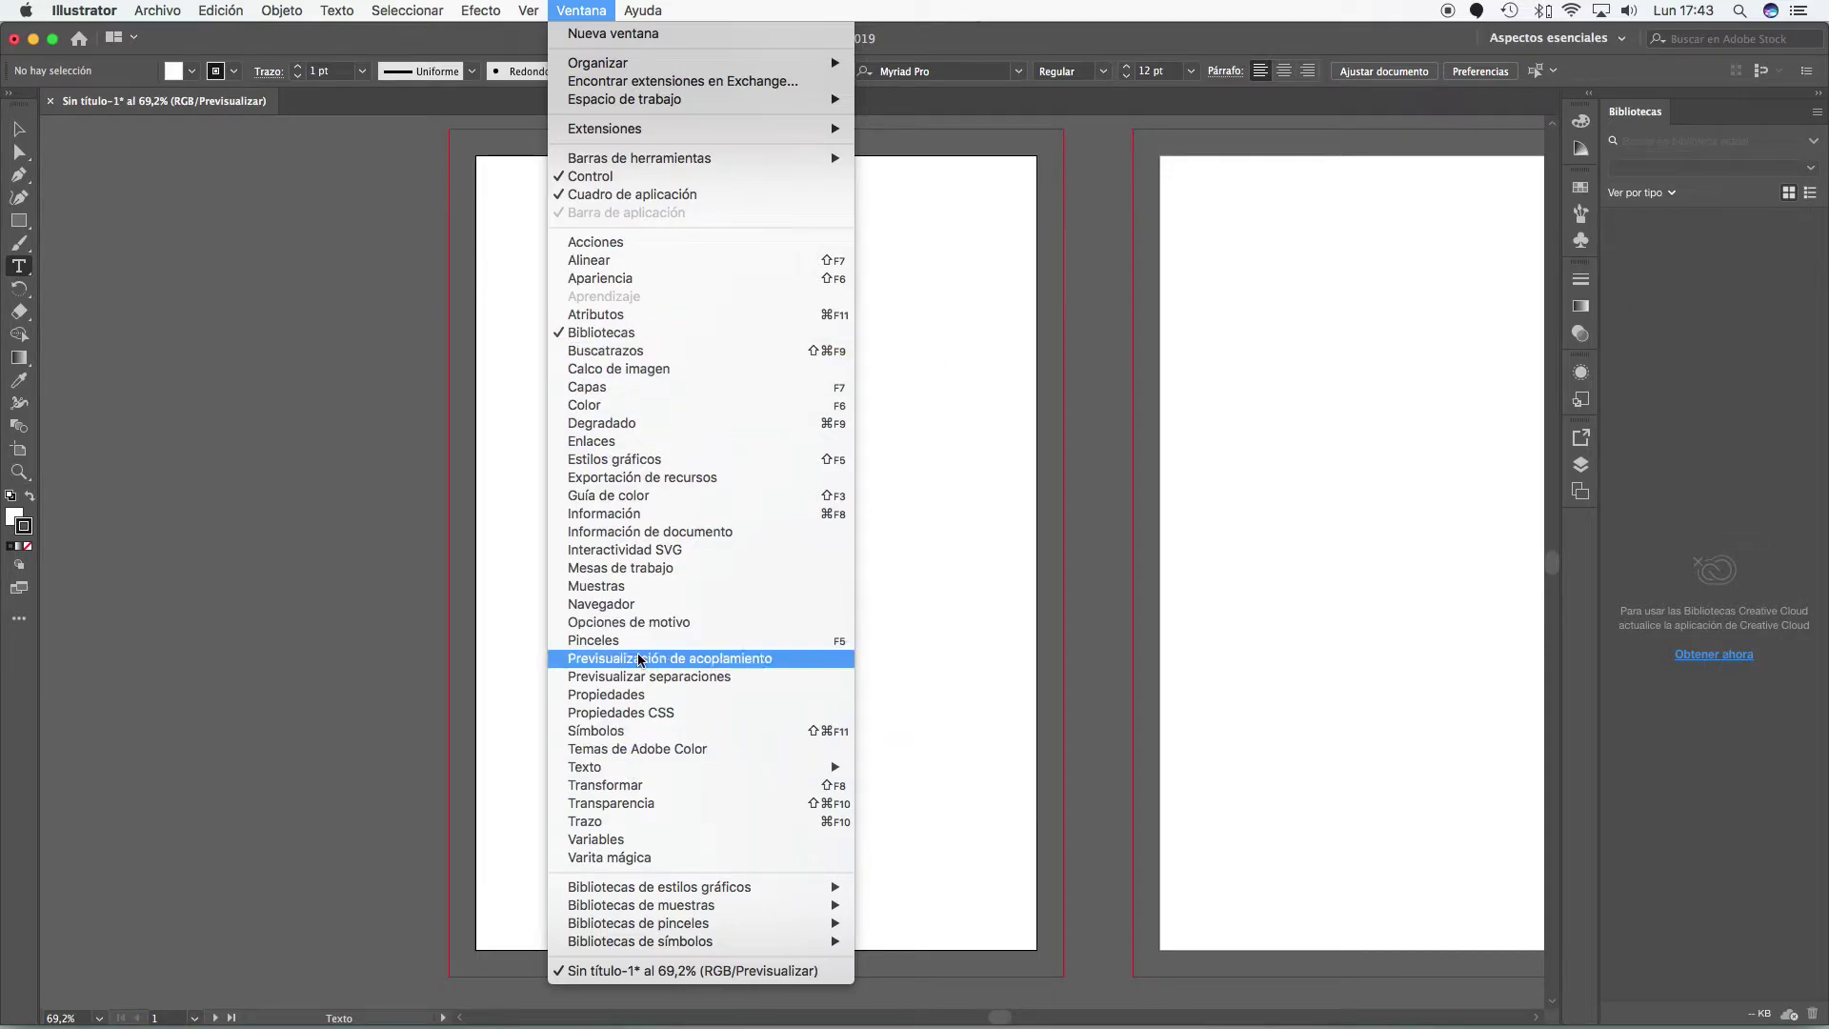
{"action": "left_click", "coordinate": [695, 418]}
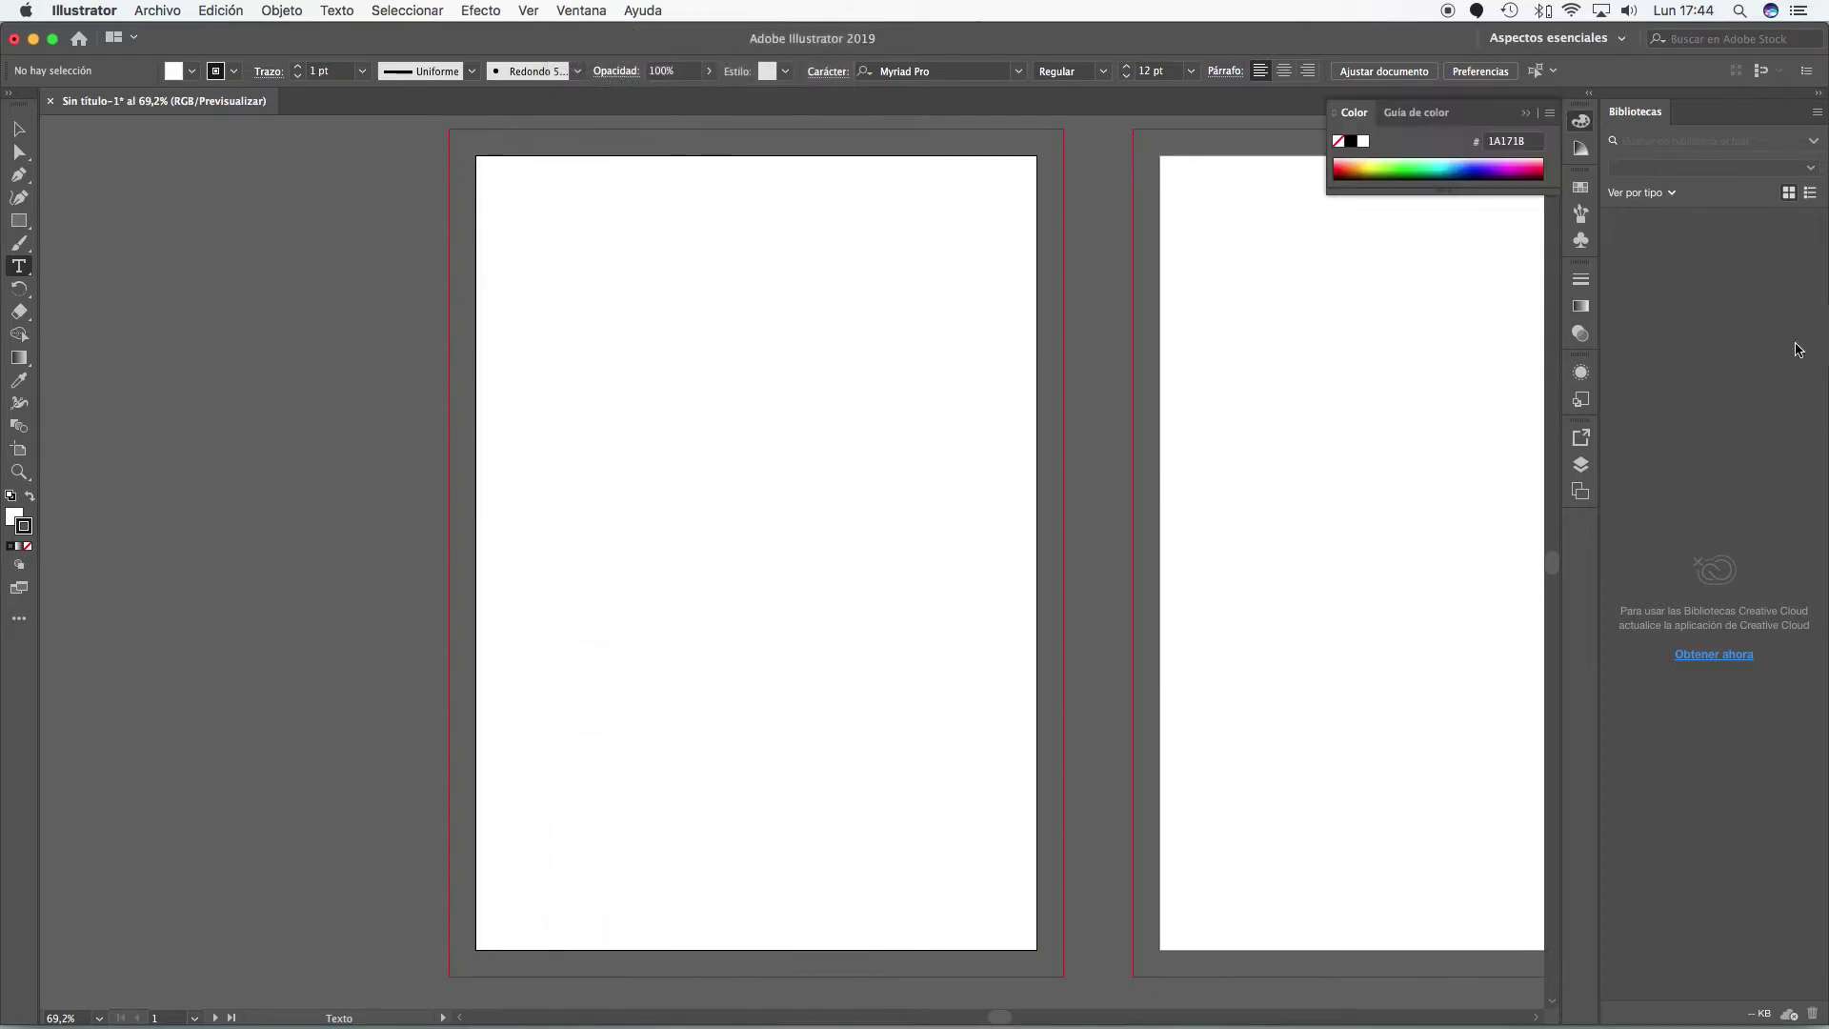
{"action": "left_click", "coordinate": [1580, 148]}
{"action": "left_click", "coordinate": [1580, 187]}
{"action": "left_click", "coordinate": [1581, 213]}
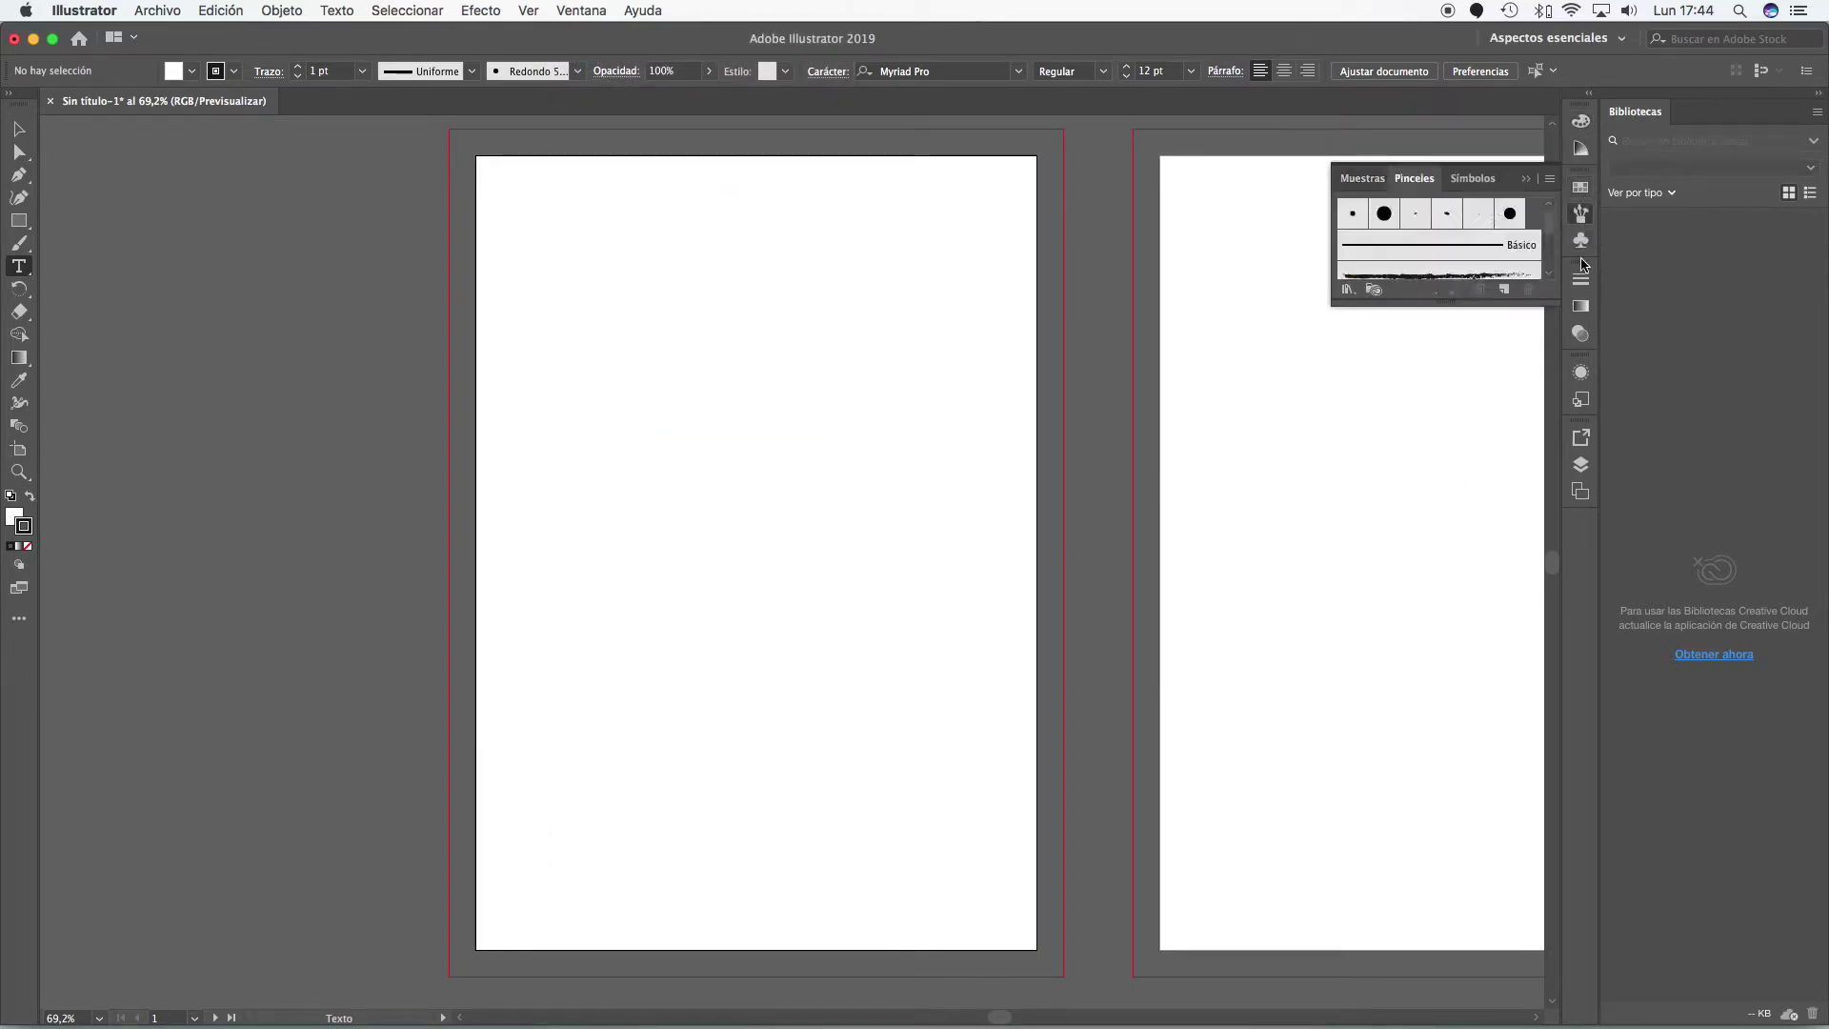
{"action": "left_click", "coordinate": [1580, 240]}
{"action": "left_click", "coordinate": [1585, 310]}
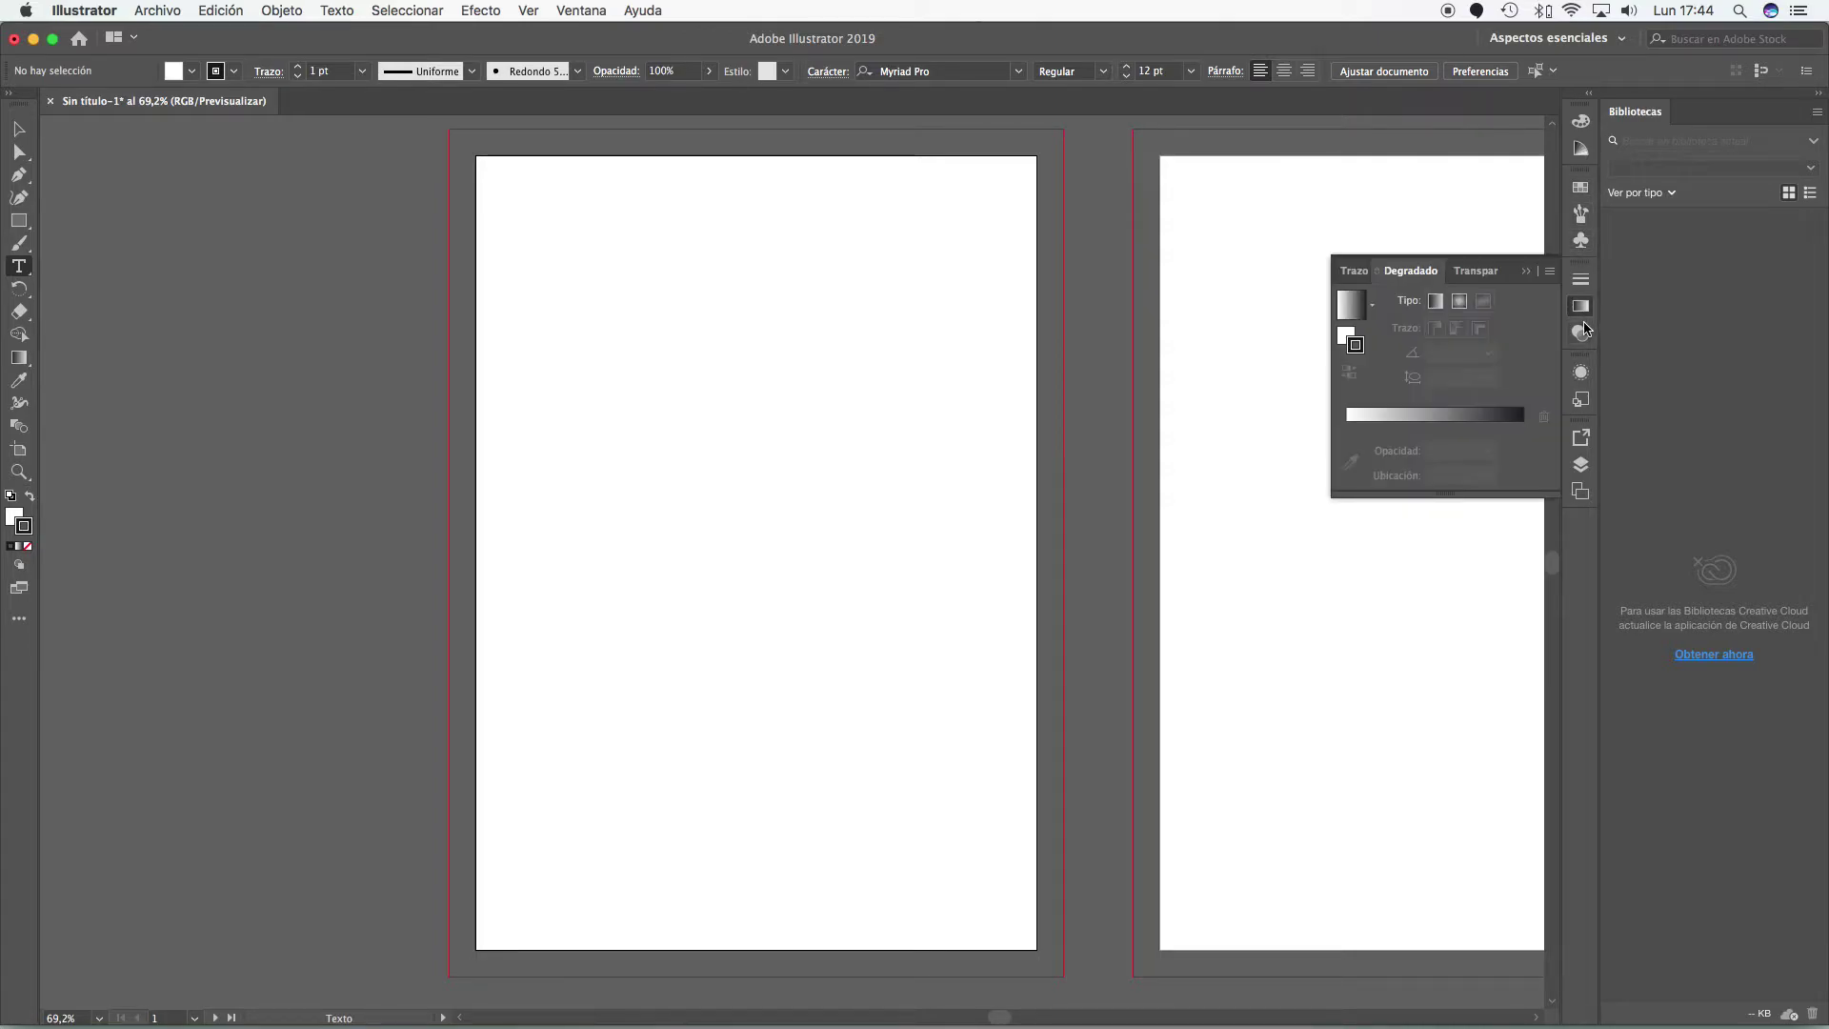
- Draw a rectangle about 123 × 73 mm with a red fill and a blue stroke on the first artboard
{"action": "left_click", "coordinate": [19, 128]}
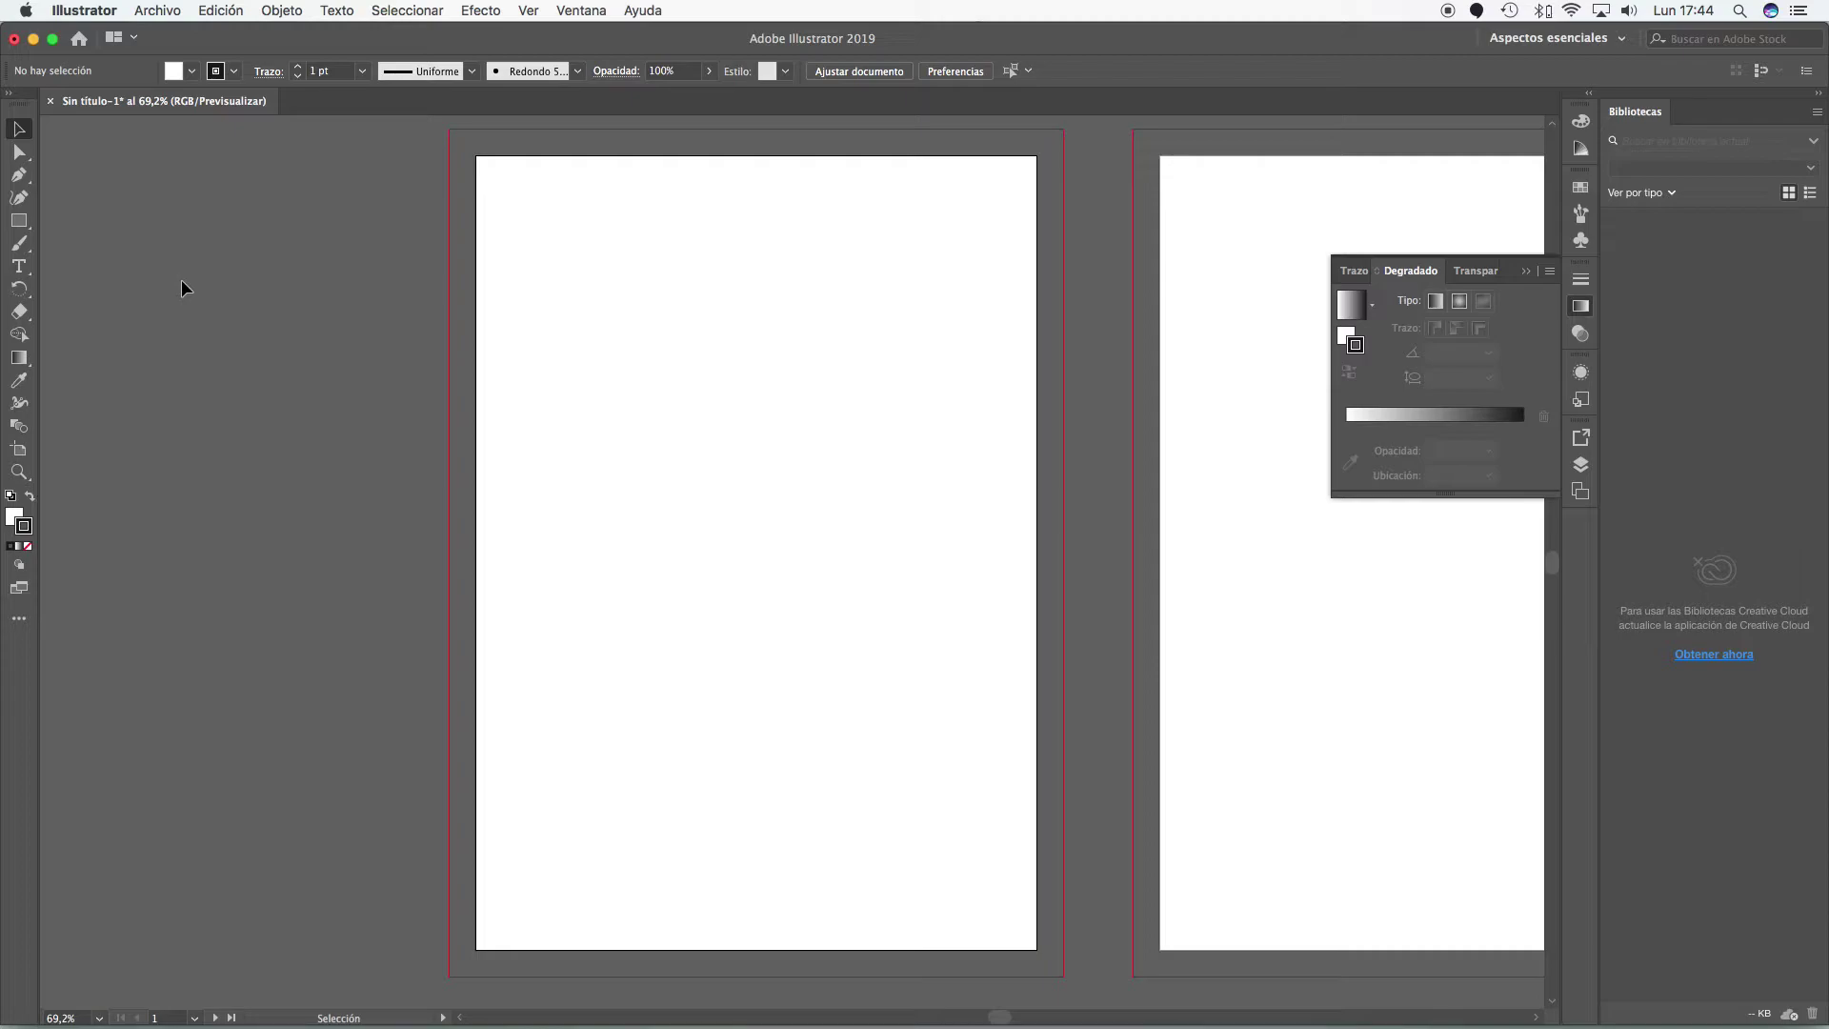
{"action": "left_click", "coordinate": [19, 220]}
{"action": "left_click", "coordinate": [192, 71]}
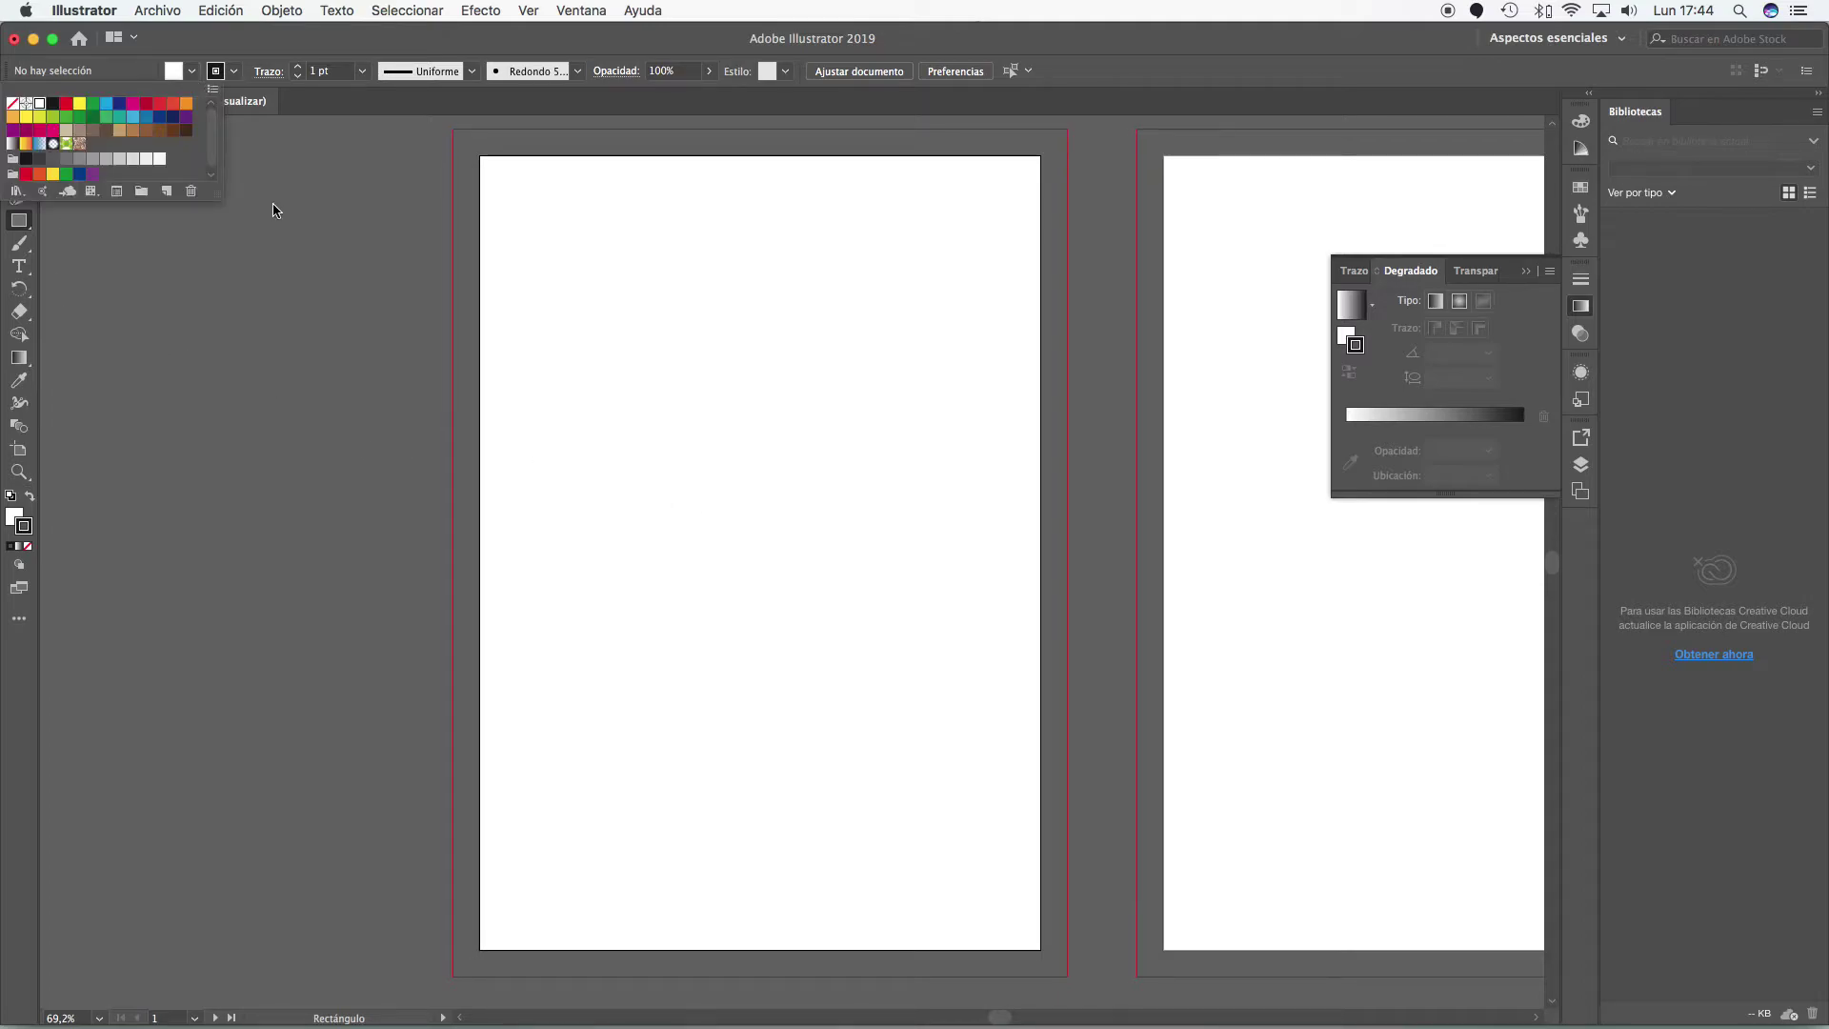
{"action": "left_click", "coordinate": [159, 105]}
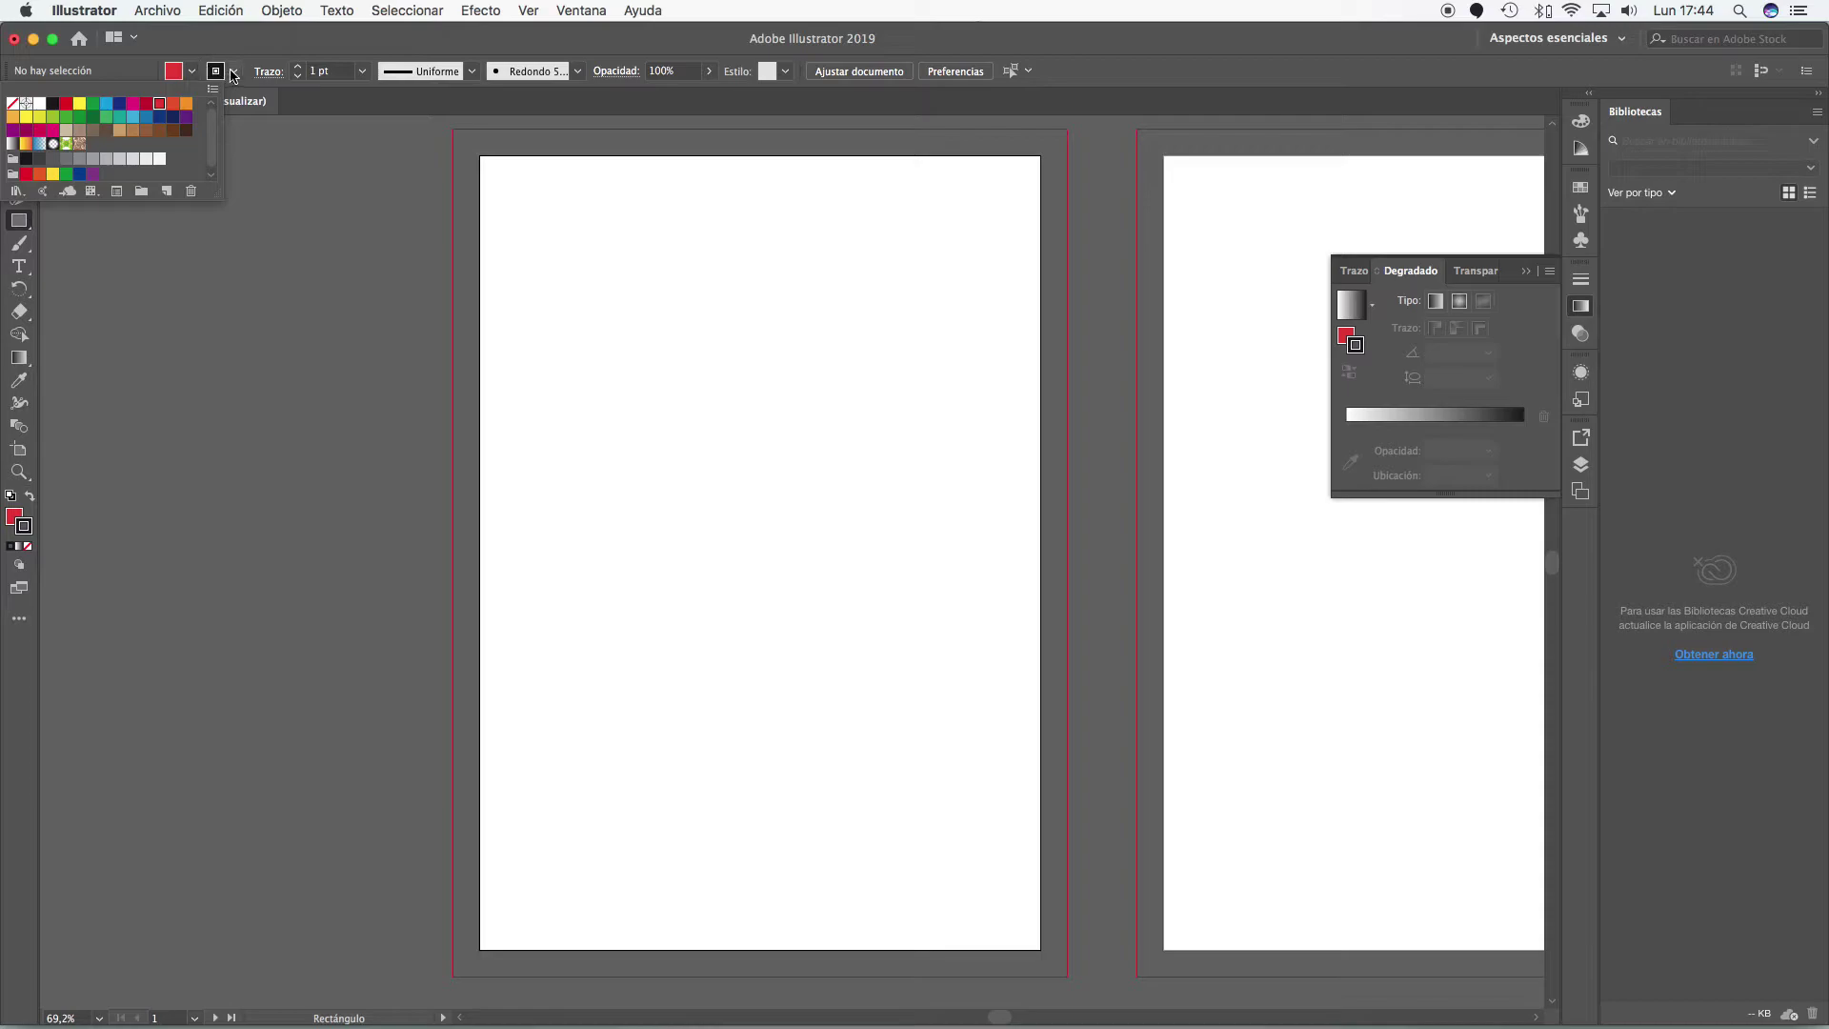
{"action": "left_click", "coordinate": [234, 71]}
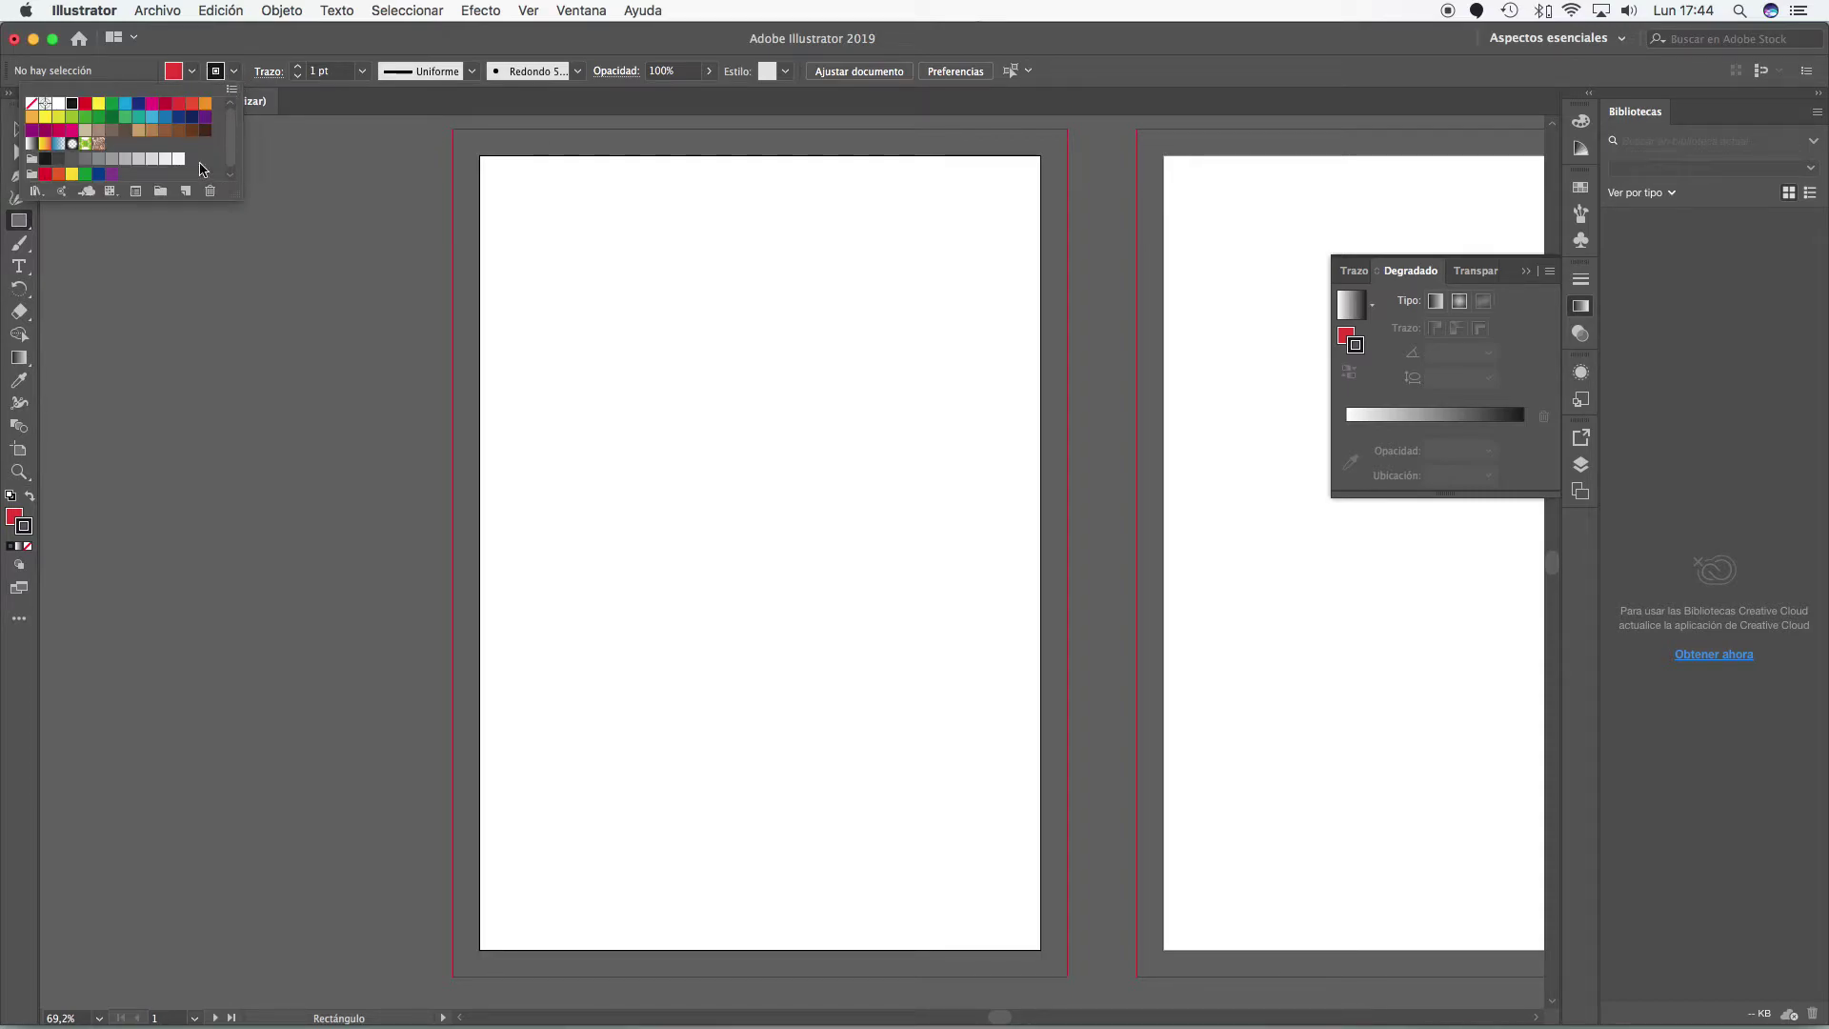
{"action": "left_click", "coordinate": [165, 117]}
{"action": "mouse_move", "coordinate": [552, 314]}
{"action": "left_mouse_down"}
{"action": "mouse_move", "coordinate": [735, 653]}
{"action": "mouse_move", "coordinate": [882, 457]}
{"action": "mouse_move", "coordinate": [879, 509]}
{"action": "left_mouse_up"}
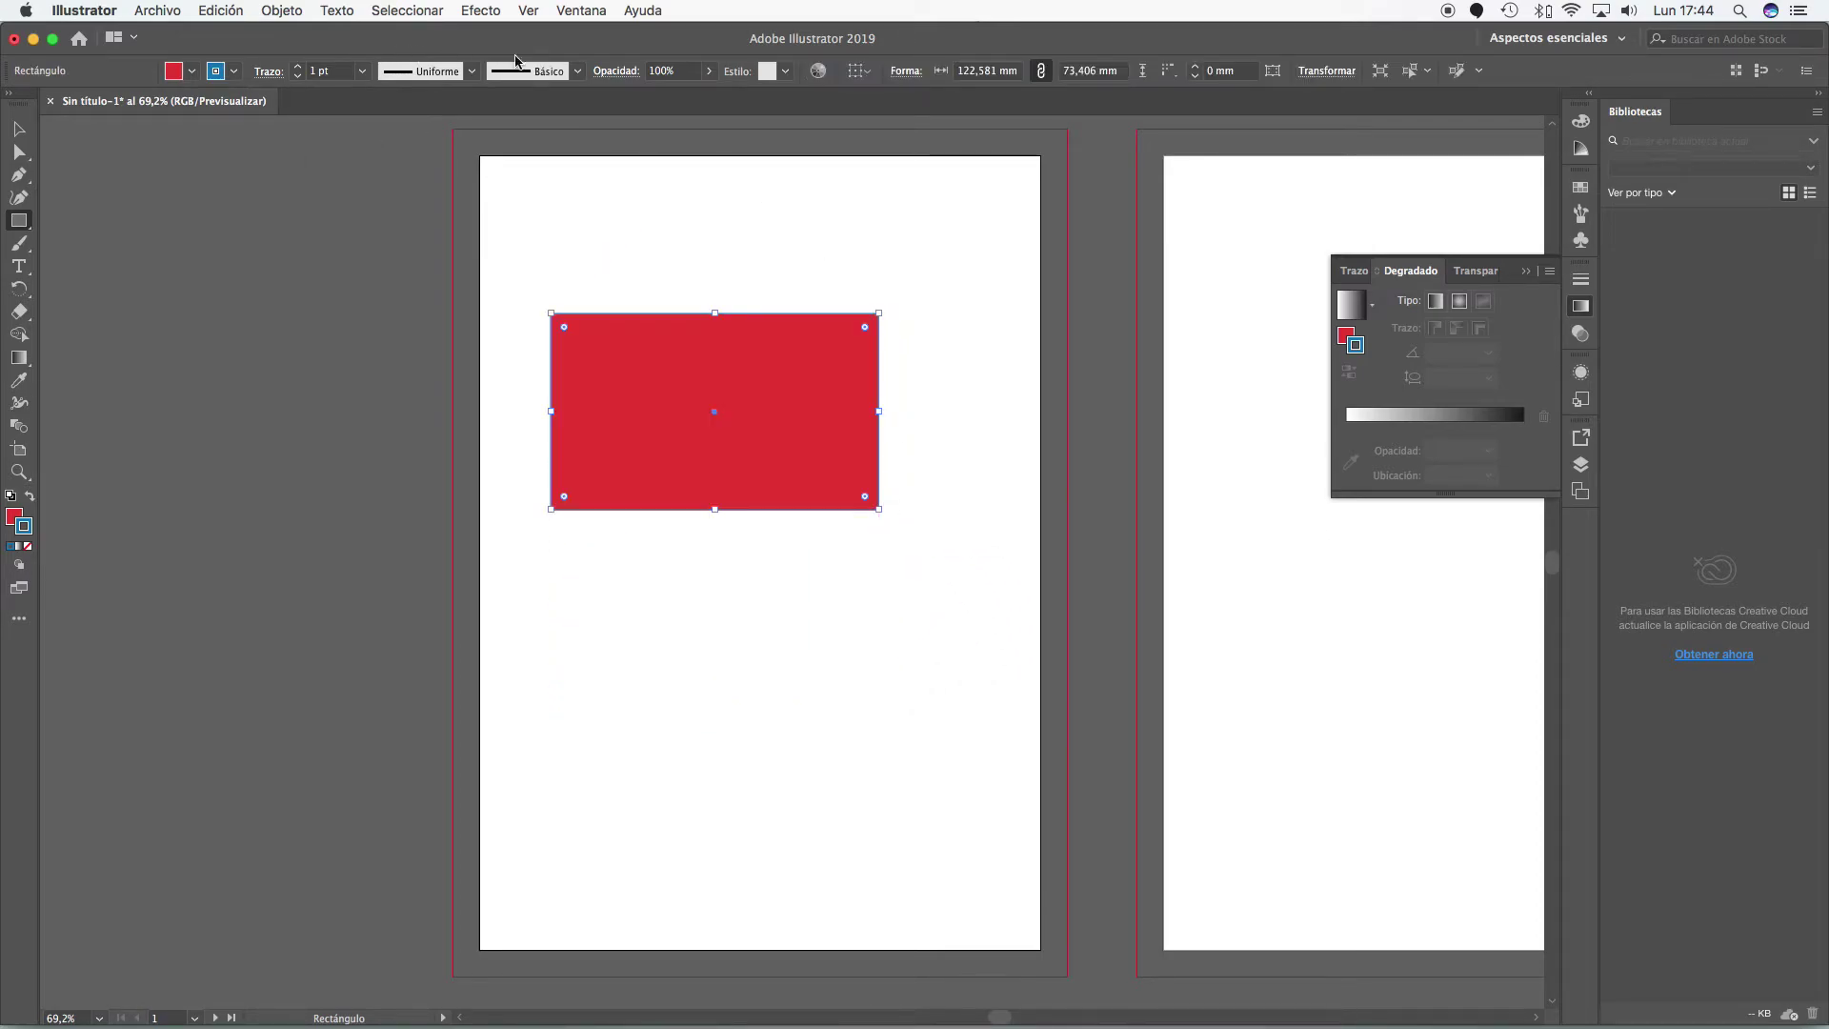
- Thicken the rectangle's blue stroke to 15 pt, and remove the stroke by setting its color to Ninguno
{"action": "left_click", "coordinate": [297, 68]}
{"action": "left_click", "coordinate": [297, 68]}
{"action": "left_click", "coordinate": [297, 68]}
{"action": "left_click", "coordinate": [297, 67]}
{"action": "left_click", "coordinate": [297, 67]}
{"action": "left_click", "coordinate": [297, 68]}
{"action": "left_click", "coordinate": [297, 68]}
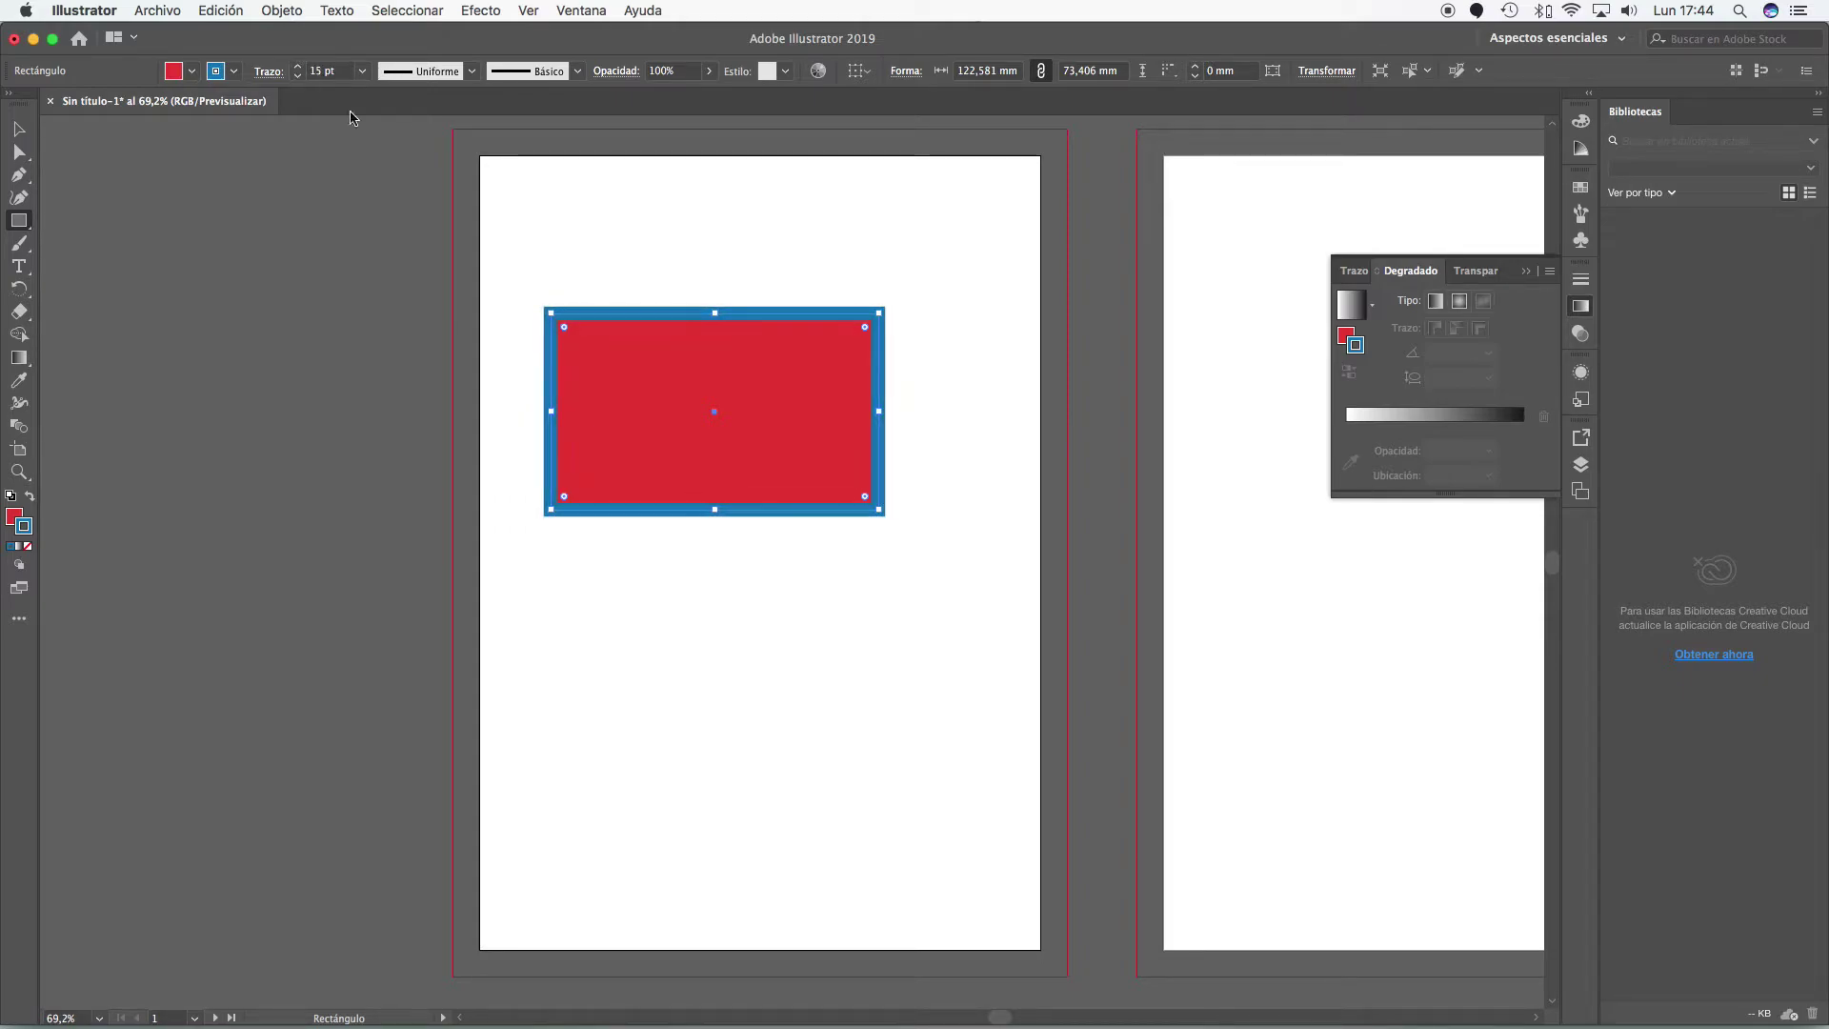
{"action": "key", "text": "v"}
{"action": "left_click", "coordinate": [235, 74]}
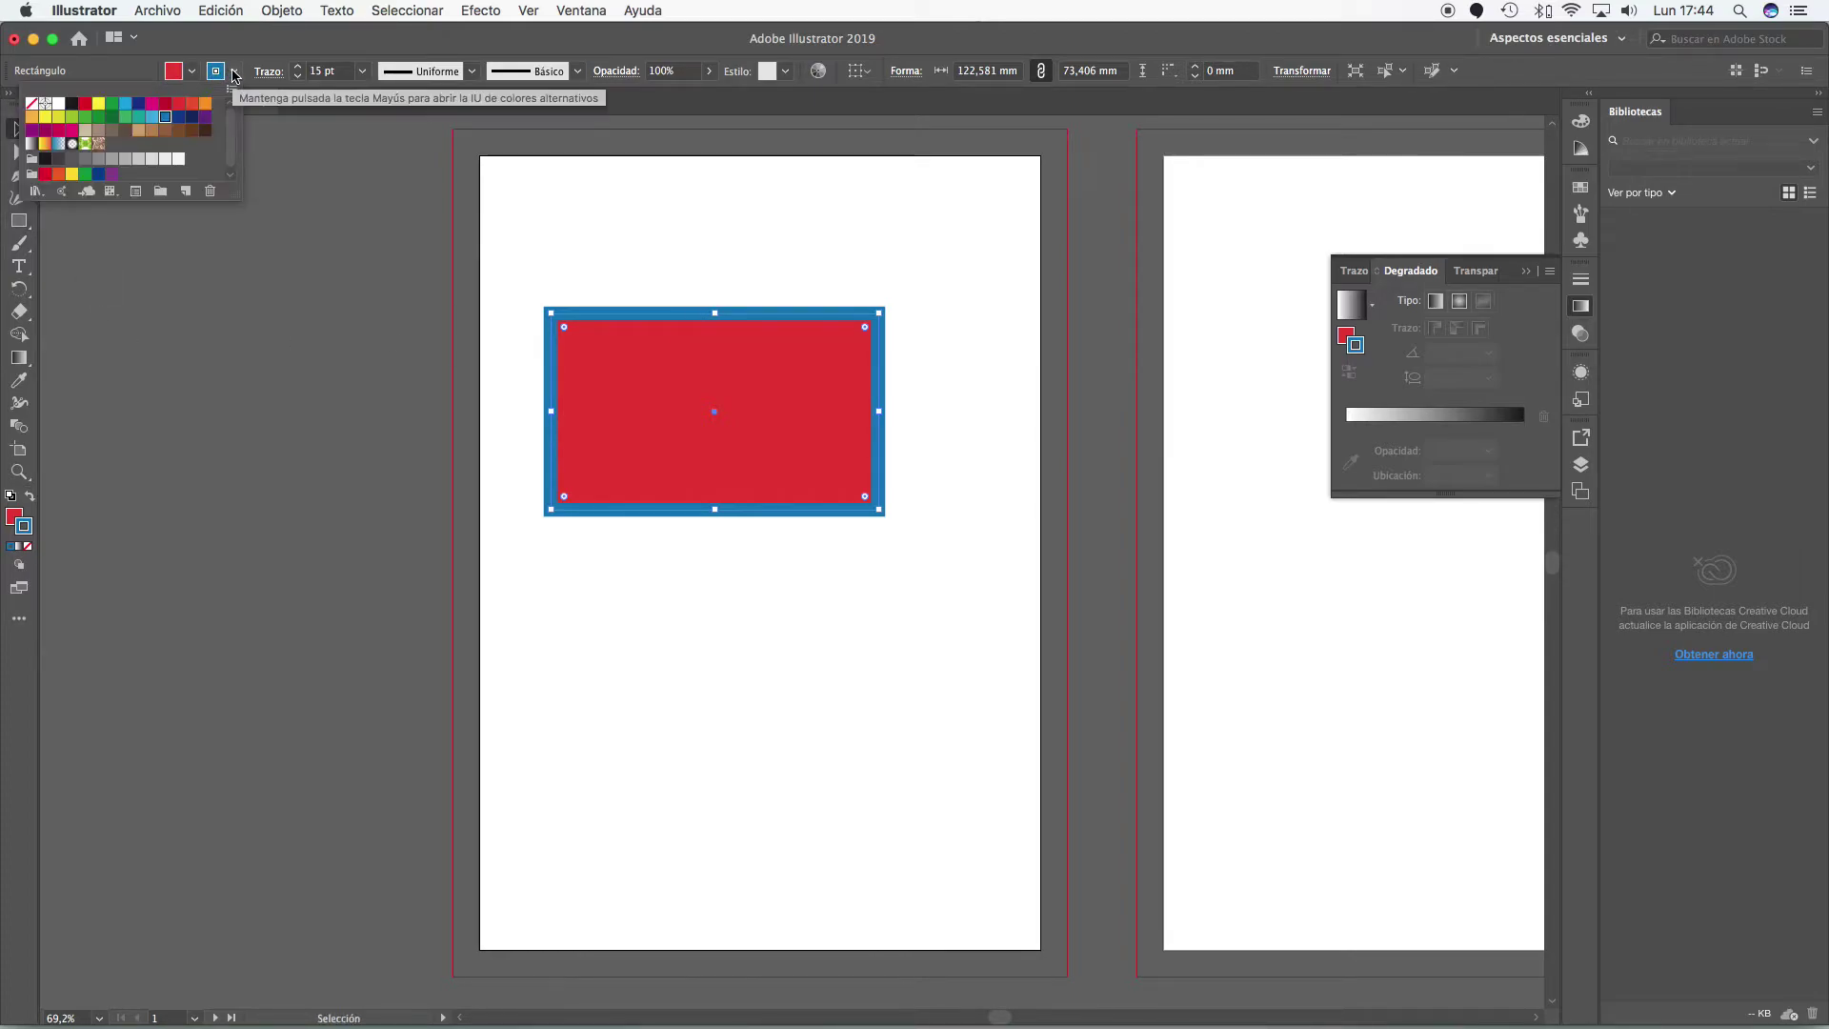
{"action": "left_click", "coordinate": [31, 103]}
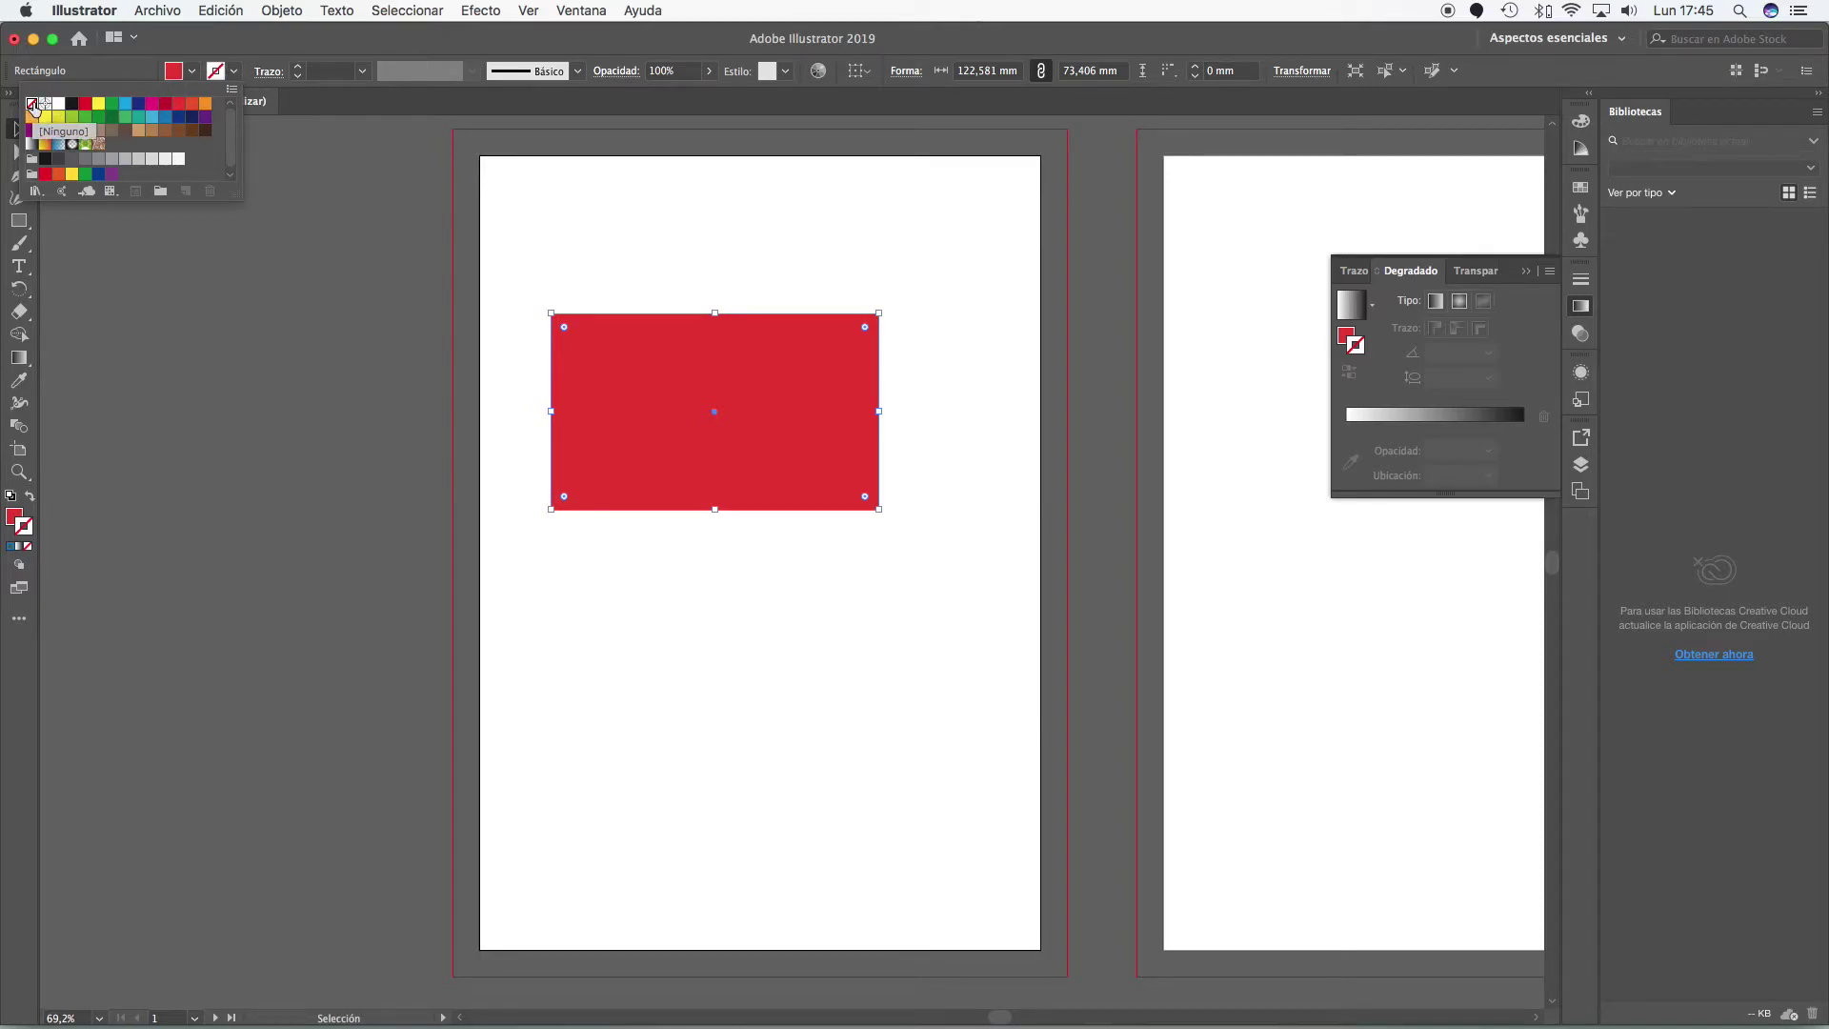
- Apply a blue stroke to the rectangle, set its weight to 14 pt, and deselect it
{"action": "left_click", "coordinate": [166, 124]}
{"action": "left_click", "coordinate": [302, 71]}
{"action": "left_click", "coordinate": [302, 71]}
{"action": "left_click", "coordinate": [302, 71]}
{"action": "left_click", "coordinate": [302, 70]}
{"action": "left_click", "coordinate": [298, 67]}
{"action": "left_click", "coordinate": [298, 67]}
{"action": "left_click", "coordinate": [349, 352]}
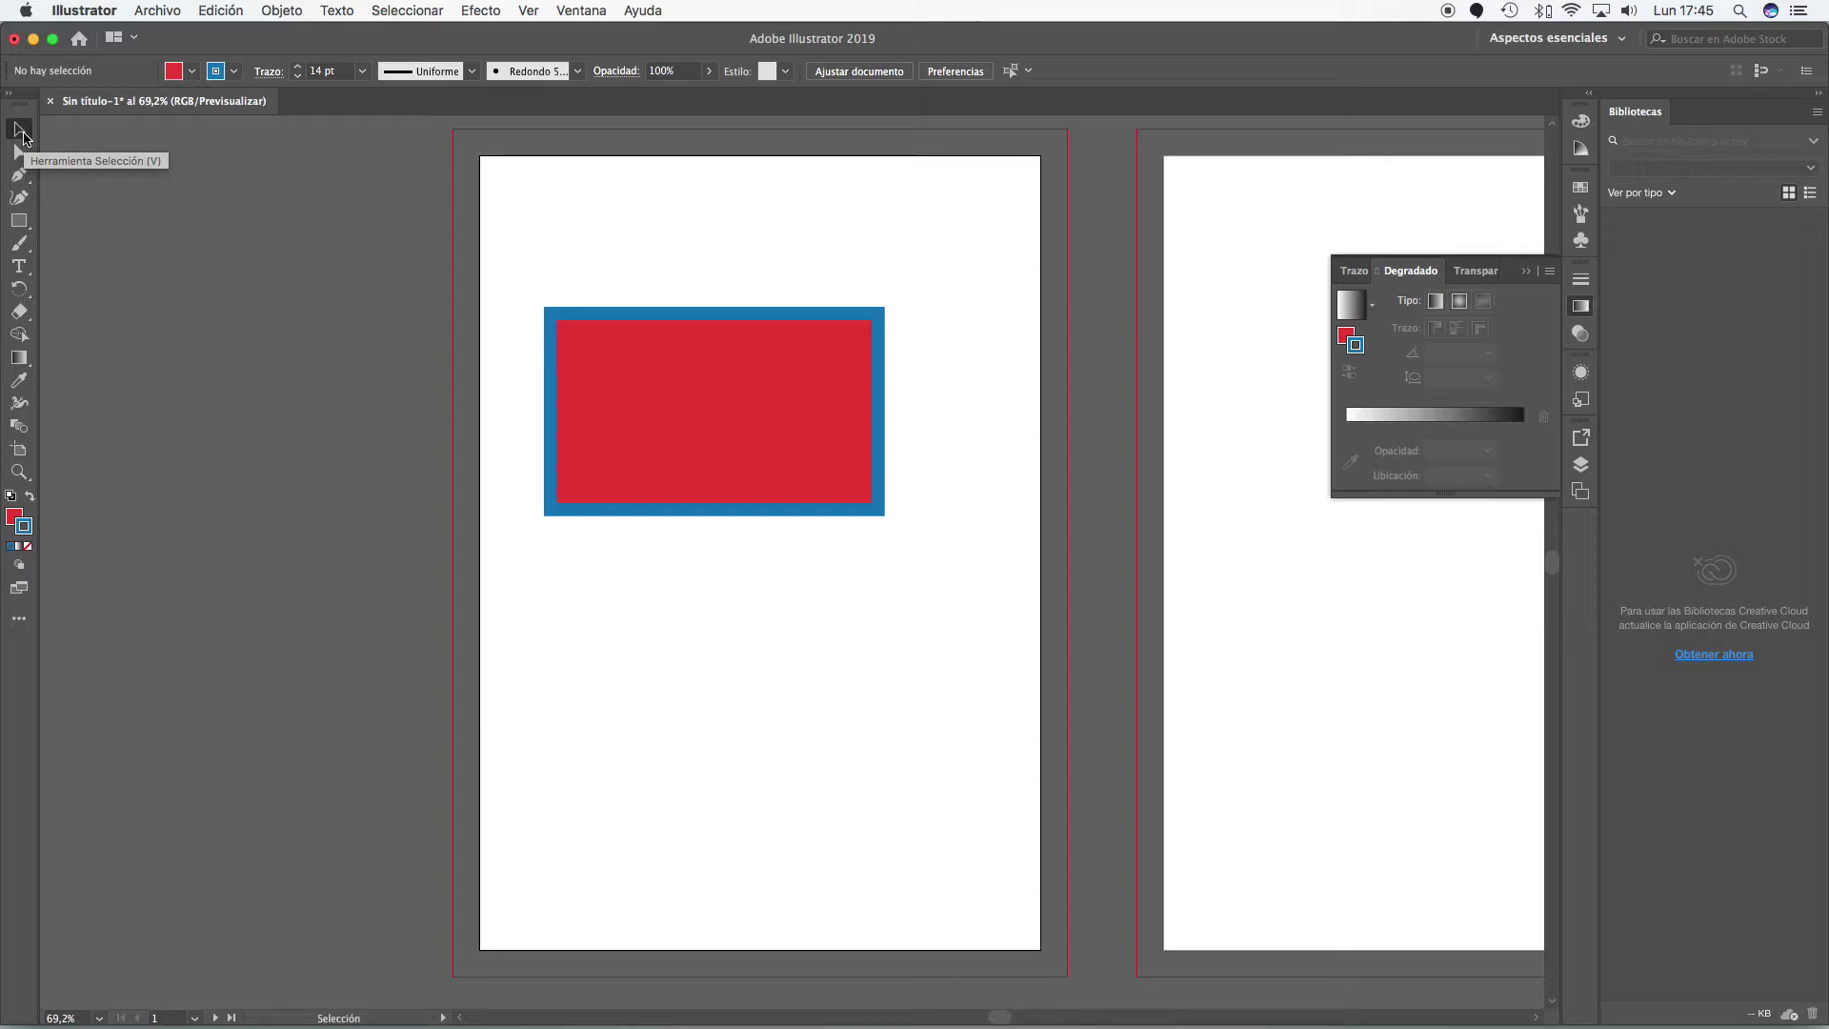
- Move the rectangle straight down a short distance on the first artboard and deselect it
{"action": "left_click", "coordinate": [698, 400]}
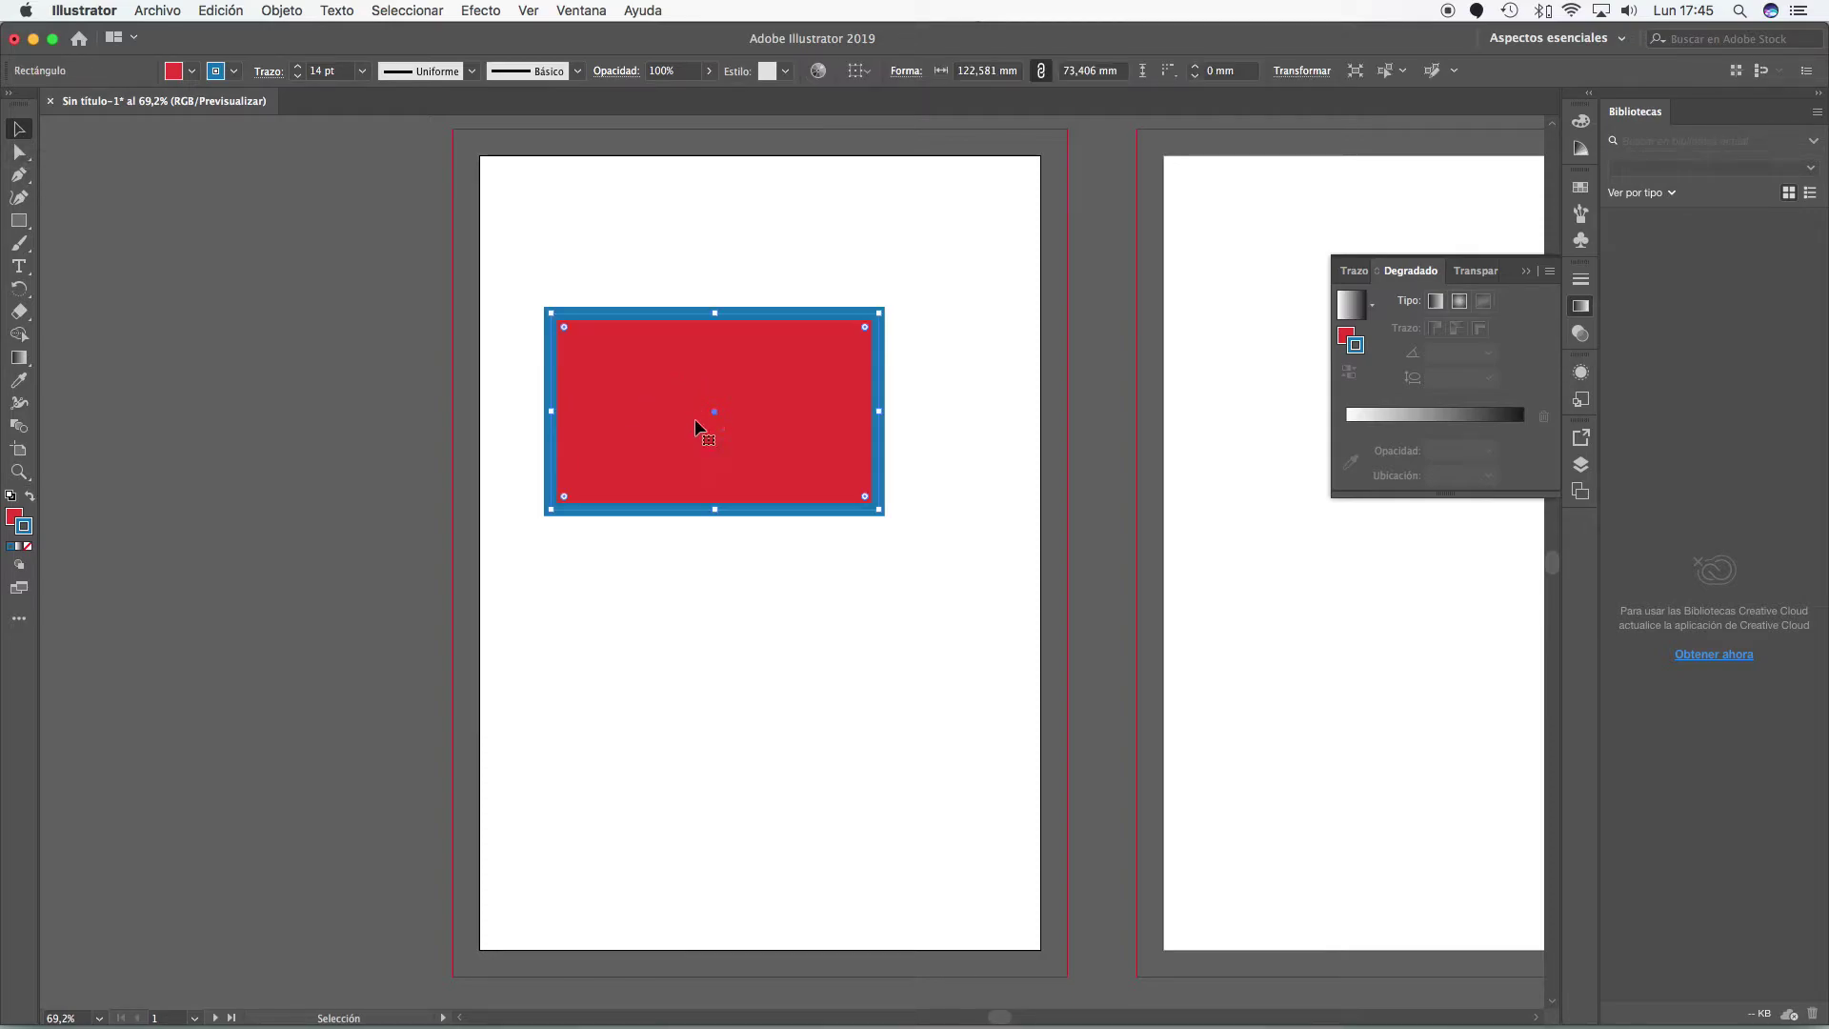
{"action": "left_click", "coordinate": [886, 699]}
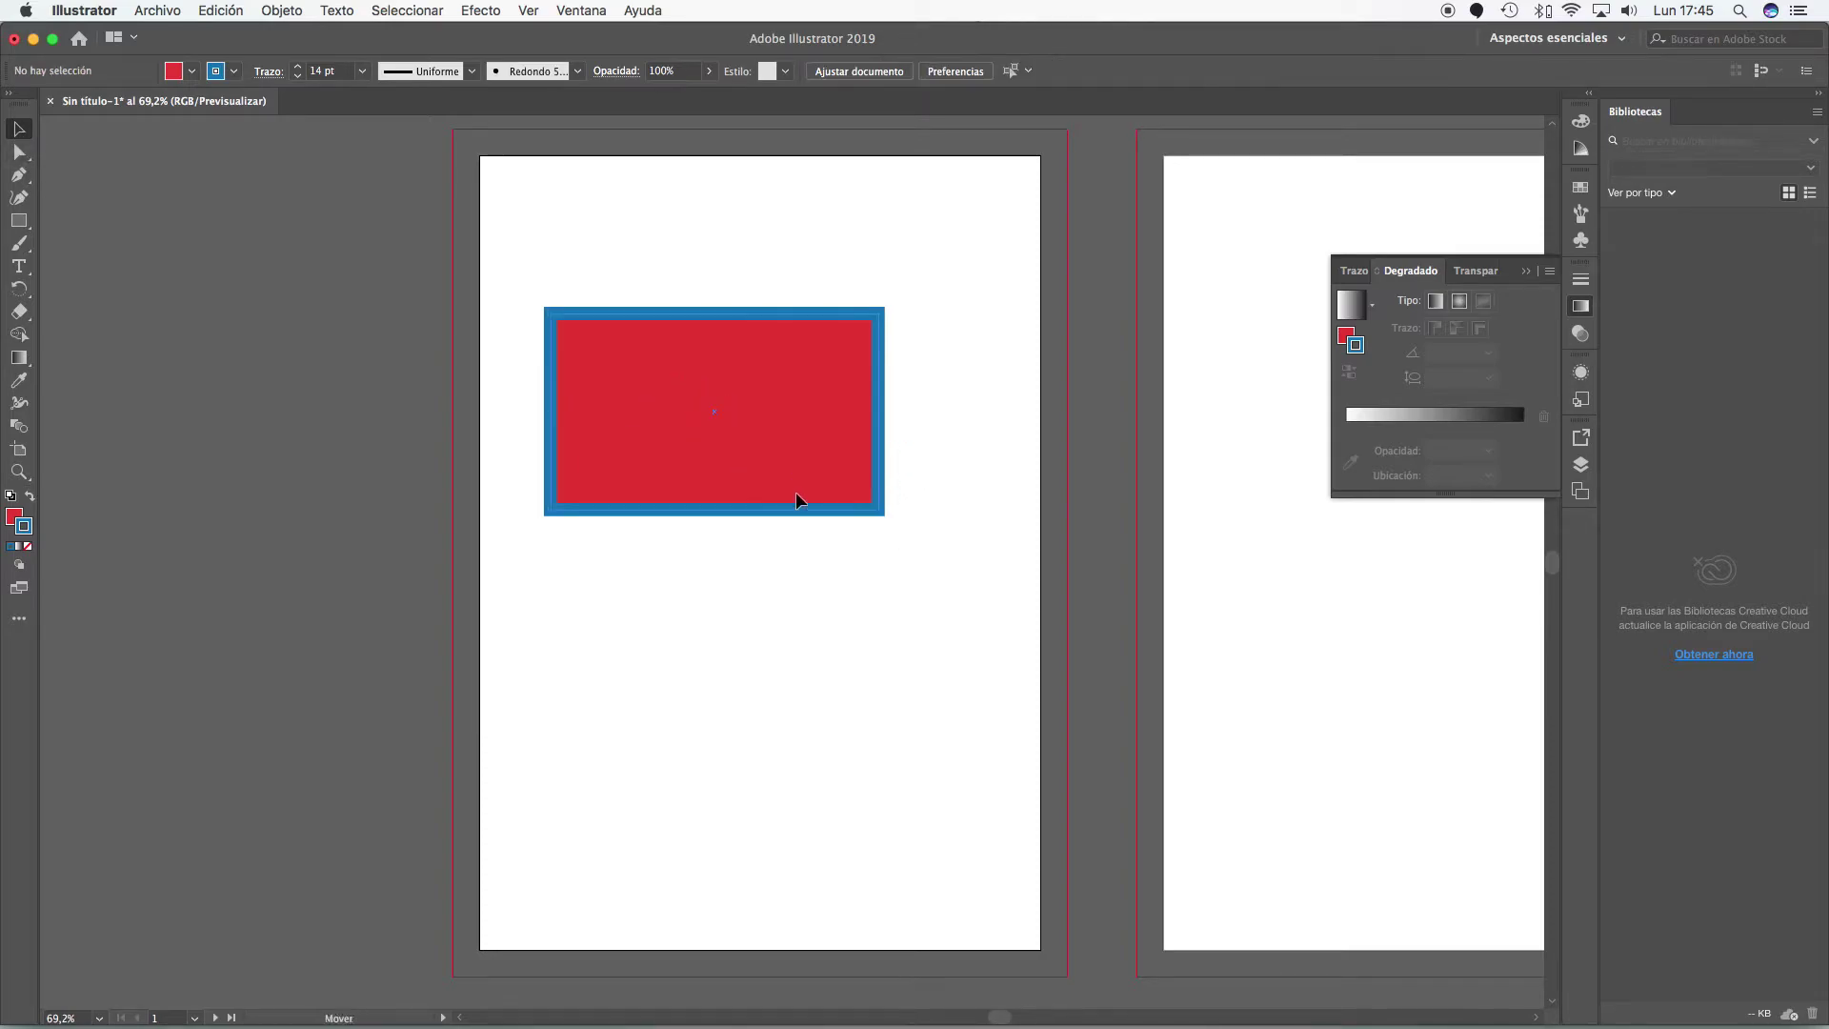
{"action": "left_click_drag", "start_coordinate": [796, 494], "coordinate": [797, 537]}
{"action": "left_click", "coordinate": [956, 652]}
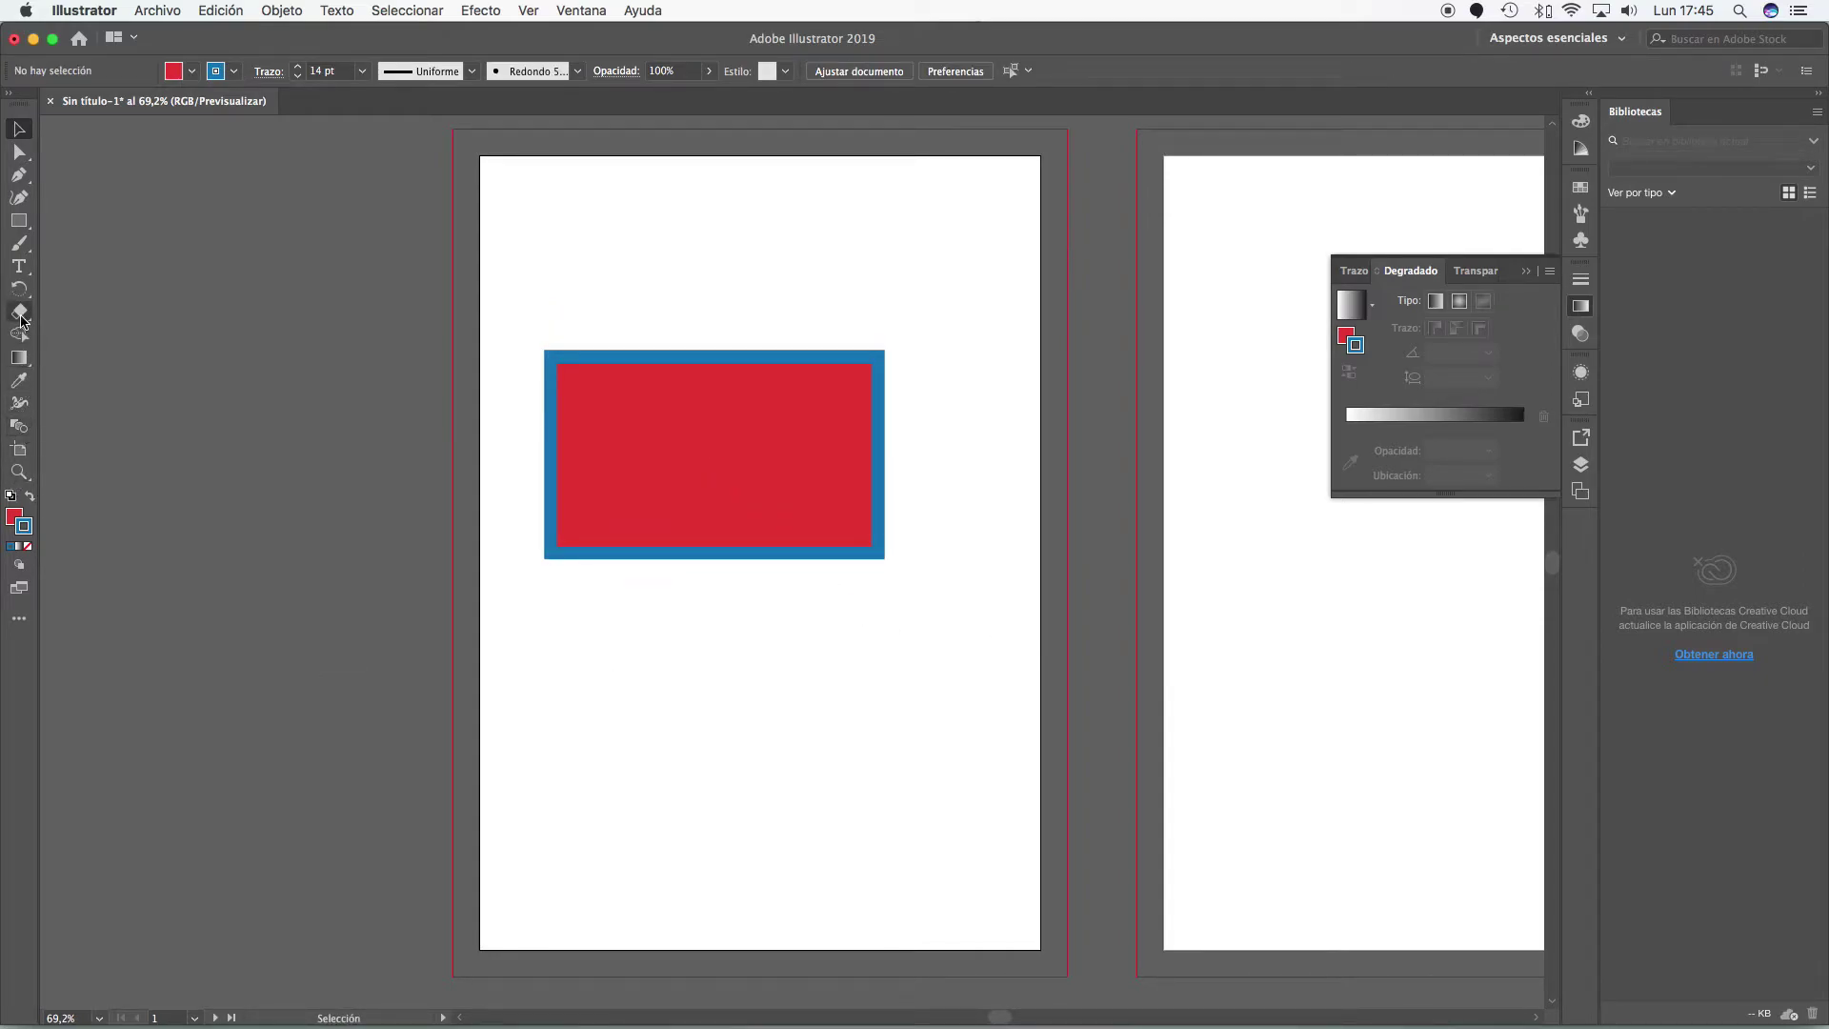
- Draw a circle about 98 mm in diameter with the Ellipse tool, overlapping the rectangle's lower-right corner
{"action": "left_click", "coordinate": [20, 361]}
{"action": "left_click", "coordinate": [18, 220]}
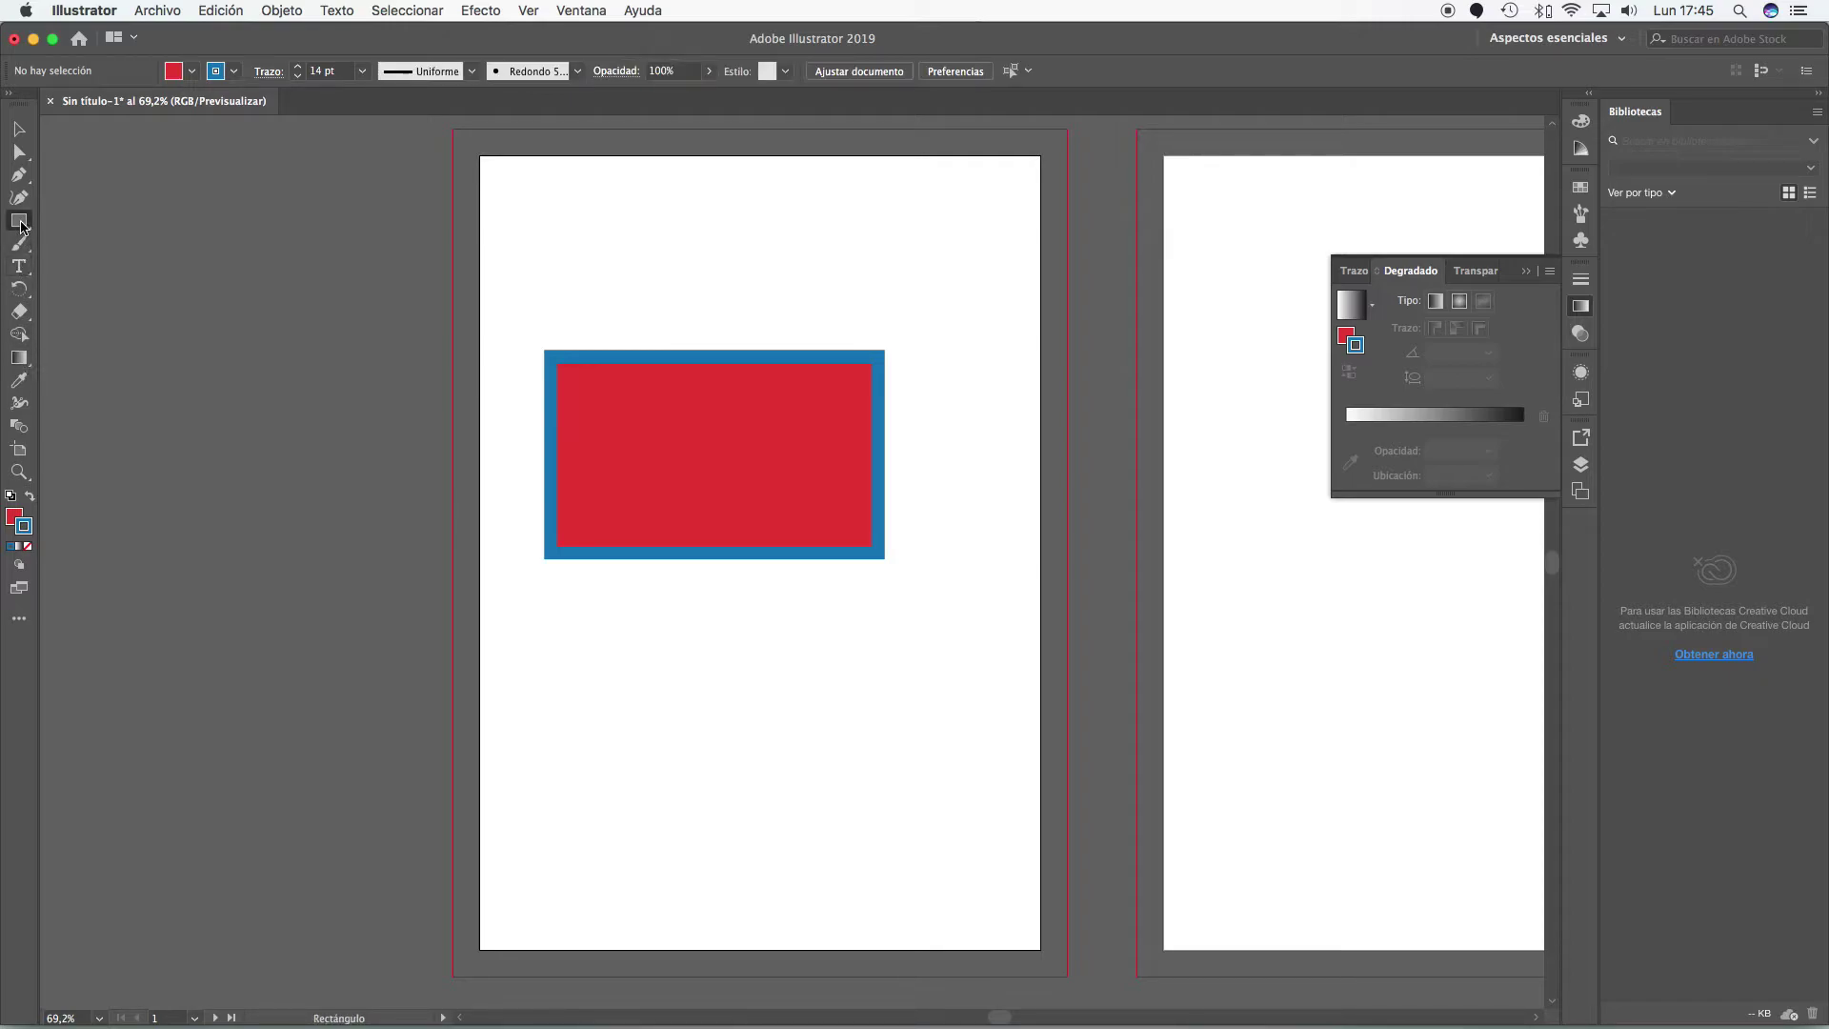
{"action": "left_click", "coordinate": [128, 245]}
{"action": "left_click_drag", "start_coordinate": [972, 723], "coordinate": [709, 460]}
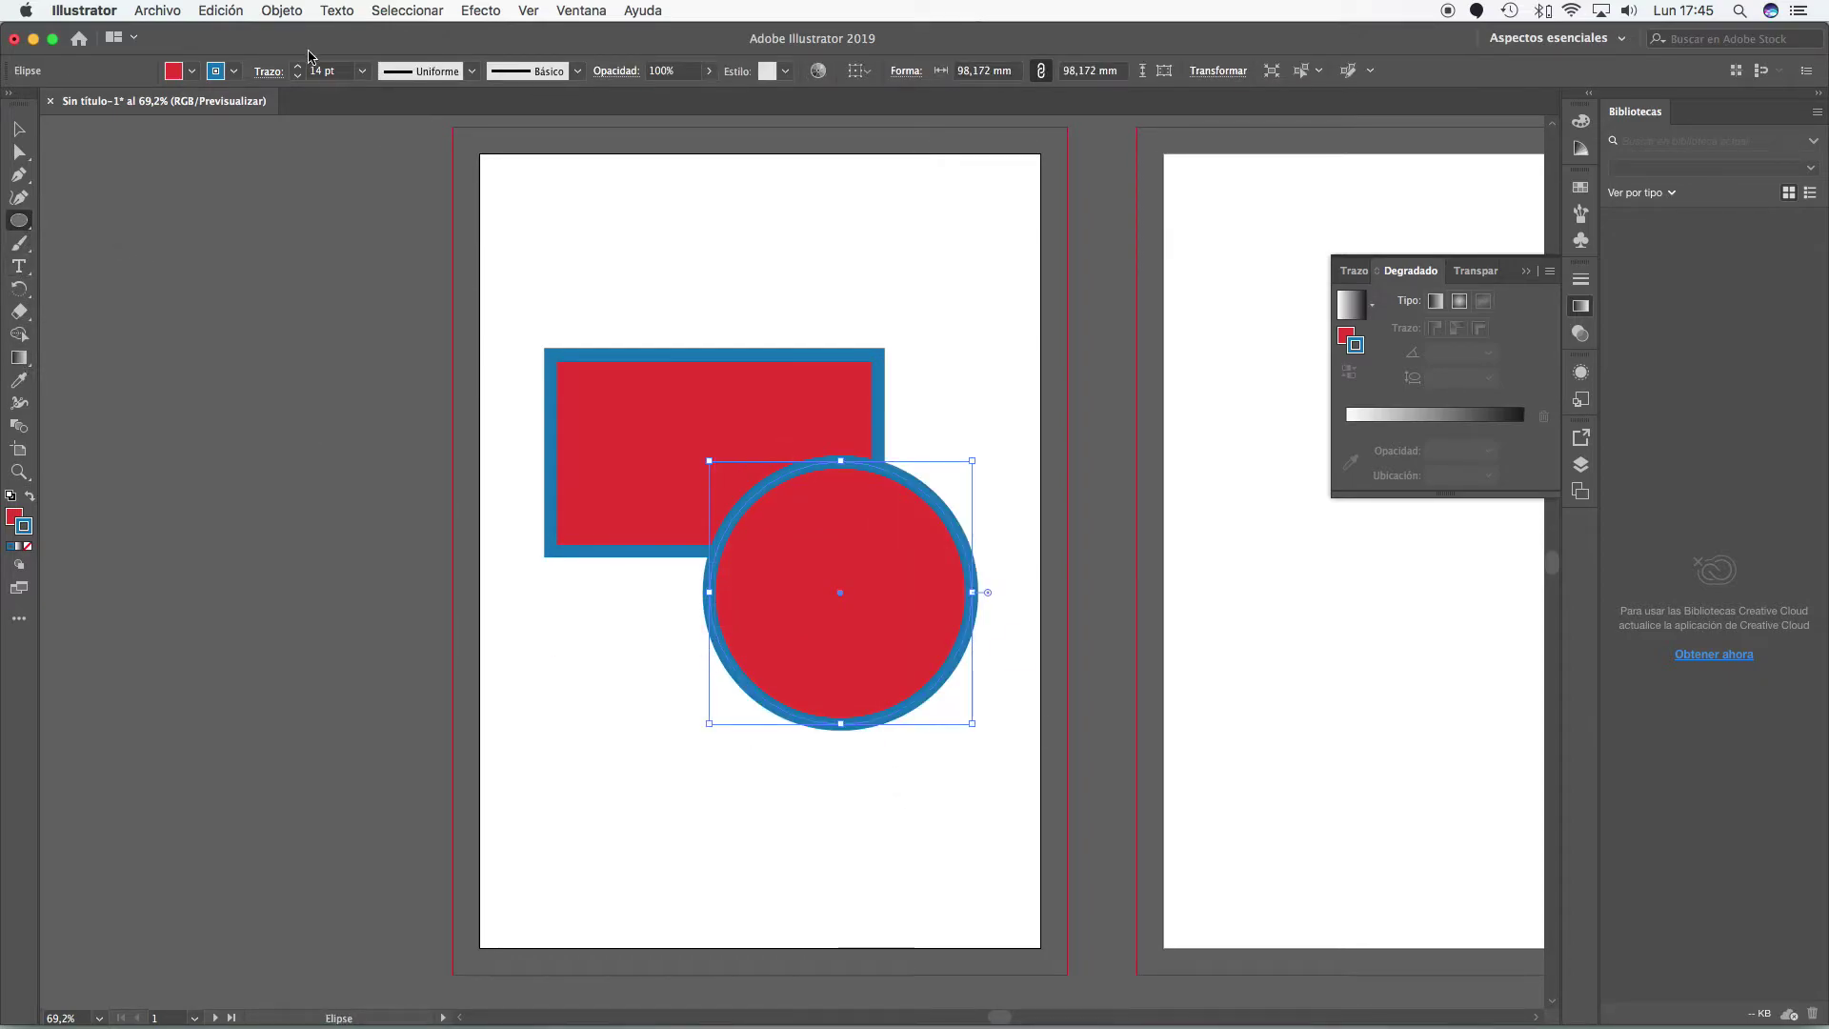
- Fill the circle with light blue and change its stroke color to yellow-green
{"action": "left_click", "coordinate": [192, 71]}
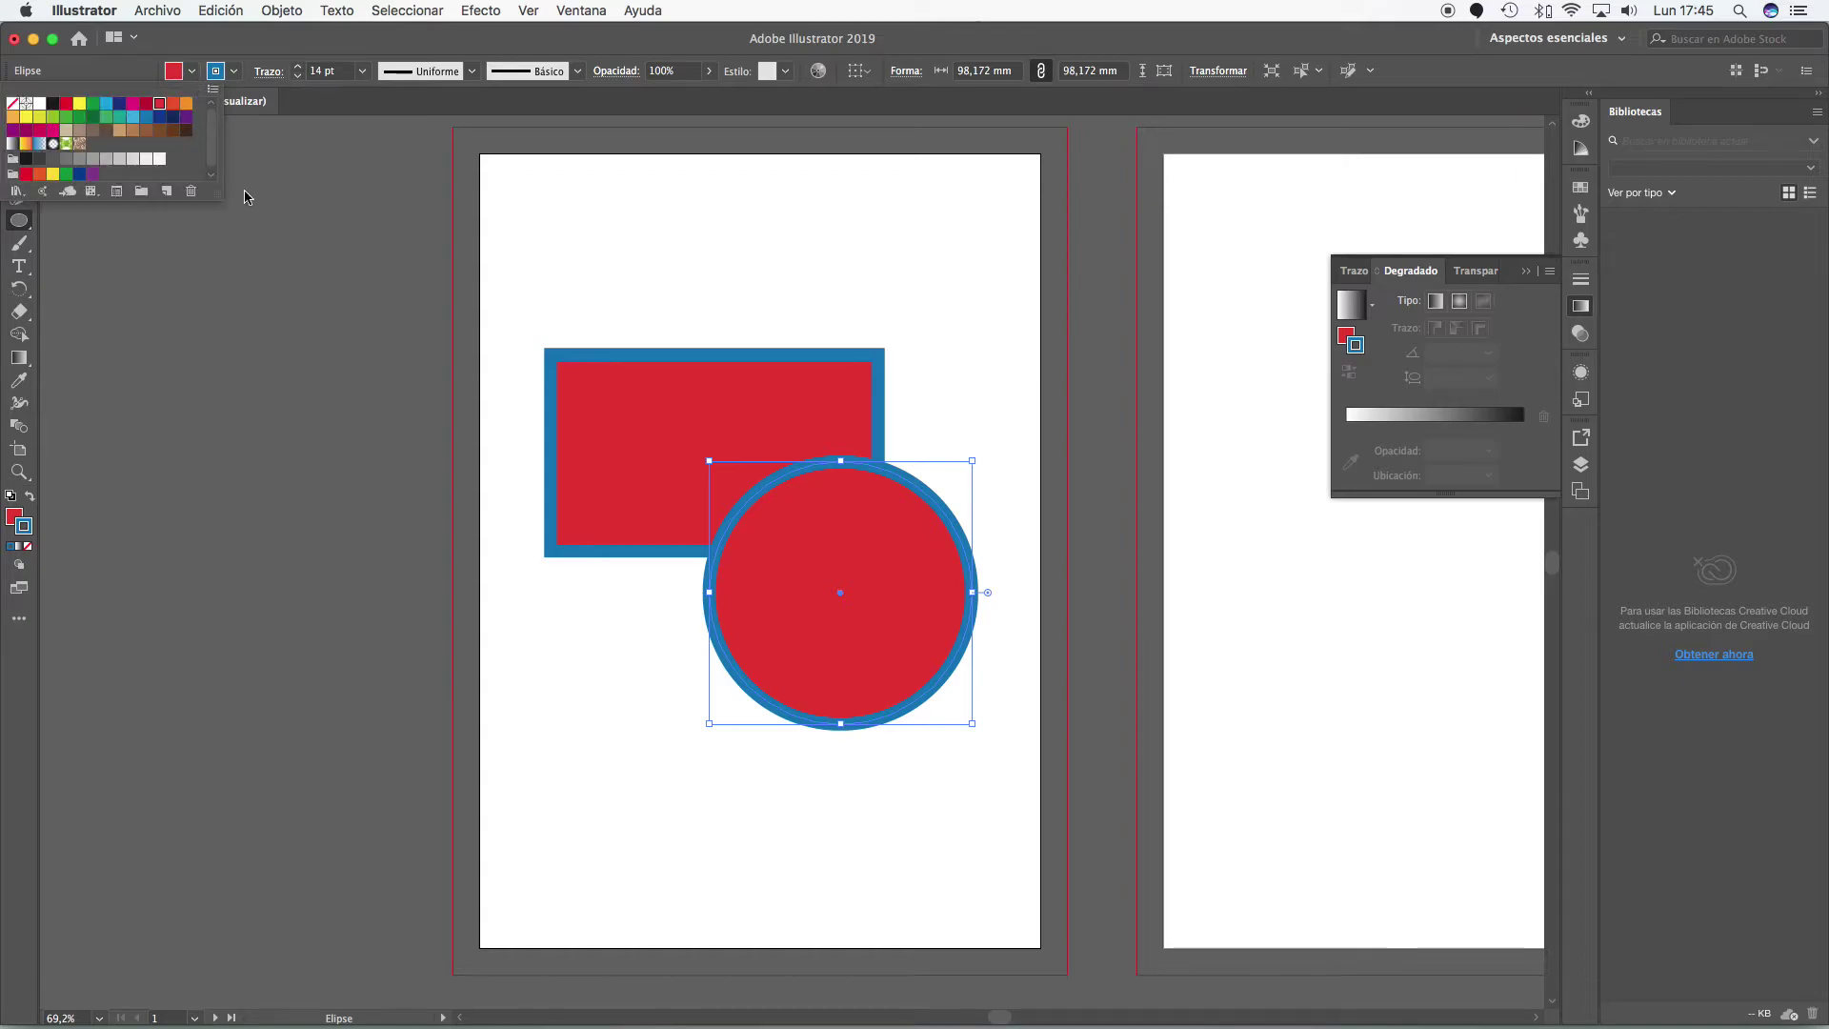
{"action": "left_click", "coordinate": [133, 116]}
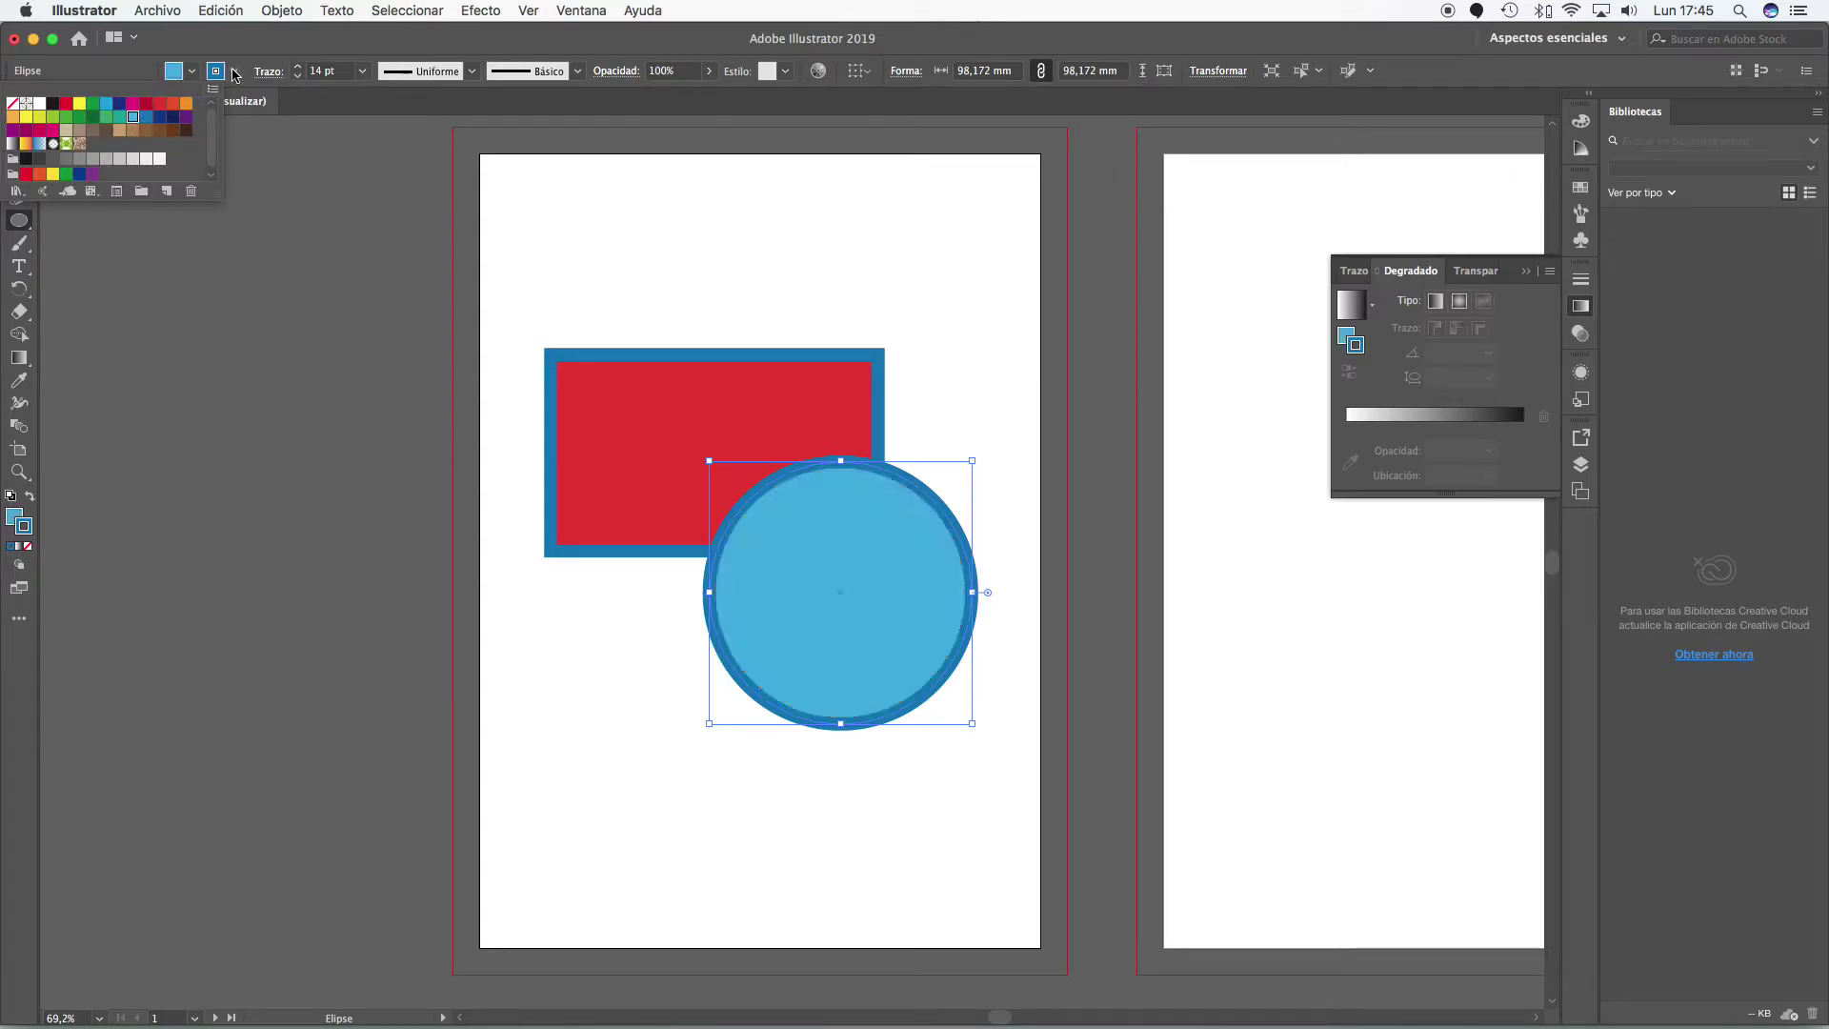
{"action": "left_click", "coordinate": [235, 71]}
{"action": "left_click", "coordinate": [234, 71]}
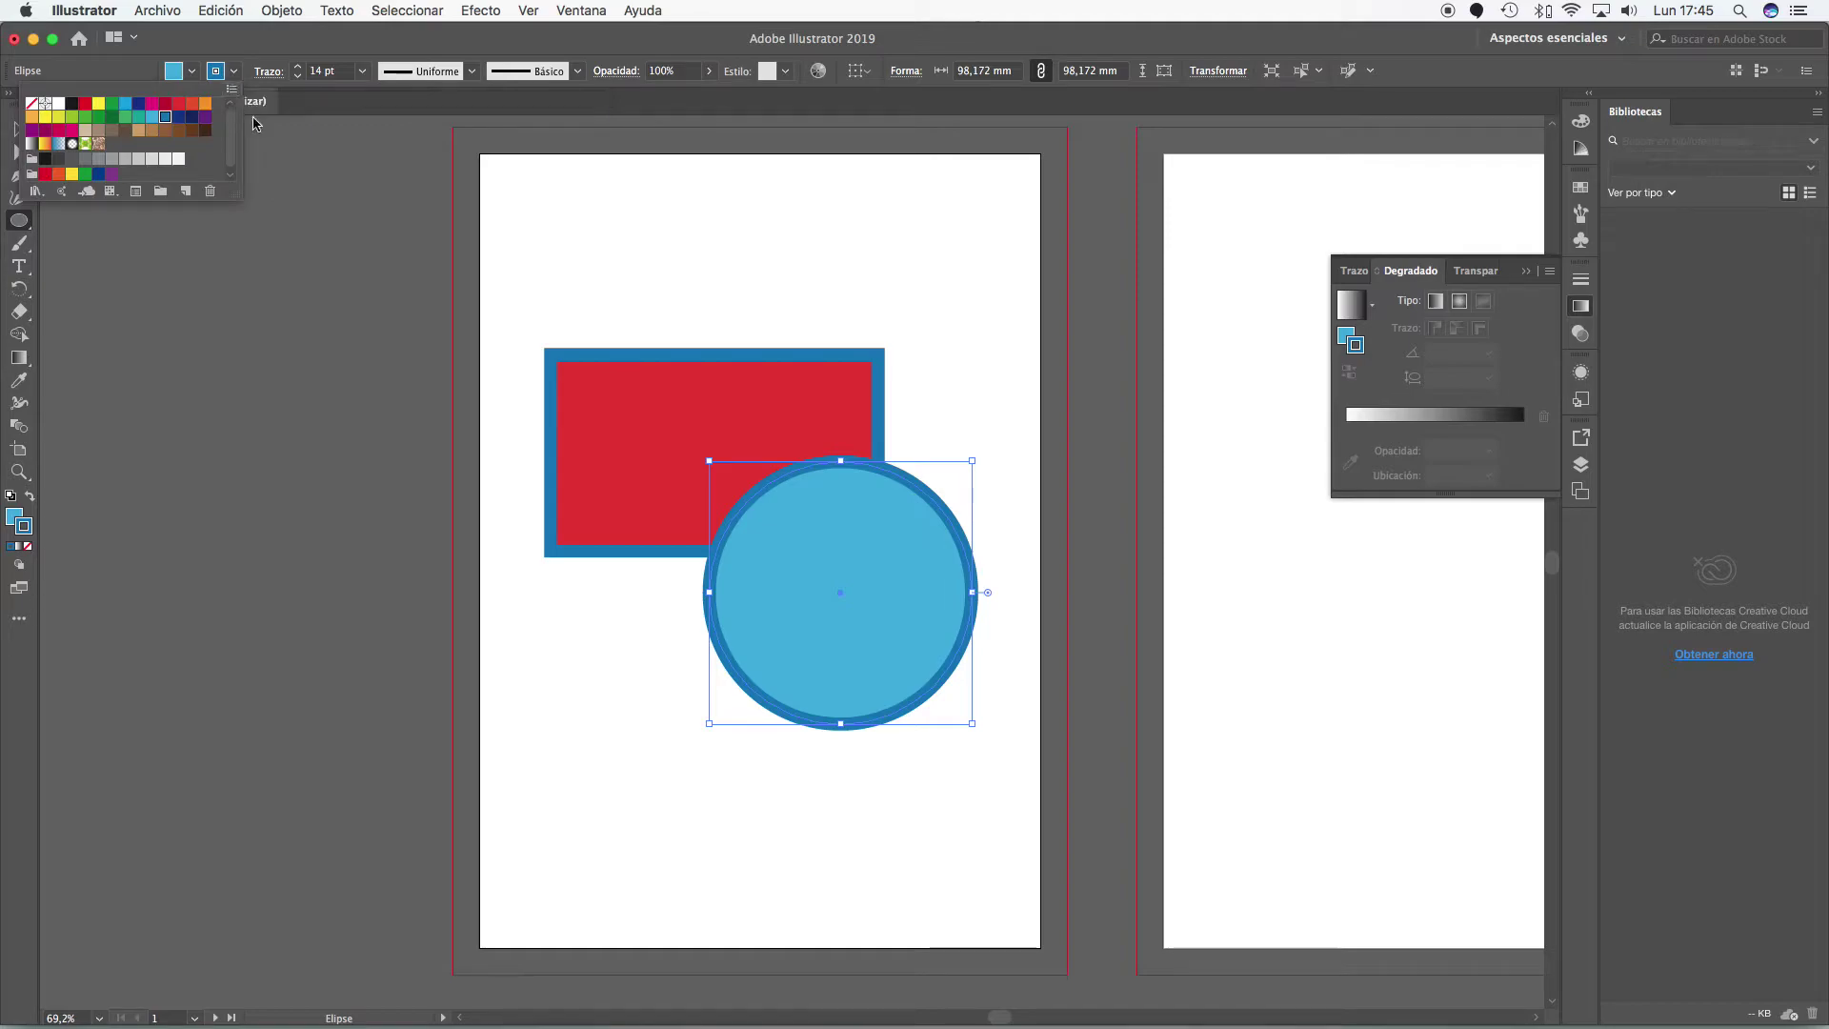
{"action": "left_click", "coordinate": [59, 122]}
- Move the circle and the rectangle around the first artboard with the Selection tool, leaving the rectangle just above the circle
{"action": "left_click", "coordinate": [24, 132]}
{"action": "left_click", "coordinate": [23, 130]}
{"action": "left_click_drag", "start_coordinate": [943, 592], "coordinate": [660, 619]}
{"action": "left_click", "coordinate": [889, 669]}
{"action": "left_click", "coordinate": [845, 480]}
{"action": "left_click", "coordinate": [986, 704]}
{"action": "left_click_drag", "start_coordinate": [952, 324], "coordinate": [952, 324]}
{"action": "left_click_drag", "start_coordinate": [604, 614], "coordinate": [764, 545]}
{"action": "left_click", "coordinate": [869, 686]}
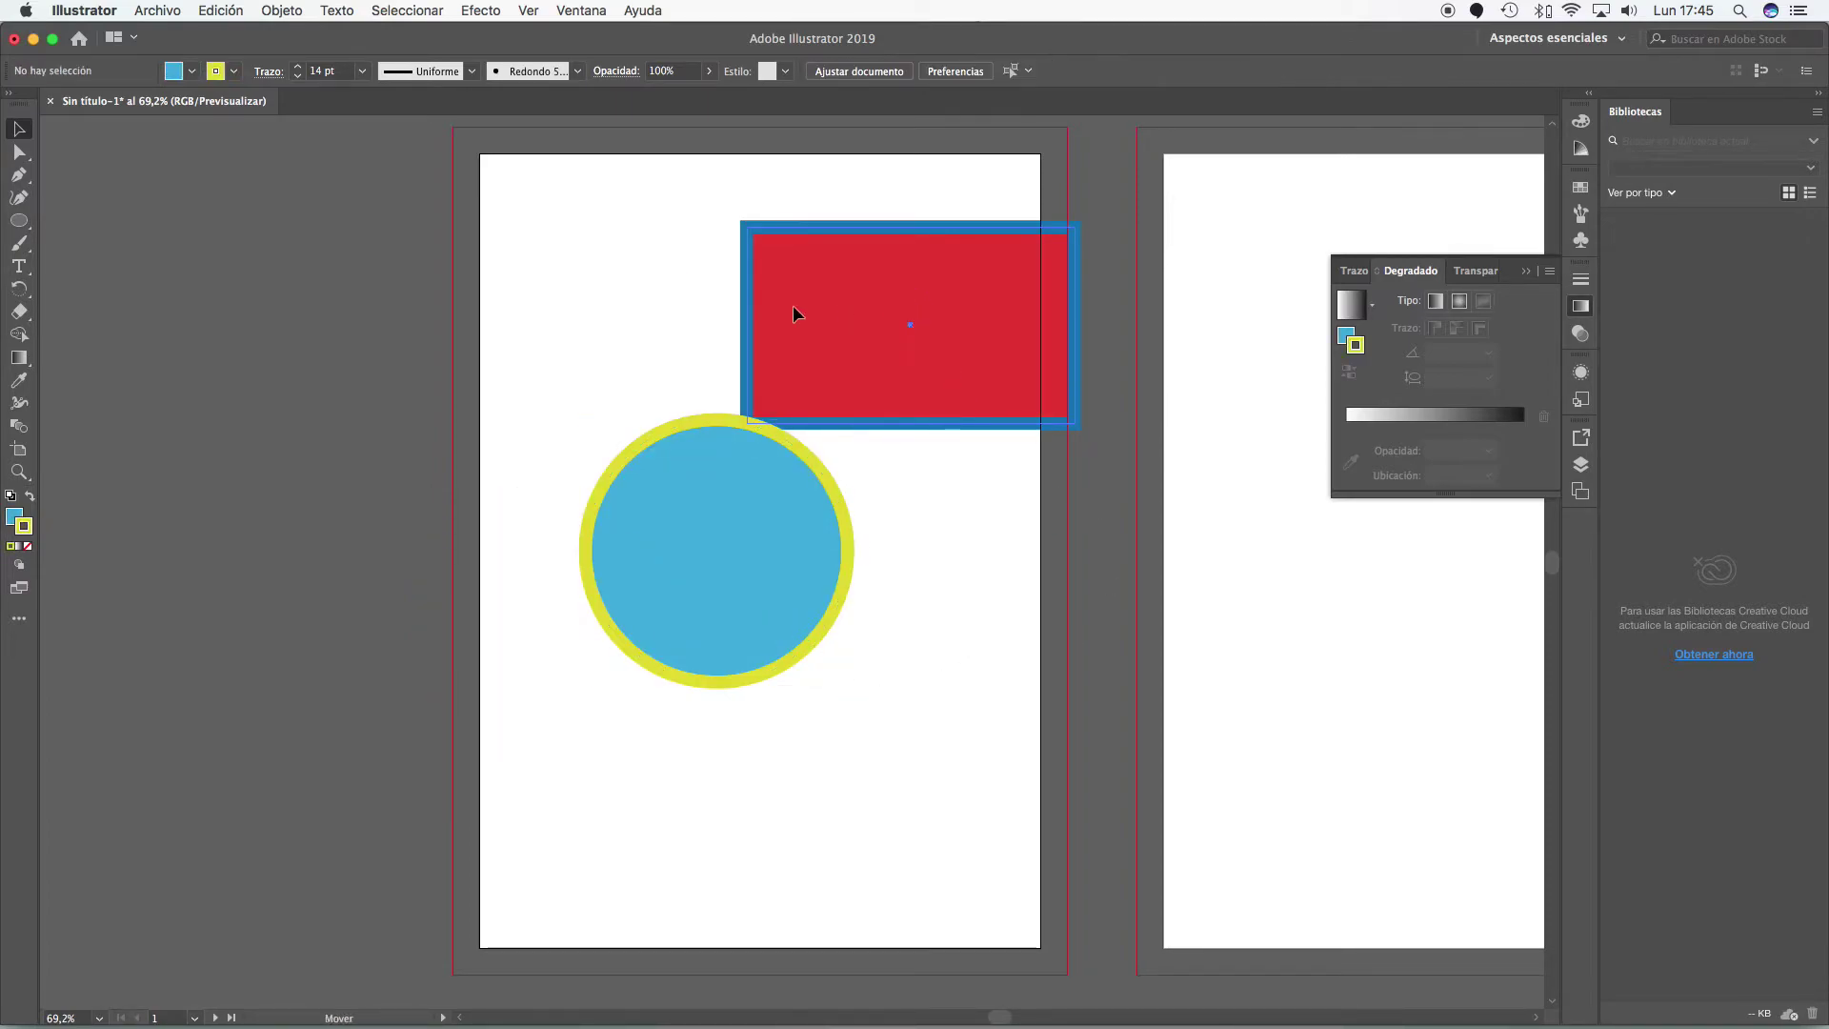
{"action": "left_click_drag", "start_coordinate": [840, 305], "coordinate": [690, 311]}
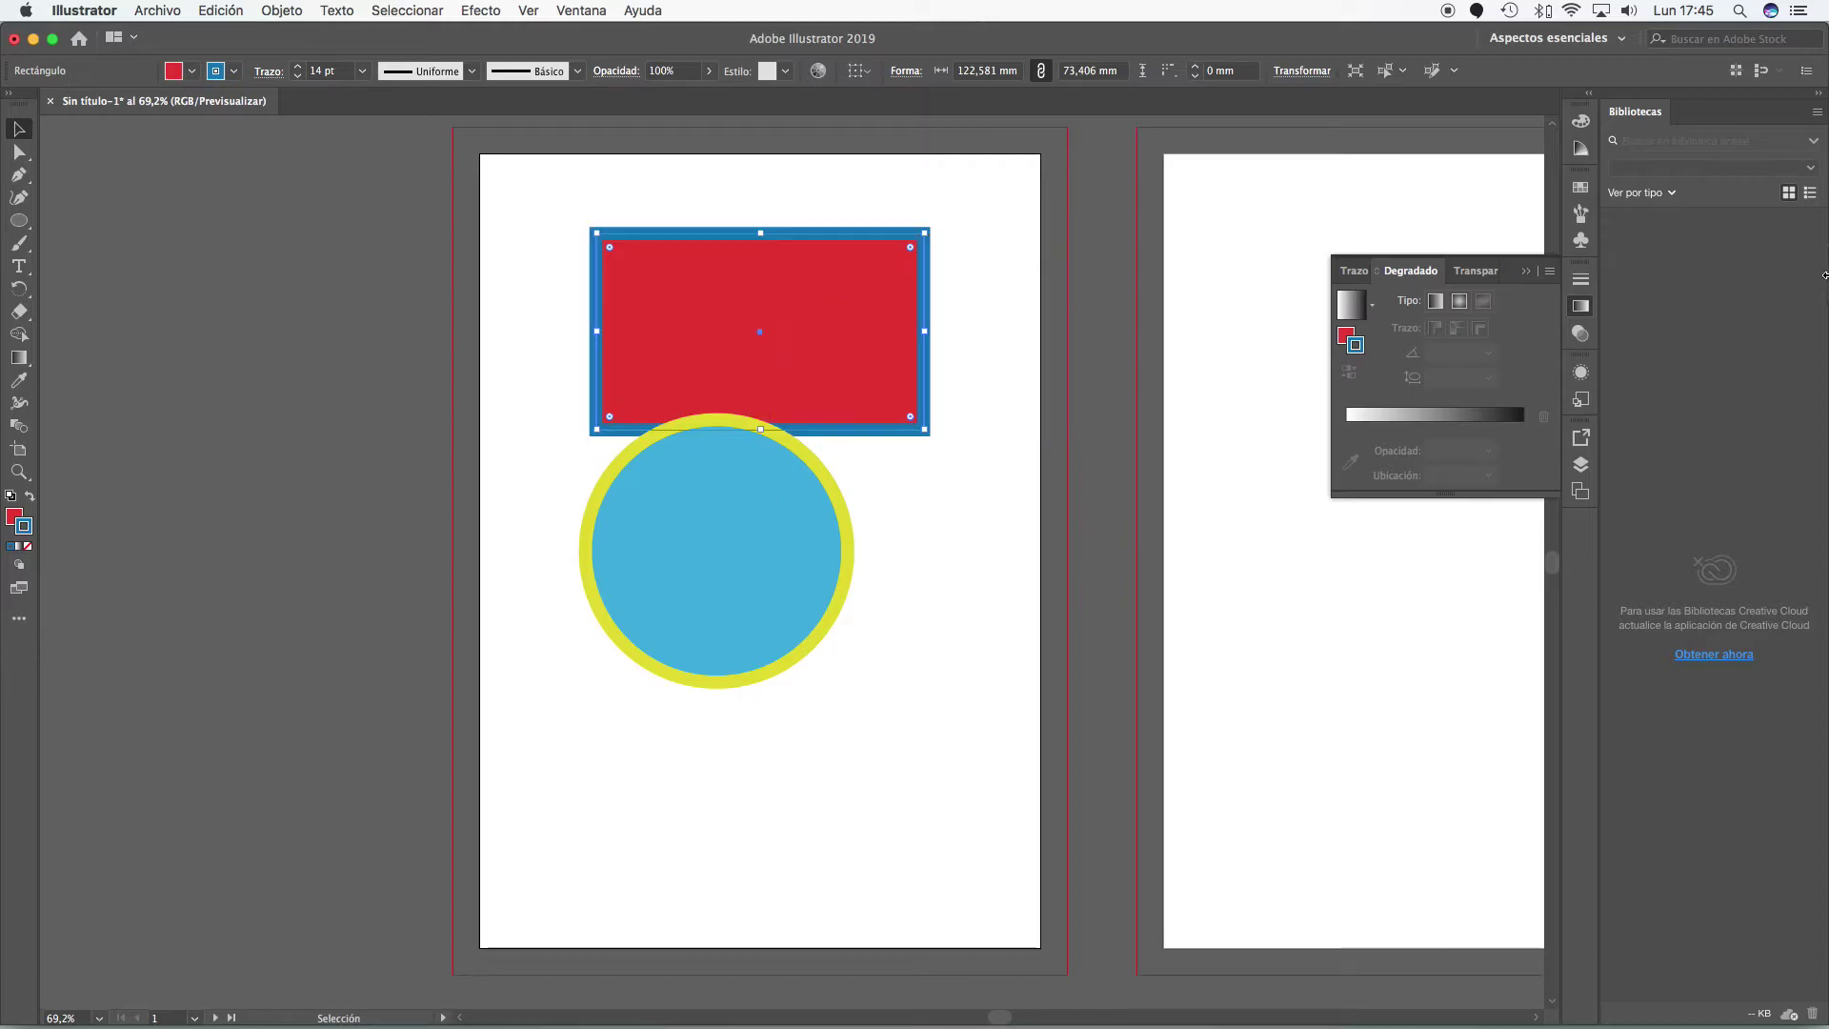
- Display the document's layers (Capas), and select the circle and the rectangle in turn on the artboard
{"action": "left_click", "coordinate": [581, 10]}
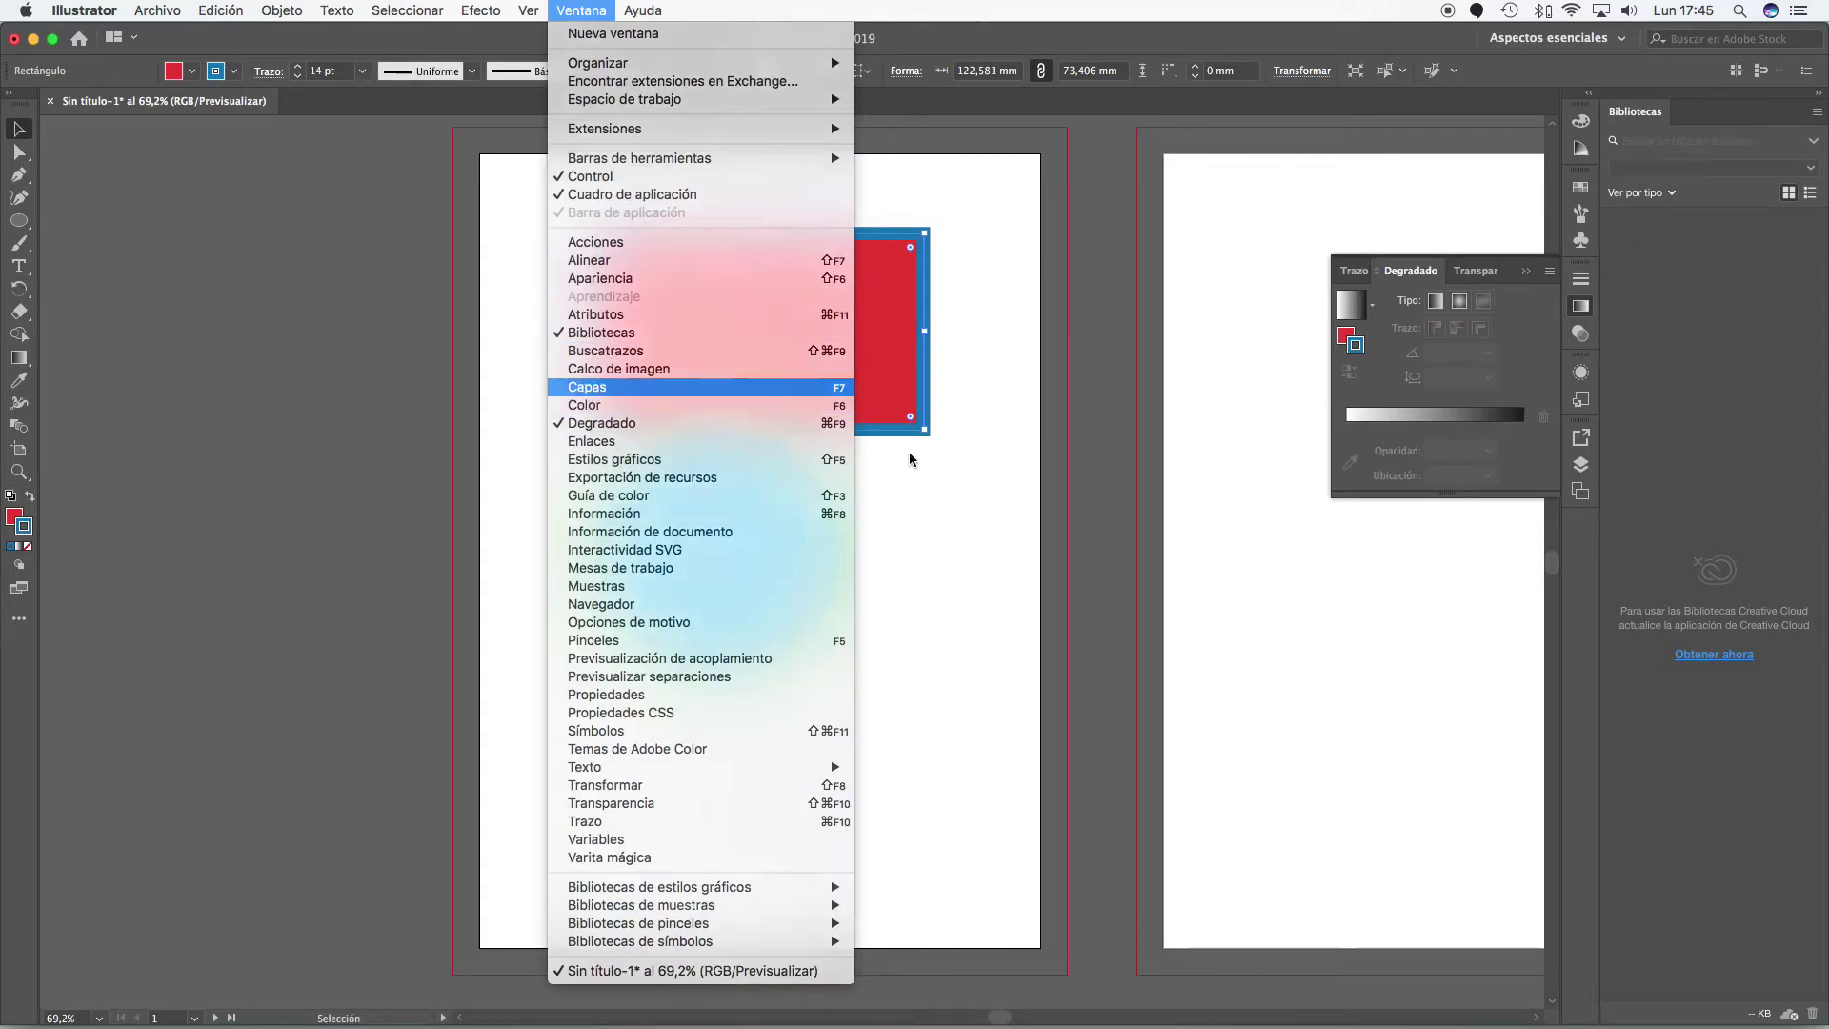
{"action": "left_click", "coordinate": [791, 387]}
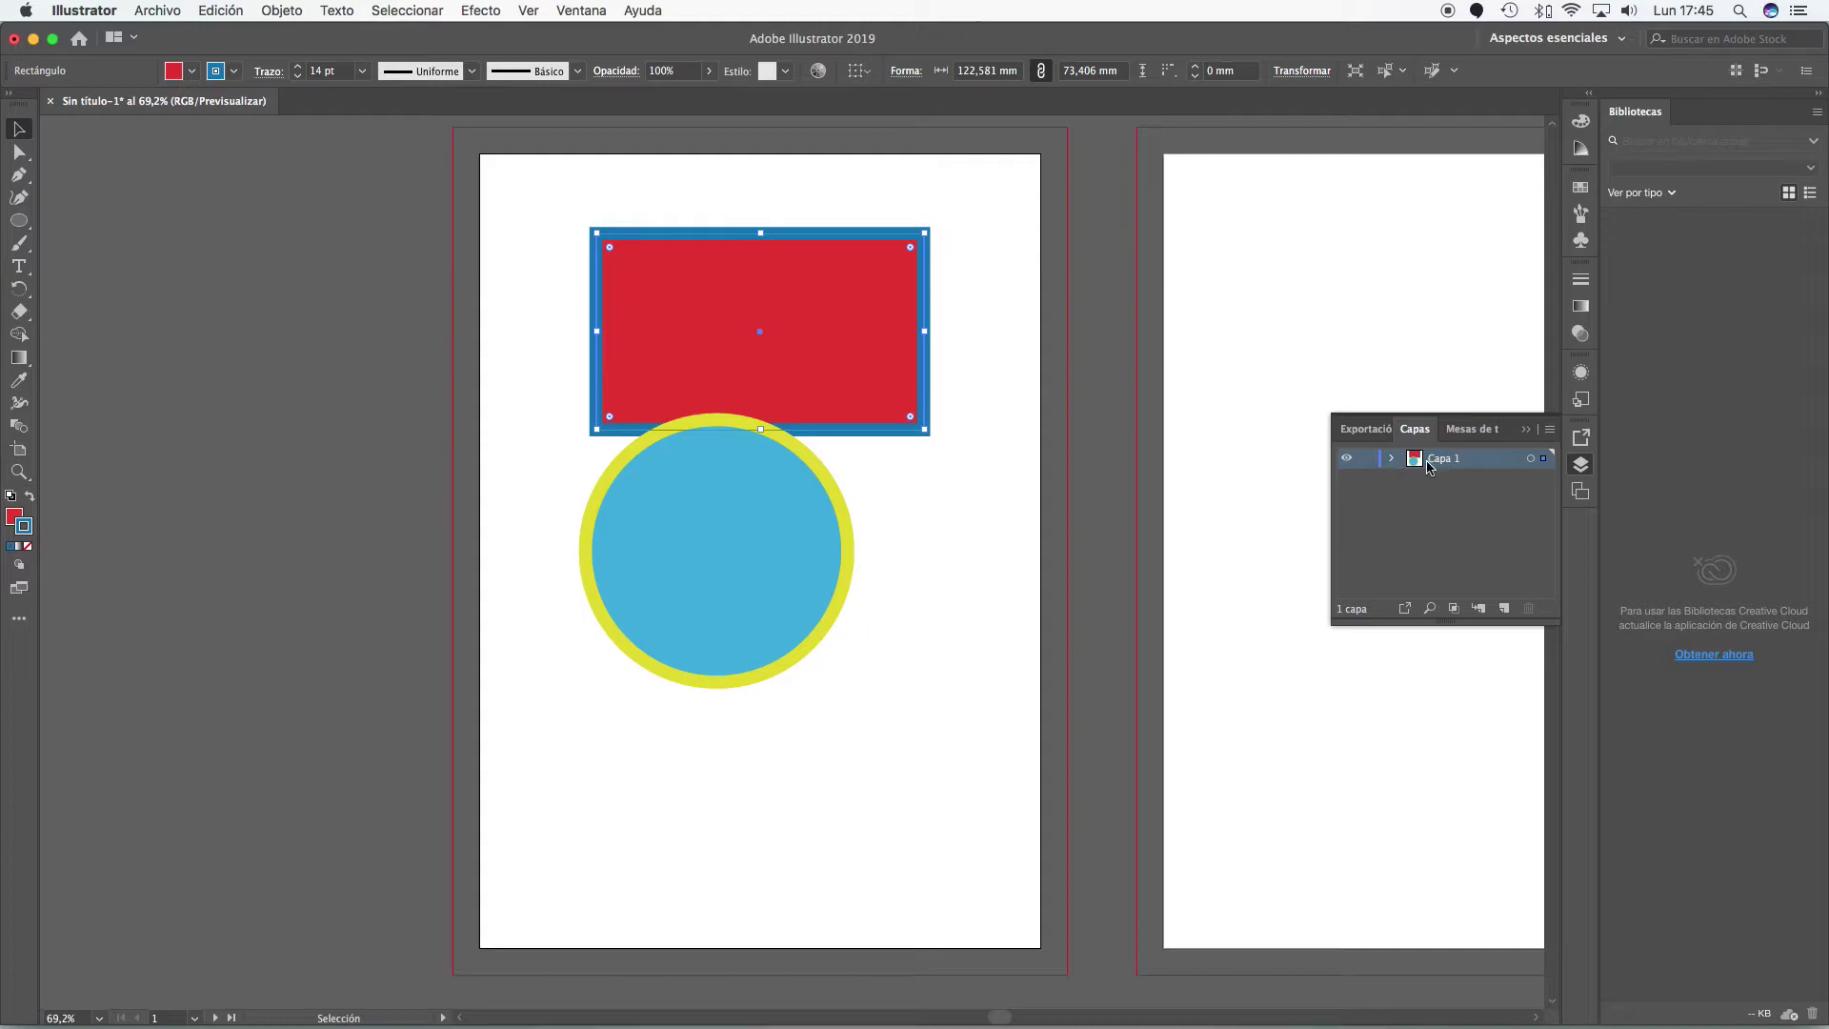
{"action": "left_click", "coordinate": [905, 553]}
{"action": "left_click", "coordinate": [816, 443]}
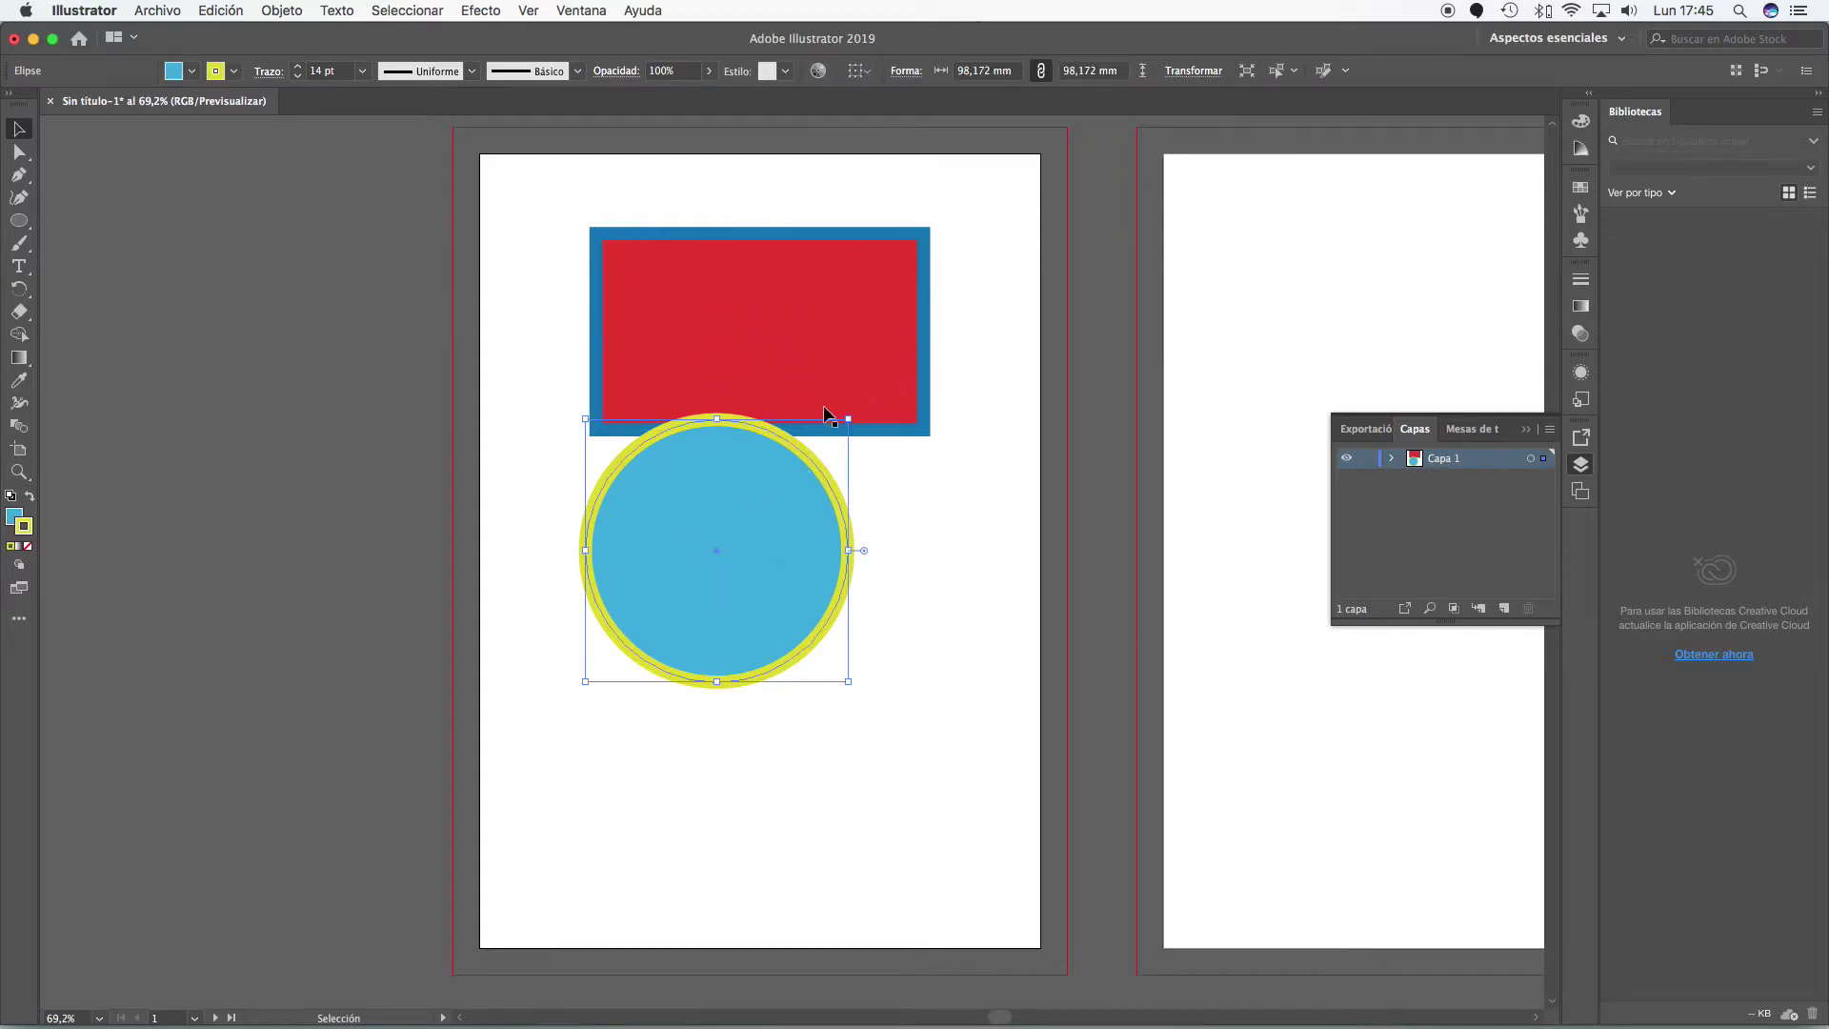
{"action": "left_click", "coordinate": [792, 335]}
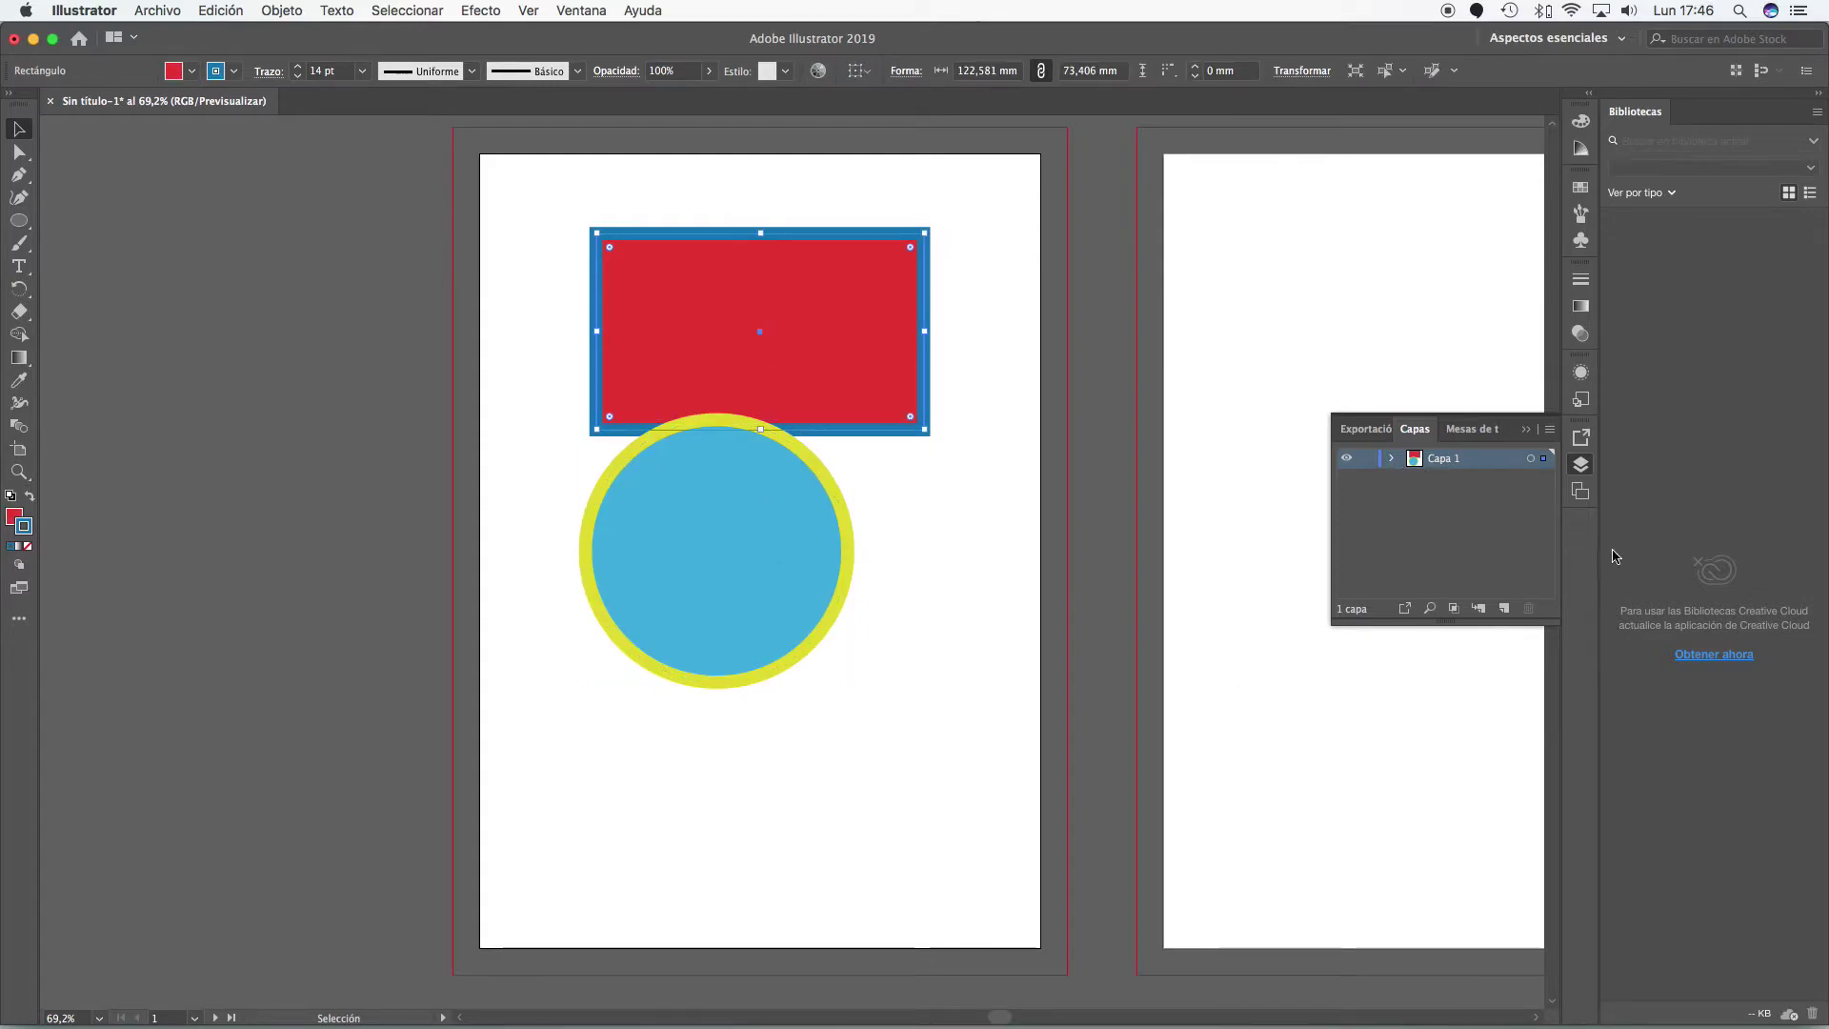
{"action": "left_click", "coordinate": [851, 495]}
{"action": "left_click", "coordinate": [832, 392]}
- Reposition both shapes, placing the circle toward the artboard's right side and the rectangle over its upper-left edge
{"action": "left_click_drag", "start_coordinate": [763, 515], "coordinate": [645, 430]}
{"action": "left_click", "coordinate": [890, 552]}
{"action": "left_click", "coordinate": [889, 397]}
{"action": "left_click_drag", "start_coordinate": [890, 396], "coordinate": [967, 479]}
{"action": "left_click_drag", "start_coordinate": [606, 443], "coordinate": [327, 419]}
{"action": "left_click_drag", "start_coordinate": [881, 420], "coordinate": [347, 362]}
{"action": "left_click_drag", "start_coordinate": [286, 478], "coordinate": [820, 522]}
{"action": "left_click_drag", "start_coordinate": [391, 330], "coordinate": [704, 305]}
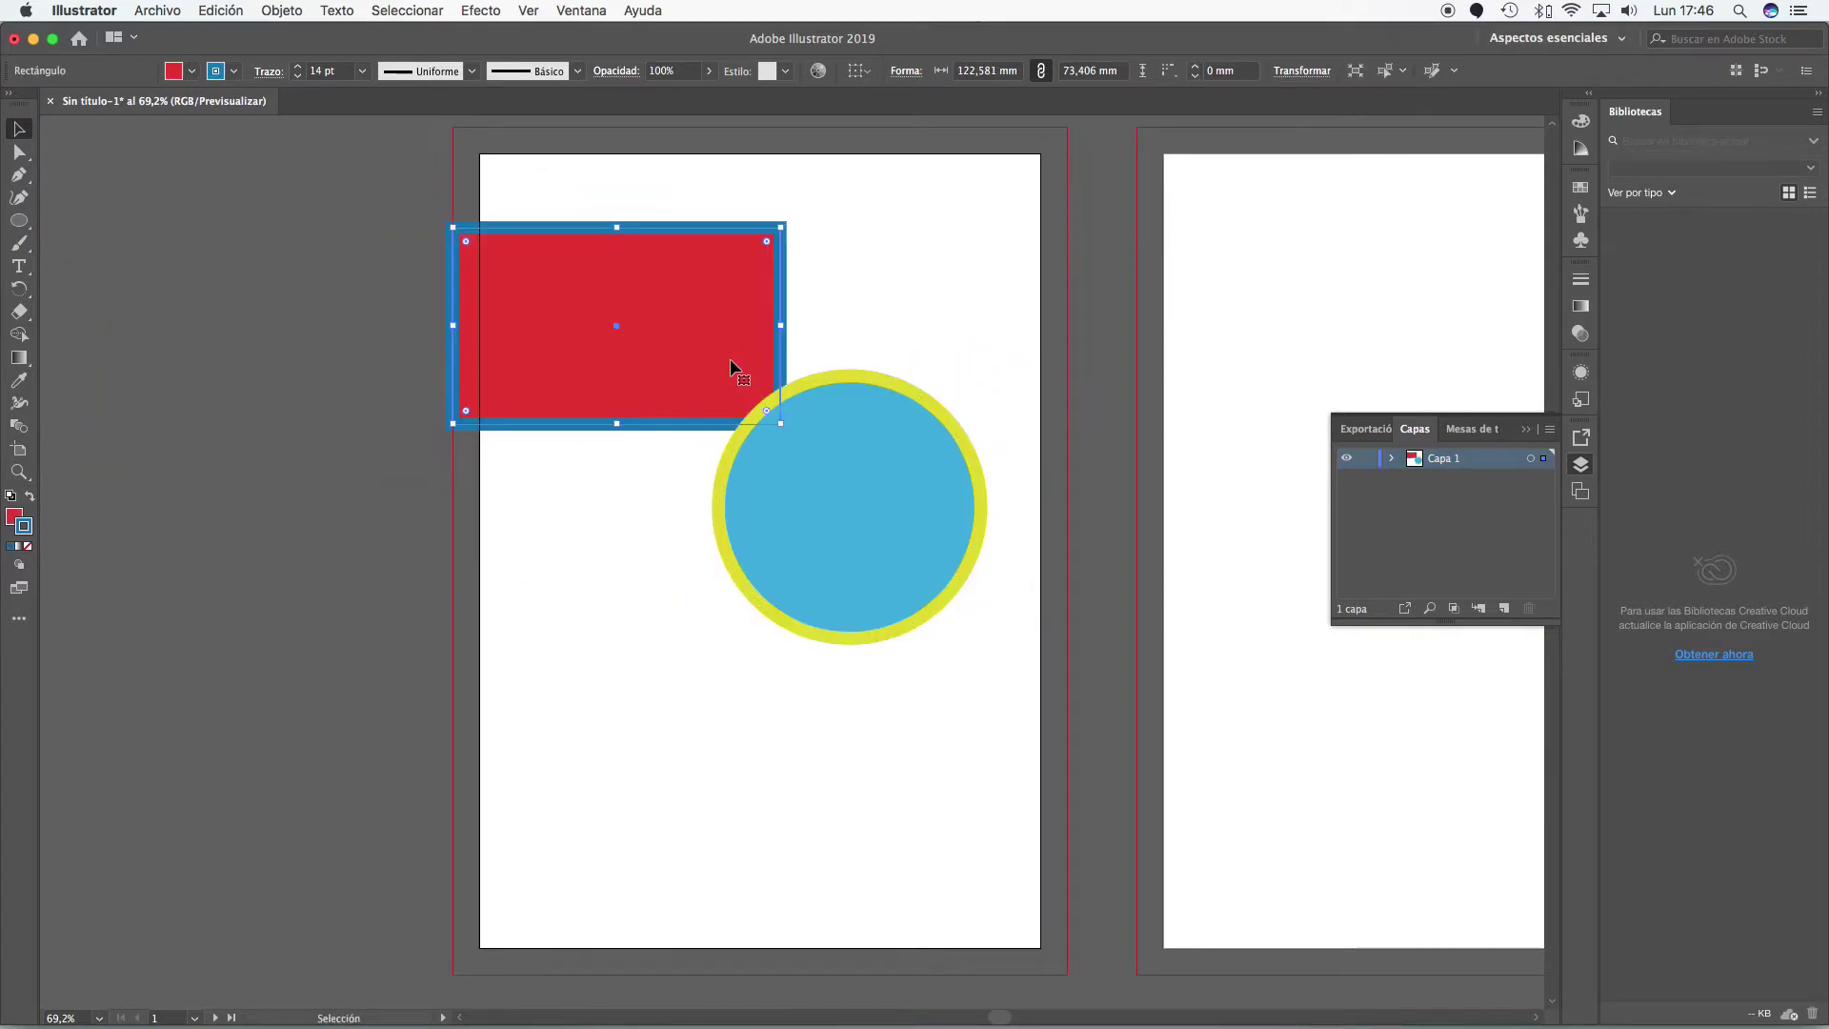
- Expand Capa 1 to examine its ellipse and rectangle, toggle their visibility off and on, and collapse the layer
{"action": "left_click", "coordinate": [1393, 462]}
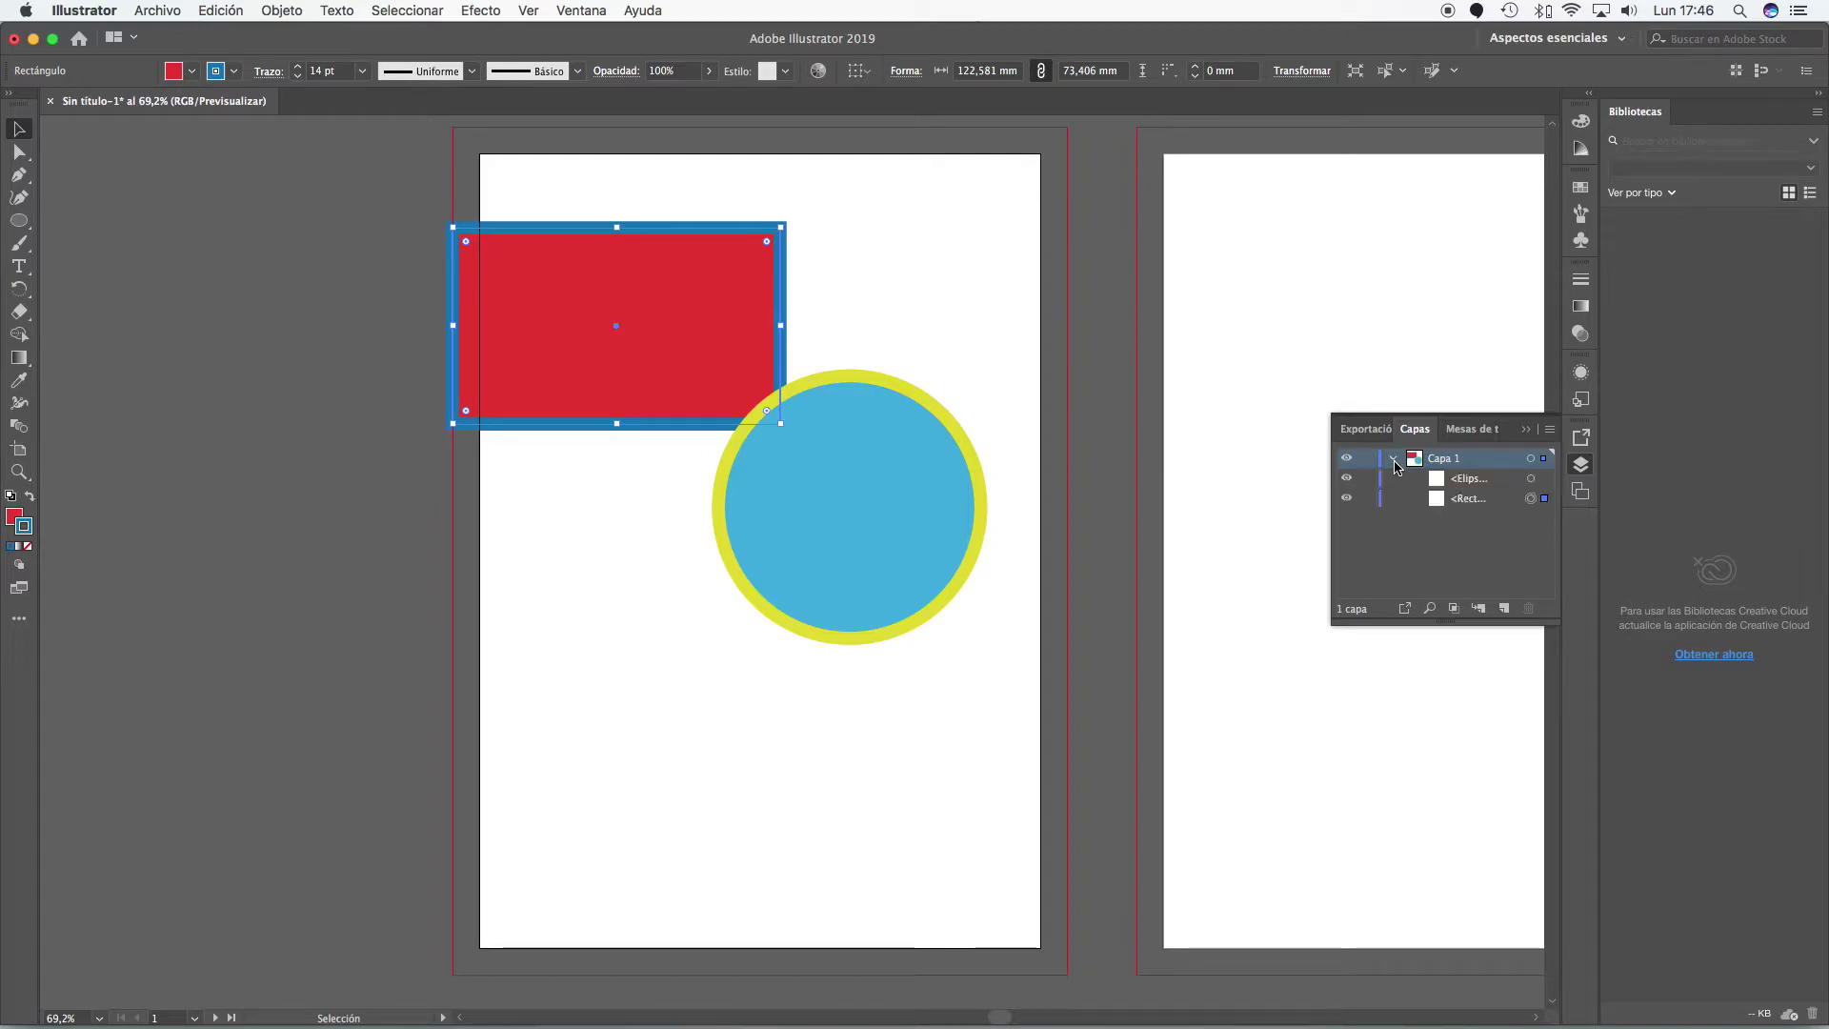
{"action": "left_click", "coordinate": [1461, 484]}
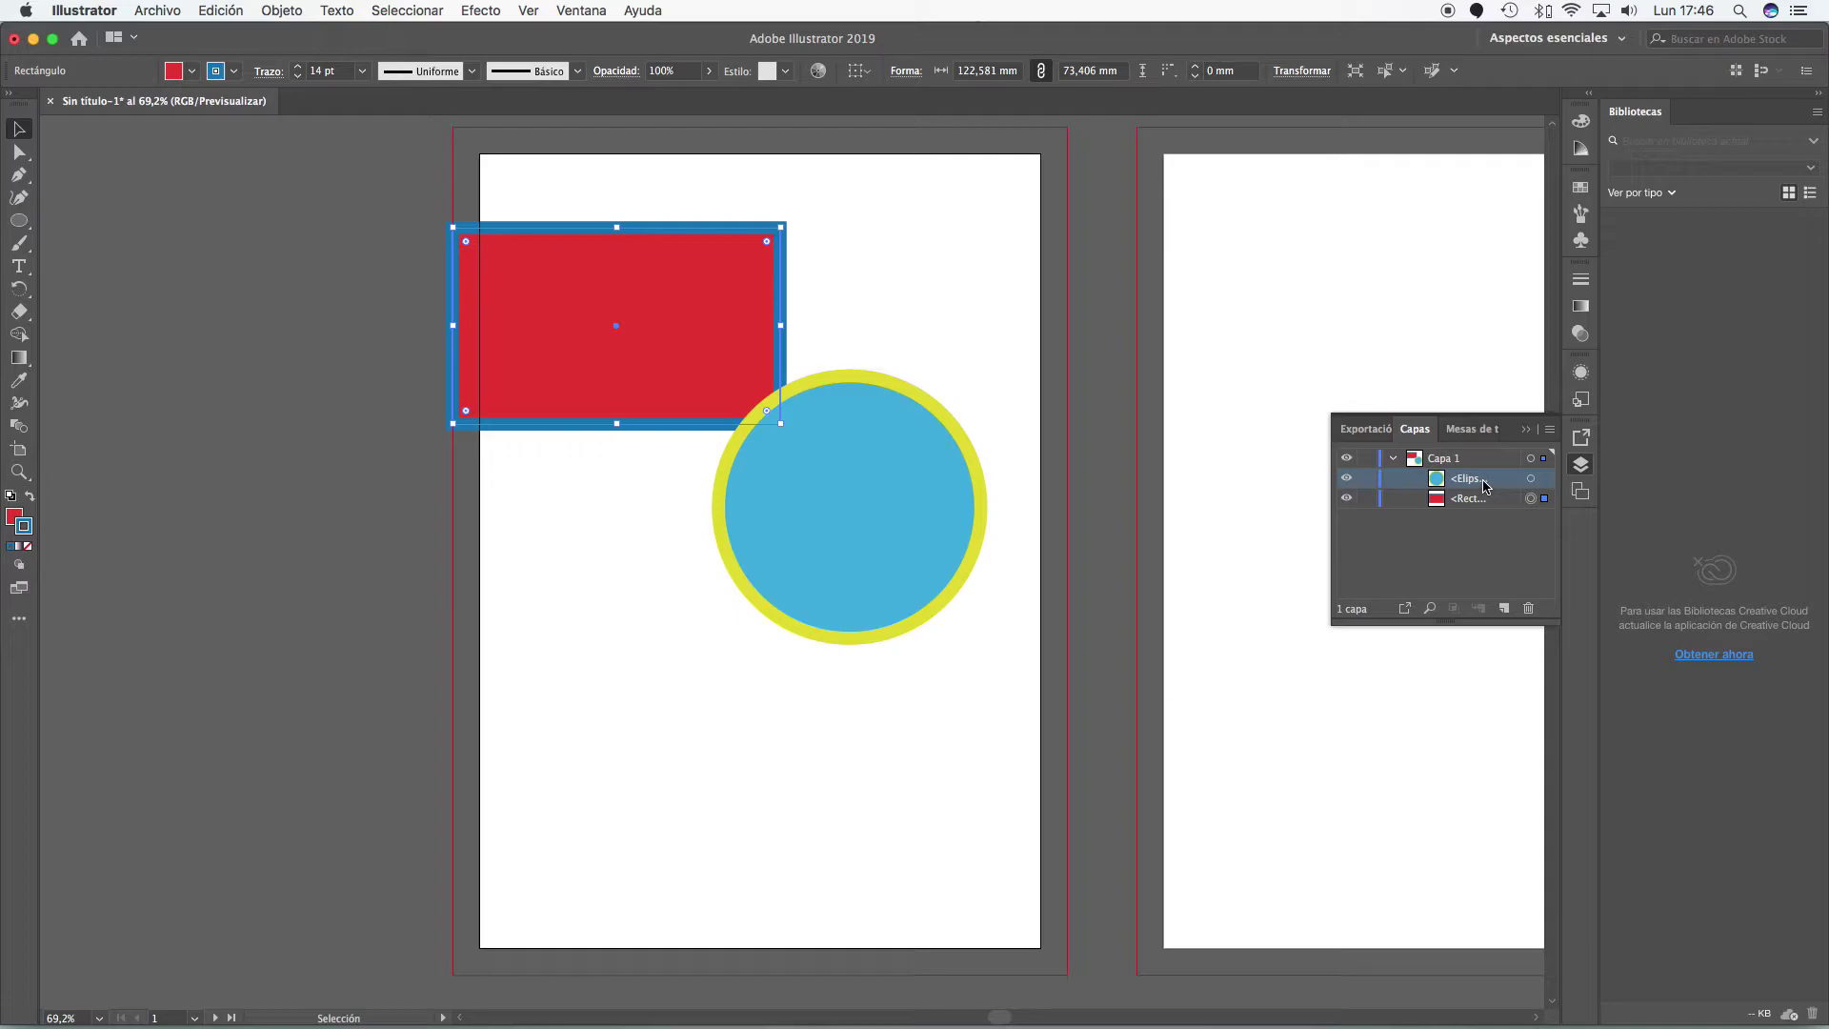
{"action": "left_click", "coordinate": [1348, 479]}
{"action": "left_click", "coordinate": [1346, 478]}
{"action": "left_click", "coordinate": [1346, 498]}
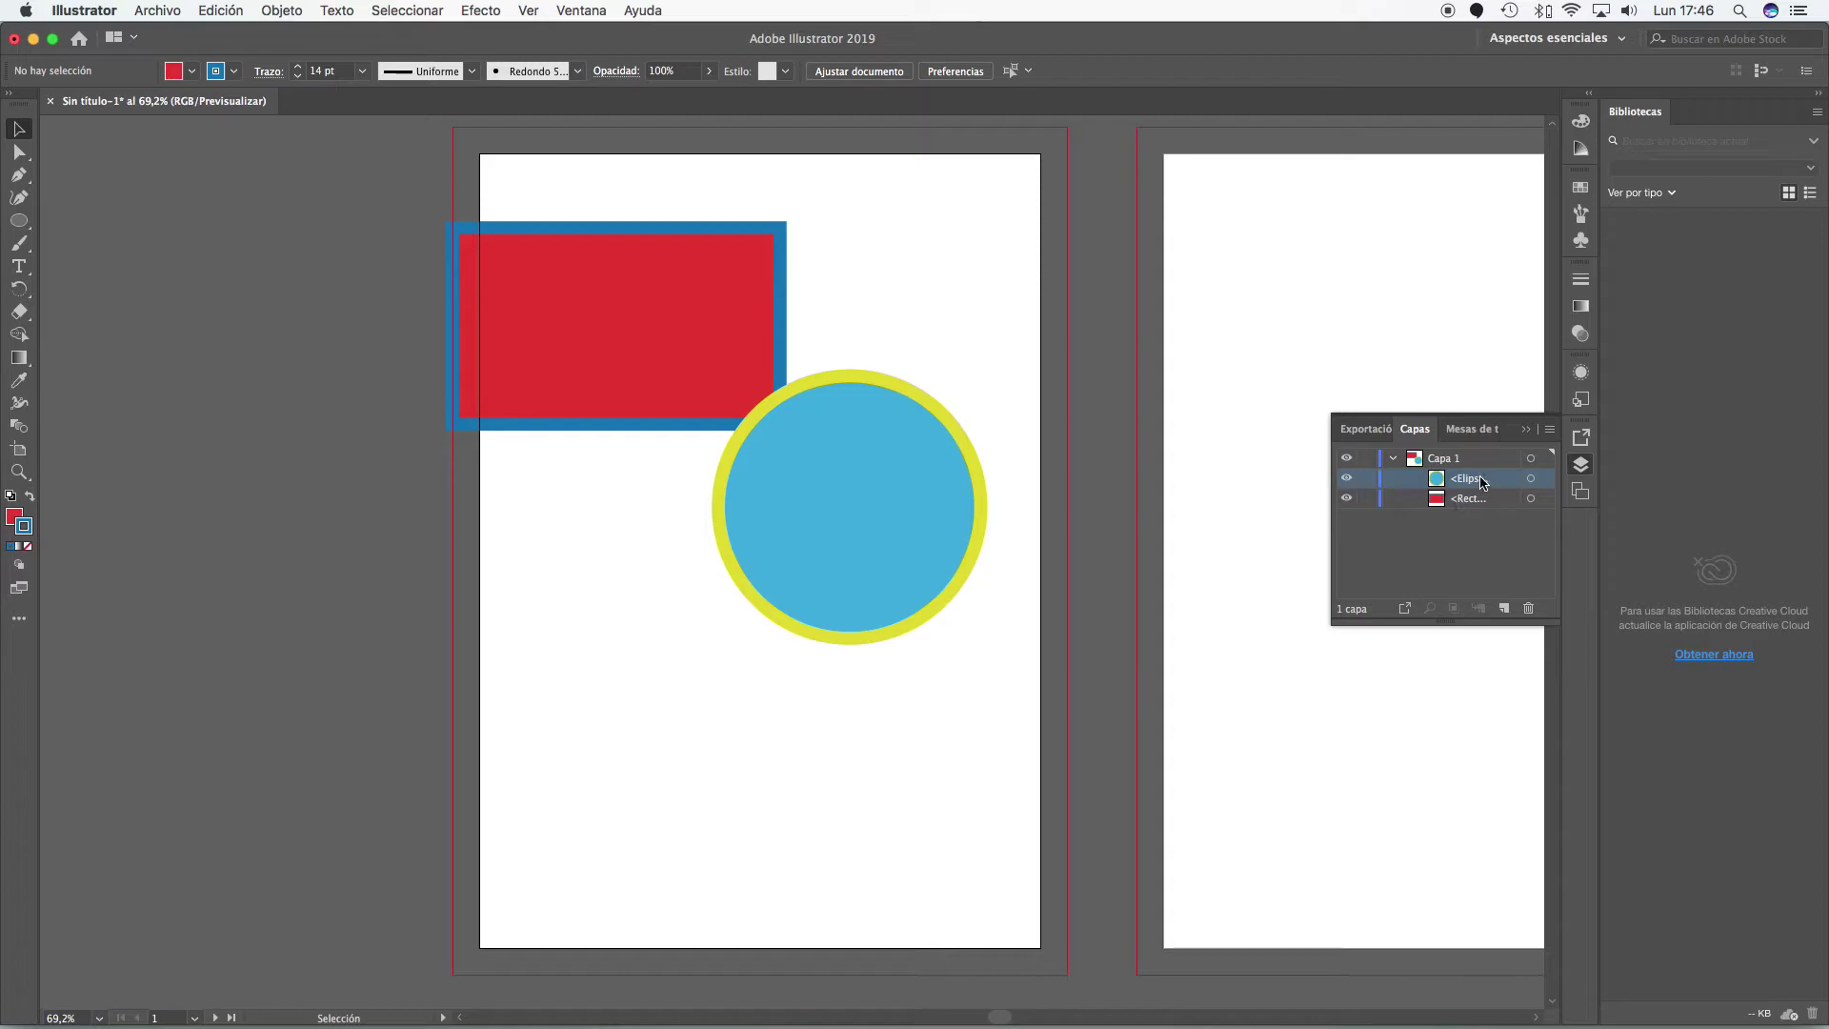
{"action": "left_click", "coordinate": [1392, 460]}
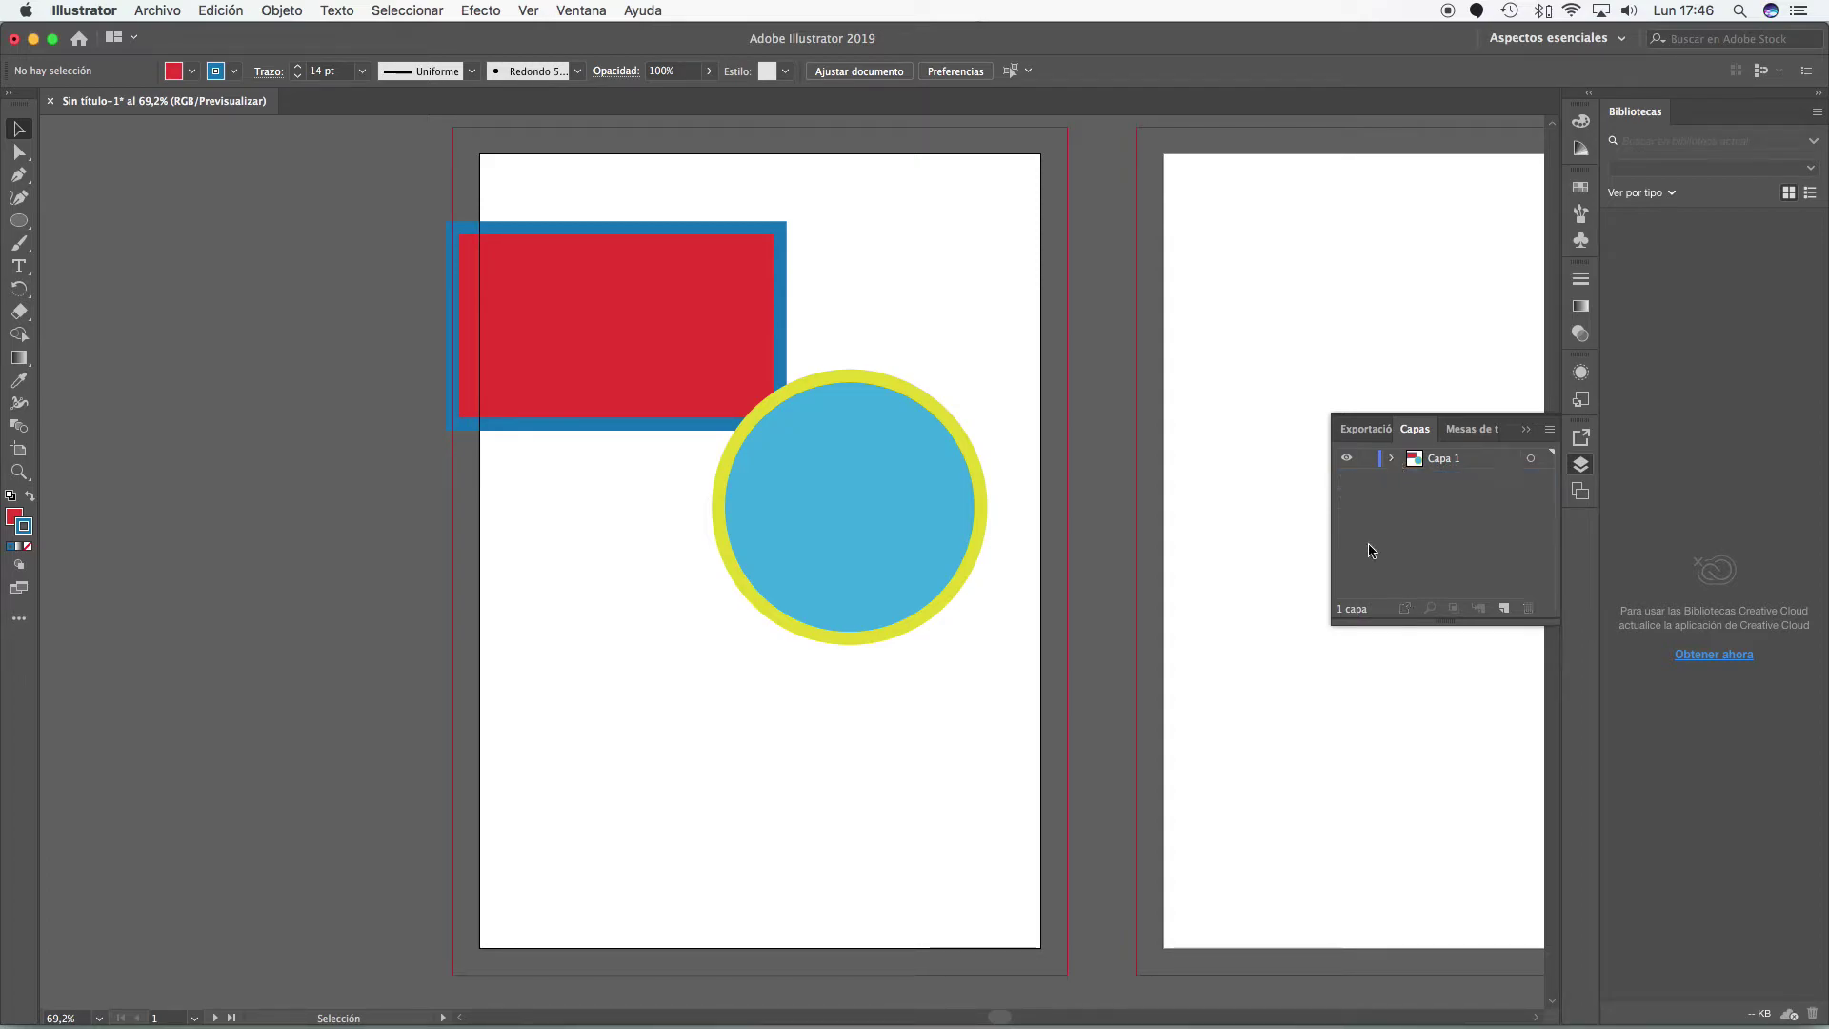
- Move the rectangle up and right so it lies fully inside the first artboard
{"action": "left_click", "coordinate": [786, 579]}
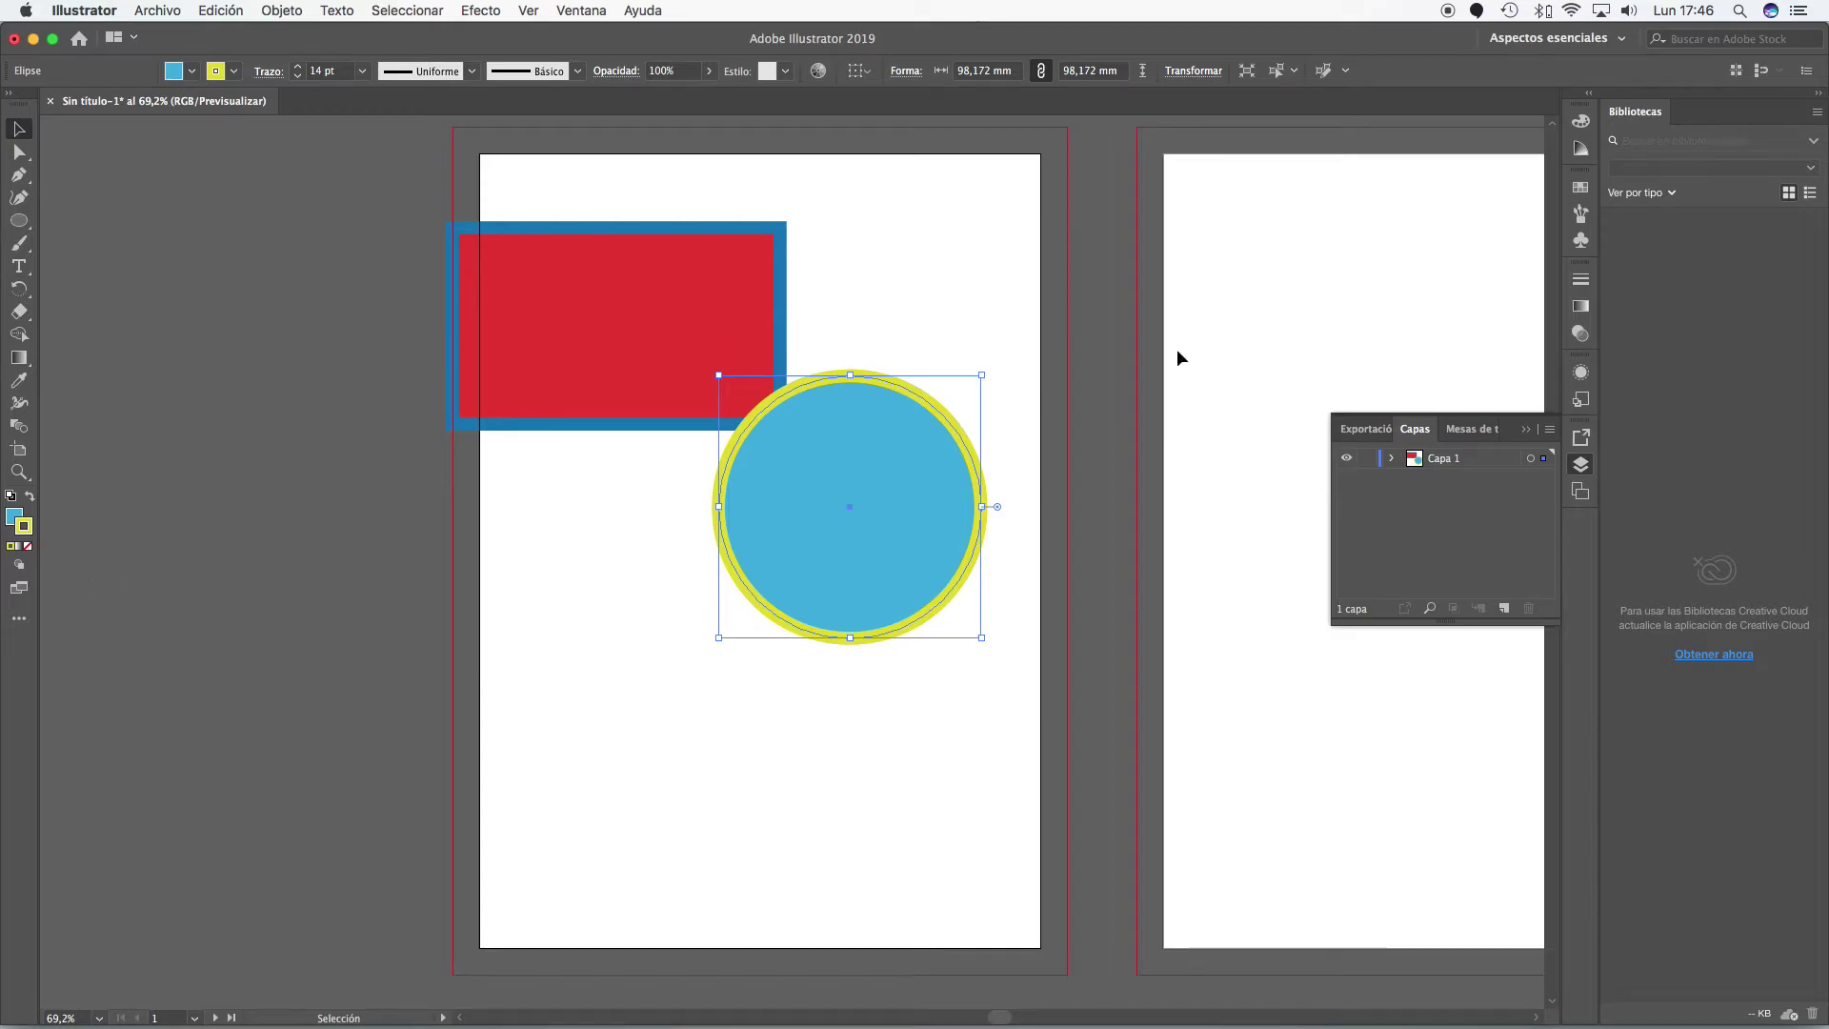
{"action": "left_click", "coordinate": [722, 269]}
{"action": "left_click_drag", "start_coordinate": [737, 288], "coordinate": [818, 253]}
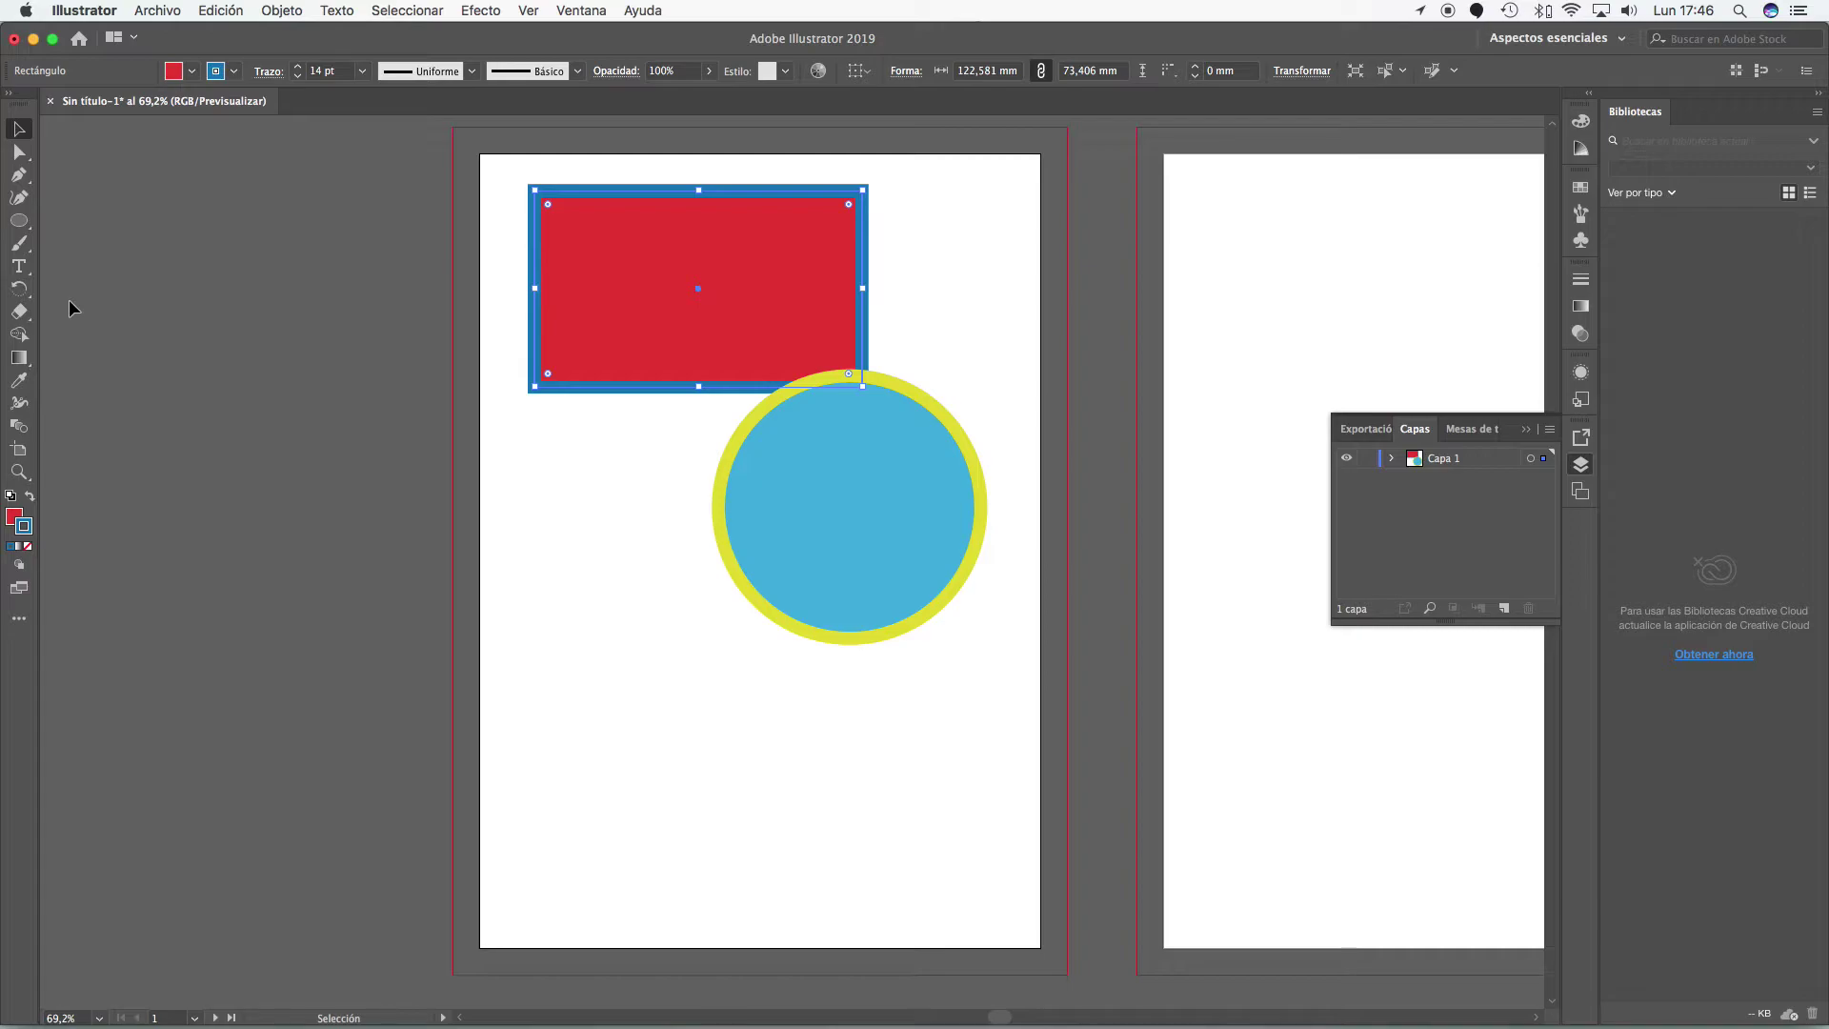
- Change the rectangle's stroke to green and paint a freehand curvy path across both shapes with the Paintbrush tool
{"action": "left_click", "coordinate": [20, 245]}
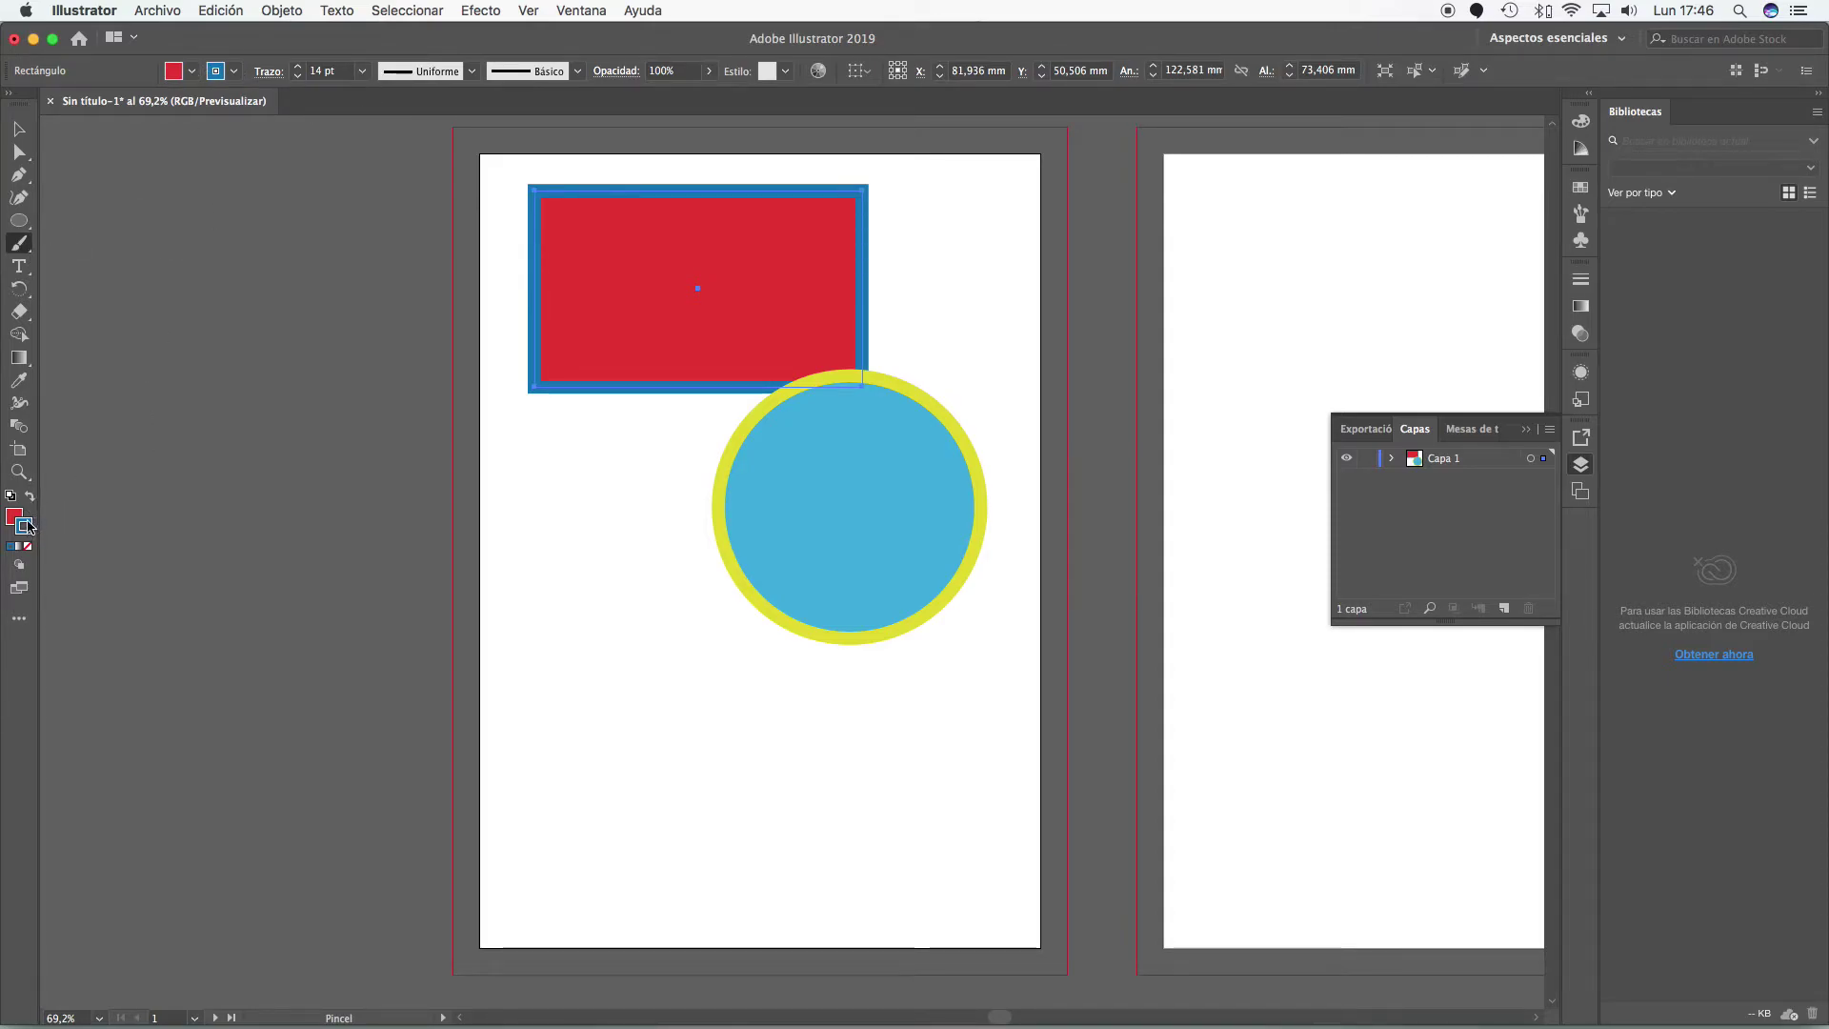
{"action": "left_click", "coordinate": [234, 70]}
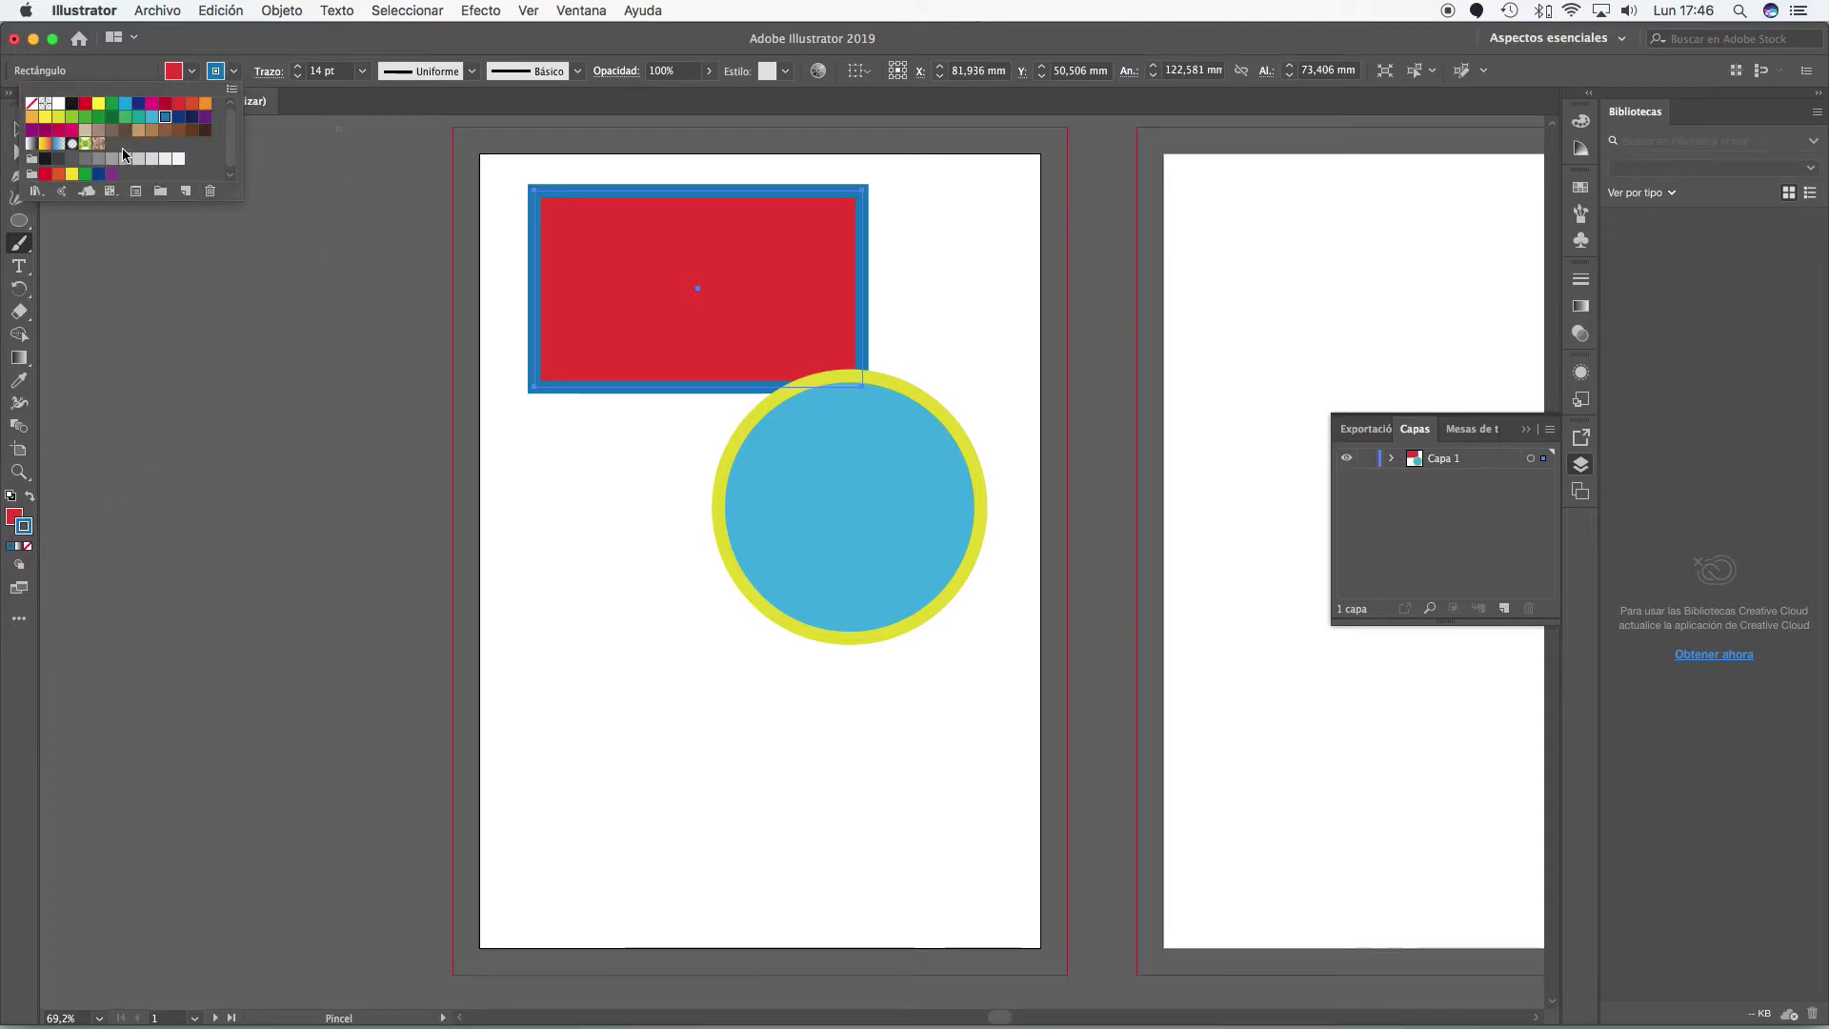
{"action": "left_click", "coordinate": [99, 117]}
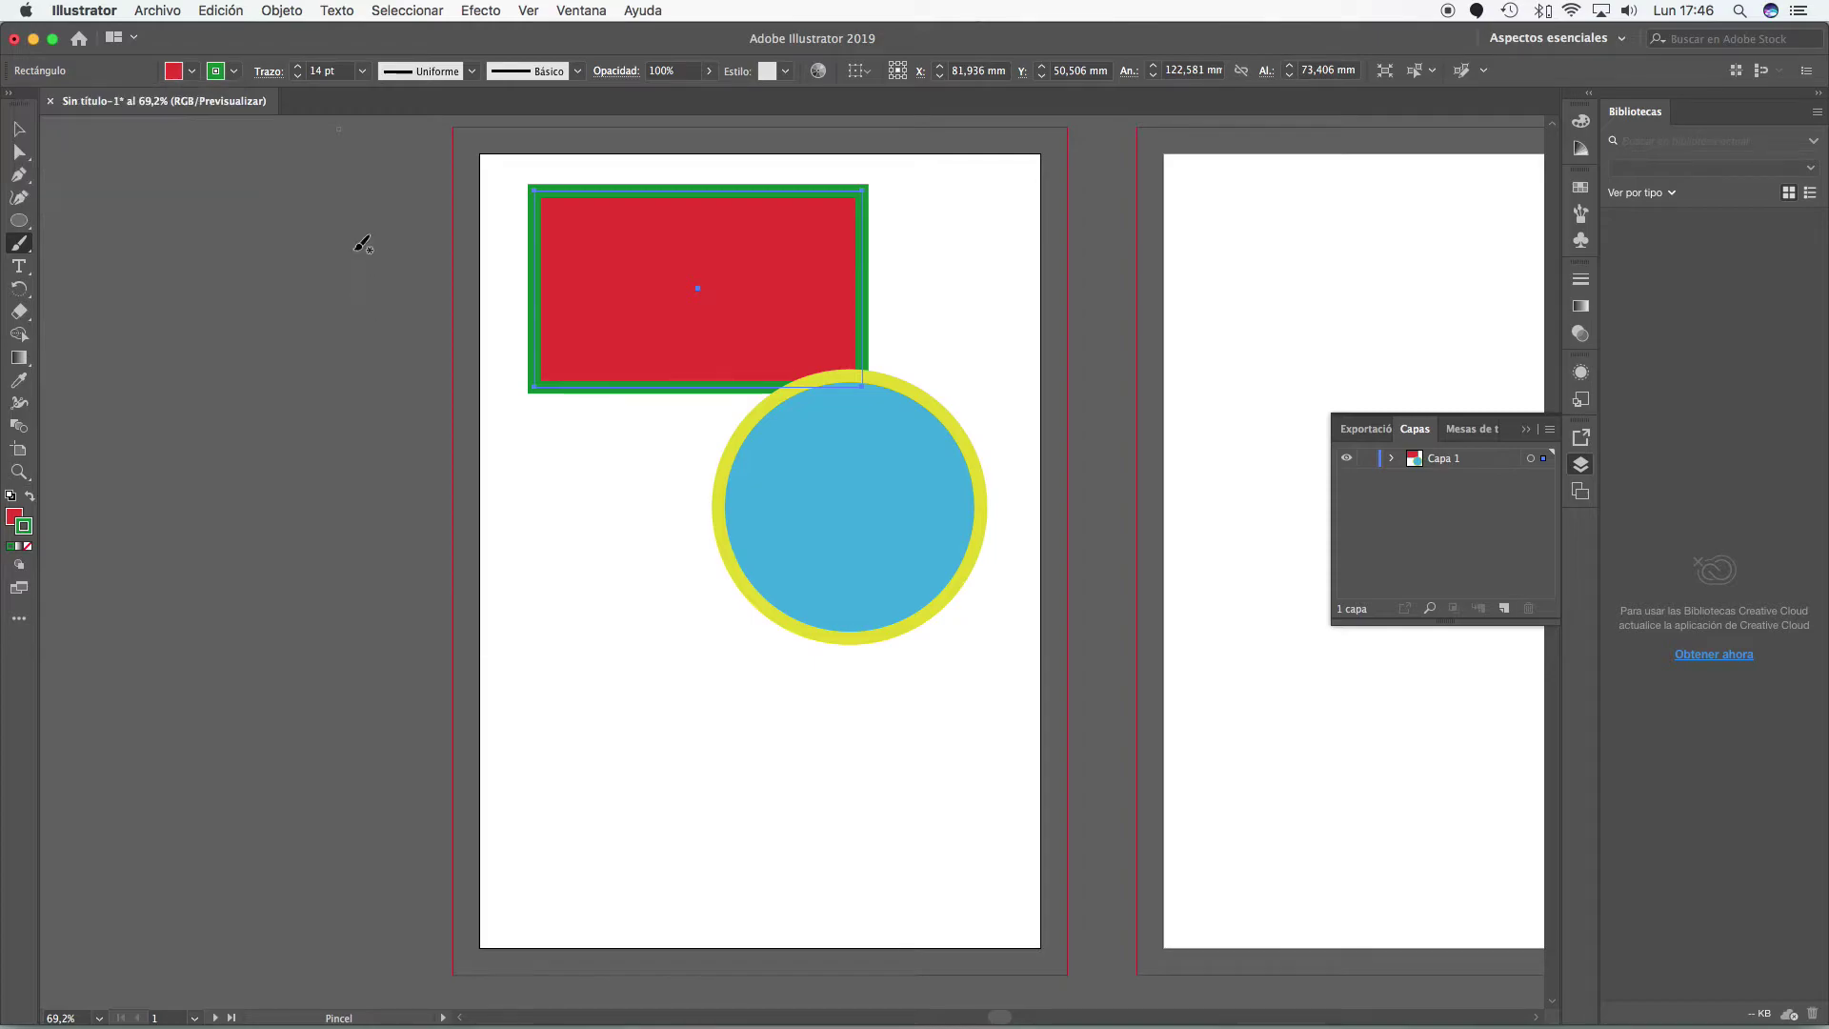
{"action": "mouse_move", "coordinate": [513, 282]}
{"action": "left_mouse_down"}
{"action": "mouse_move", "coordinate": [610, 609]}
{"action": "mouse_move", "coordinate": [903, 444]}
{"action": "mouse_move", "coordinate": [962, 362]}
{"action": "mouse_move", "coordinate": [939, 299]}
{"action": "left_mouse_up"}
{"action": "left_click", "coordinate": [19, 128]}
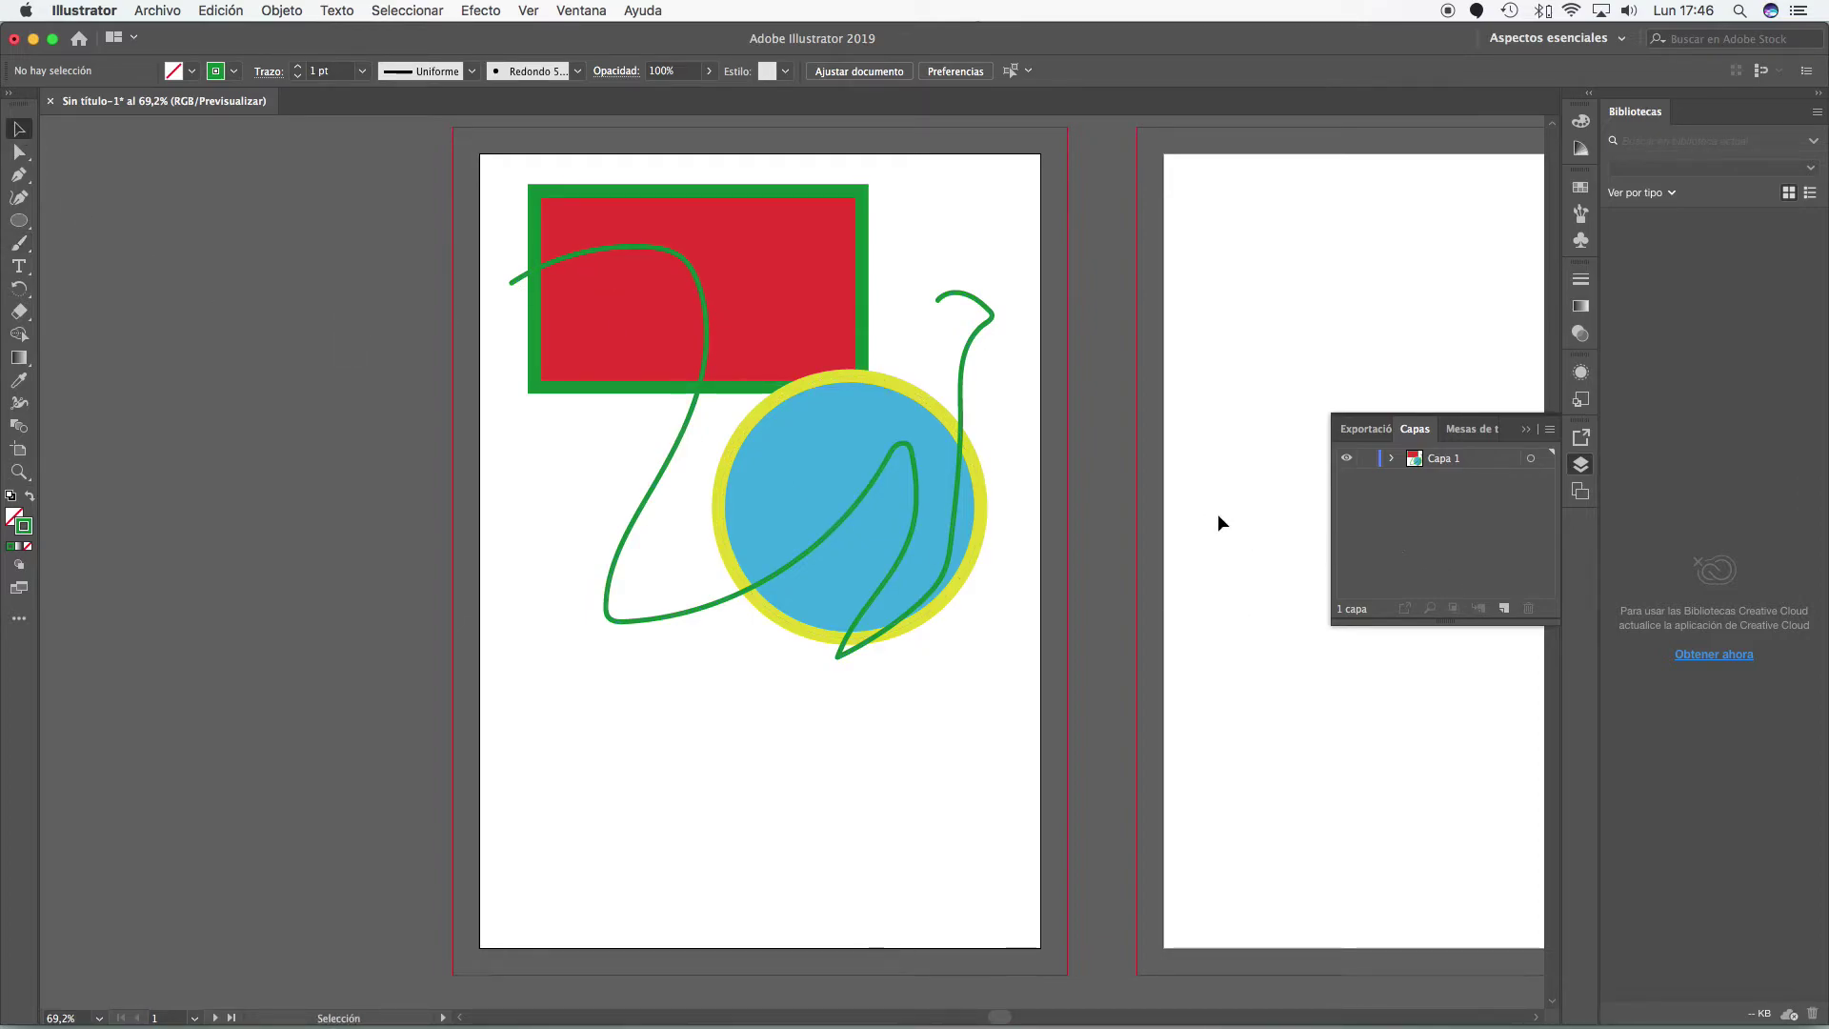
- Expand Capa 1 and move the green freehand path down and left, partly off the first artboard
{"action": "left_click", "coordinate": [1393, 460]}
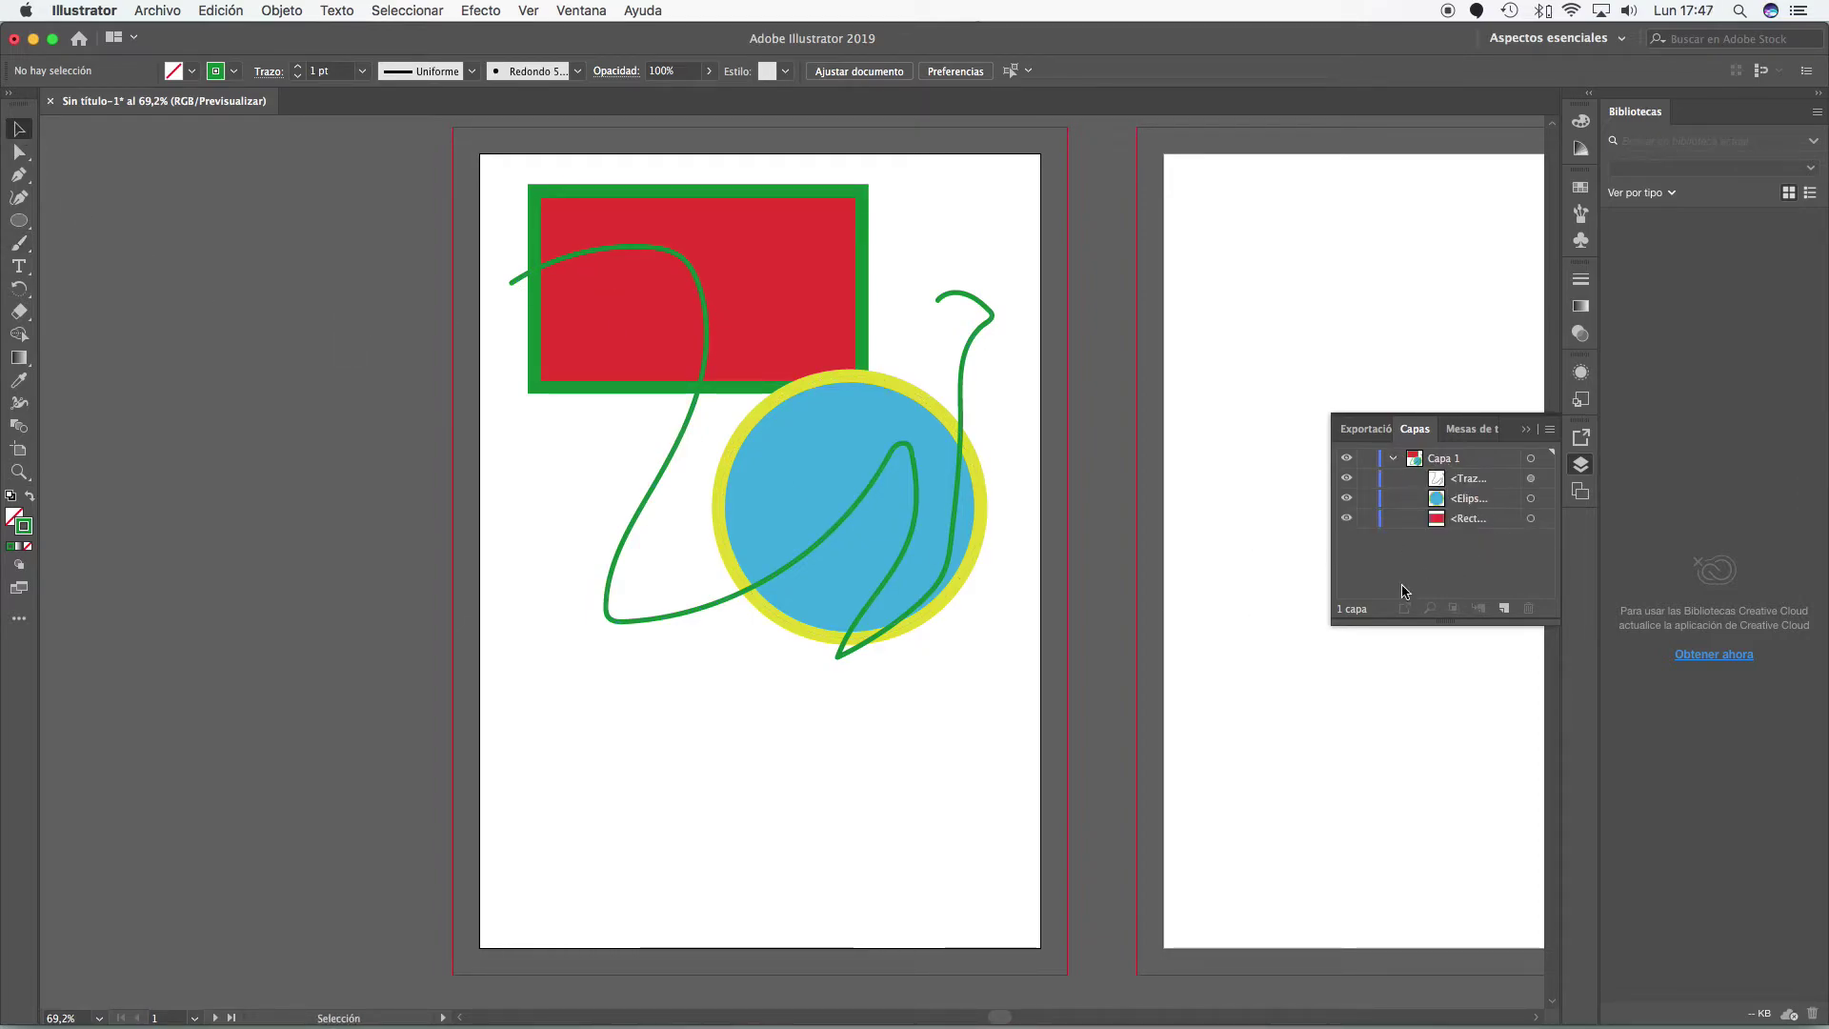
{"action": "left_click_drag", "start_coordinate": [968, 358], "coordinate": [808, 503]}
{"action": "left_click", "coordinate": [901, 465]}
{"action": "left_click", "coordinate": [797, 282]}
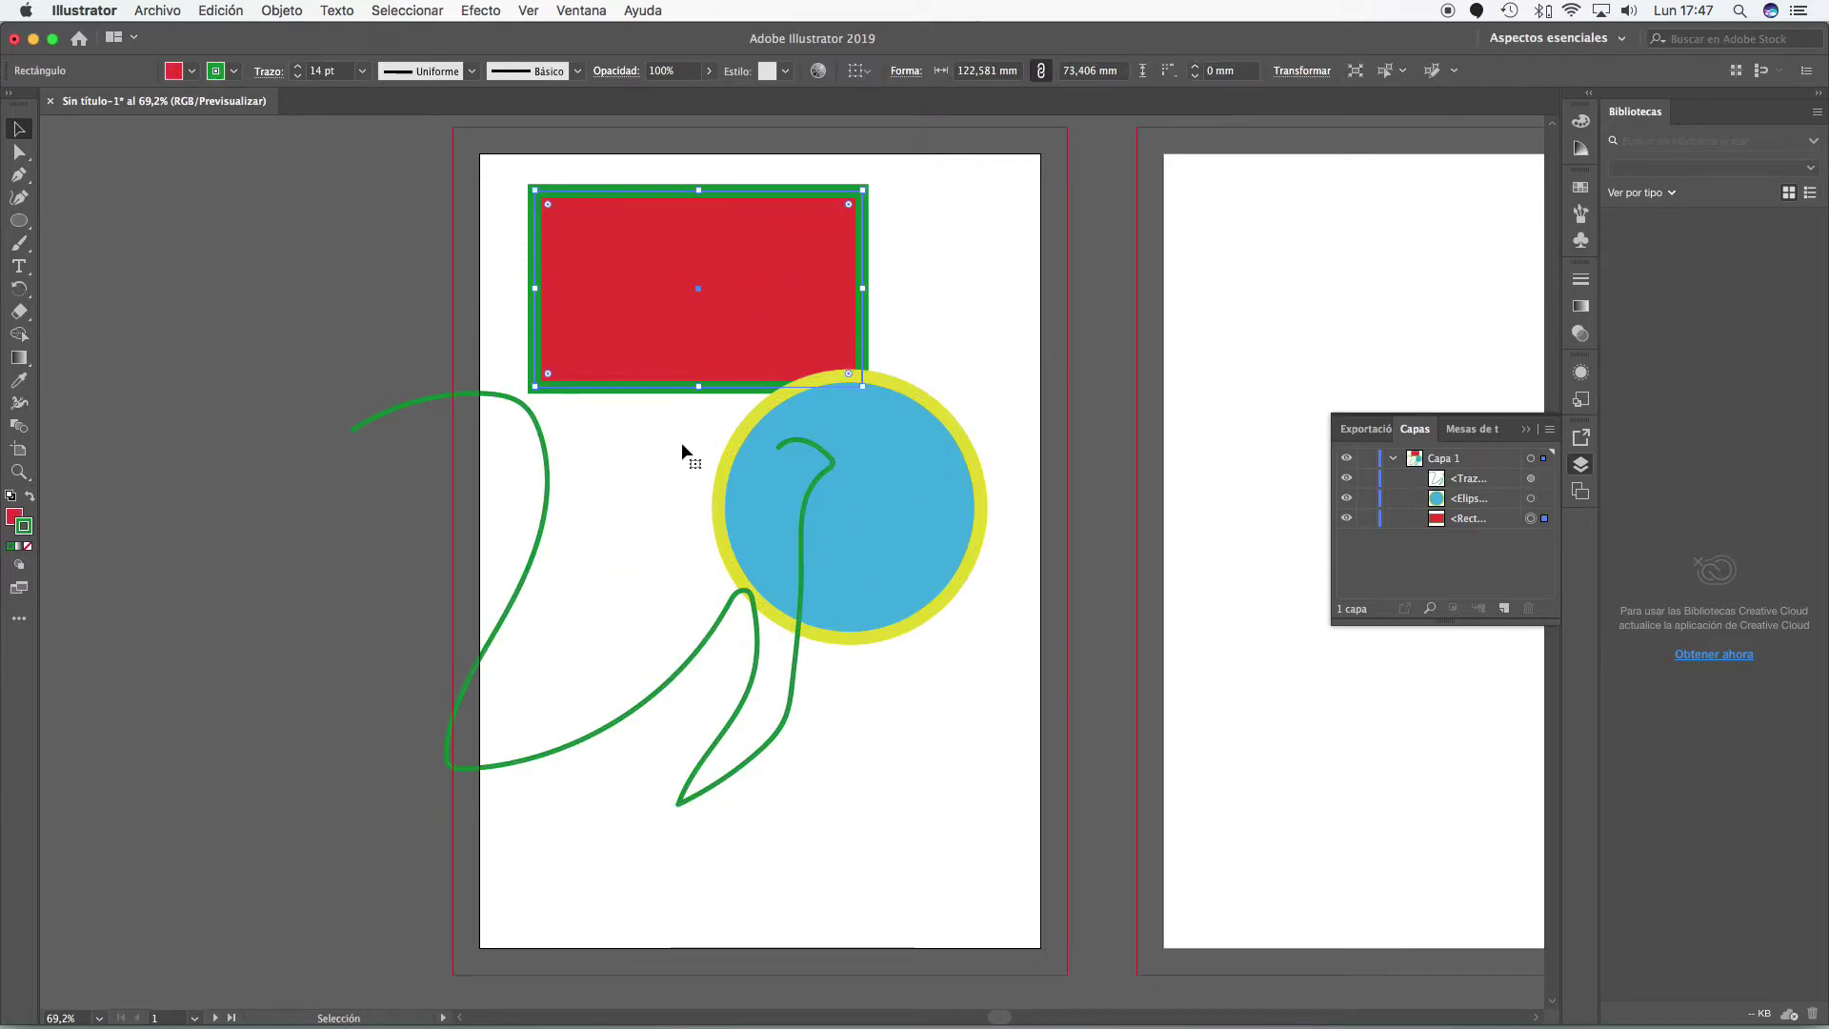
{"action": "left_click_drag", "start_coordinate": [715, 633], "coordinate": [590, 624]}
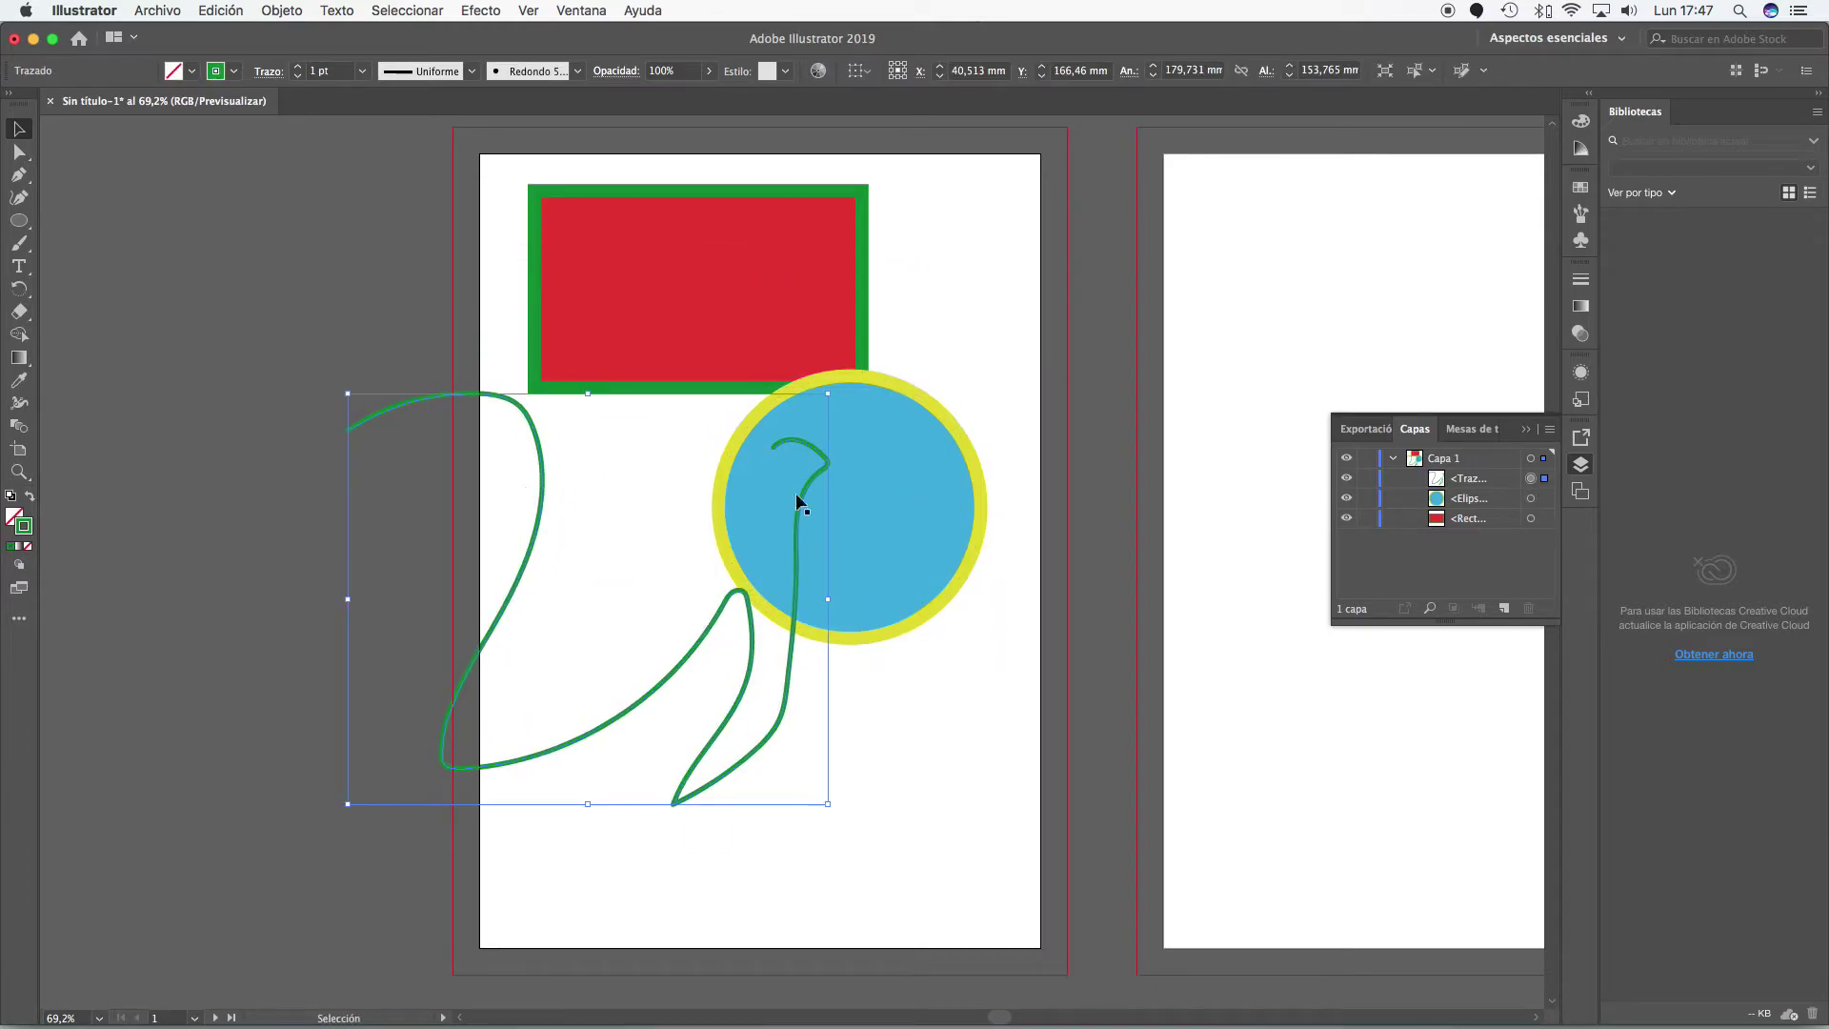
- Select the freehand path and change its stroke color to dark blue
{"action": "left_click", "coordinate": [966, 476]}
{"action": "left_click", "coordinate": [797, 259]}
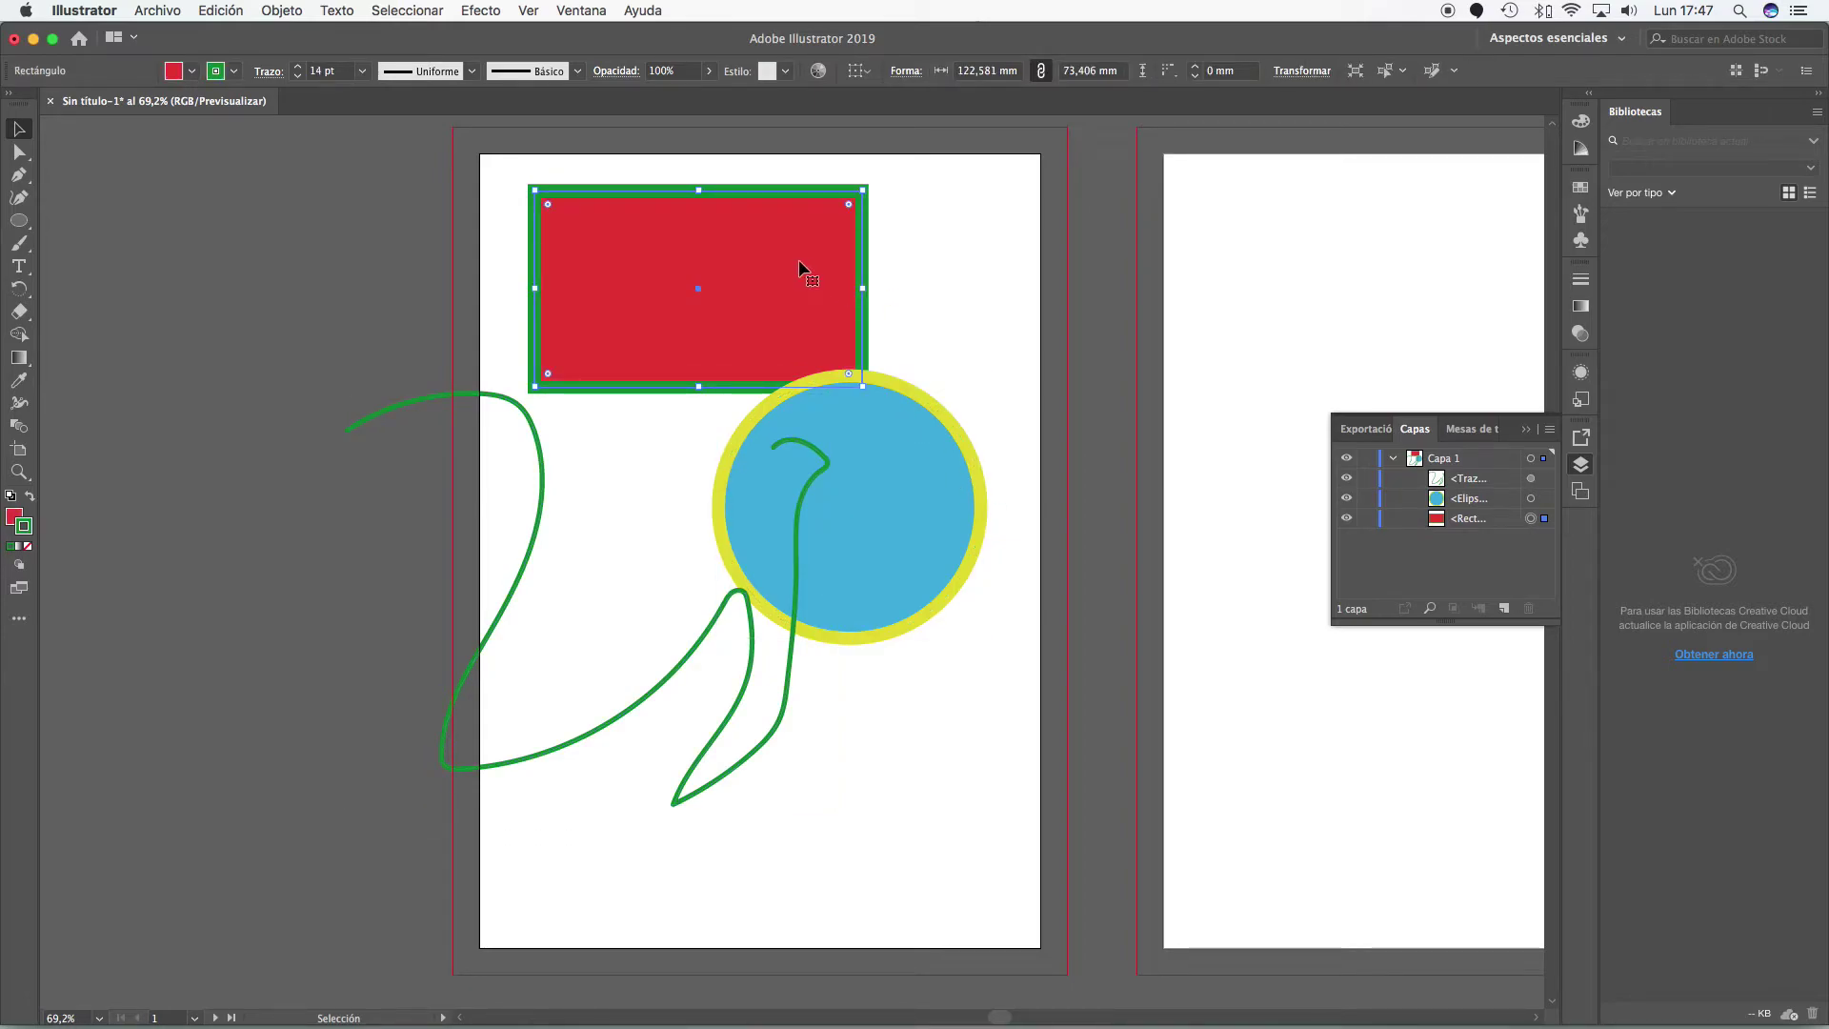
{"action": "left_click", "coordinate": [546, 481]}
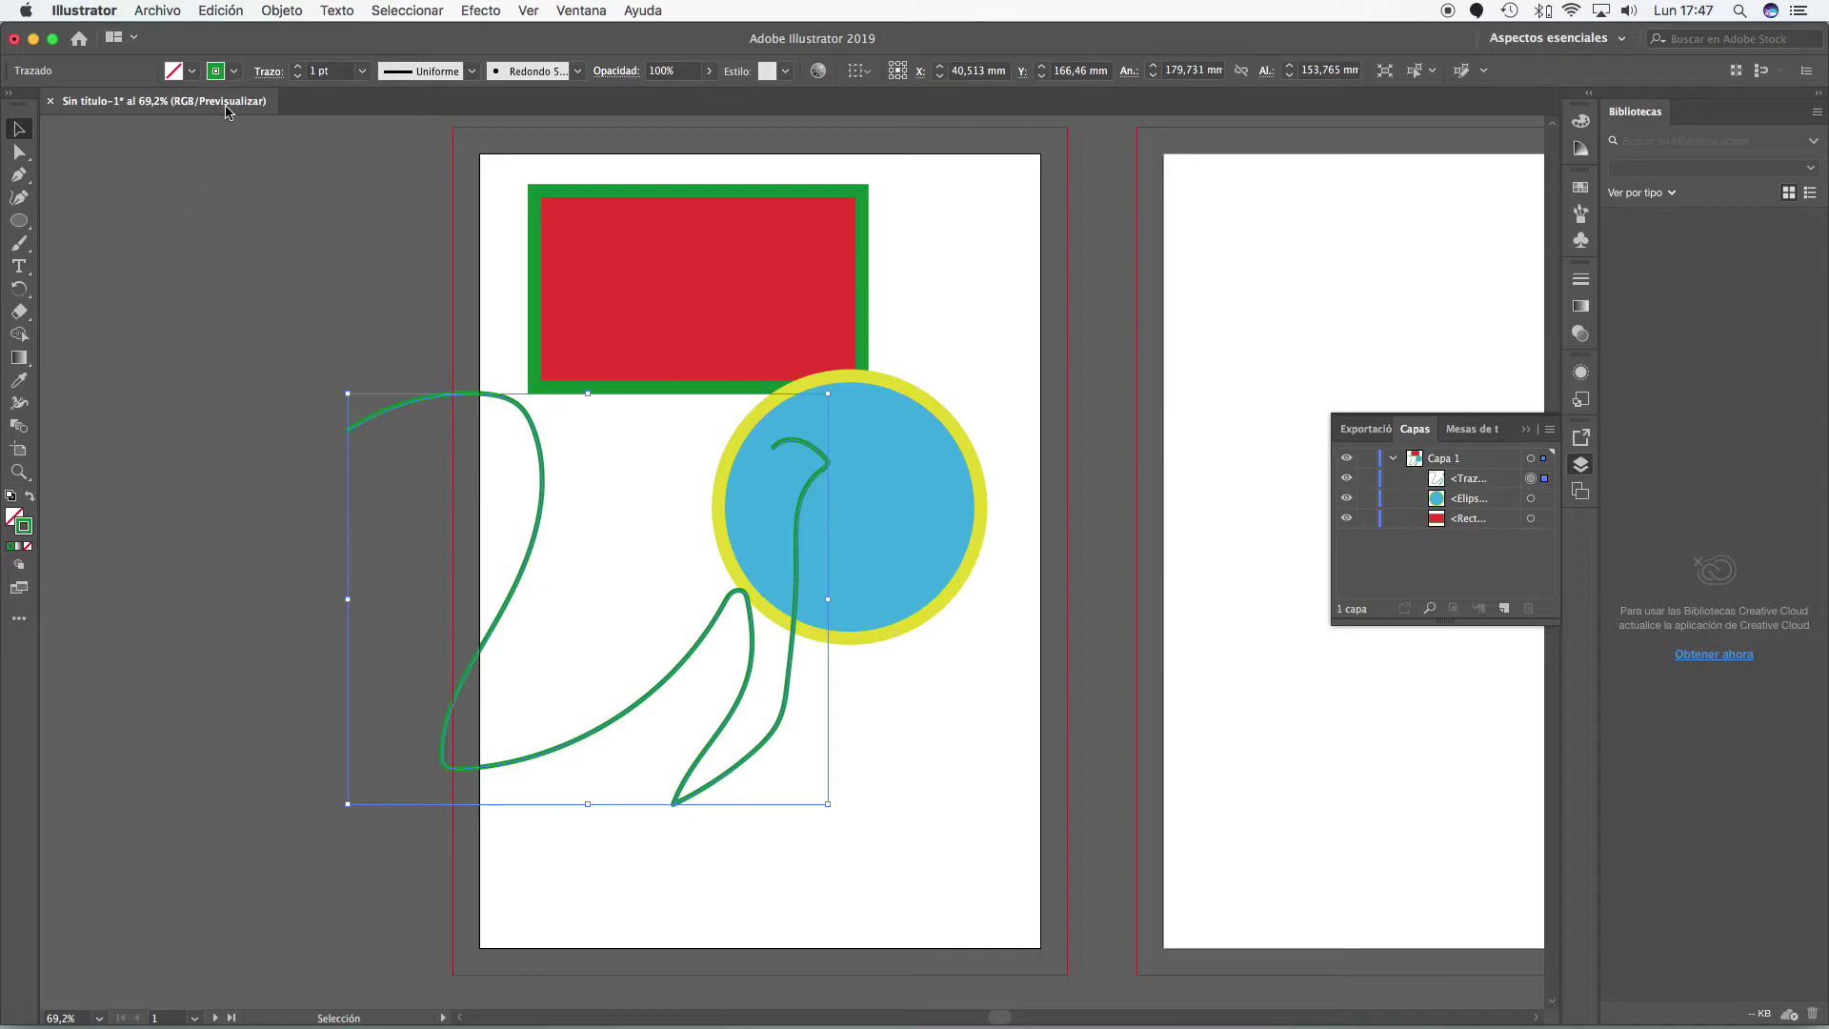
{"action": "left_click", "coordinate": [237, 74]}
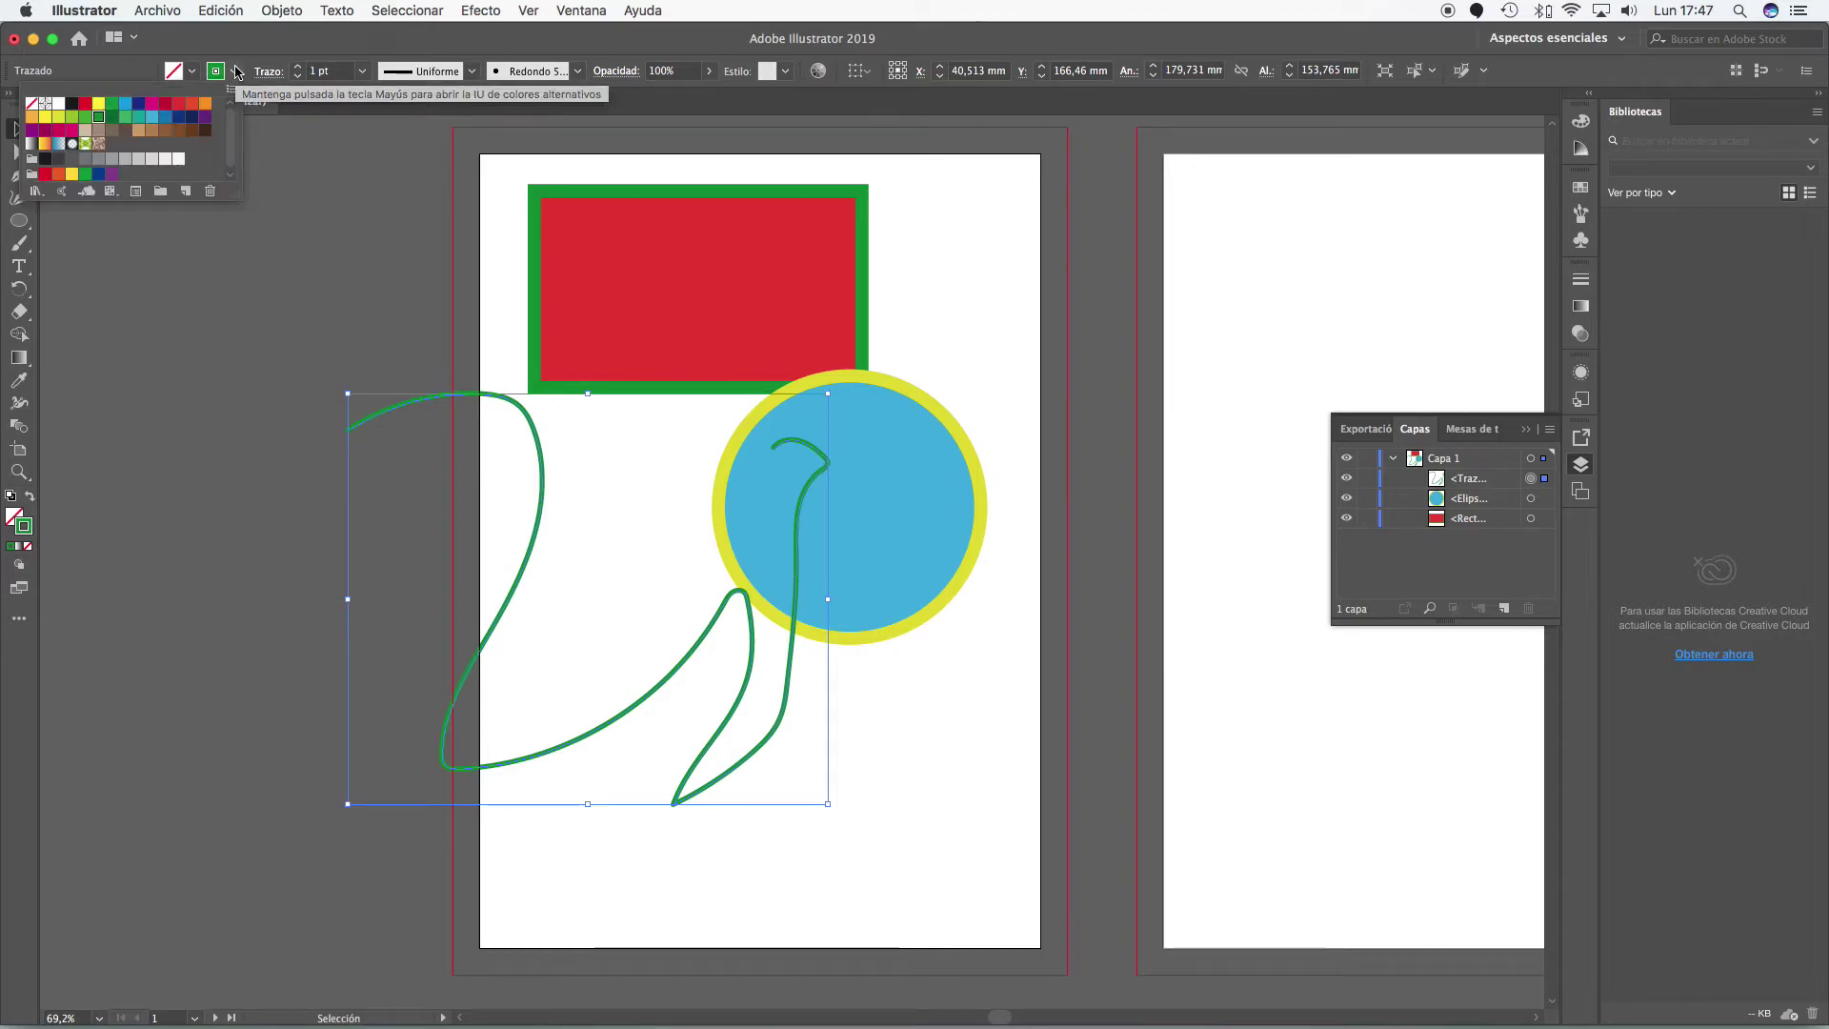
{"action": "left_click", "coordinate": [178, 116]}
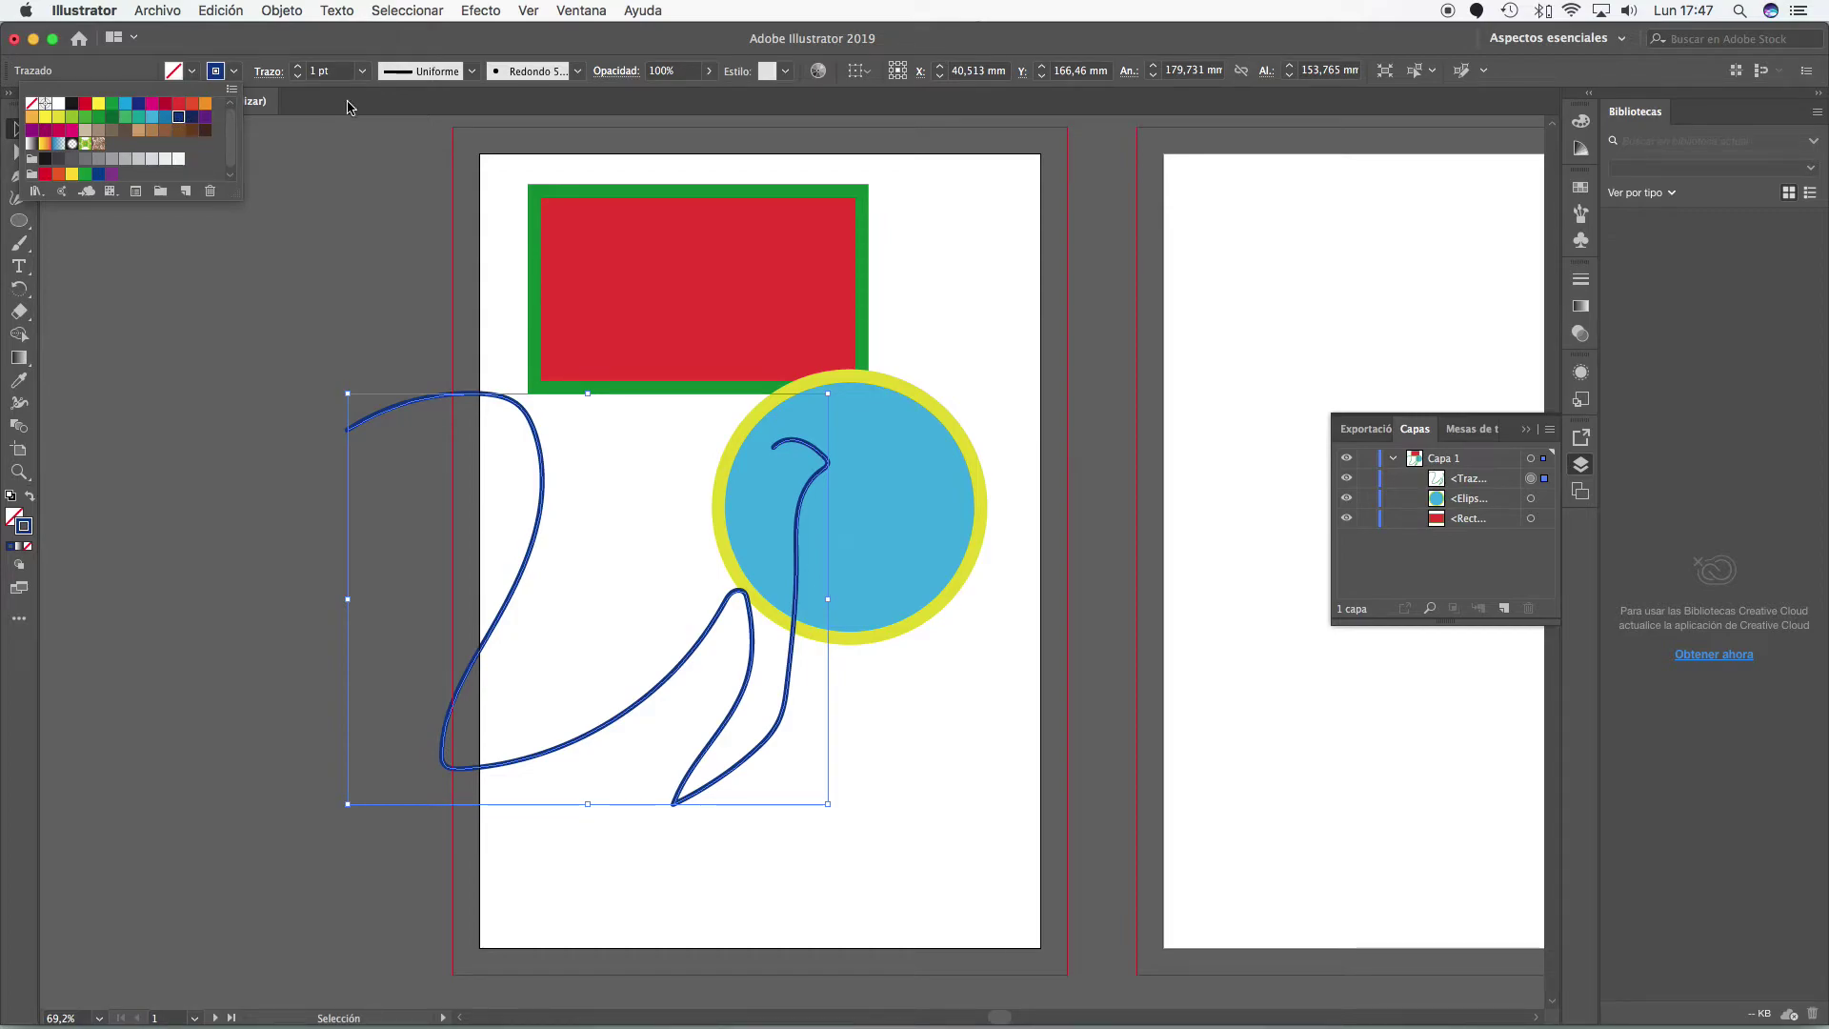
{"action": "left_click", "coordinate": [474, 82]}
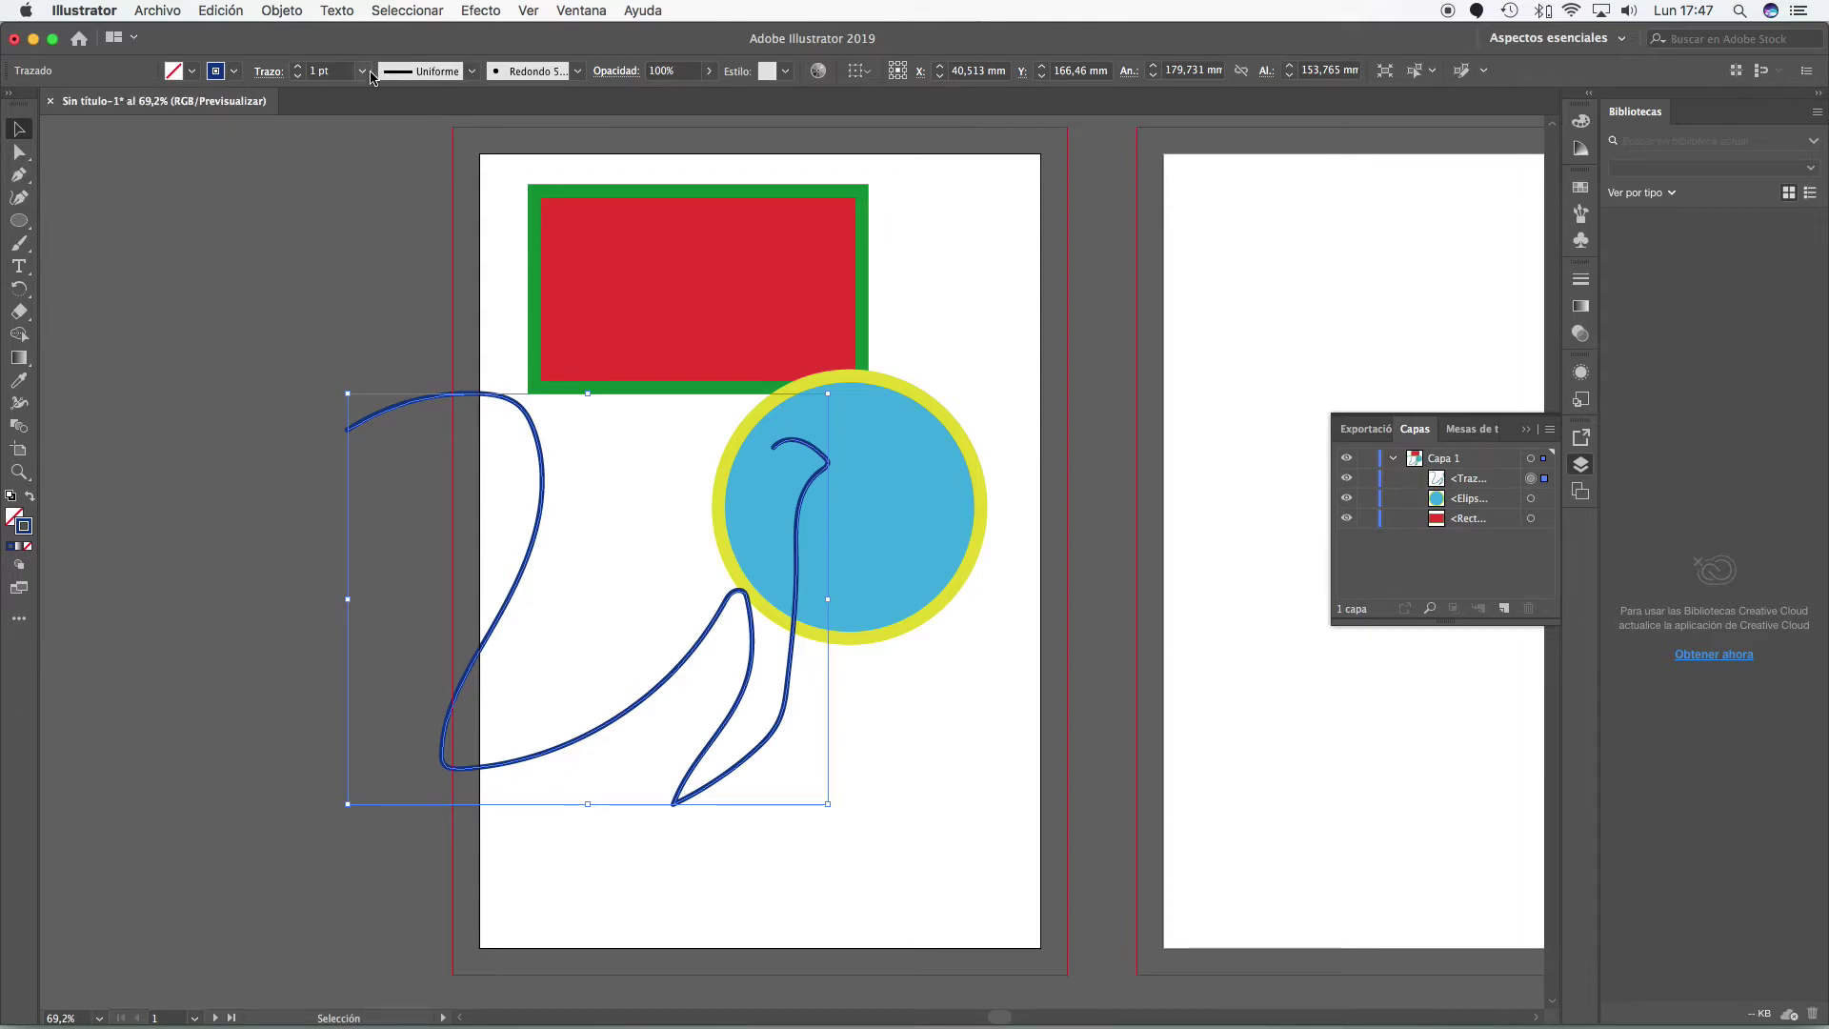
- Apply a variable width profile tapered at both ends to the freehand path and deselect it
{"action": "left_click", "coordinate": [472, 72]}
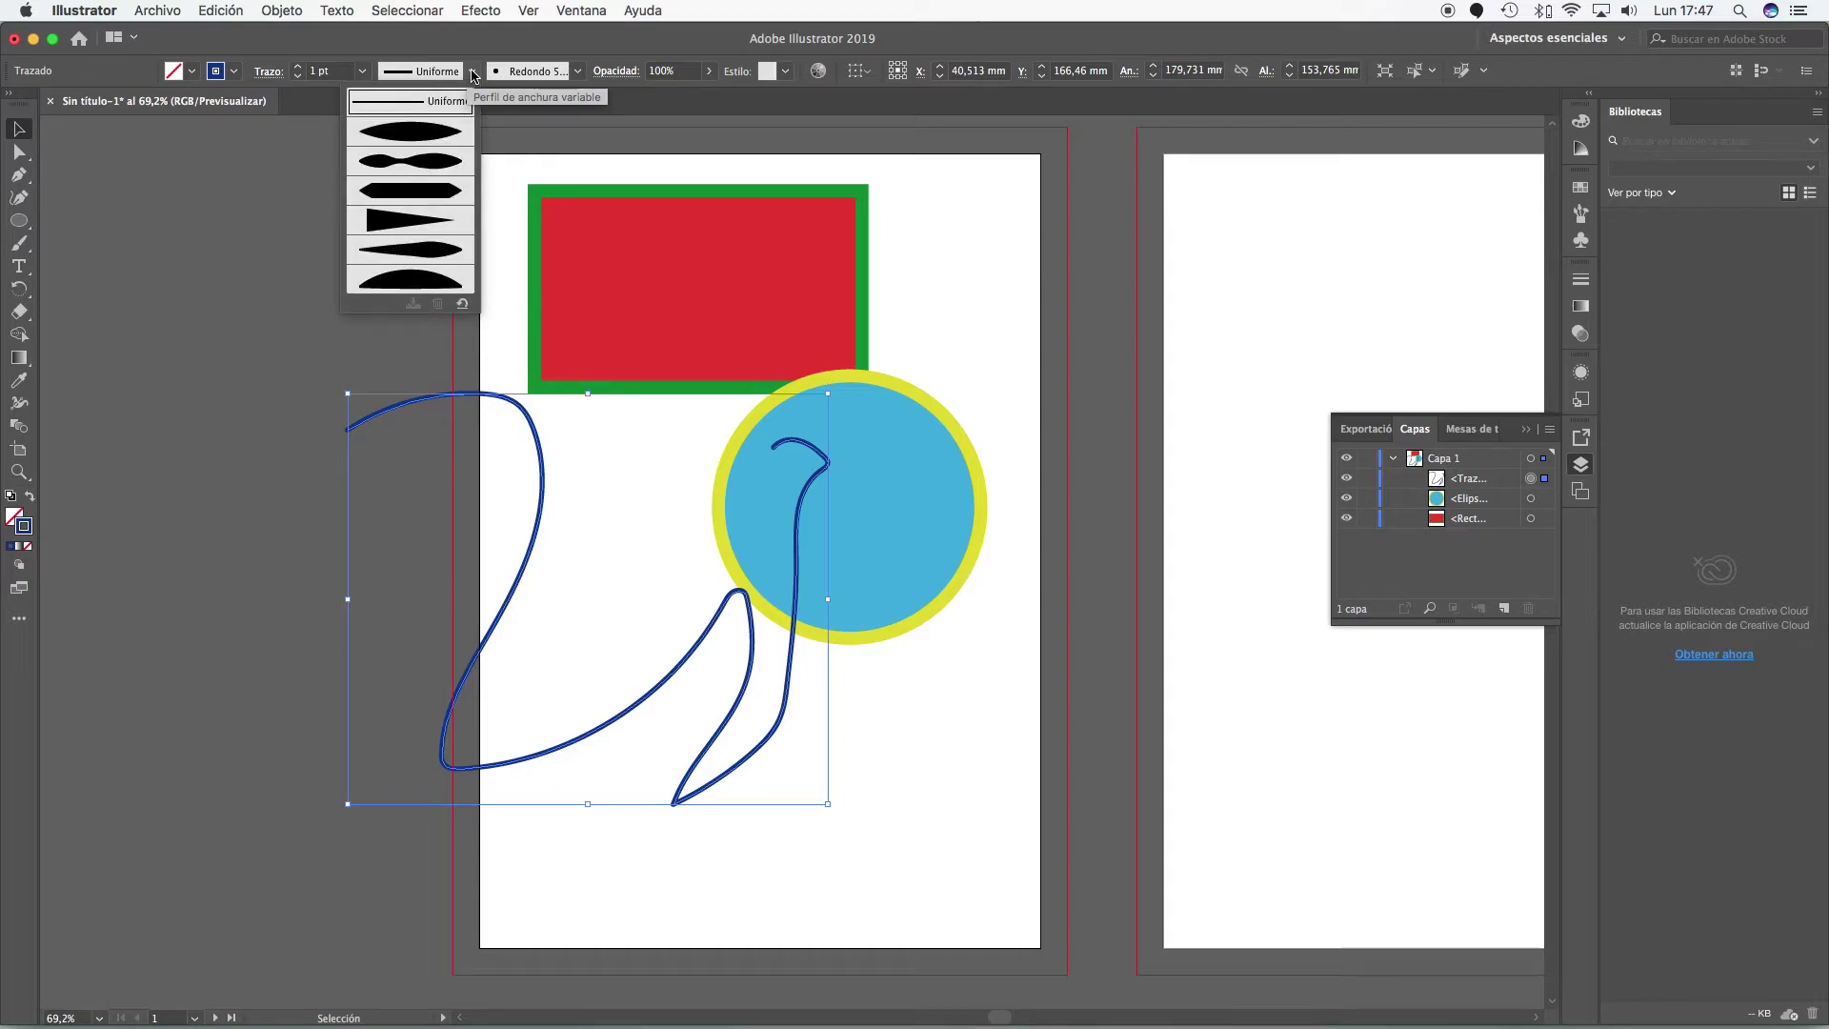
{"action": "left_click", "coordinate": [439, 257]}
{"action": "left_click", "coordinate": [352, 271]}
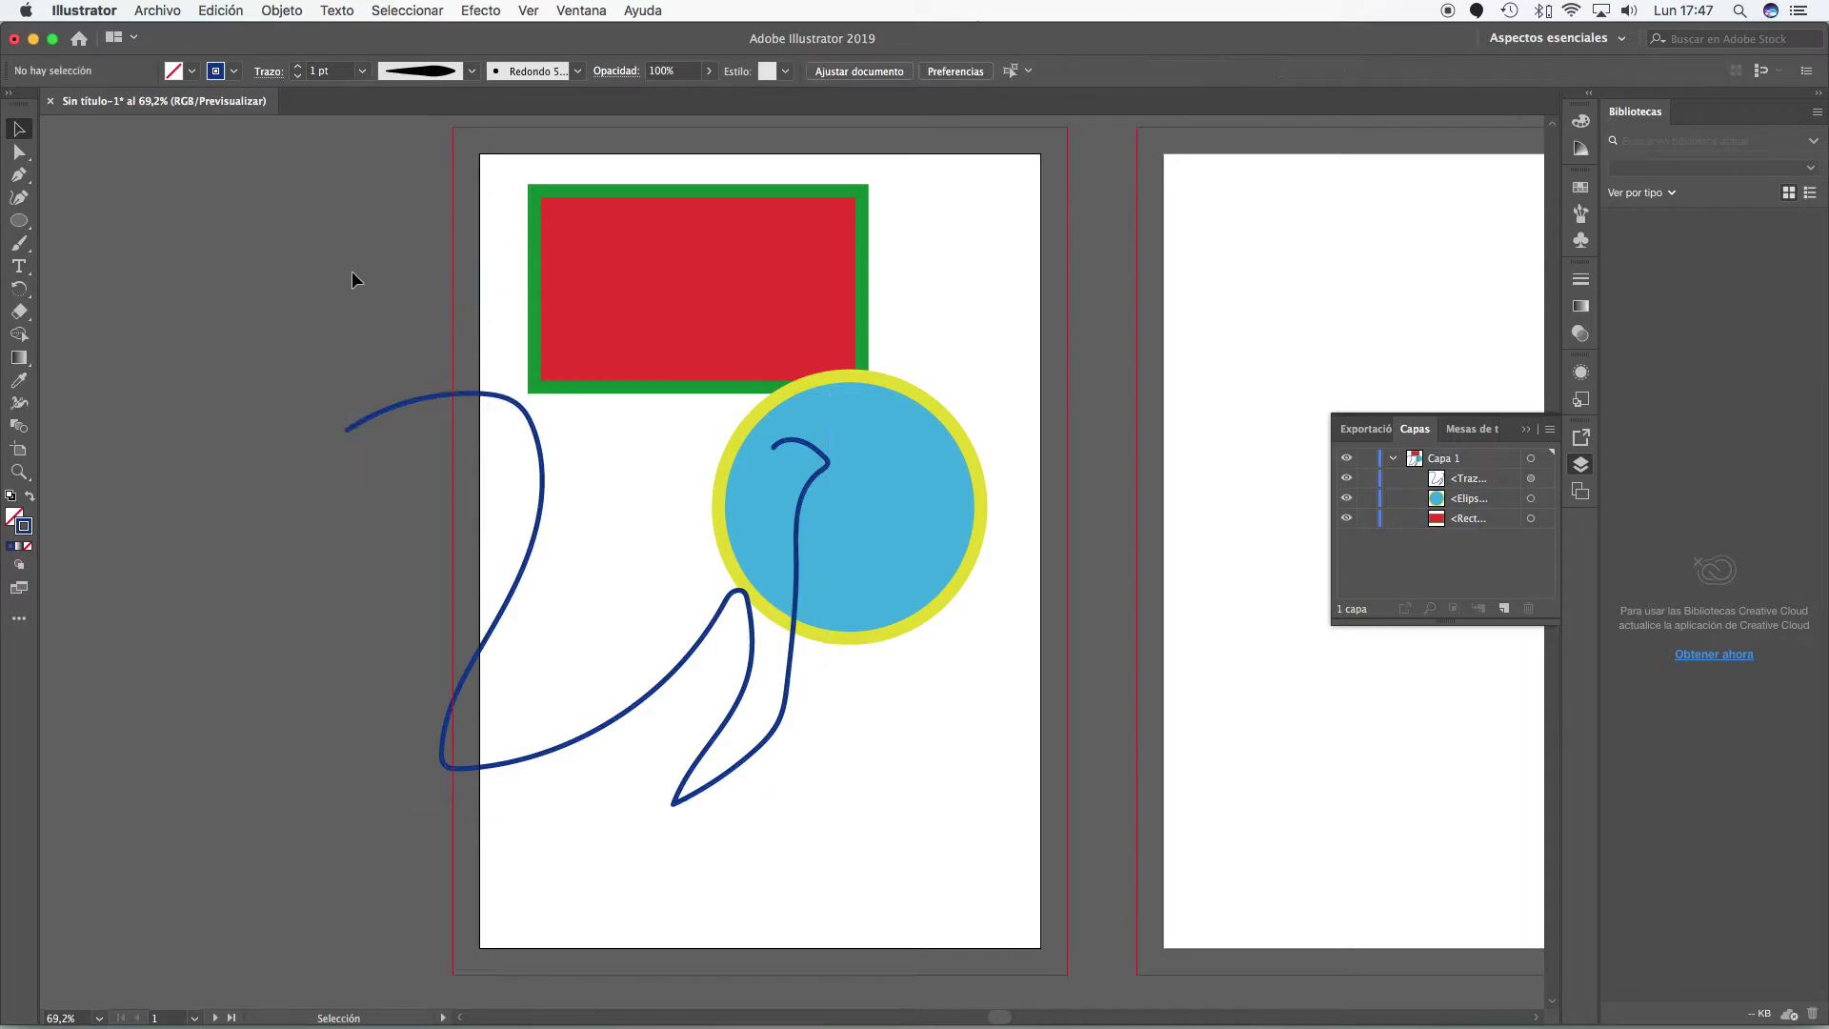
- Reselect the freehand path and apply the small oval (Ovalado) brush definition to it
{"action": "left_click", "coordinate": [536, 436]}
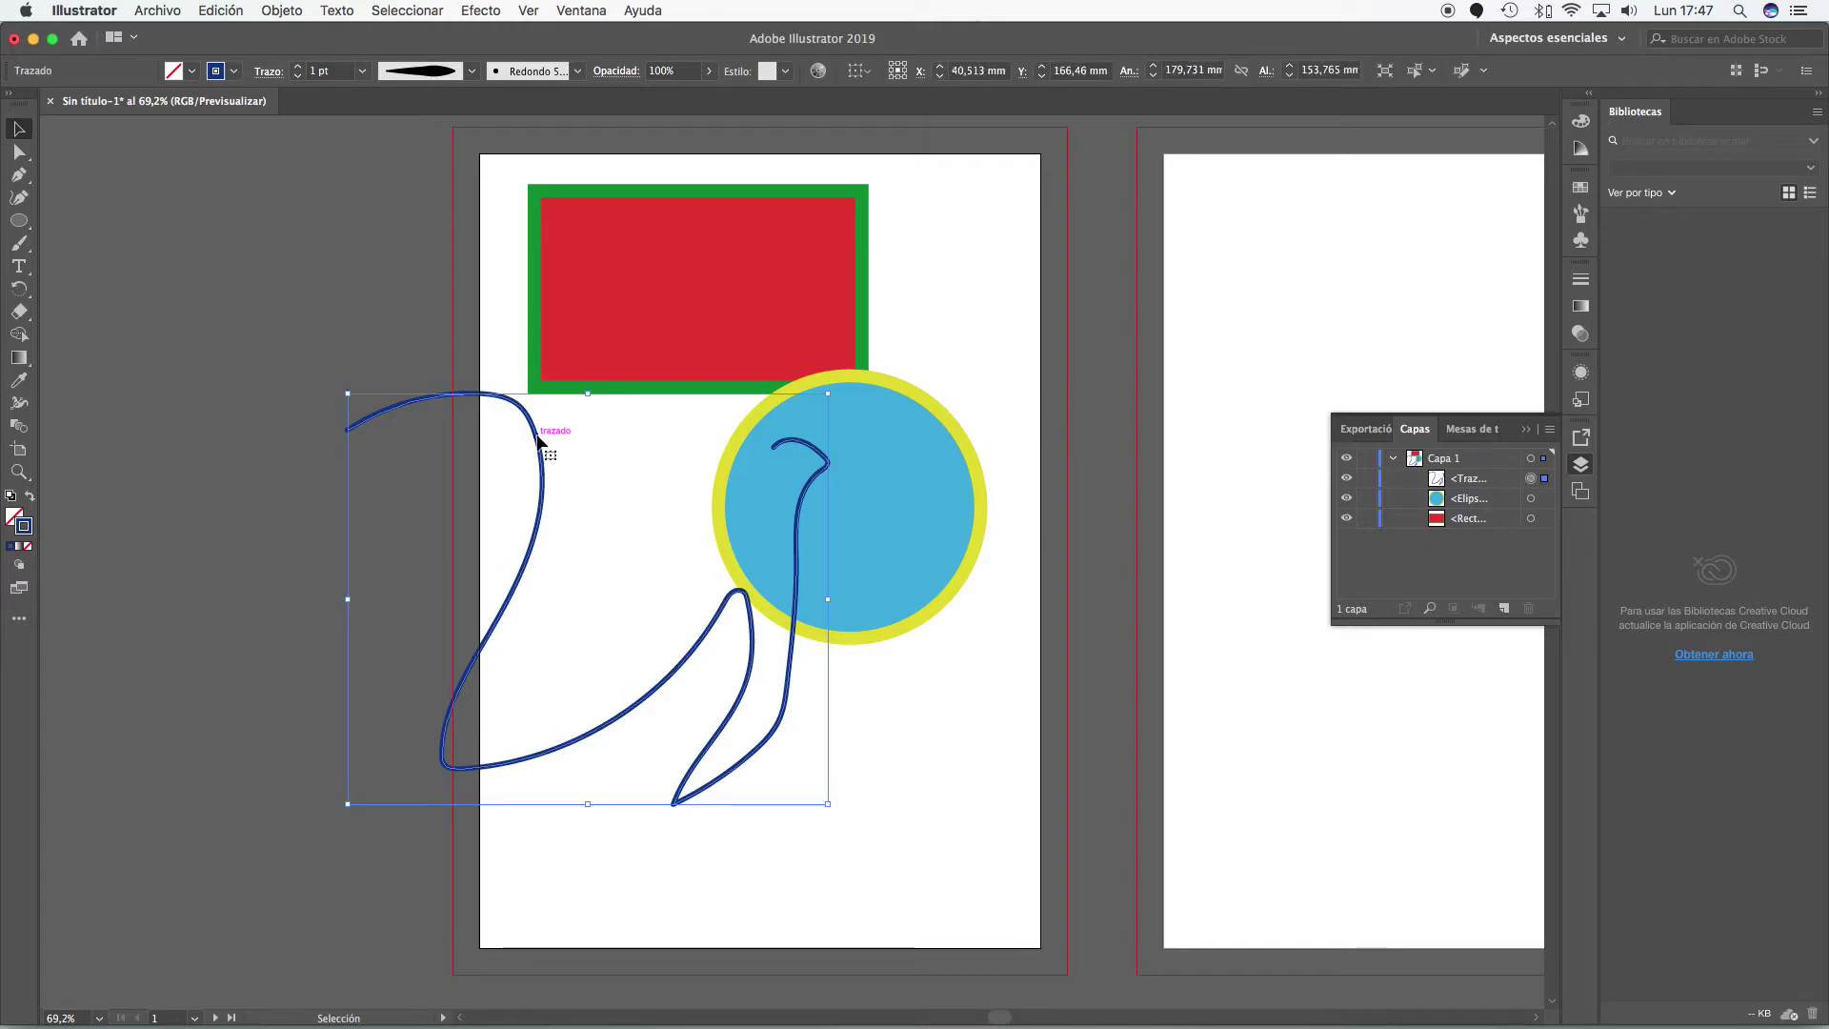
{"action": "left_click", "coordinate": [554, 75]}
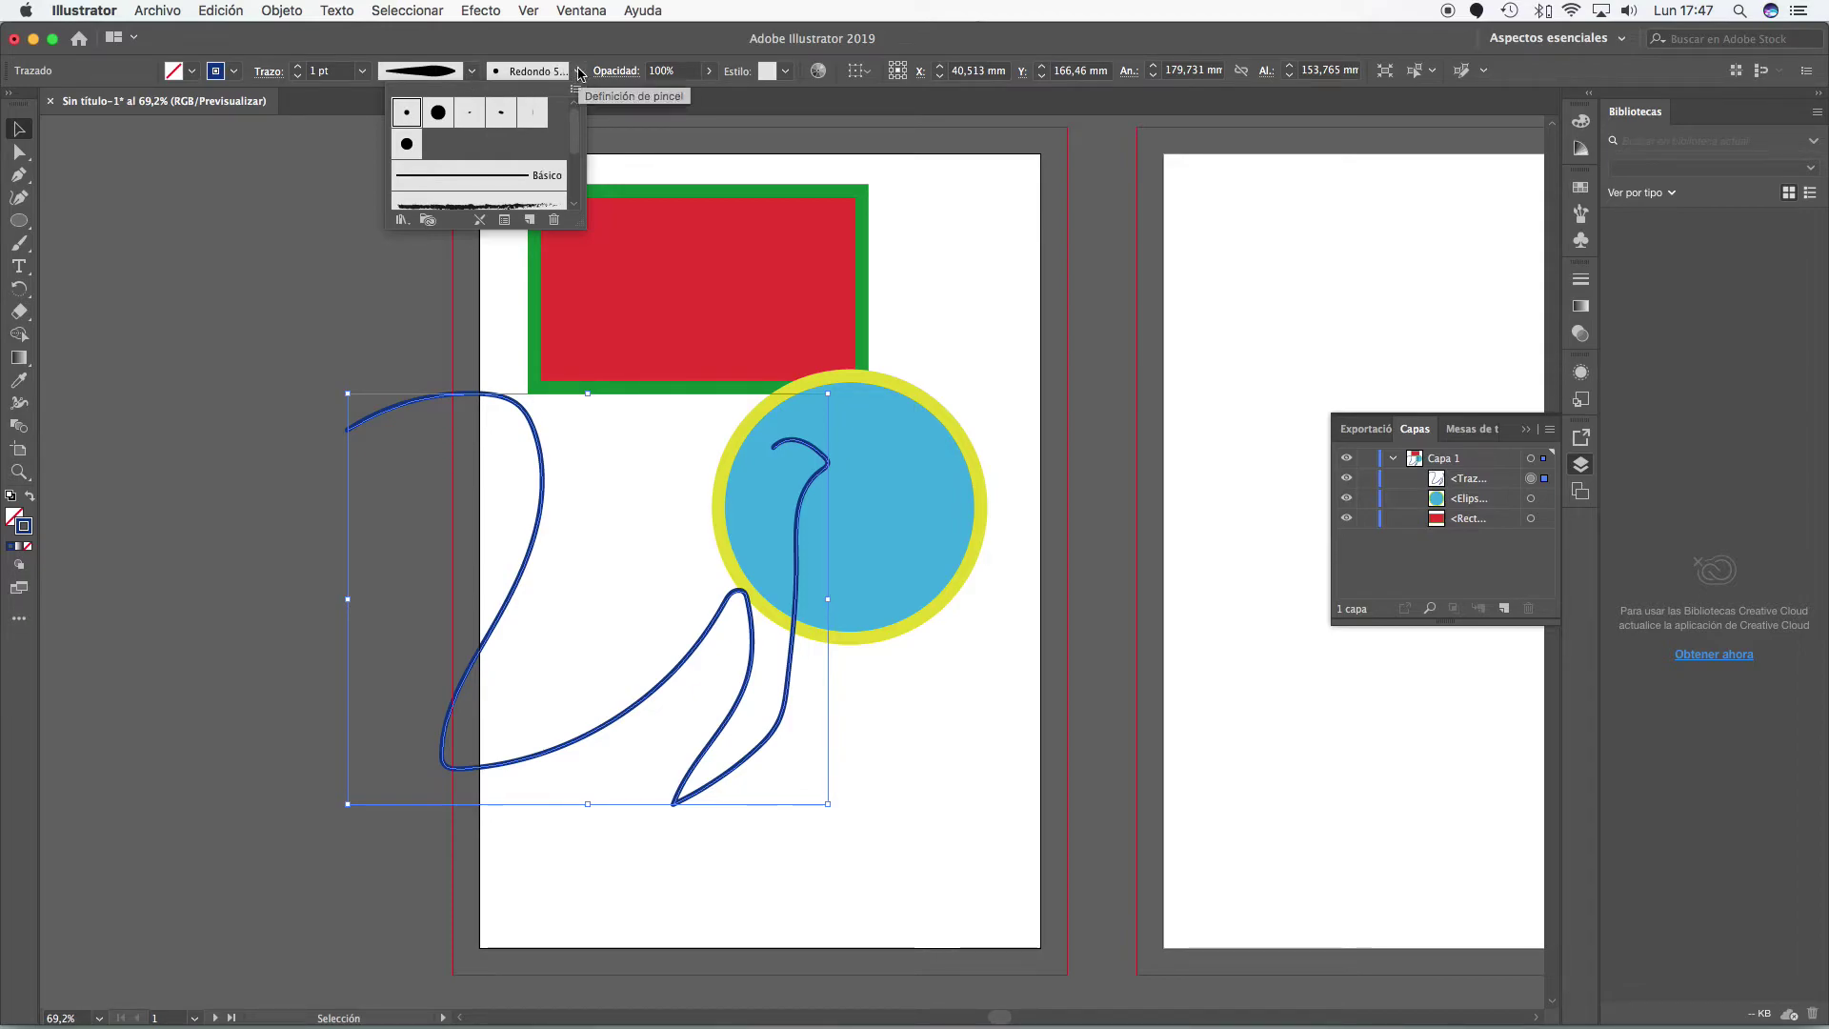
{"action": "mouse_move", "coordinate": [577, 118]}
{"action": "left_mouse_down"}
{"action": "mouse_move", "coordinate": [576, 174]}
{"action": "mouse_move", "coordinate": [575, 108]}
{"action": "left_mouse_up"}
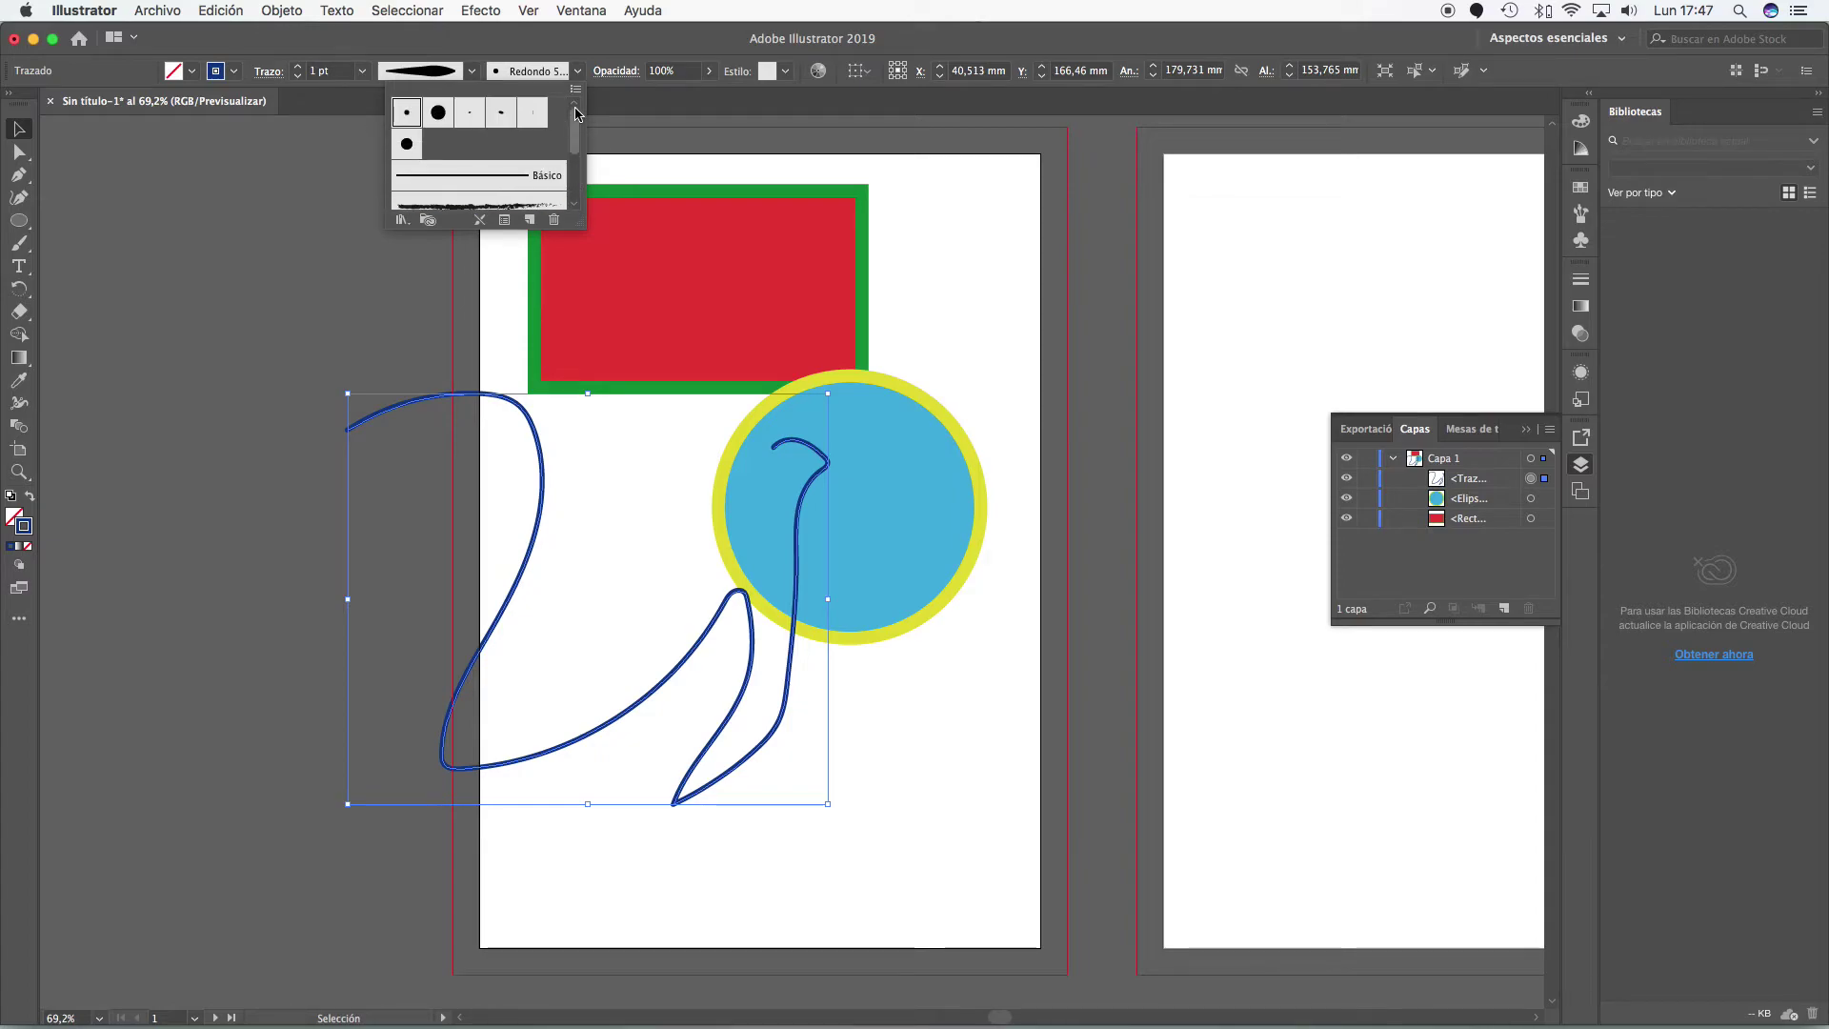
{"action": "left_click", "coordinate": [503, 114]}
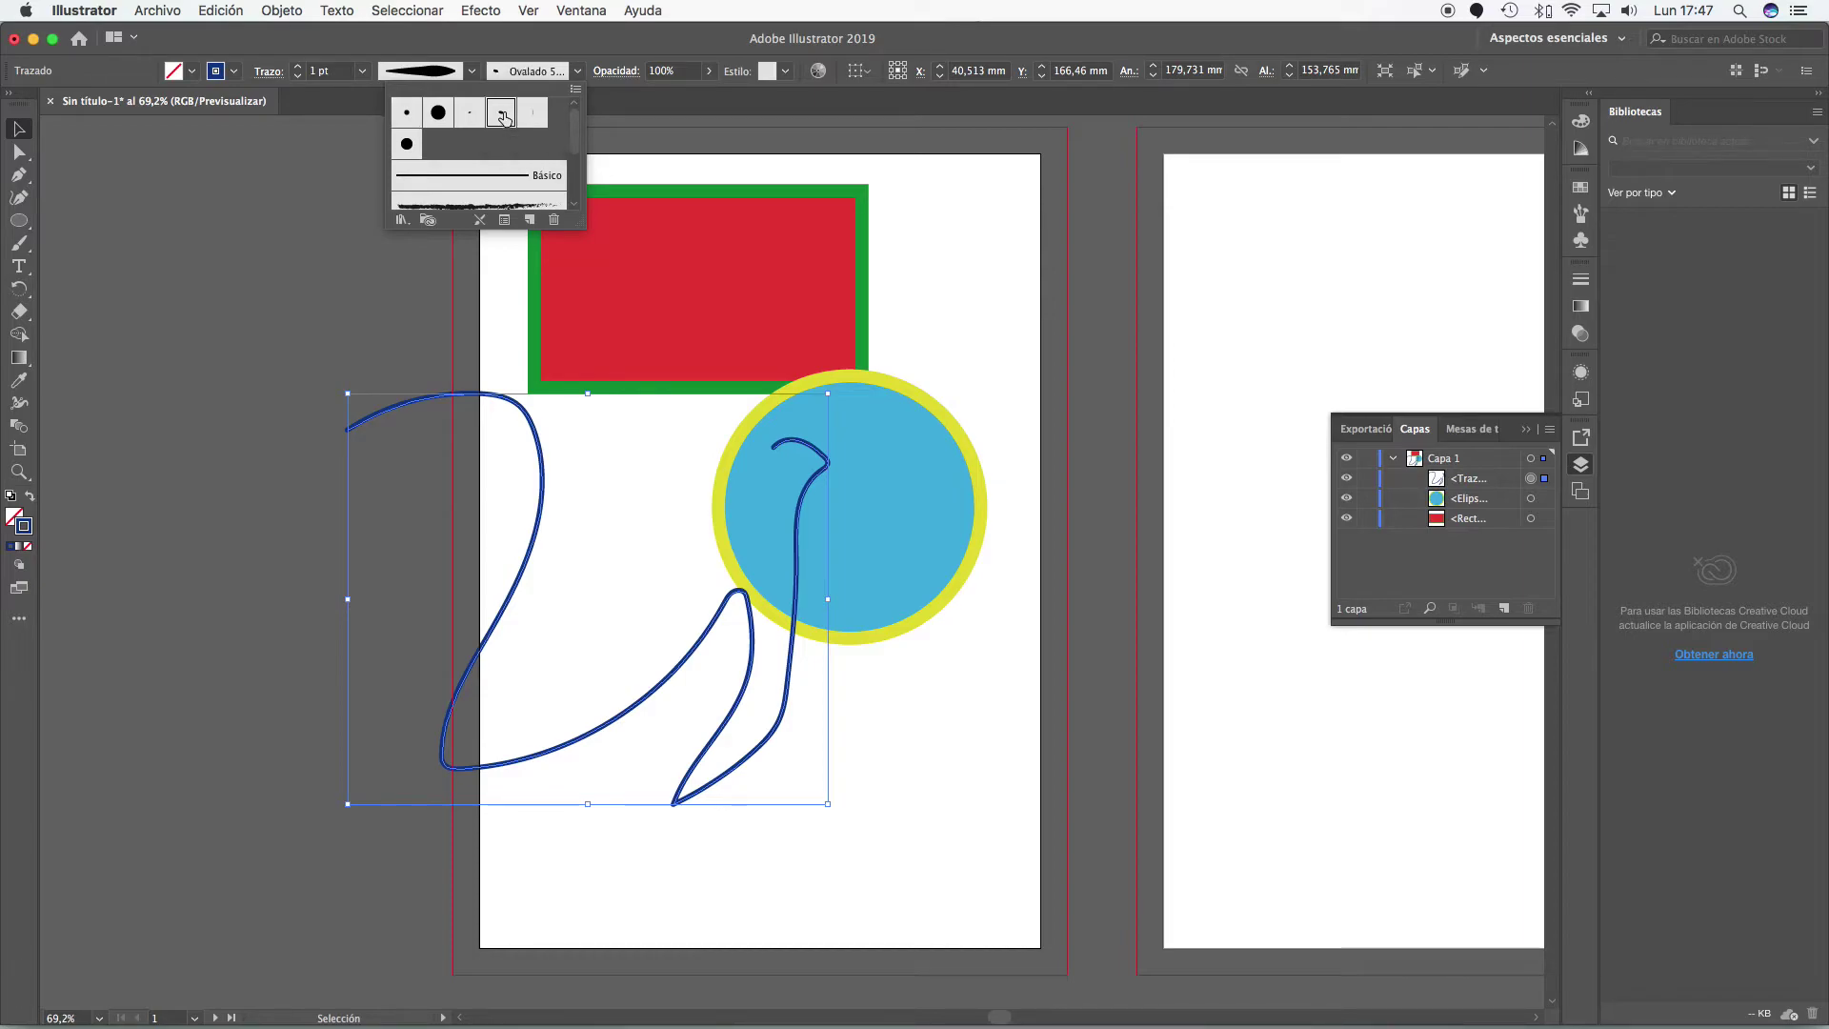
{"action": "left_click", "coordinate": [259, 516]}
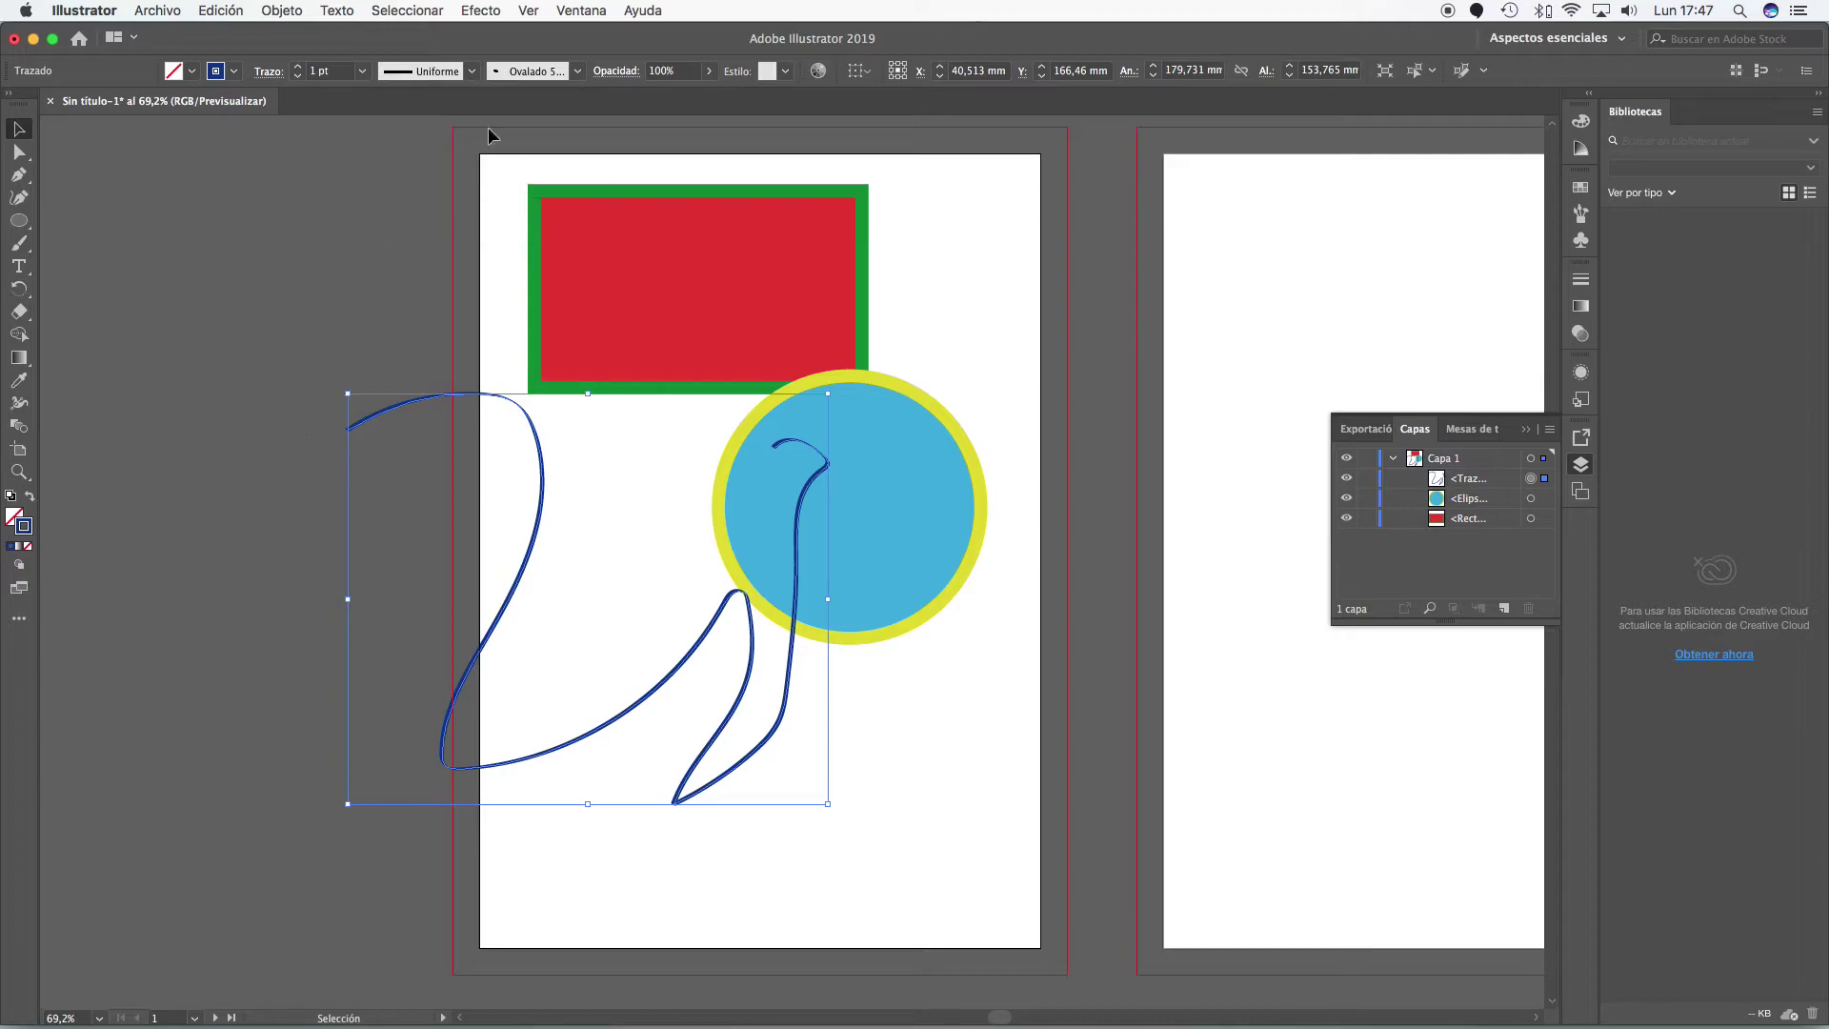
- Set the freehand path's stroke weight to 4 pt
{"action": "left_click", "coordinate": [298, 67]}
{"action": "left_click", "coordinate": [298, 68]}
{"action": "left_click", "coordinate": [298, 68]}
{"action": "left_click", "coordinate": [298, 67]}
{"action": "left_click", "coordinate": [298, 75]}
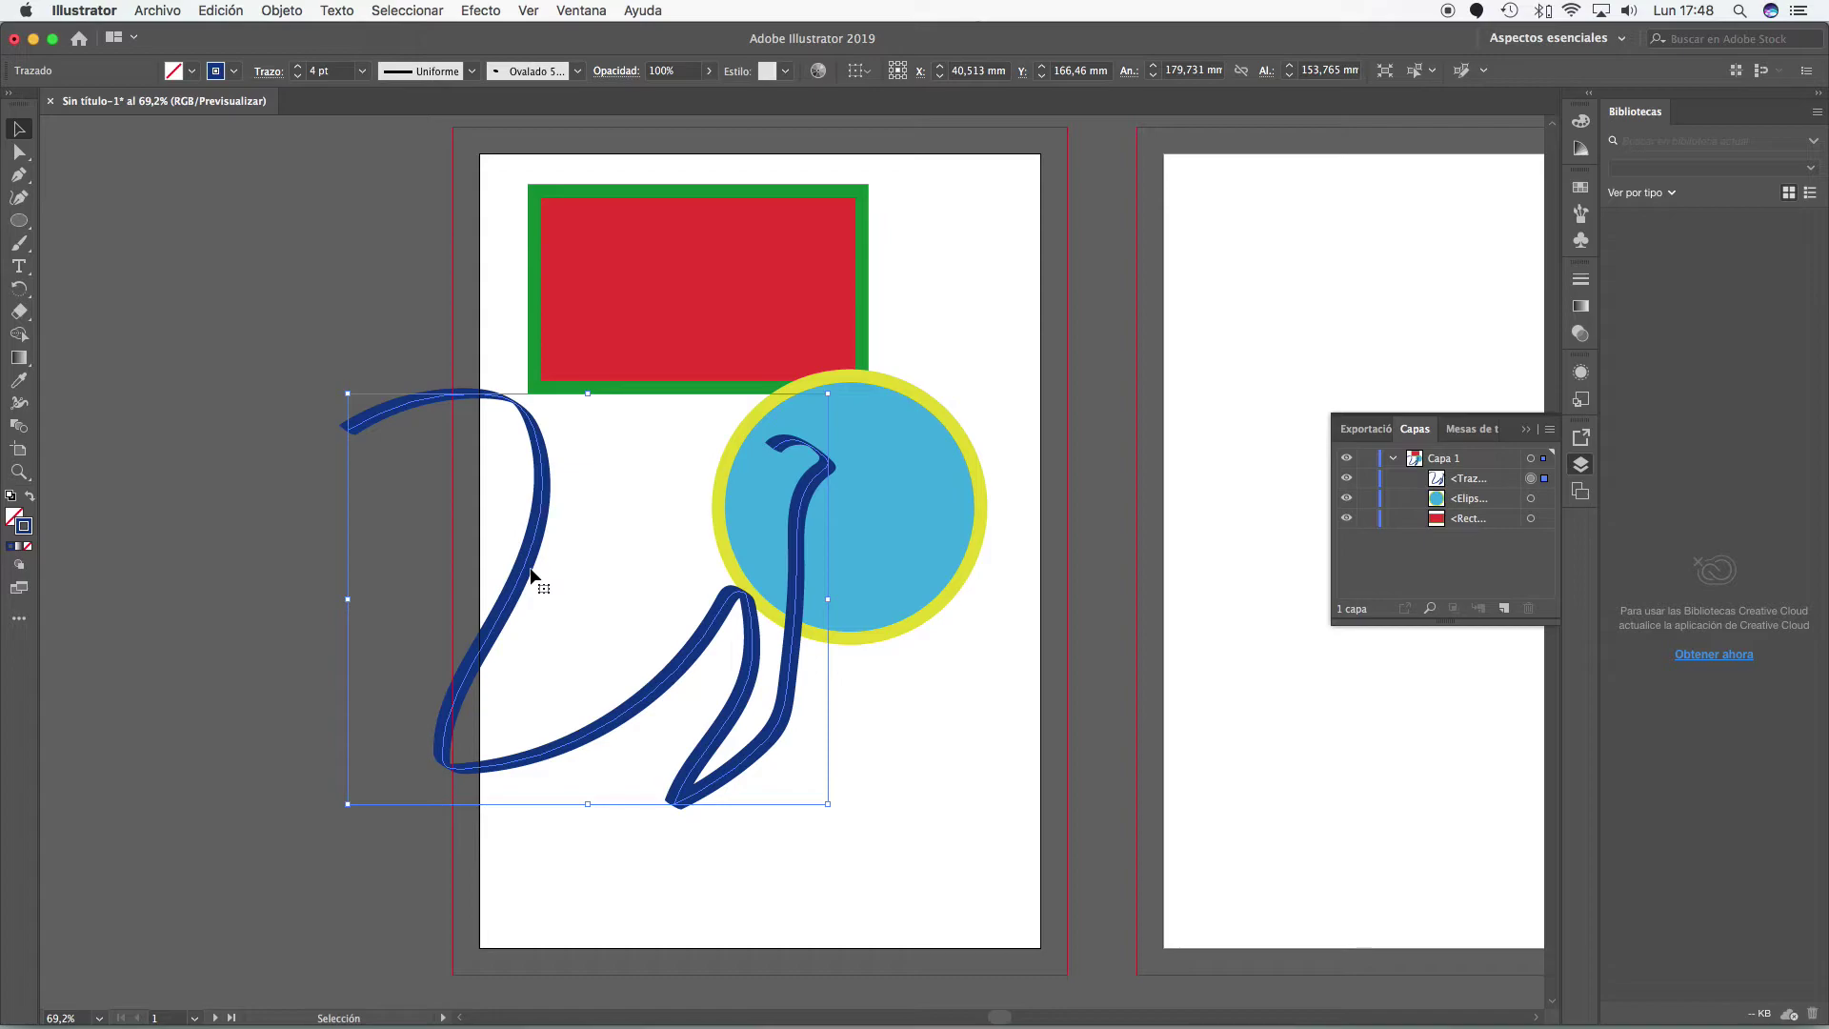
- Try the round, oval, charcoal and Básico brush definitions on the freehand path
{"action": "left_click", "coordinate": [577, 70]}
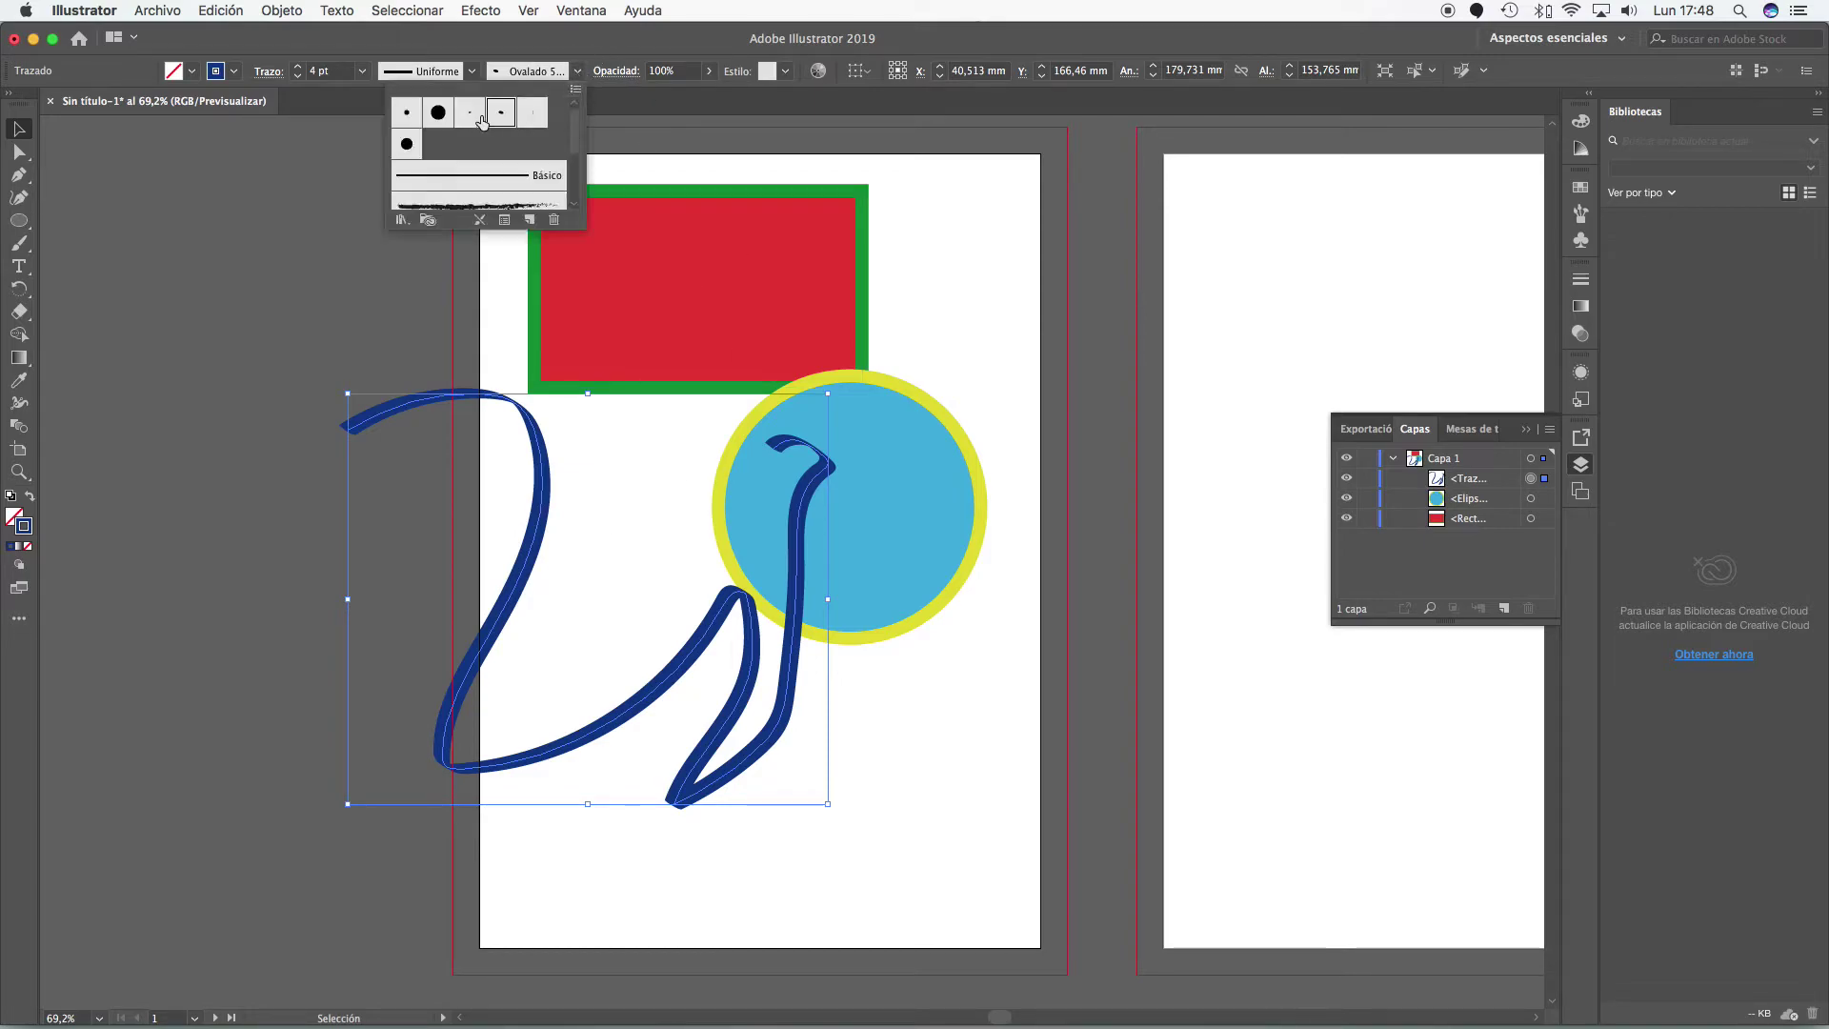
{"action": "left_click", "coordinate": [411, 115]}
{"action": "left_click", "coordinate": [501, 113]}
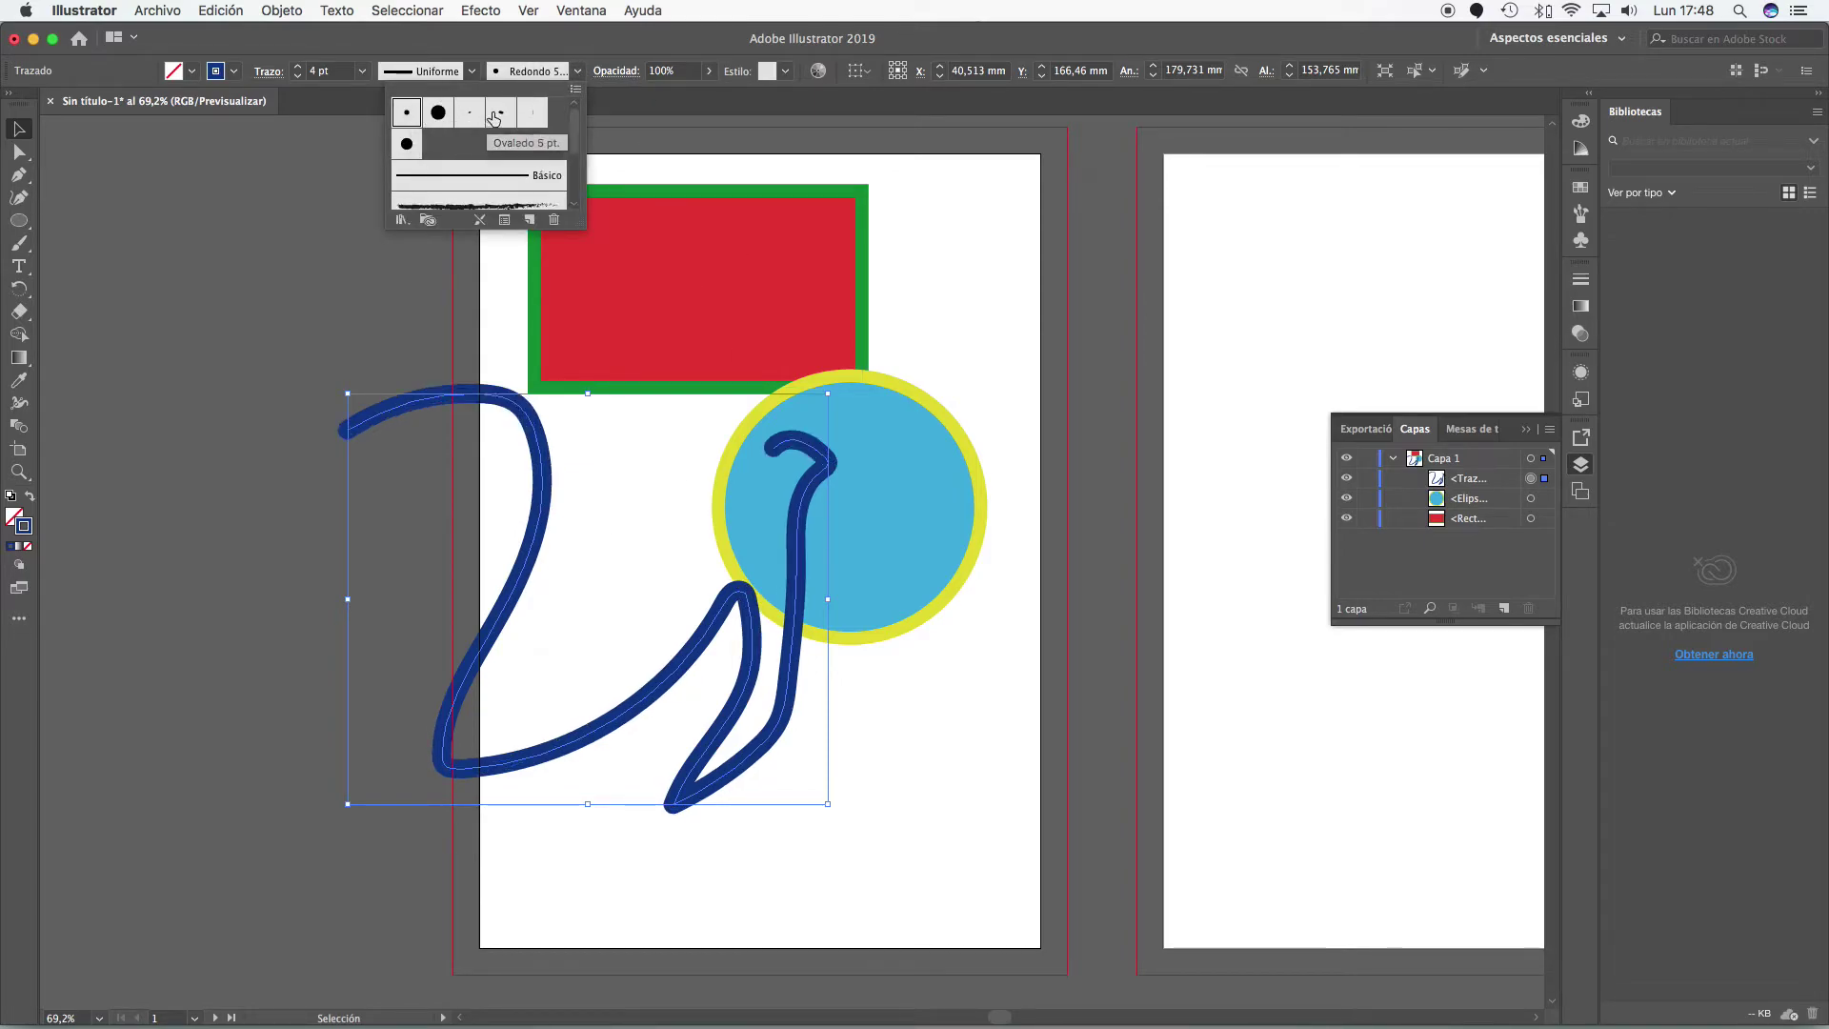
{"action": "left_click", "coordinate": [541, 115]}
{"action": "left_click", "coordinate": [534, 200]}
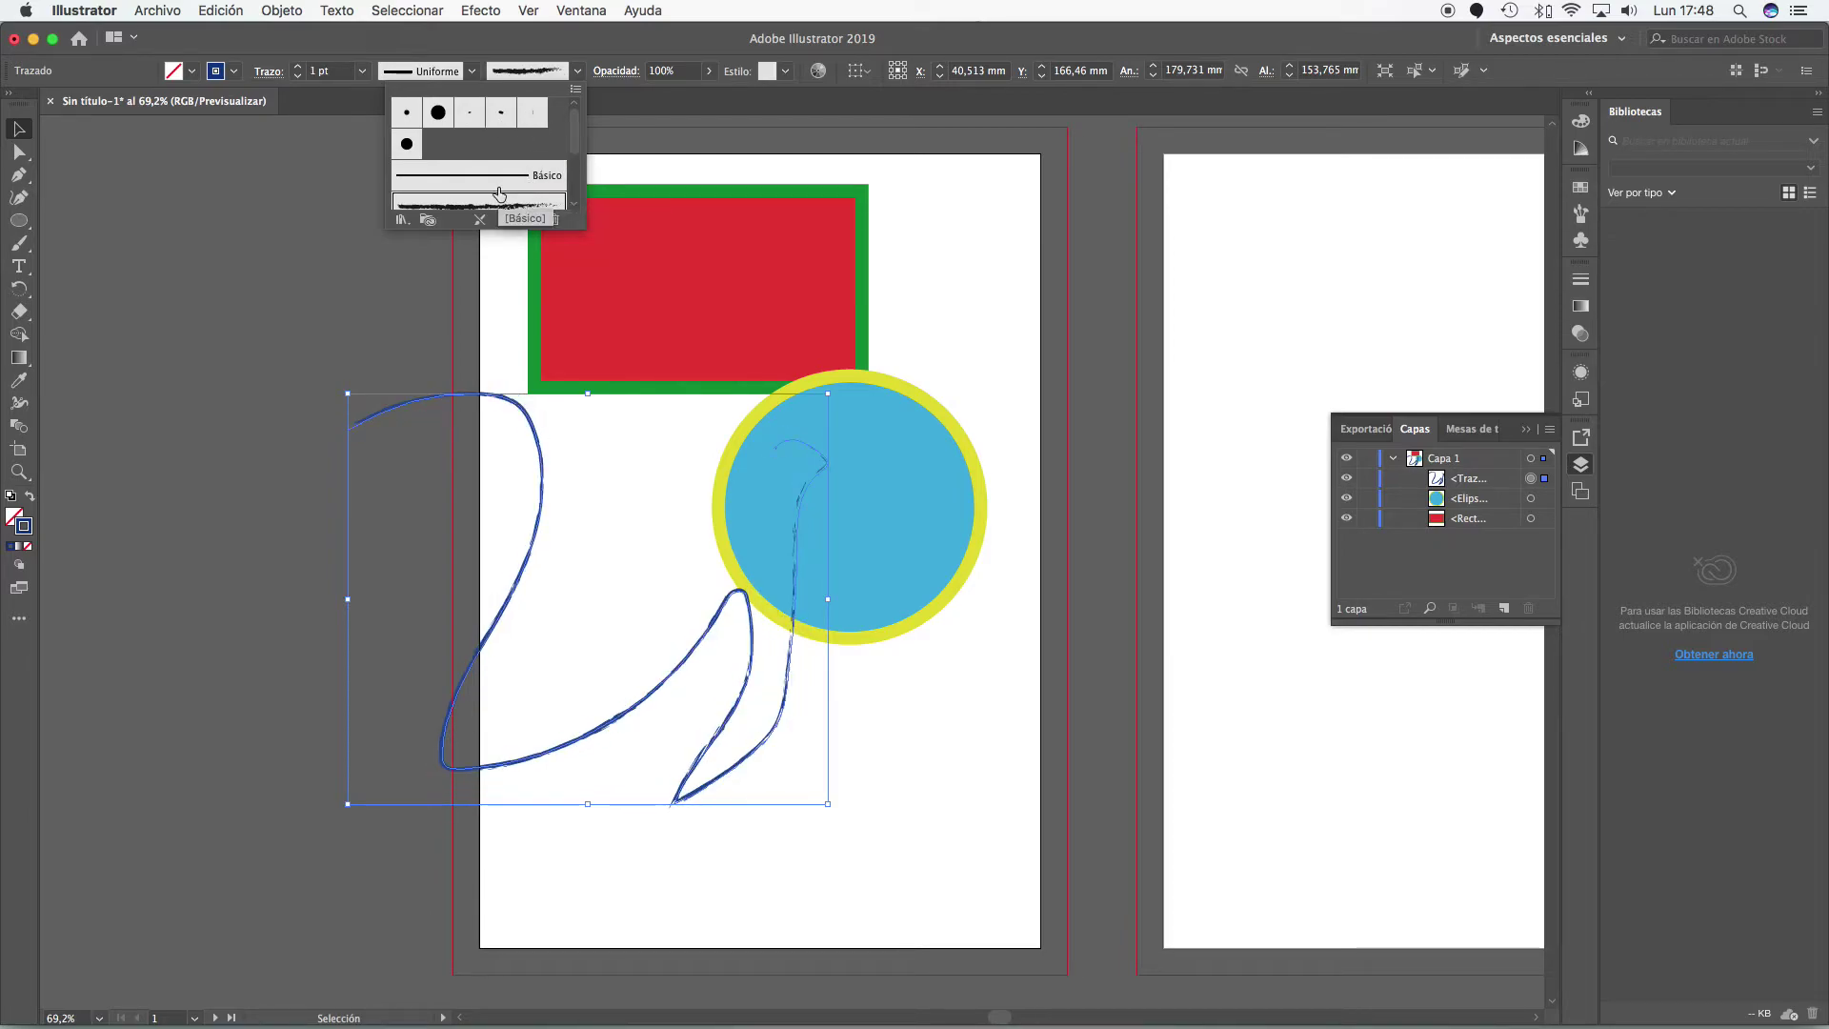
{"action": "left_click", "coordinate": [499, 176]}
- Apply the 6,00 bristle brush definition to the freehand path
{"action": "scroll", "coordinate": [570, 170], "scroll_direction": "down", "scroll_amount": 3}
{"action": "left_click", "coordinate": [518, 141]}
{"action": "left_click", "coordinate": [518, 160]}
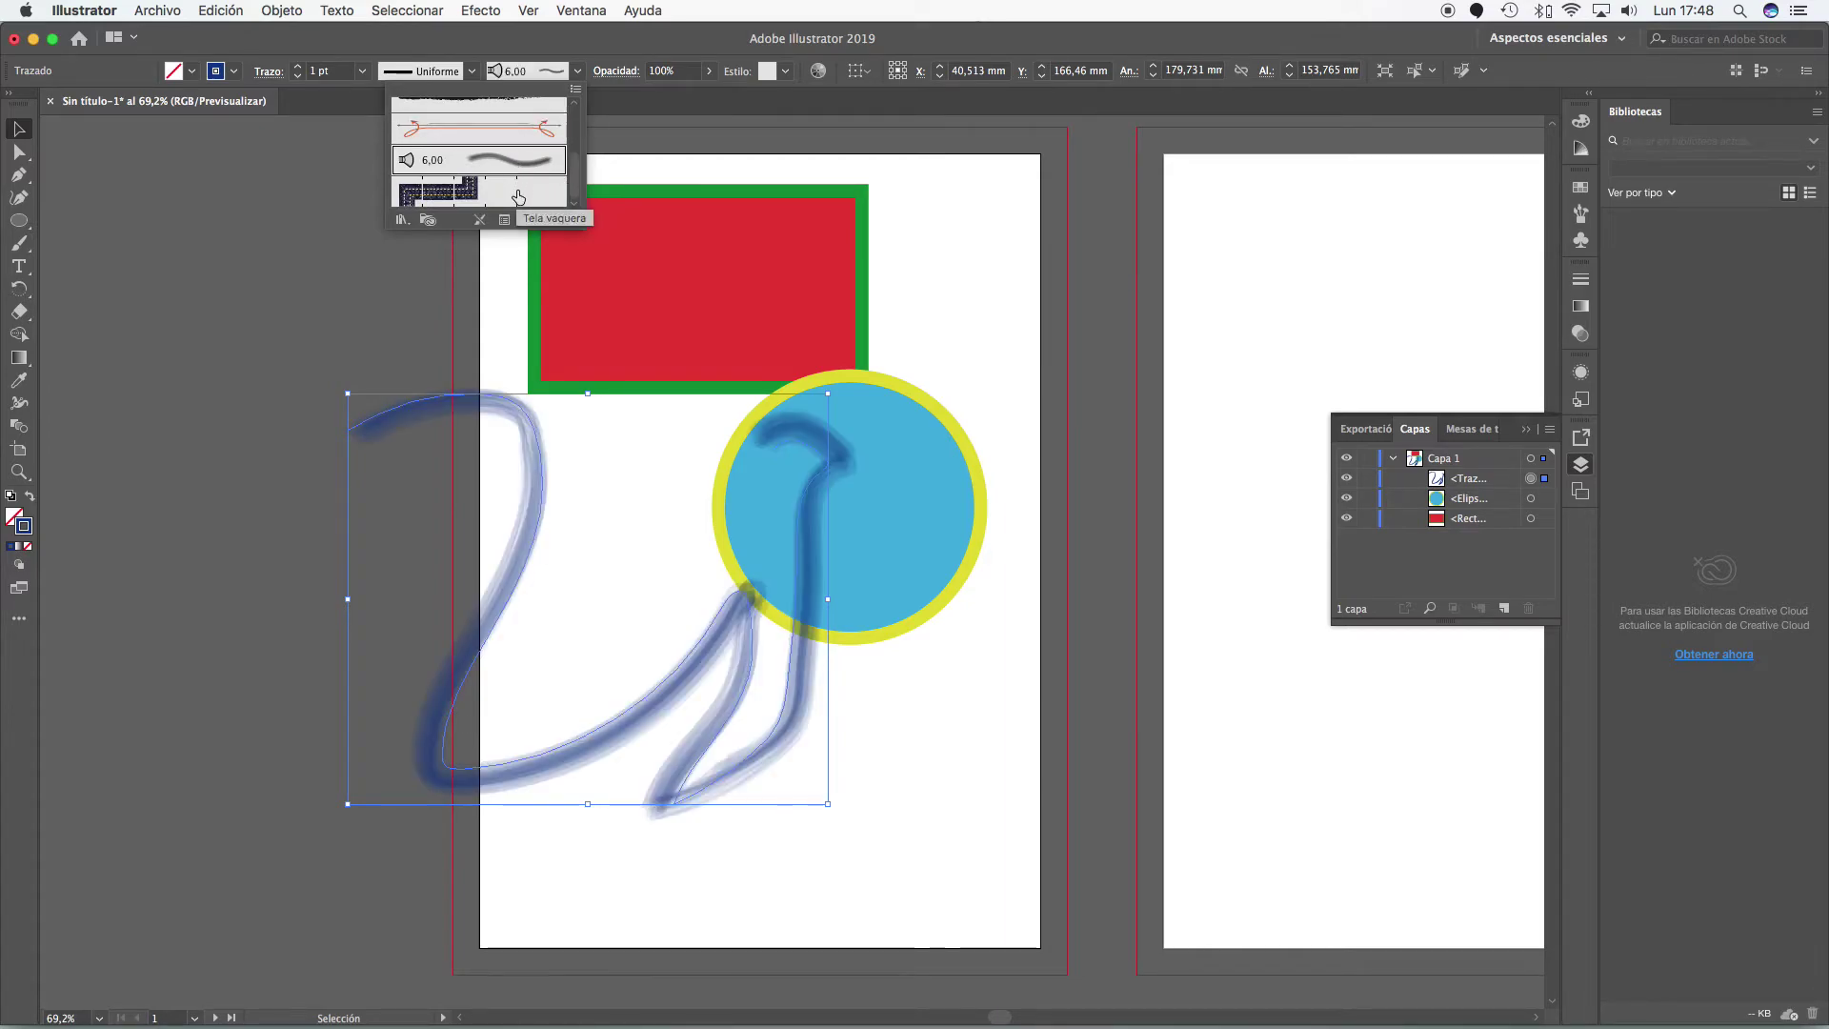
{"action": "left_click", "coordinate": [19, 507]}
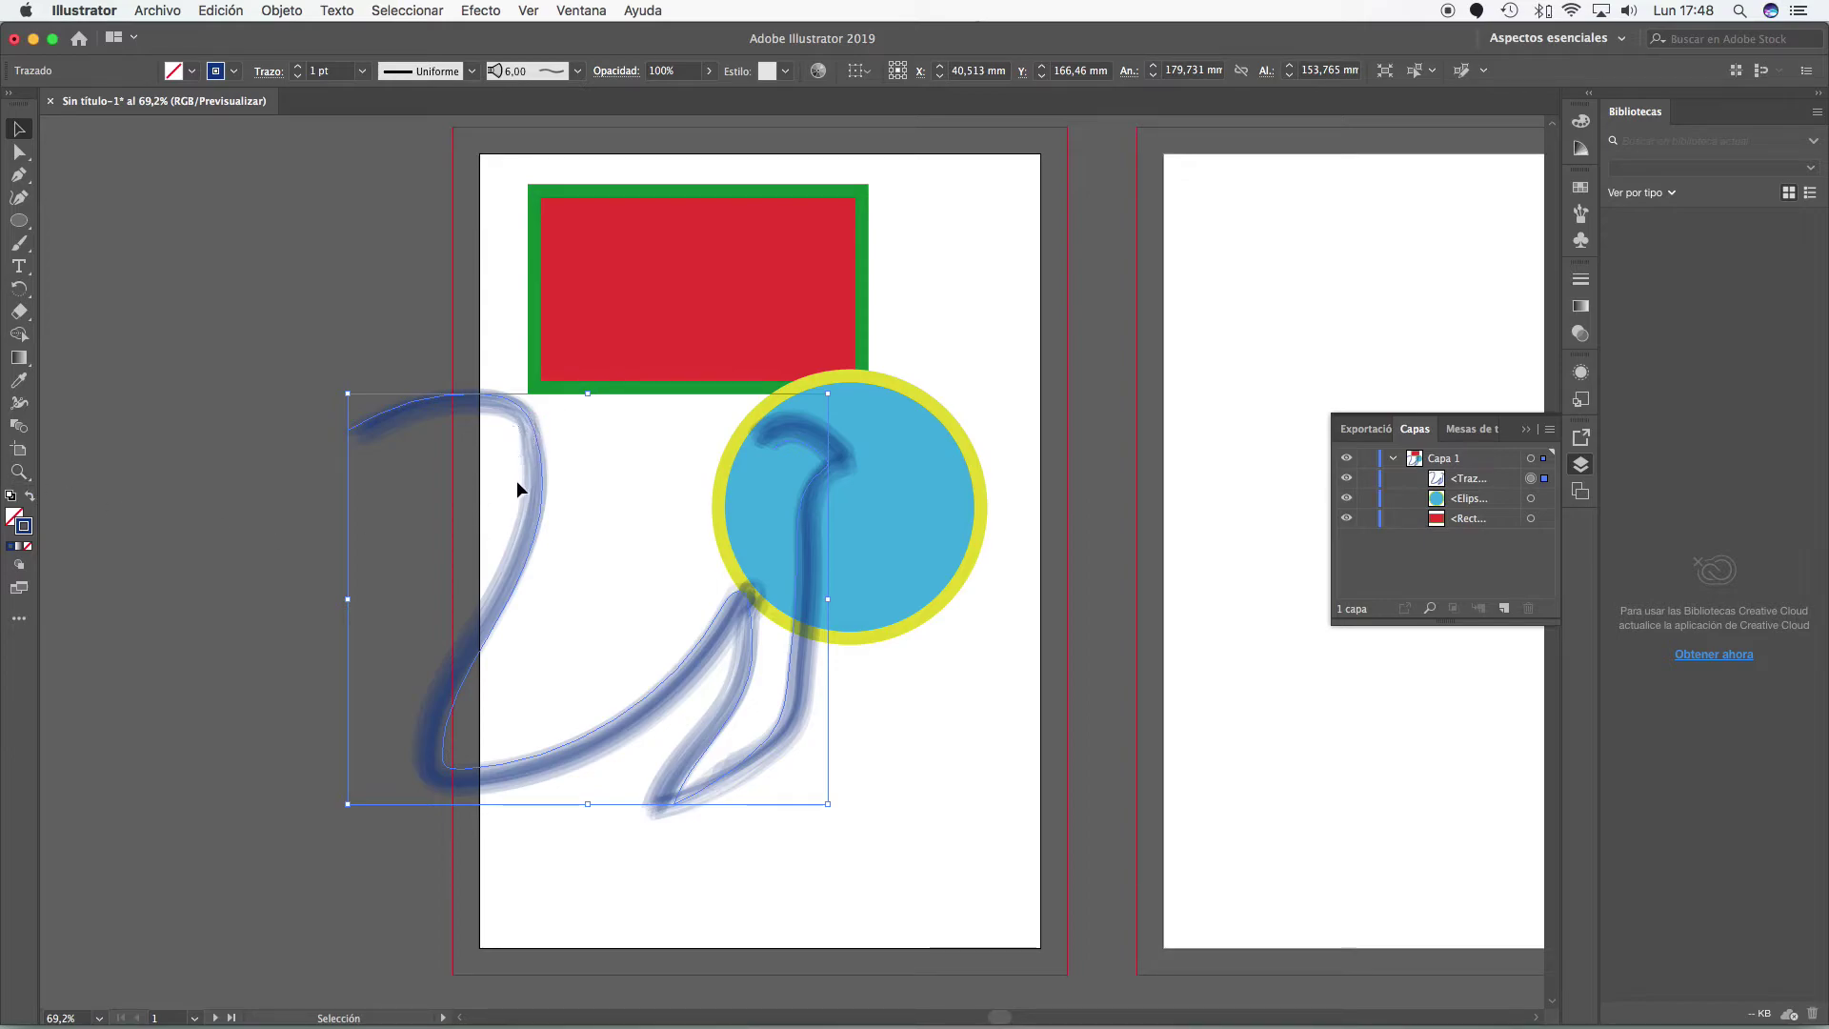
- Examine the bristle texture of the brush stroke up close and return to the 100% view
{"action": "left_click", "coordinate": [19, 470]}
{"action": "left_click_drag", "start_coordinate": [506, 439], "coordinate": [591, 525]}
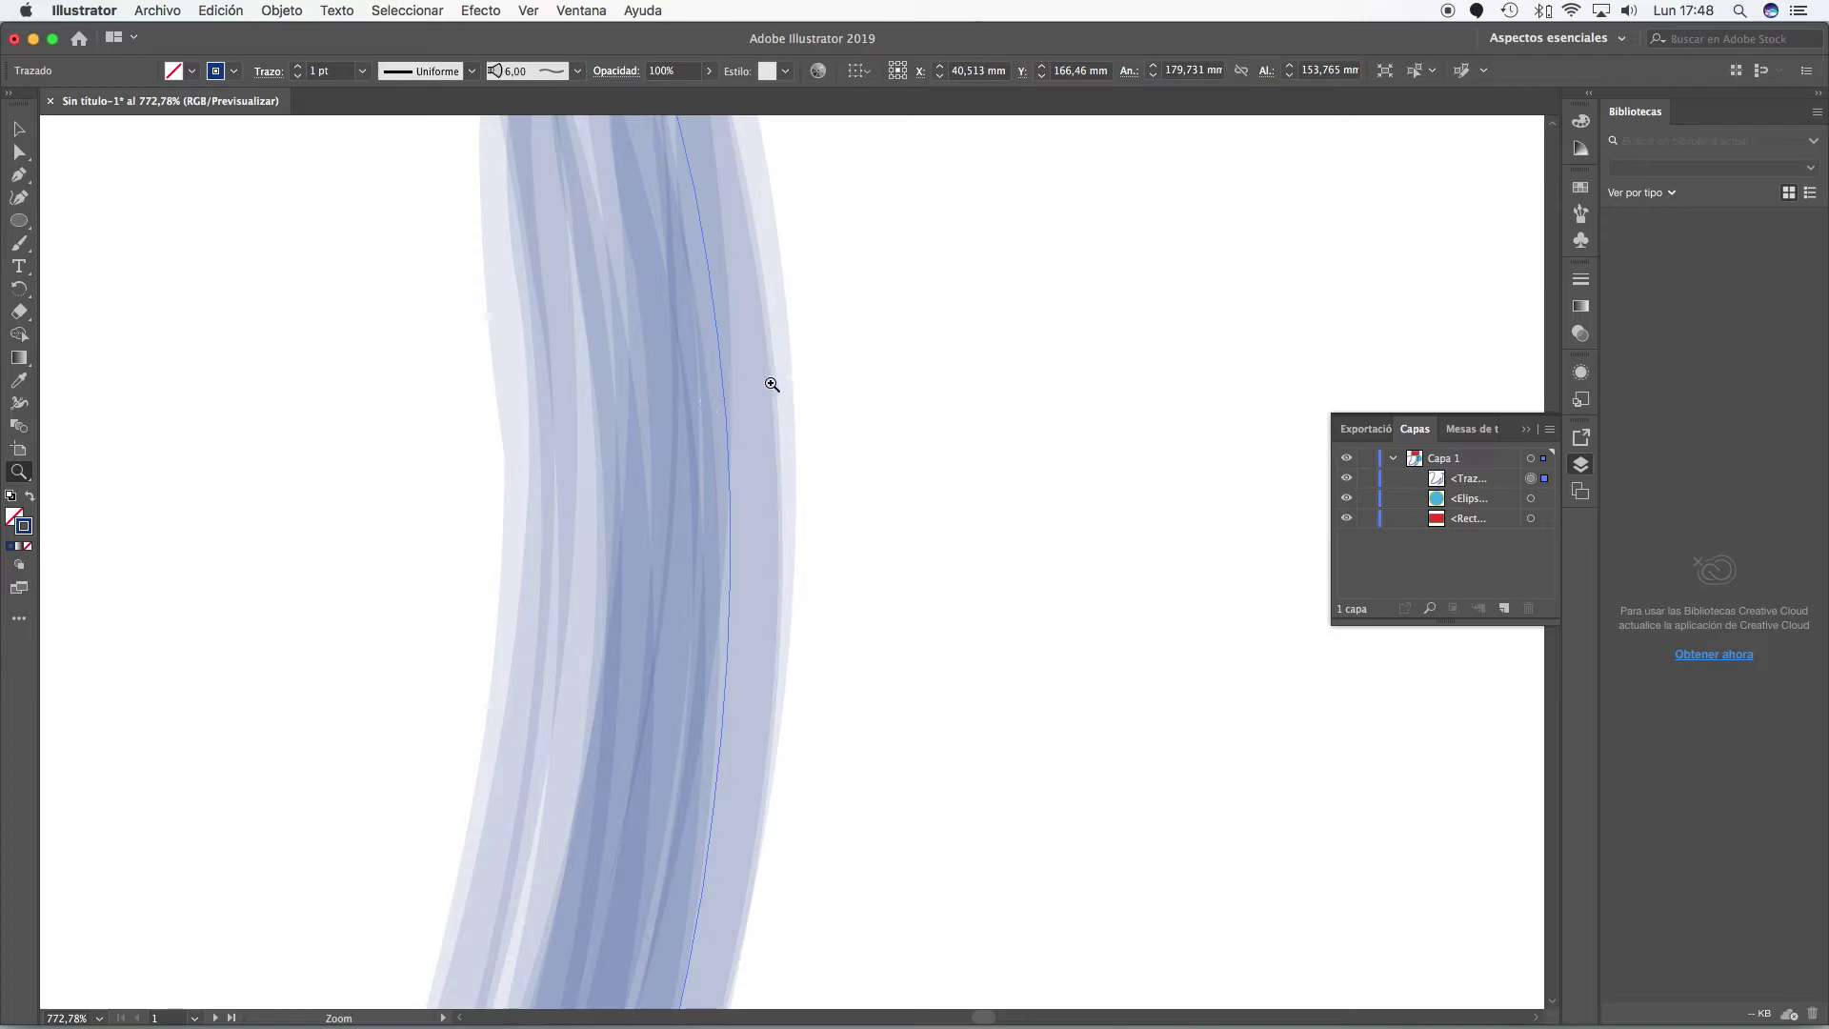
{"action": "key", "text": "super+1"}
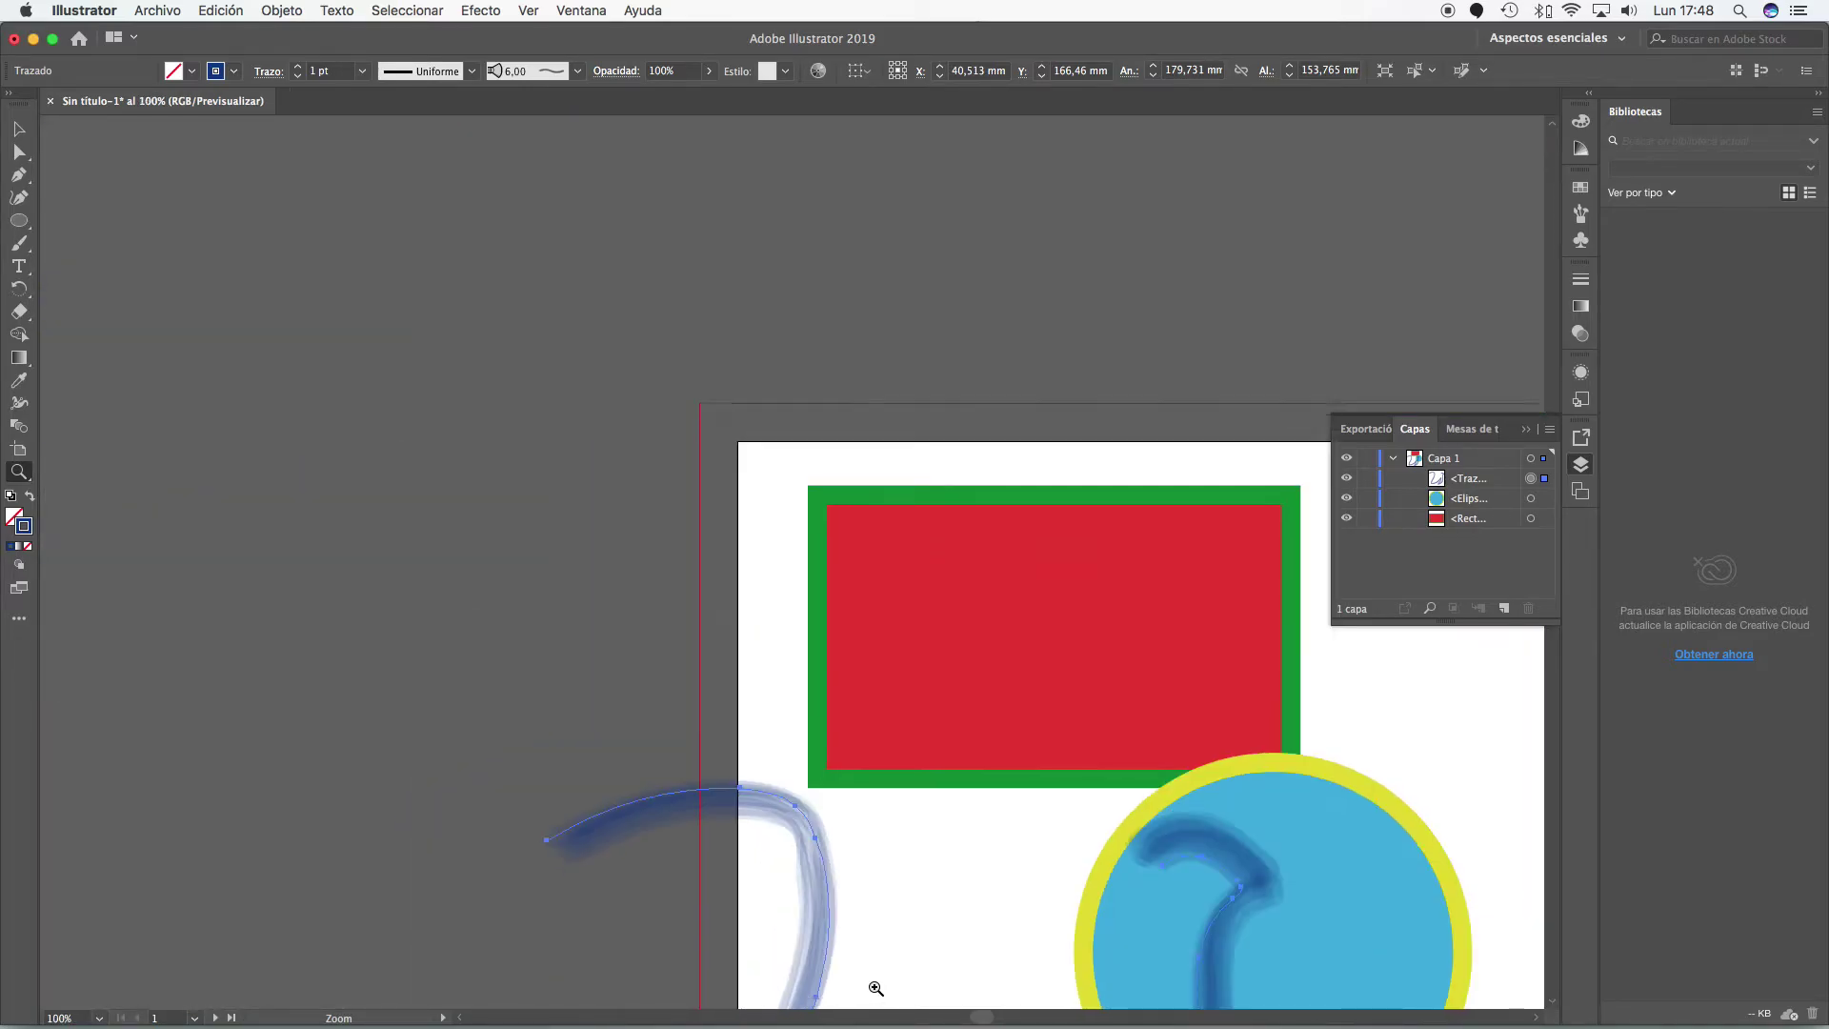
{"action": "scroll", "coordinate": [877, 988], "scroll_direction": "down", "scroll_amount": 3}
{"action": "scroll", "coordinate": [877, 988], "scroll_direction": "down", "scroll_amount": 8}
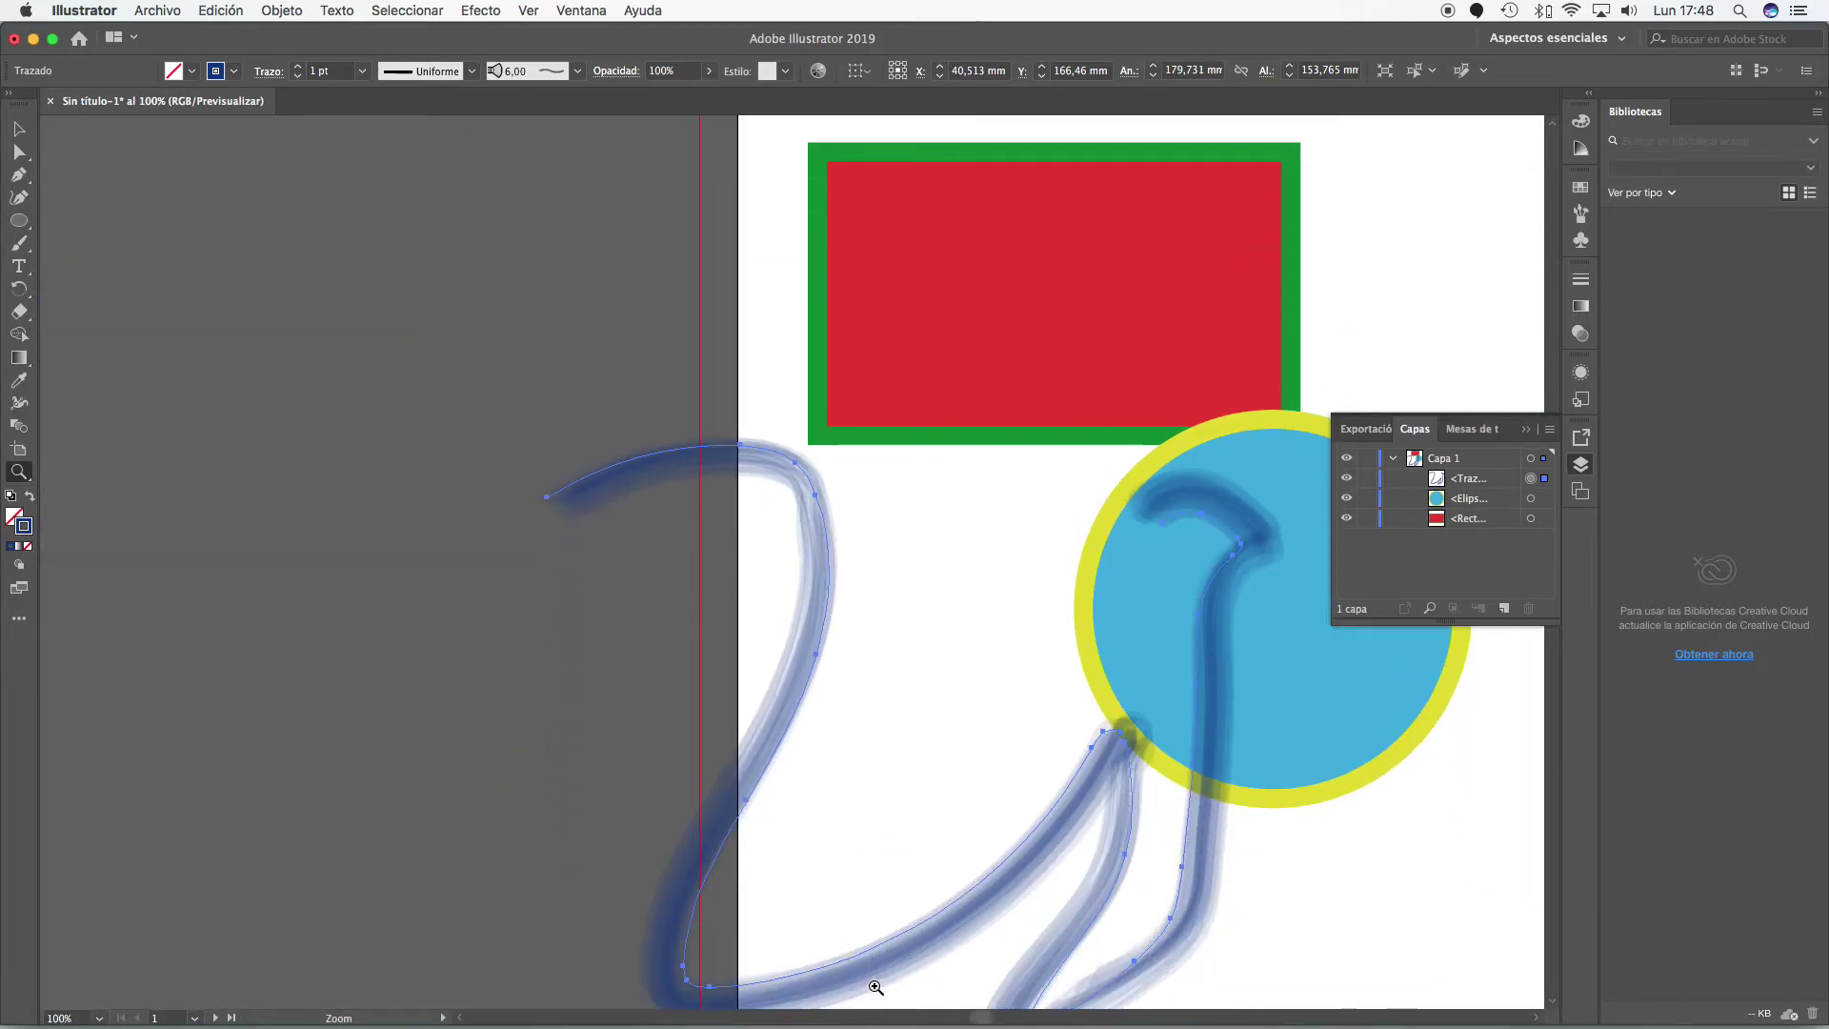
- Compare how the freehand path appears with the Curvature, Selection and Direct Selection tools, deselecting and reselecting it
{"action": "left_click", "coordinate": [19, 198]}
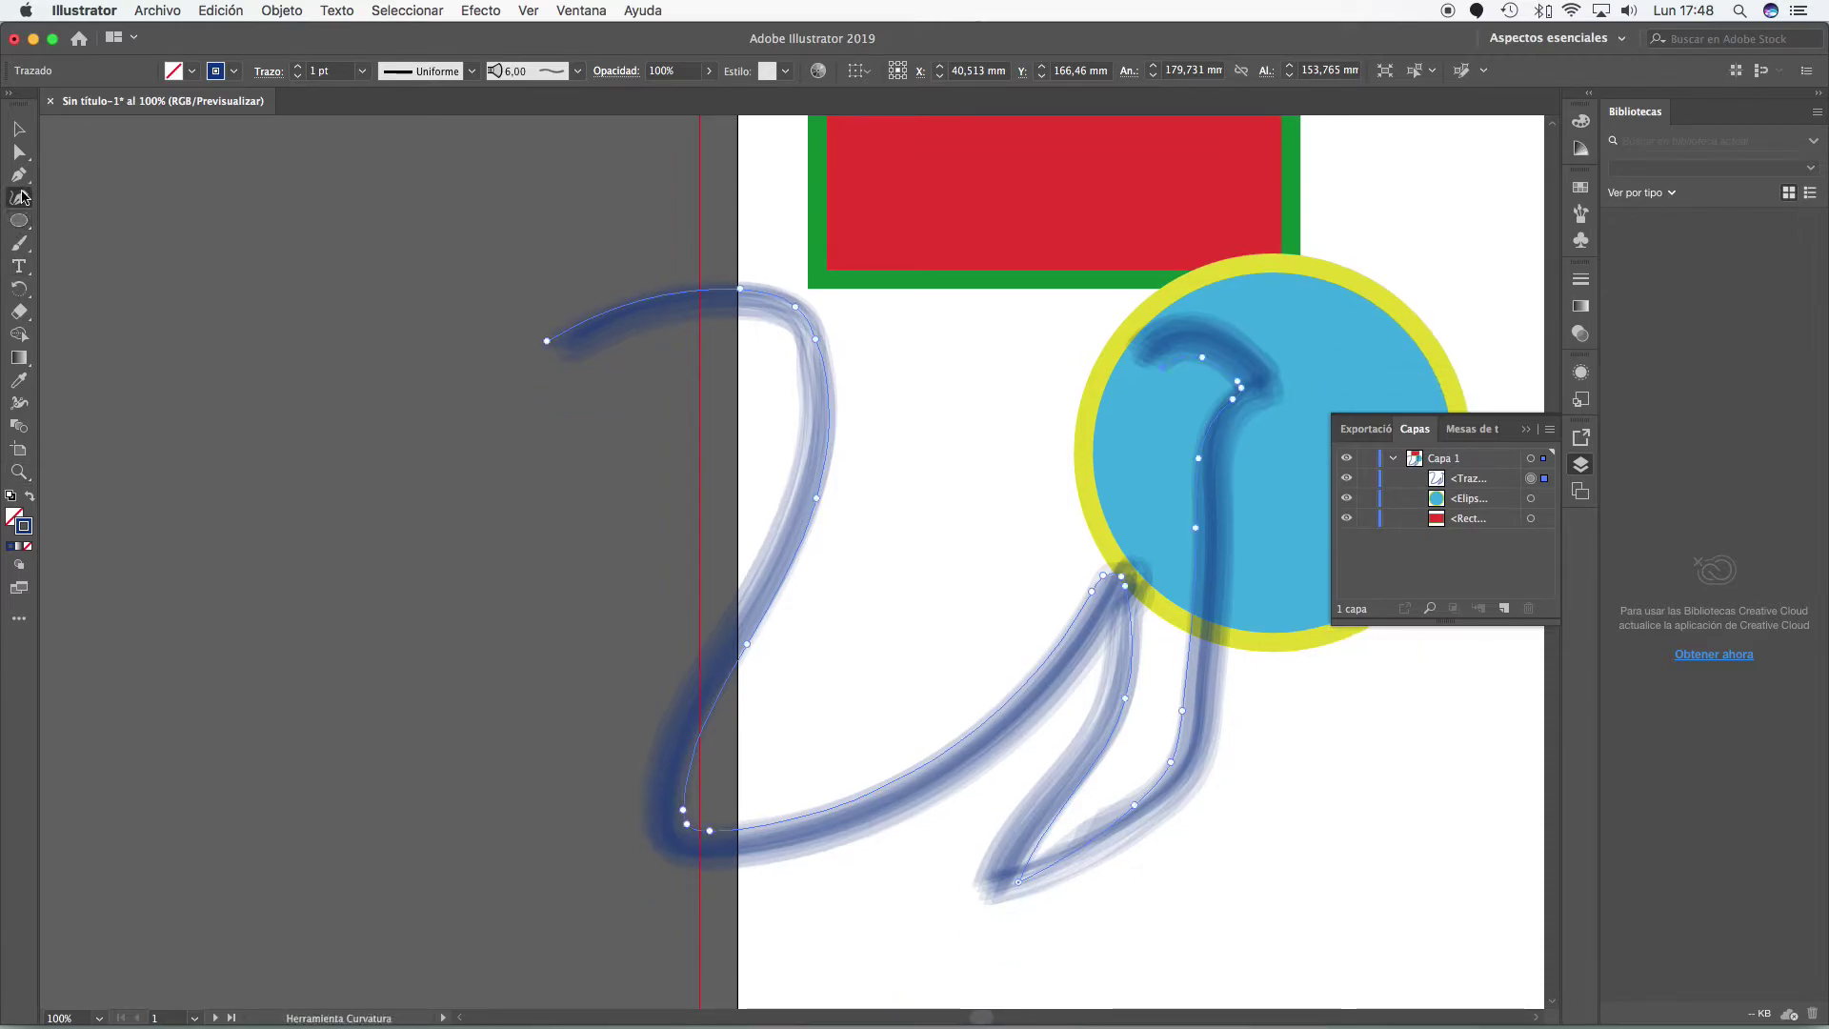
{"action": "left_click", "coordinate": [20, 138]}
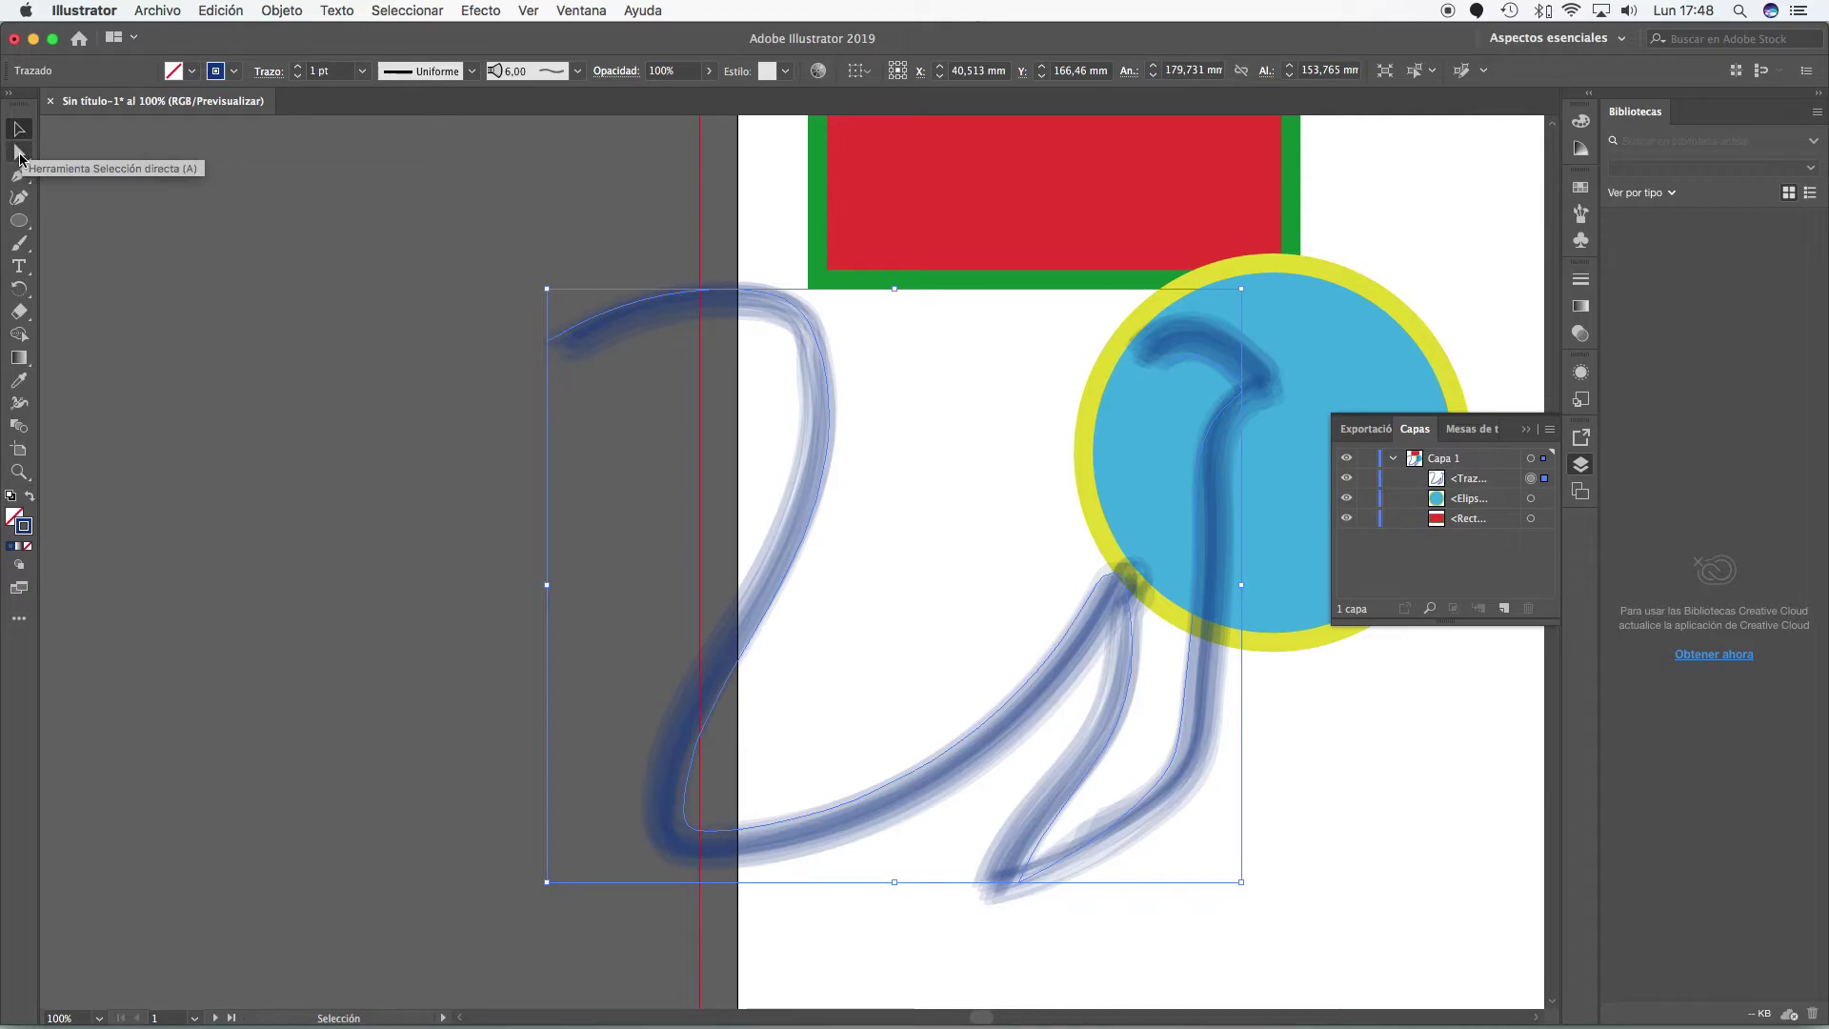
{"action": "left_click", "coordinate": [19, 153]}
{"action": "scroll", "coordinate": [943, 412], "scroll_direction": "right", "scroll_amount": 1}
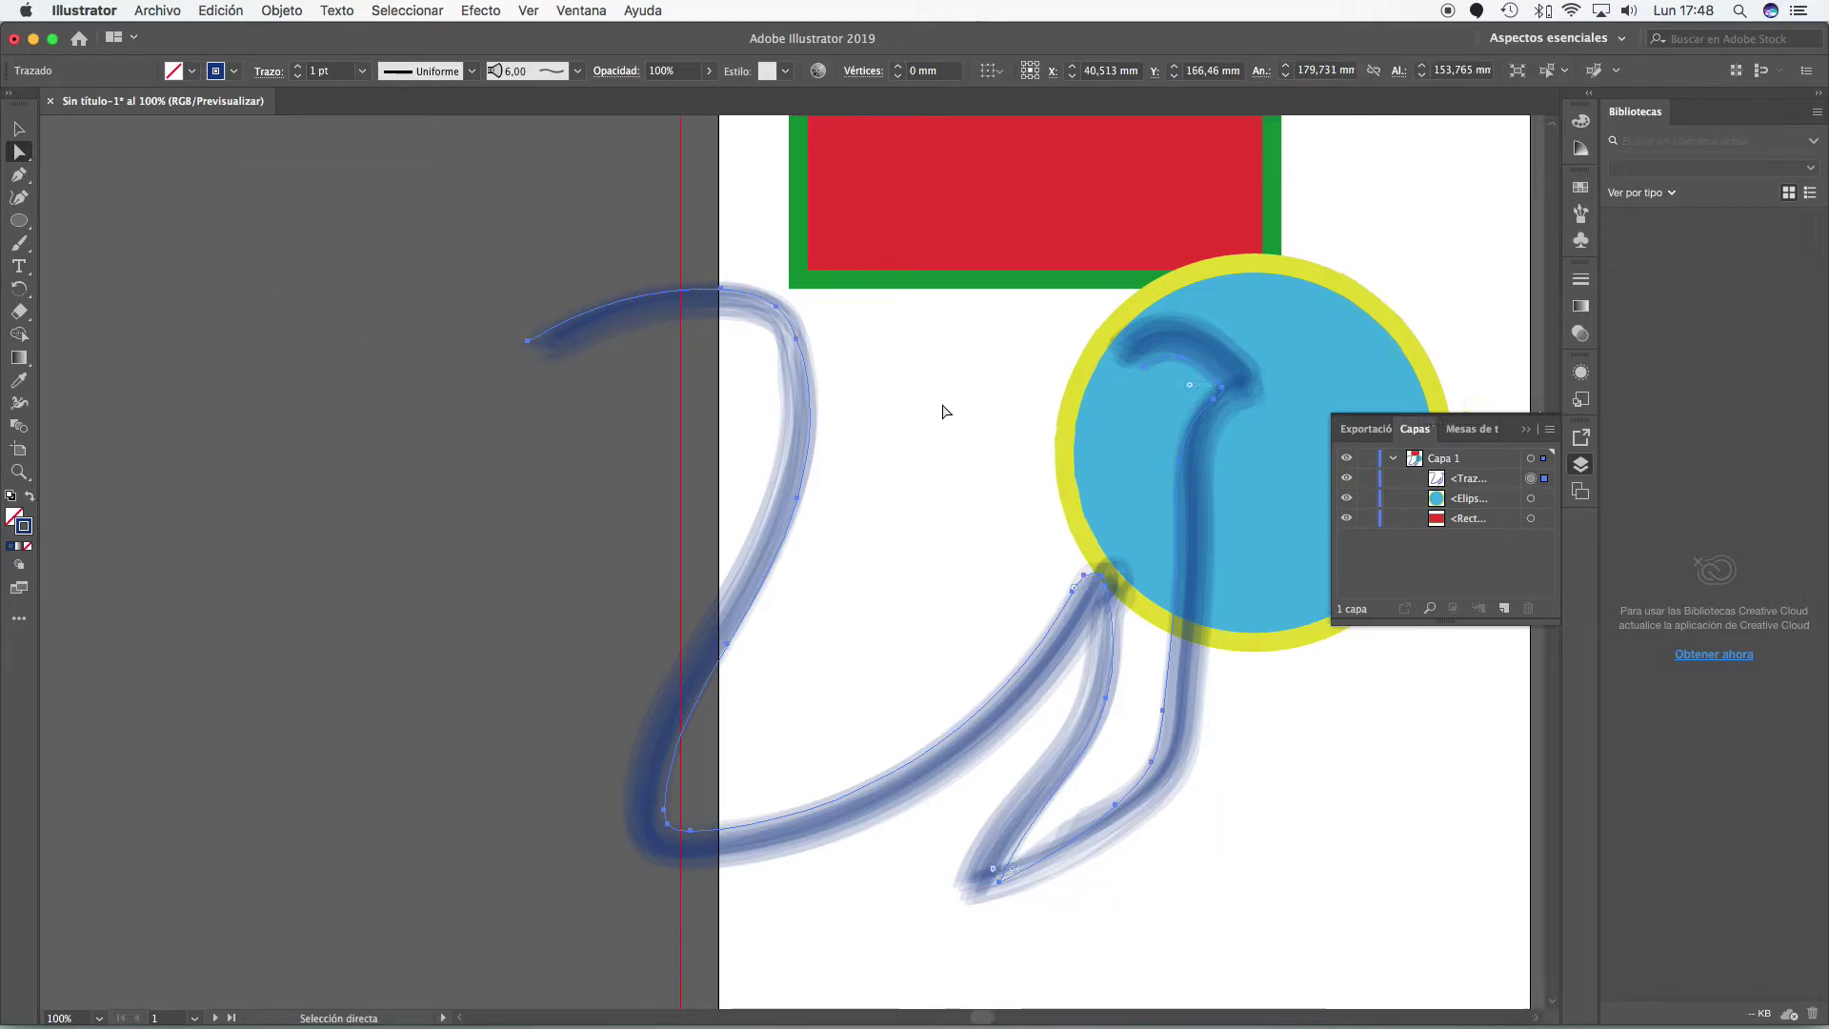
{"action": "scroll", "coordinate": [944, 411], "scroll_direction": "right", "scroll_amount": 10}
{"action": "scroll", "coordinate": [943, 412], "scroll_direction": "up", "scroll_amount": 5}
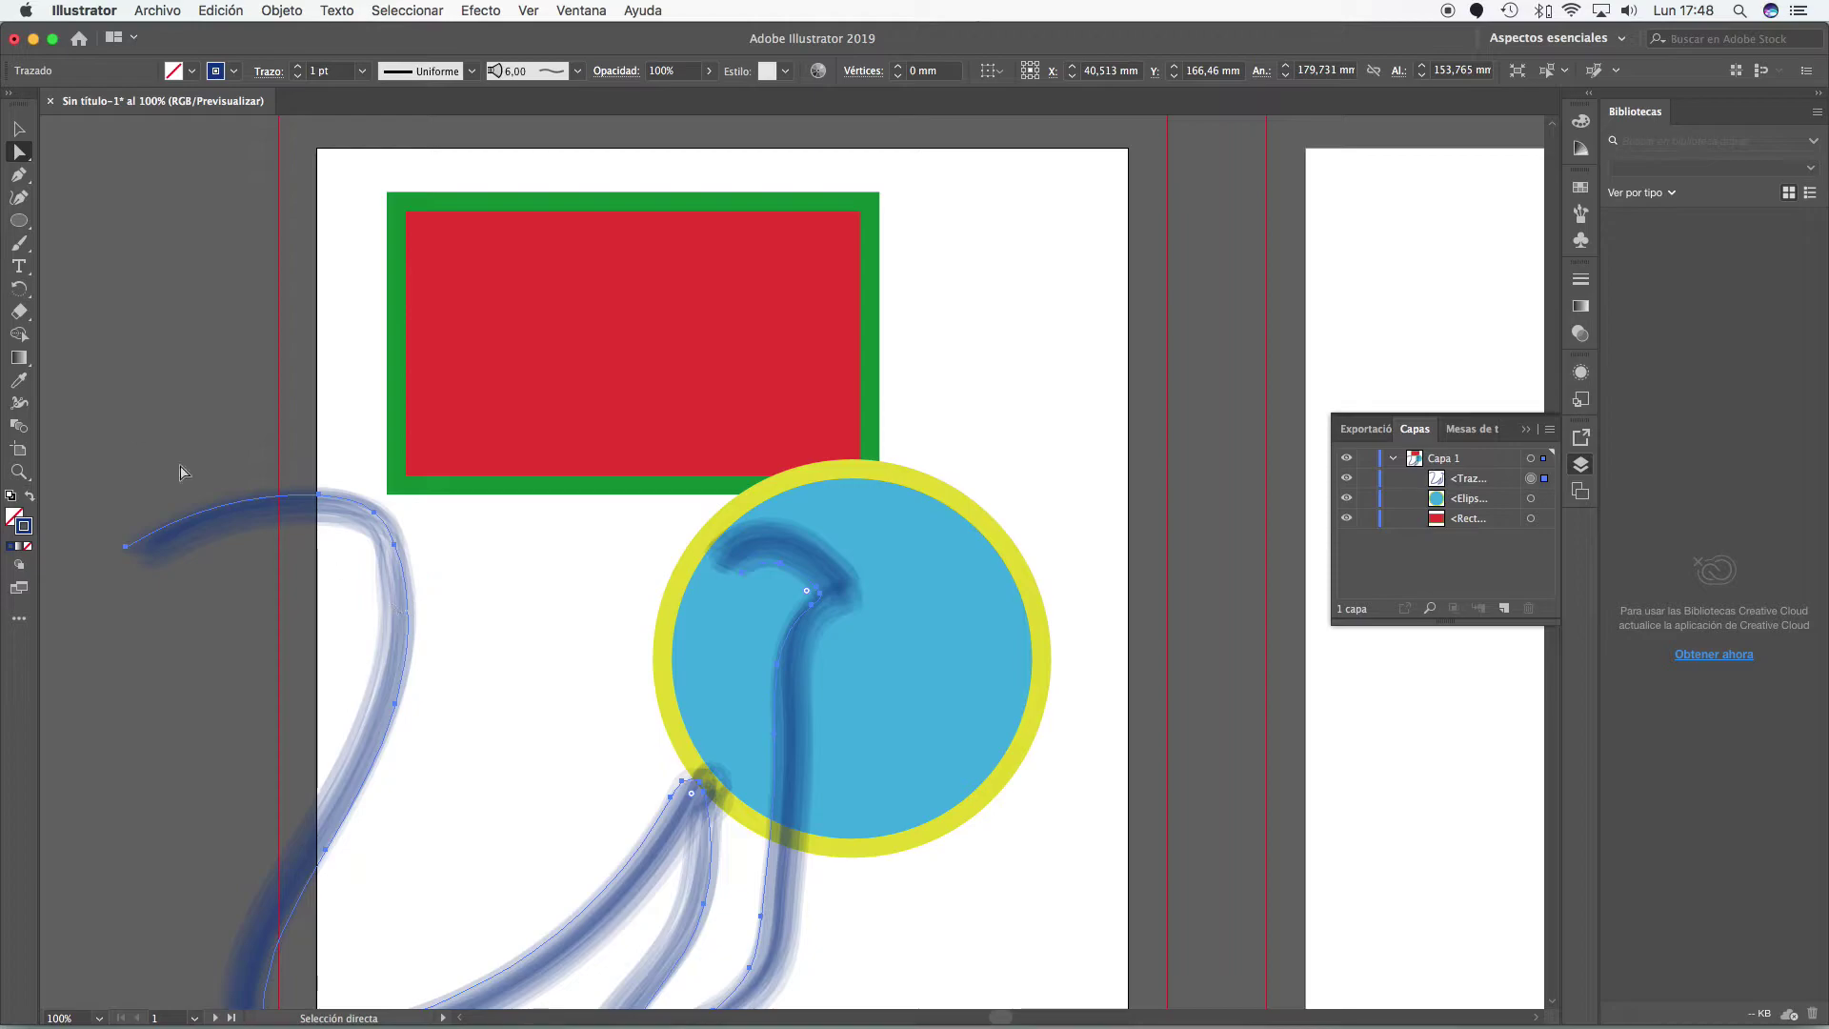
{"action": "left_click", "coordinate": [19, 128]}
{"action": "left_click", "coordinate": [320, 592]}
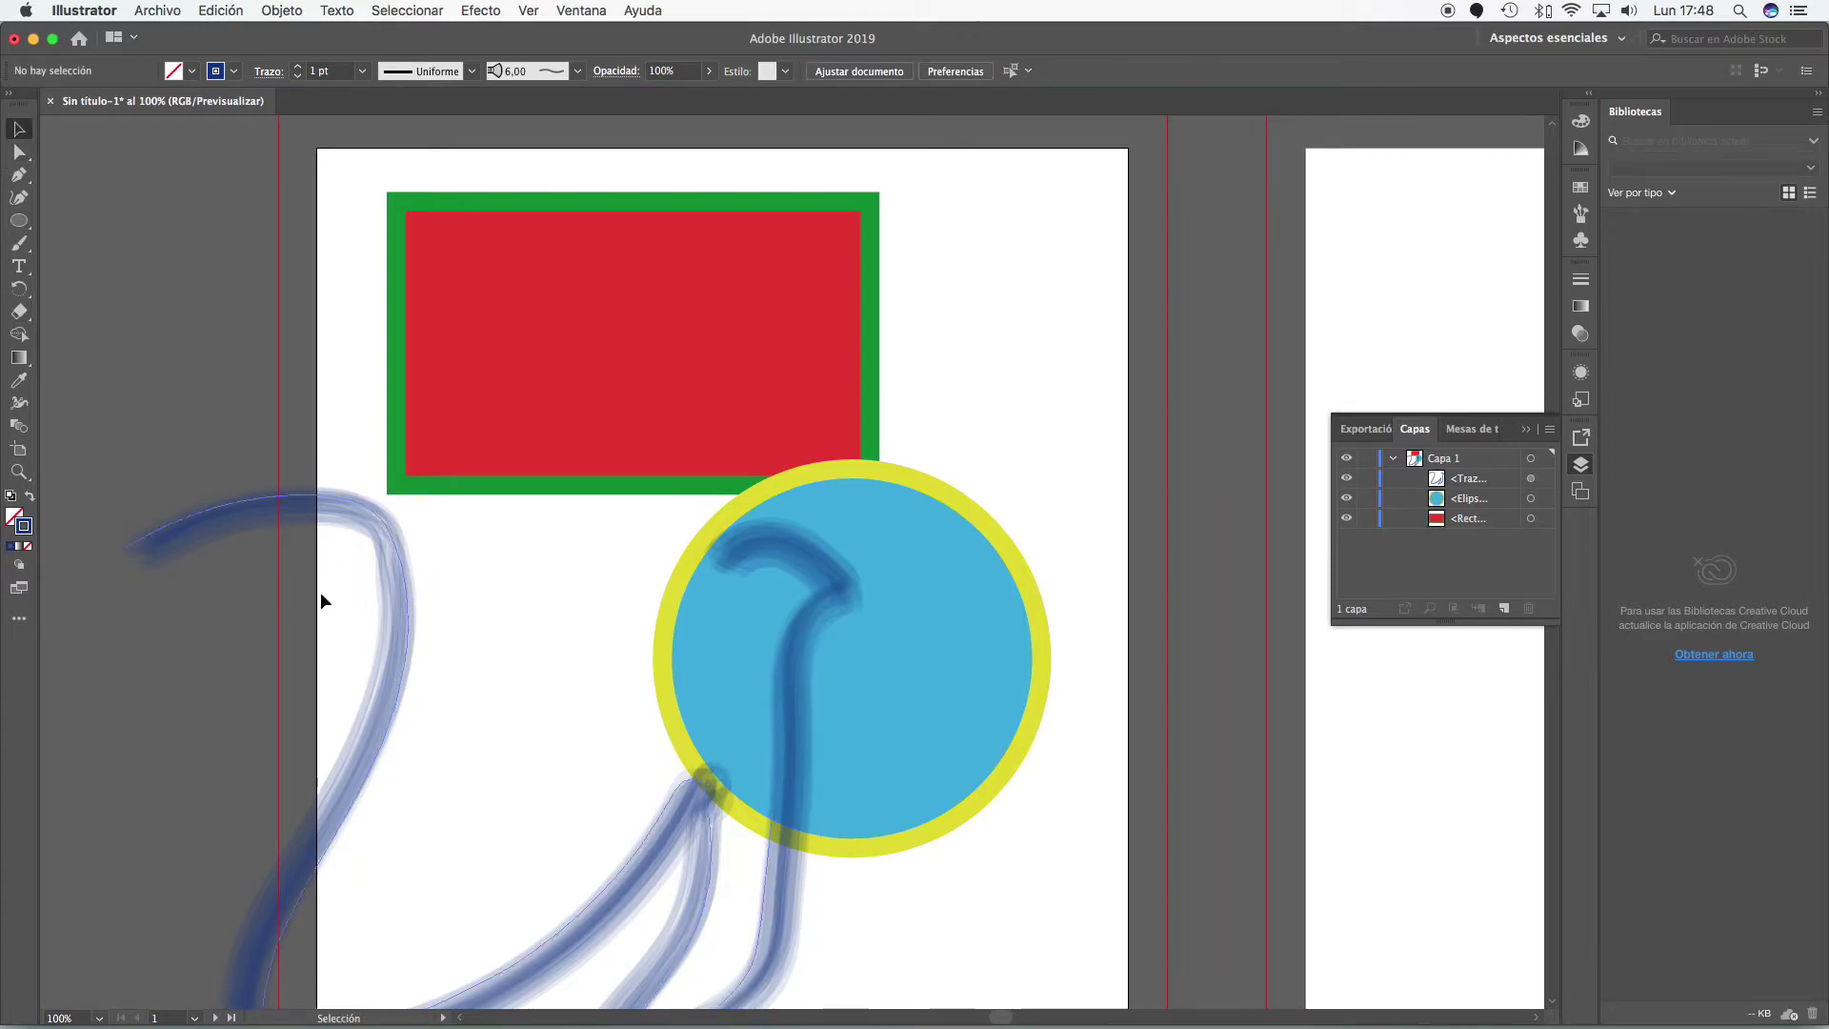
{"action": "left_click", "coordinate": [403, 629]}
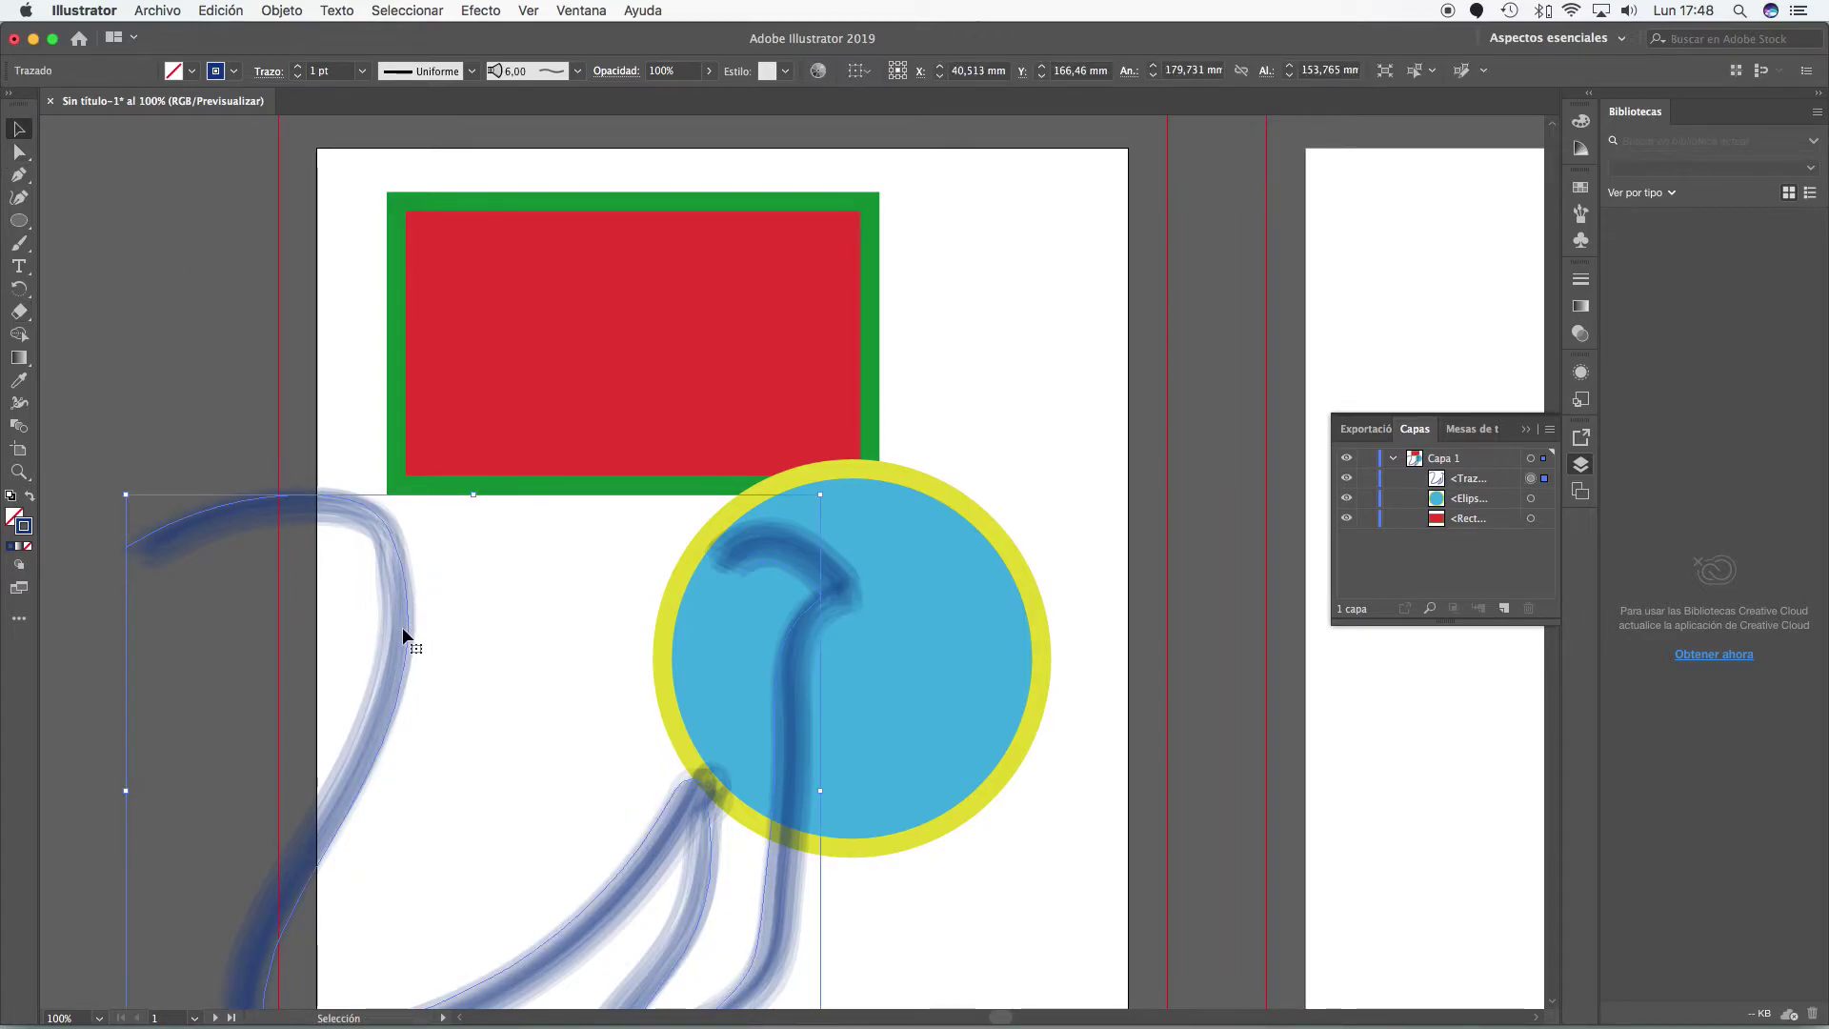
- Select anchor points along the path's upper bend with Direct Selection, ending on the one just below the bend
{"action": "left_click", "coordinate": [19, 151]}
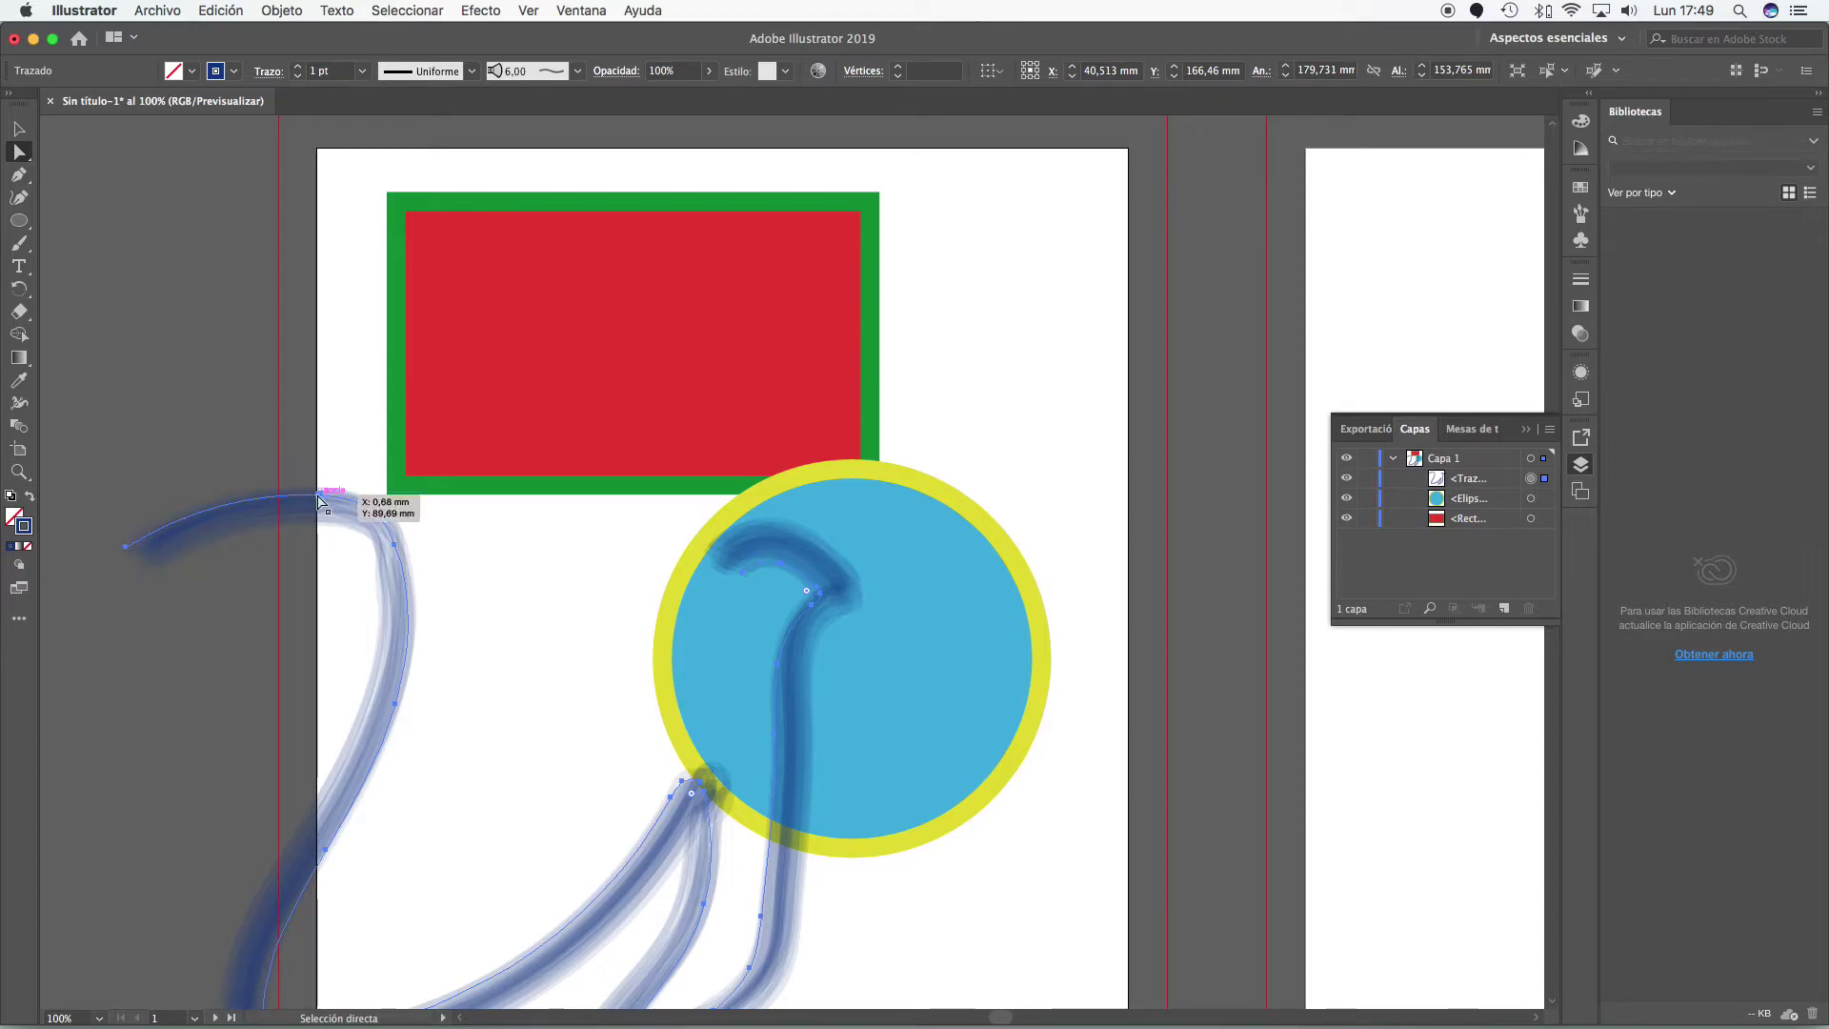
{"action": "left_click", "coordinate": [19, 472]}
{"action": "left_click", "coordinate": [313, 514]}
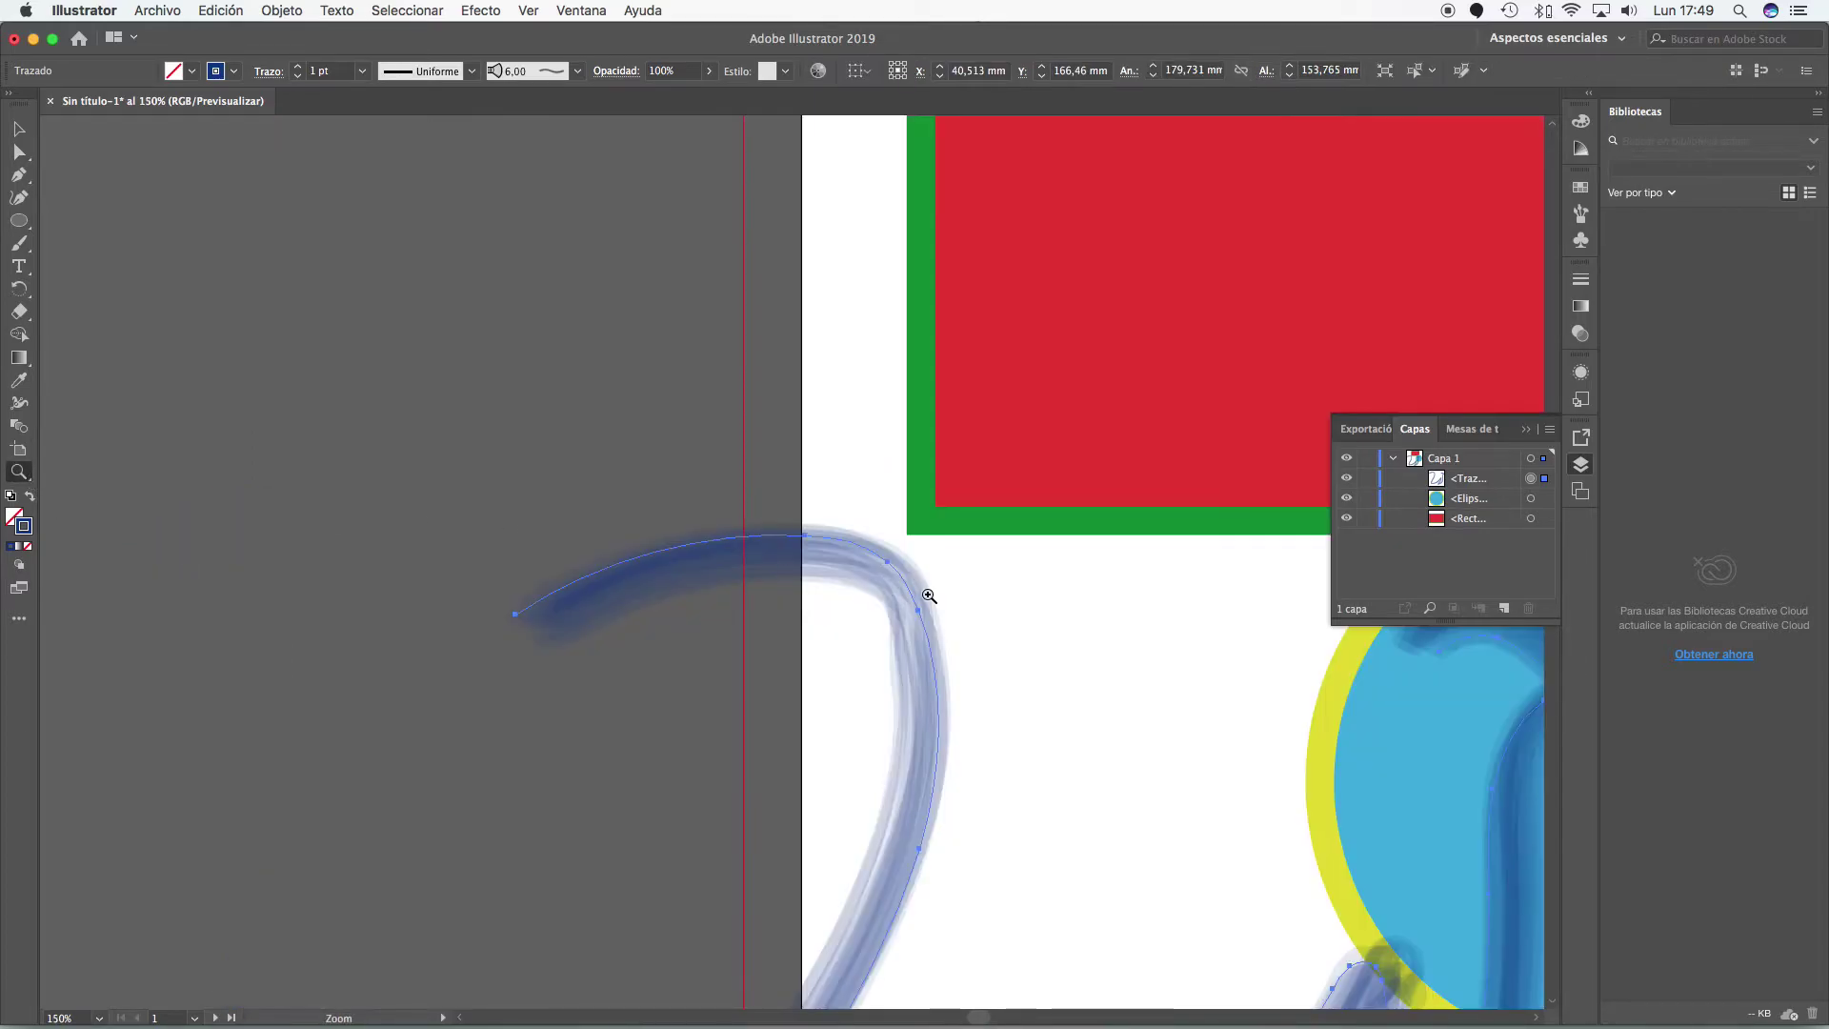
{"action": "left_click", "coordinate": [914, 596]}
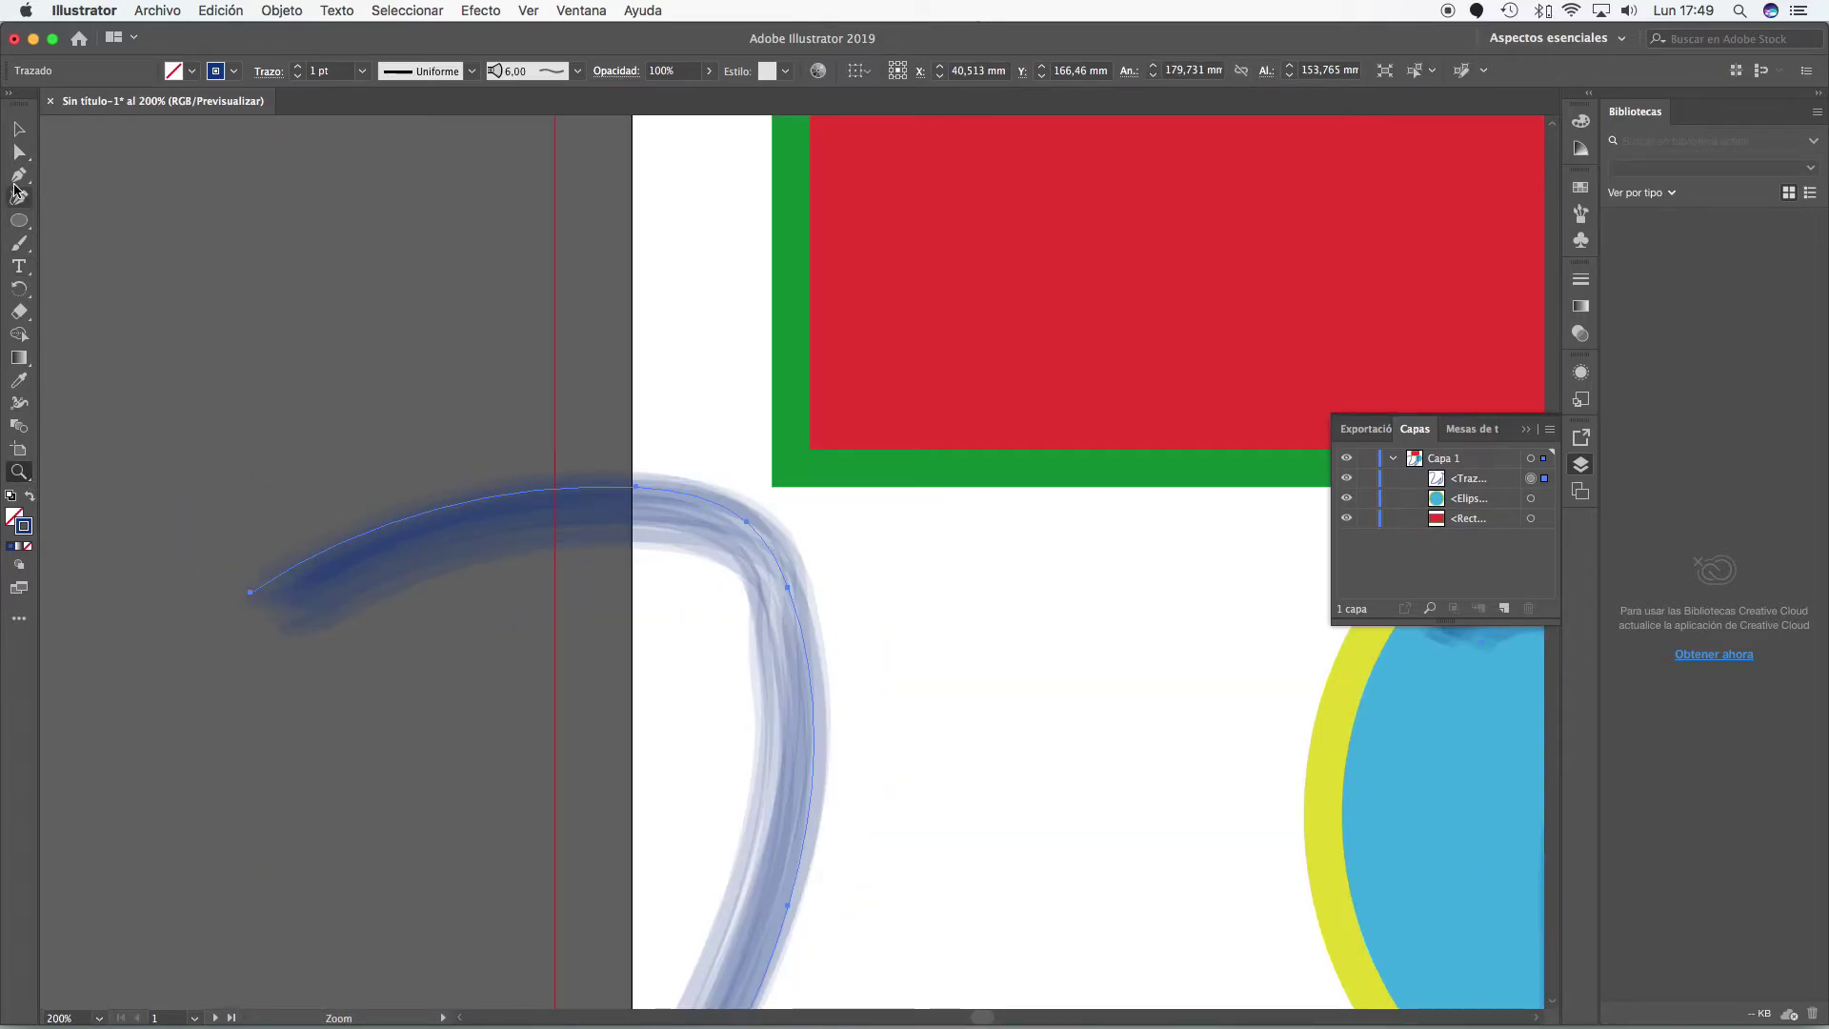
{"action": "left_click", "coordinate": [19, 153]}
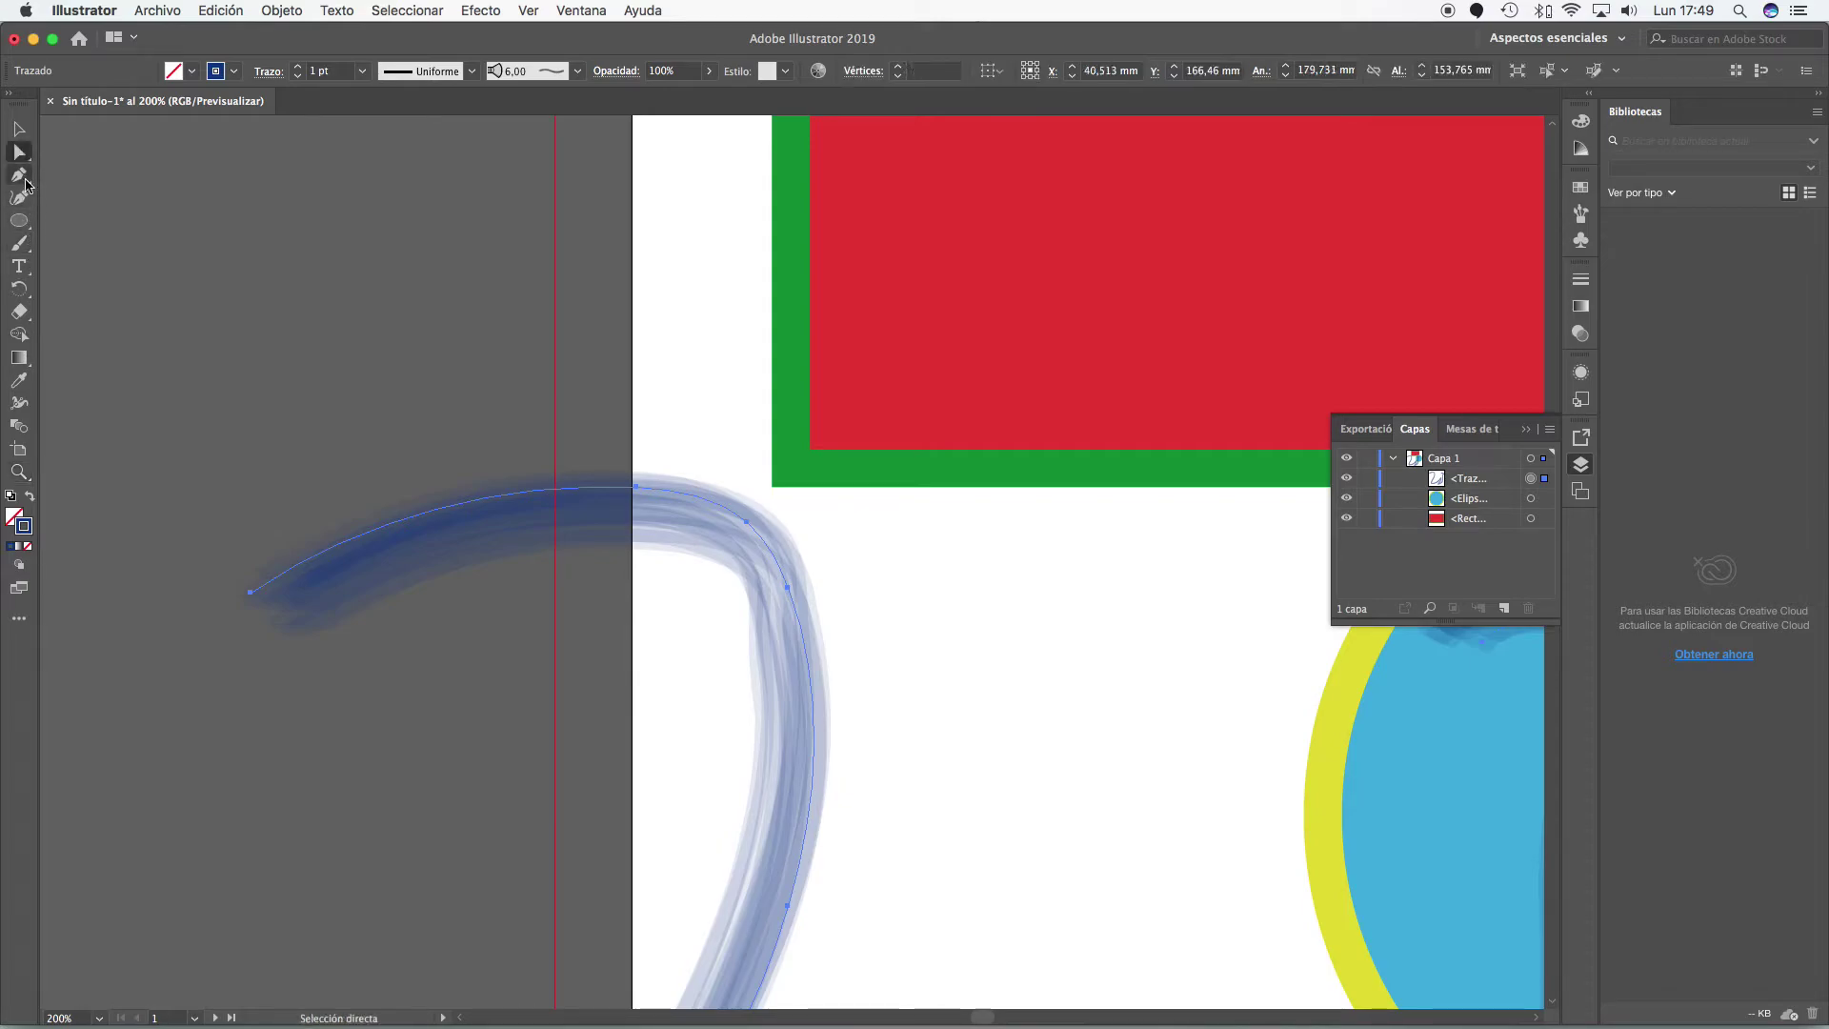
{"action": "left_click", "coordinate": [639, 489]}
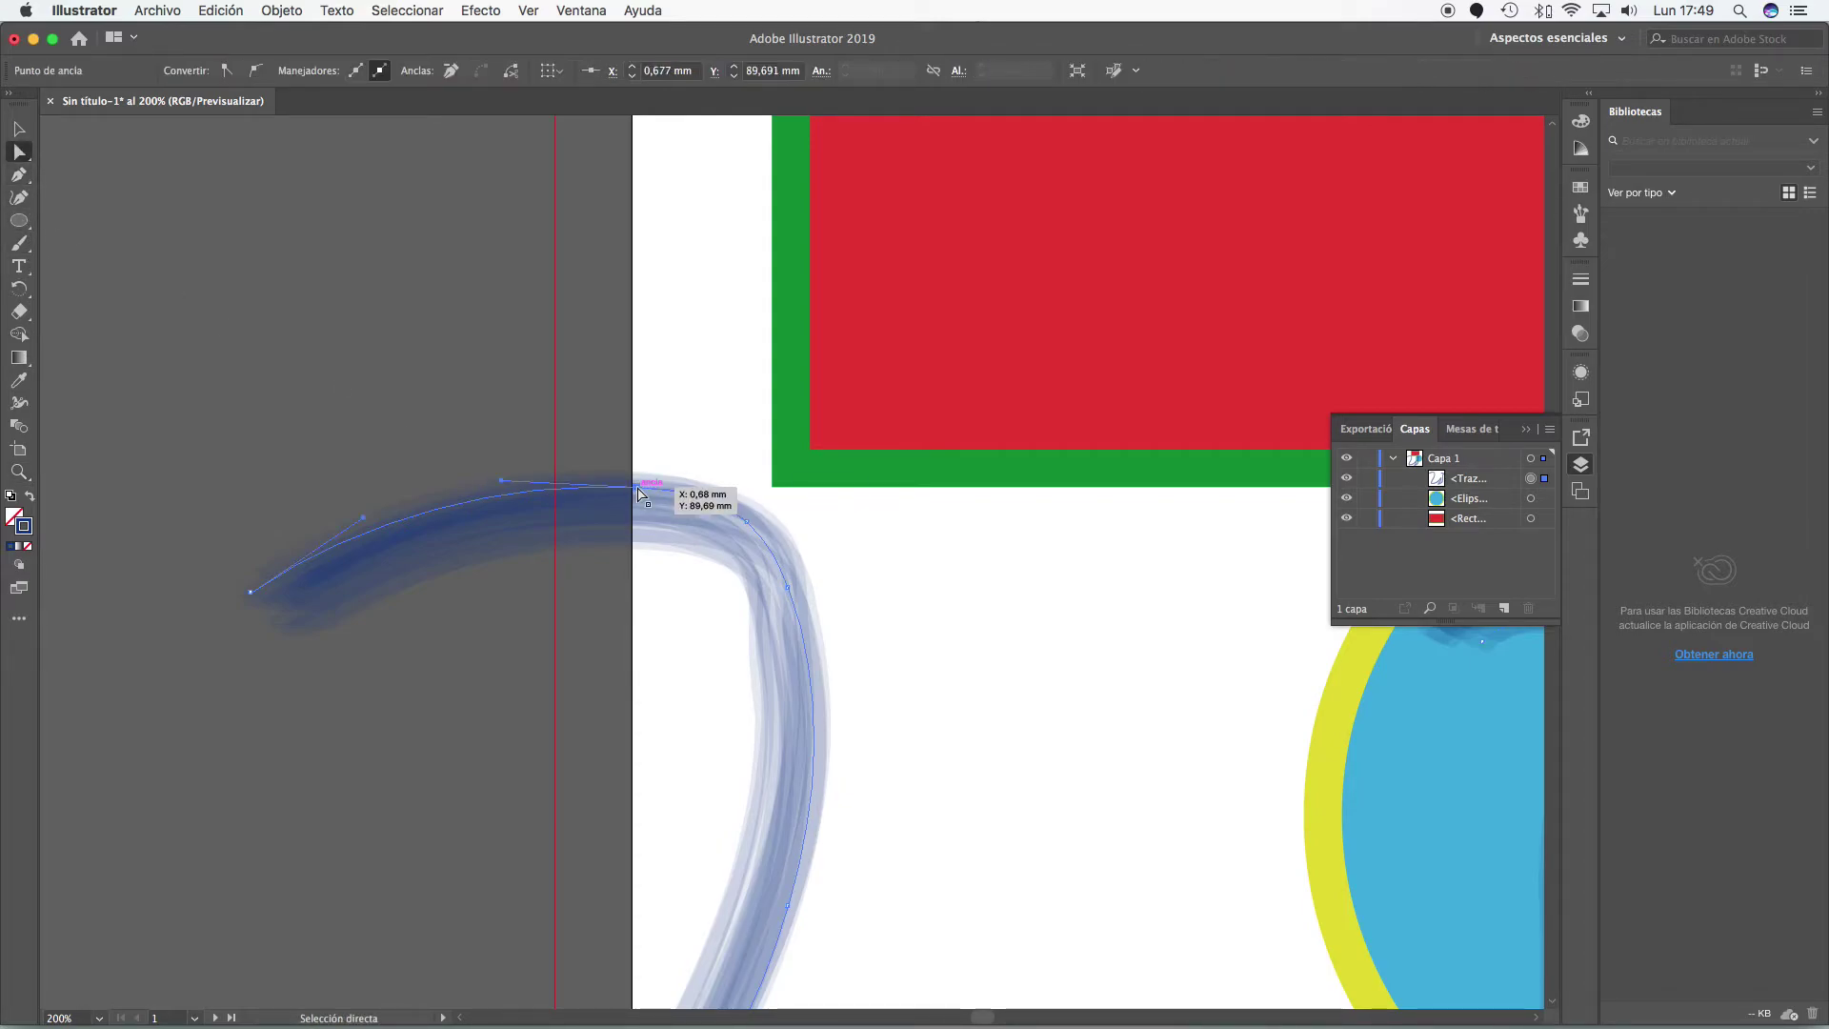
{"action": "left_click", "coordinate": [747, 521]}
{"action": "left_click", "coordinate": [787, 585]}
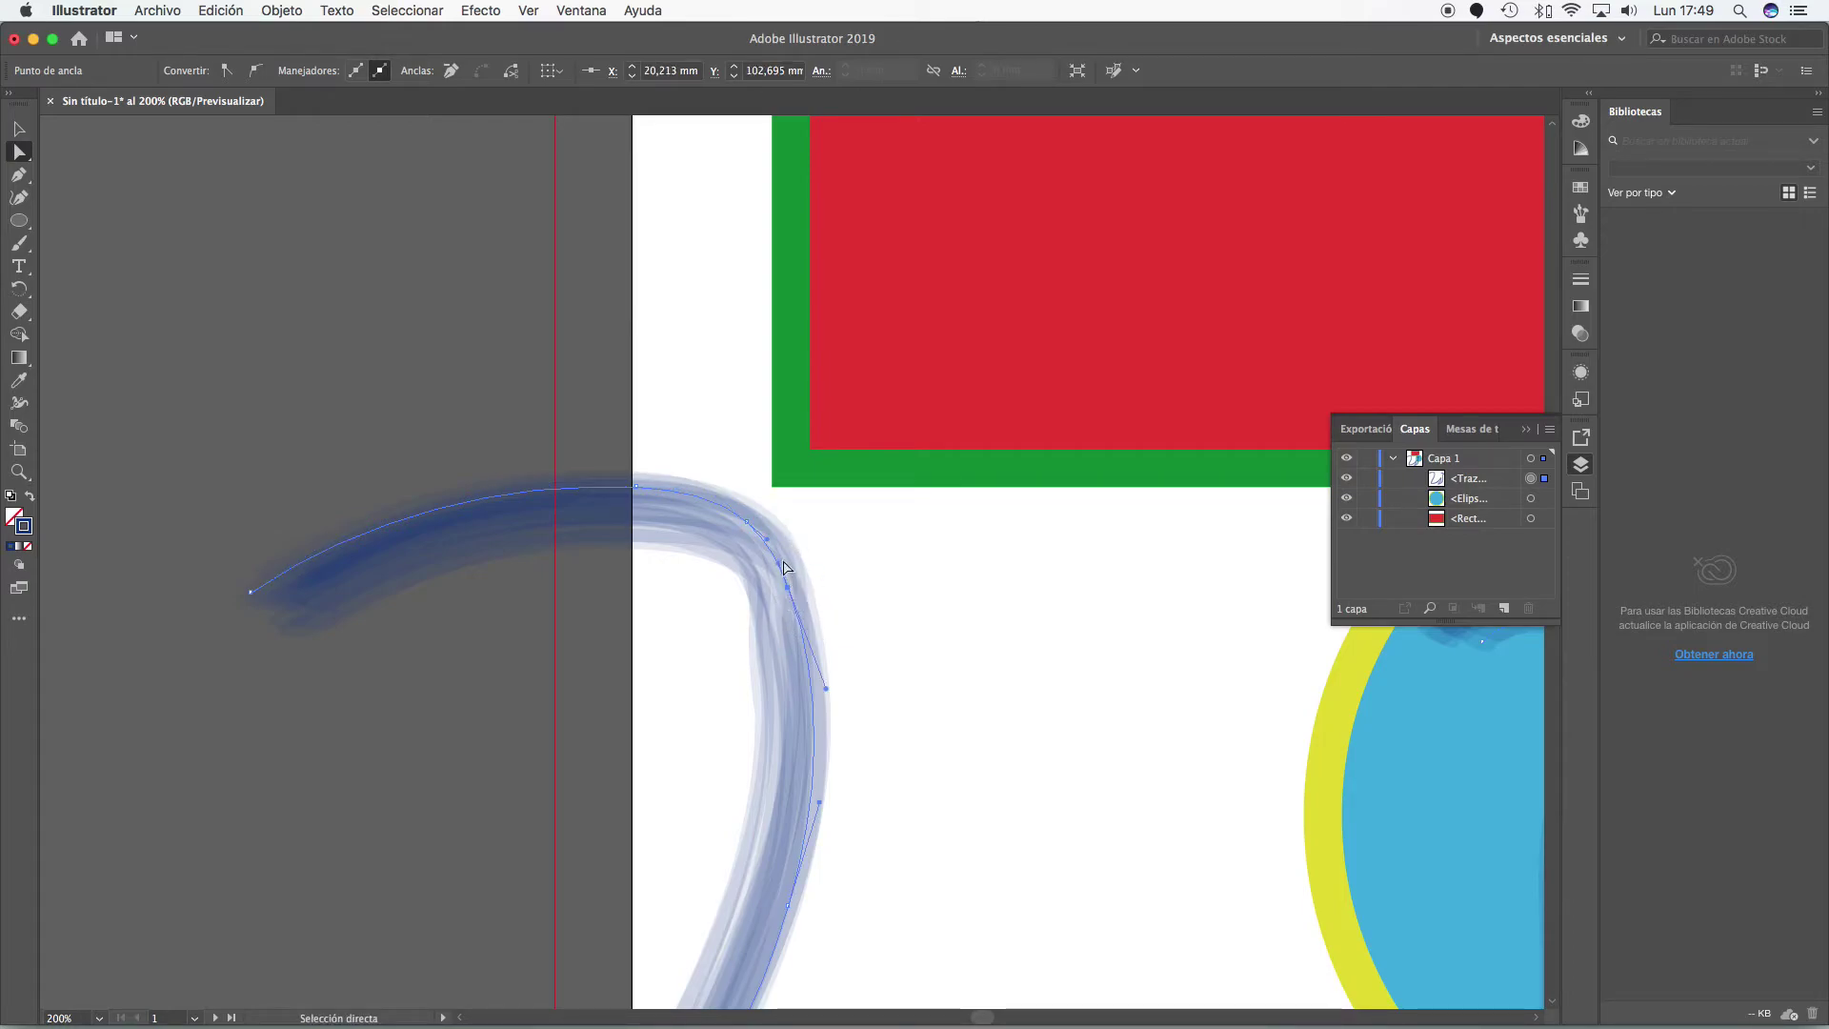
- Reshape the path below its upper bend into an S-like curve by pulling the direction handles of the two neighbouring anchor points
{"action": "mouse_move", "coordinate": [827, 688]}
{"action": "left_mouse_down"}
{"action": "mouse_move", "coordinate": [867, 654]}
{"action": "mouse_move", "coordinate": [888, 574]}
{"action": "mouse_move", "coordinate": [808, 577]}
{"action": "mouse_move", "coordinate": [1043, 560]}
{"action": "left_mouse_up"}
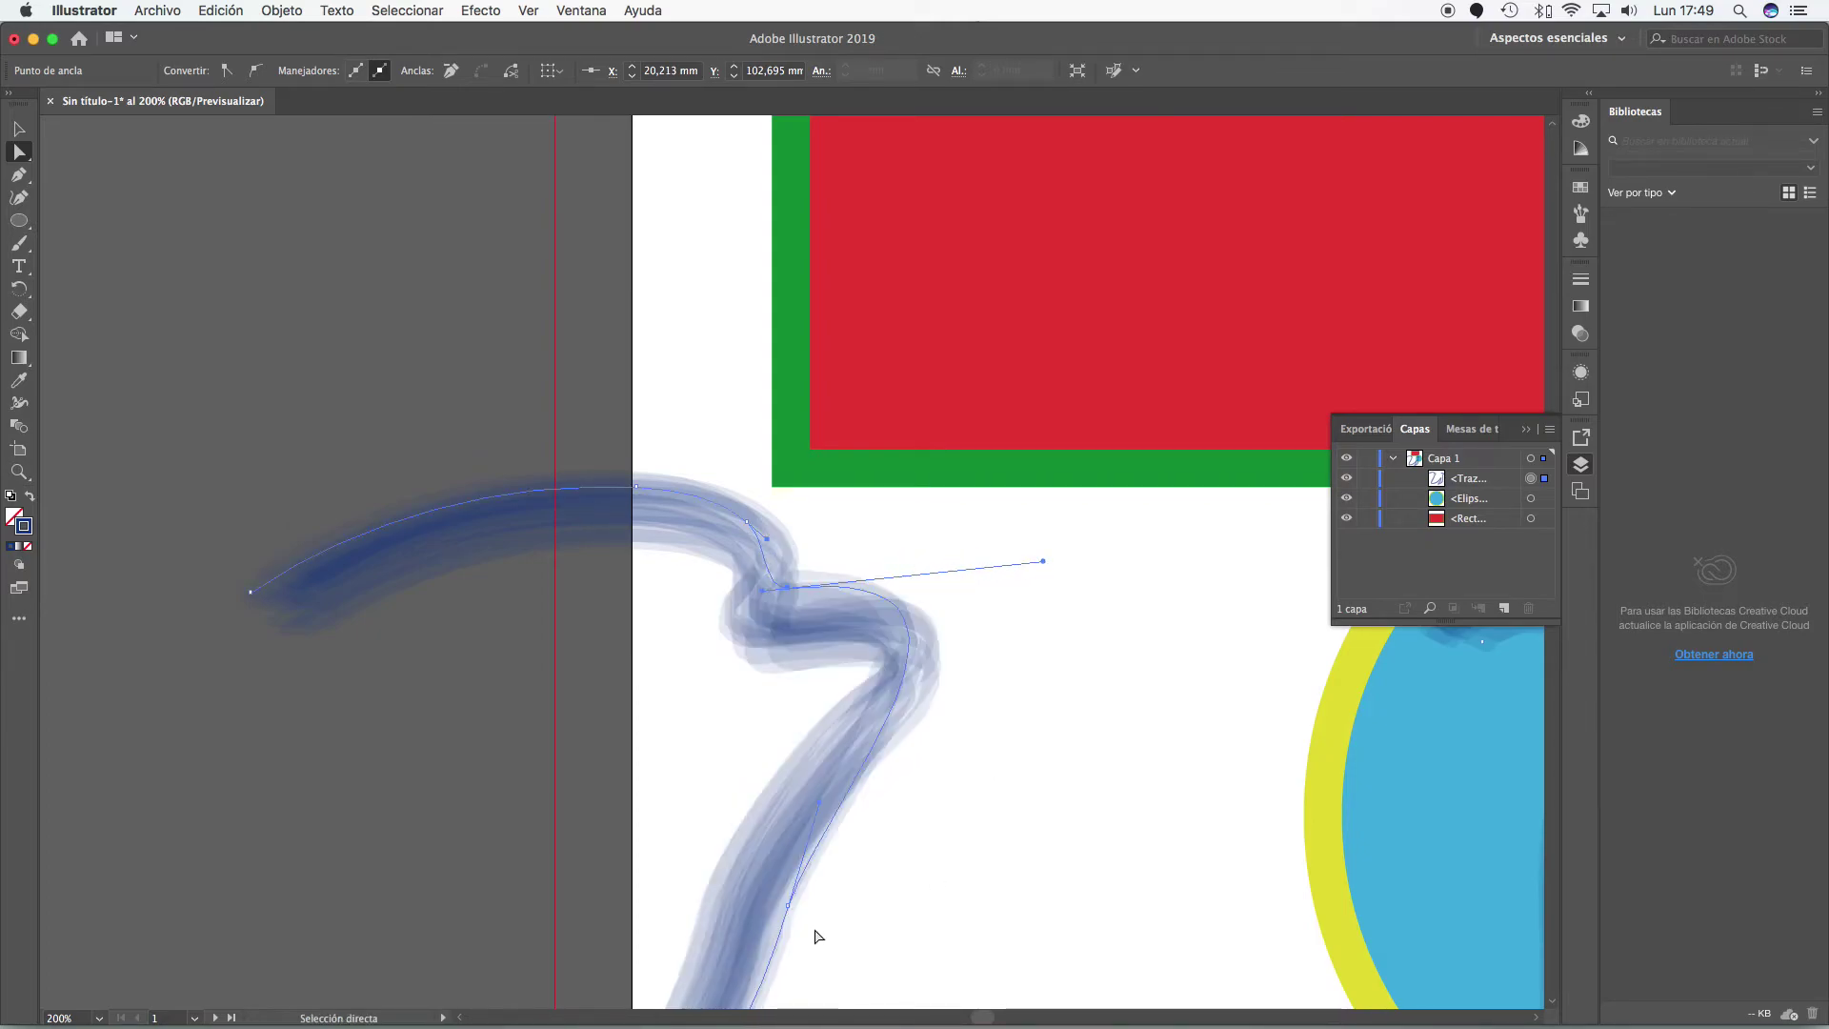
{"action": "mouse_move", "coordinate": [827, 808]}
{"action": "left_mouse_down"}
{"action": "mouse_move", "coordinate": [889, 884]}
{"action": "mouse_move", "coordinate": [894, 964]}
{"action": "left_mouse_up"}
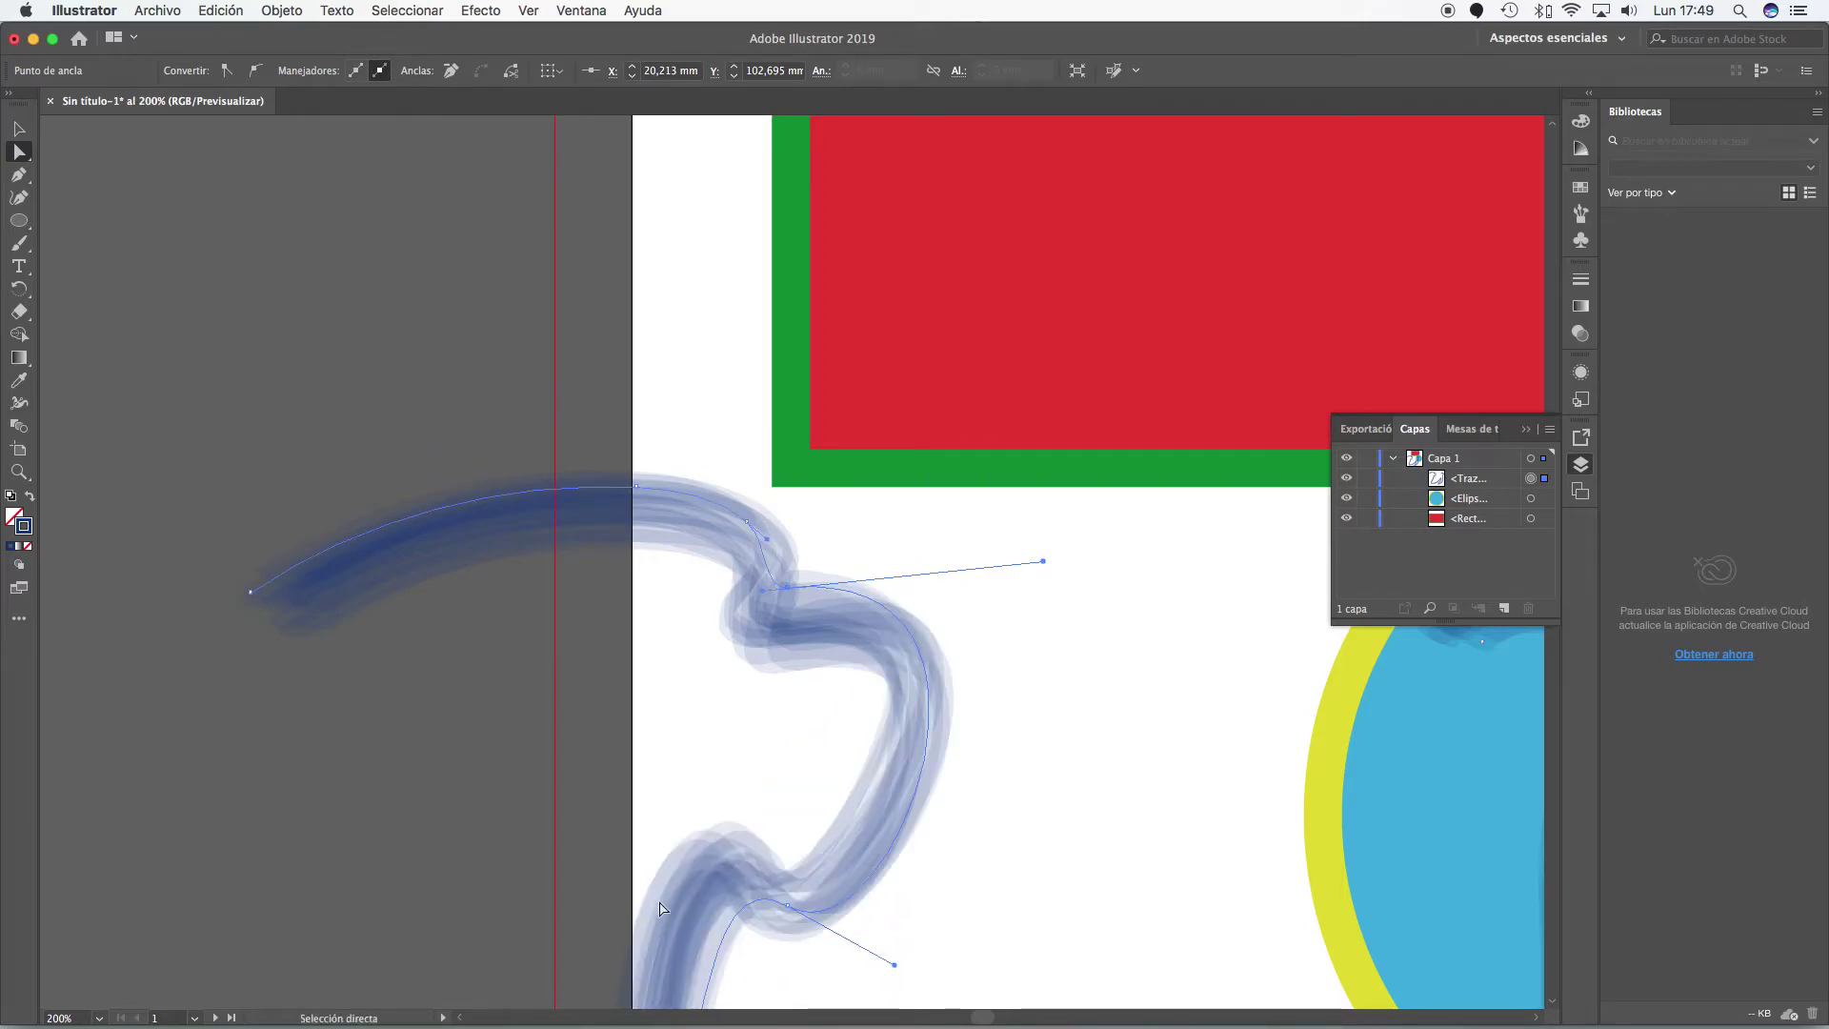
{"action": "left_click", "coordinate": [787, 905]}
{"action": "left_click_drag", "start_coordinate": [693, 853], "coordinate": [576, 927]}
{"action": "scroll", "coordinate": [855, 911], "scroll_direction": "down", "scroll_amount": 1}
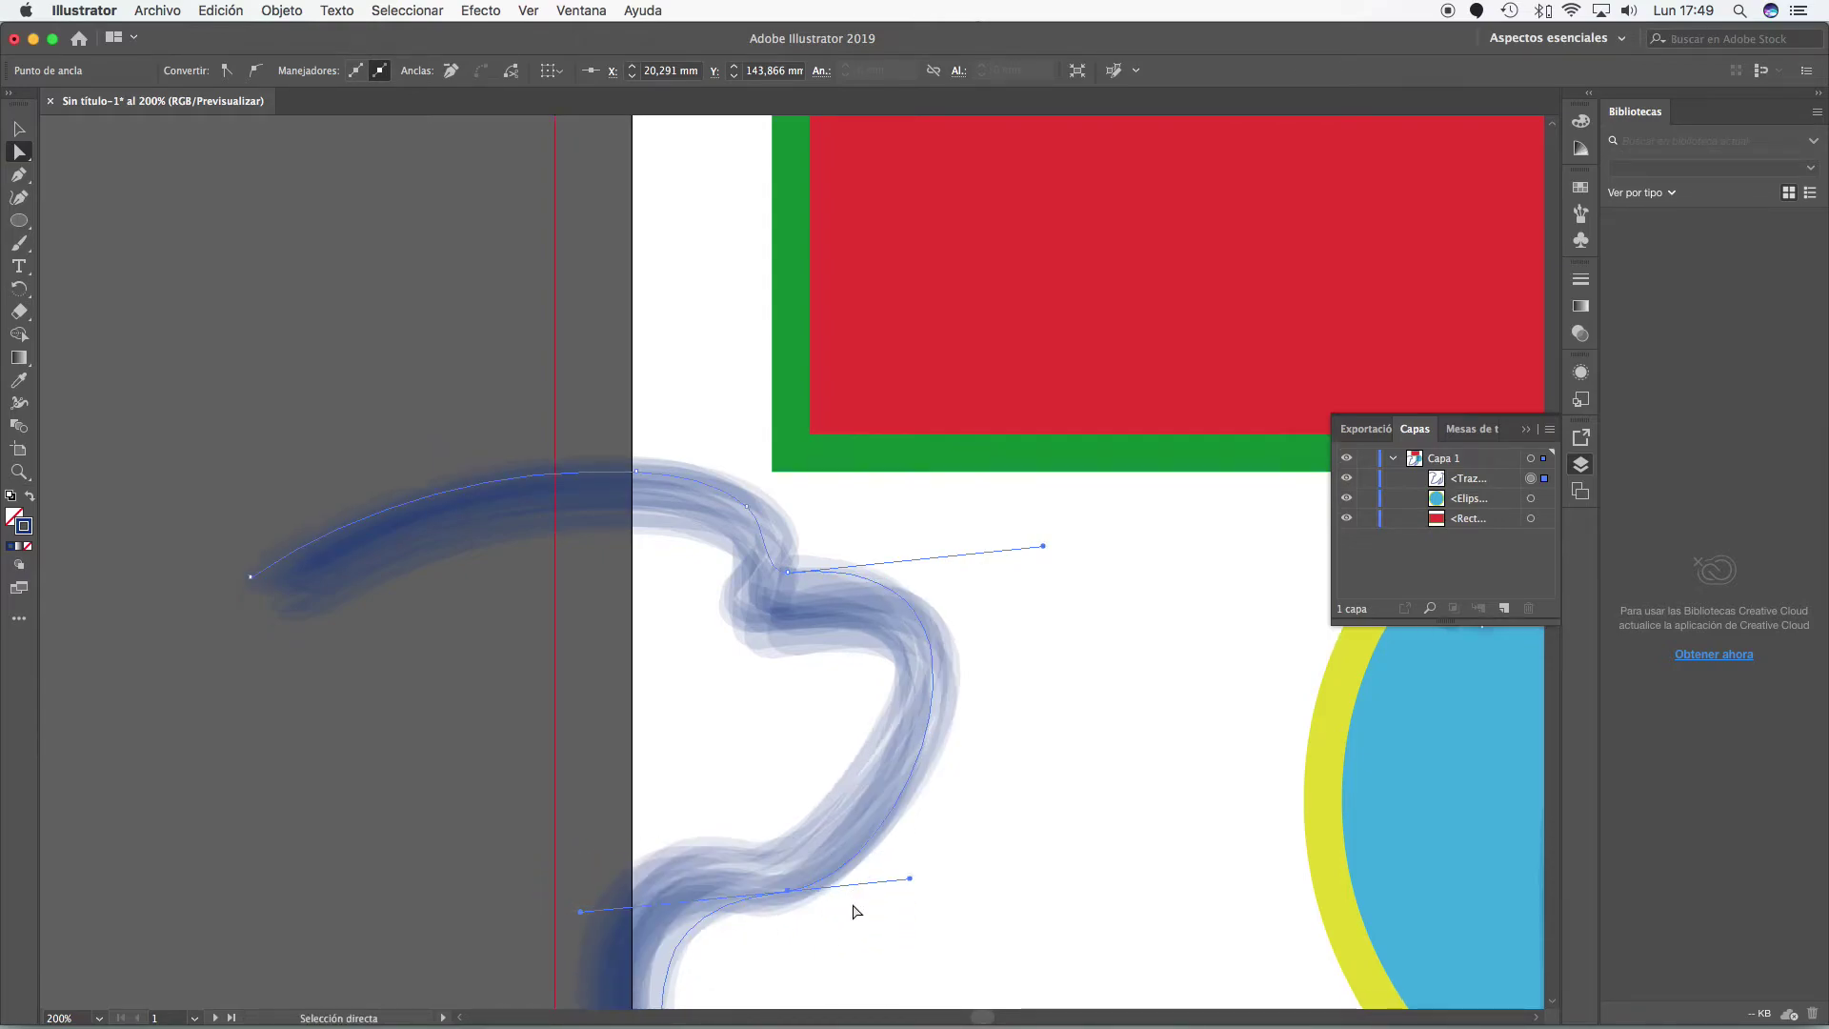
{"action": "scroll", "coordinate": [856, 912], "scroll_direction": "down", "scroll_amount": 5}
{"action": "left_click", "coordinate": [784, 461]}
{"action": "mouse_move", "coordinate": [763, 462]}
{"action": "left_mouse_down"}
{"action": "mouse_move", "coordinate": [779, 433]}
{"action": "mouse_move", "coordinate": [850, 438]}
{"action": "left_mouse_up"}
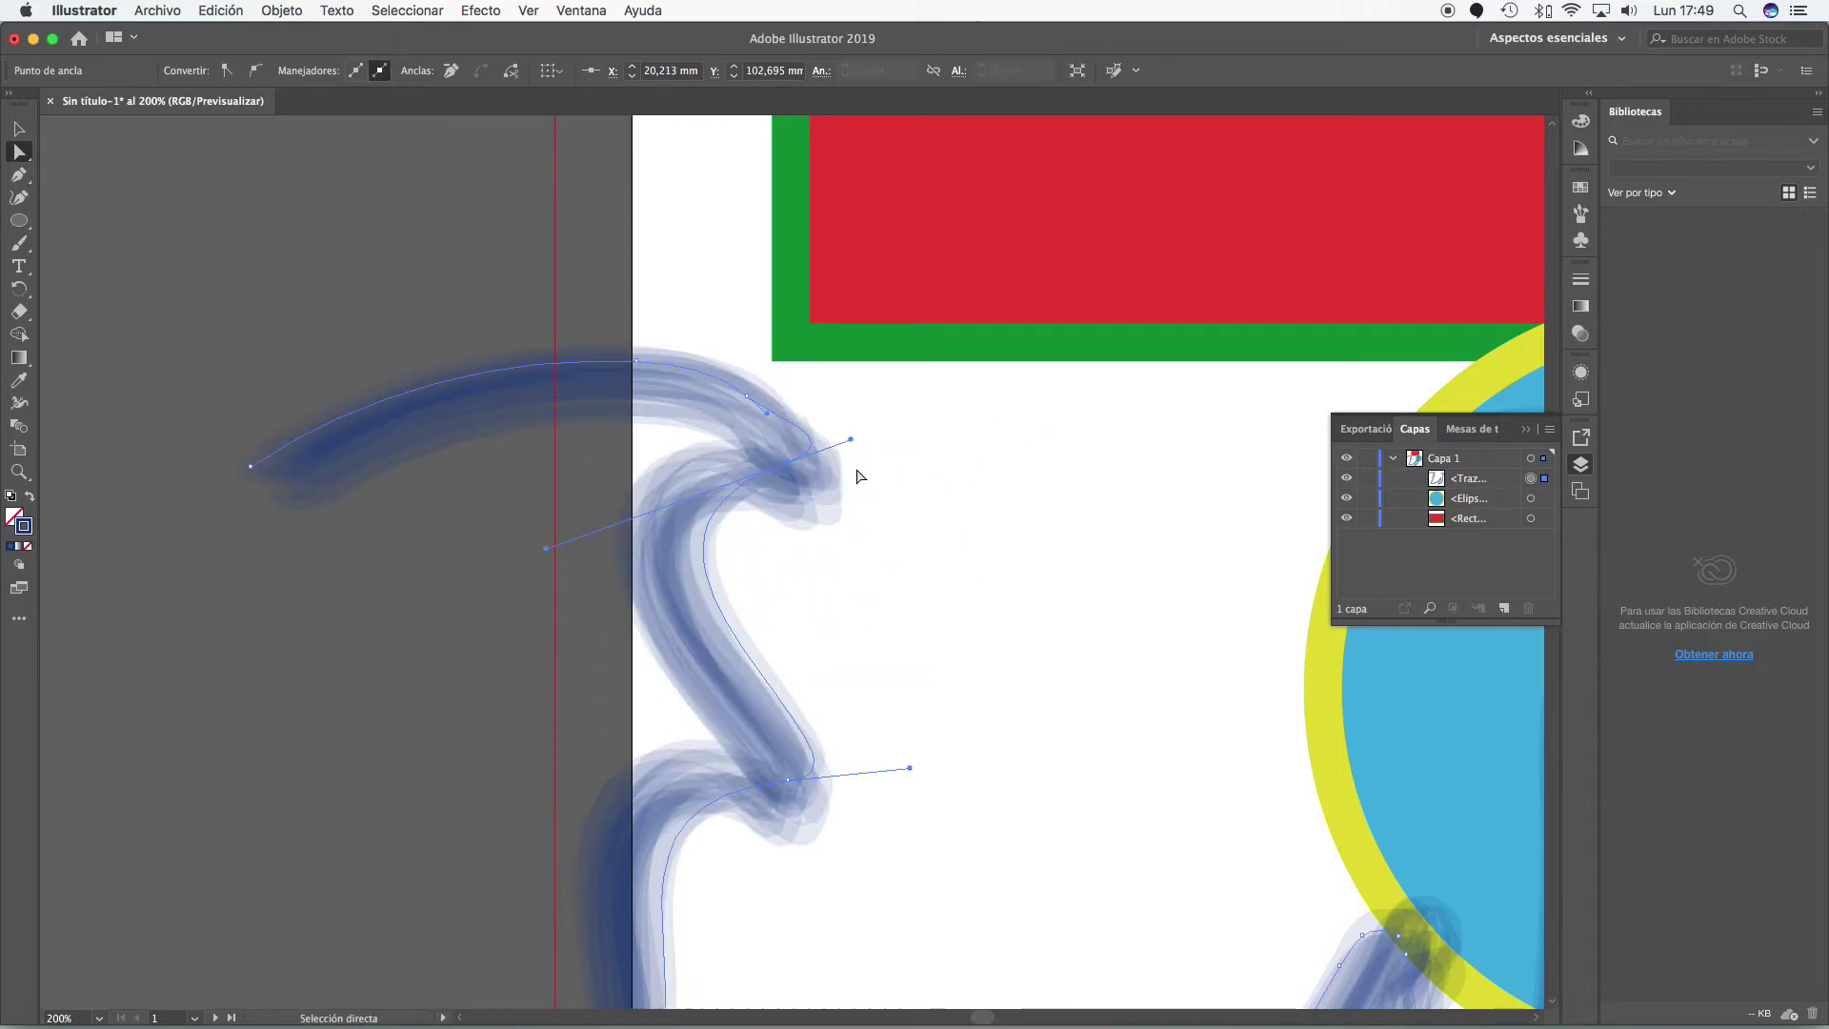
- Raise the two anchor points at the top of the path and curl its free end inward into a small arch
{"action": "left_click", "coordinate": [749, 398]}
{"action": "left_click_drag", "start_coordinate": [750, 399], "coordinate": [751, 326]}
{"action": "left_click_drag", "start_coordinate": [636, 359], "coordinate": [620, 298]}
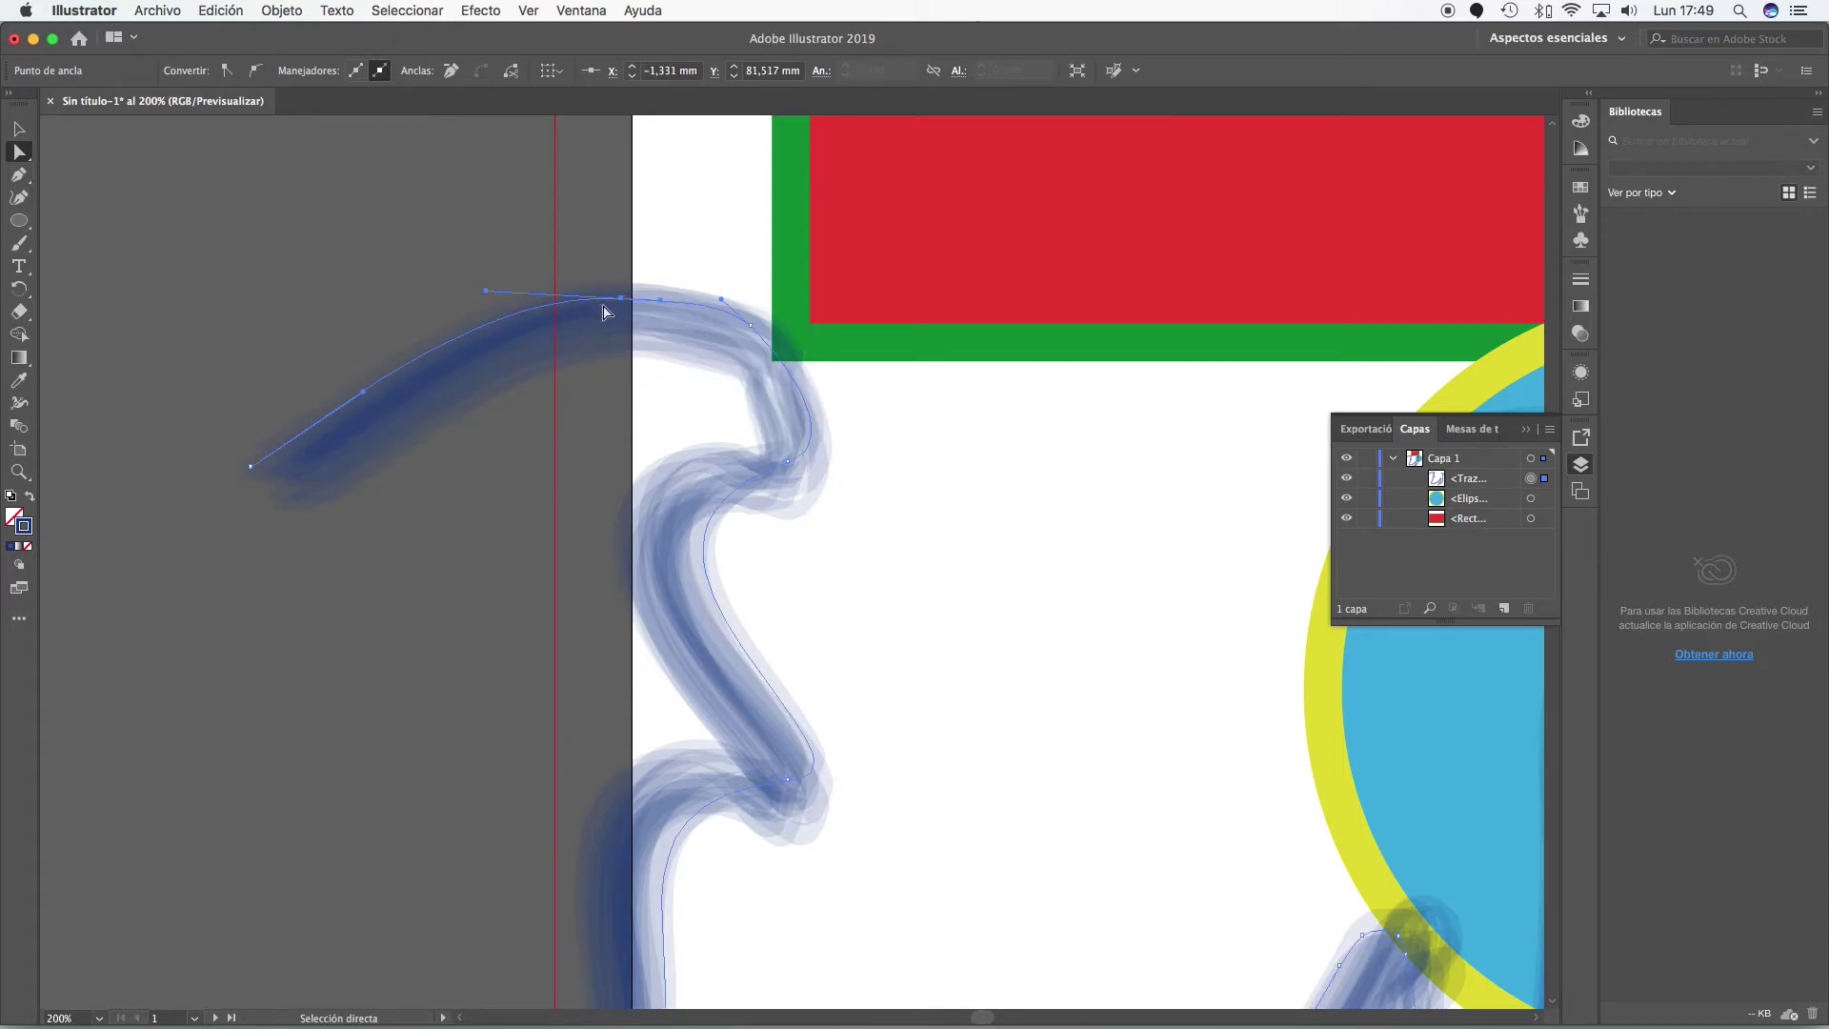
{"action": "left_click_drag", "start_coordinate": [365, 393], "coordinate": [237, 394]}
{"action": "left_click_drag", "start_coordinate": [486, 292], "coordinate": [592, 238]}
{"action": "left_click_drag", "start_coordinate": [250, 466], "coordinate": [501, 367]}
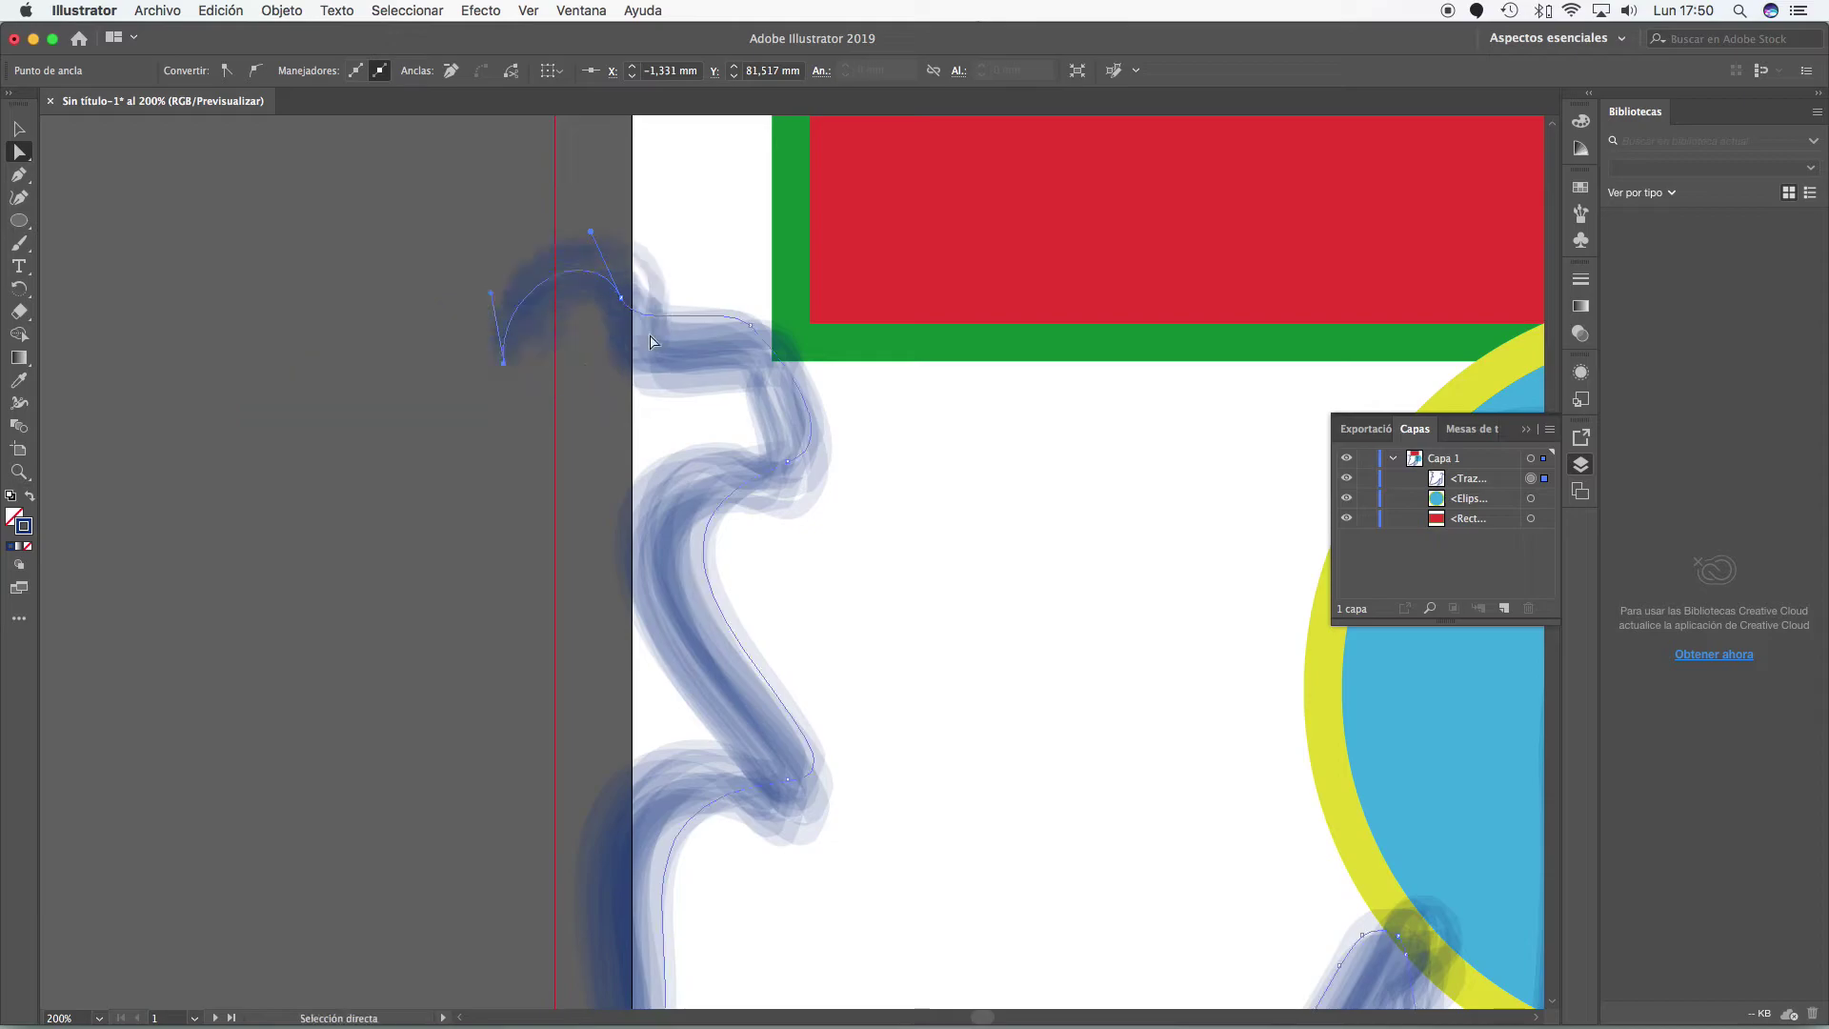
- Move the whole reshaped path down and right so it starts inside the first artboard, and select the red rectangle
{"action": "left_click", "coordinate": [19, 128]}
{"action": "left_click_drag", "start_coordinate": [682, 333], "coordinate": [1061, 545]}
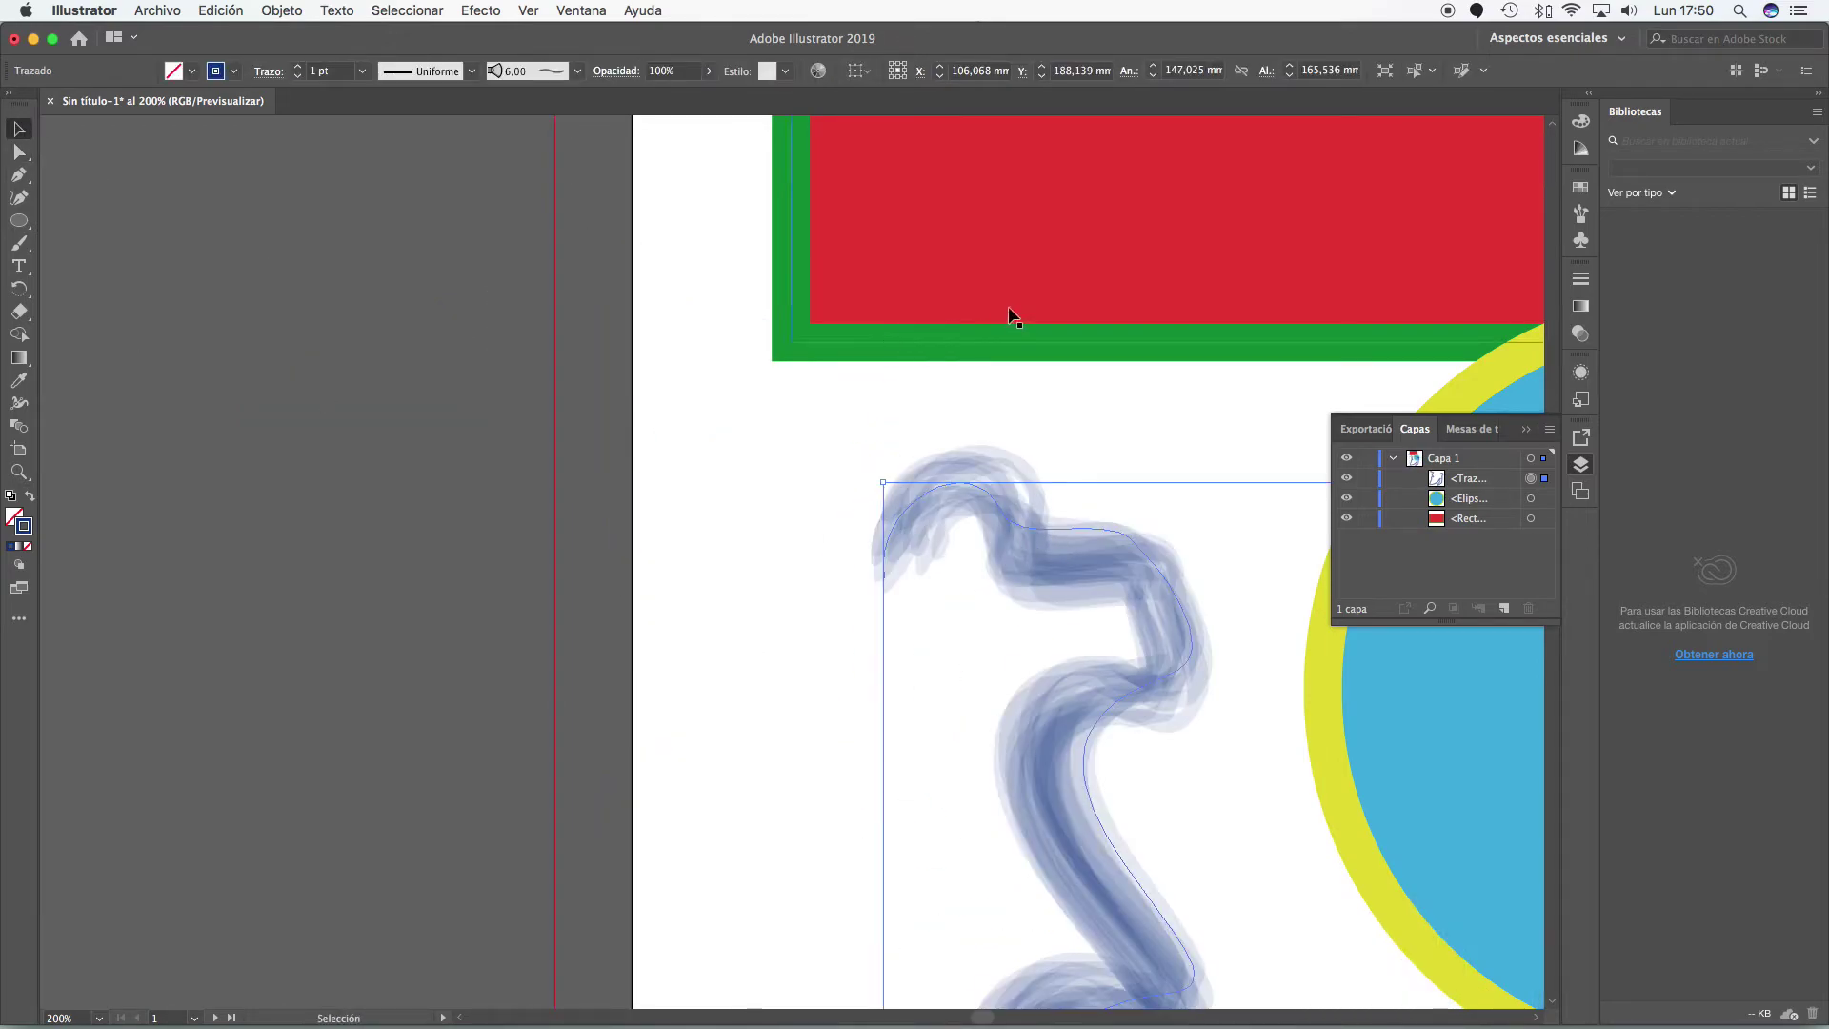
{"action": "left_click", "coordinate": [1323, 354]}
{"action": "scroll", "coordinate": [1000, 400], "scroll_direction": "up", "scroll_amount": 3}
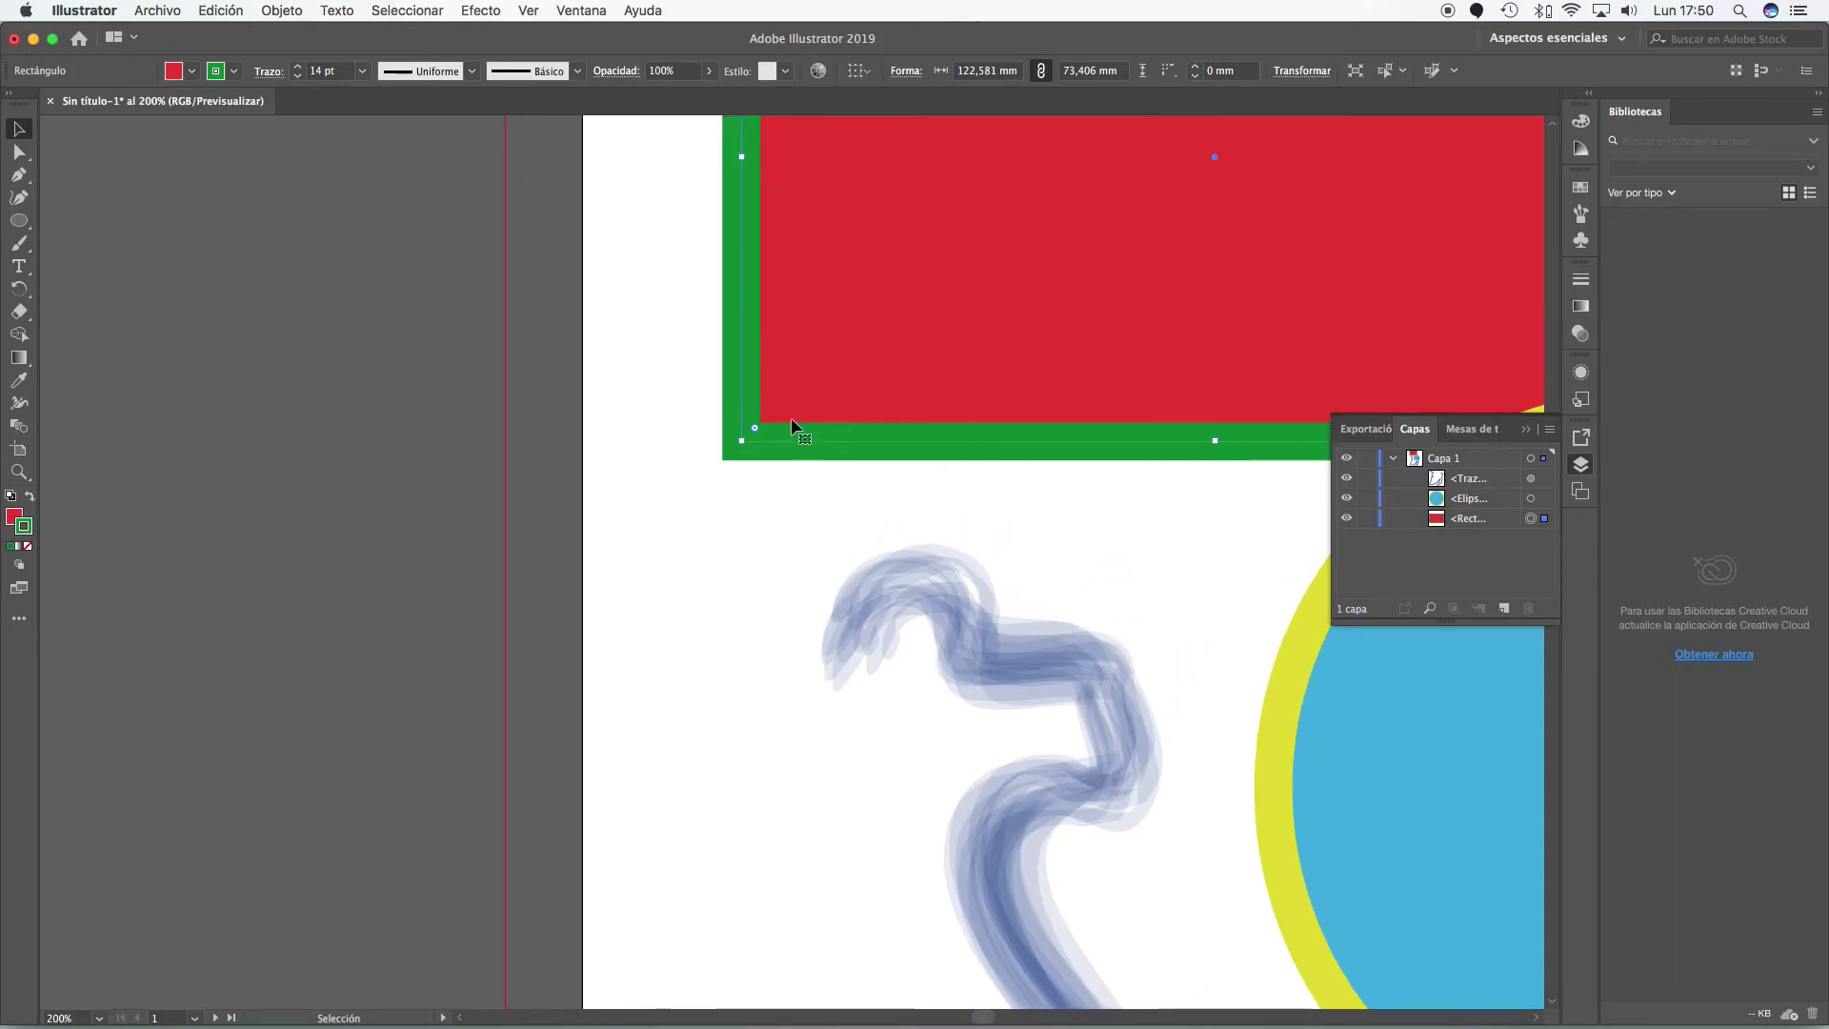
{"action": "scroll", "coordinate": [795, 424], "scroll_direction": "up", "scroll_amount": 2}
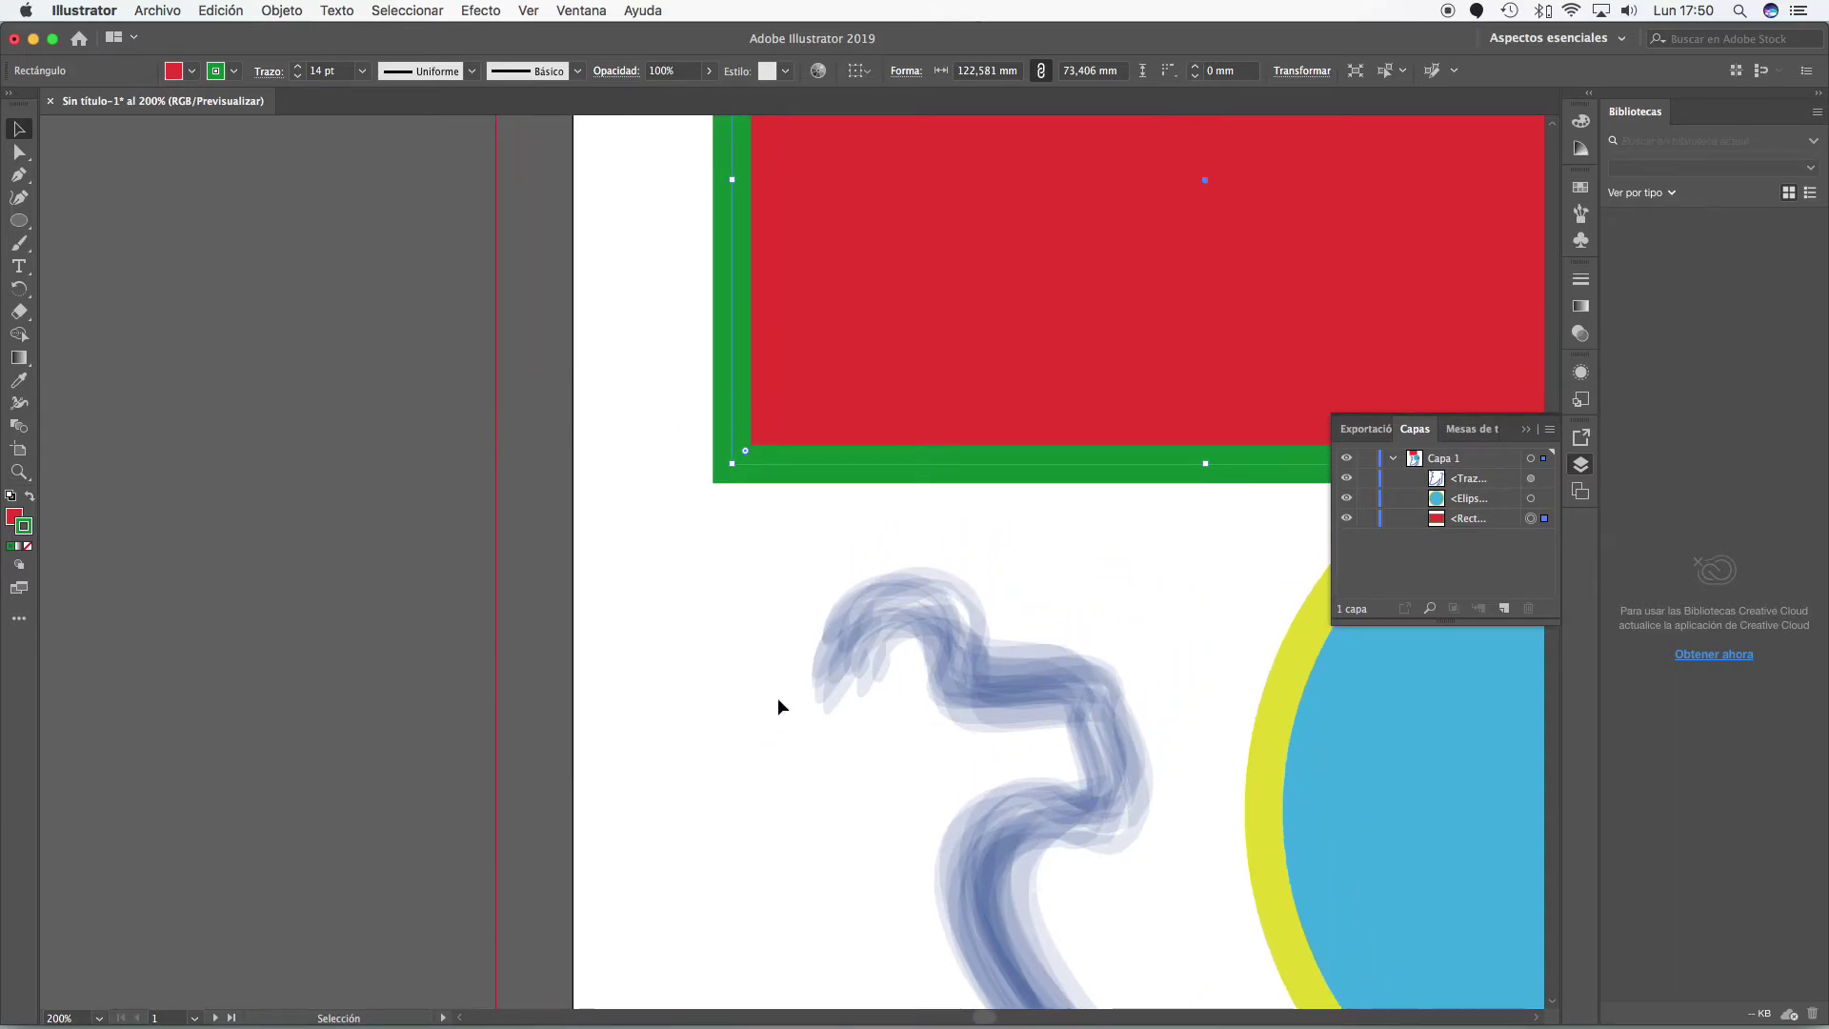
- Delete the freehand brush path and the red rectangle
{"action": "left_click", "coordinate": [18, 473]}
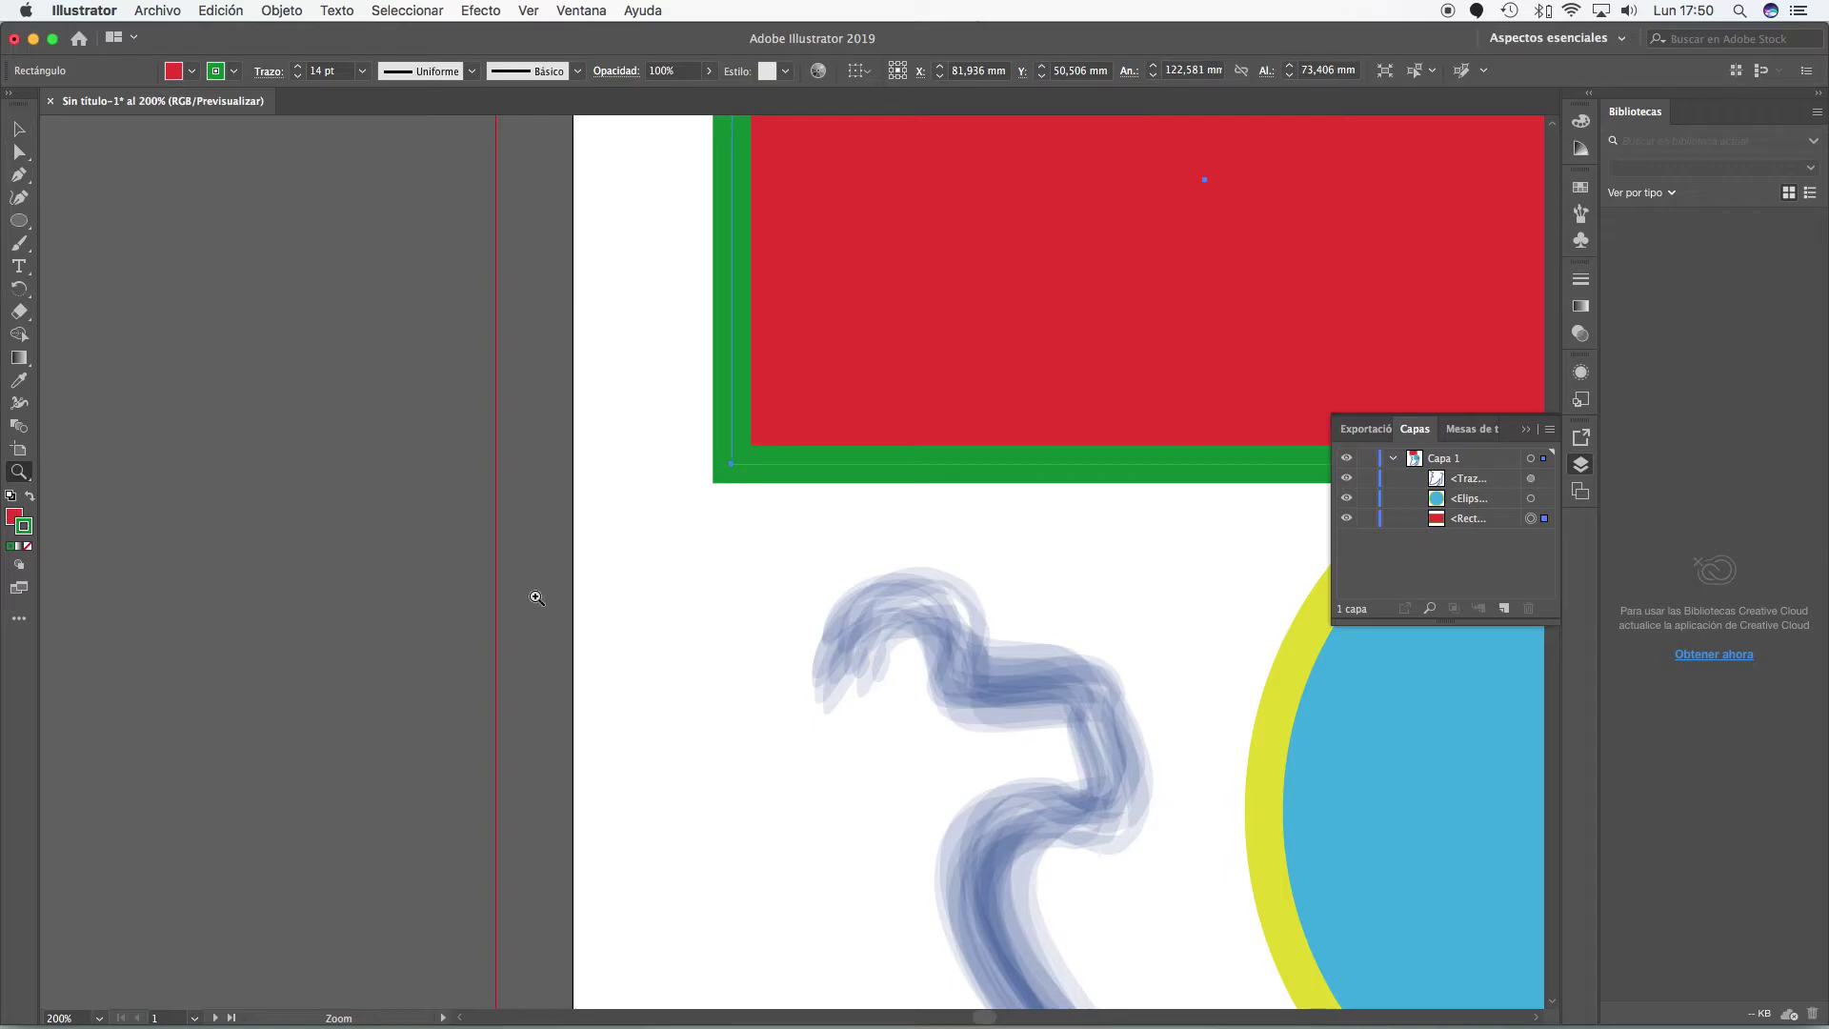
{"action": "left_click", "coordinate": [1229, 680], "text": "alt"}
{"action": "scroll", "coordinate": [1192, 700], "scroll_direction": "right", "scroll_amount": 5}
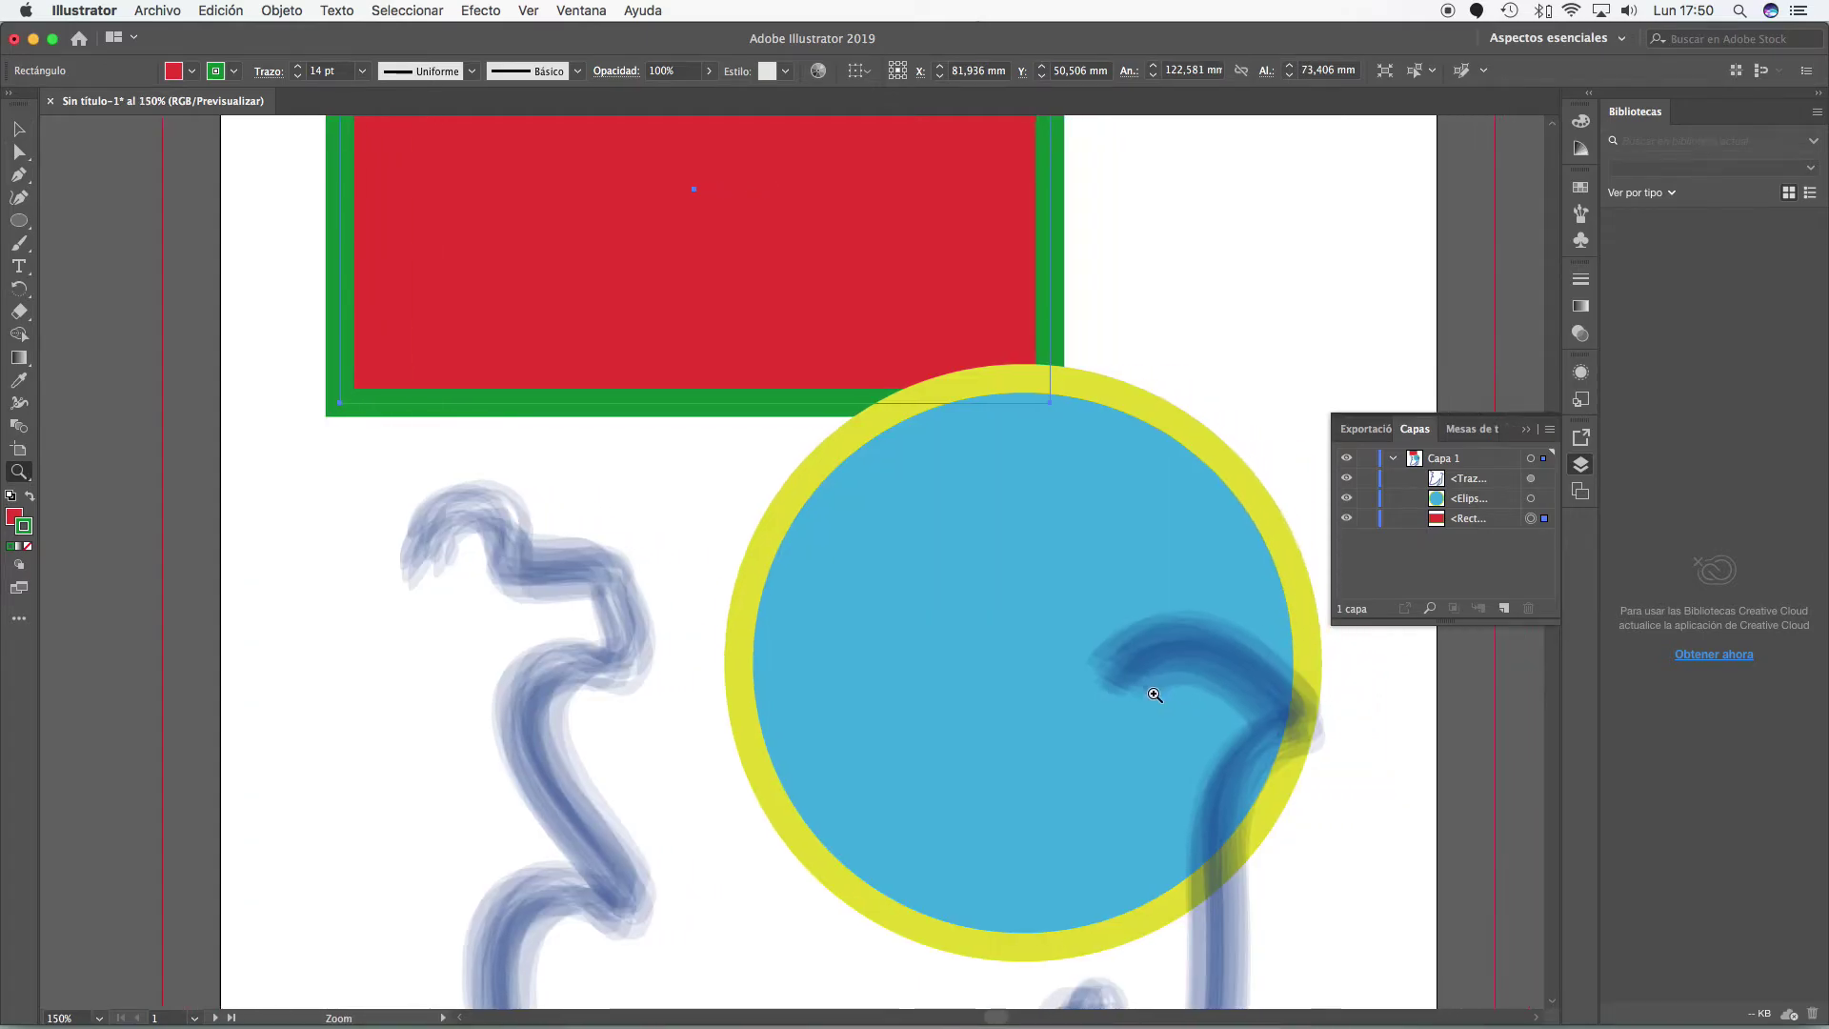
{"action": "left_click", "coordinate": [12, 132]}
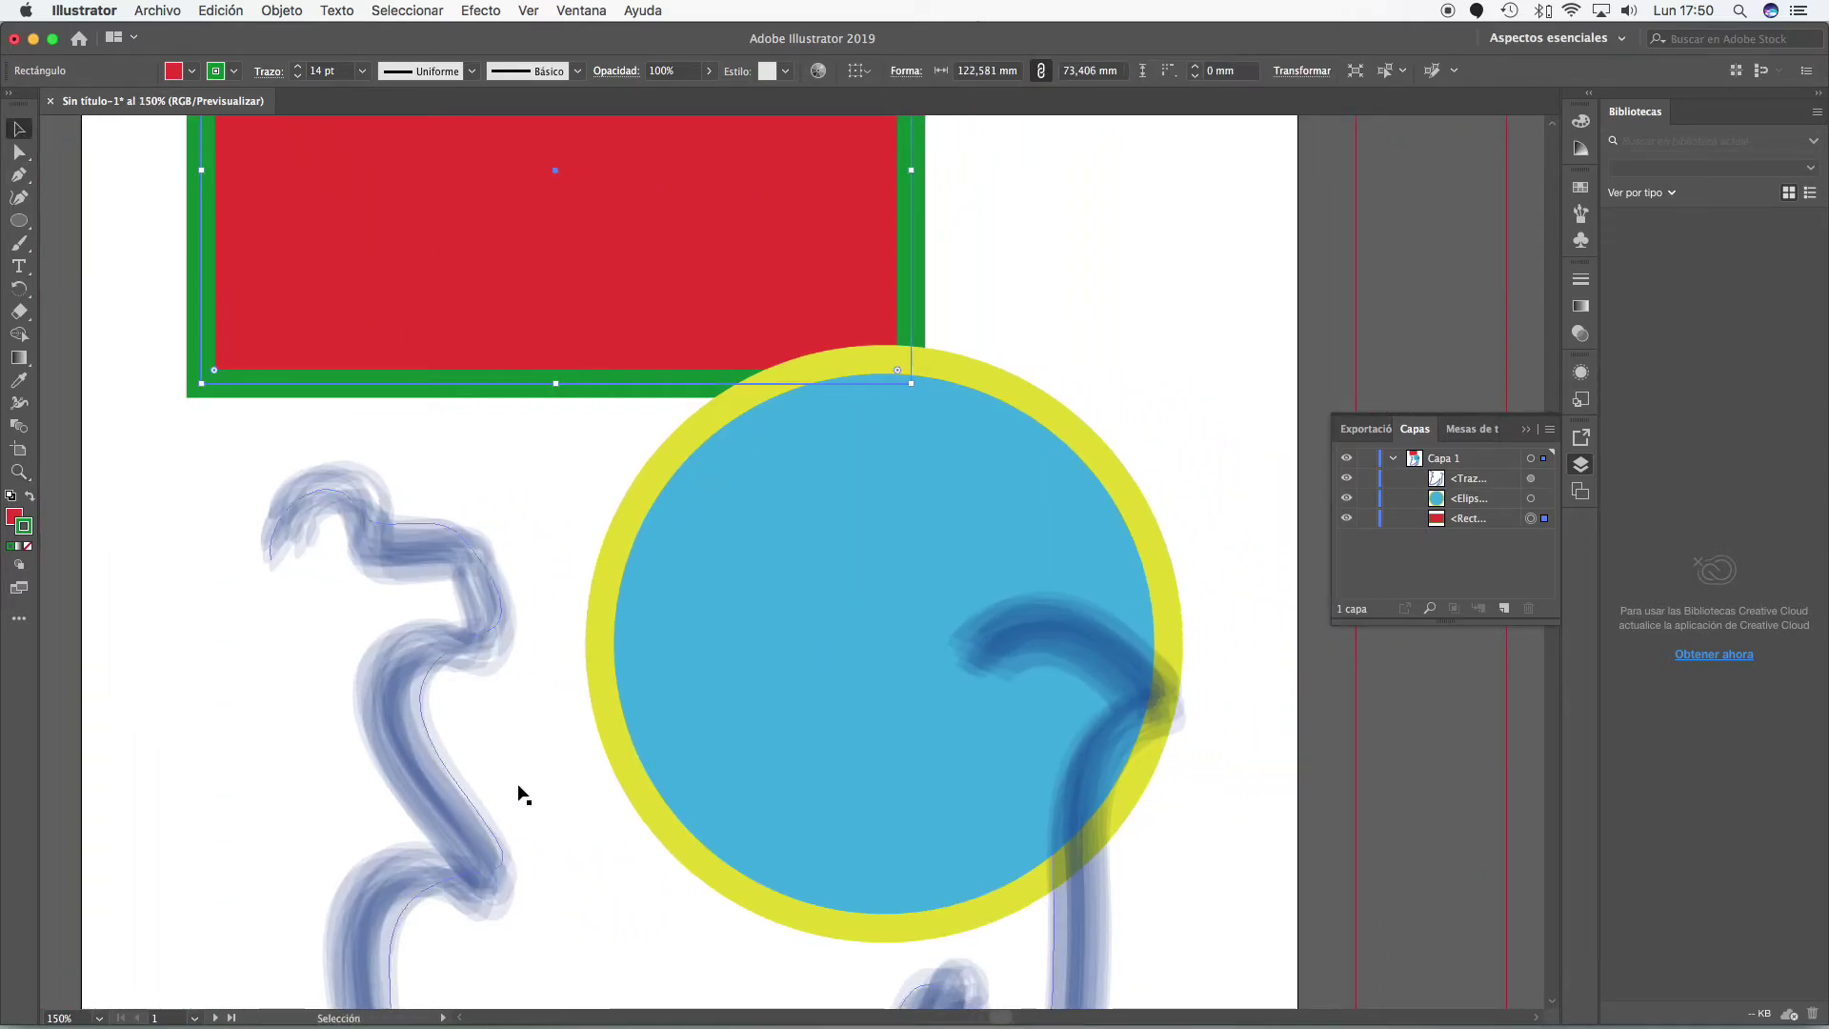
{"action": "left_click", "coordinate": [478, 638]}
{"action": "key", "text": "Delete"}
{"action": "left_click", "coordinate": [539, 315]}
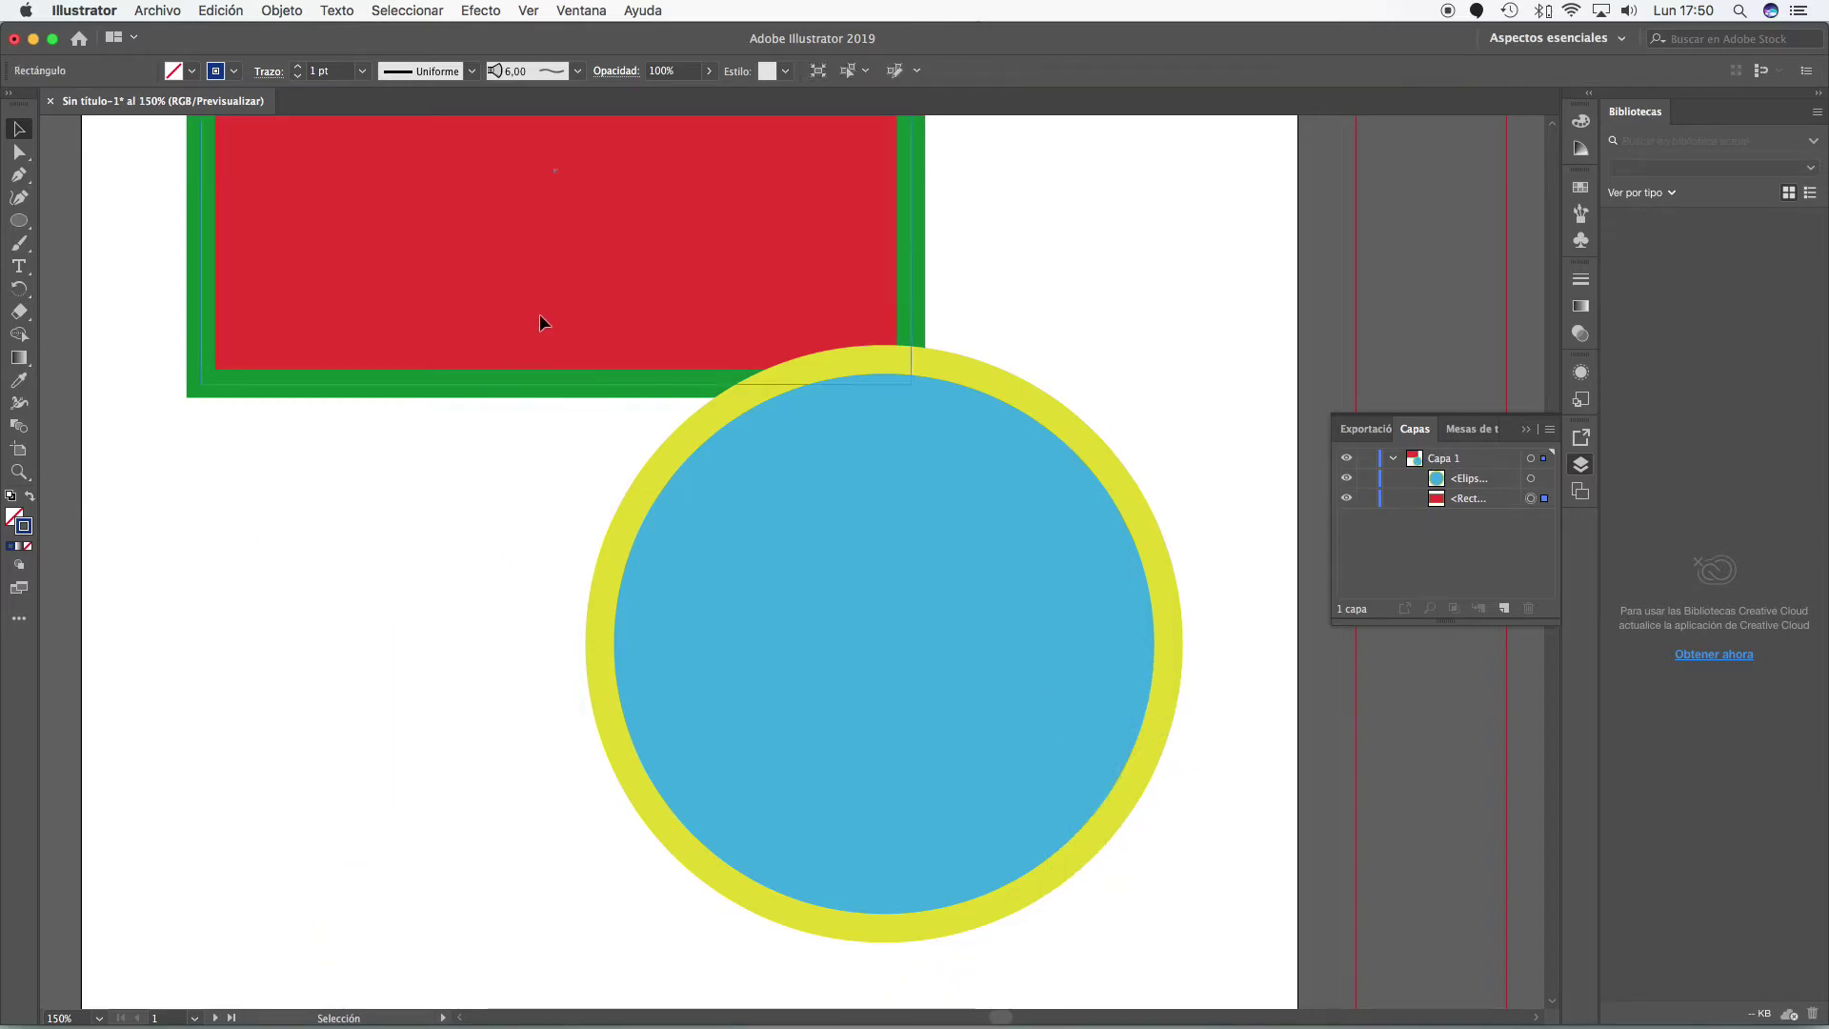
{"action": "key", "text": "Delete"}
- Move the blue circle up and left to about the middle of the first artboard's width
{"action": "left_click", "coordinate": [1009, 616]}
{"action": "left_click_drag", "start_coordinate": [999, 629], "coordinate": [800, 547]}
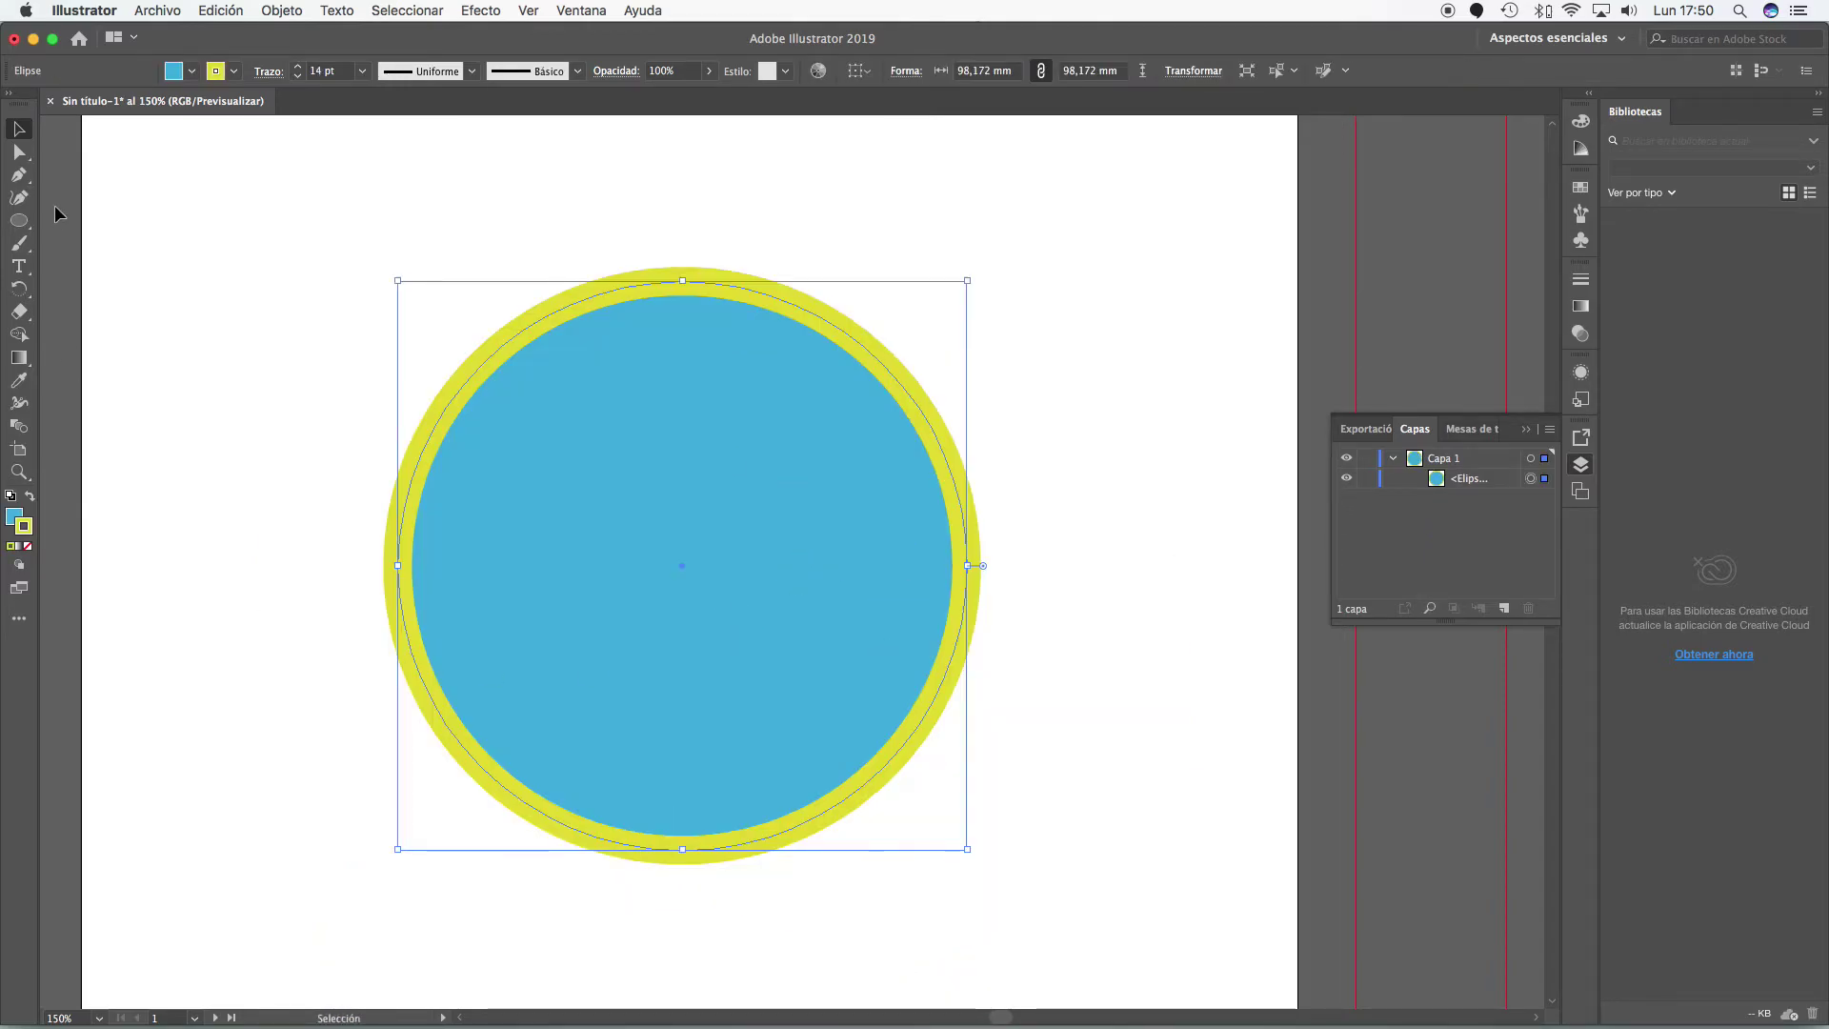
- Reshape the blue circle with Direct Selection by pulling the top anchor's handles and the left anchor's upper handle outward
{"action": "left_click", "coordinate": [20, 153]}
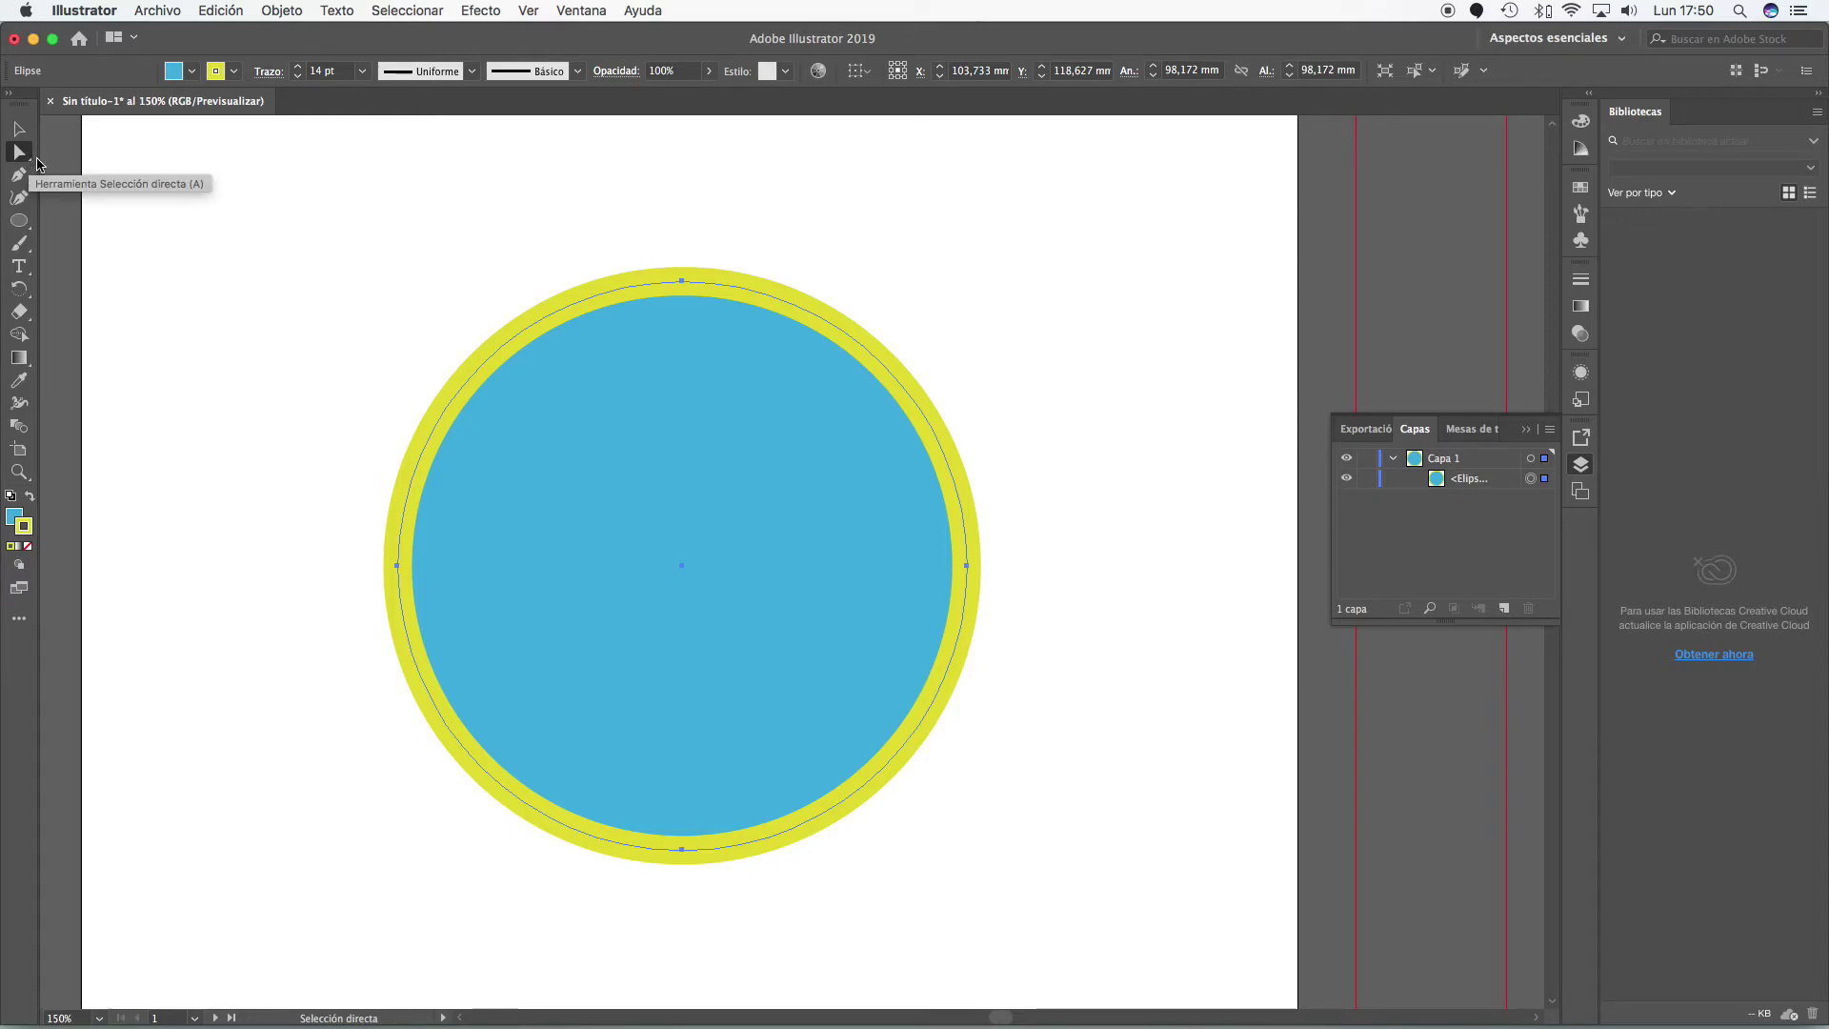
{"action": "left_click", "coordinate": [682, 282]}
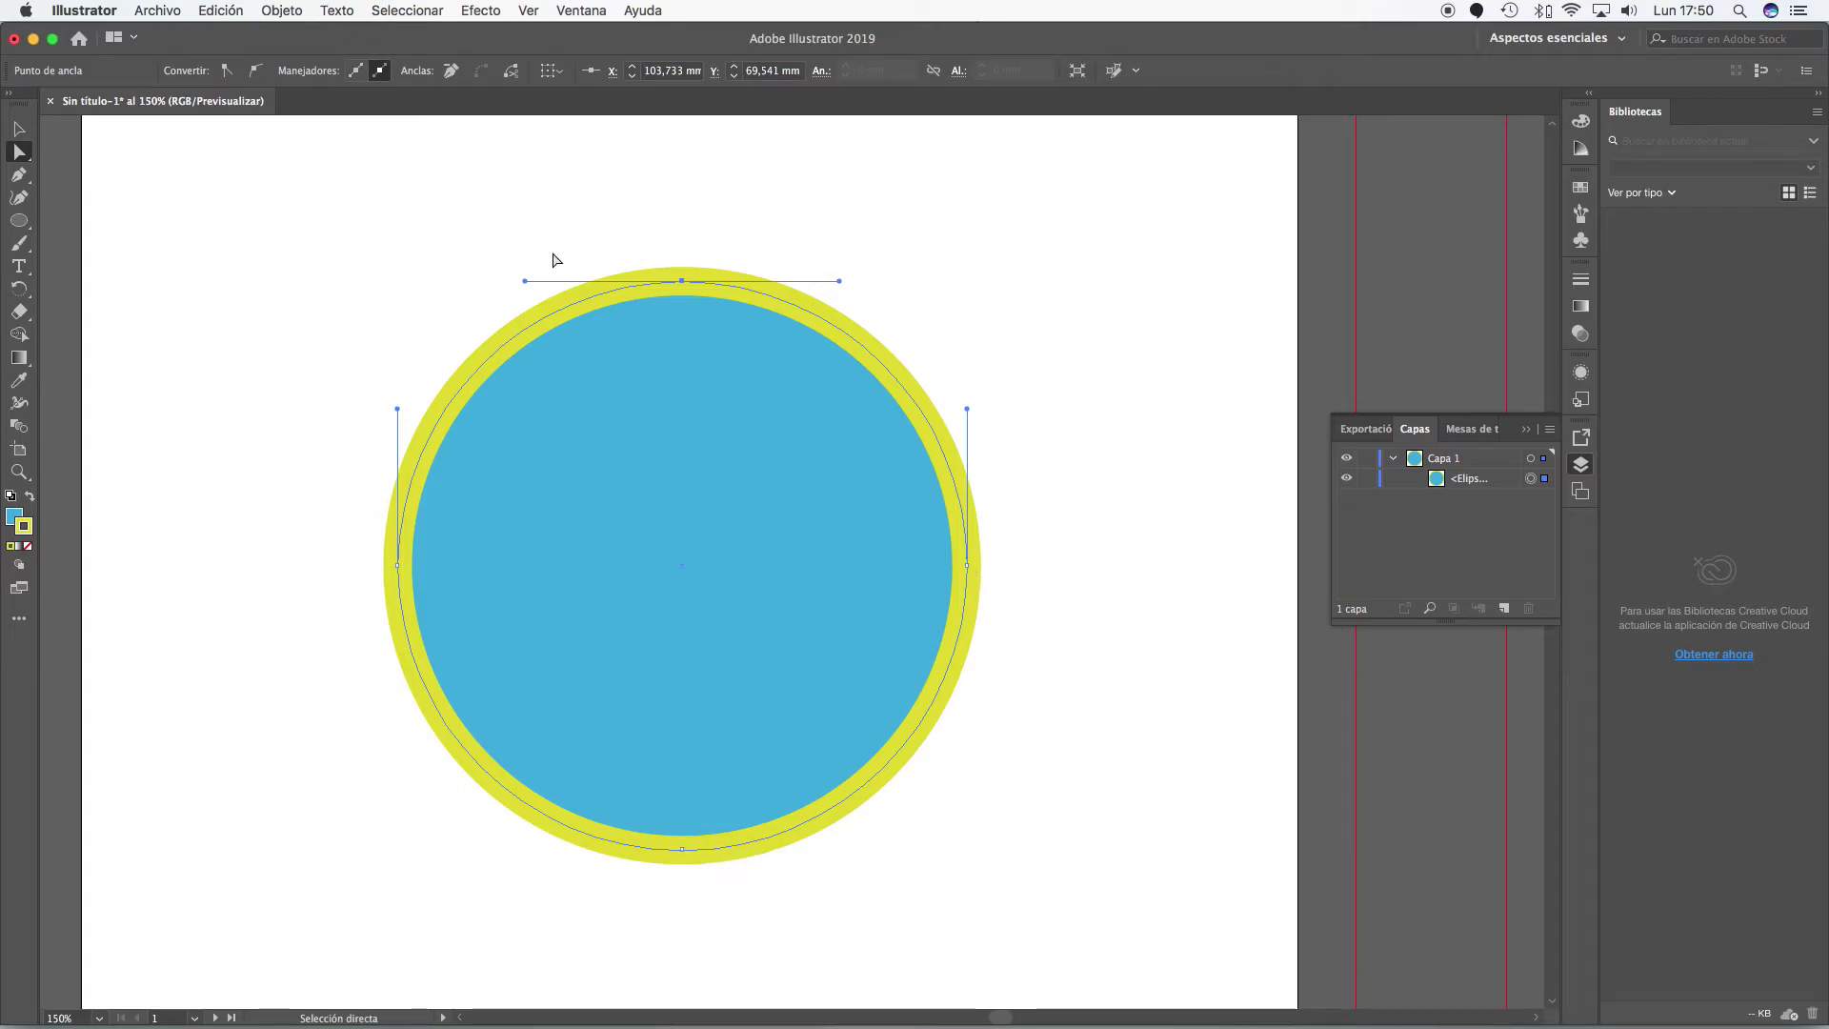
{"action": "left_click_drag", "start_coordinate": [526, 282], "coordinate": [417, 187]}
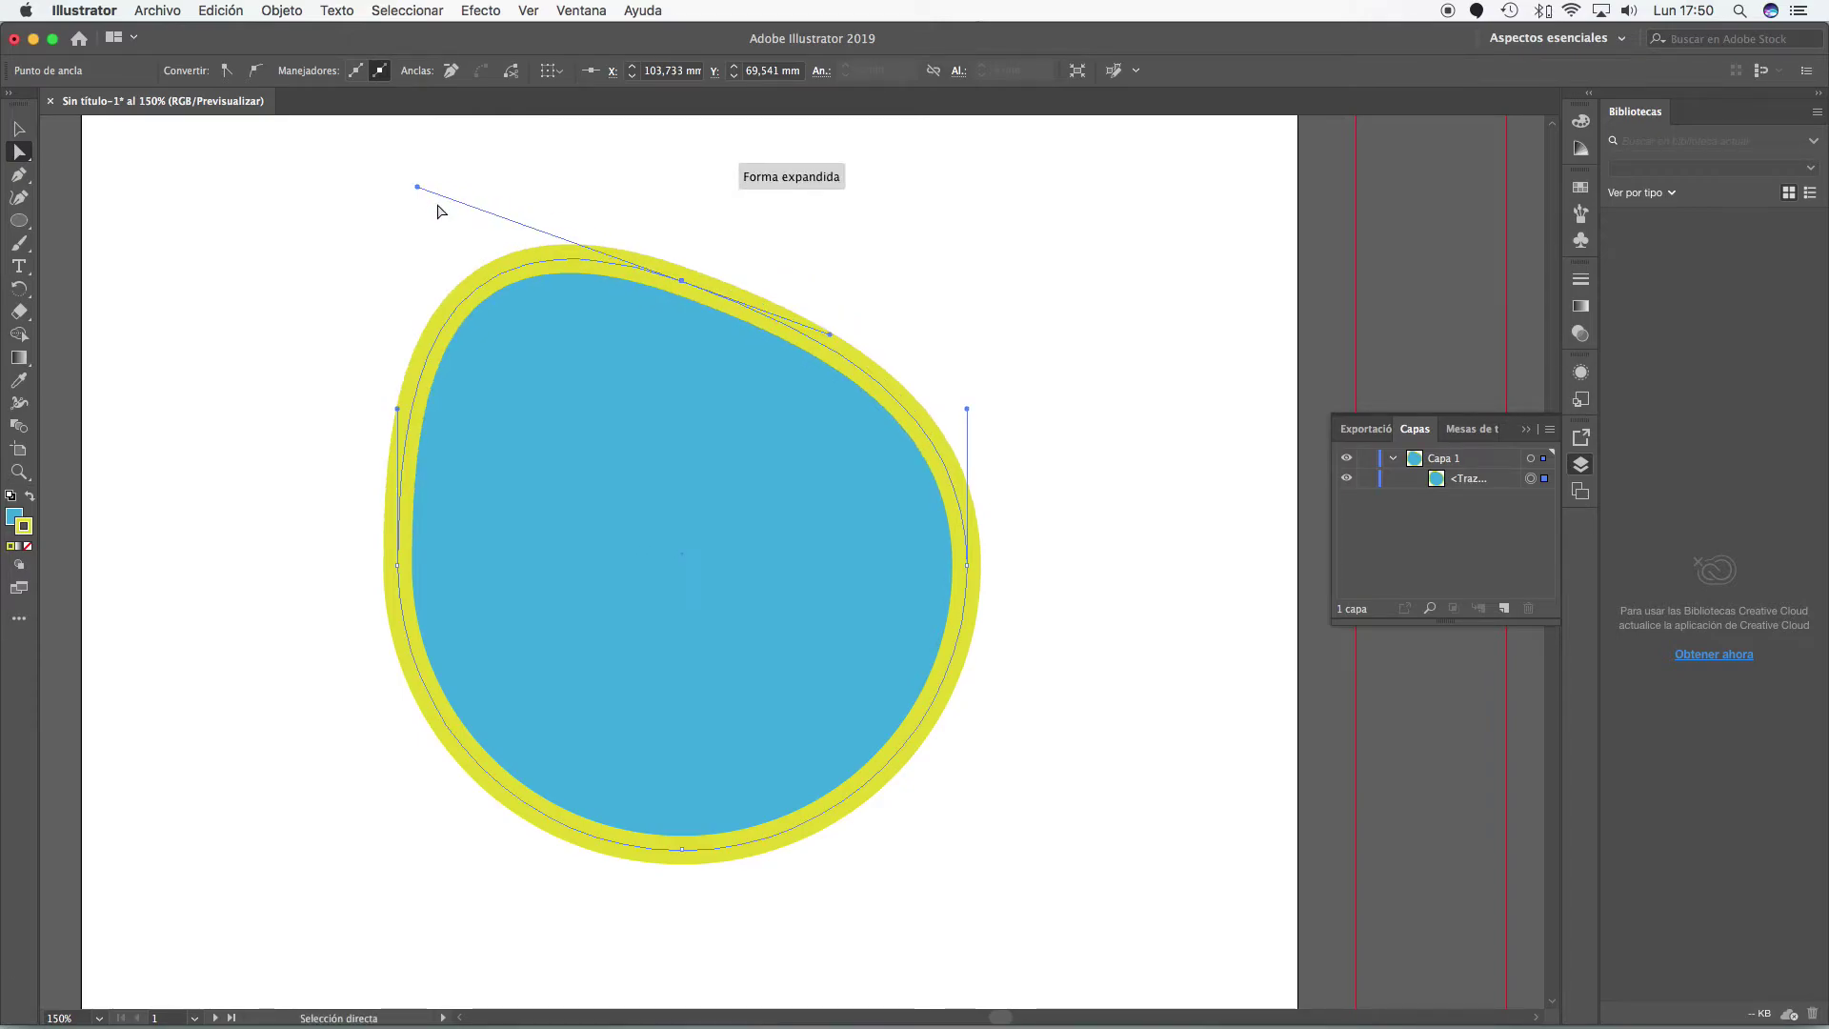
{"action": "left_click_drag", "start_coordinate": [402, 411], "coordinate": [287, 476]}
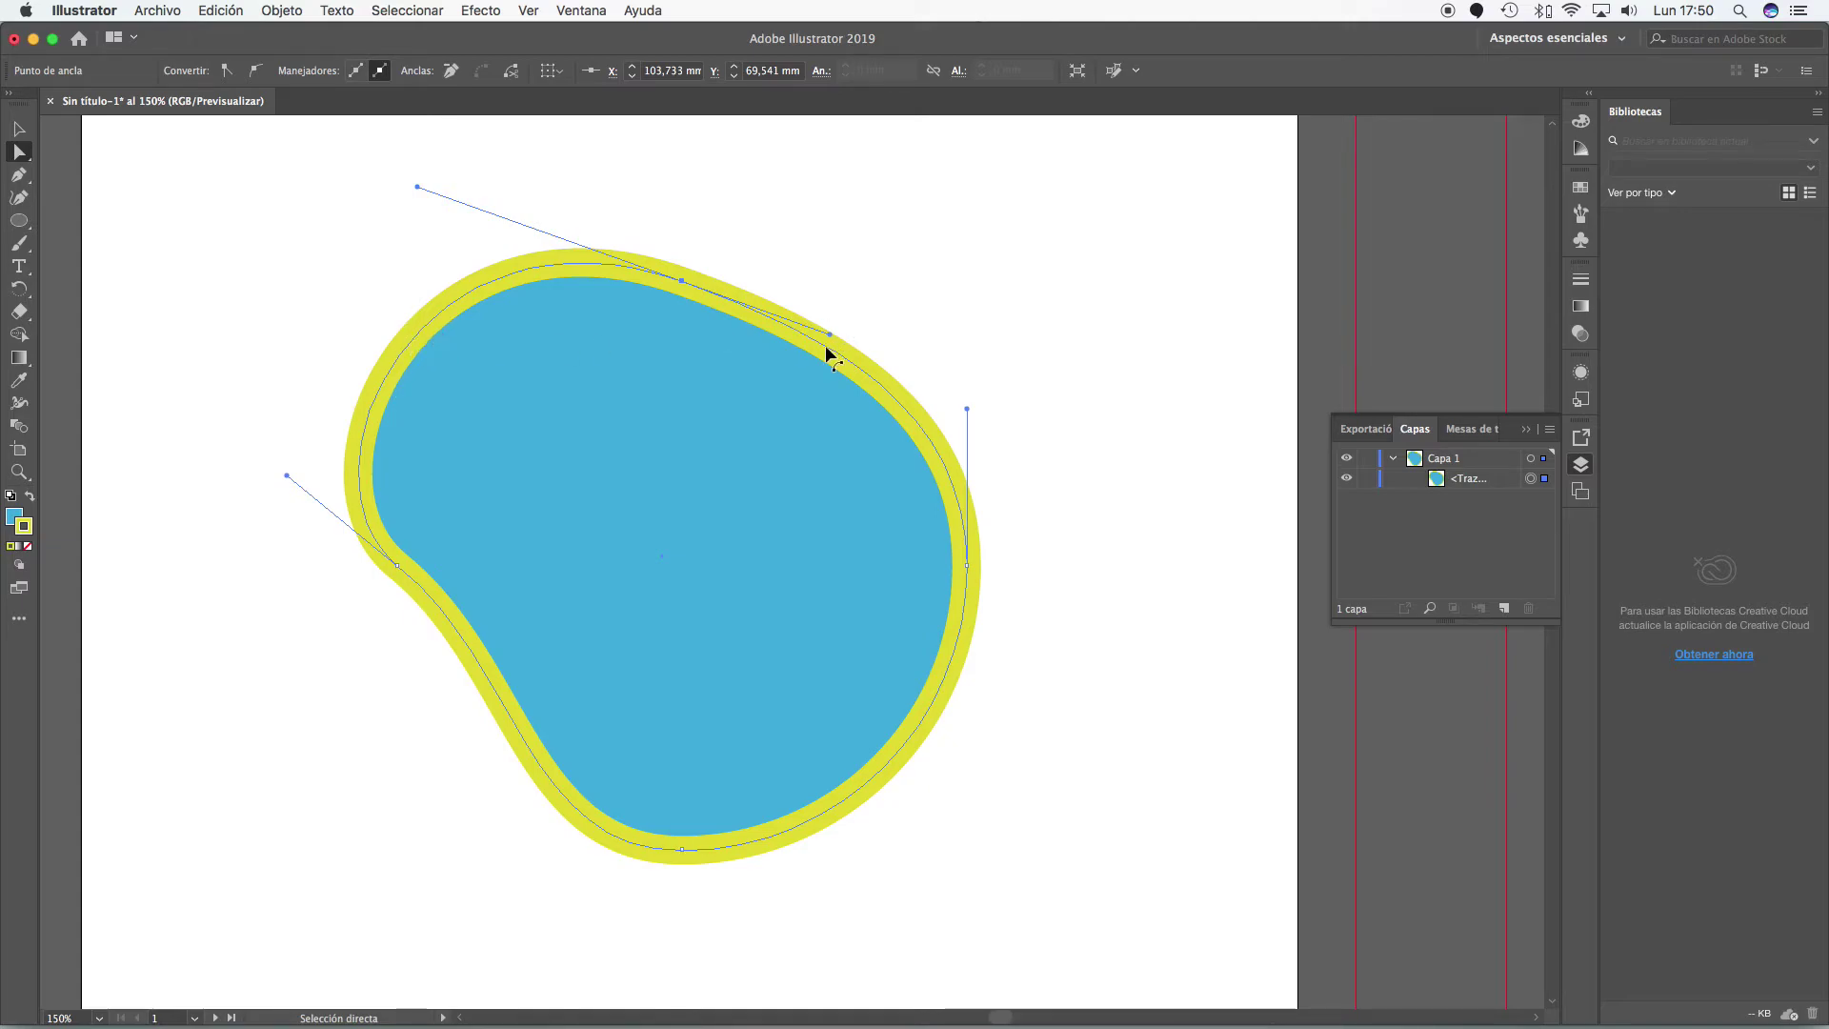
{"action": "left_click_drag", "start_coordinate": [830, 335], "coordinate": [903, 337]}
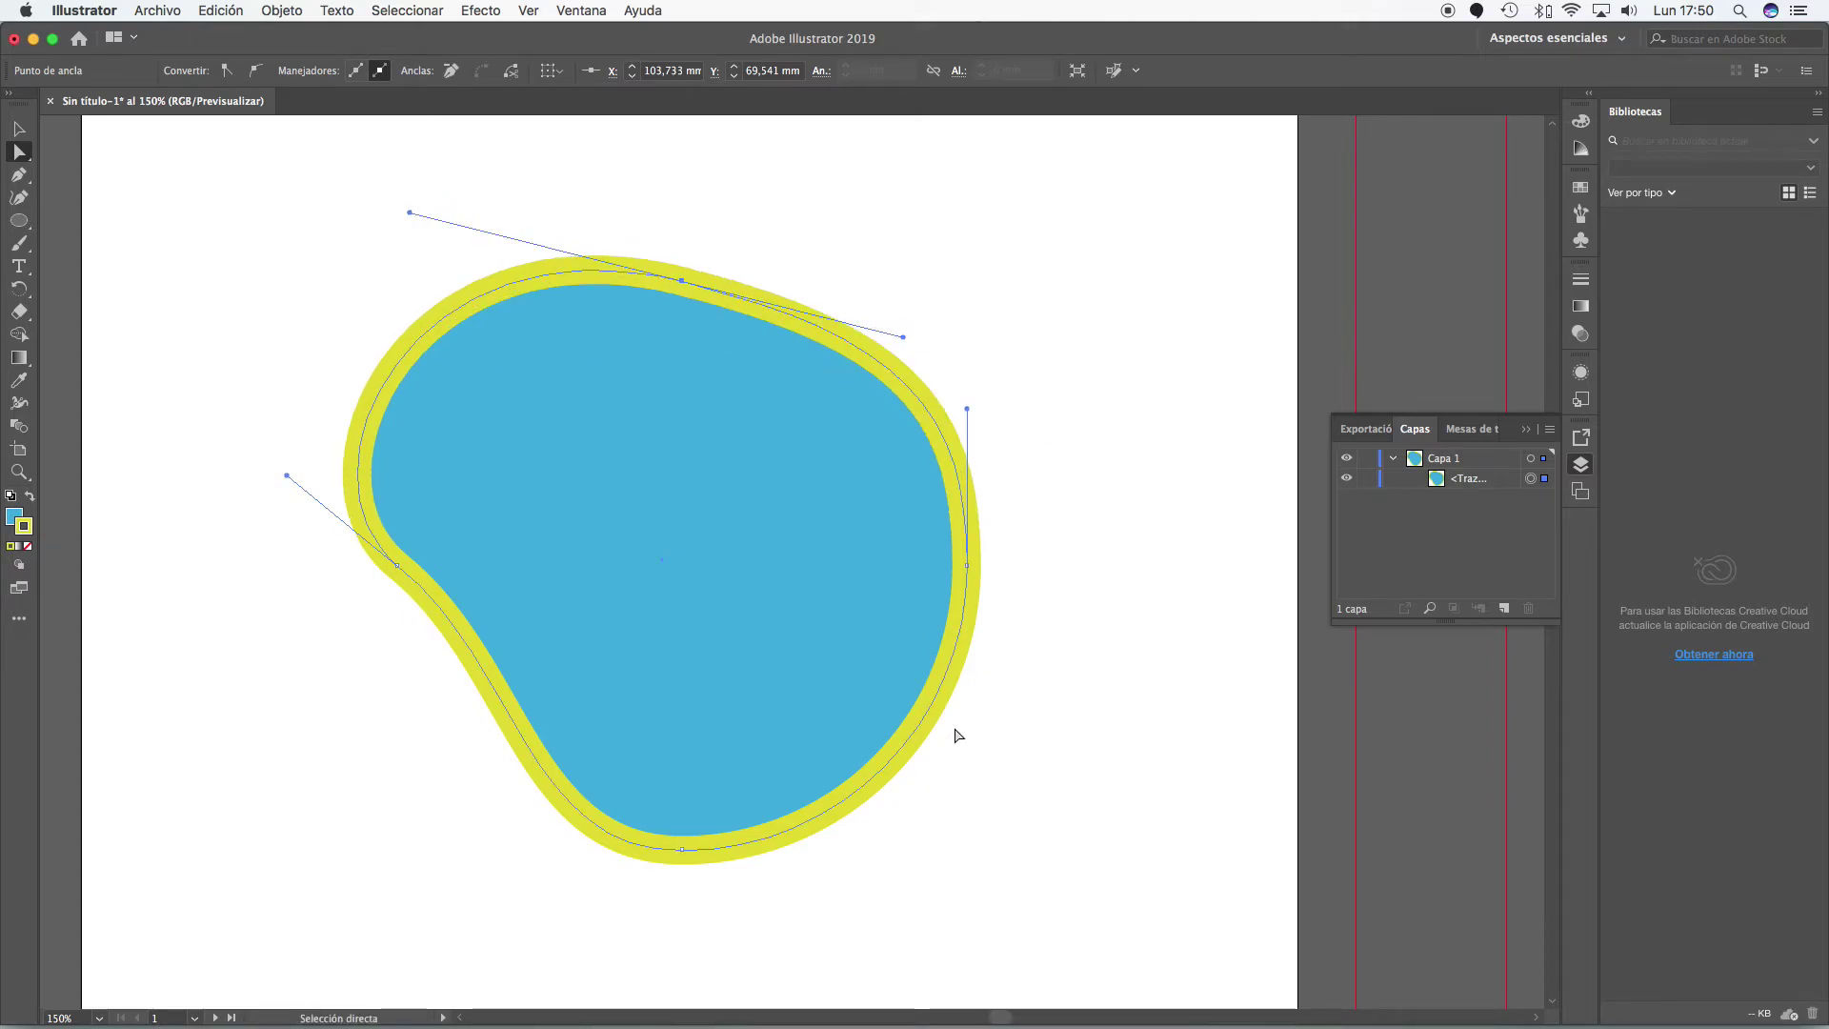
- Move the shape's right anchor point down and outward, raise its bottom anchor, and adjust the bottom anchor's left handle
{"action": "left_click_drag", "start_coordinate": [965, 568], "coordinate": [1034, 744]}
{"action": "left_click_drag", "start_coordinate": [682, 849], "coordinate": [707, 714]}
{"action": "left_click_drag", "start_coordinate": [545, 712], "coordinate": [557, 670]}
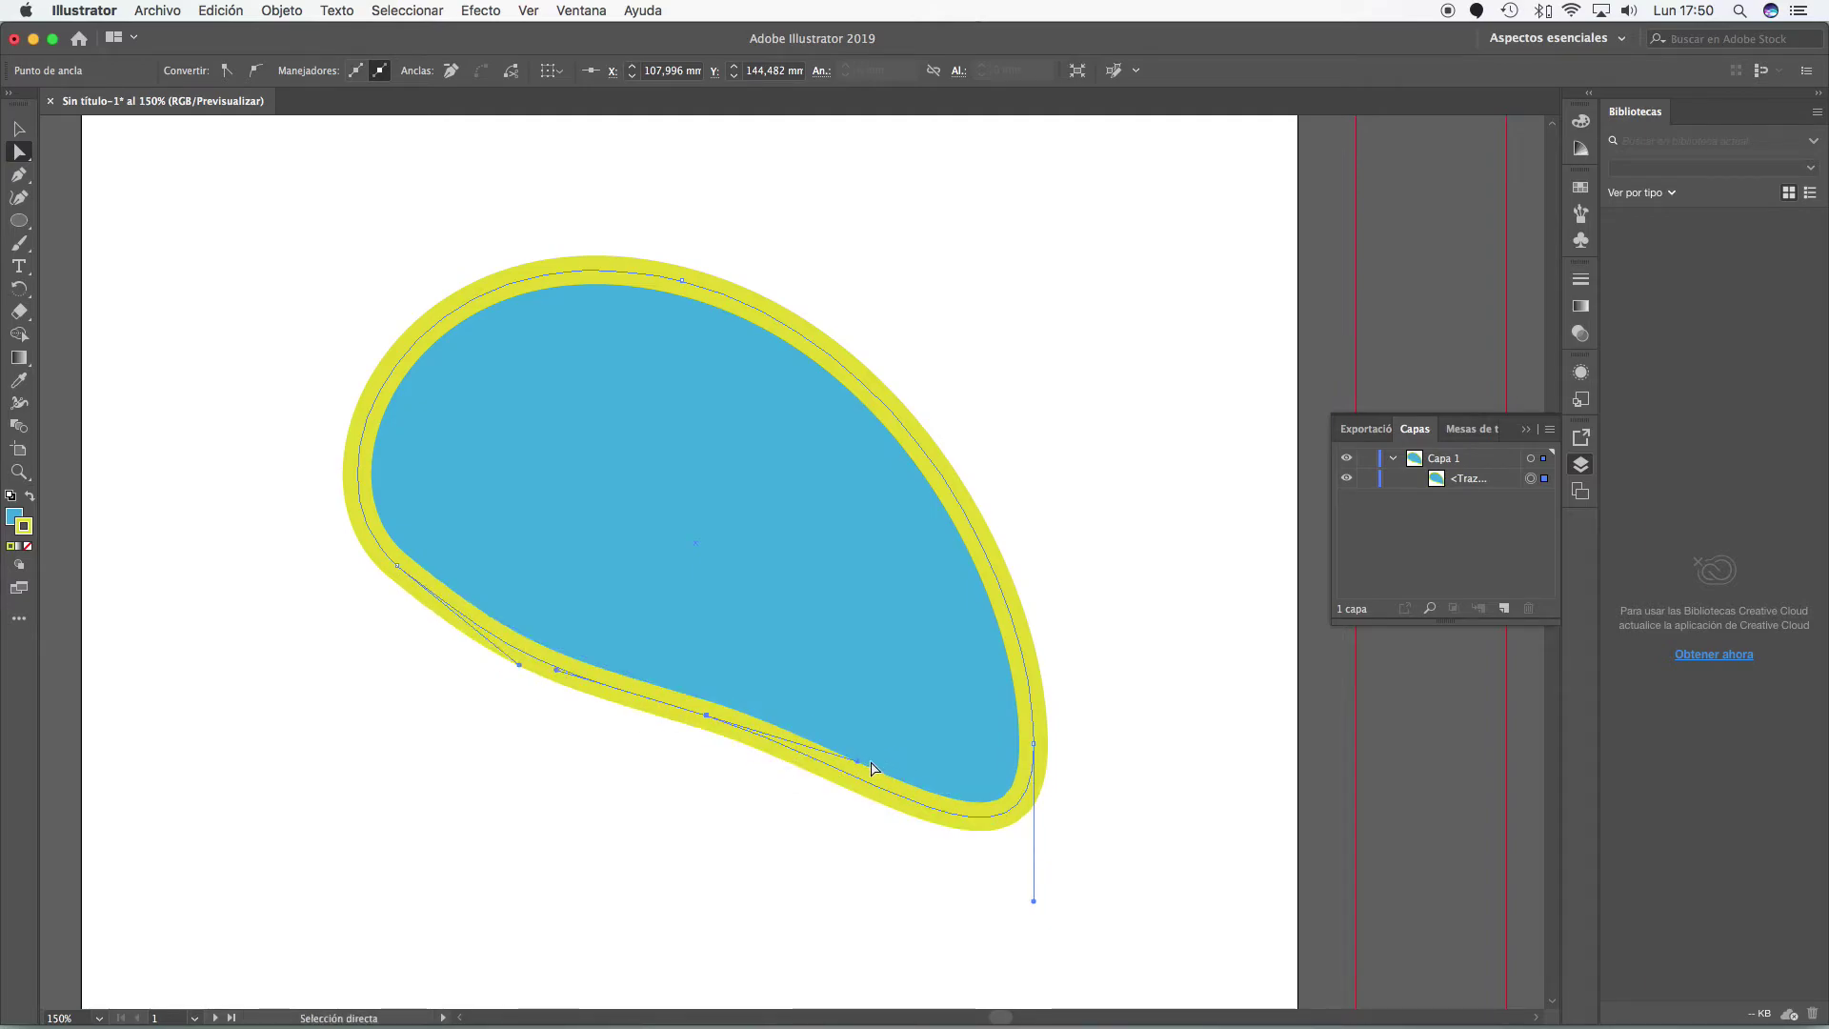
- Shift the lower-right anchor slightly inward, angle its handles diagonally, and shorten the top anchor's right handle
{"action": "left_click_drag", "start_coordinate": [1034, 745], "coordinate": [999, 738]}
{"action": "left_click_drag", "start_coordinate": [999, 897], "coordinate": [924, 836]}
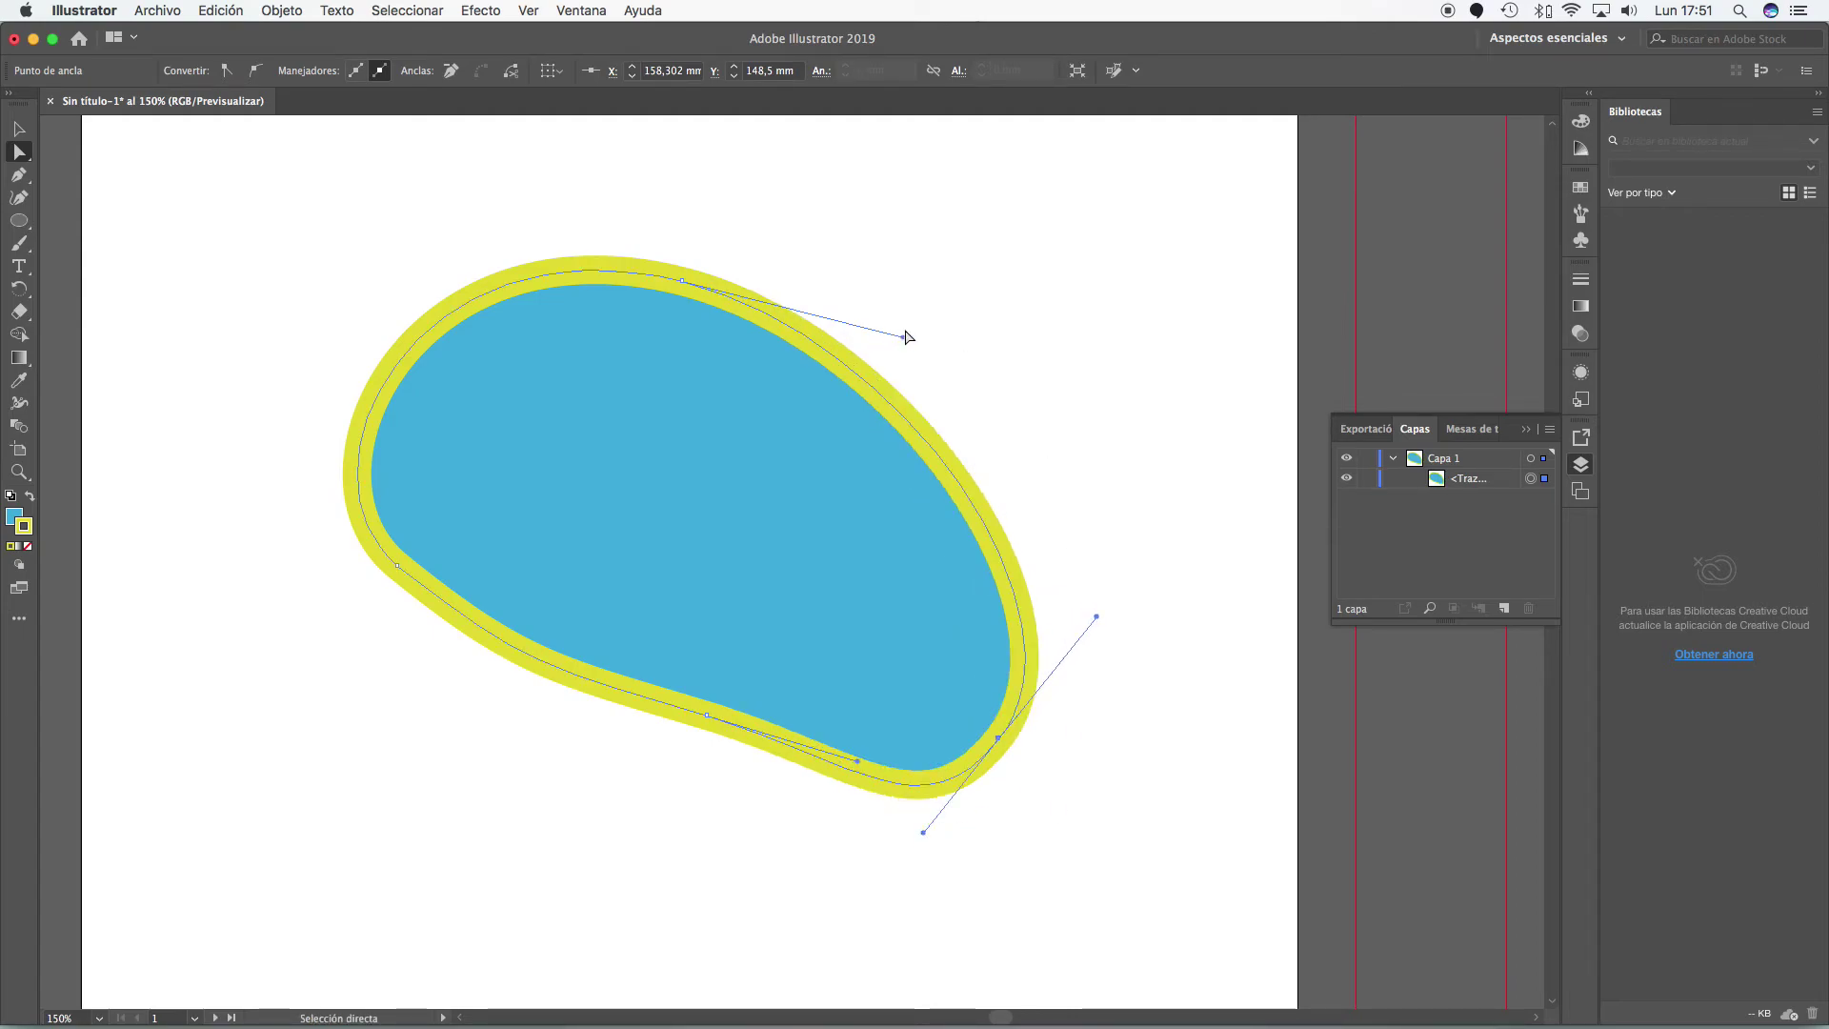
{"action": "left_click_drag", "start_coordinate": [904, 338], "coordinate": [741, 309]}
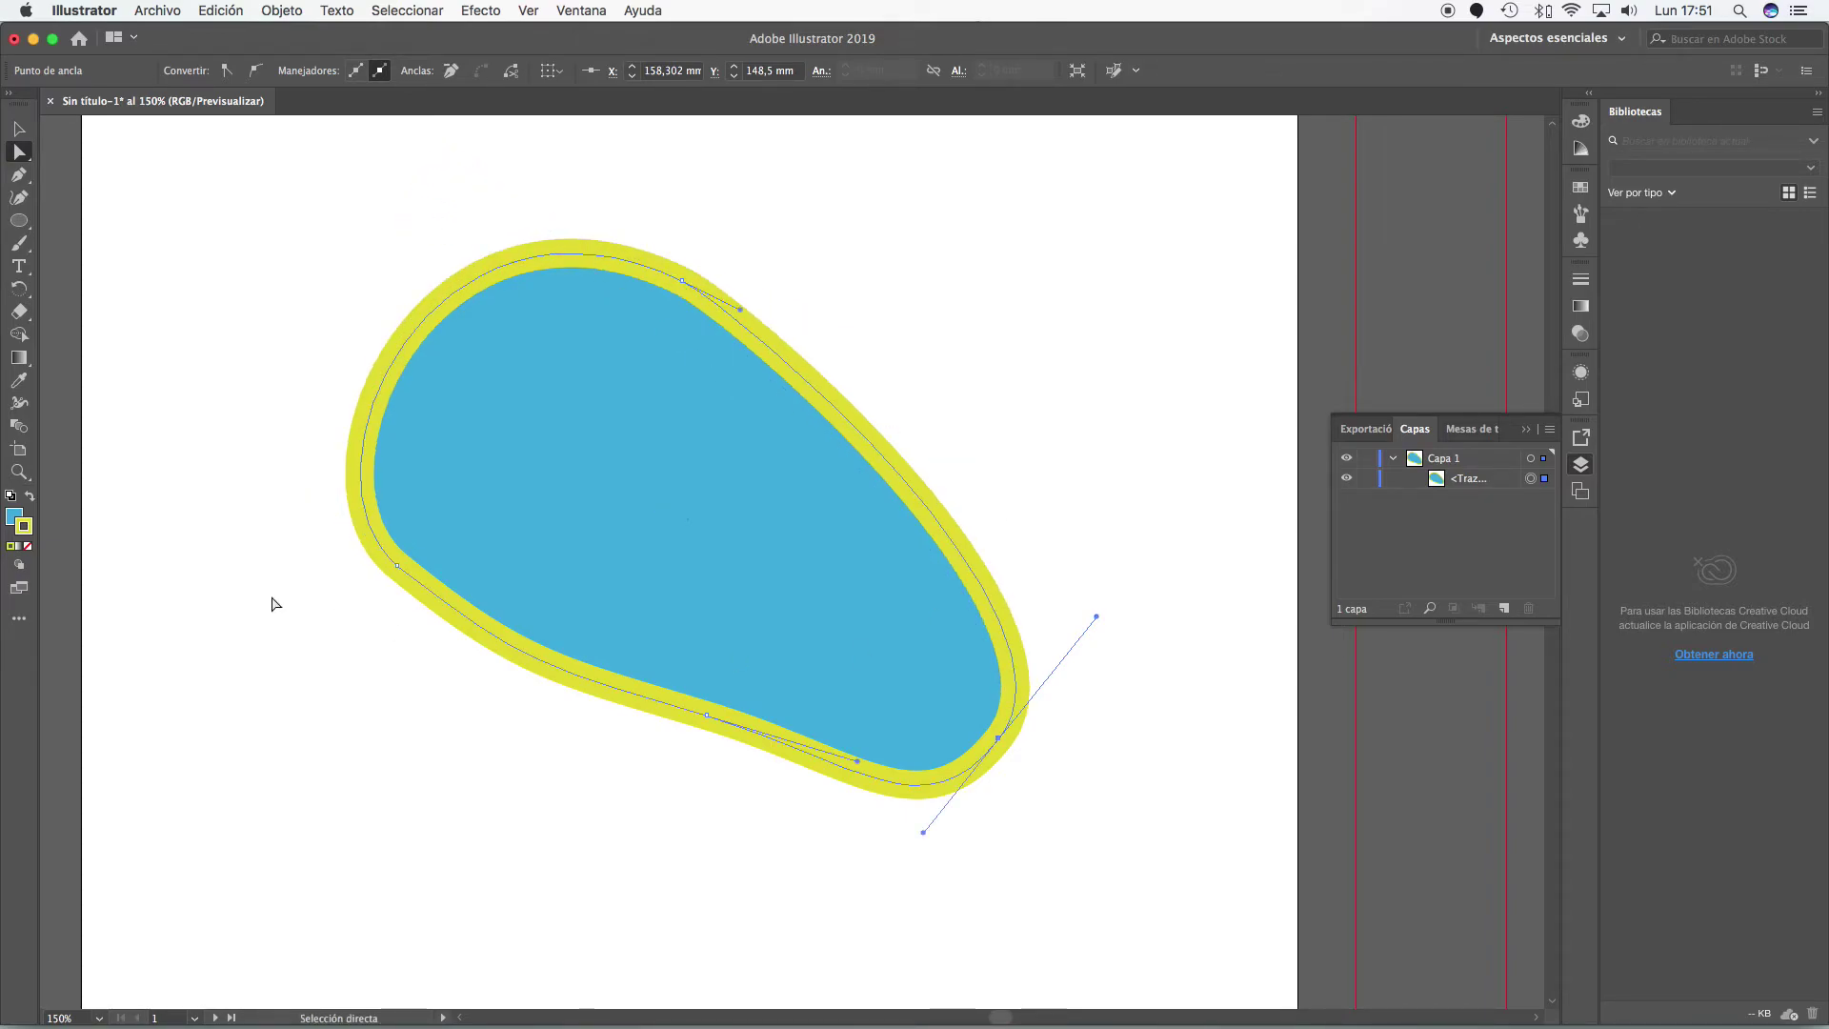
- Try converting the shape's lower-right anchor point to a corner with Direct Selection
{"action": "left_click", "coordinate": [19, 128]}
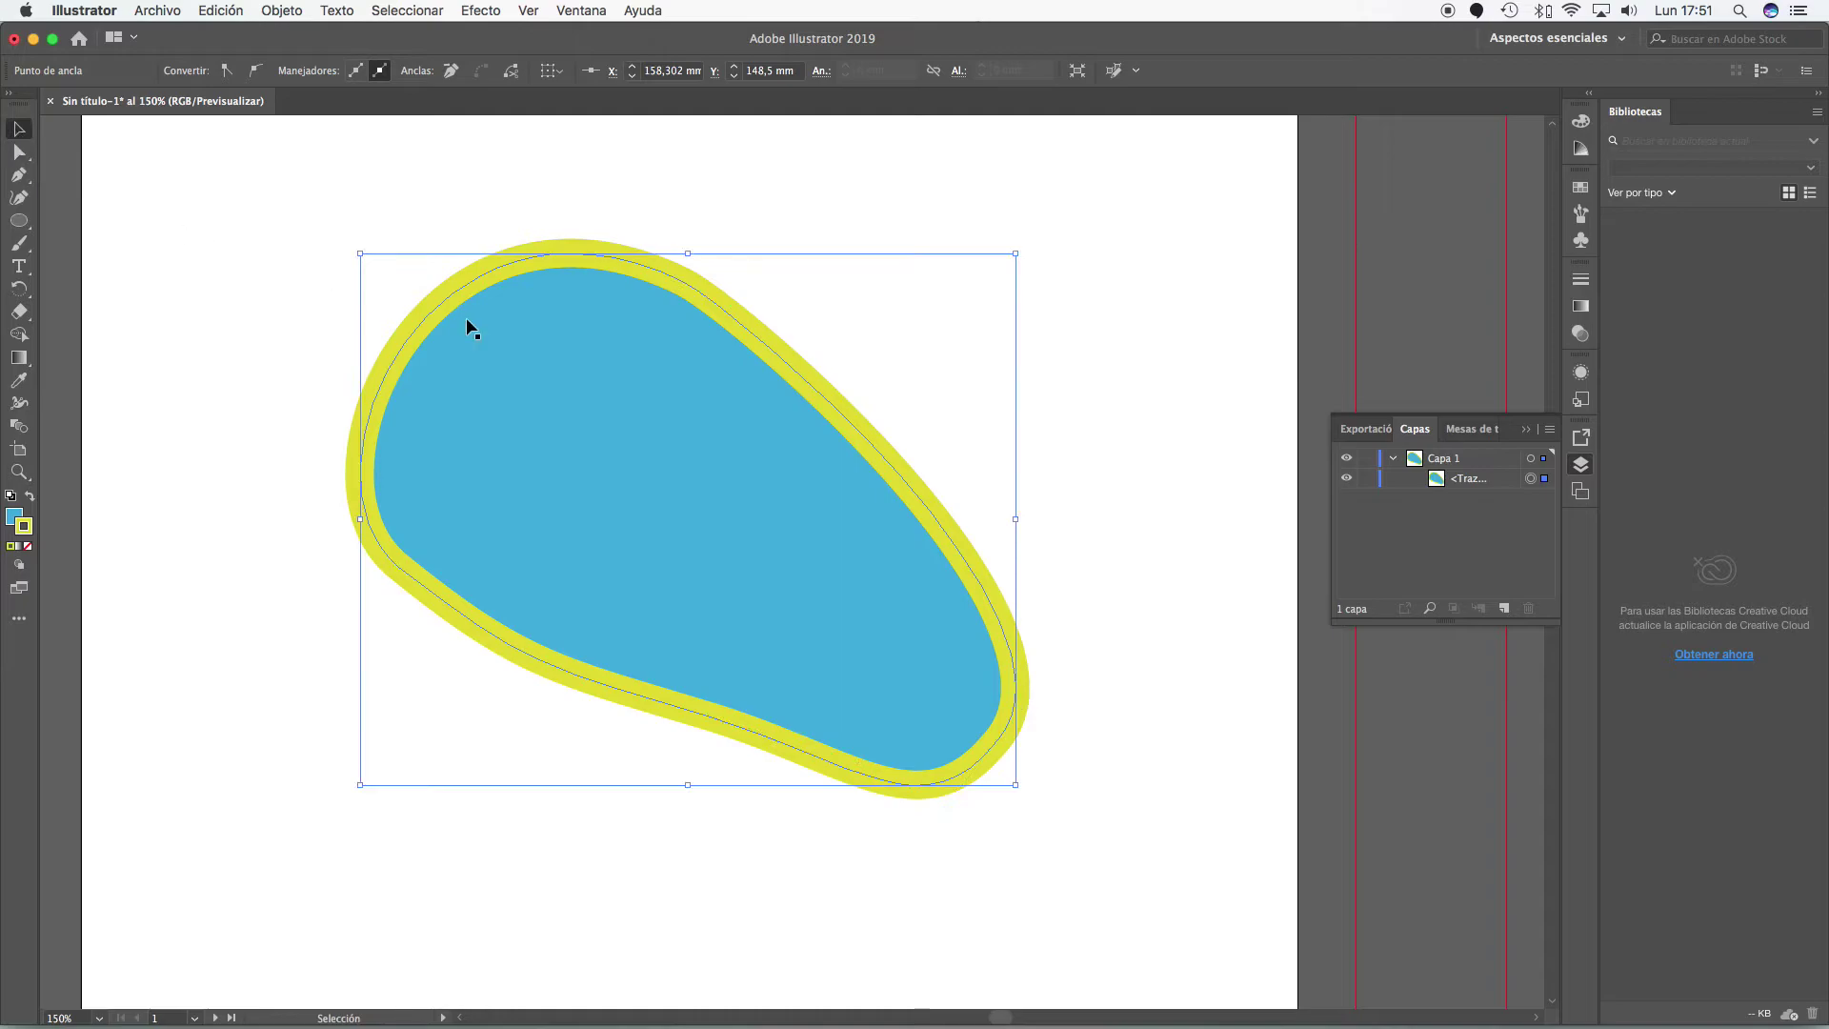
{"action": "left_click", "coordinate": [19, 152]}
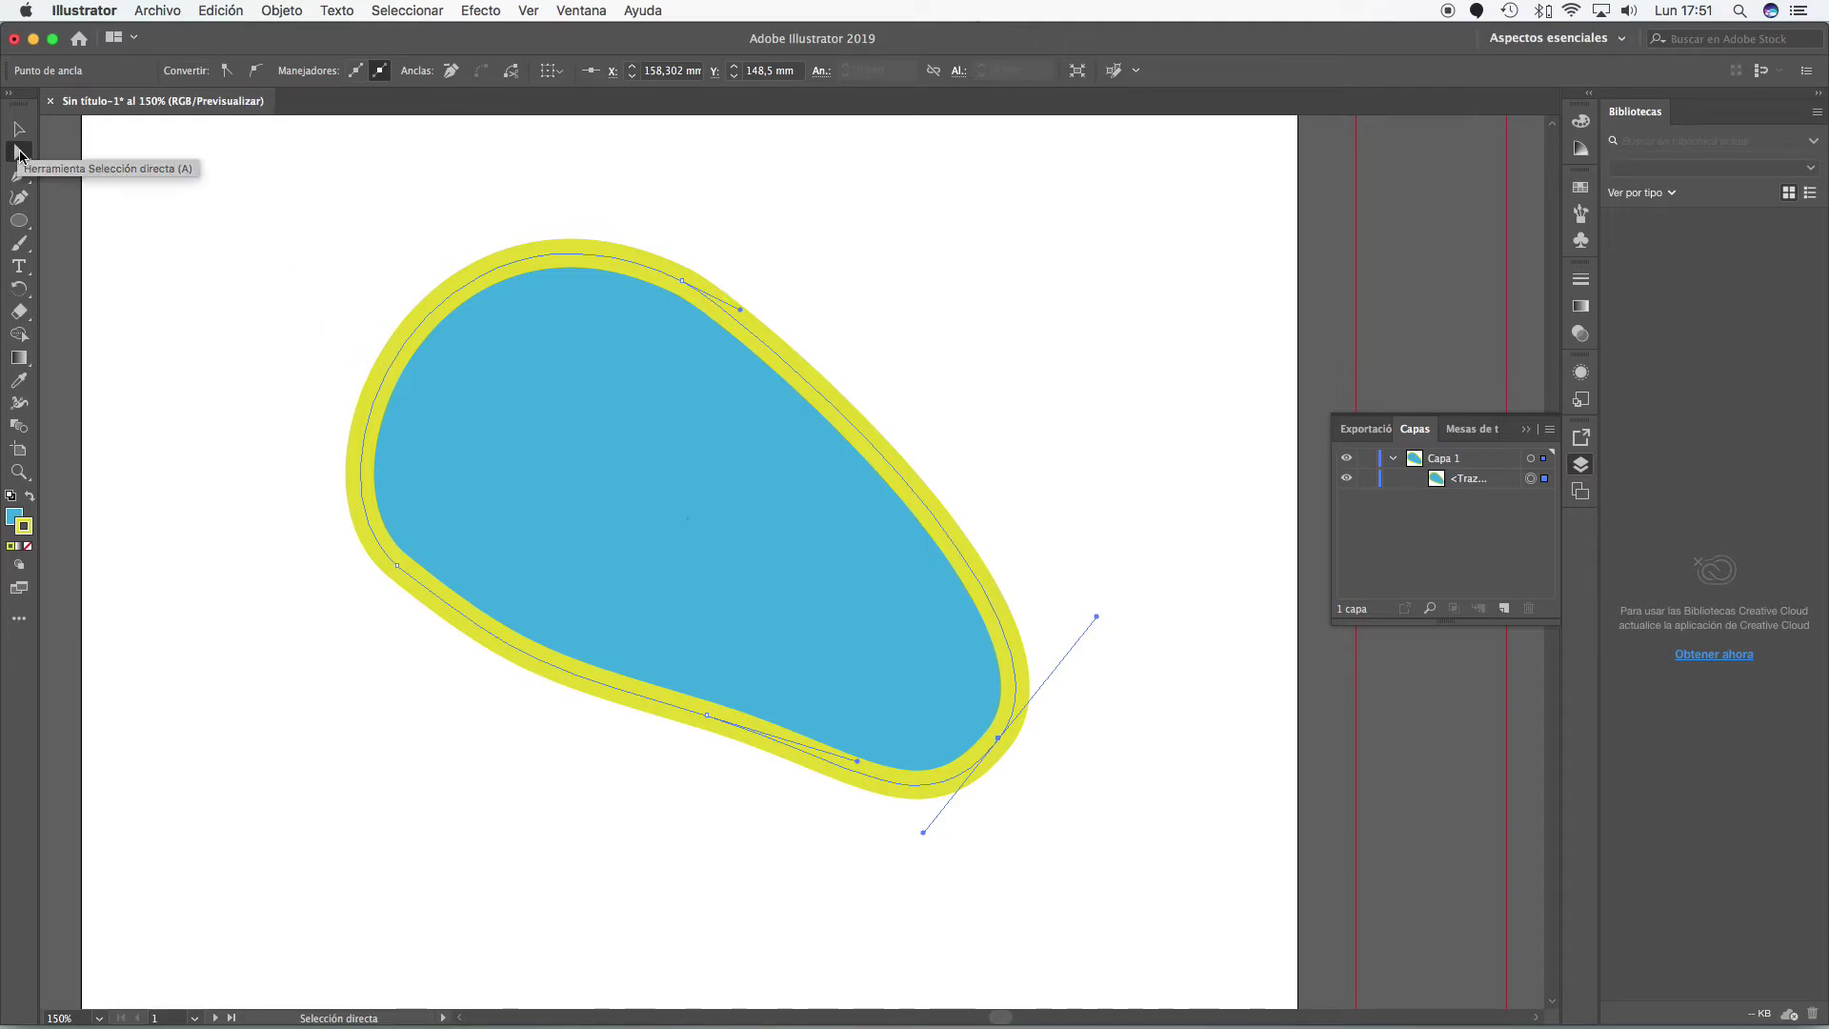
{"action": "left_click", "coordinate": [1025, 400]}
{"action": "left_click", "coordinate": [997, 740]}
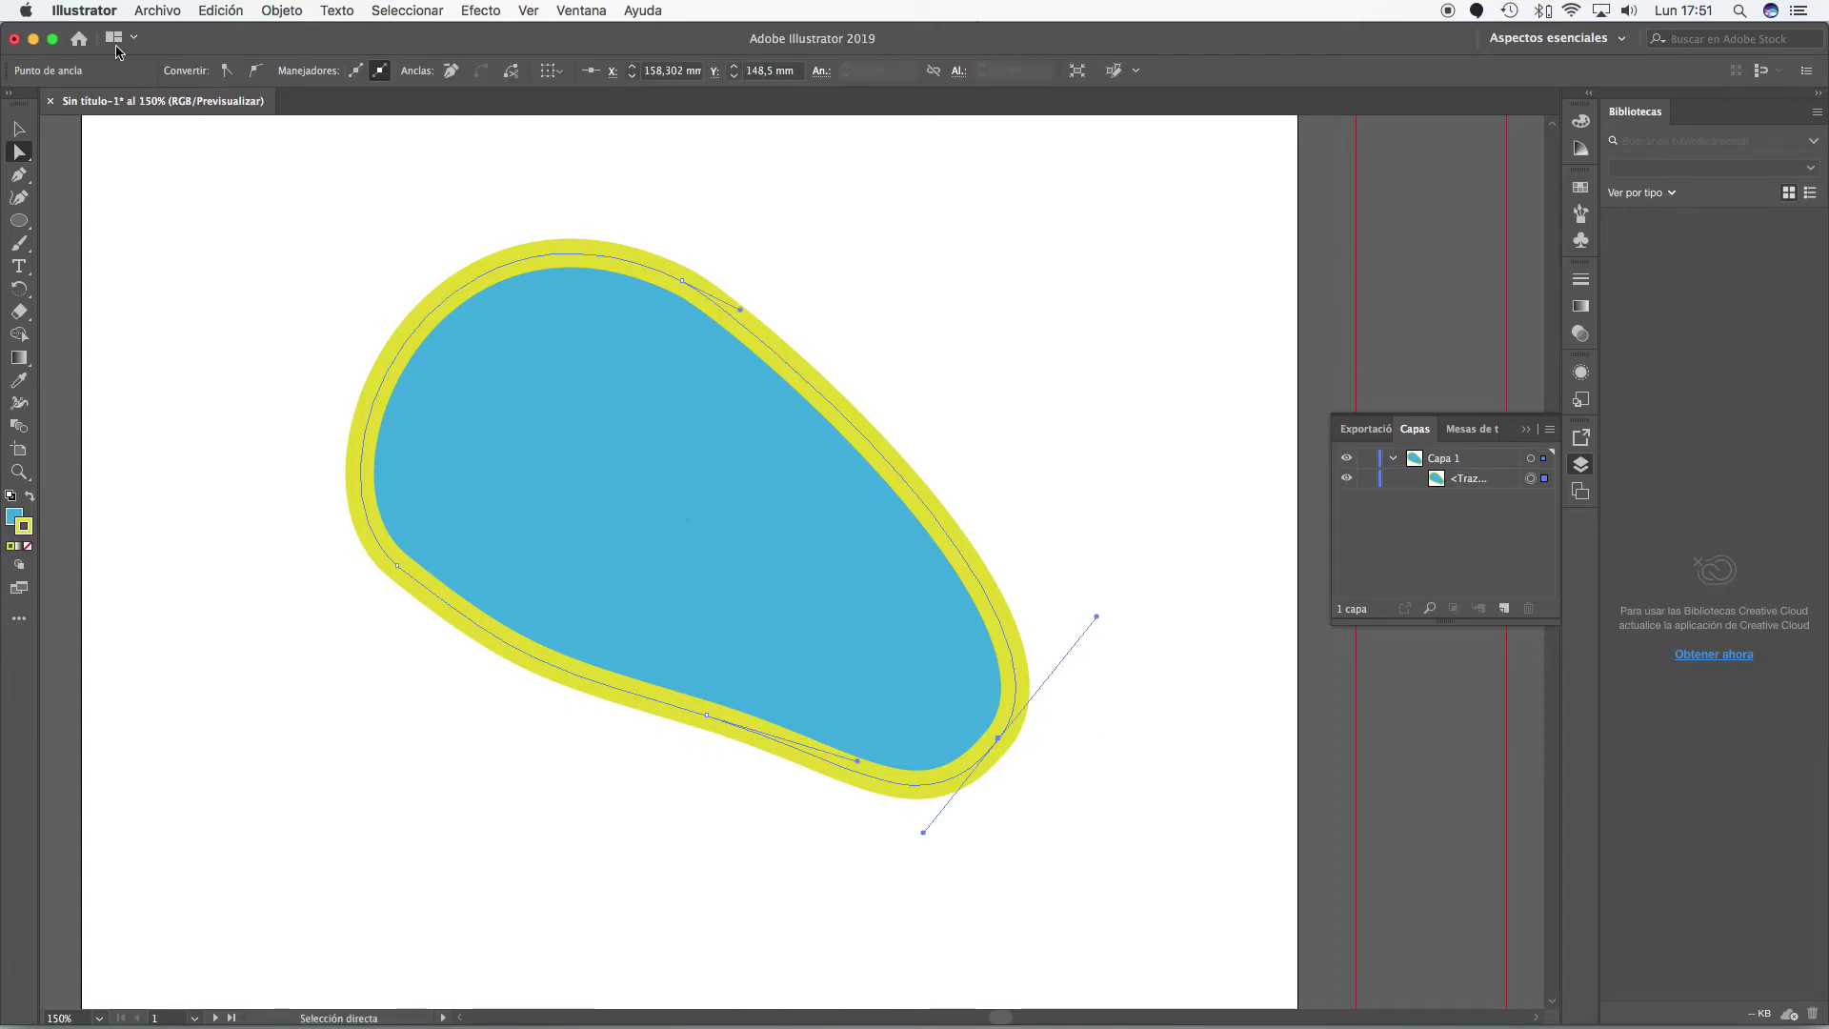
{"action": "left_click", "coordinate": [227, 72]}
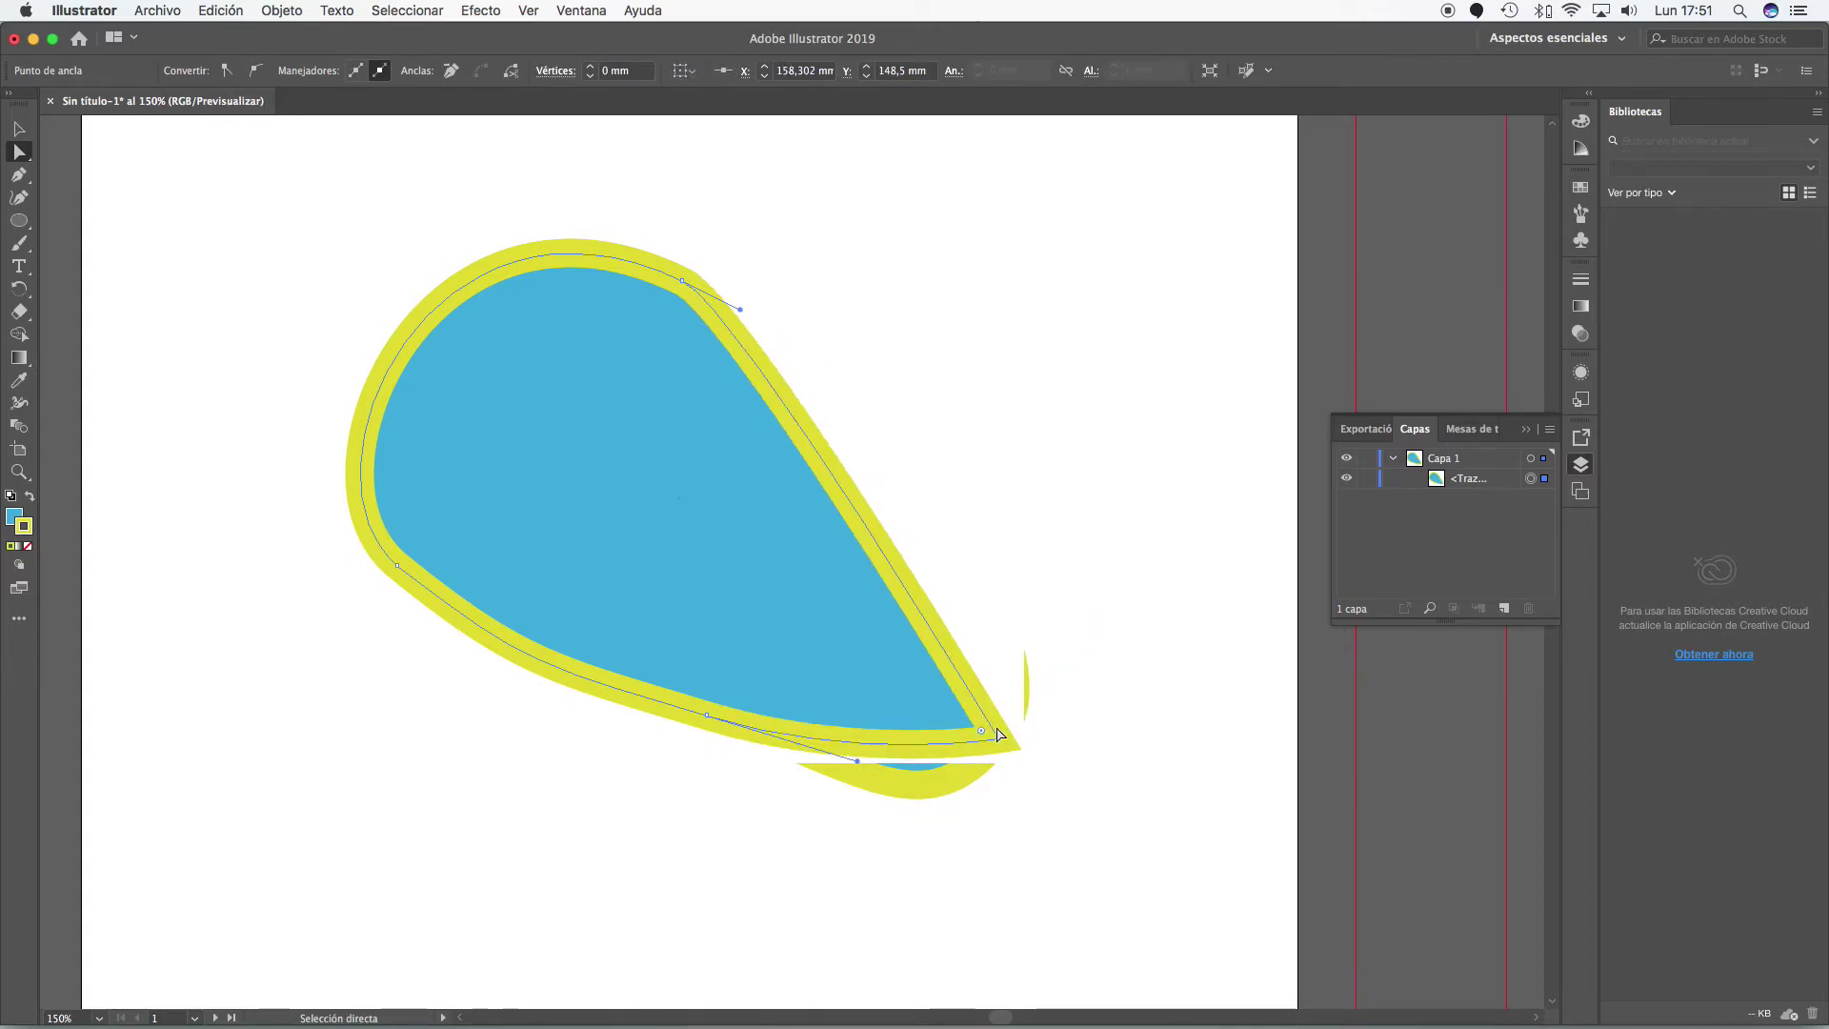
- Try moving the corner point up and back down, and return the anchor to its smooth form
{"action": "left_click_drag", "start_coordinate": [1003, 717], "coordinate": [1003, 581]}
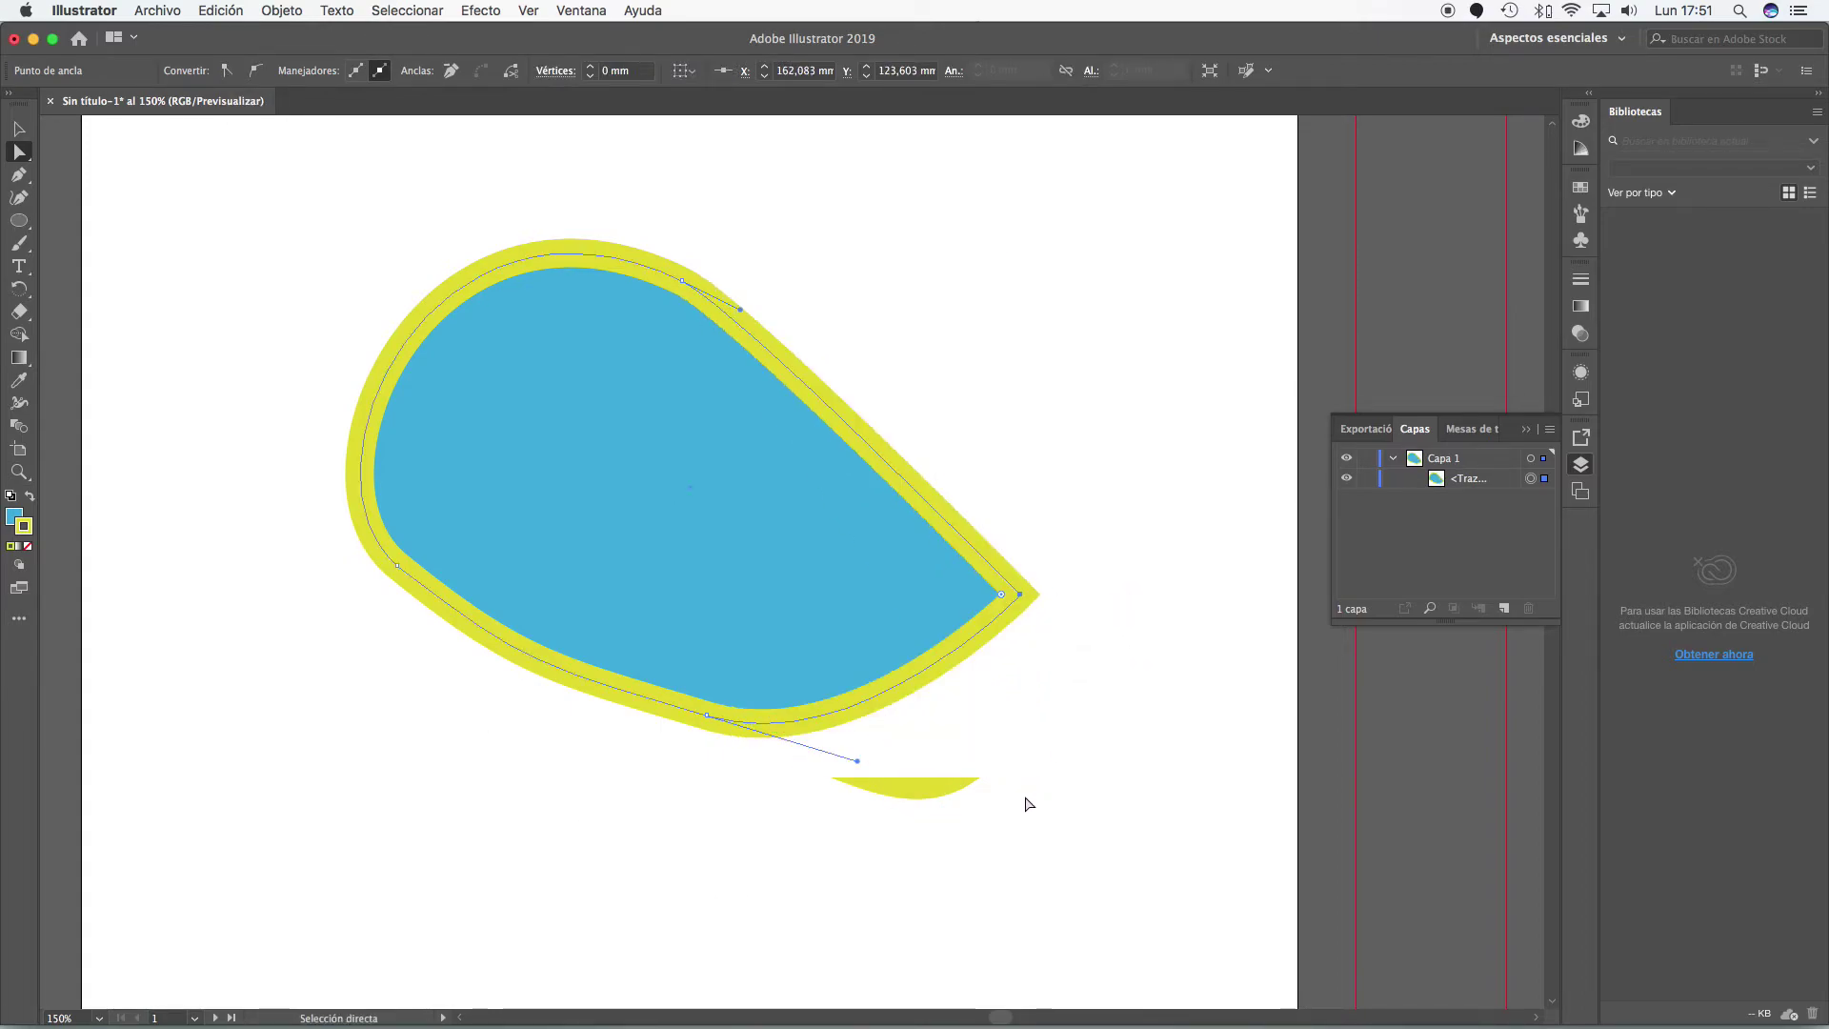
{"action": "left_click", "coordinate": [922, 798]}
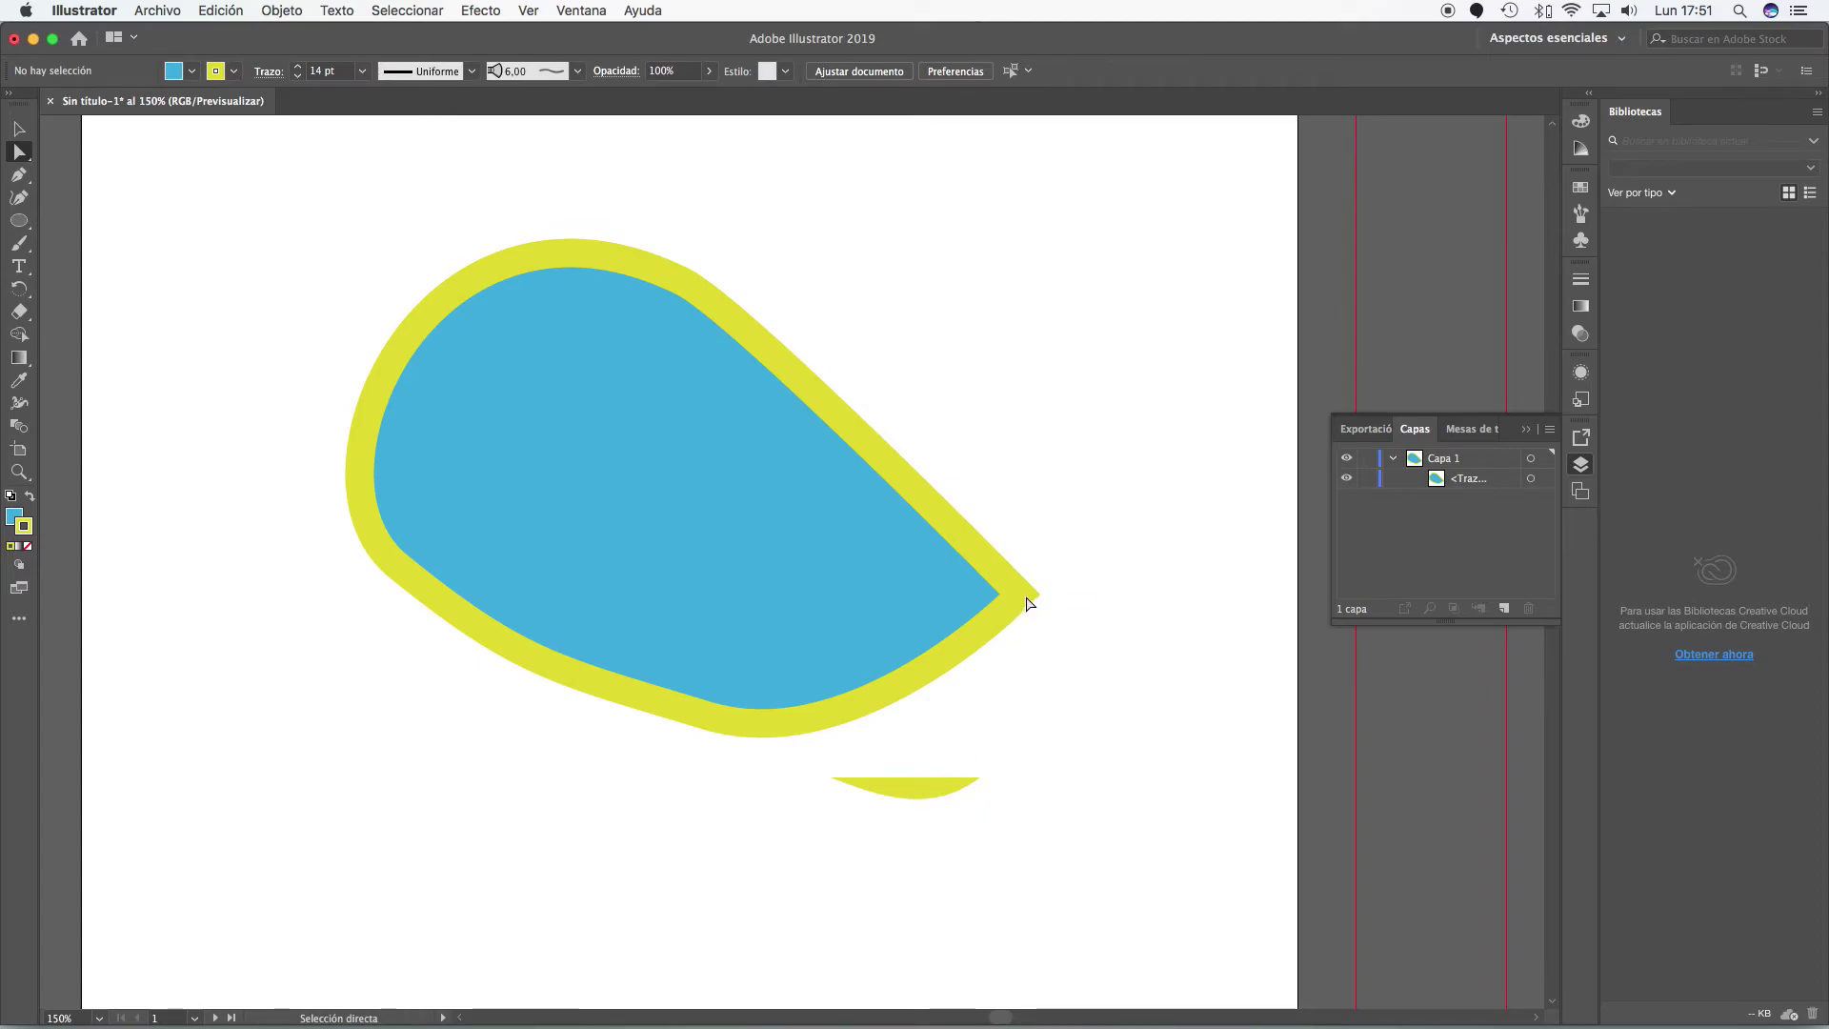
{"action": "left_click_drag", "start_coordinate": [1007, 603], "coordinate": [999, 701]}
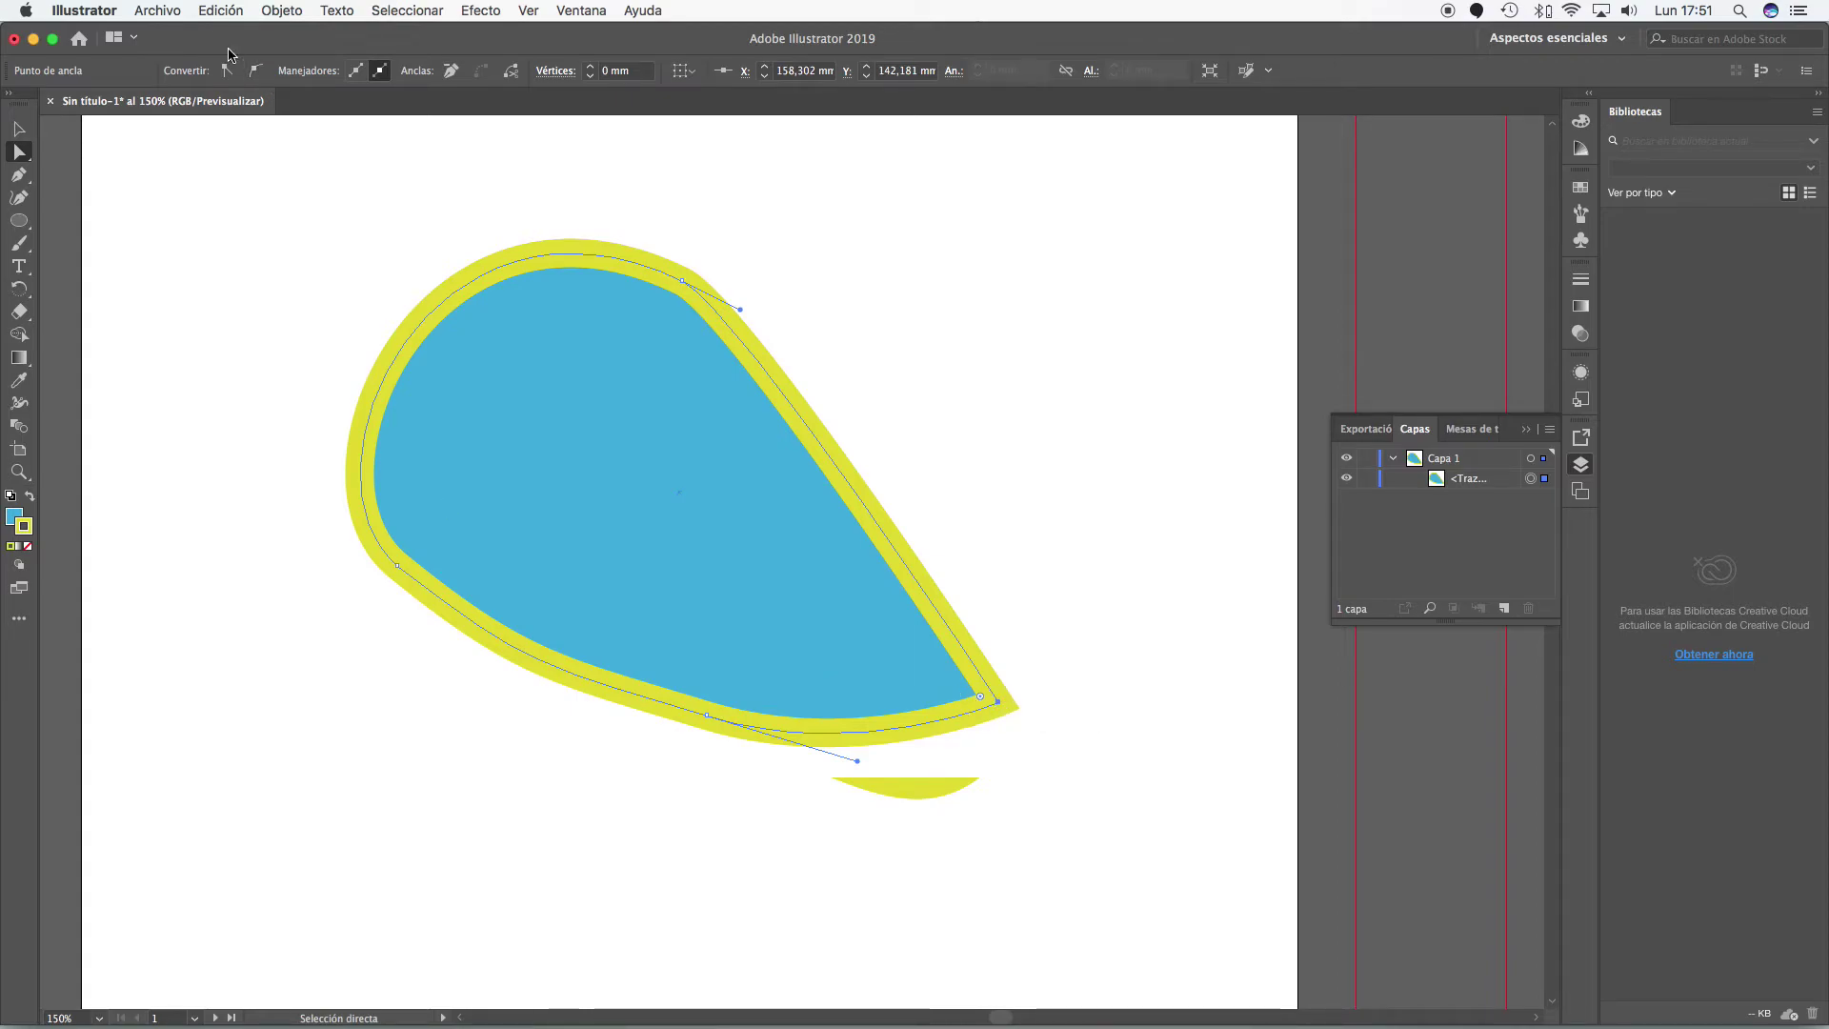
{"action": "left_click", "coordinate": [263, 80]}
{"action": "key", "text": "v"}
{"action": "key", "text": "a"}
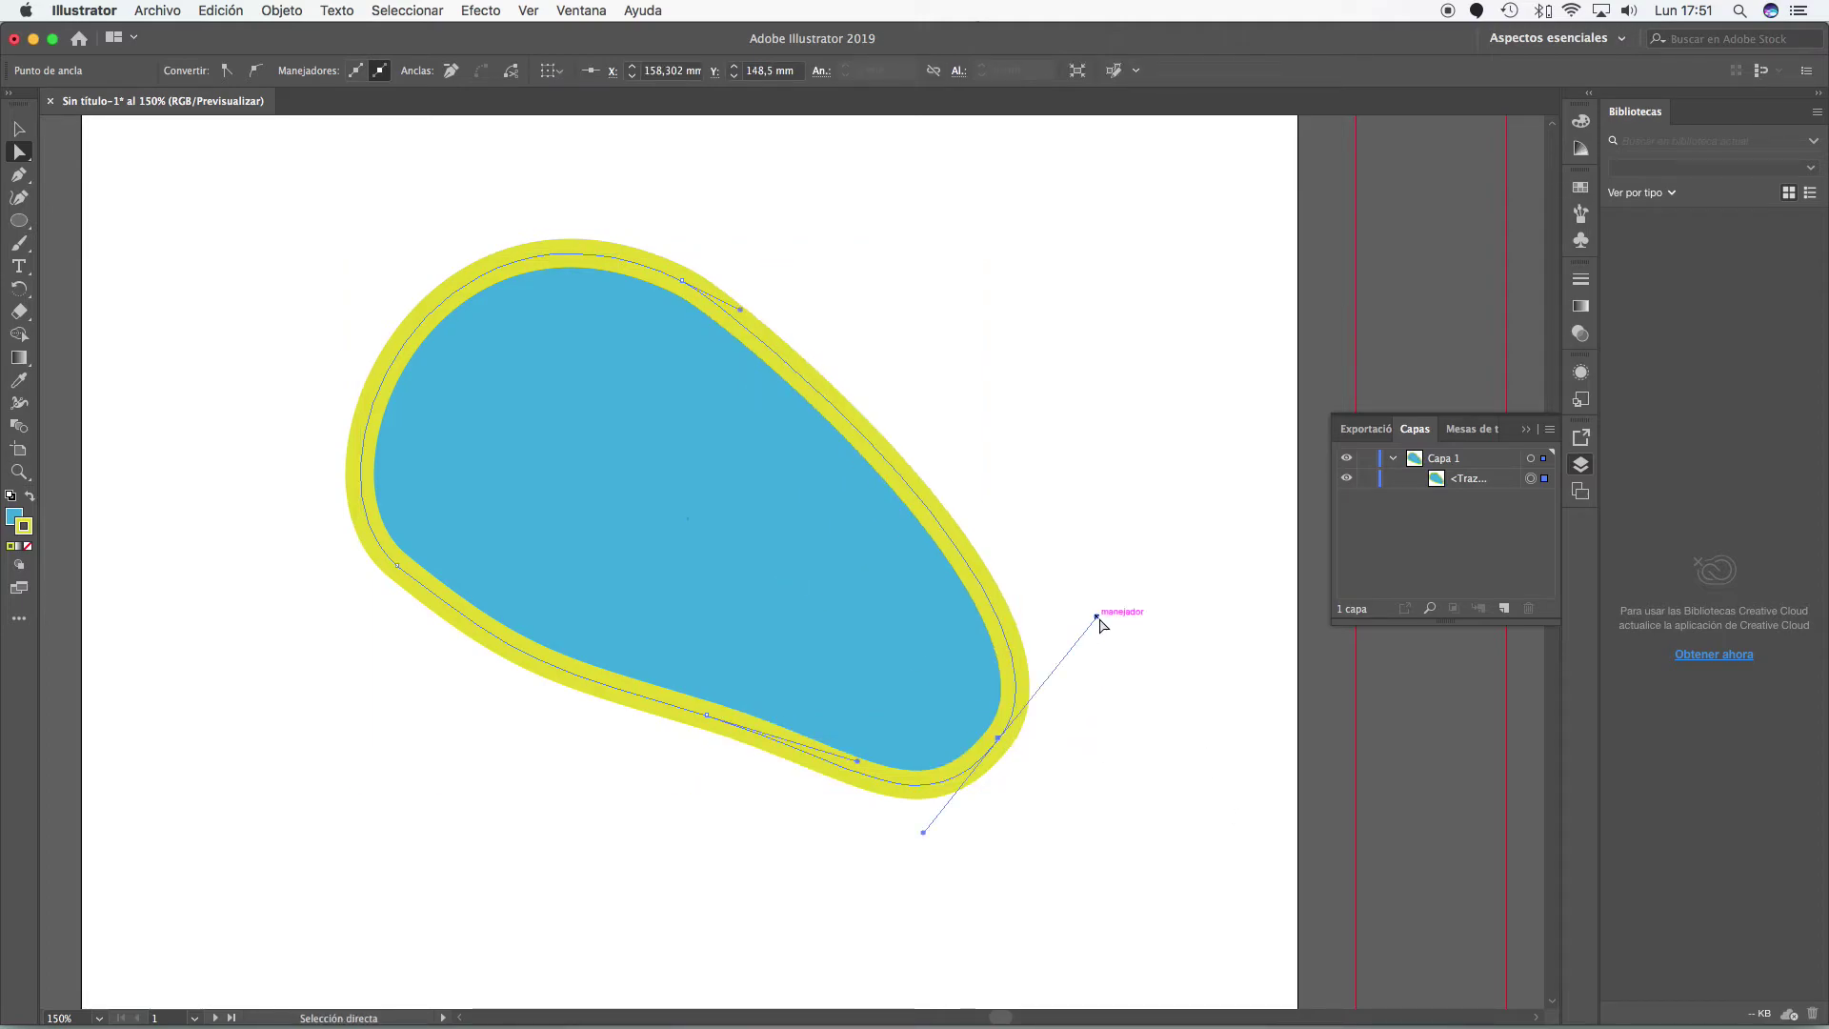
- Shorten the upper handle of the lower-right anchor point slightly and reselect that anchor
{"action": "left_click_drag", "start_coordinate": [1096, 617], "coordinate": [1084, 637]}
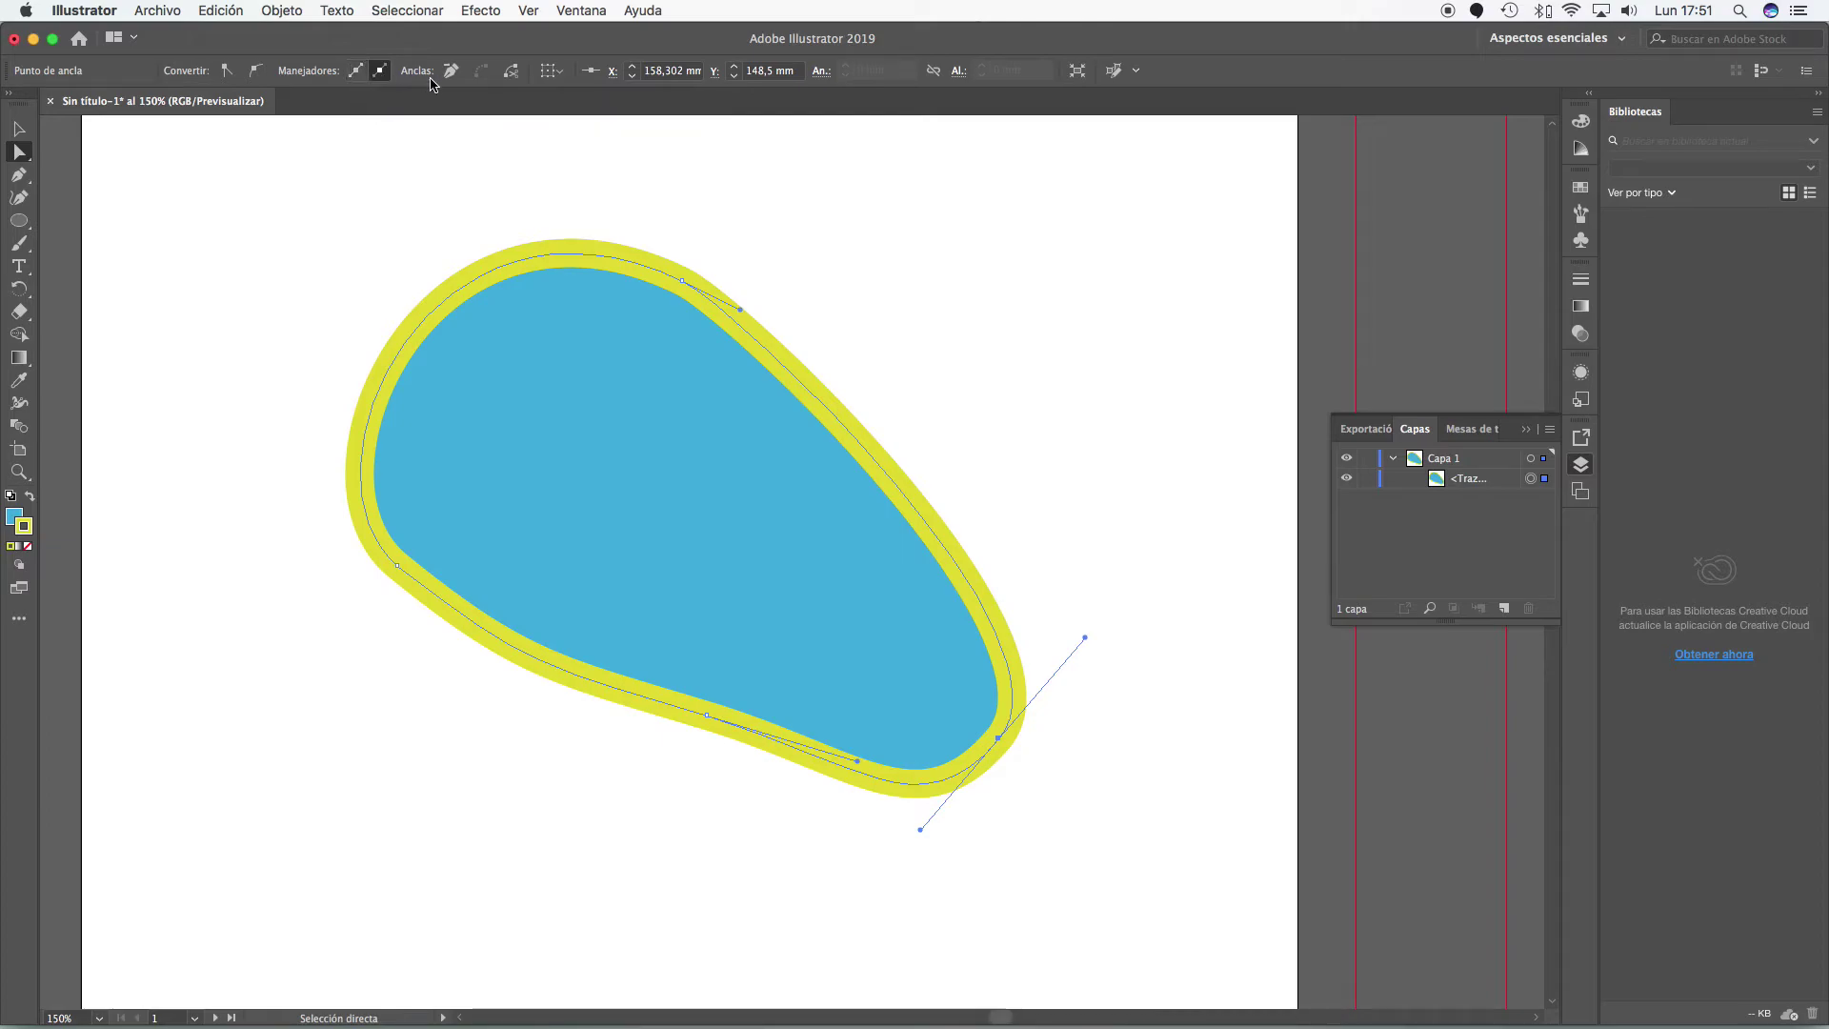
{"action": "left_click", "coordinate": [1198, 626]}
{"action": "left_click", "coordinate": [998, 739]}
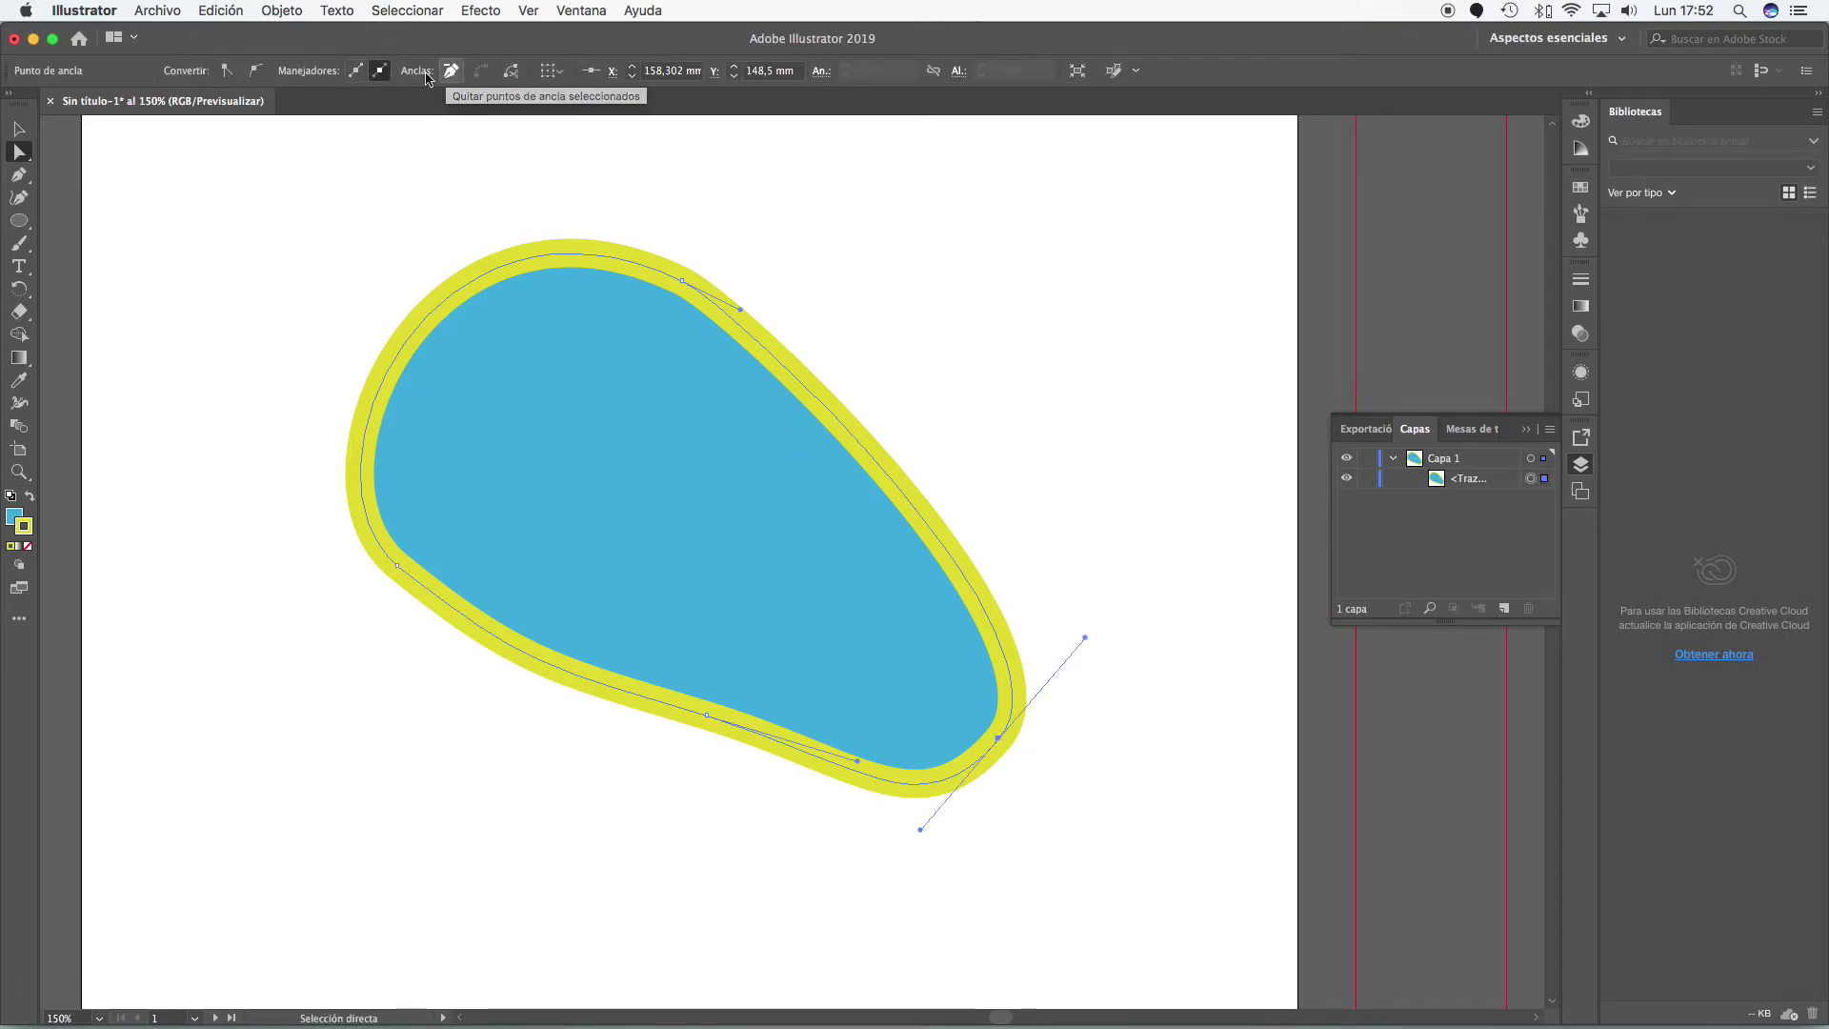
- Try removing the selected lower-right anchor point and the top anchor point from the outline, and undo the removals
{"action": "left_click", "coordinate": [21, 177]}
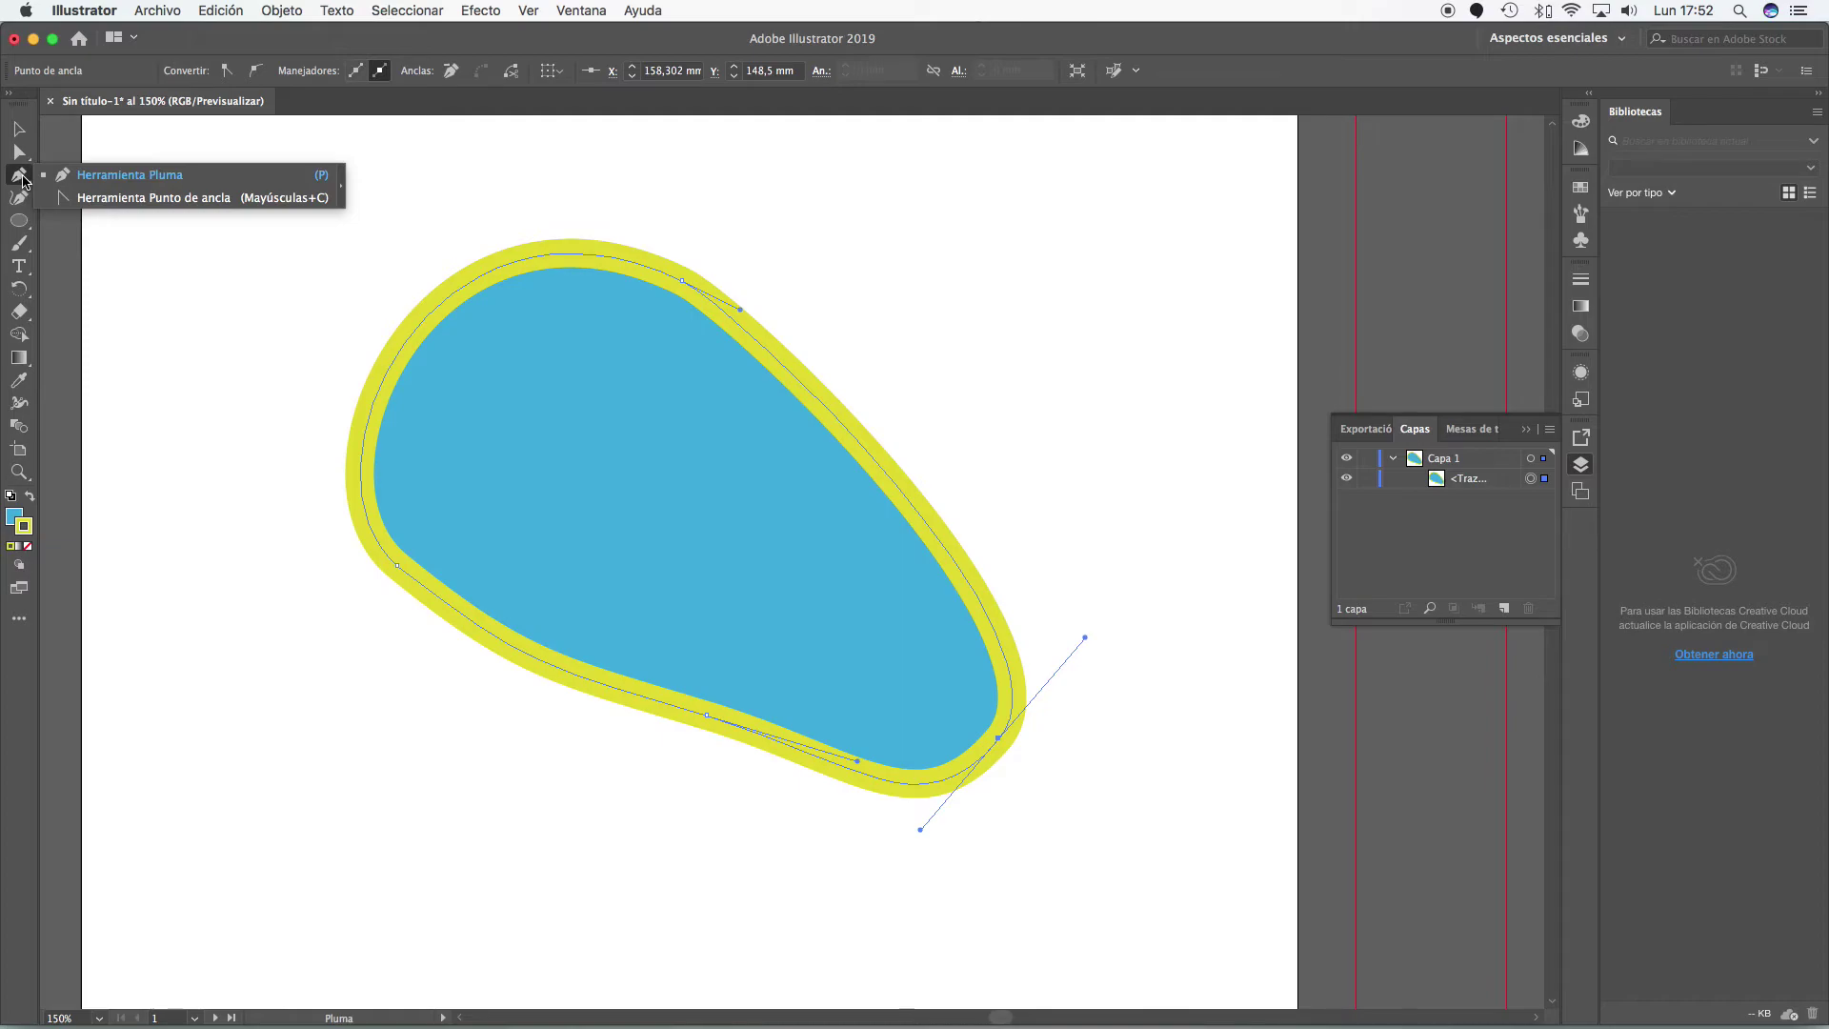
{"action": "left_click", "coordinate": [451, 71]}
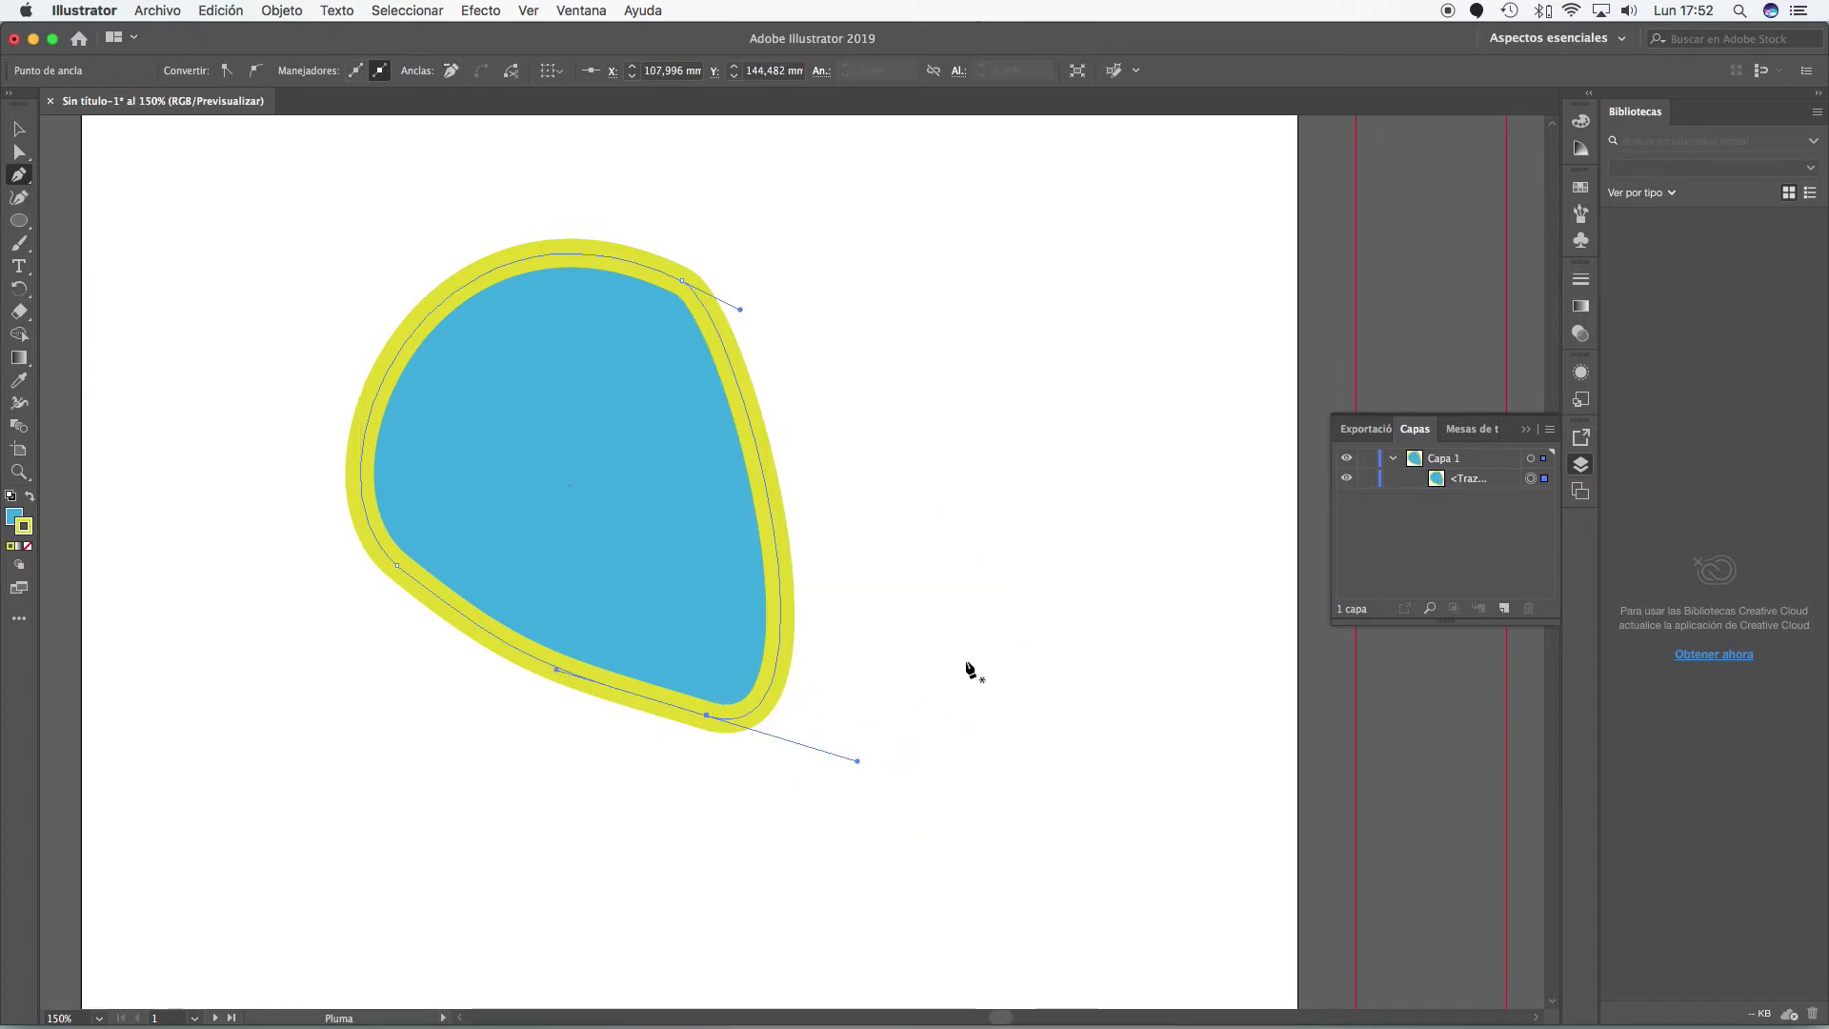
{"action": "left_click", "coordinate": [684, 282]}
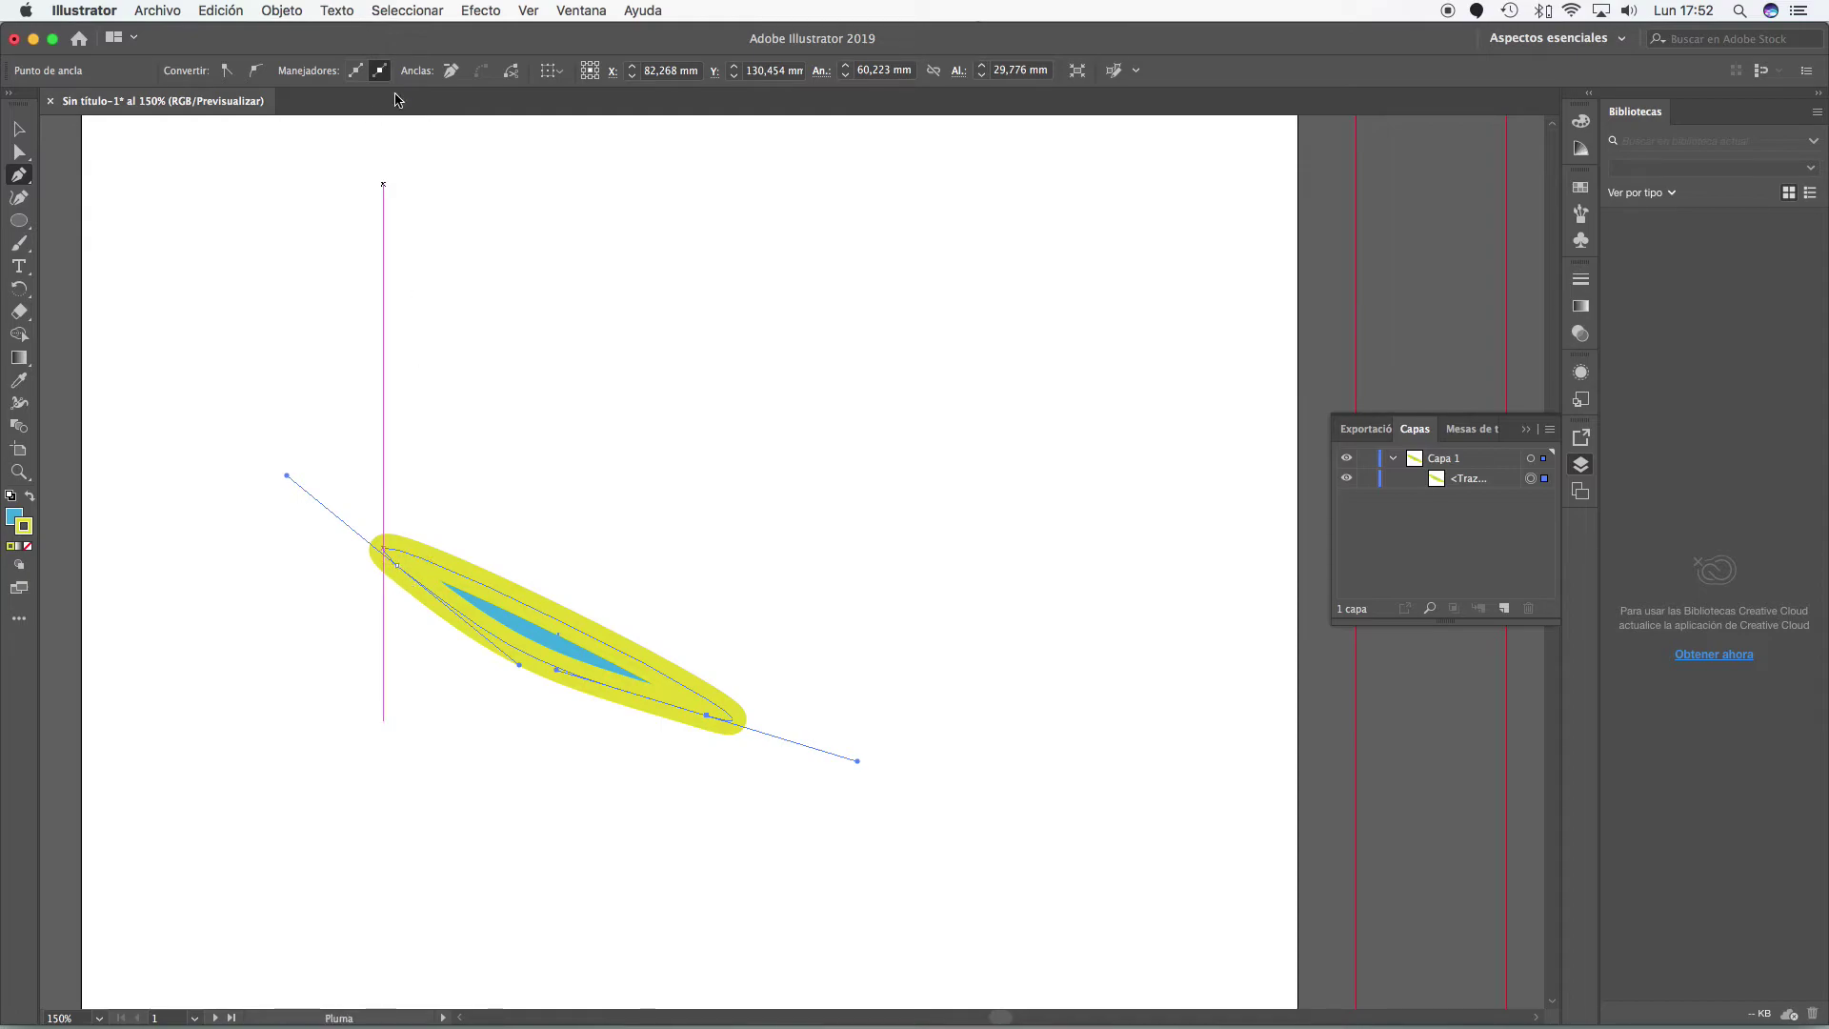
{"action": "key", "text": "super+z"}
{"action": "key", "text": "super+z"}
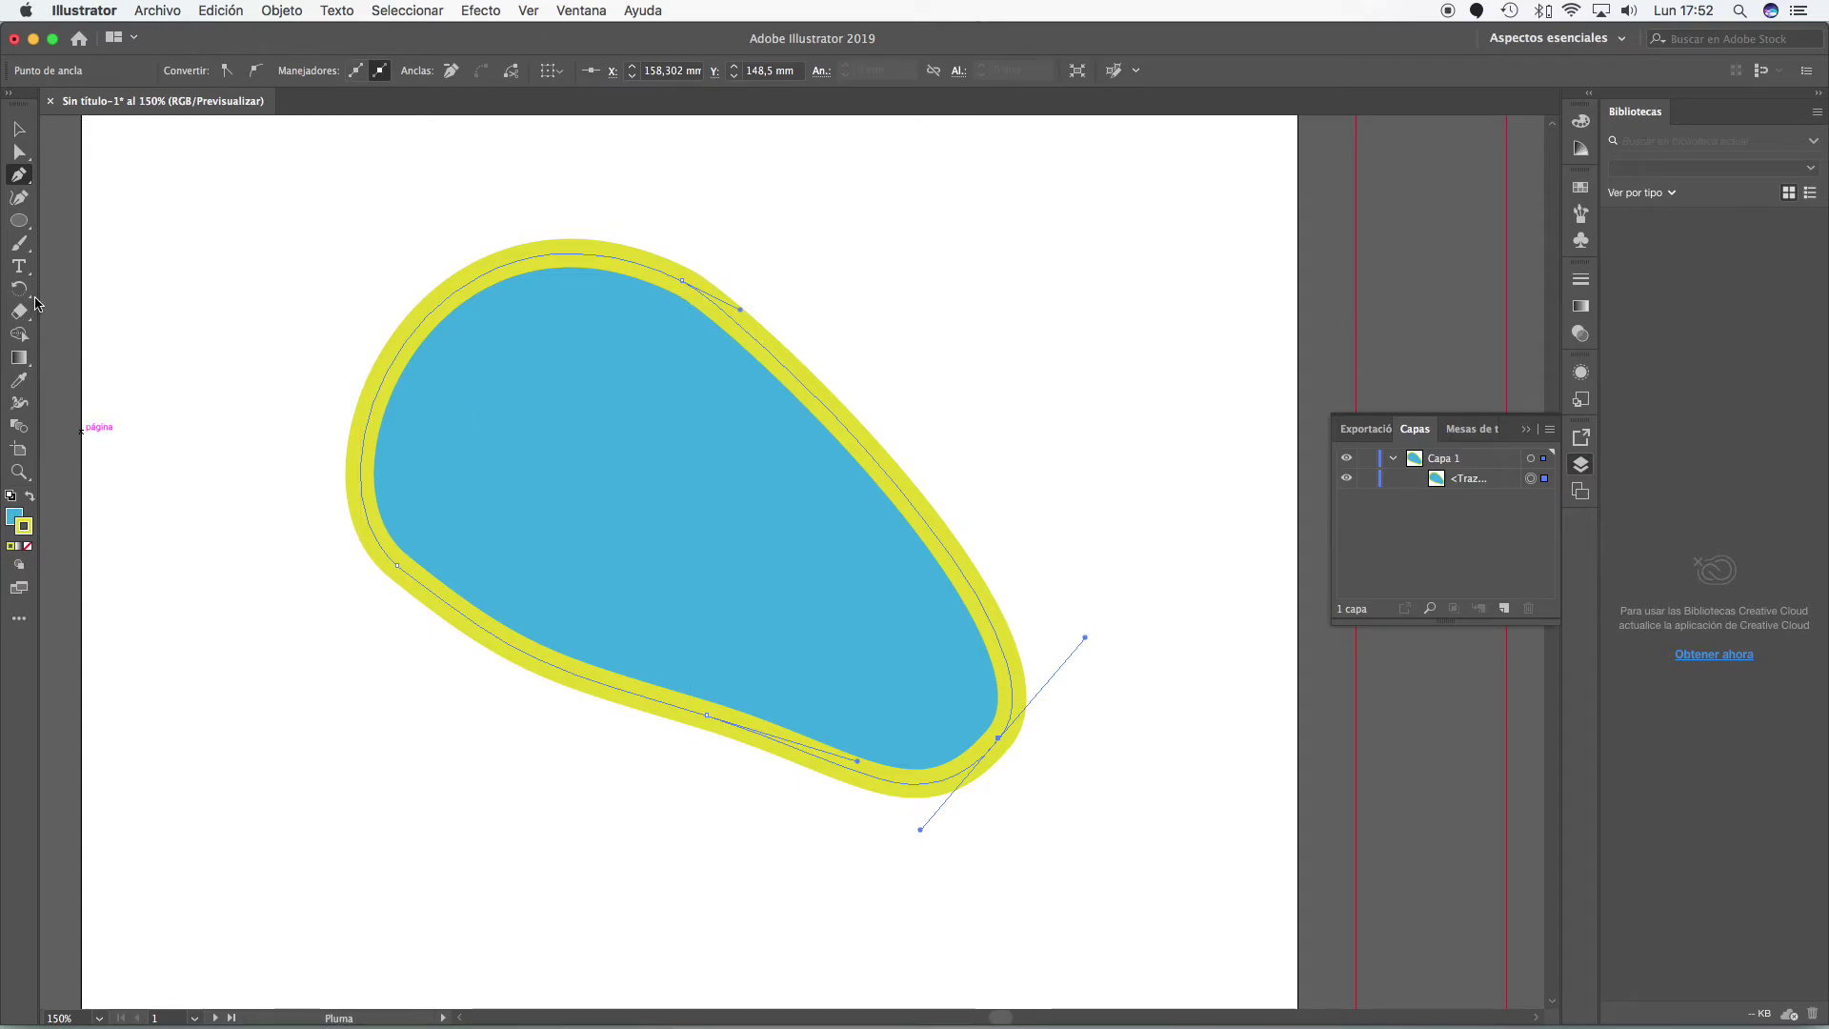
{"action": "left_click", "coordinate": [30, 182]}
{"action": "left_click", "coordinate": [455, 74]}
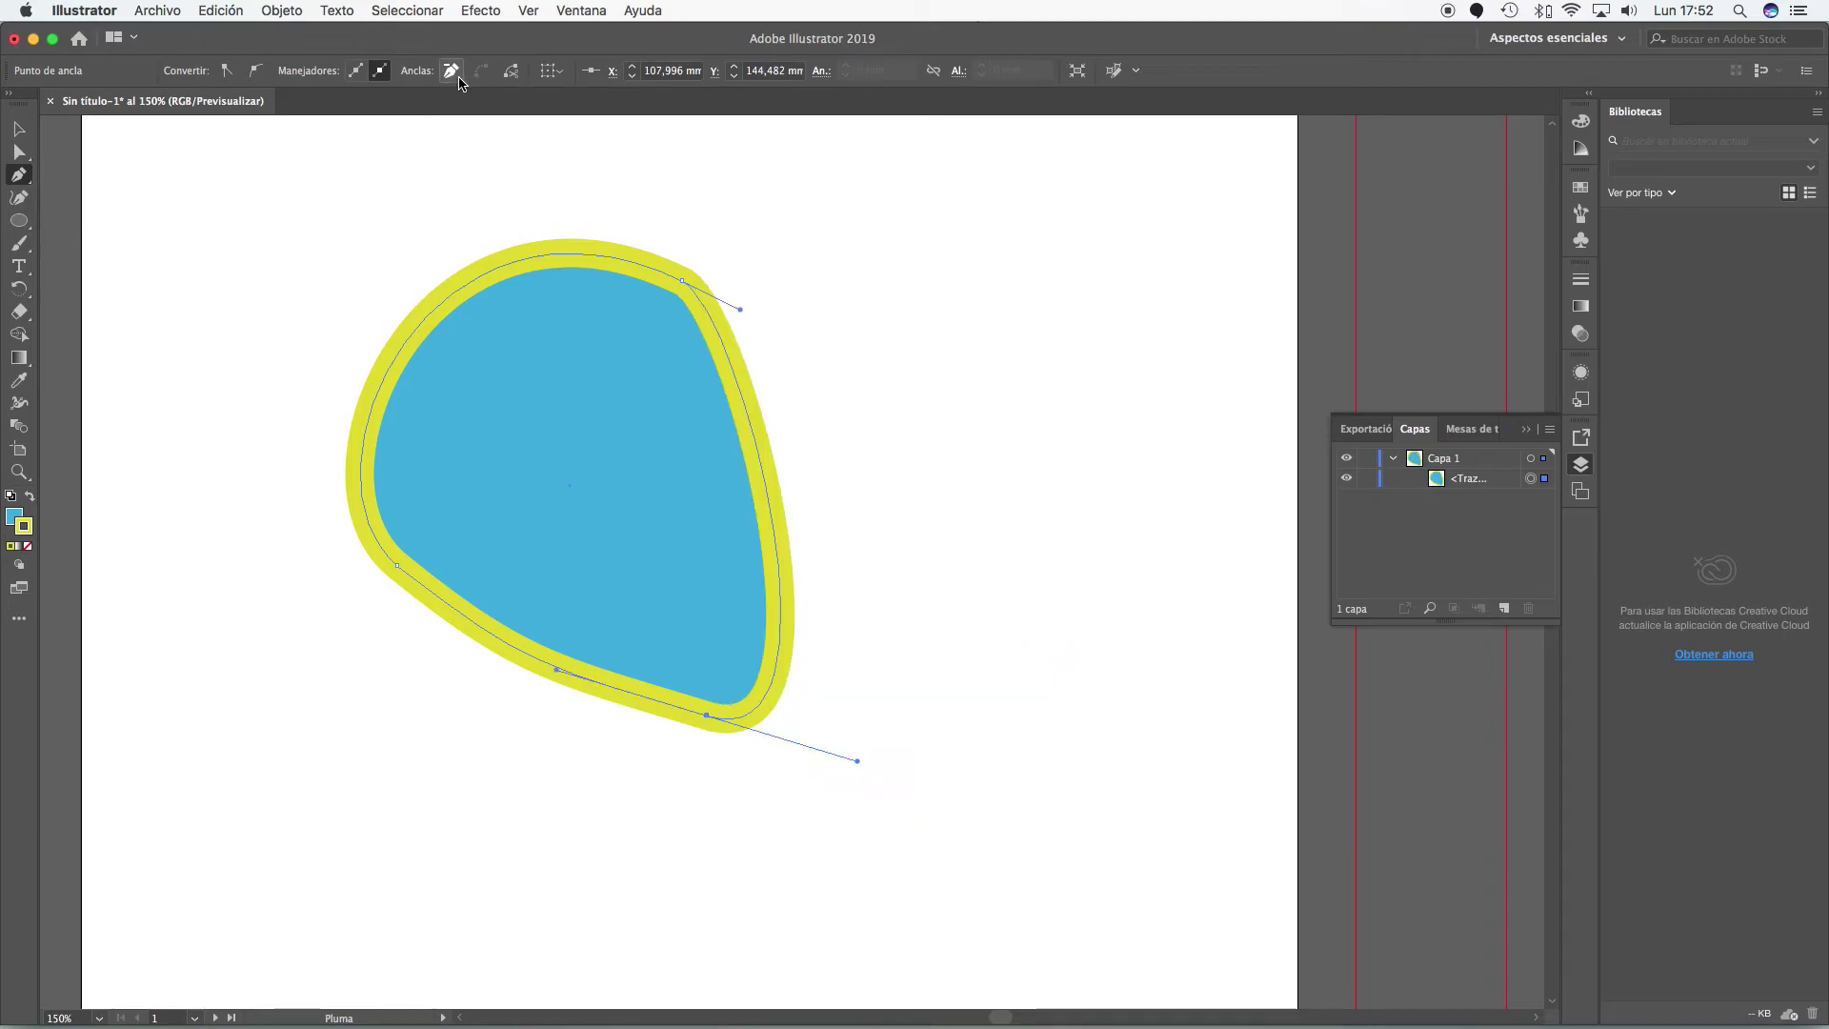
{"action": "key", "text": "super+z"}
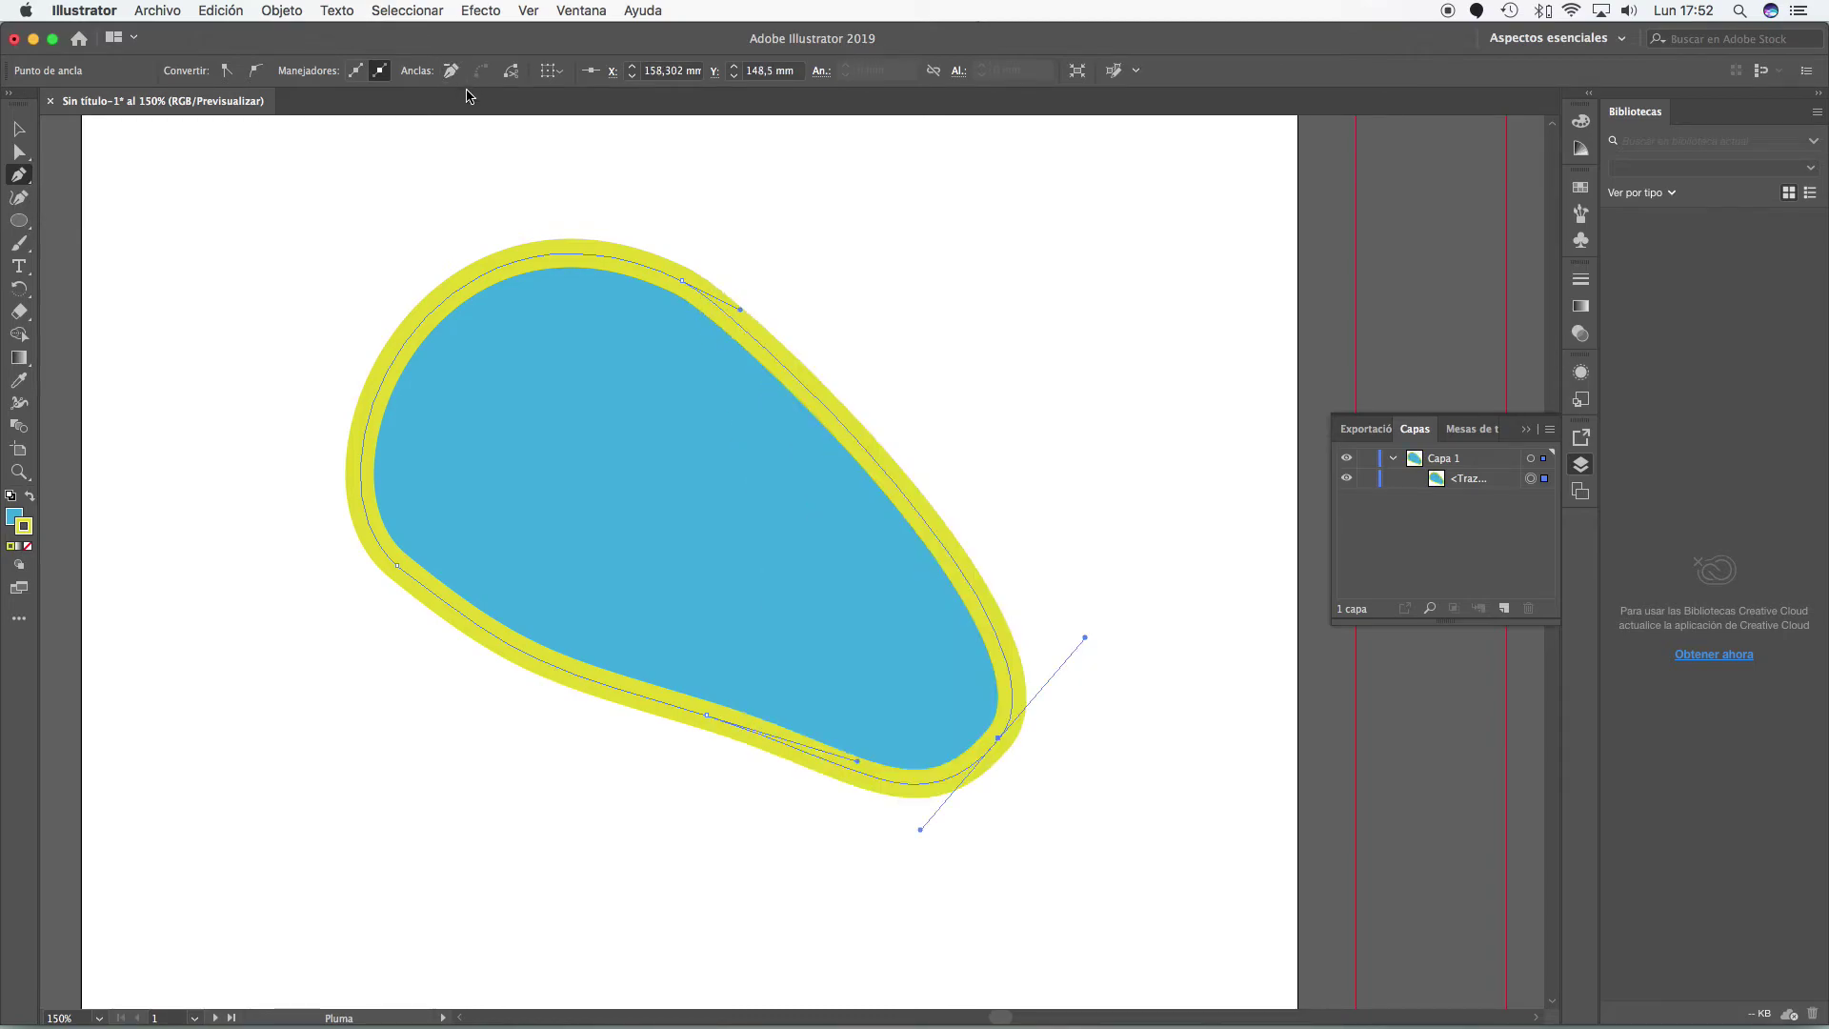
- Try adding points along the shape's outline with the Curvature tool, and undo them
{"action": "left_click", "coordinate": [21, 198]}
{"action": "key", "text": "super+shift+a"}
{"action": "left_click", "coordinate": [580, 278]}
{"action": "key", "text": "super+z"}
{"action": "key", "text": "super+z"}
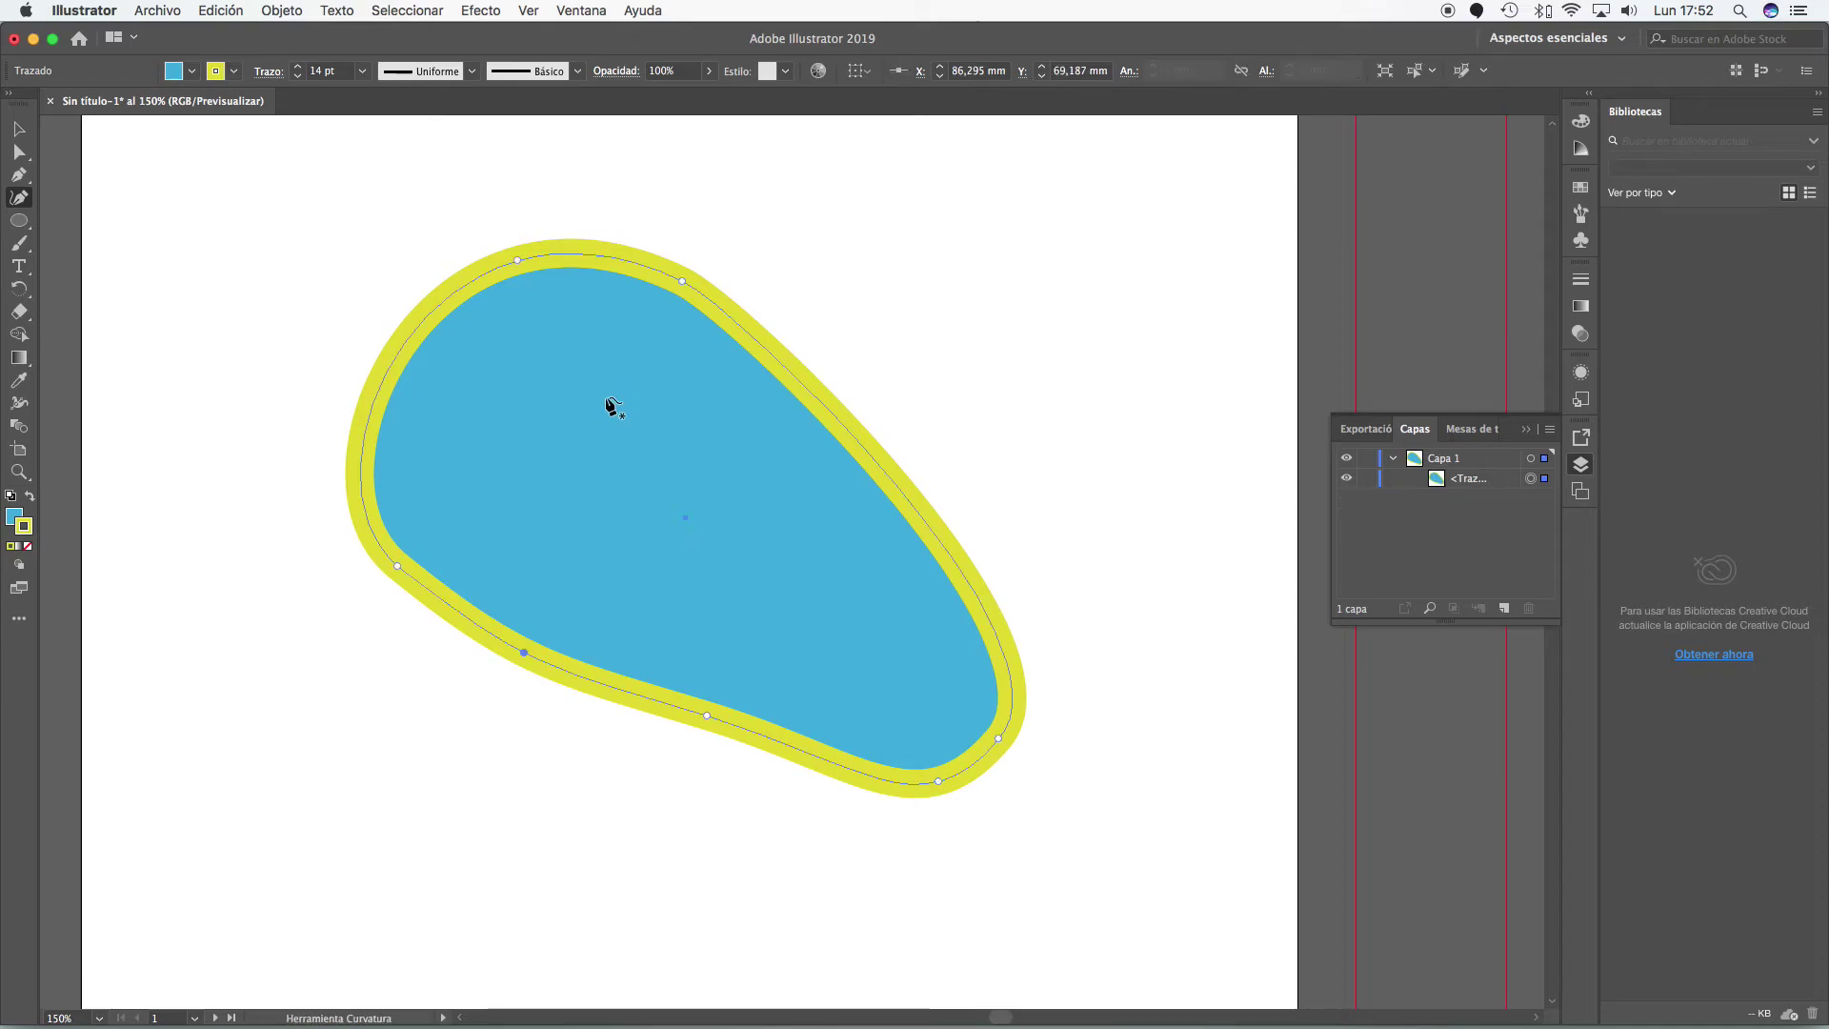
{"action": "key", "text": "a"}
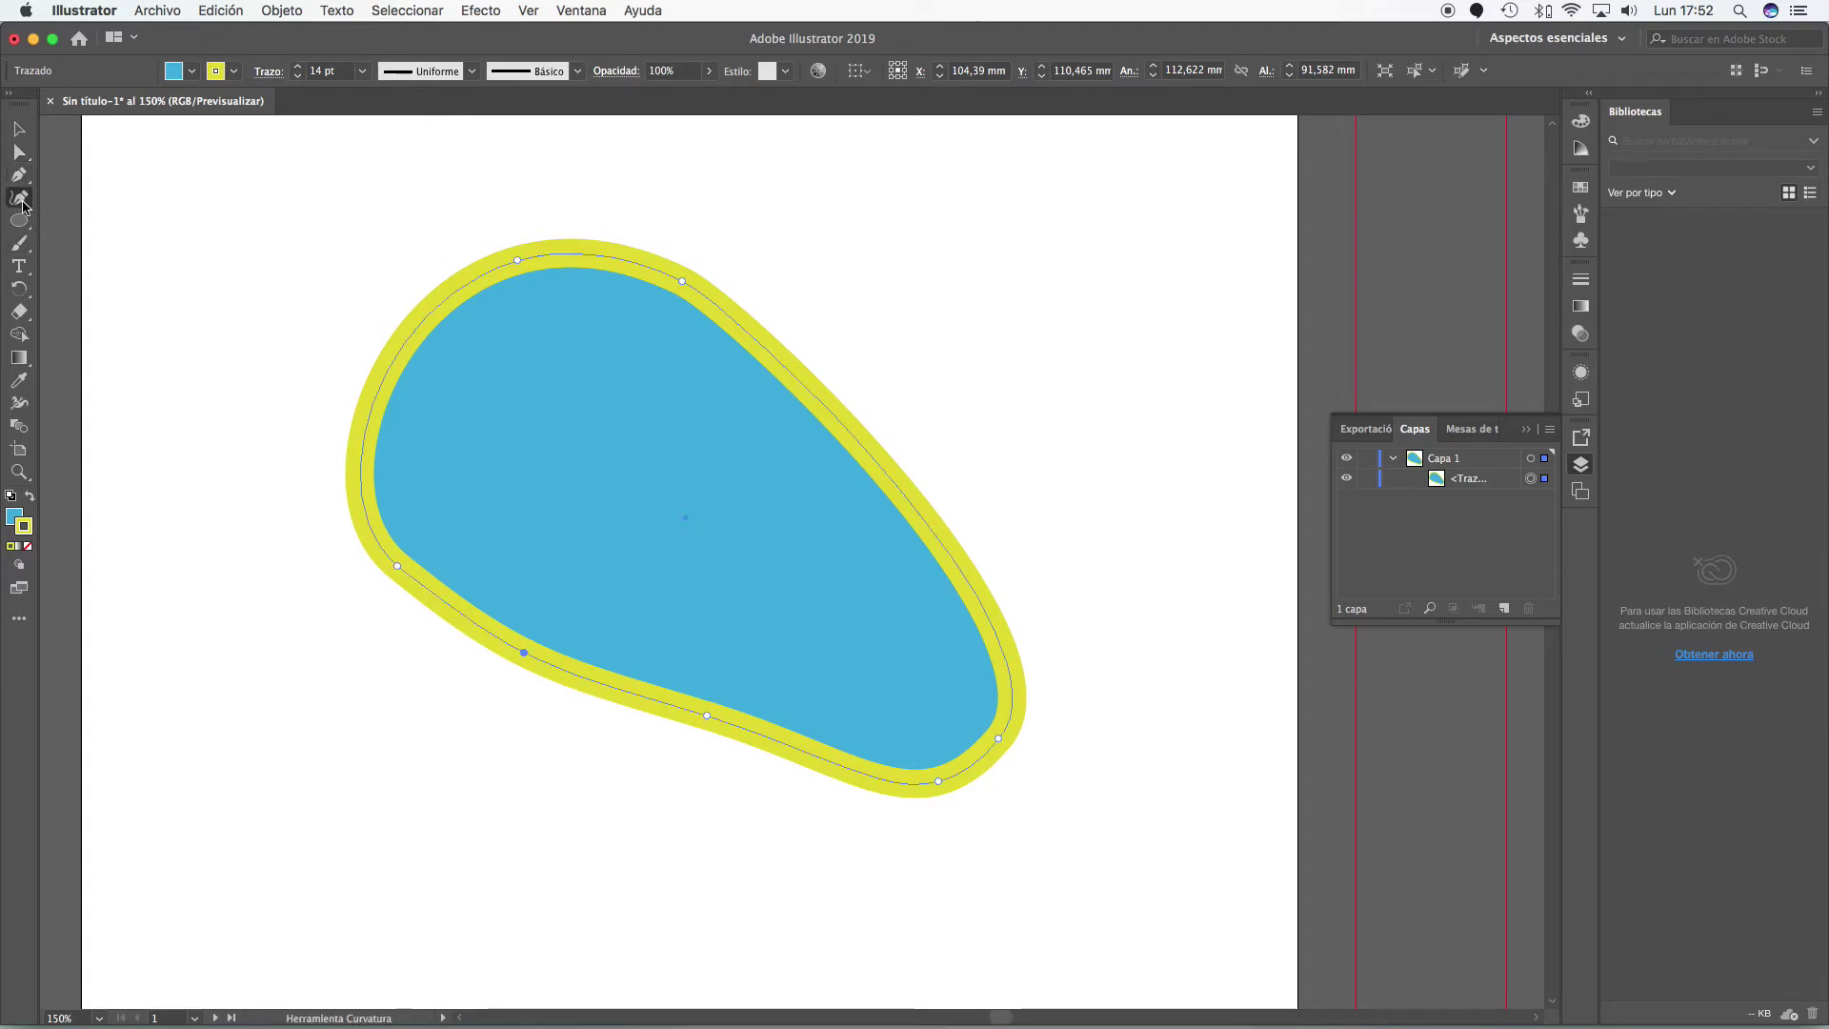
- Add three anchor points along the upper-left curve of the blue shape's outline with the Pen tool
{"action": "left_click", "coordinate": [31, 176]}
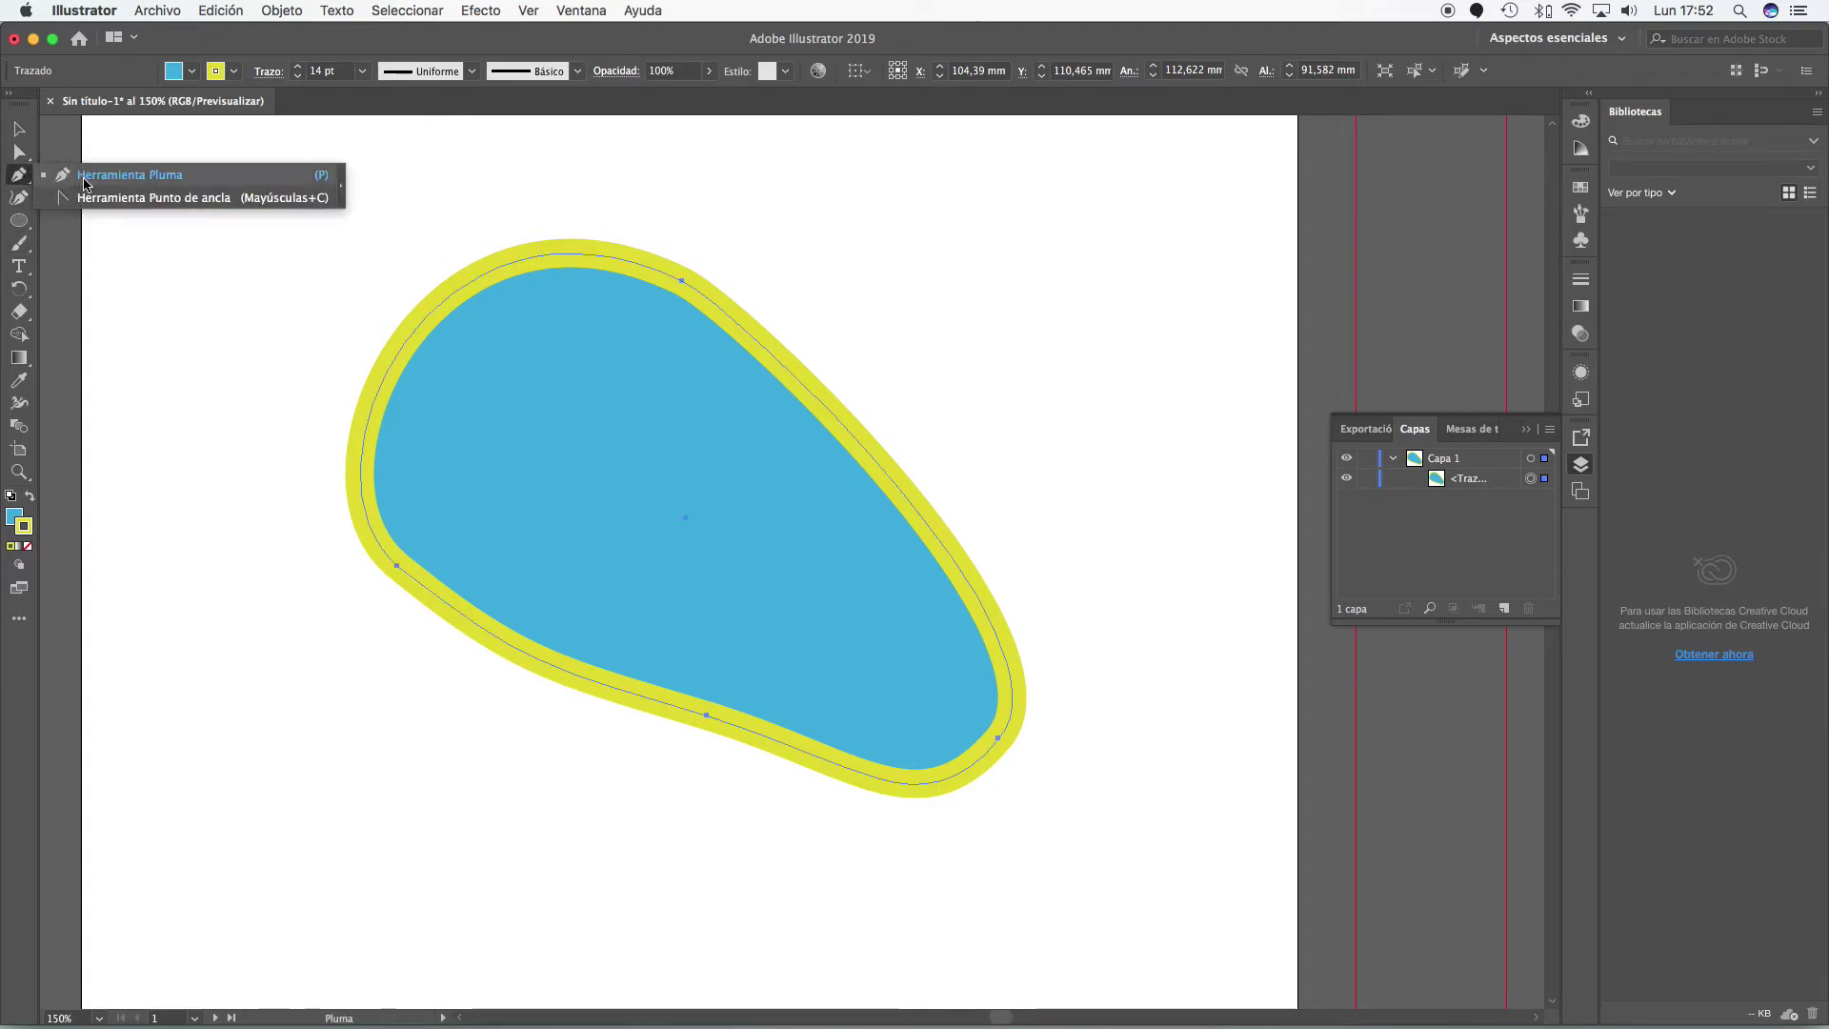
{"action": "left_click", "coordinate": [577, 254]}
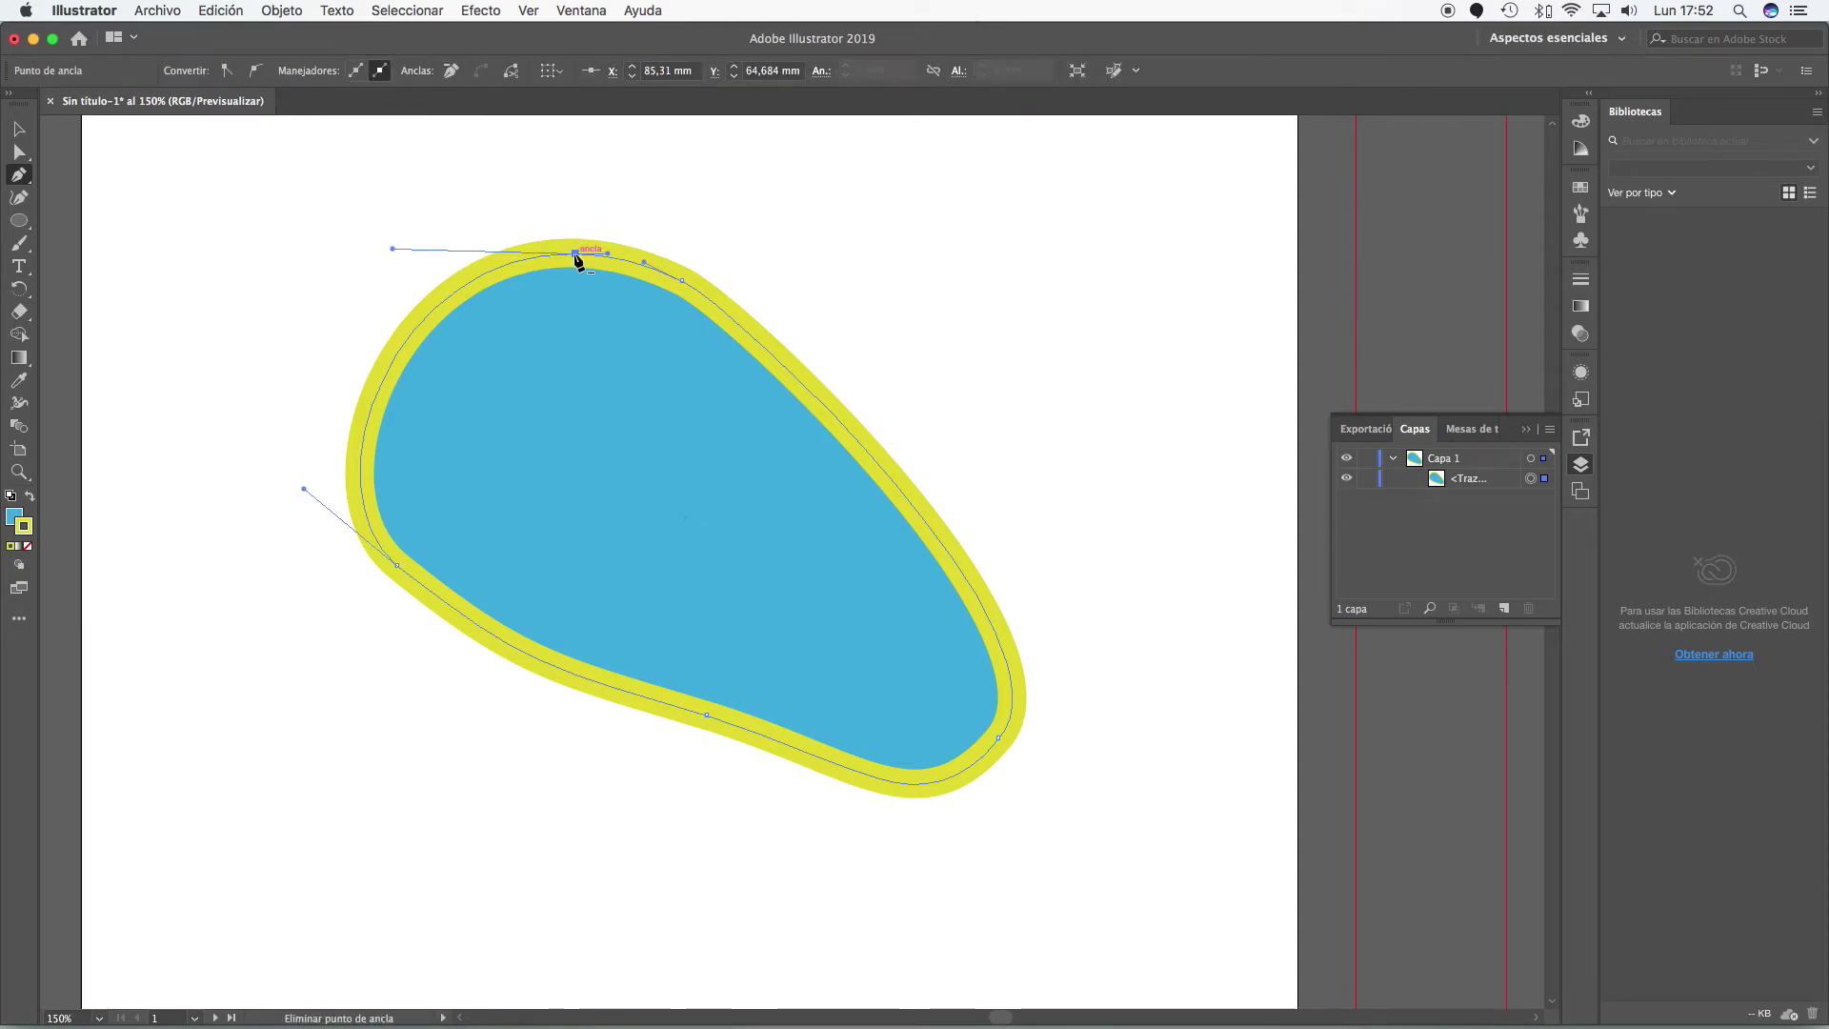
{"action": "left_click", "coordinate": [451, 295]}
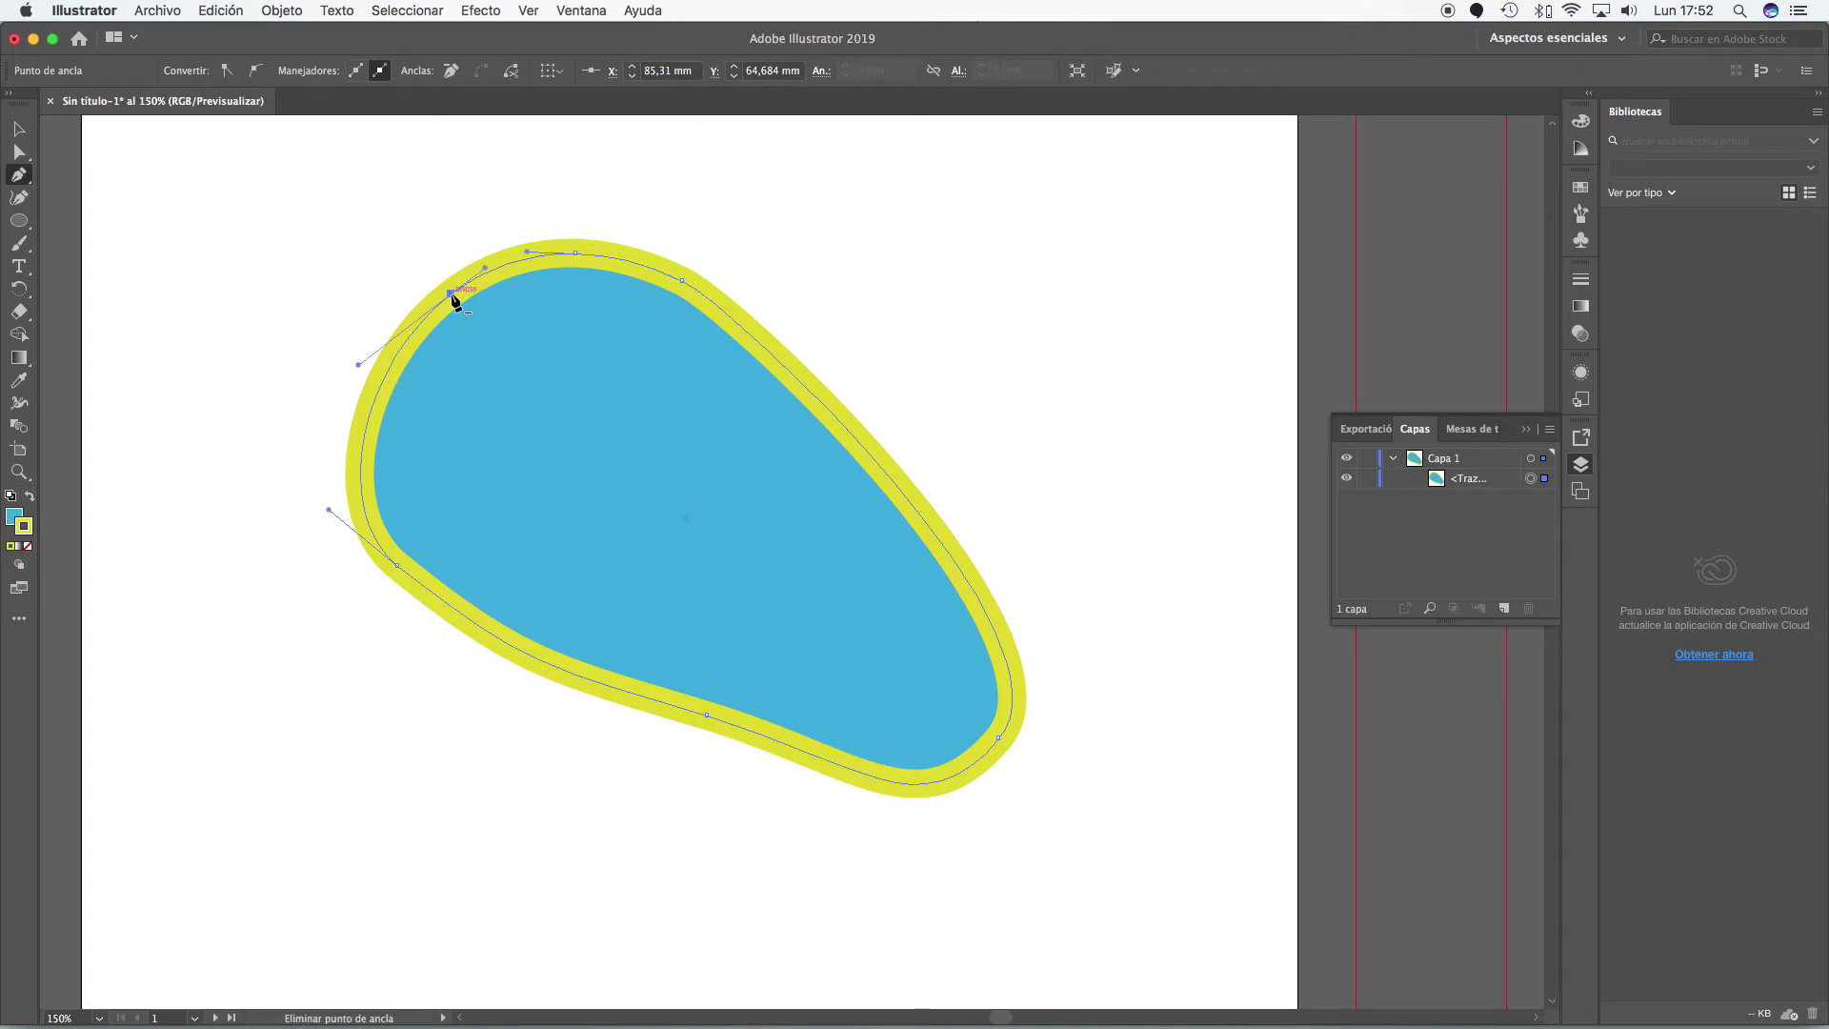
{"action": "left_click", "coordinate": [371, 411]}
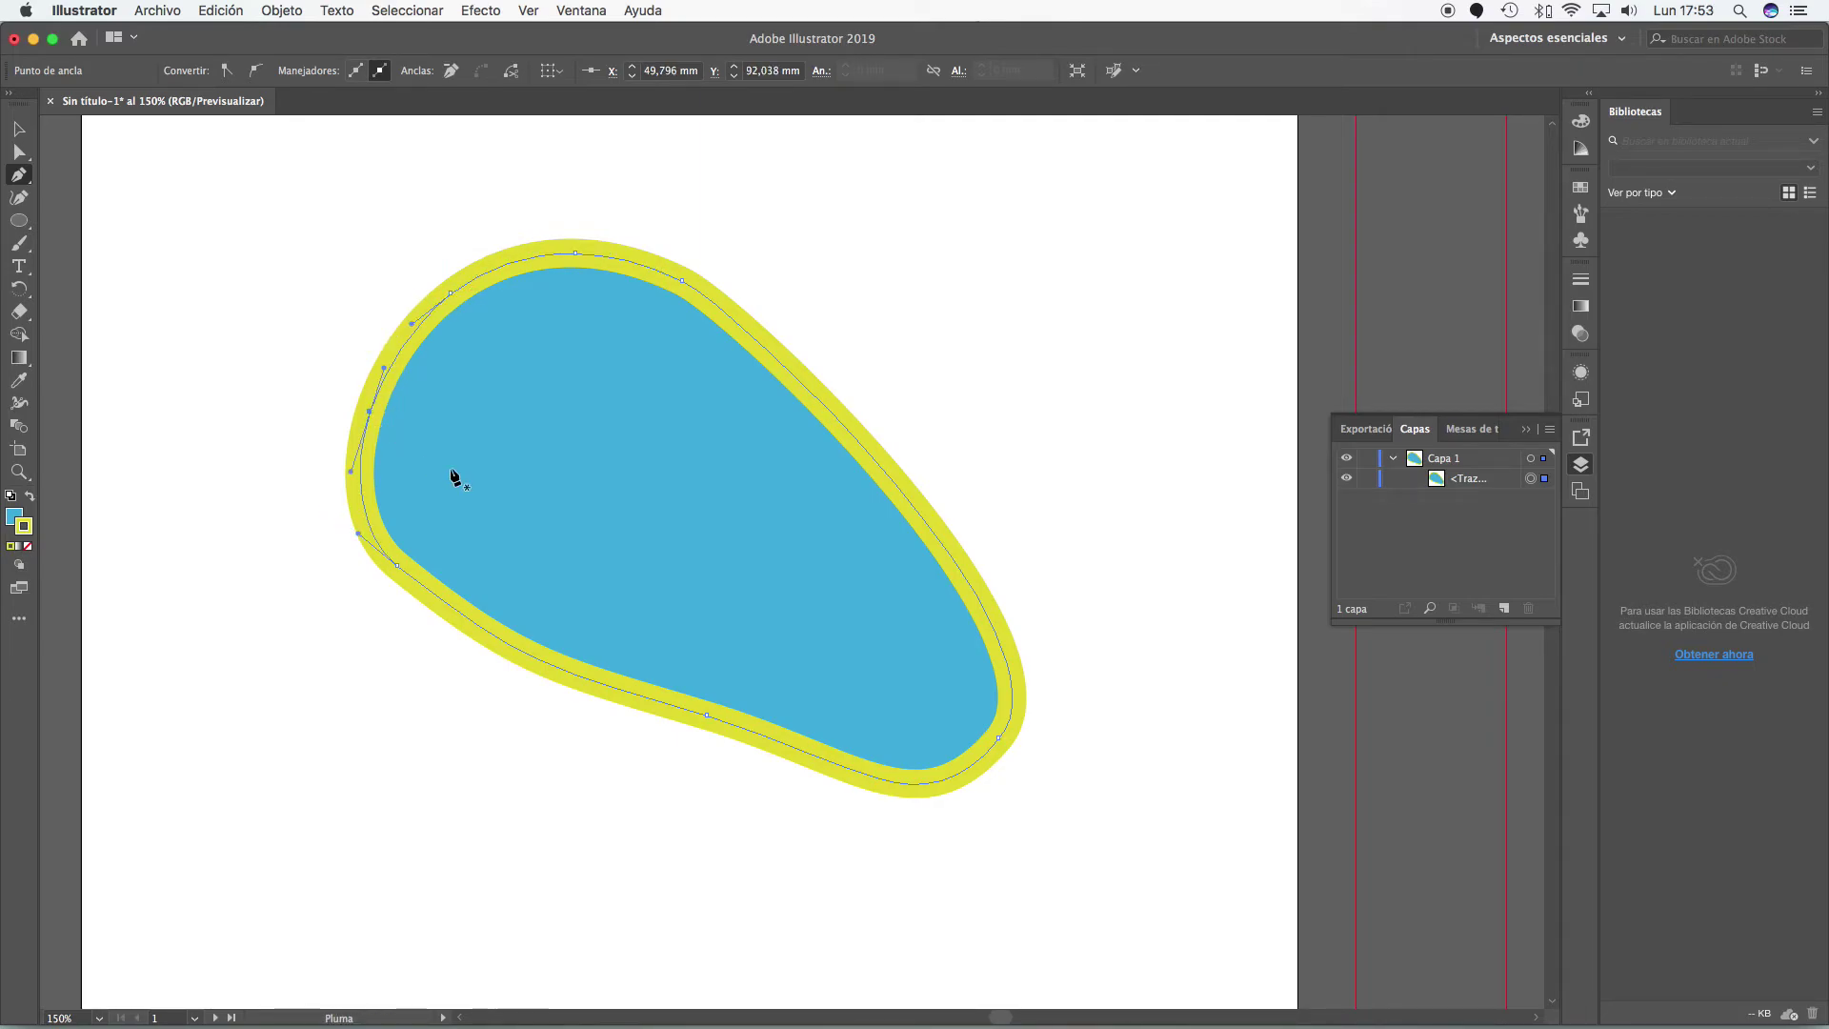
- Draw a closed, straight-sided, nine-point shape about 45 × 19 mm over the blue shape's upper-right edge with the Pen tool
{"action": "left_click", "coordinate": [861, 365]}
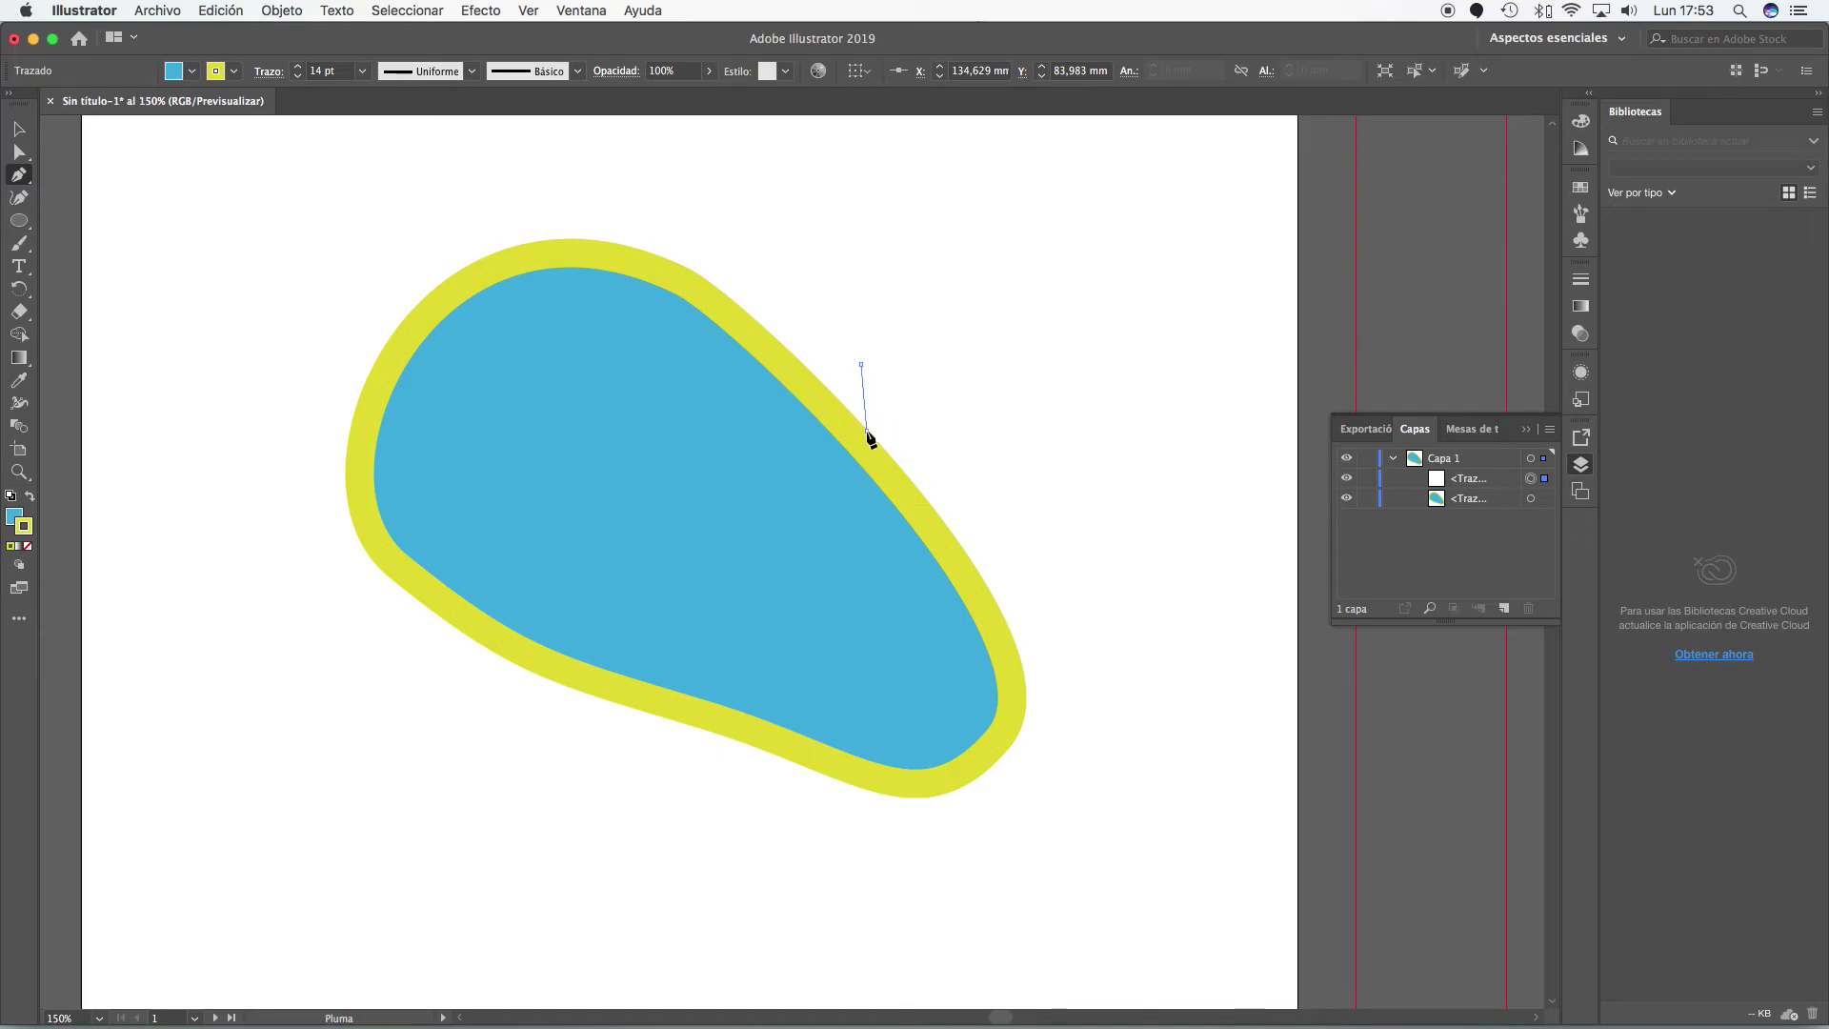
{"action": "left_click", "coordinate": [869, 438]}
{"action": "left_click", "coordinate": [825, 421]}
{"action": "left_click", "coordinate": [800, 347]}
{"action": "left_click", "coordinate": [846, 333]}
{"action": "left_click", "coordinate": [946, 318]}
{"action": "left_click", "coordinate": [1062, 351]}
{"action": "left_click", "coordinate": [1054, 411]}
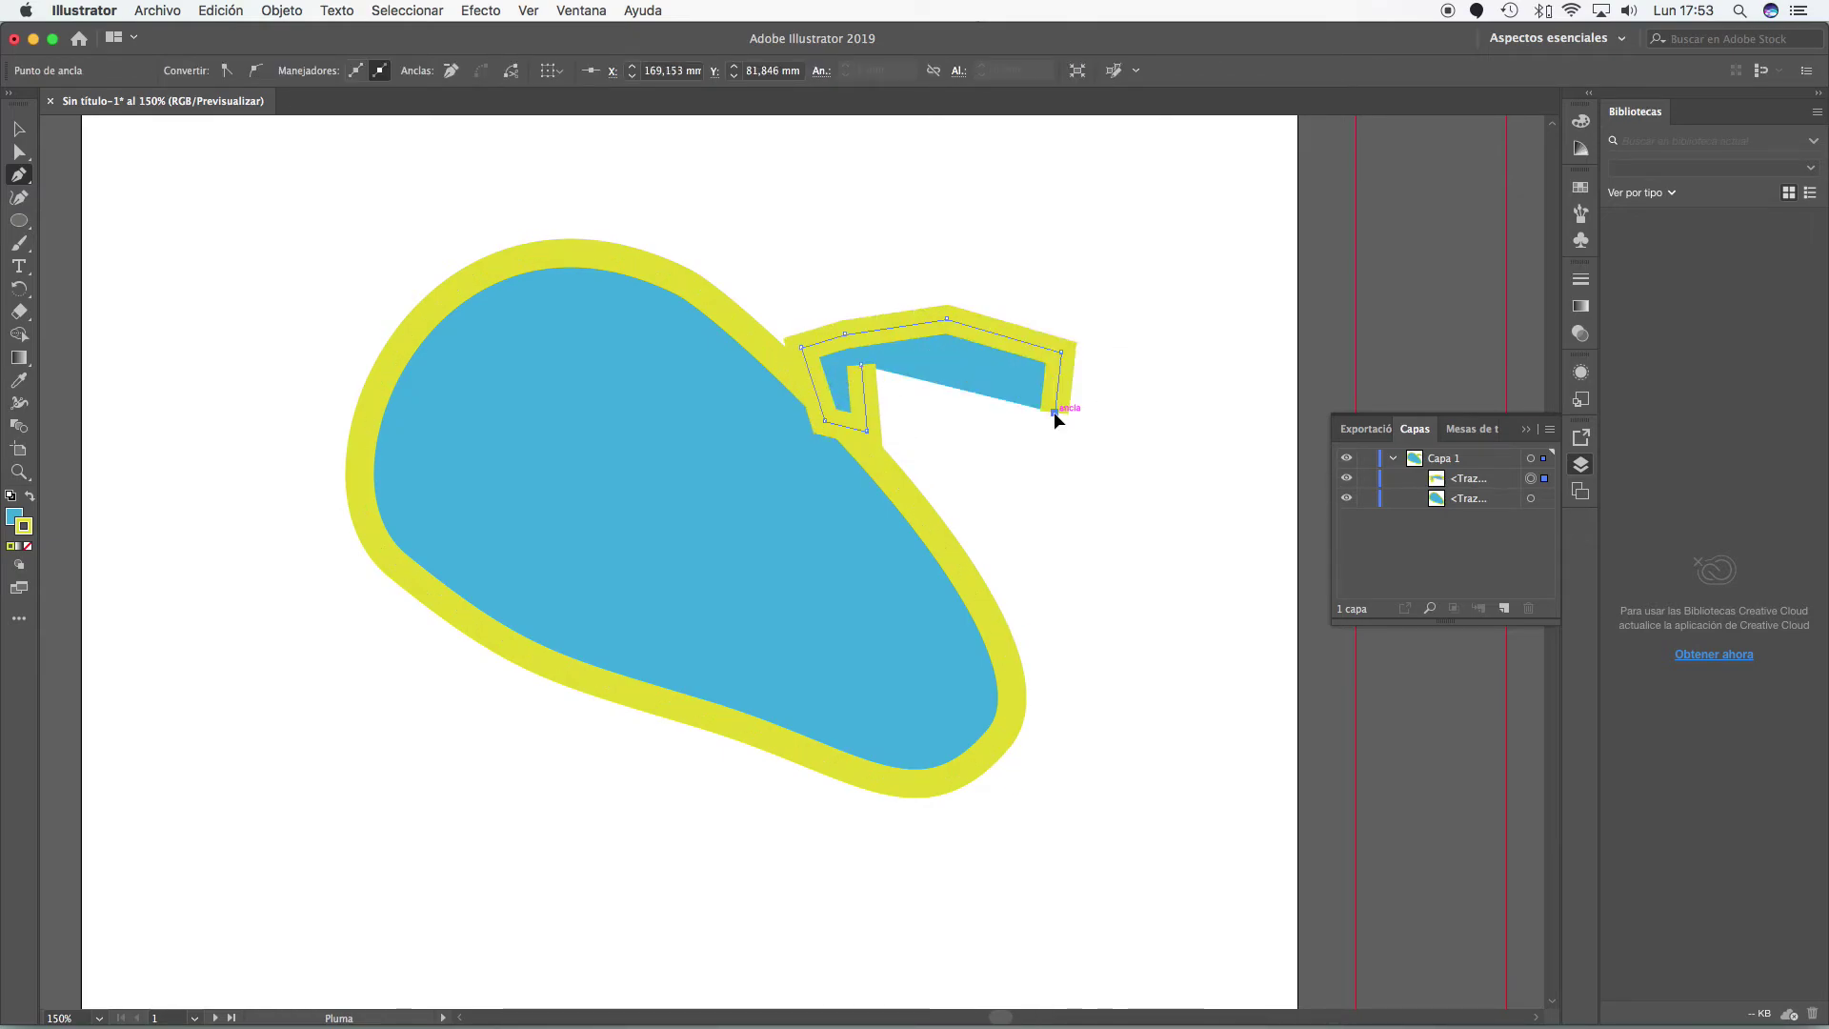
{"action": "left_click", "coordinate": [923, 407]}
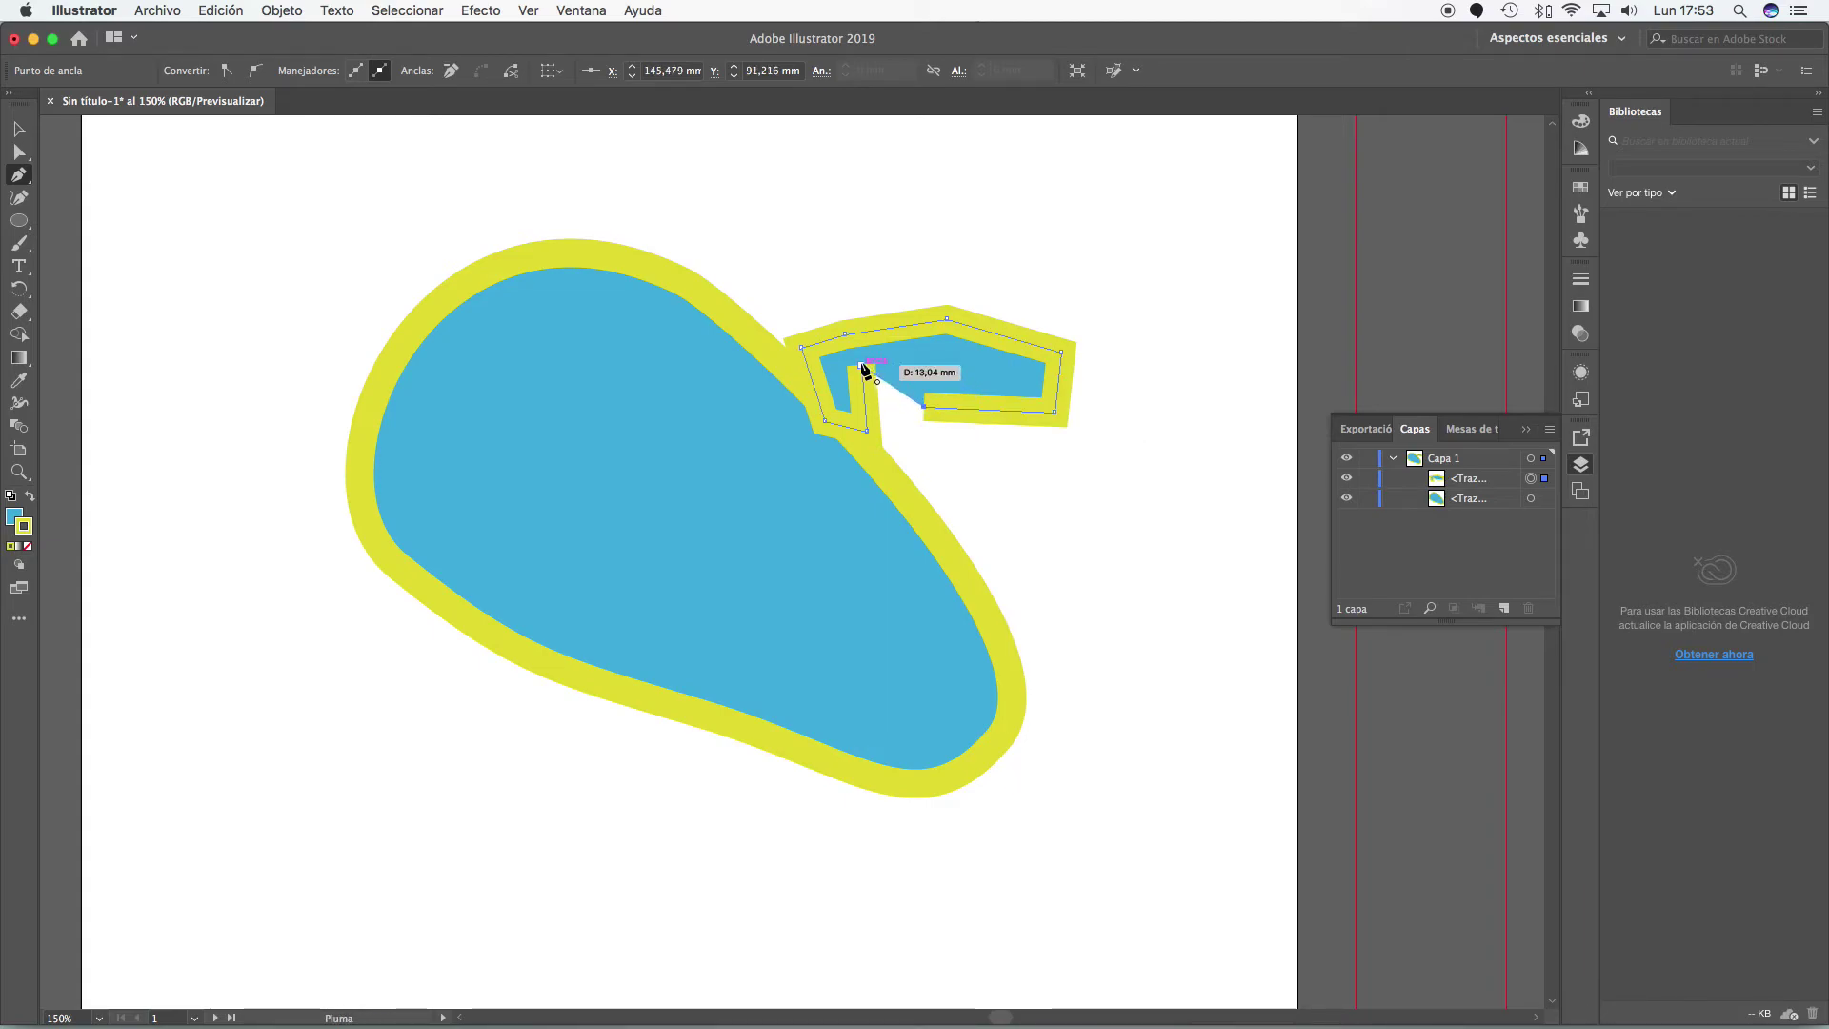
{"action": "left_click", "coordinate": [862, 366]}
- Move the new straight-sided shape up and right, clear of the large blue shape
{"action": "key", "text": "v"}
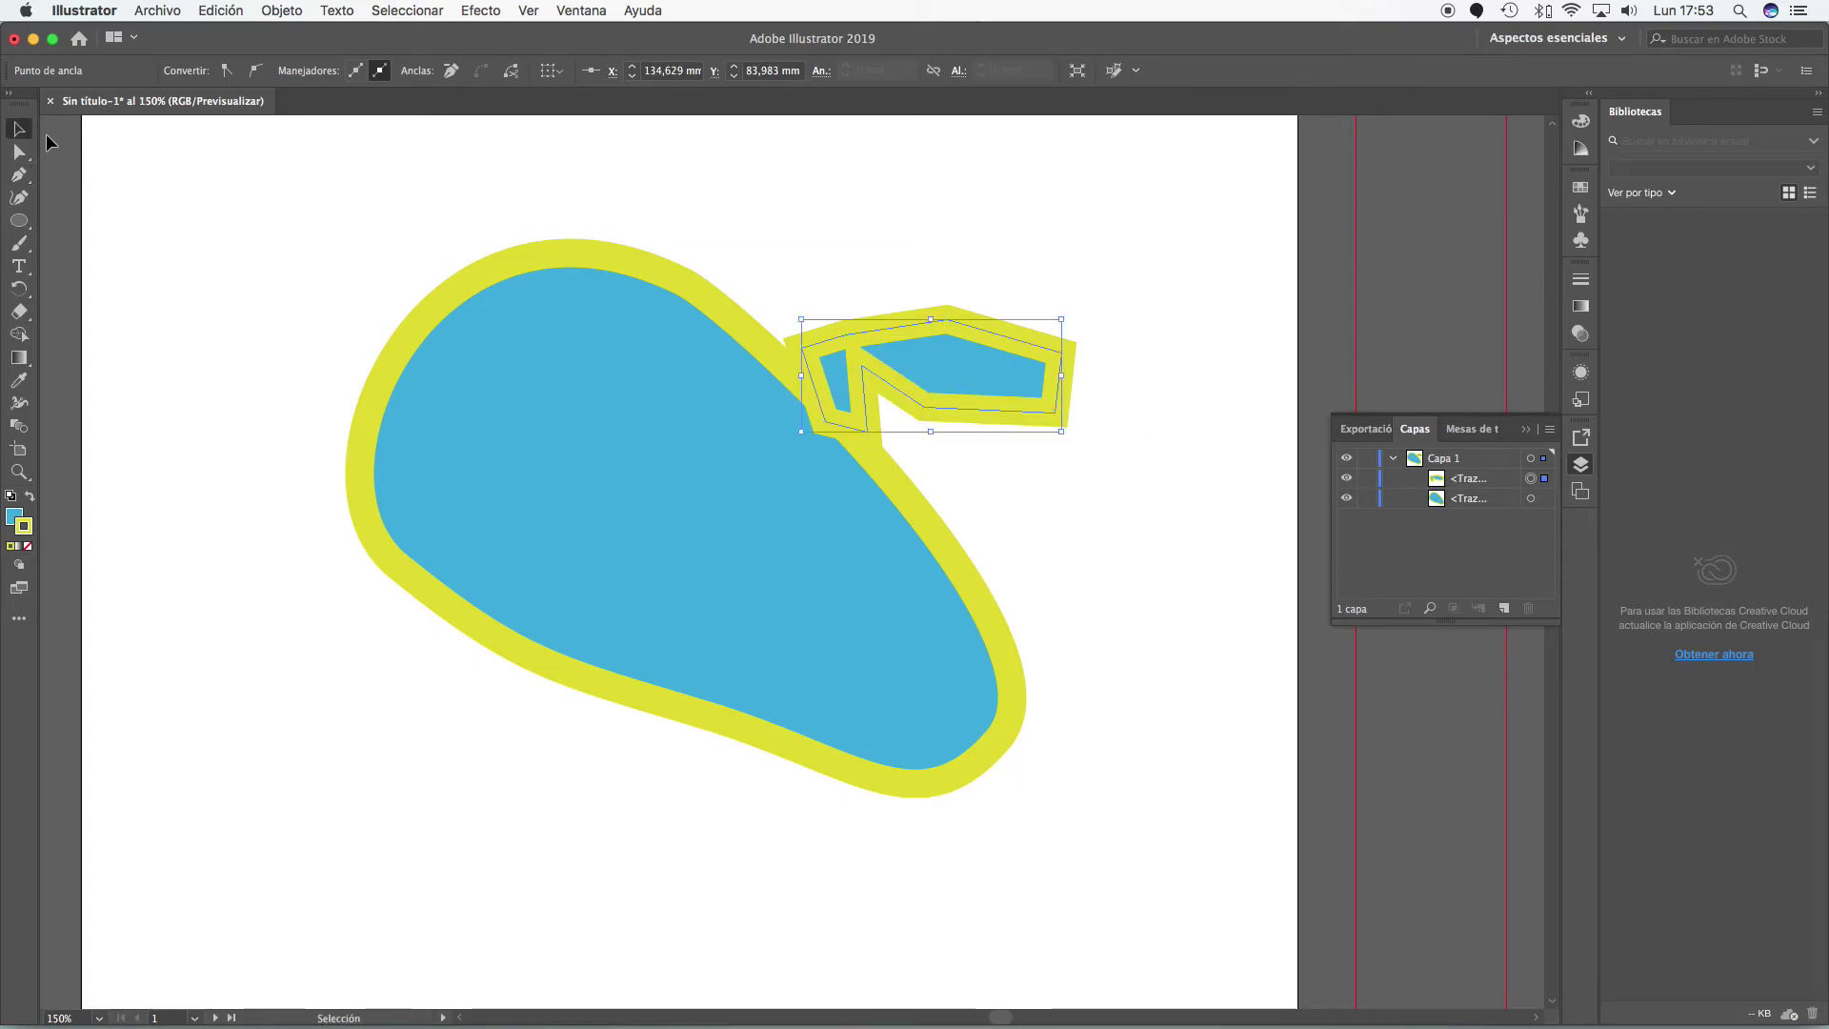
{"action": "left_click_drag", "start_coordinate": [981, 344], "coordinate": [1111, 194]}
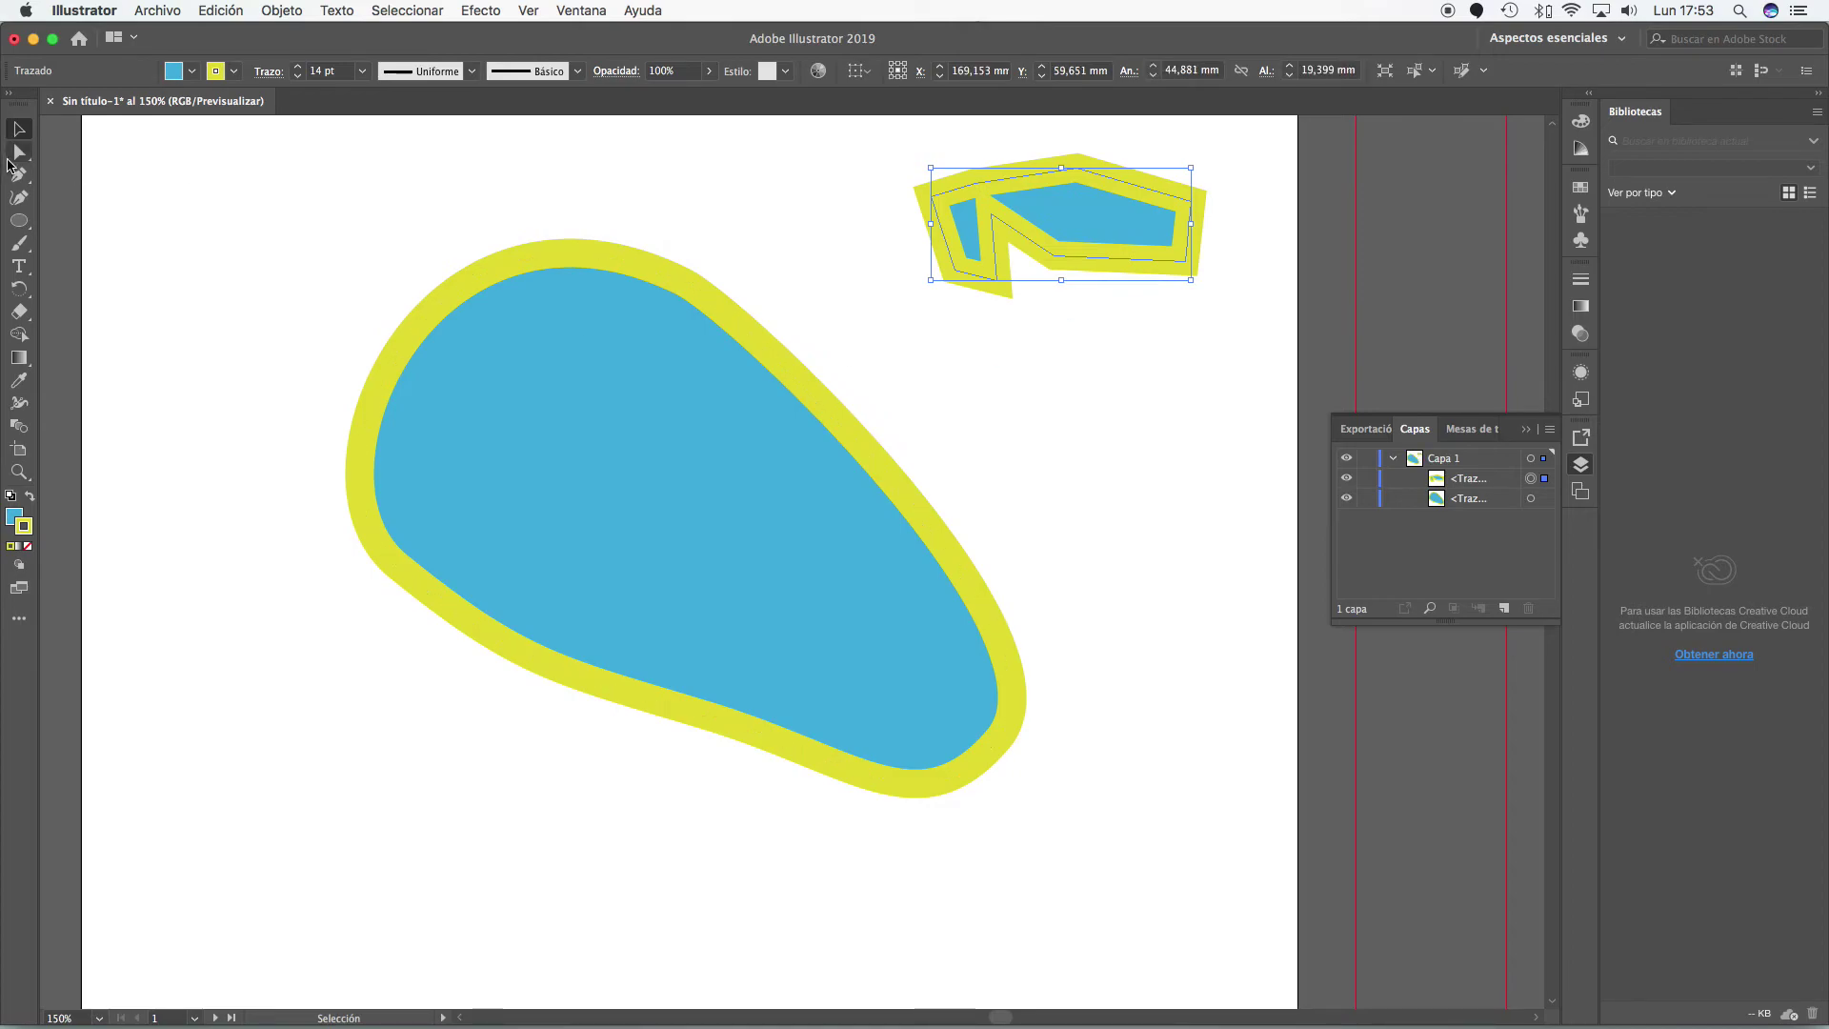
- Draw a closed, straight-sided, six-point shape about 31 × 23 mm in the artboard's upper-left corner with the Pen tool
{"action": "left_click", "coordinate": [21, 175]}
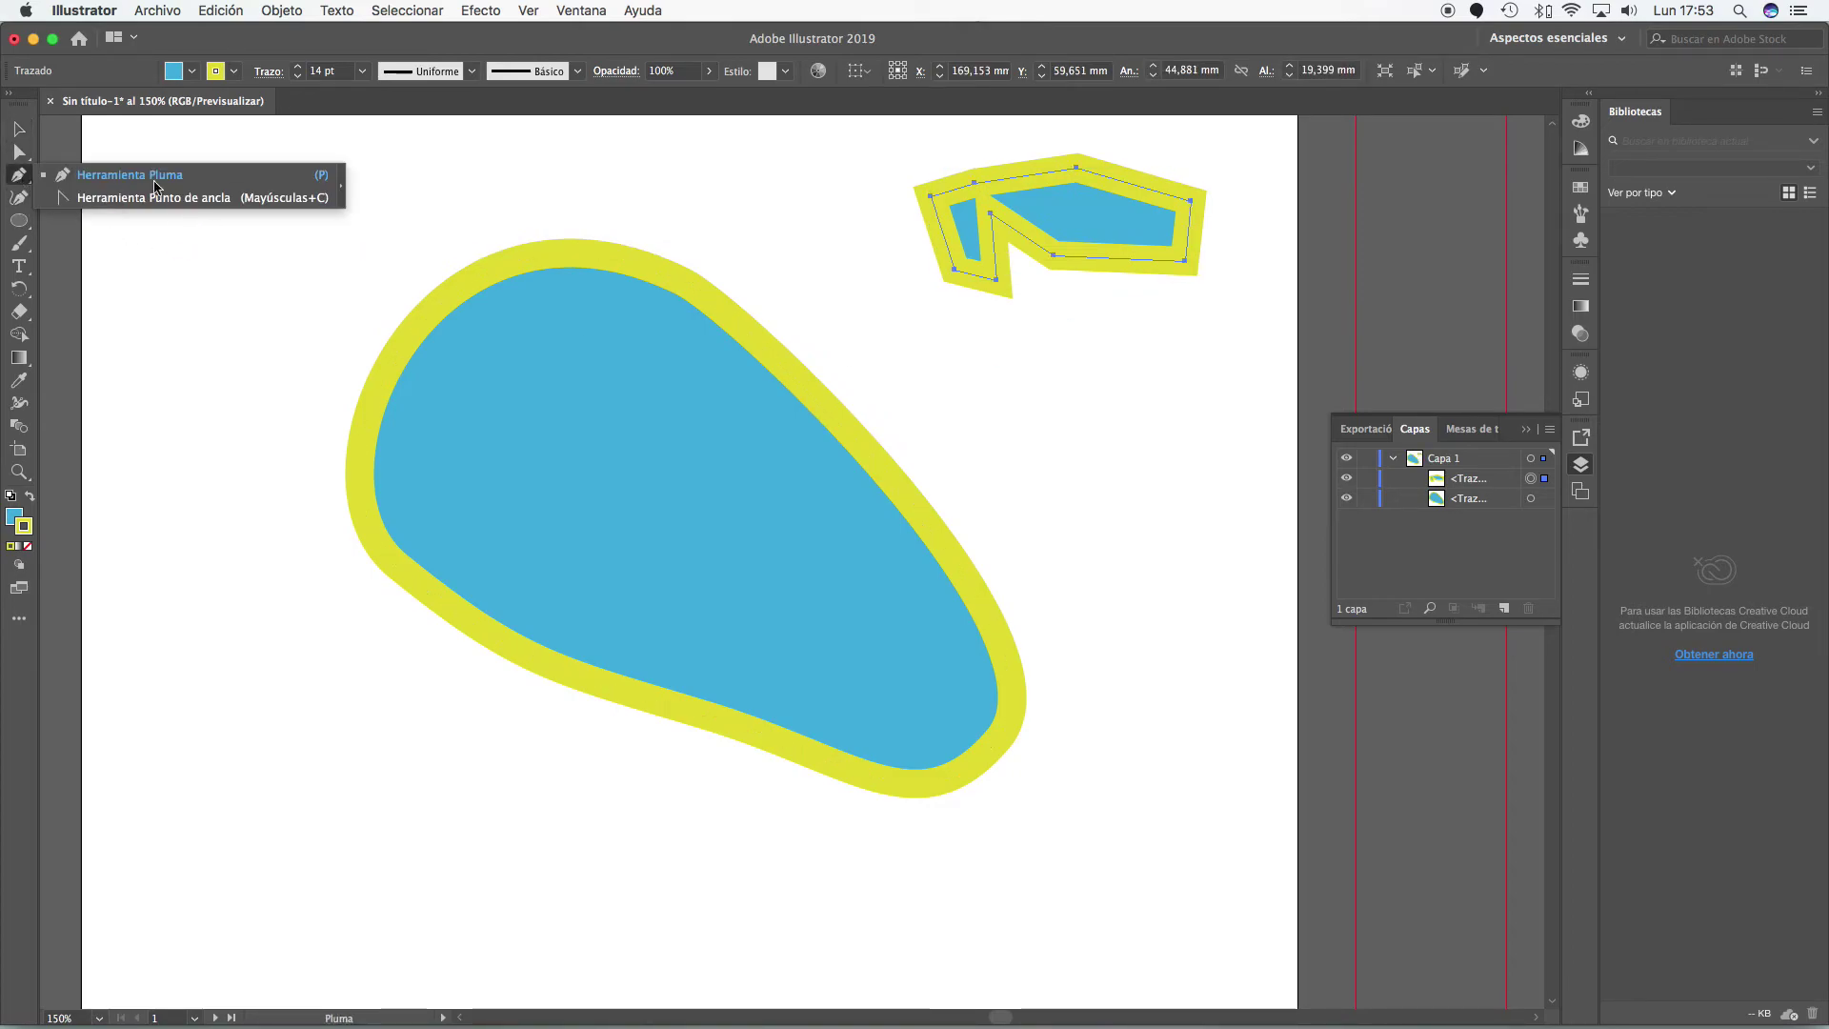
{"action": "left_click", "coordinate": [253, 178]}
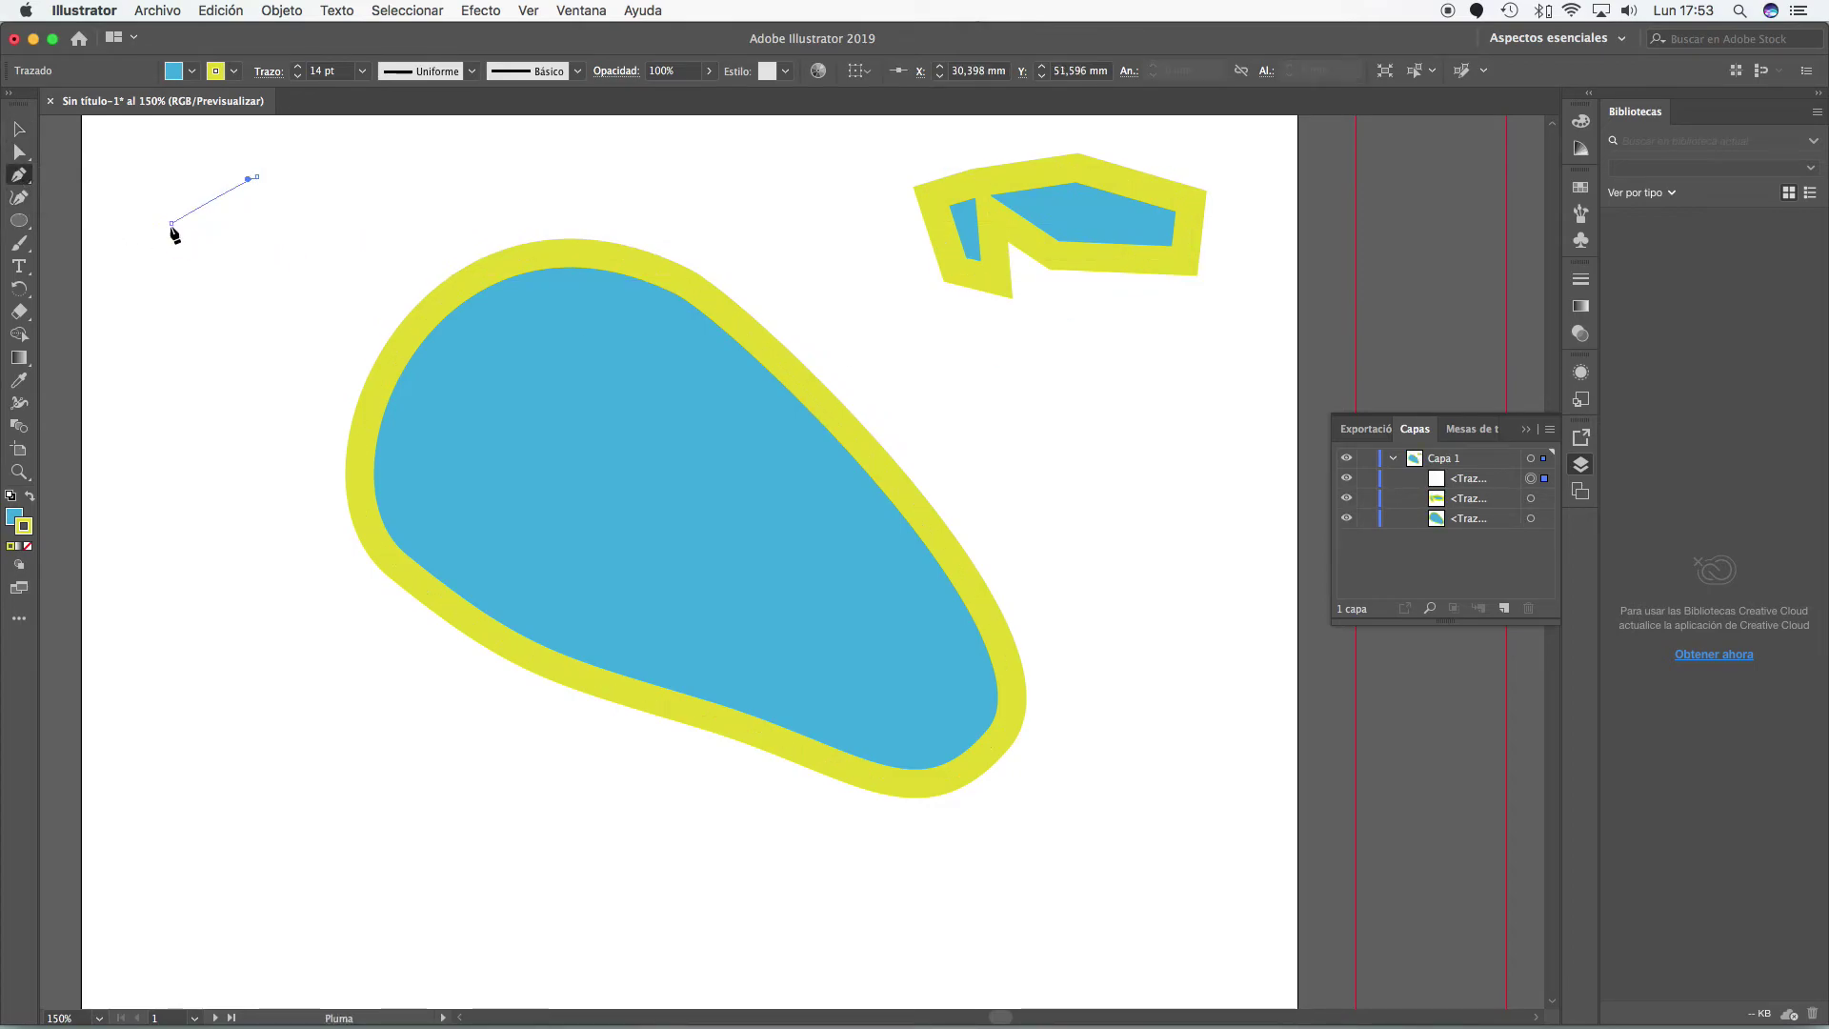
{"action": "left_click", "coordinate": [172, 223]}
{"action": "left_click", "coordinate": [171, 307]}
{"action": "left_click", "coordinate": [276, 308]}
{"action": "left_click", "coordinate": [351, 271]}
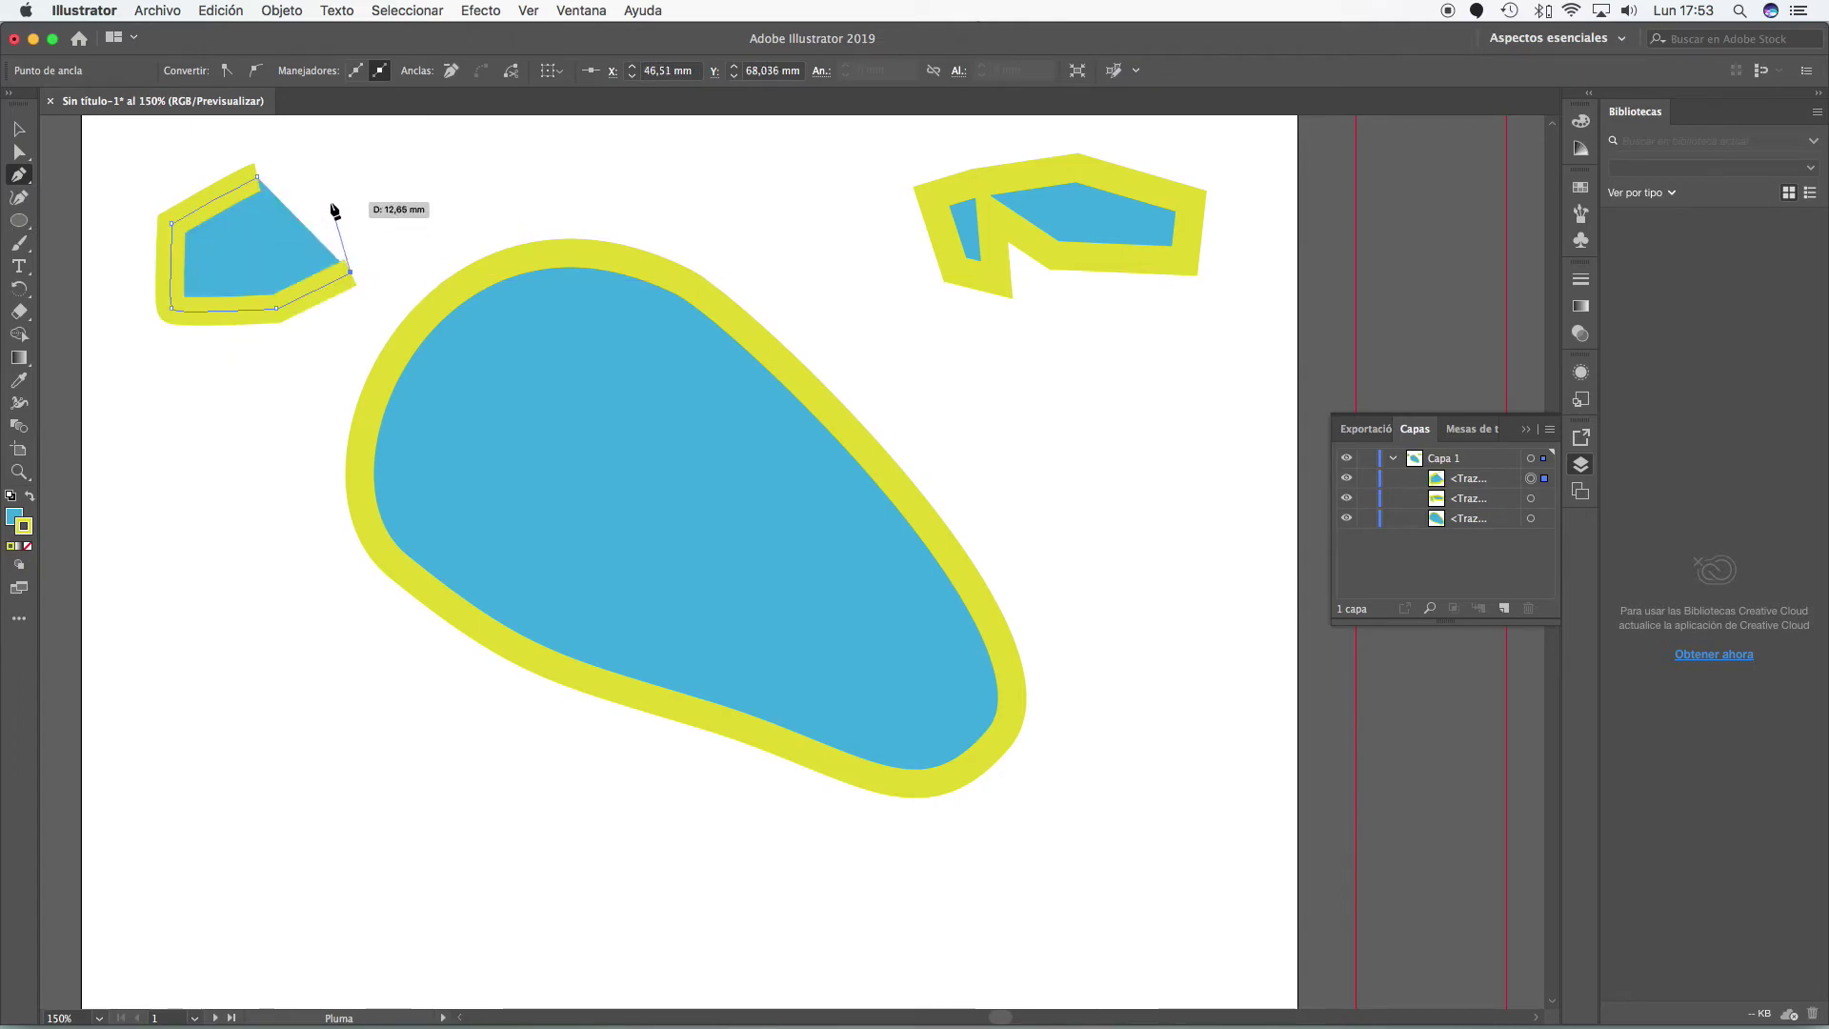
{"action": "left_click", "coordinate": [331, 201]}
{"action": "left_click", "coordinate": [257, 178]}
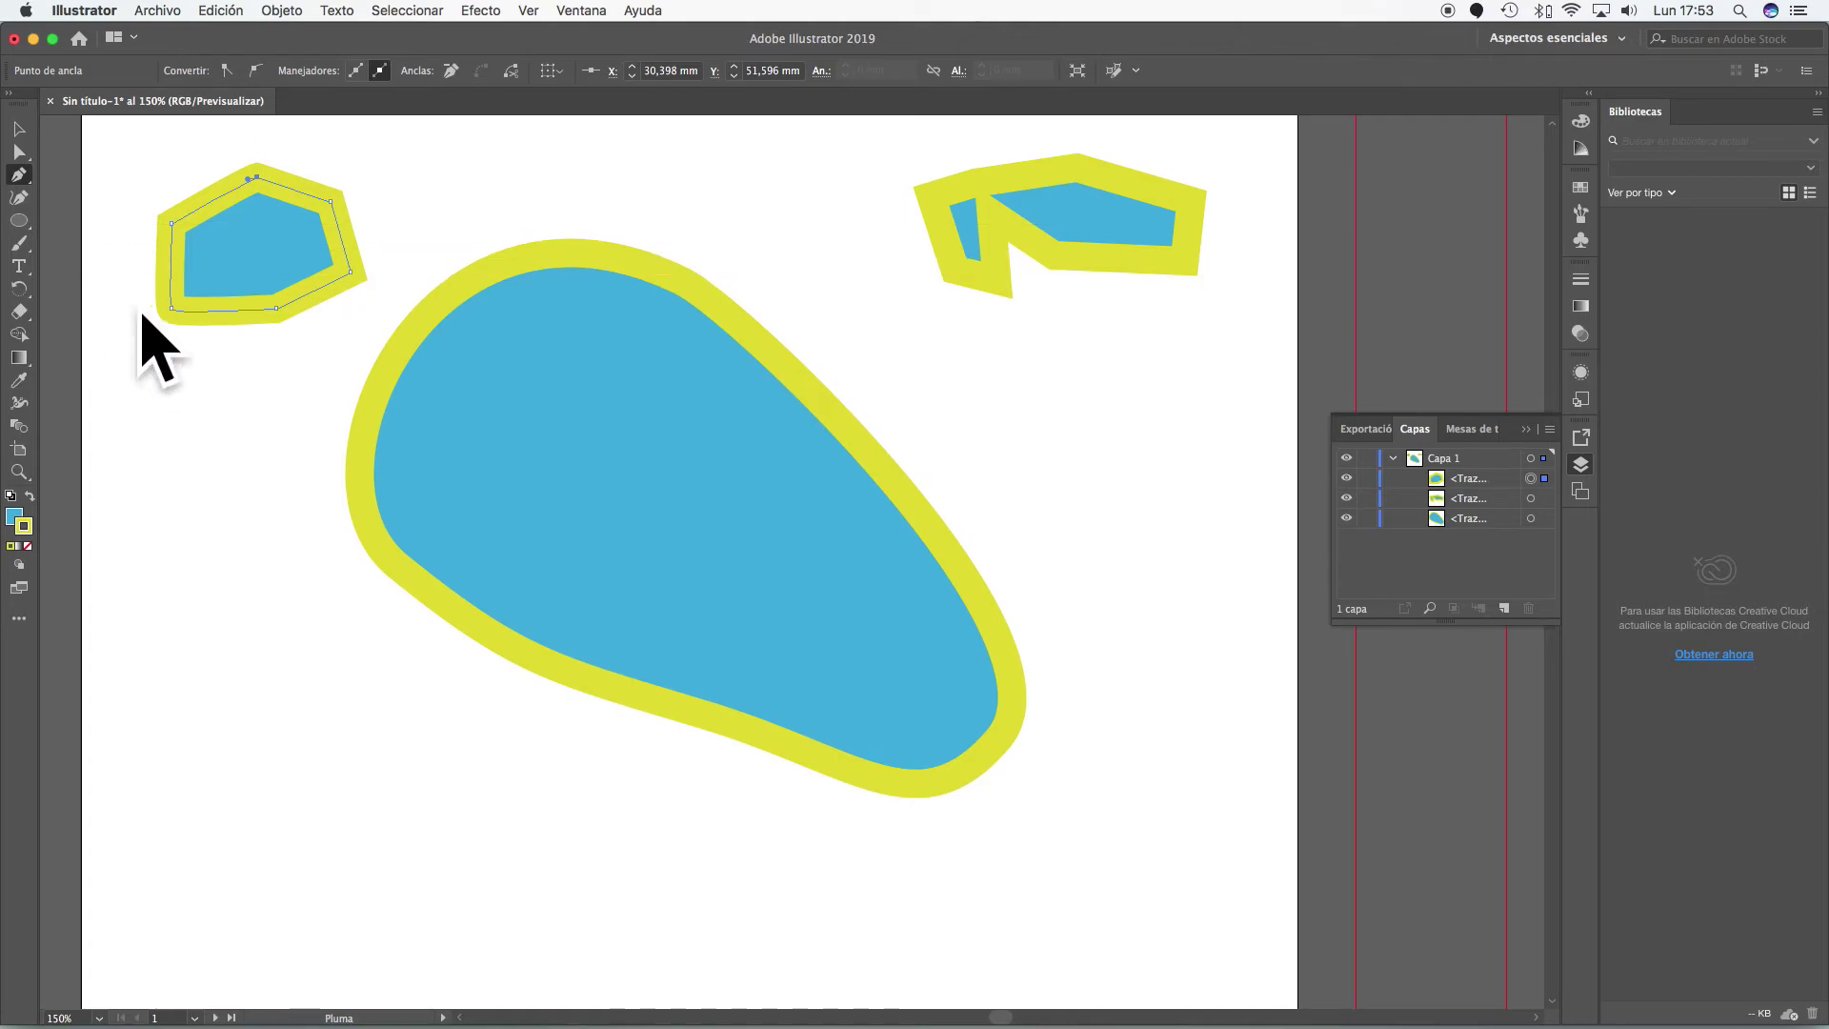
- Draw a closed, eight-point curved flask shape about 40 × 47 mm at the artboard's lower left with the Curvature tool
{"action": "left_click", "coordinate": [18, 198]}
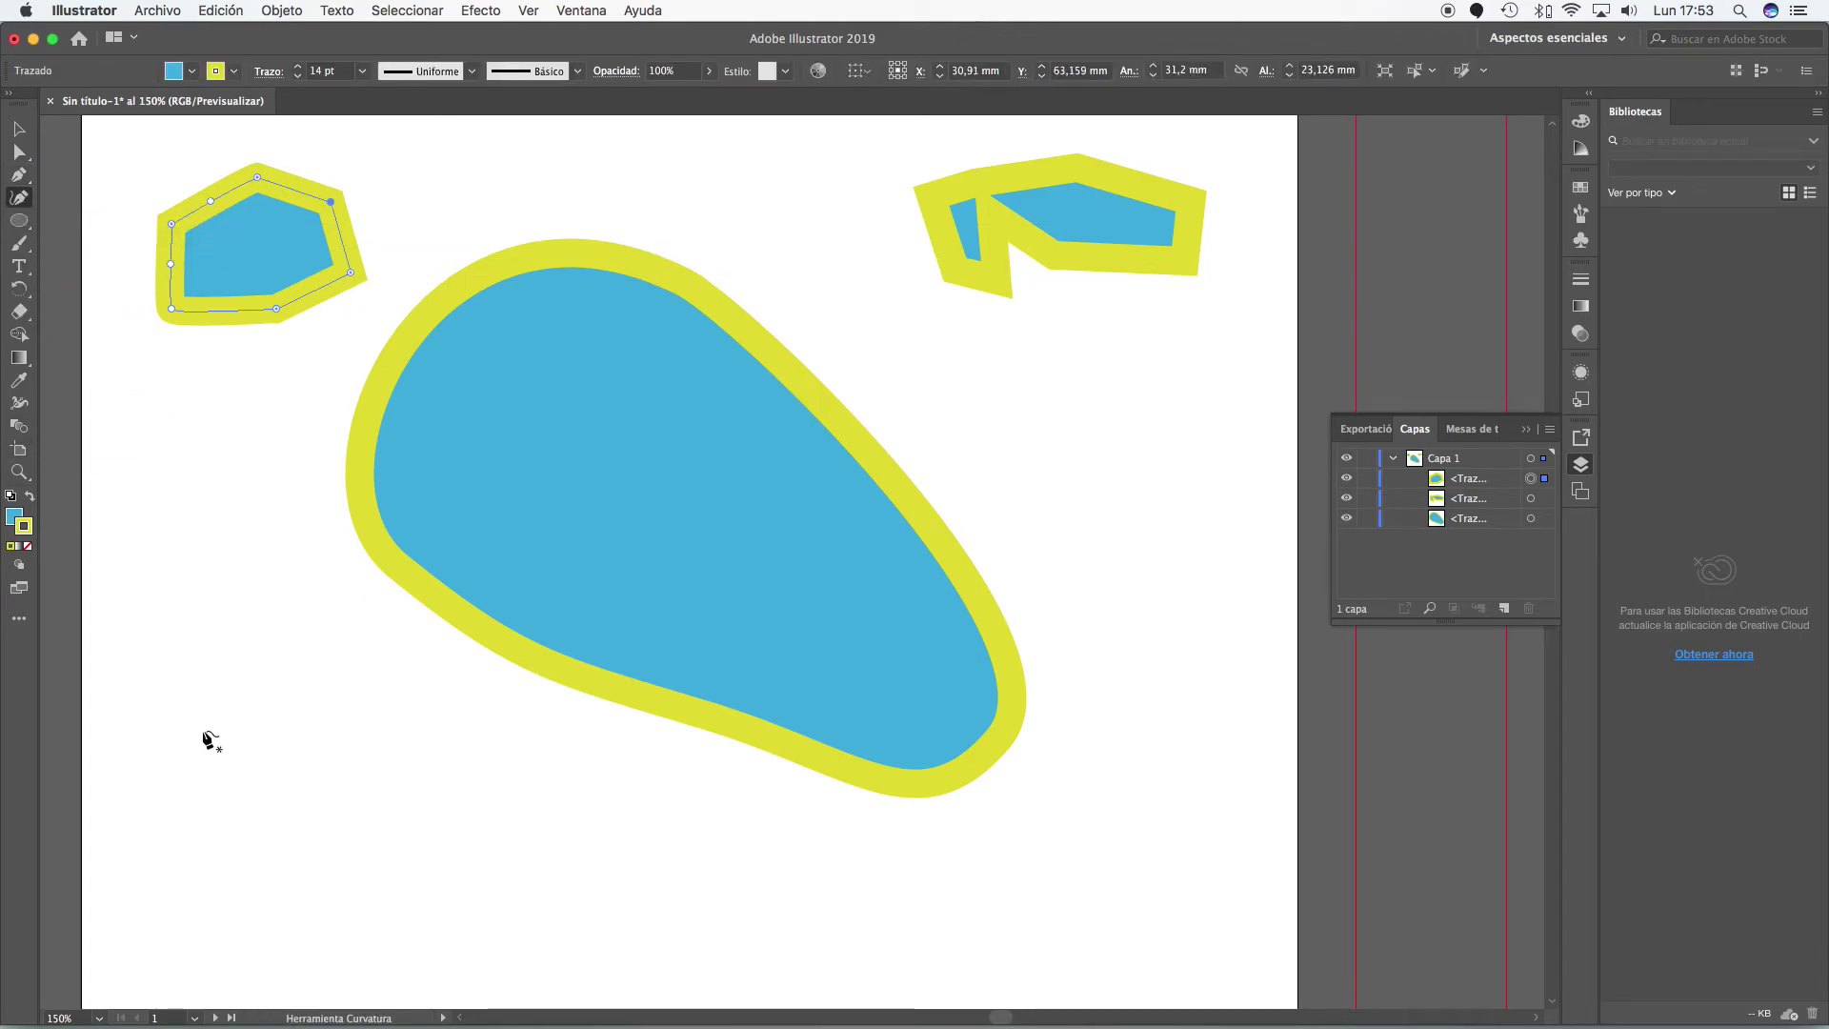
{"action": "left_click", "coordinate": [180, 673]}
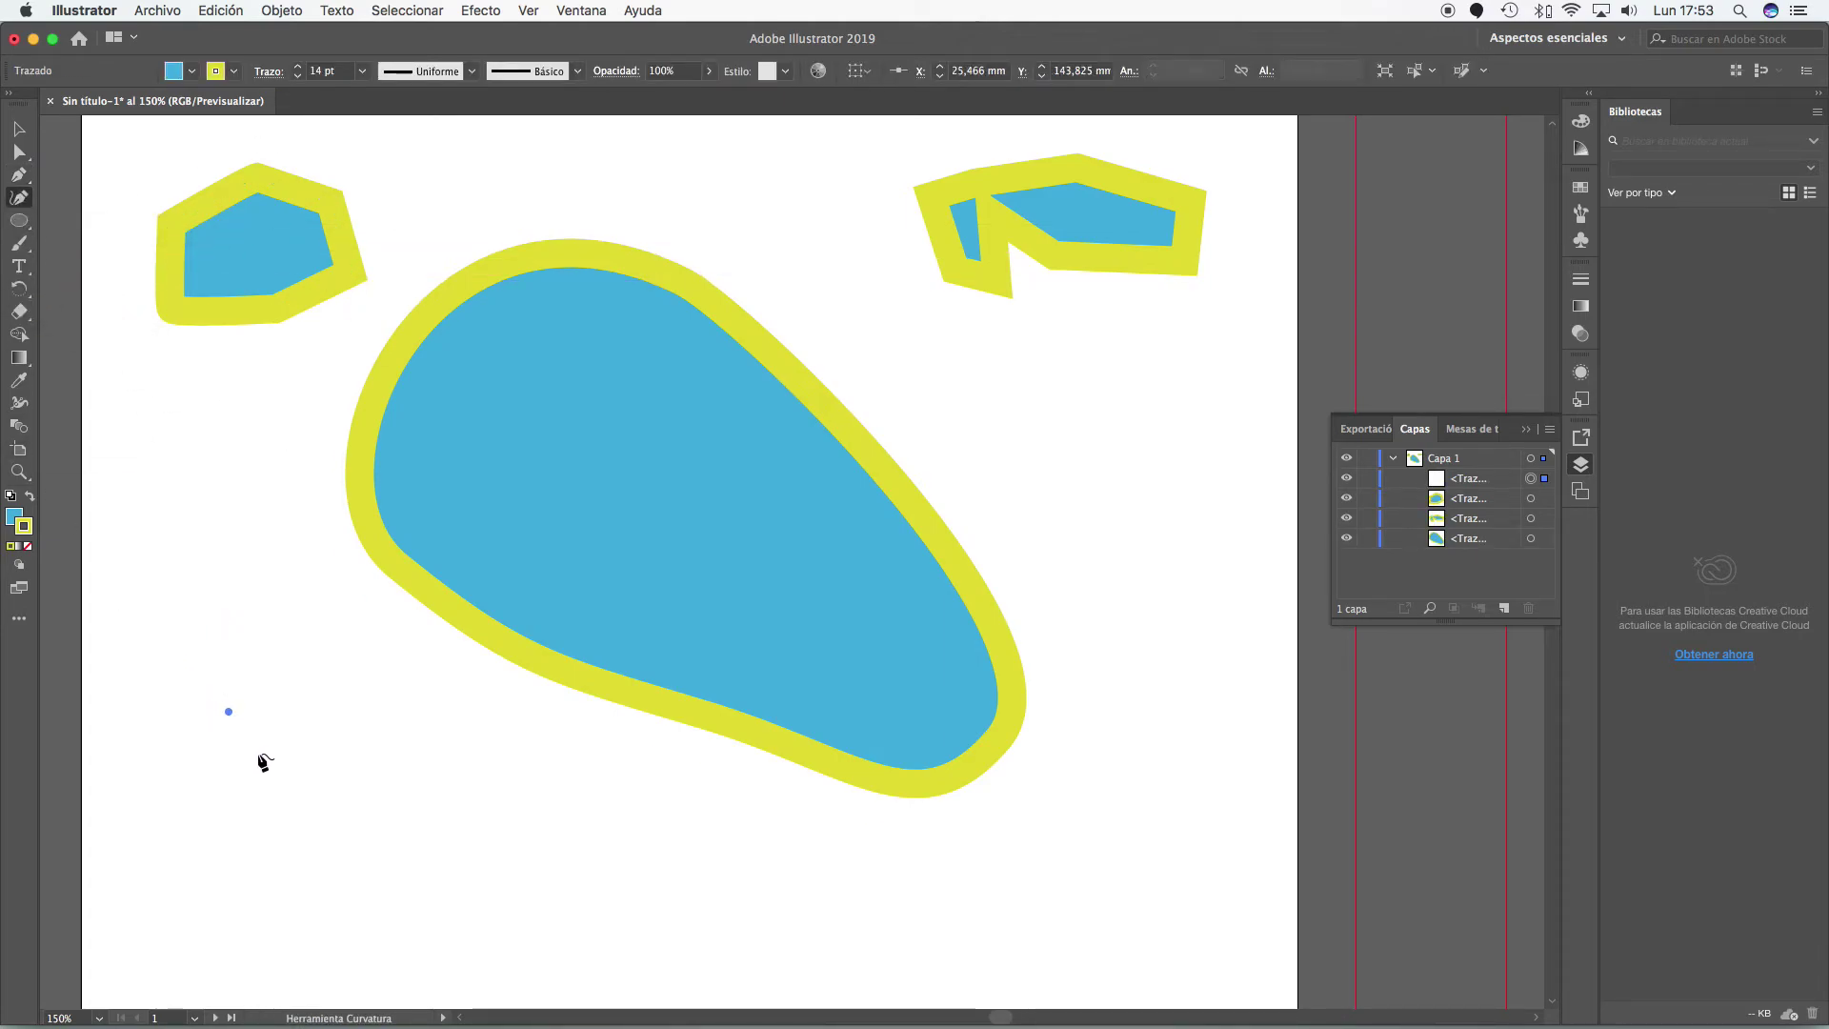
{"action": "left_click", "coordinate": [152, 764]}
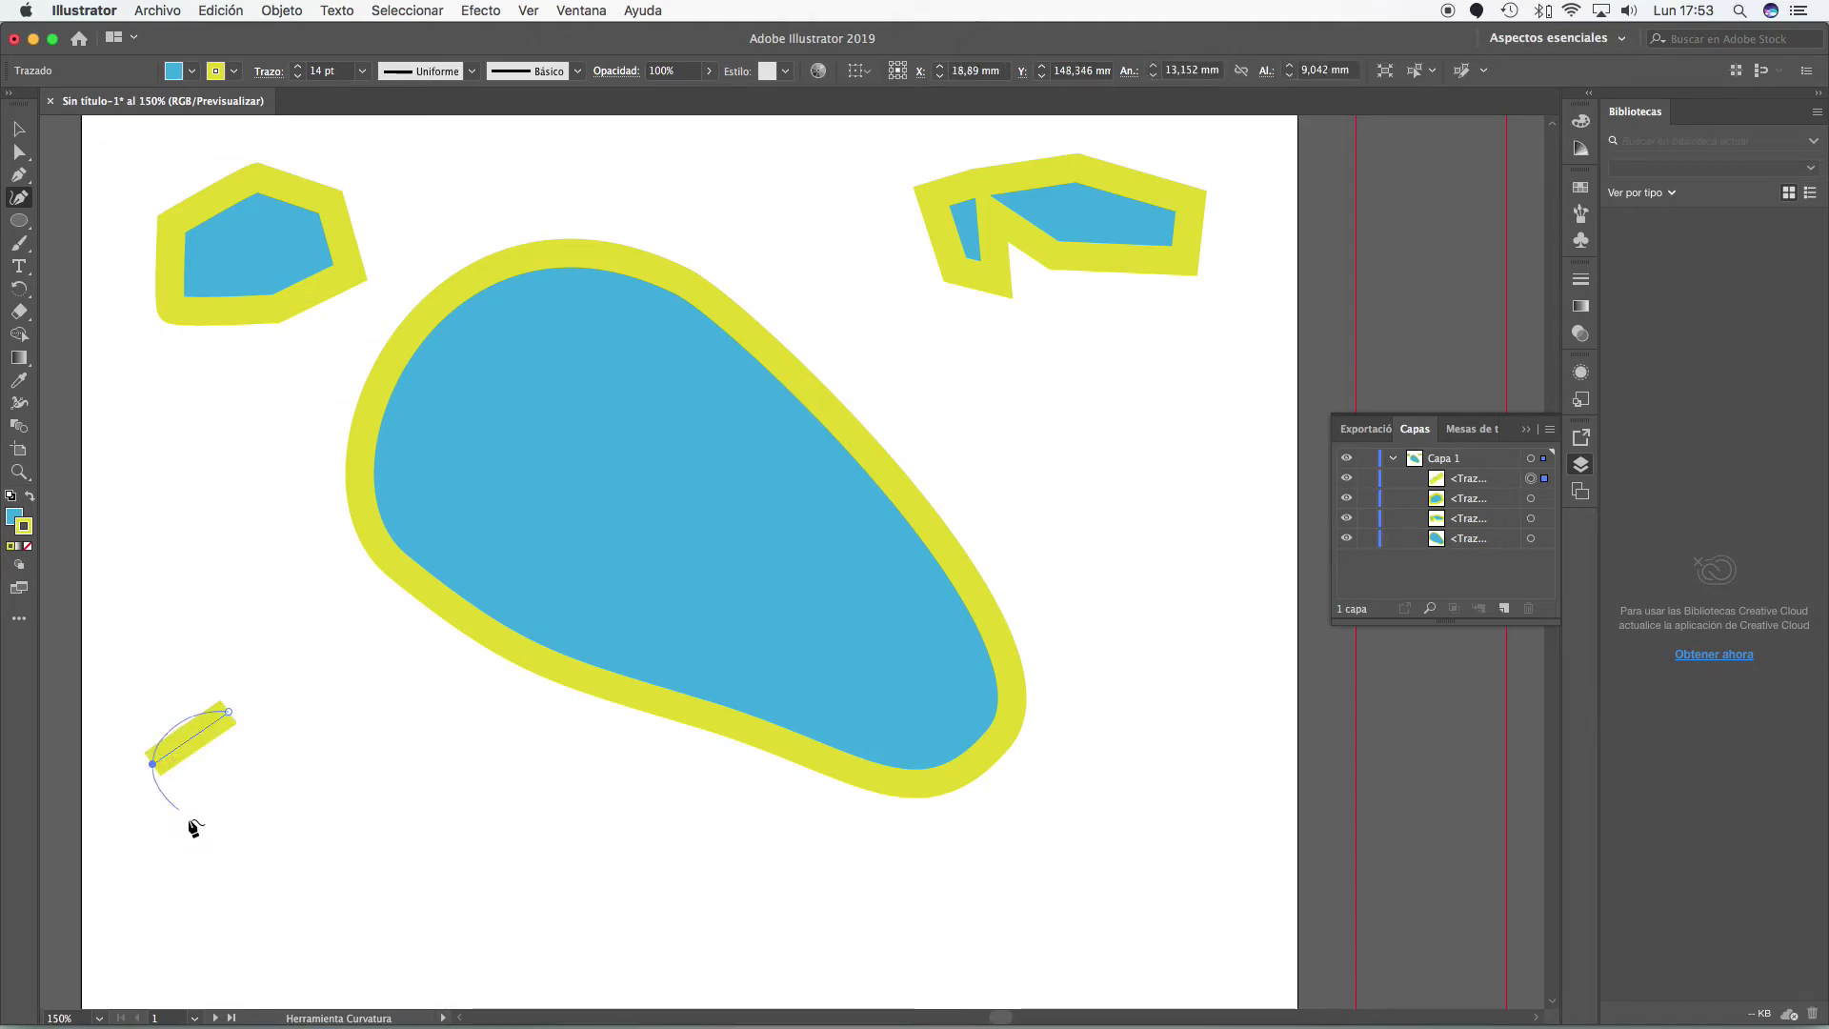
{"action": "left_click", "coordinate": [212, 842]}
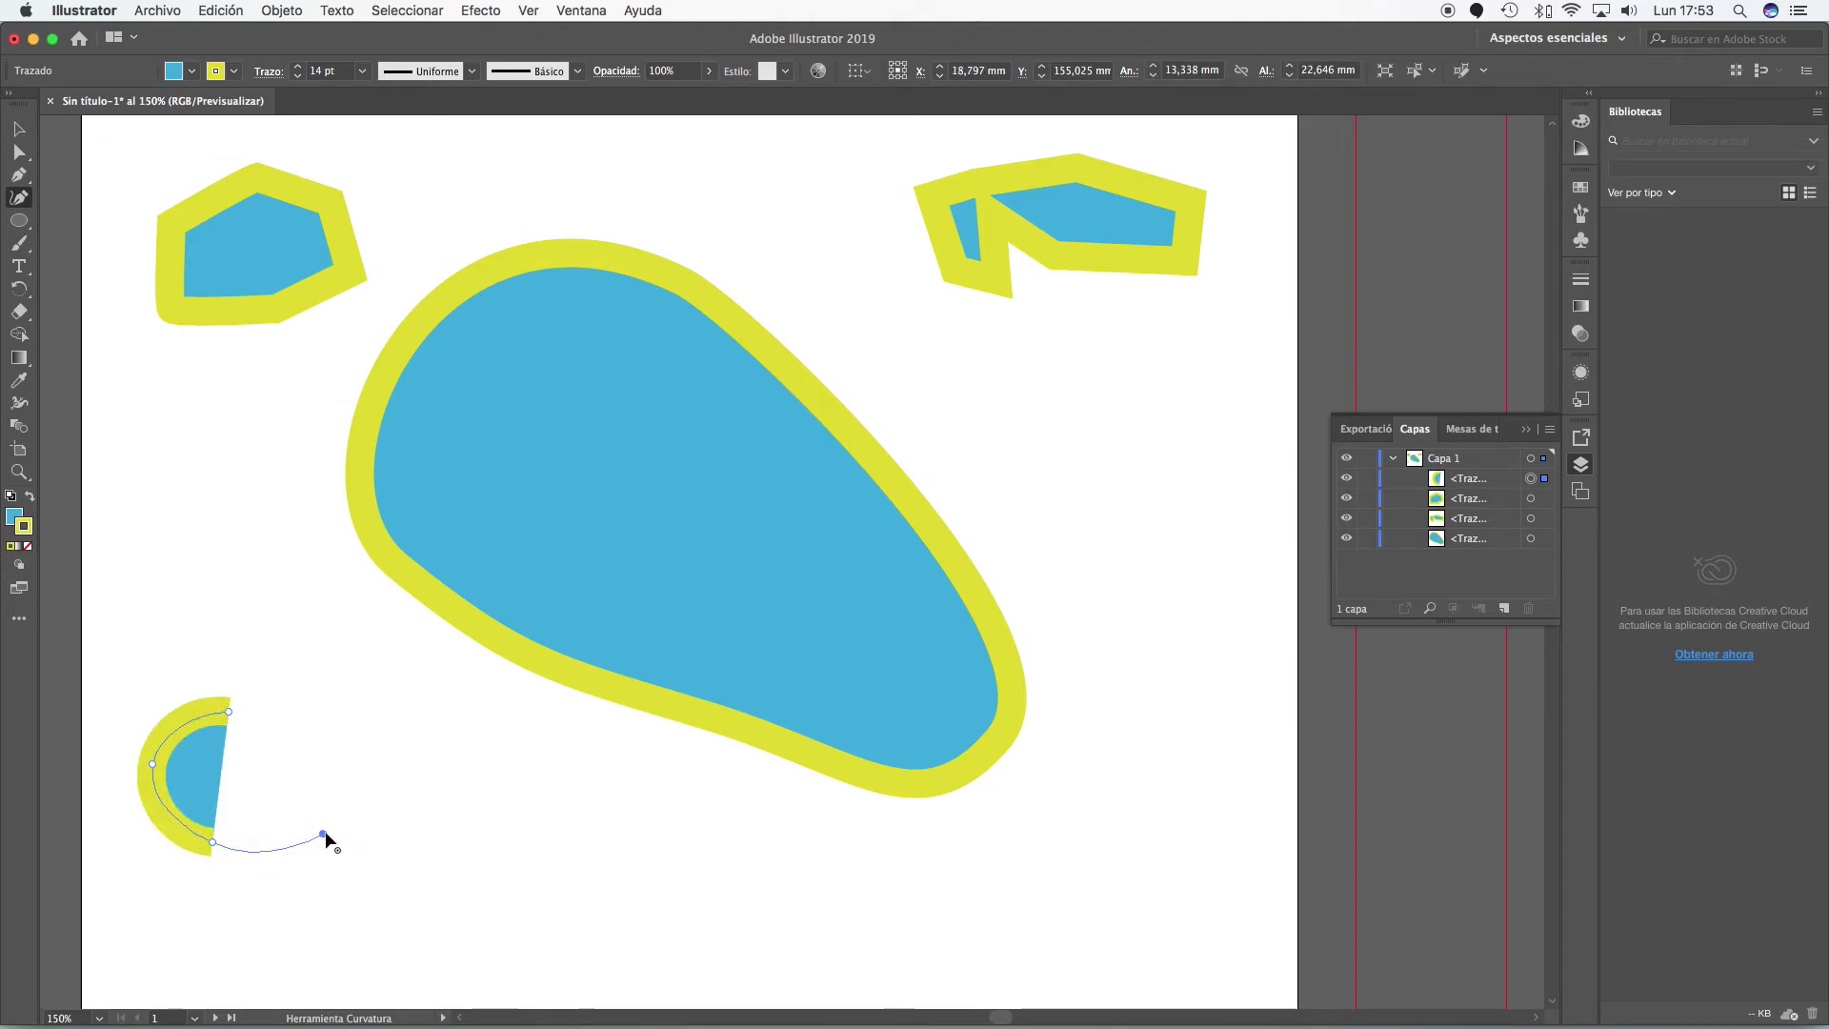
{"action": "left_click", "coordinate": [323, 834]}
{"action": "left_click", "coordinate": [384, 740]}
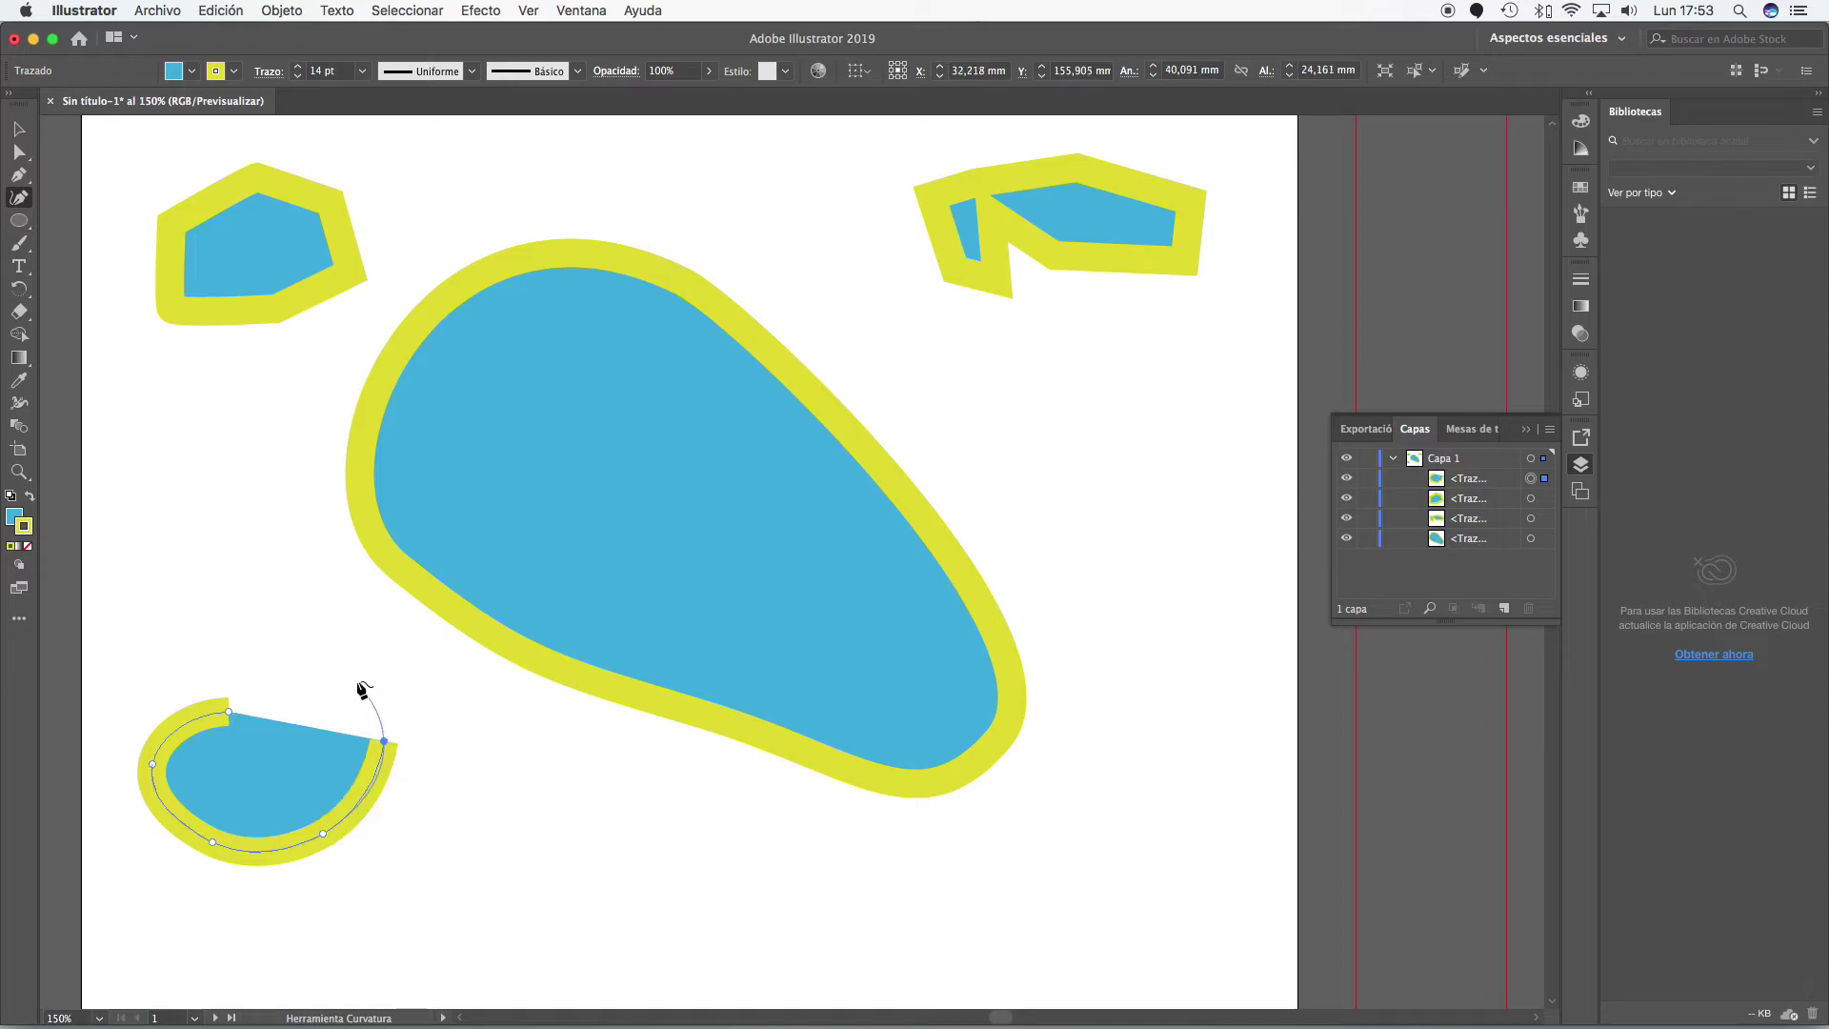
{"action": "left_click", "coordinate": [305, 676]}
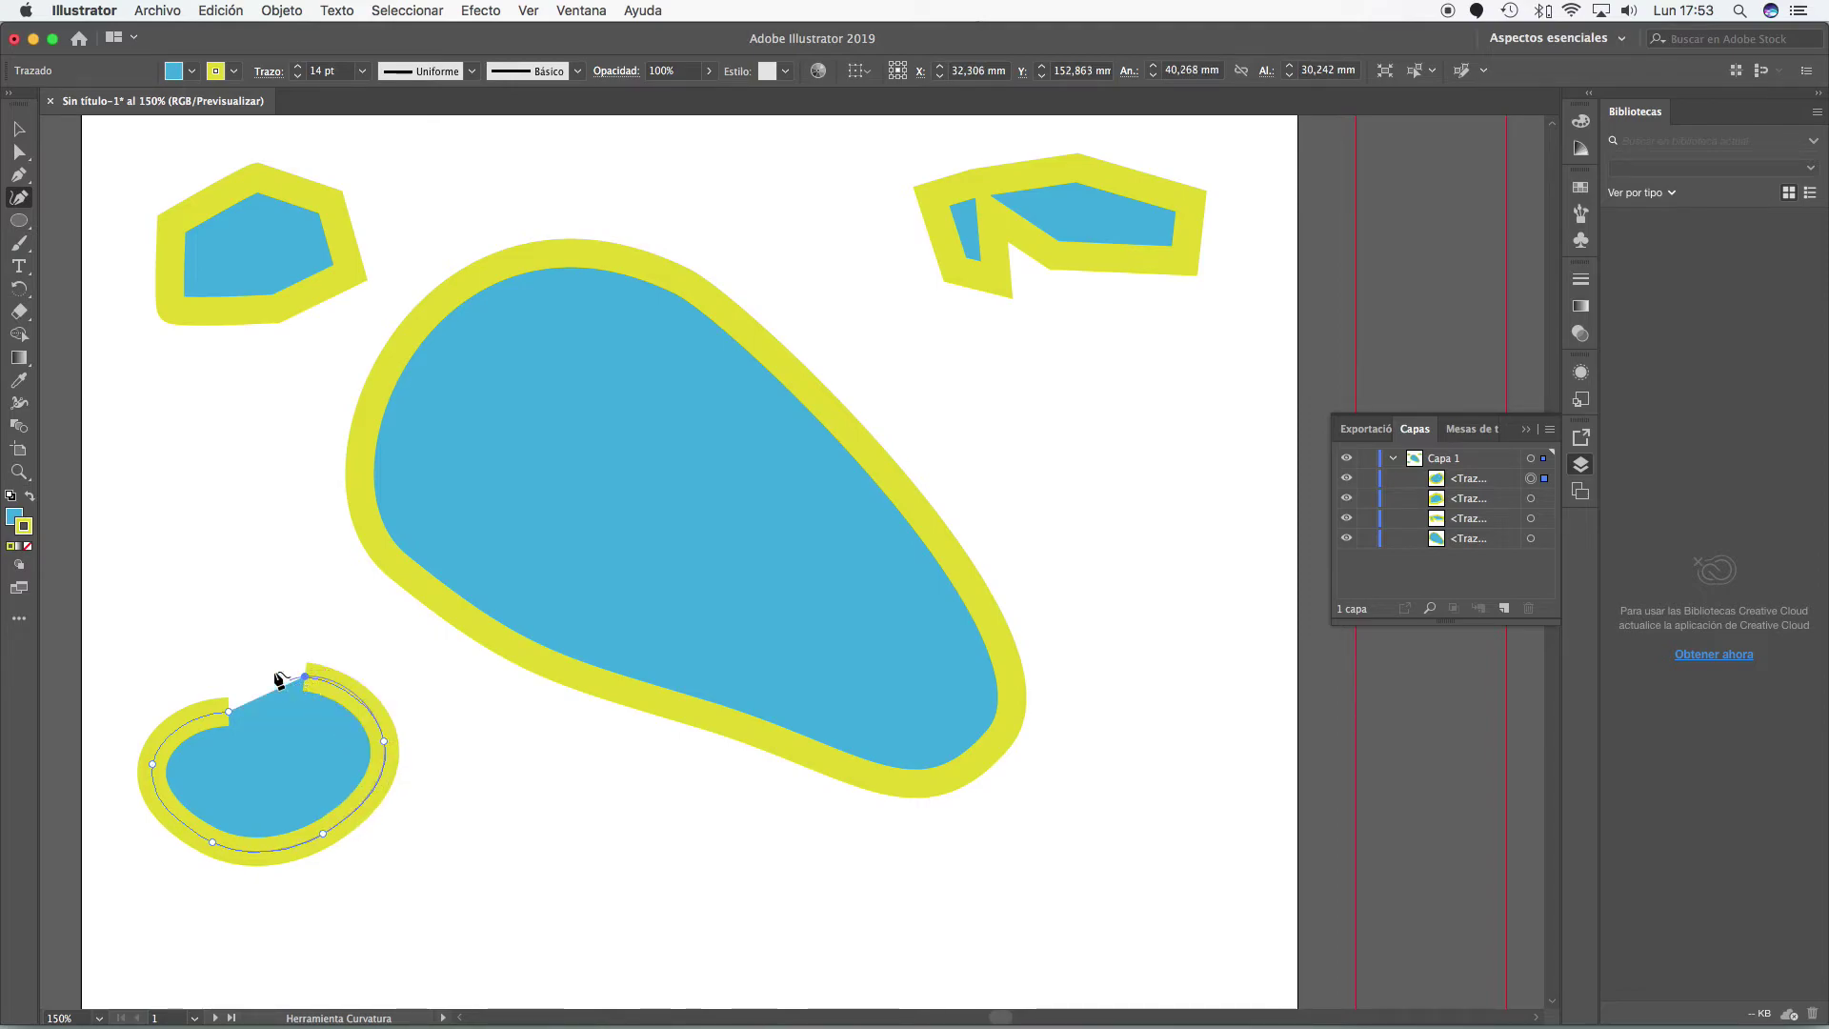
{"action": "left_click", "coordinate": [315, 623]}
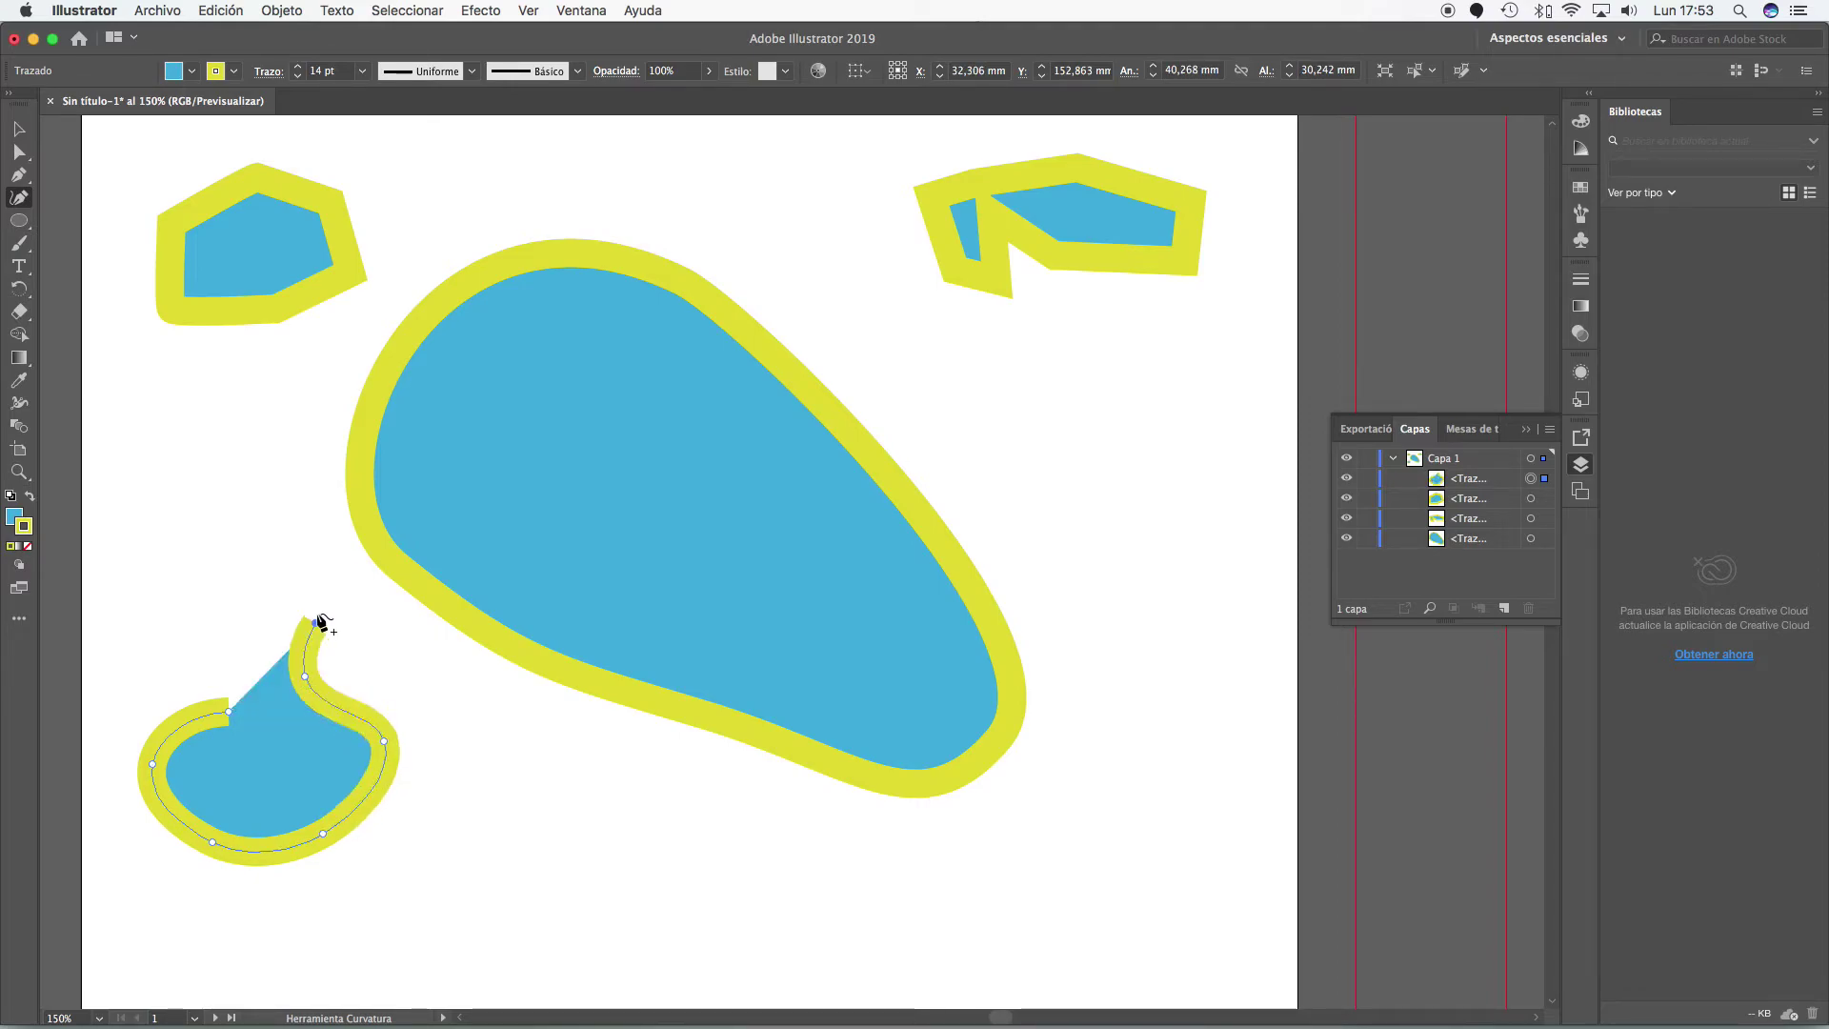
{"action": "left_click", "coordinate": [215, 591]}
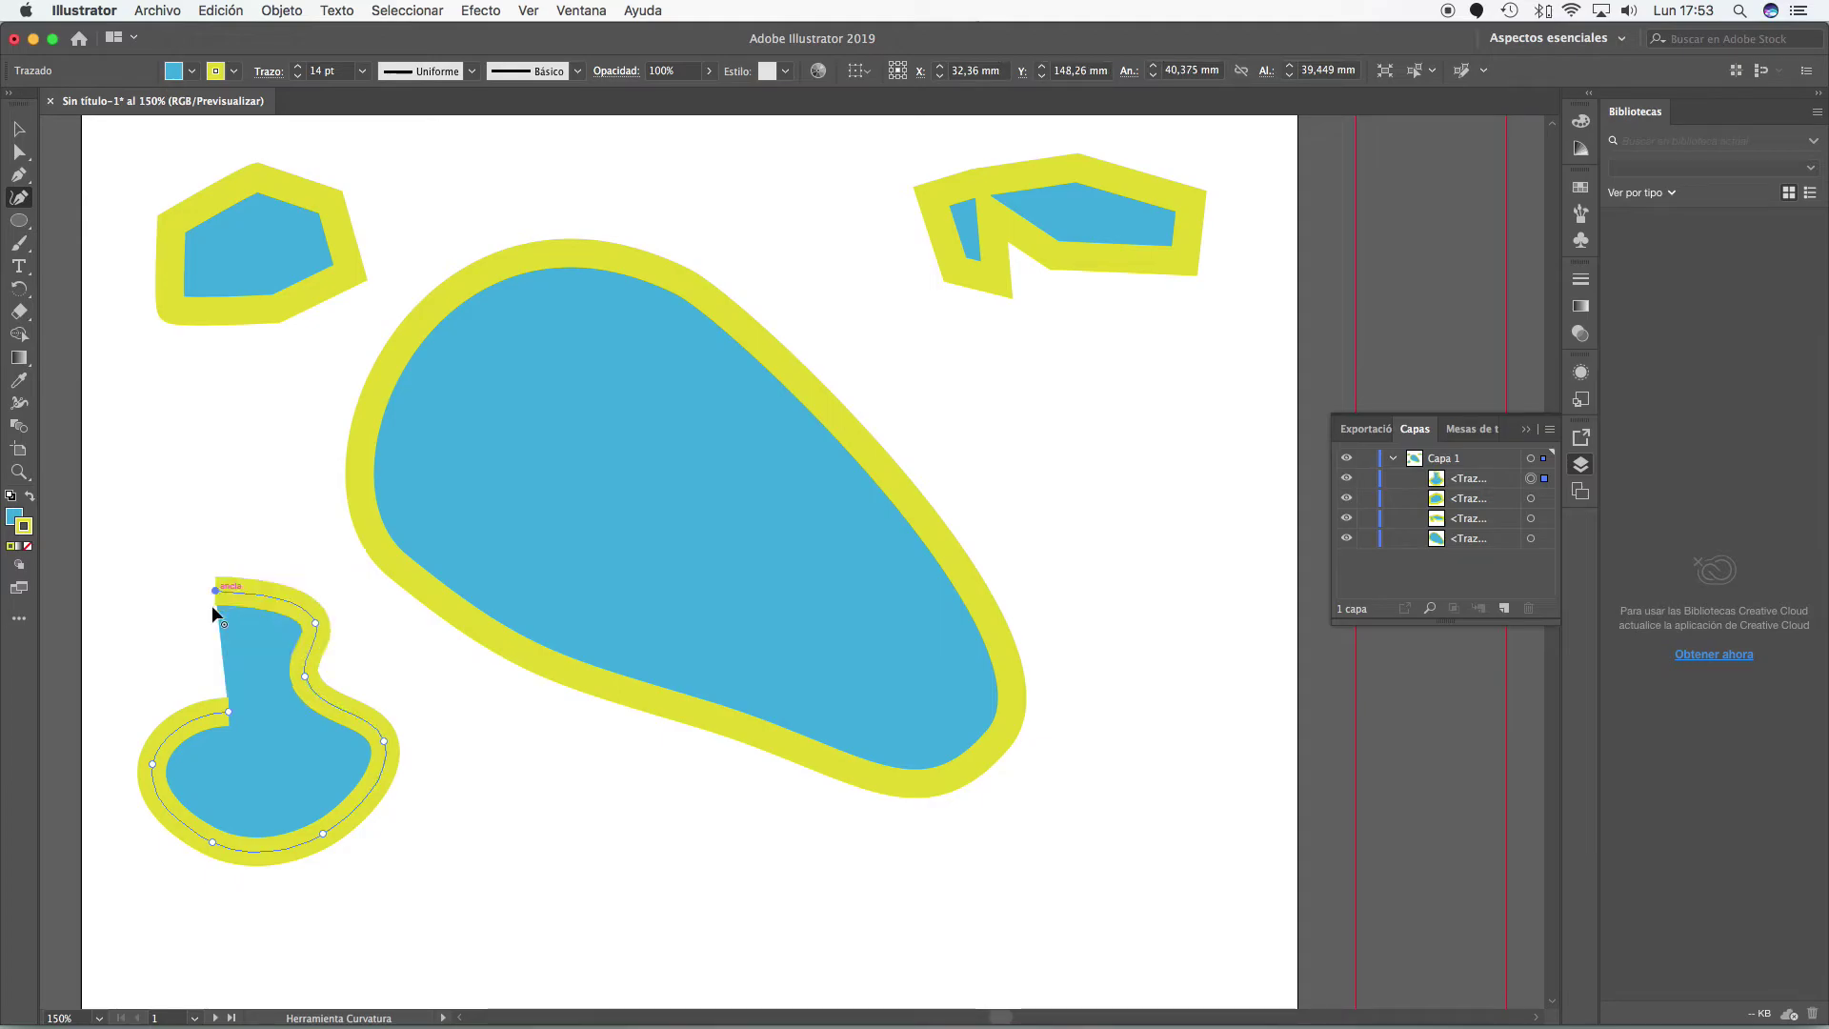
{"action": "left_click", "coordinate": [228, 712]}
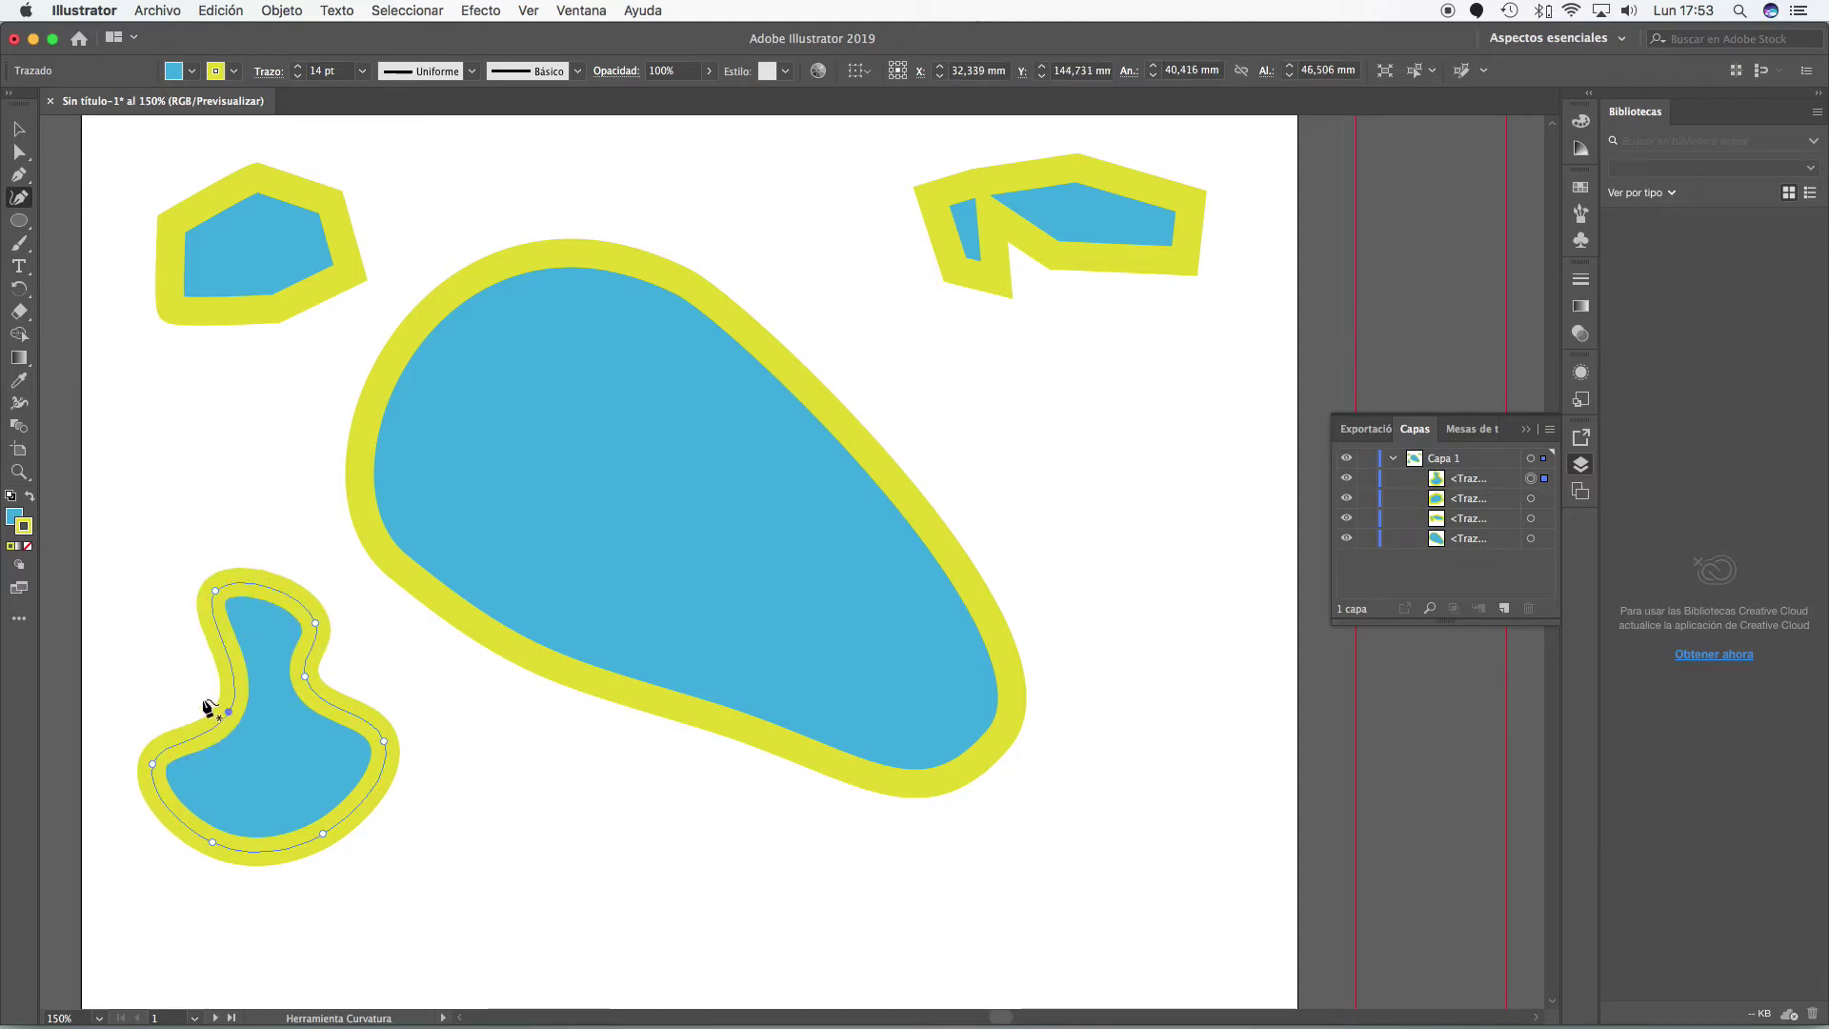
- Reshape the flask shape with Direct Selection, moving its neck points outward and drawing its upper end into a narrow tip
{"action": "left_click", "coordinate": [19, 151]}
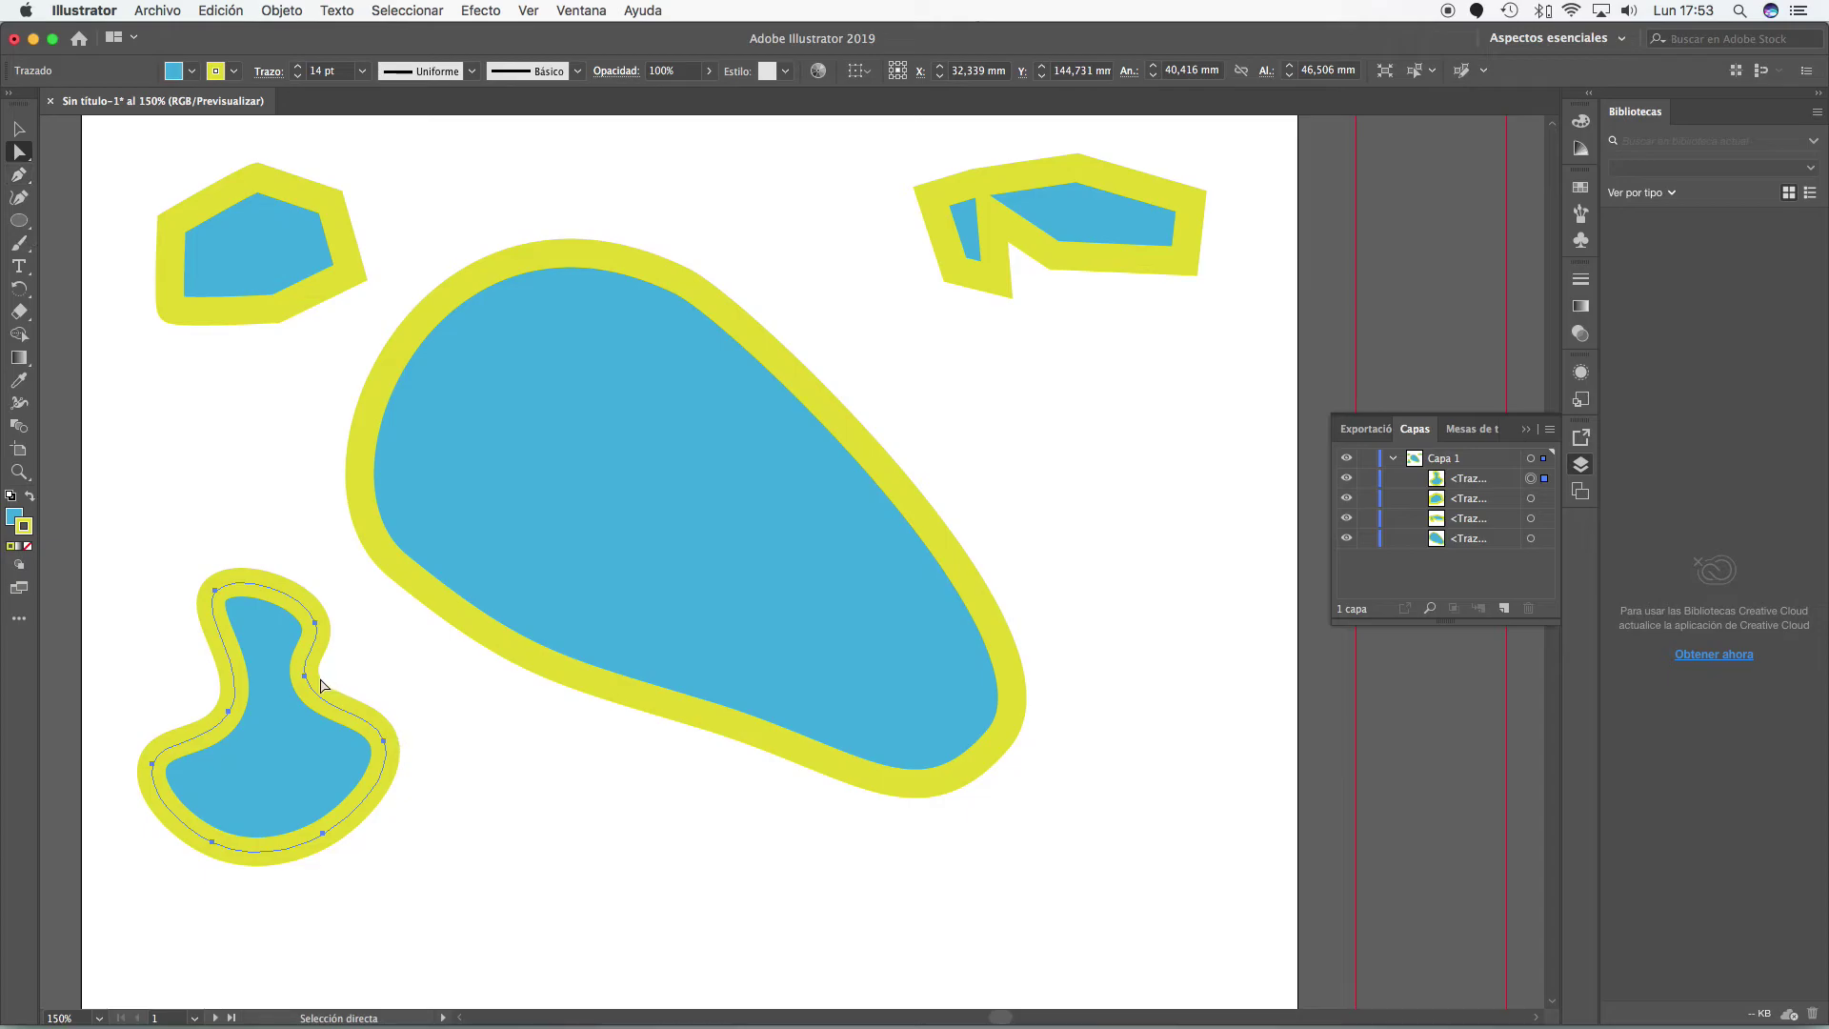
{"action": "left_click", "coordinate": [305, 677]}
{"action": "left_click_drag", "start_coordinate": [305, 677], "coordinate": [331, 676]}
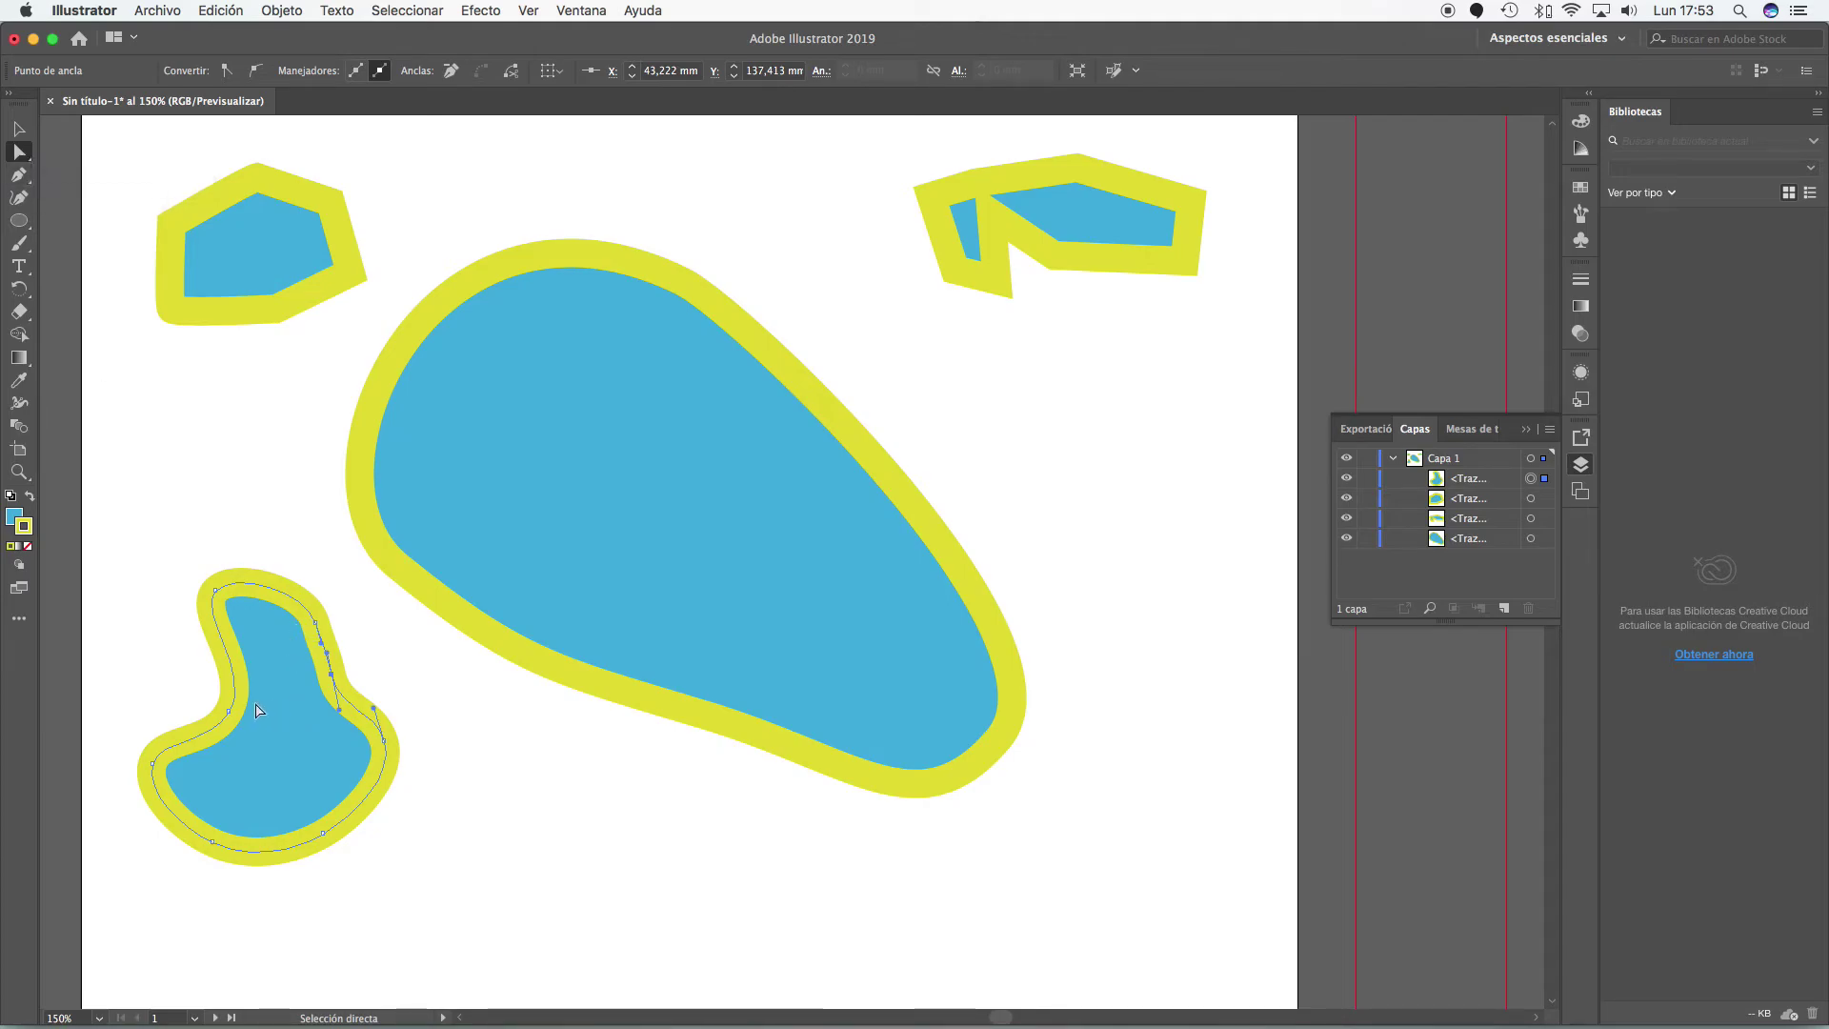
{"action": "left_click_drag", "start_coordinate": [230, 713], "coordinate": [306, 609]}
- Draw a small closed, straight-sided, four-point shape above the drop-like shape with the Pen tool
{"action": "left_click", "coordinate": [20, 177]}
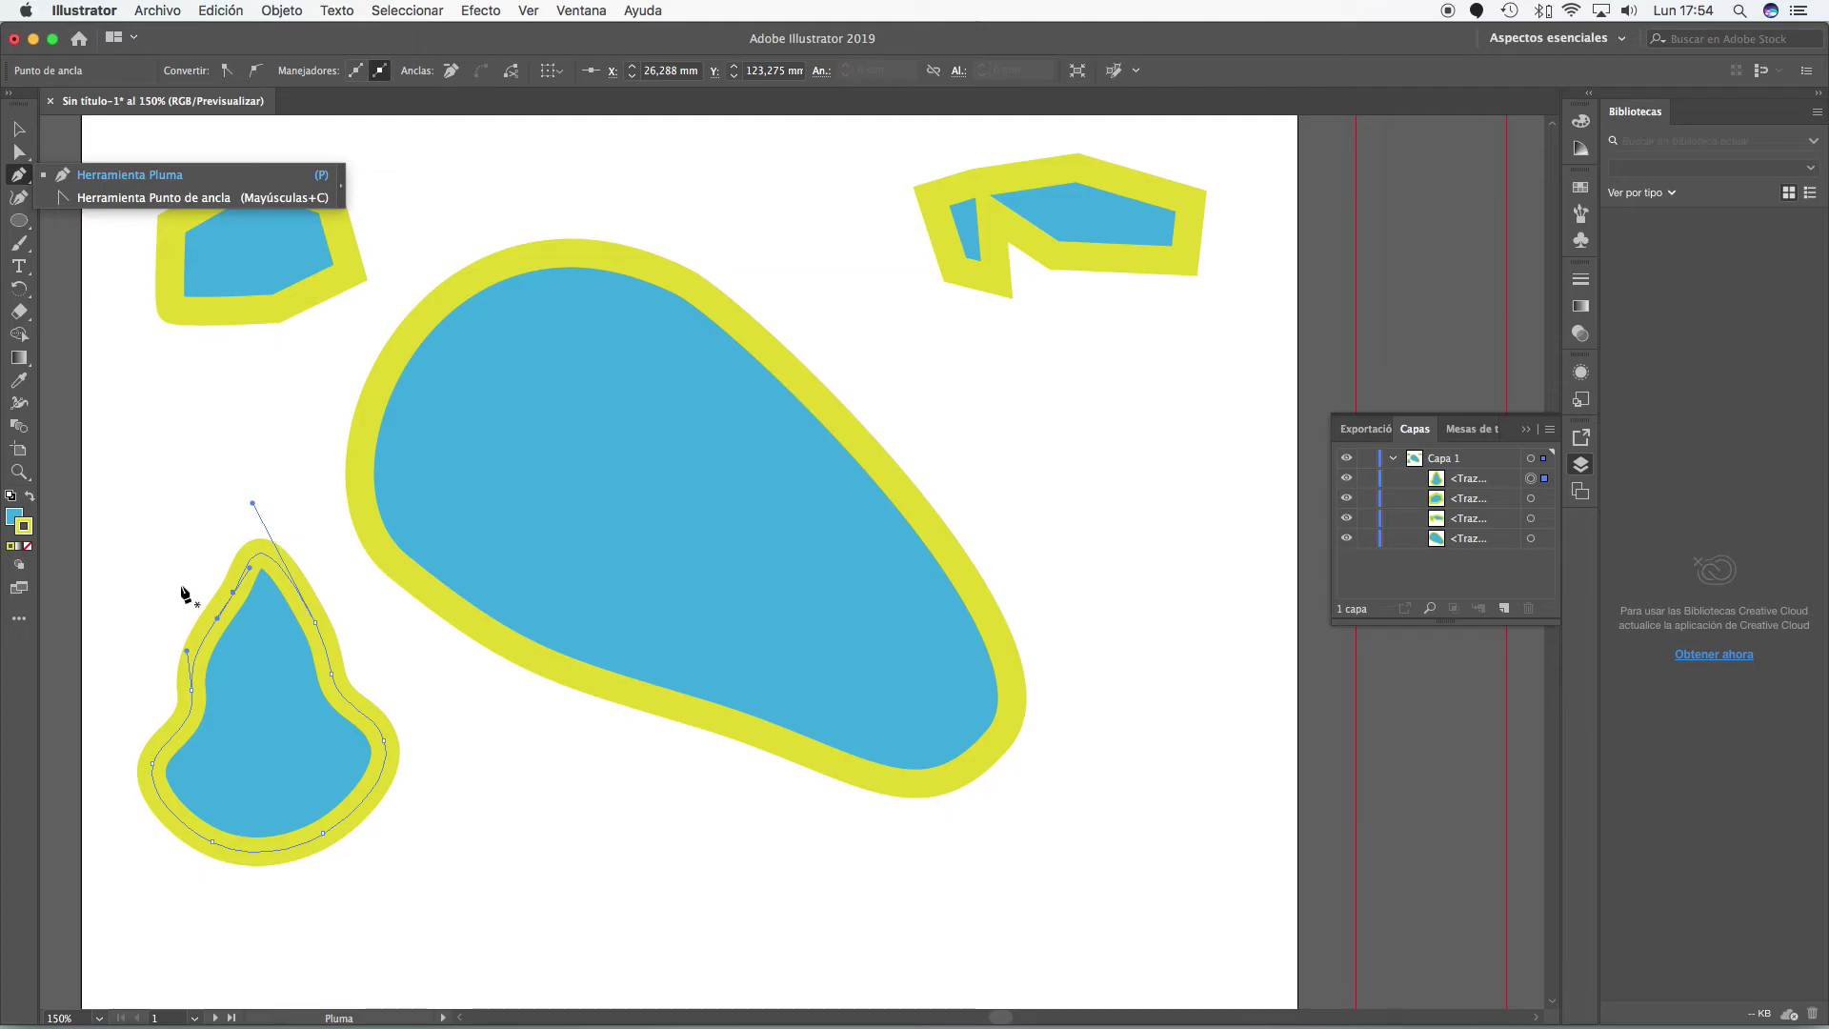
{"action": "left_click", "coordinate": [165, 560]}
{"action": "left_click", "coordinate": [208, 518]}
{"action": "left_click", "coordinate": [207, 459]}
{"action": "left_click", "coordinate": [170, 458]}
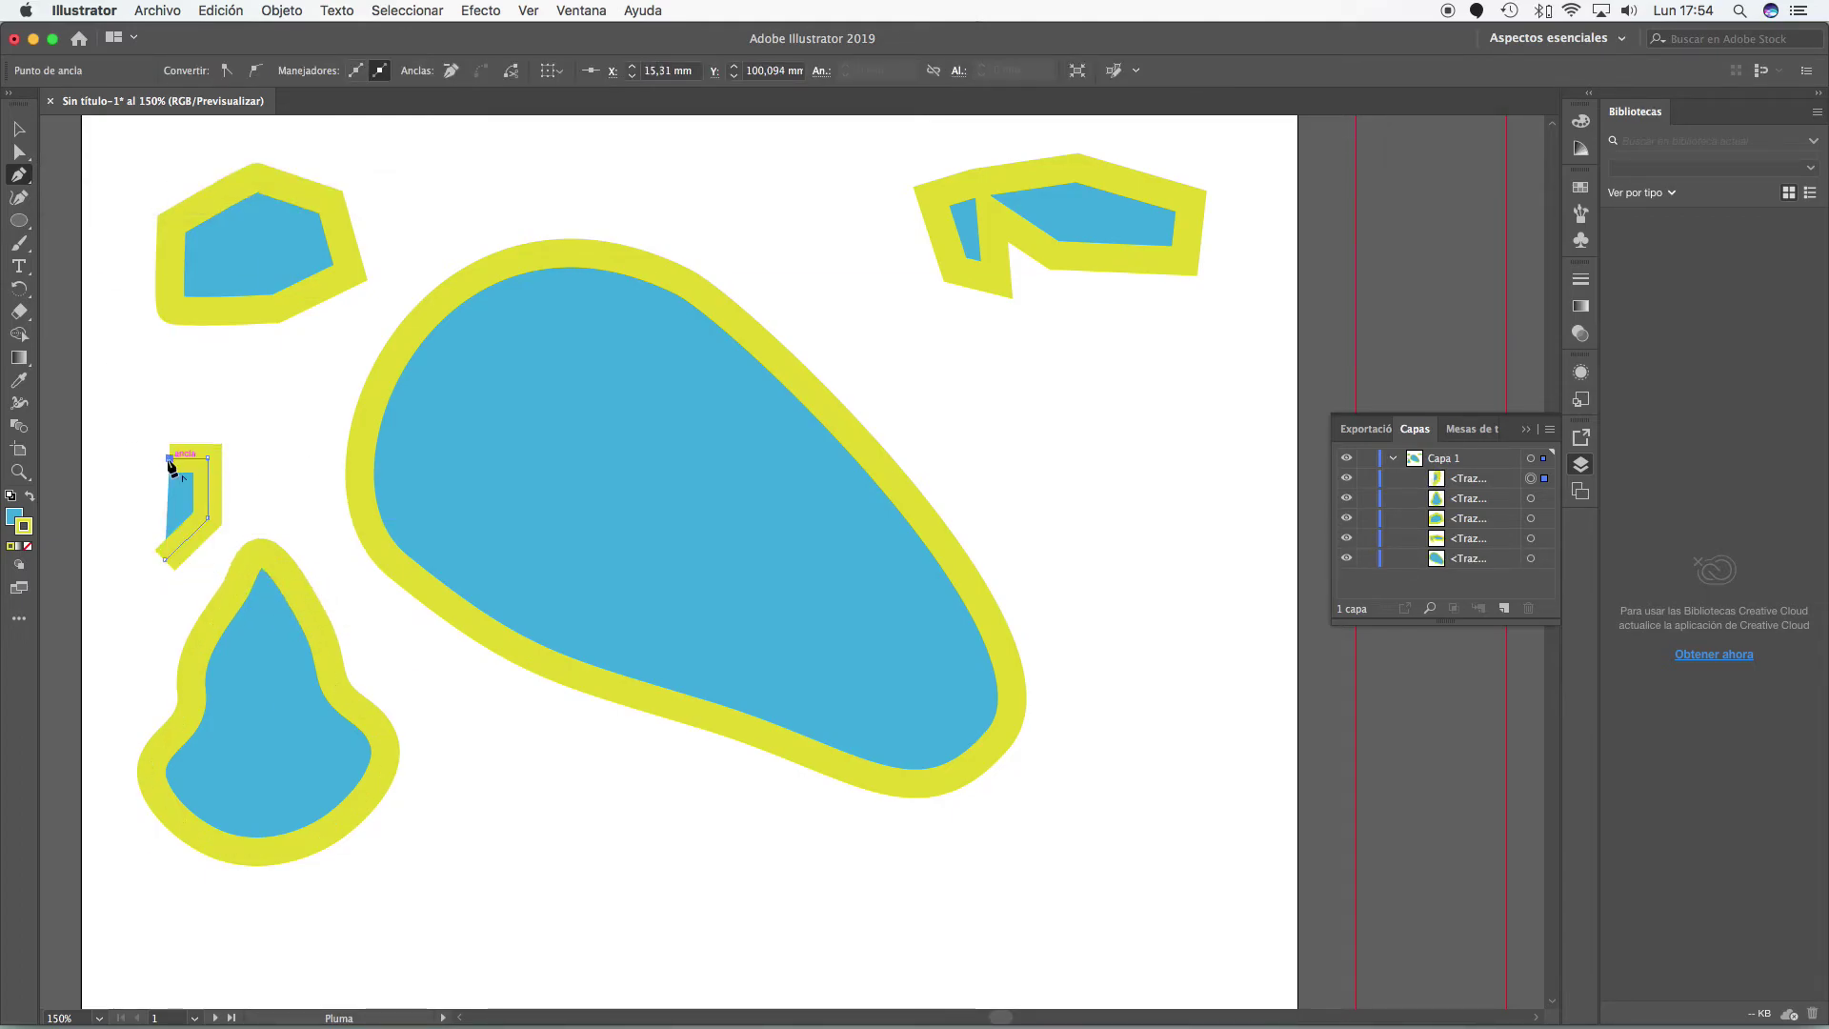
{"action": "left_click", "coordinate": [163, 559]}
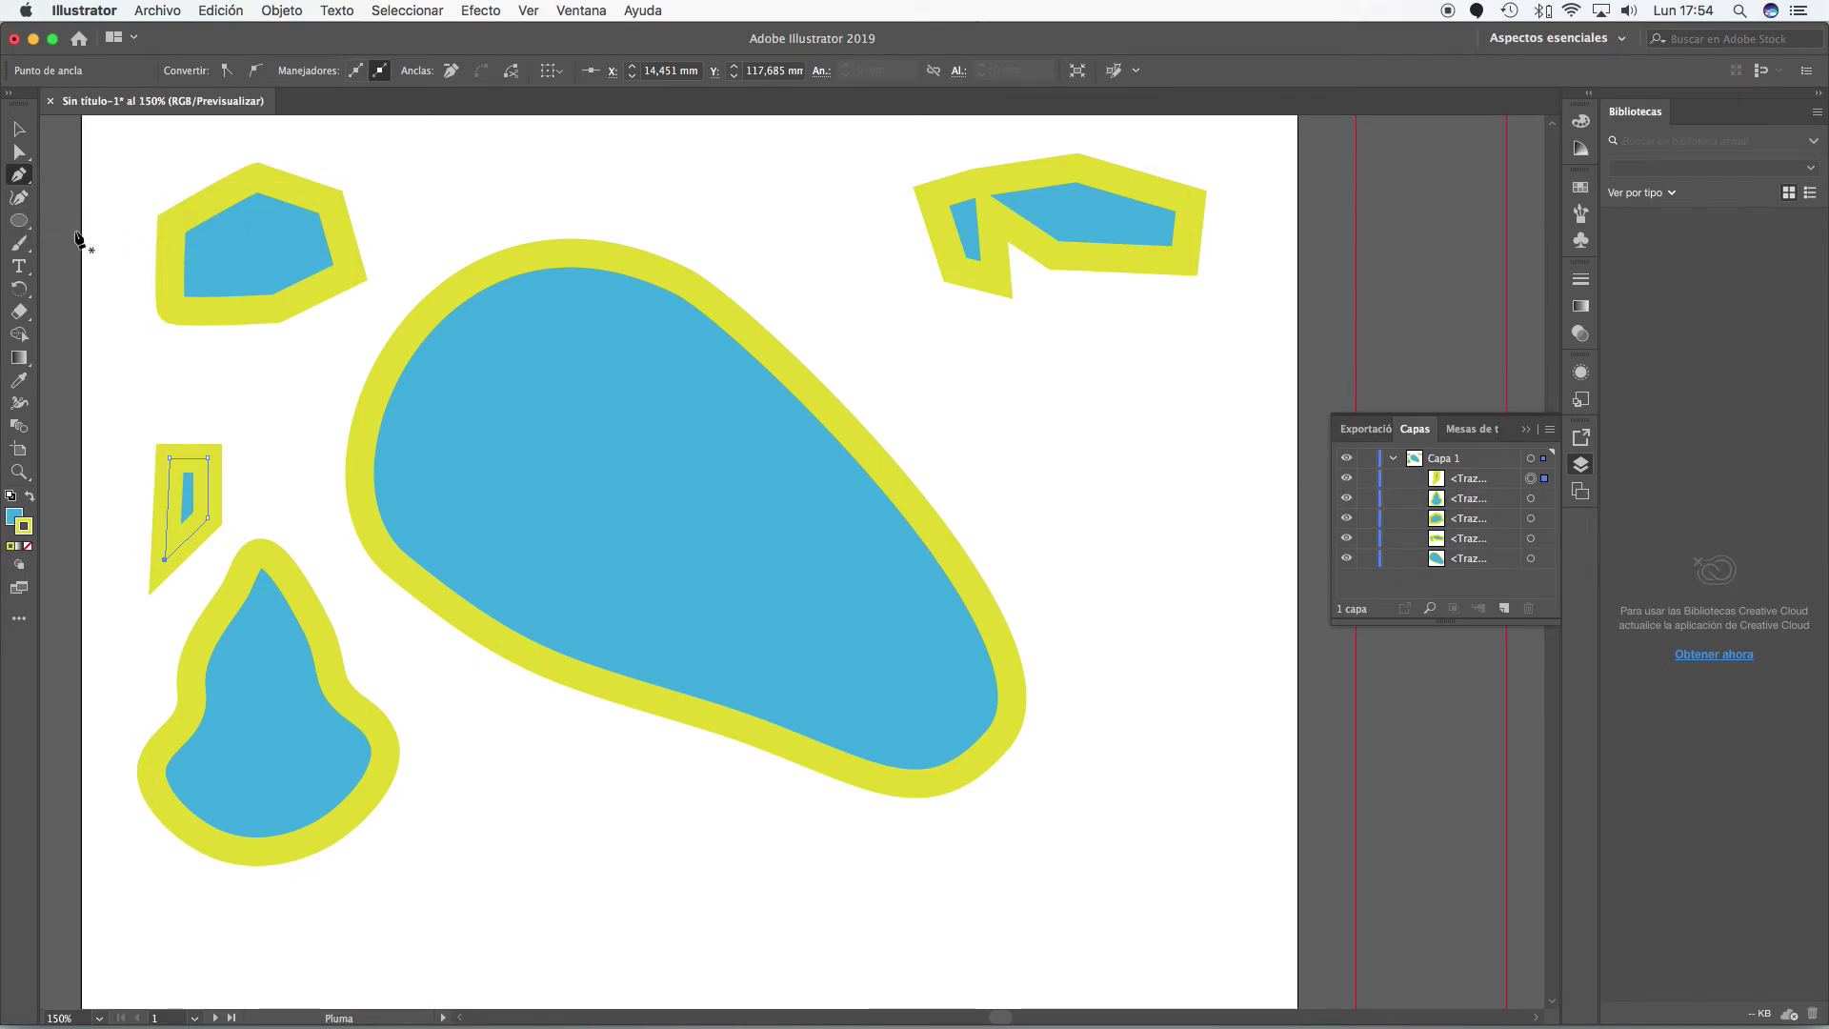
- Draw a closed, nine-point curved crescent about 44 × 52 mm beside the large blue shape's upper-right edge with the Curvature tool
{"action": "left_click", "coordinate": [11, 197]}
{"action": "left_click", "coordinate": [1151, 340]}
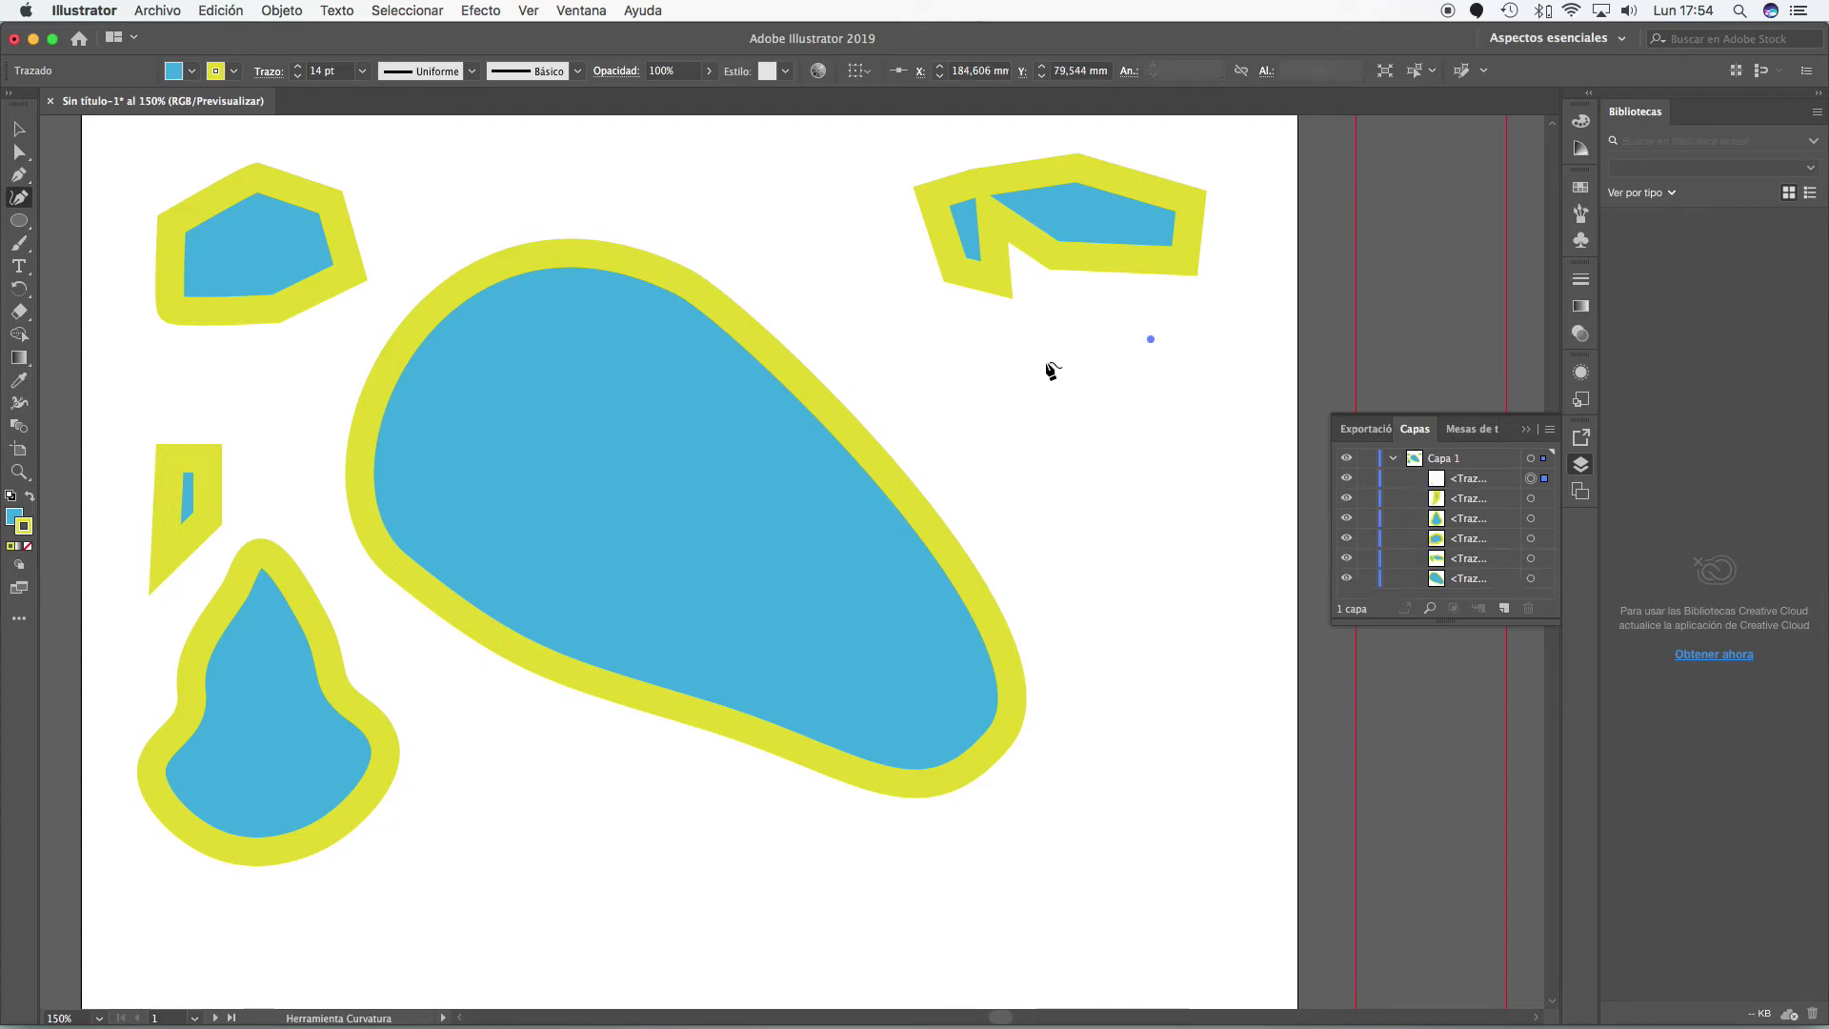
{"action": "left_click", "coordinate": [1046, 361]}
{"action": "left_click", "coordinate": [1053, 441]}
{"action": "left_click", "coordinate": [1131, 477]}
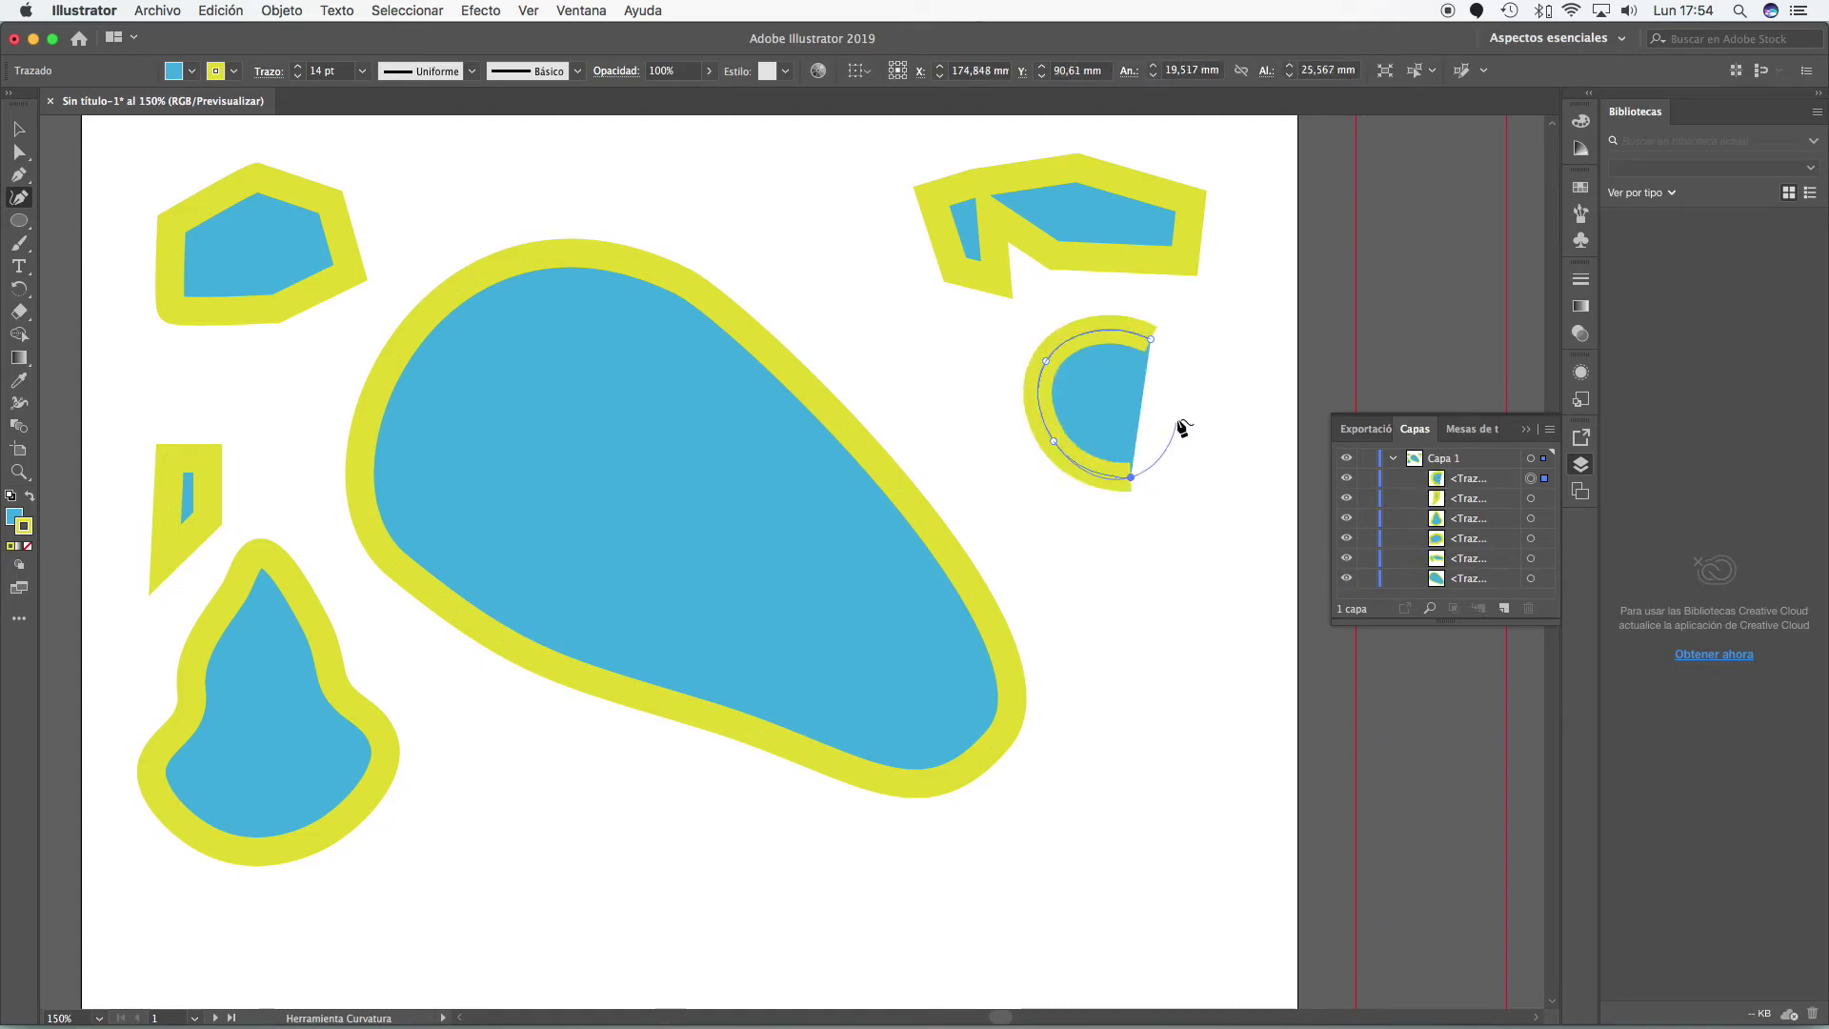
{"action": "left_click", "coordinate": [1182, 403]}
{"action": "left_click", "coordinate": [1197, 573]}
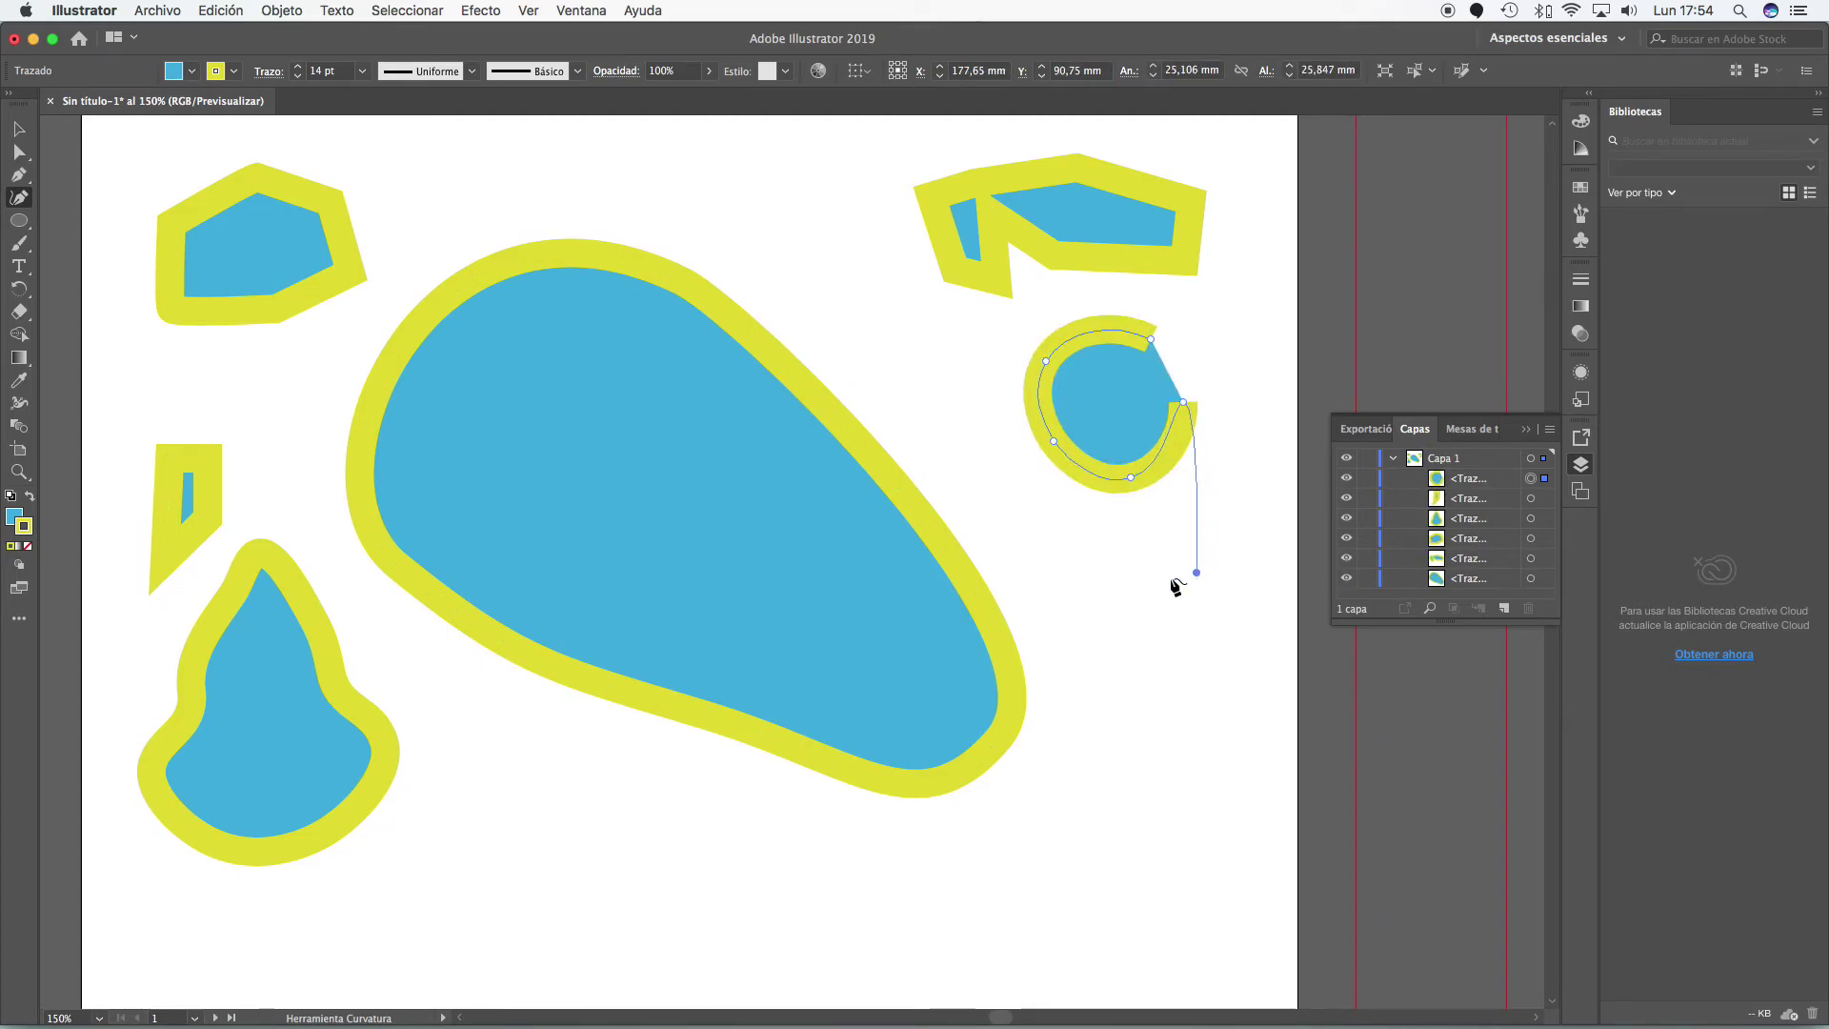
{"action": "left_click", "coordinate": [1021, 531]}
{"action": "left_click", "coordinate": [974, 361]}
{"action": "left_click", "coordinate": [1102, 290]}
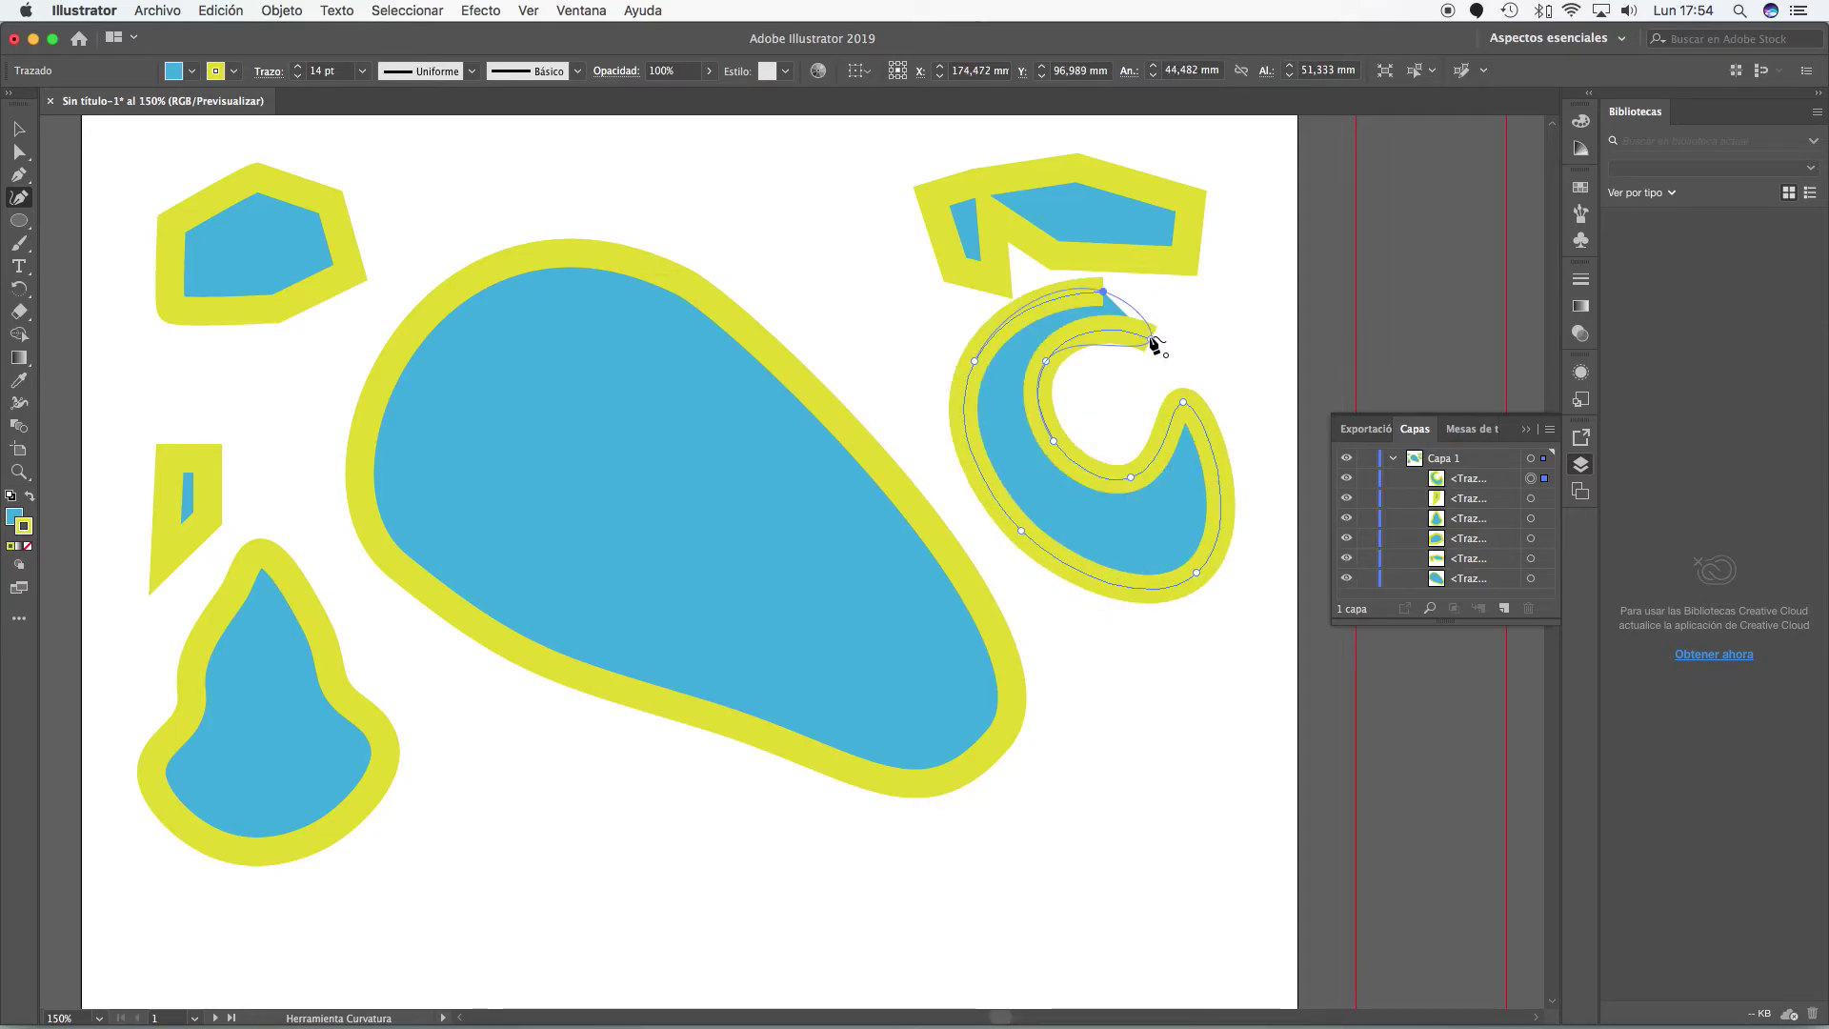
{"action": "left_click", "coordinate": [1151, 339]}
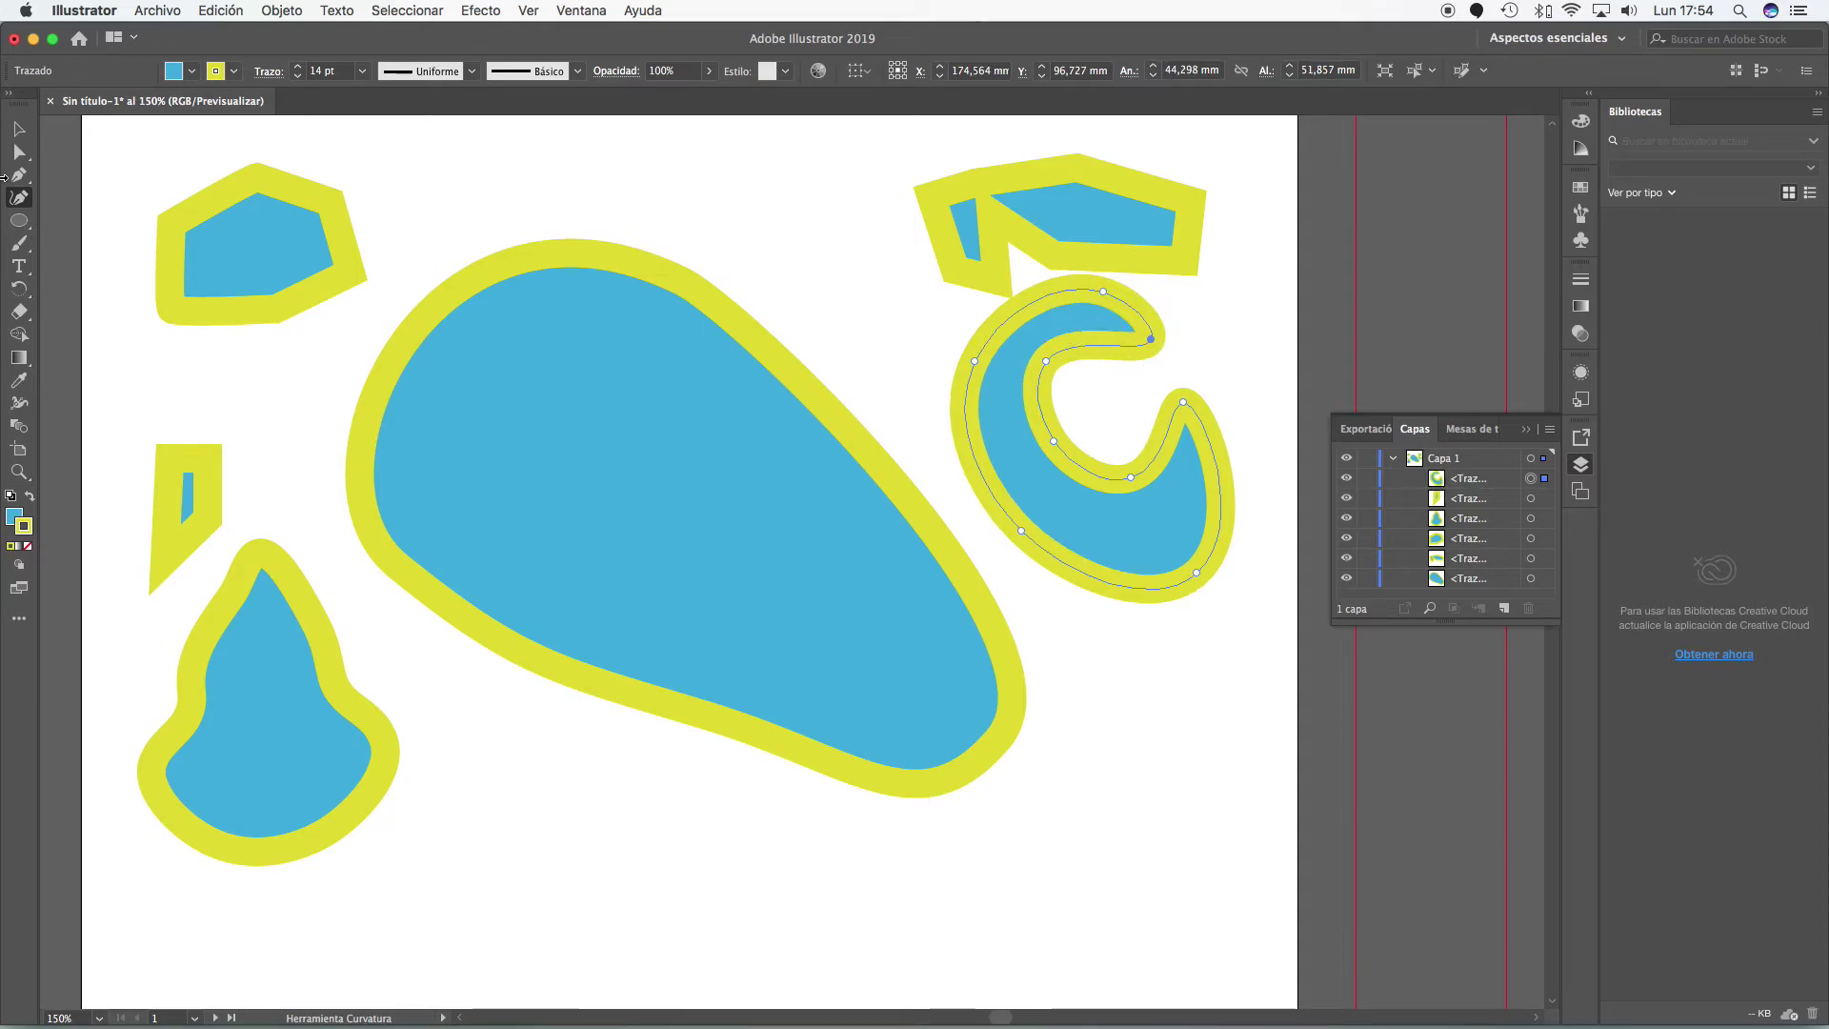
- Remove the fill of the crescent shape, keeping its yellow stroke
{"action": "left_click", "coordinate": [17, 127]}
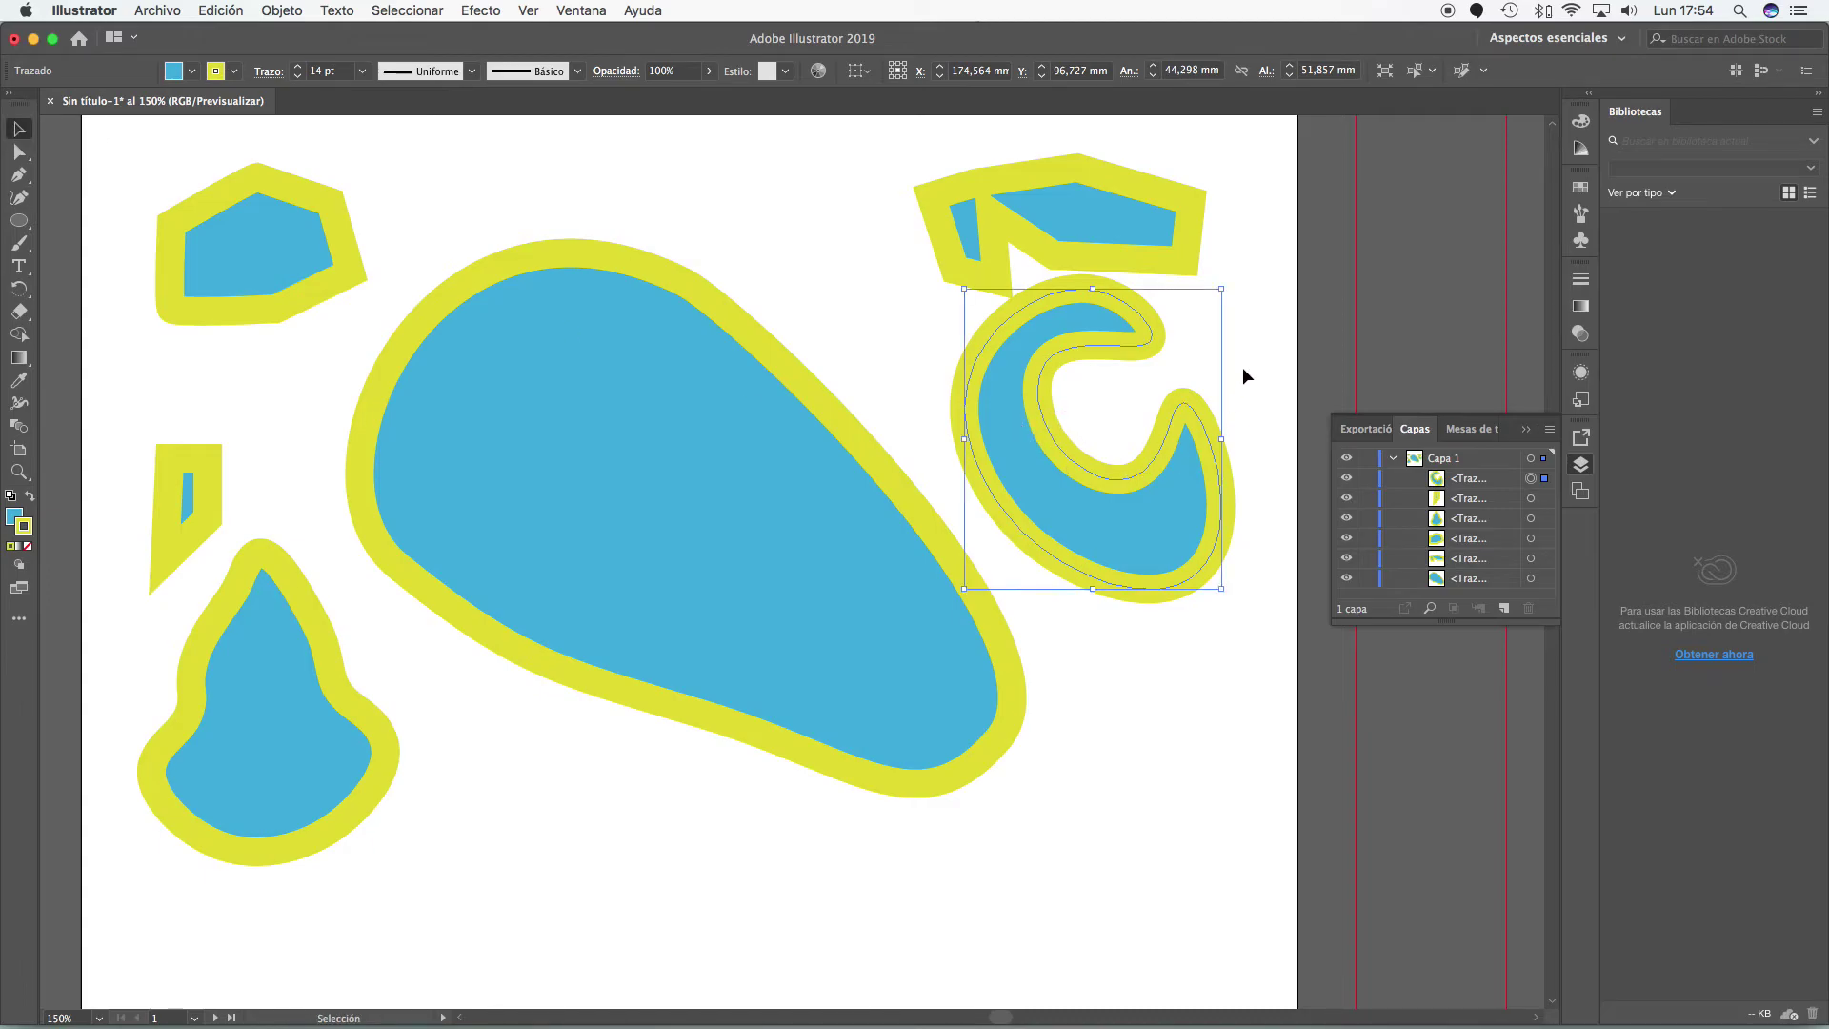
{"action": "left_click", "coordinate": [191, 73]}
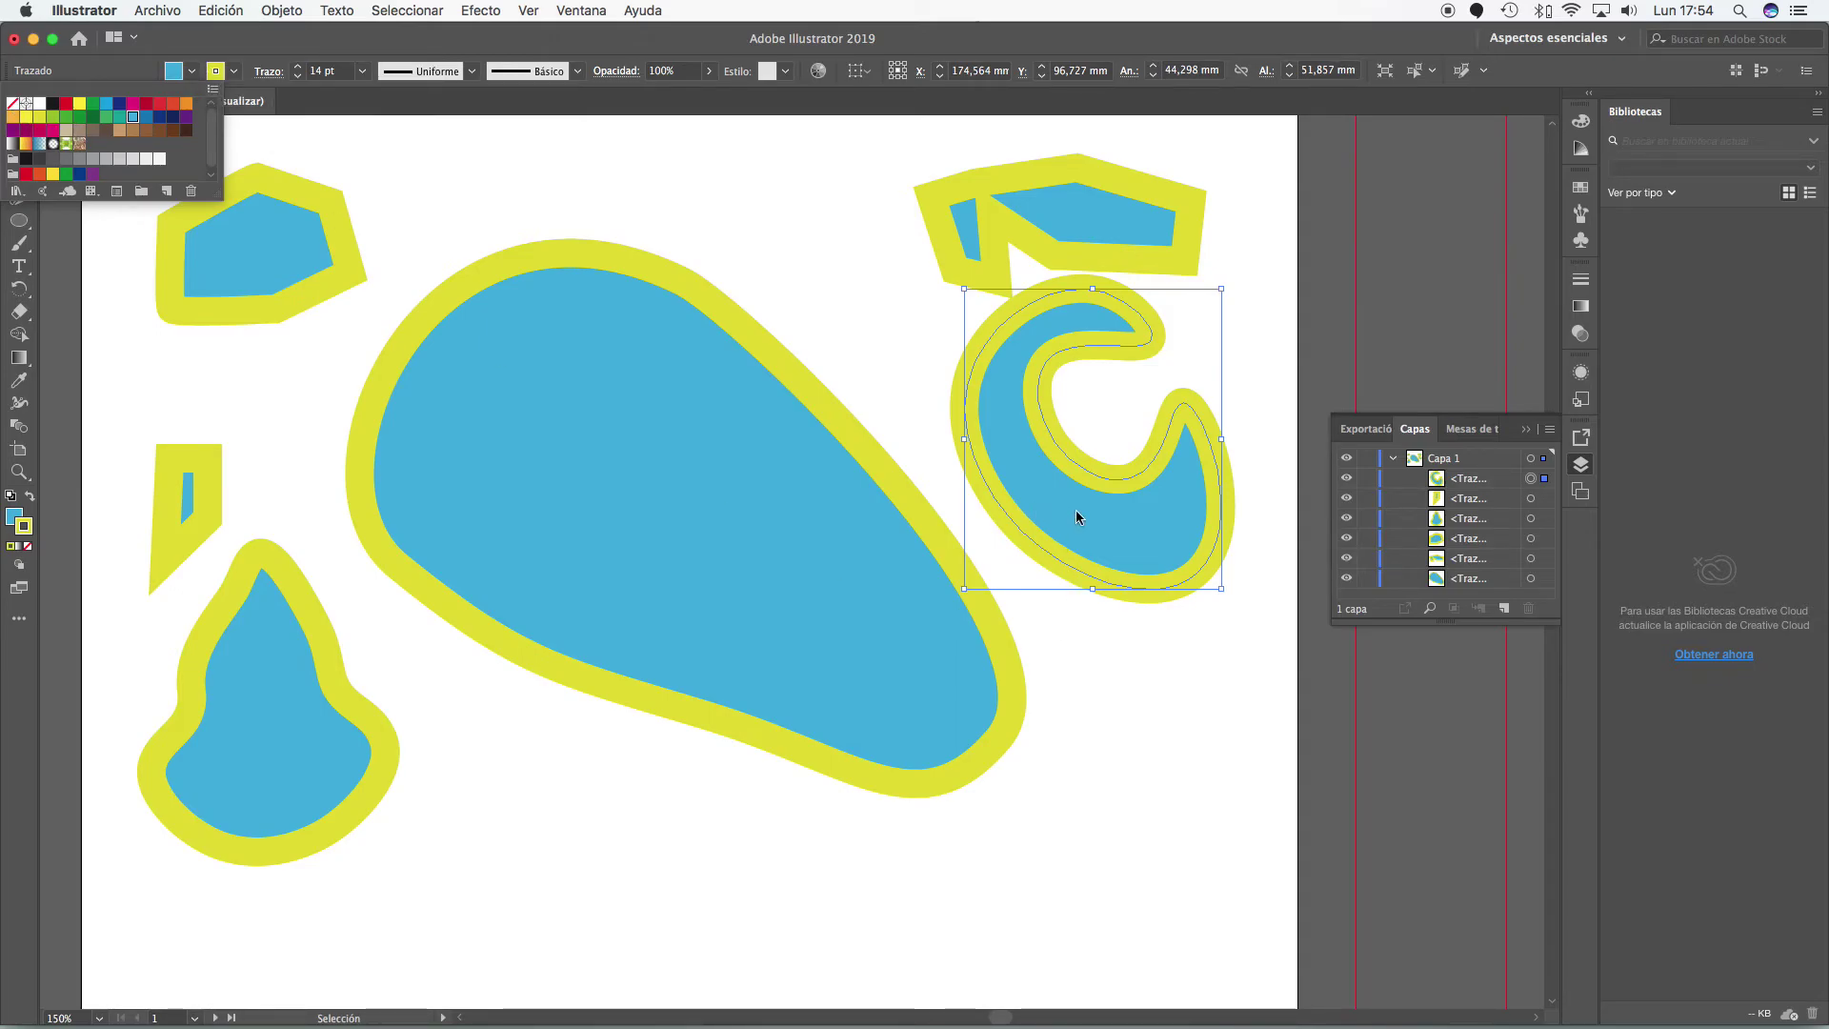
{"action": "left_click", "coordinate": [13, 104]}
{"action": "left_click", "coordinate": [1144, 758]}
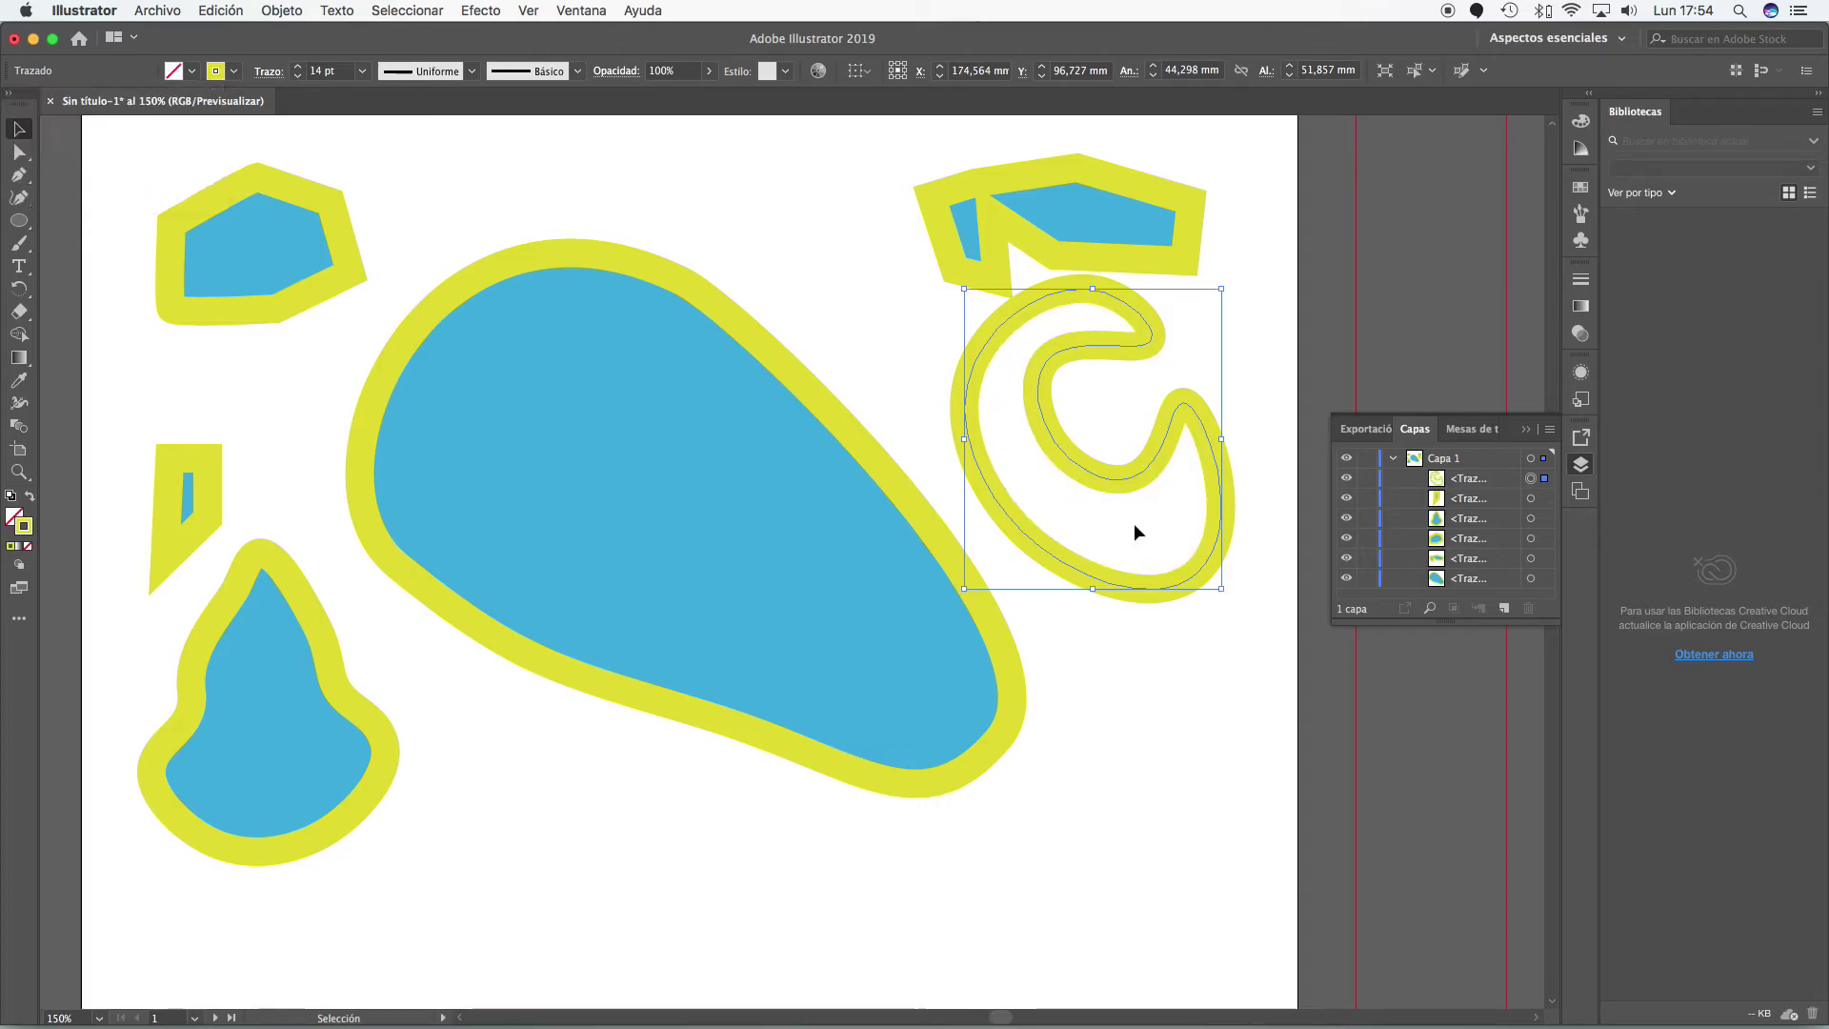
- Move the crescent left so that it overlaps the large blue shape's upper-right edge
{"action": "left_click_drag", "start_coordinate": [1165, 577], "coordinate": [772, 621]}
{"action": "left_click", "coordinate": [1229, 588]}
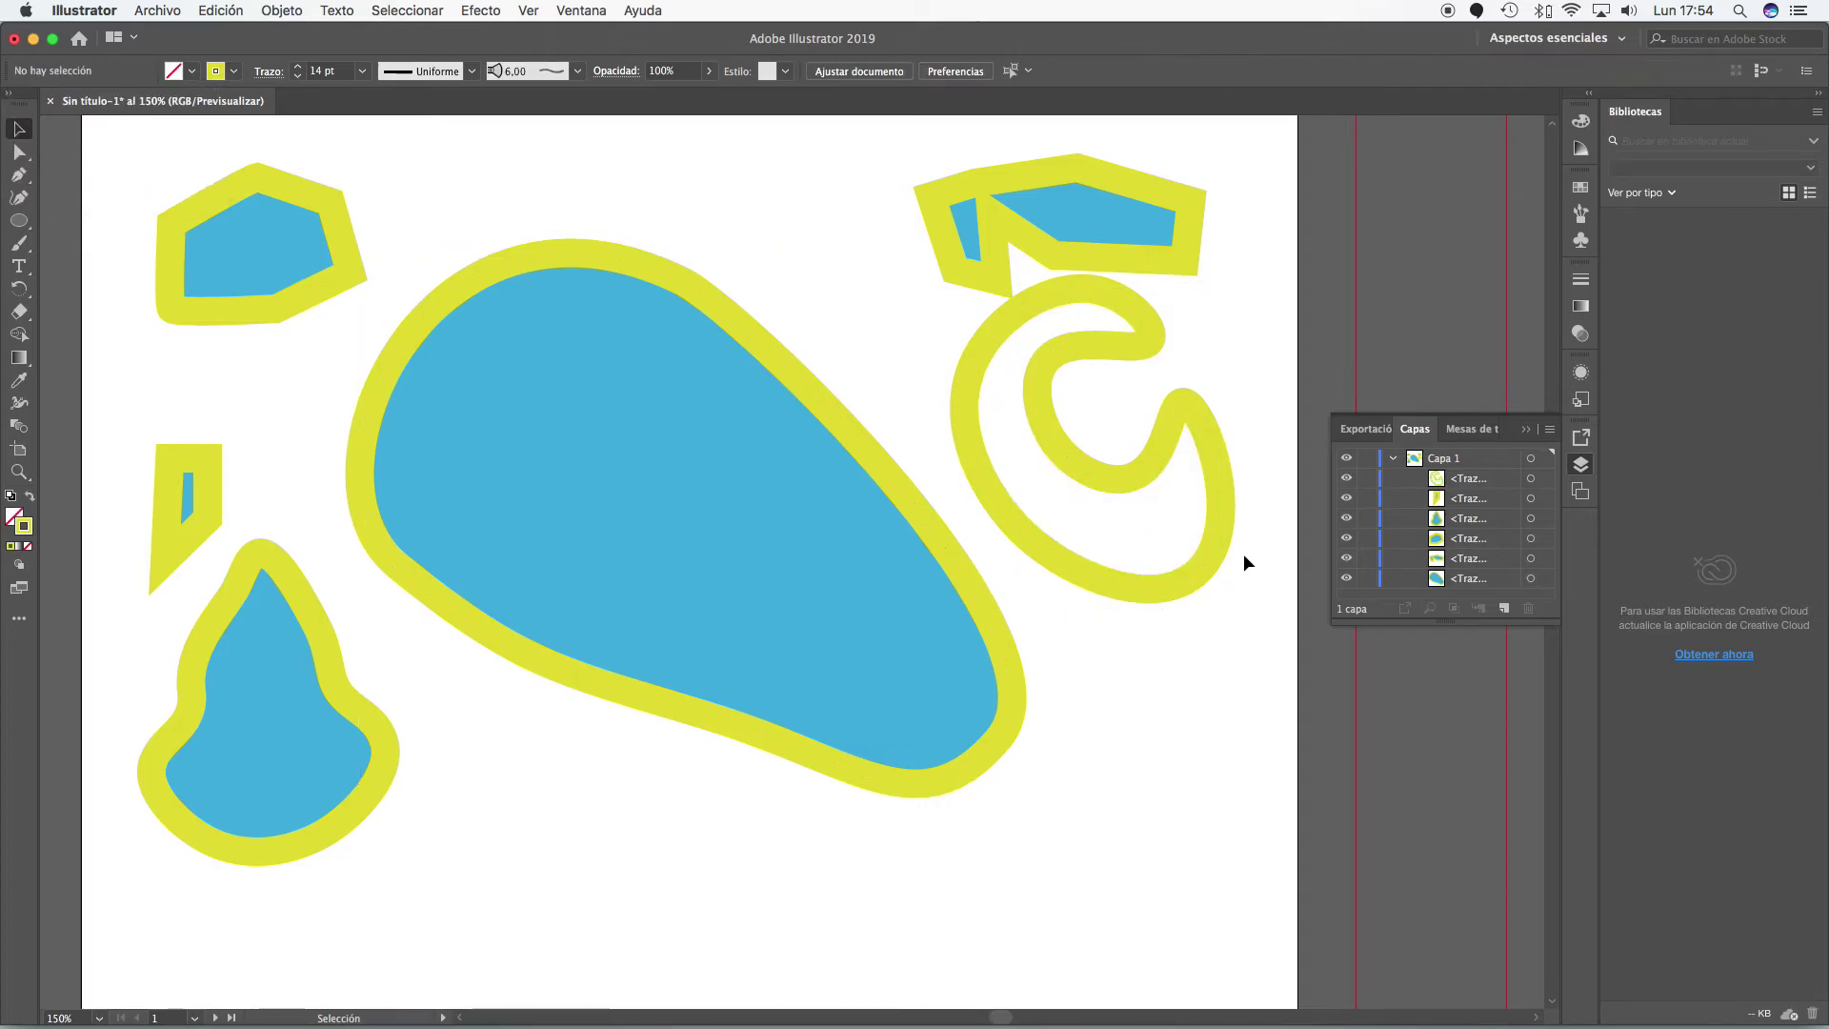
{"action": "left_click_drag", "start_coordinate": [1203, 571], "coordinate": [939, 569]}
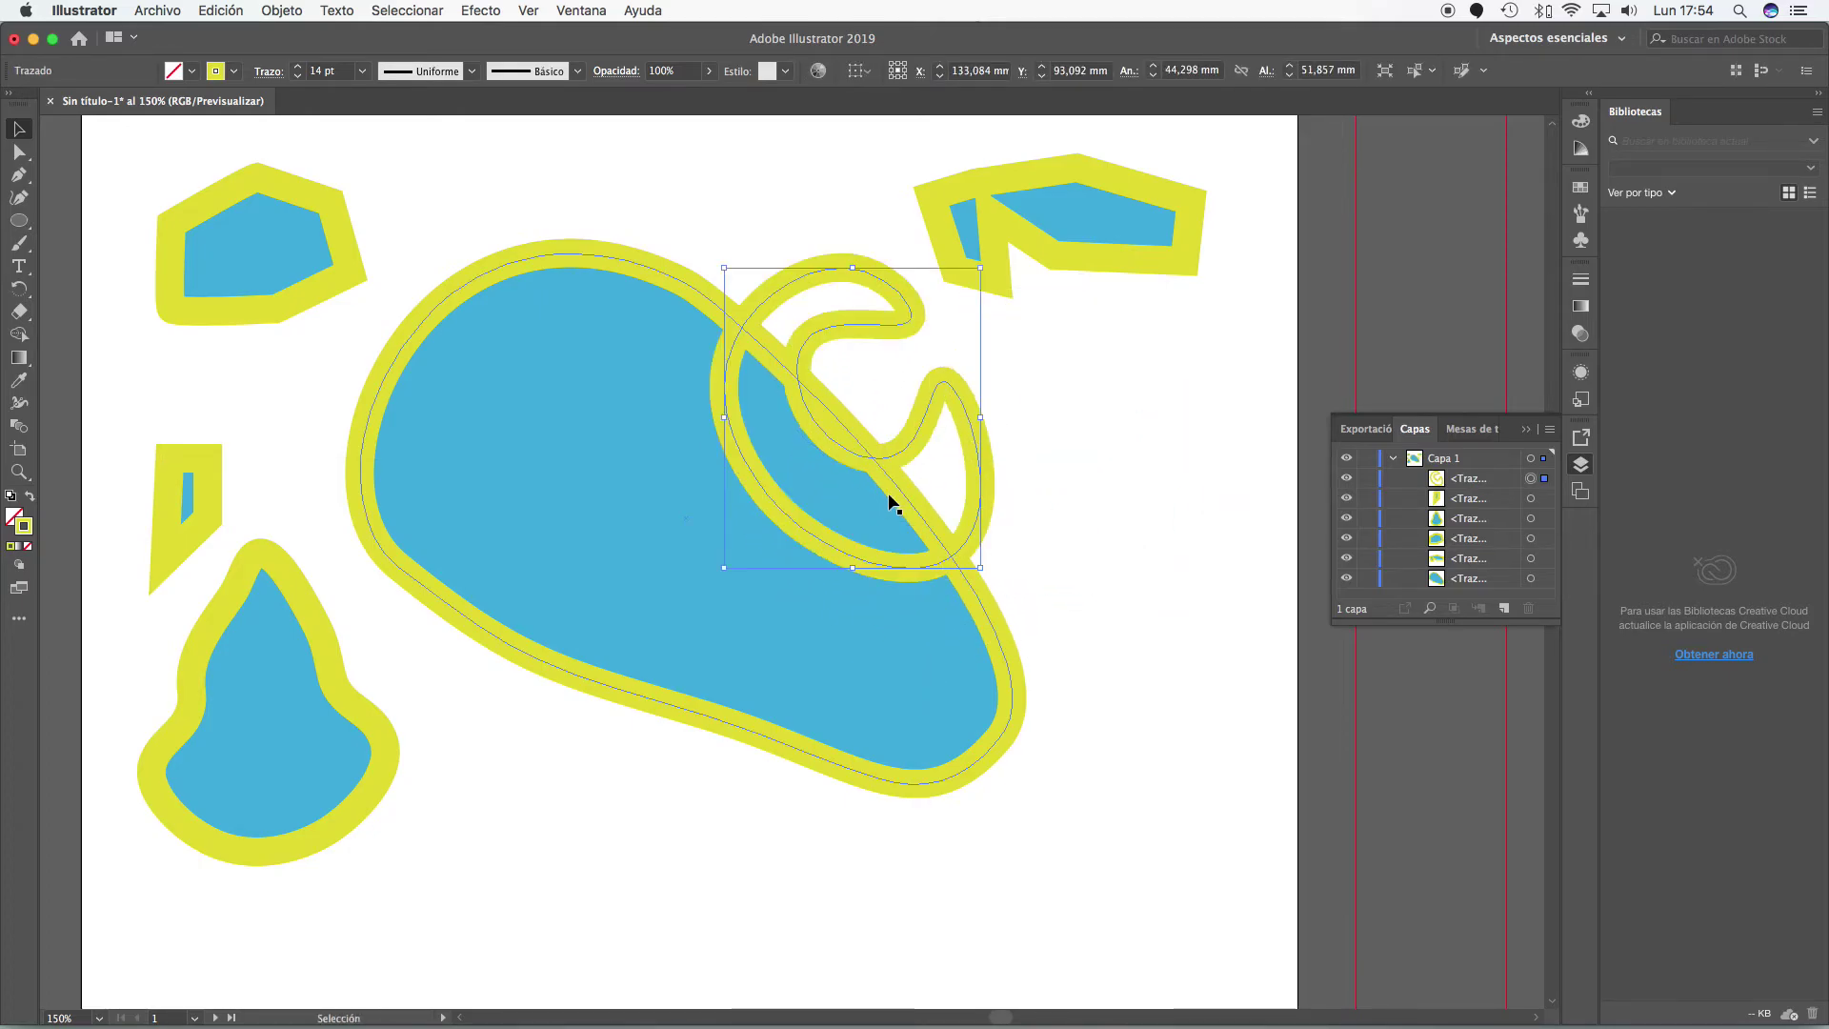
- Set the crescent's stroke colour to brown and deselect everything
{"action": "left_click", "coordinate": [234, 71]}
{"action": "left_click", "coordinate": [180, 138]}
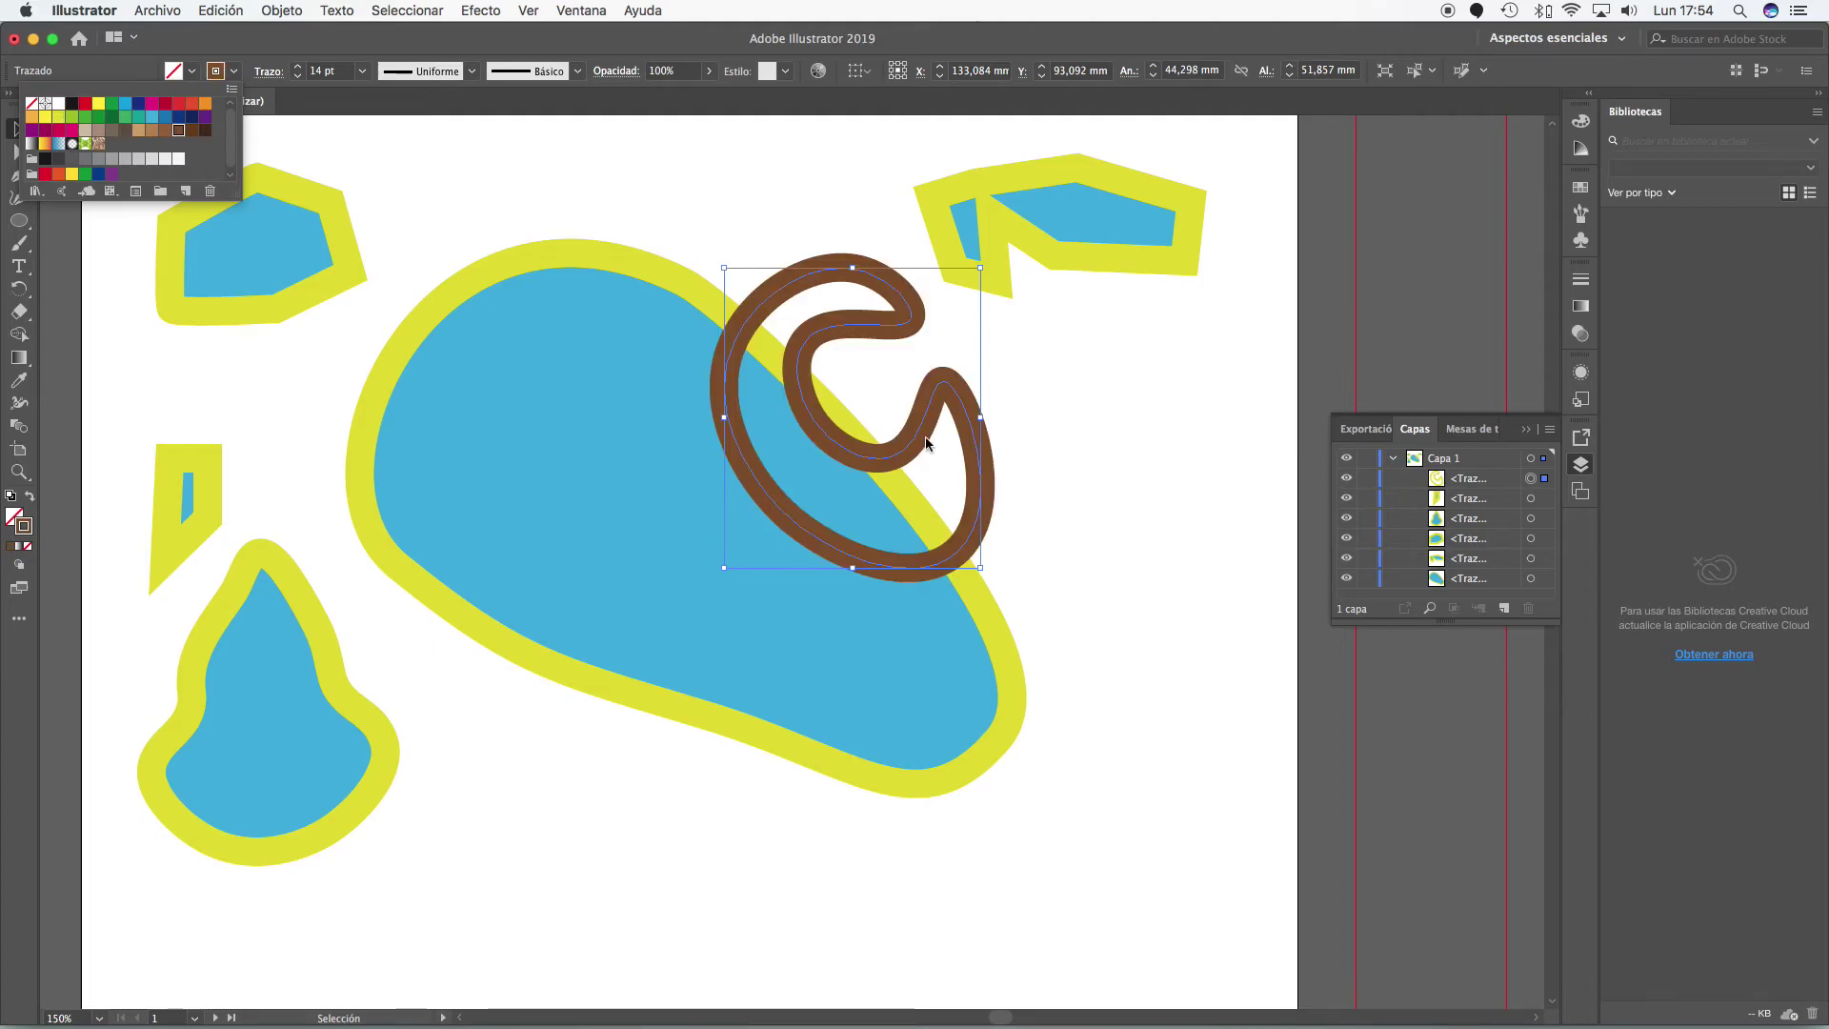
{"action": "left_click", "coordinate": [806, 345], "text": "shift"}
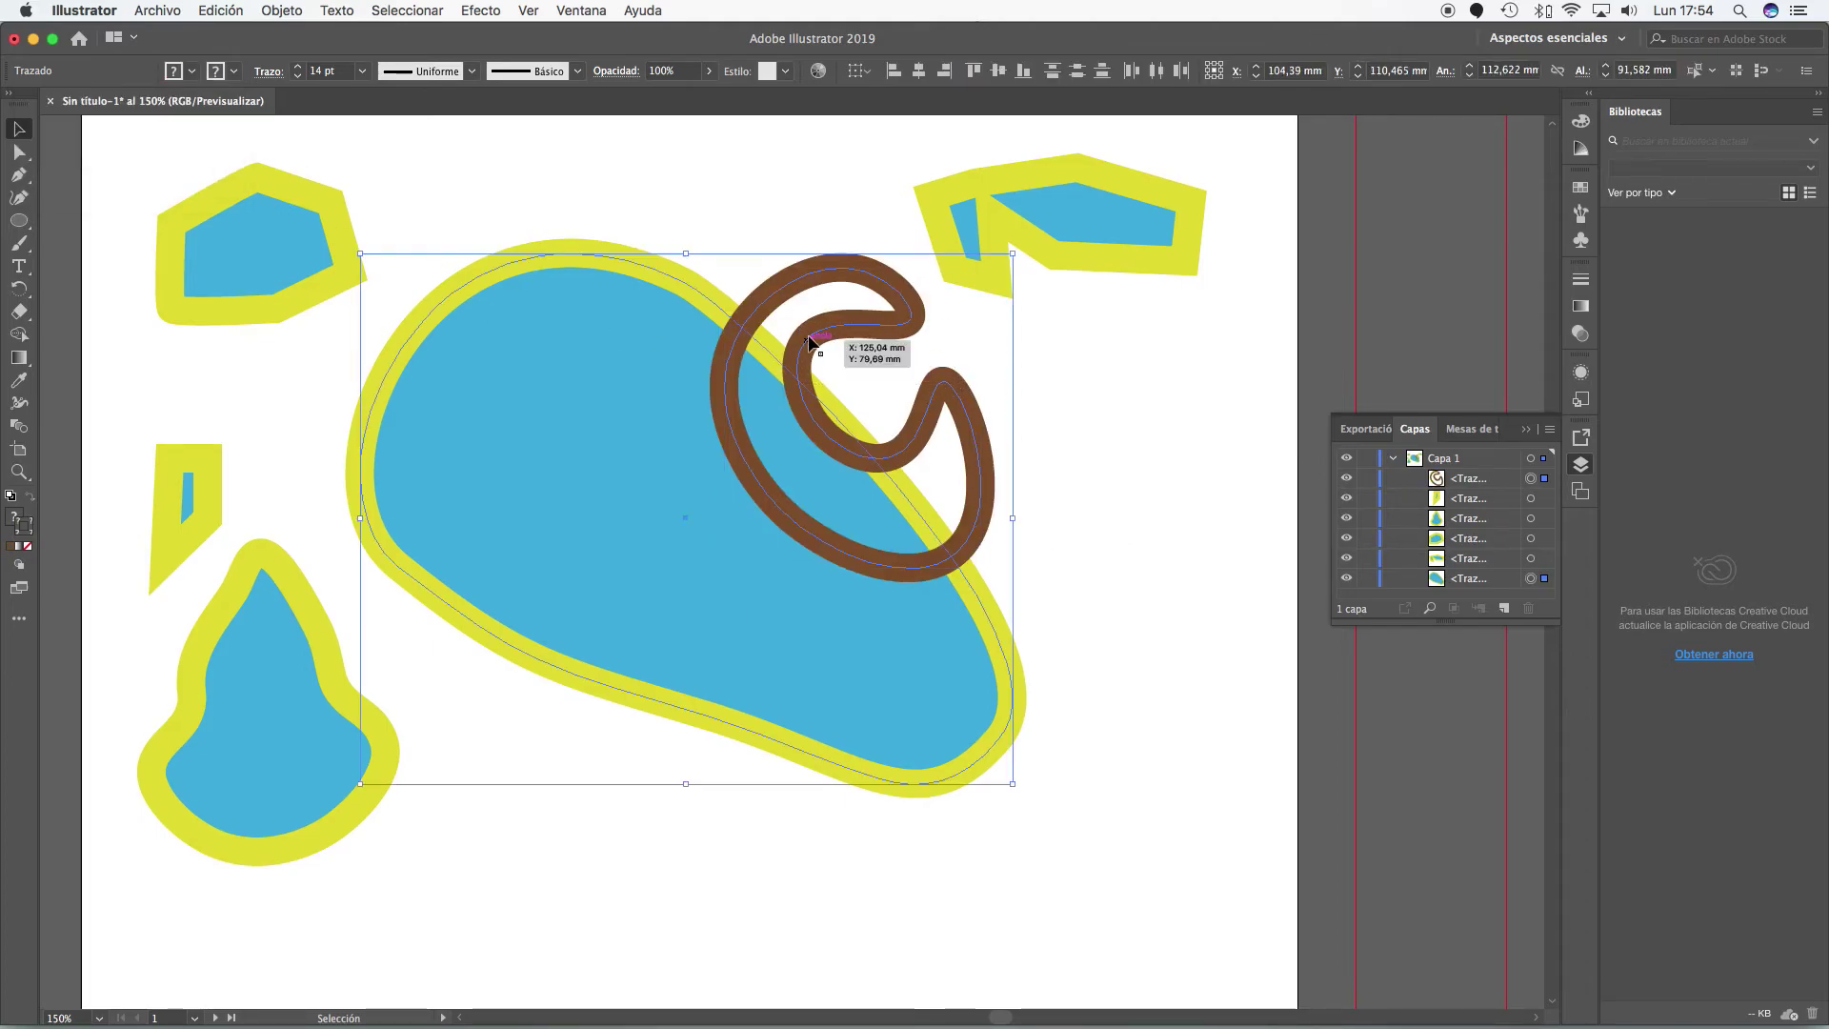
{"action": "left_click", "coordinate": [1055, 383]}
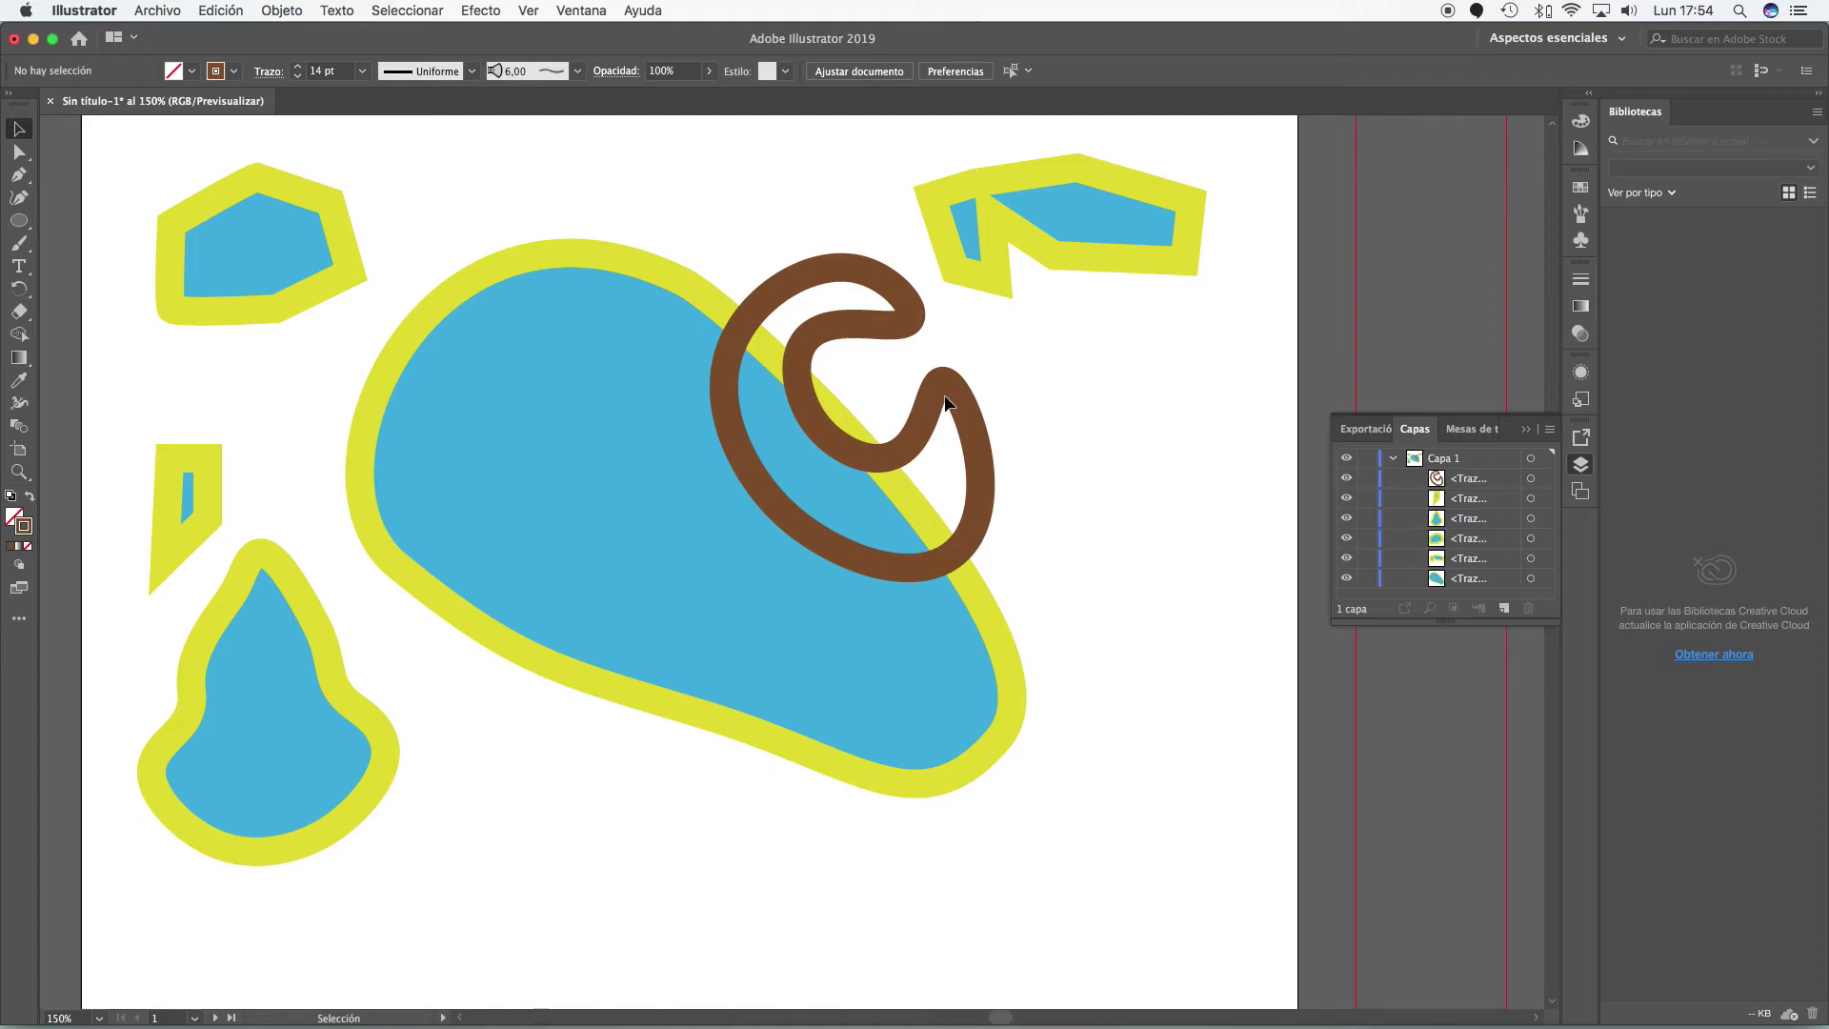
- Remove the crescent's stroke and fill the shape with dark green
{"action": "left_click", "coordinate": [863, 276]}
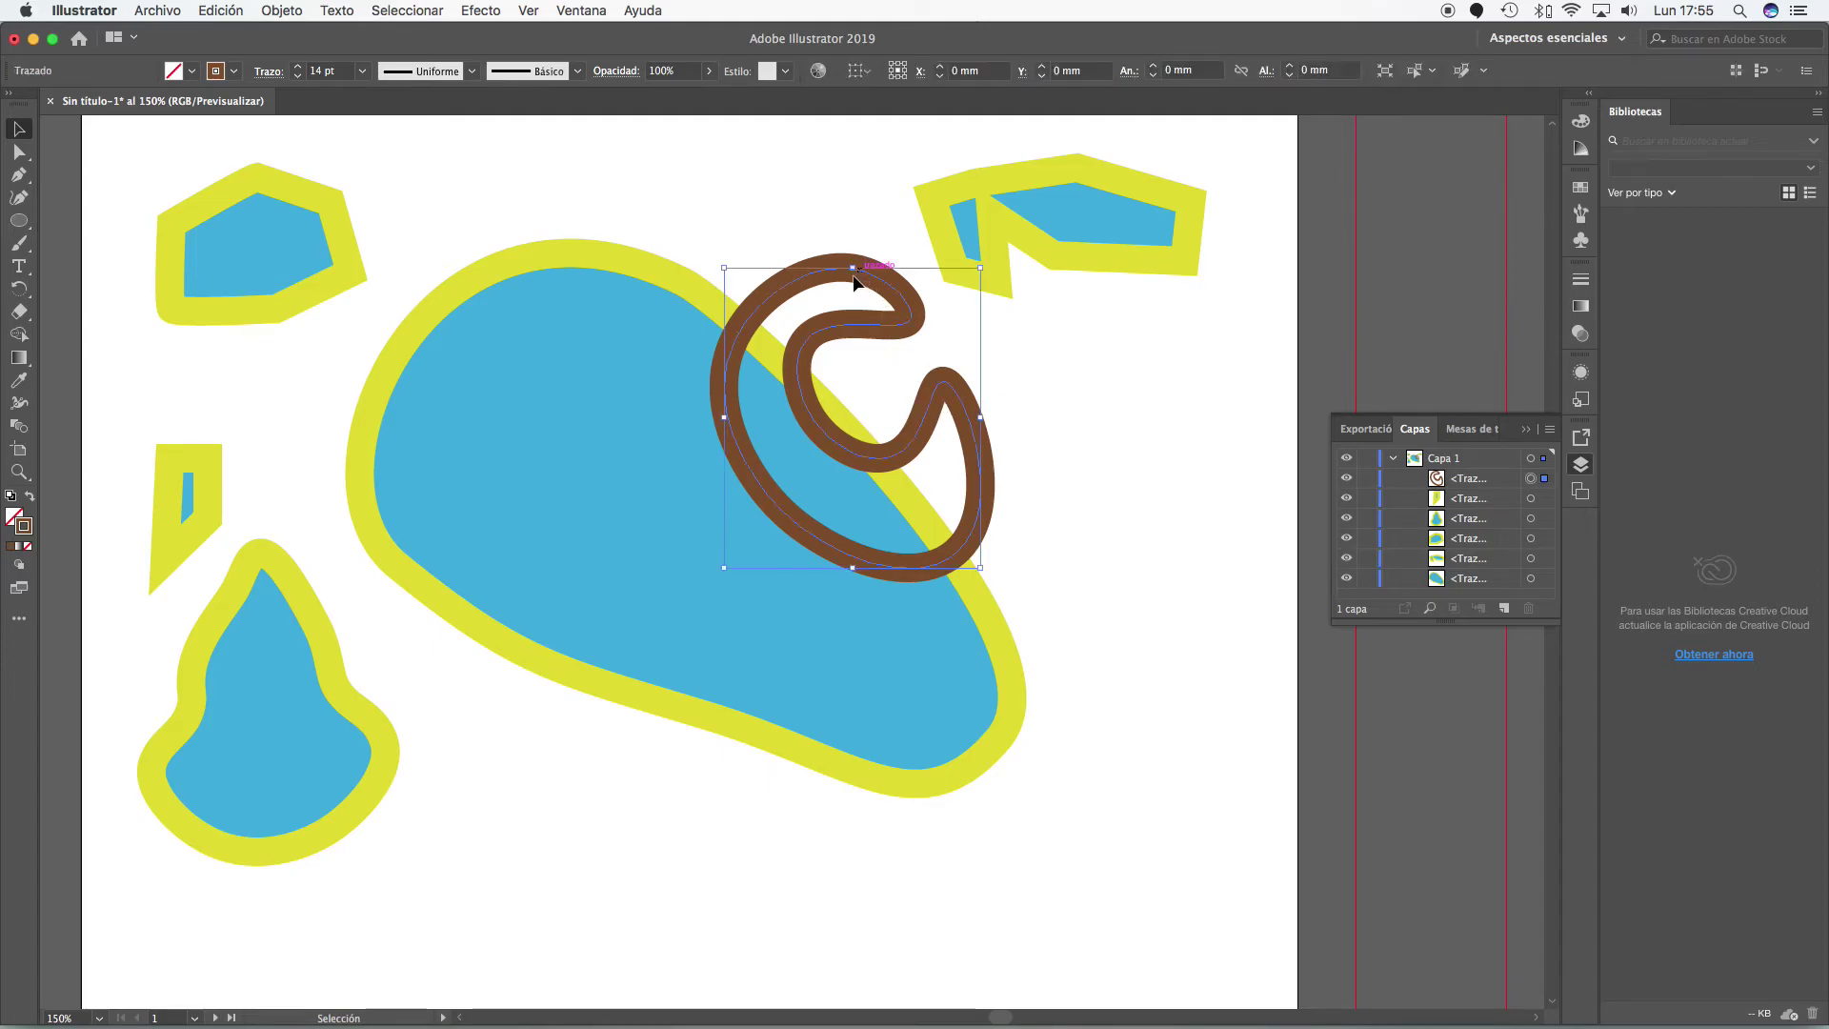
{"action": "left_click", "coordinate": [232, 72]}
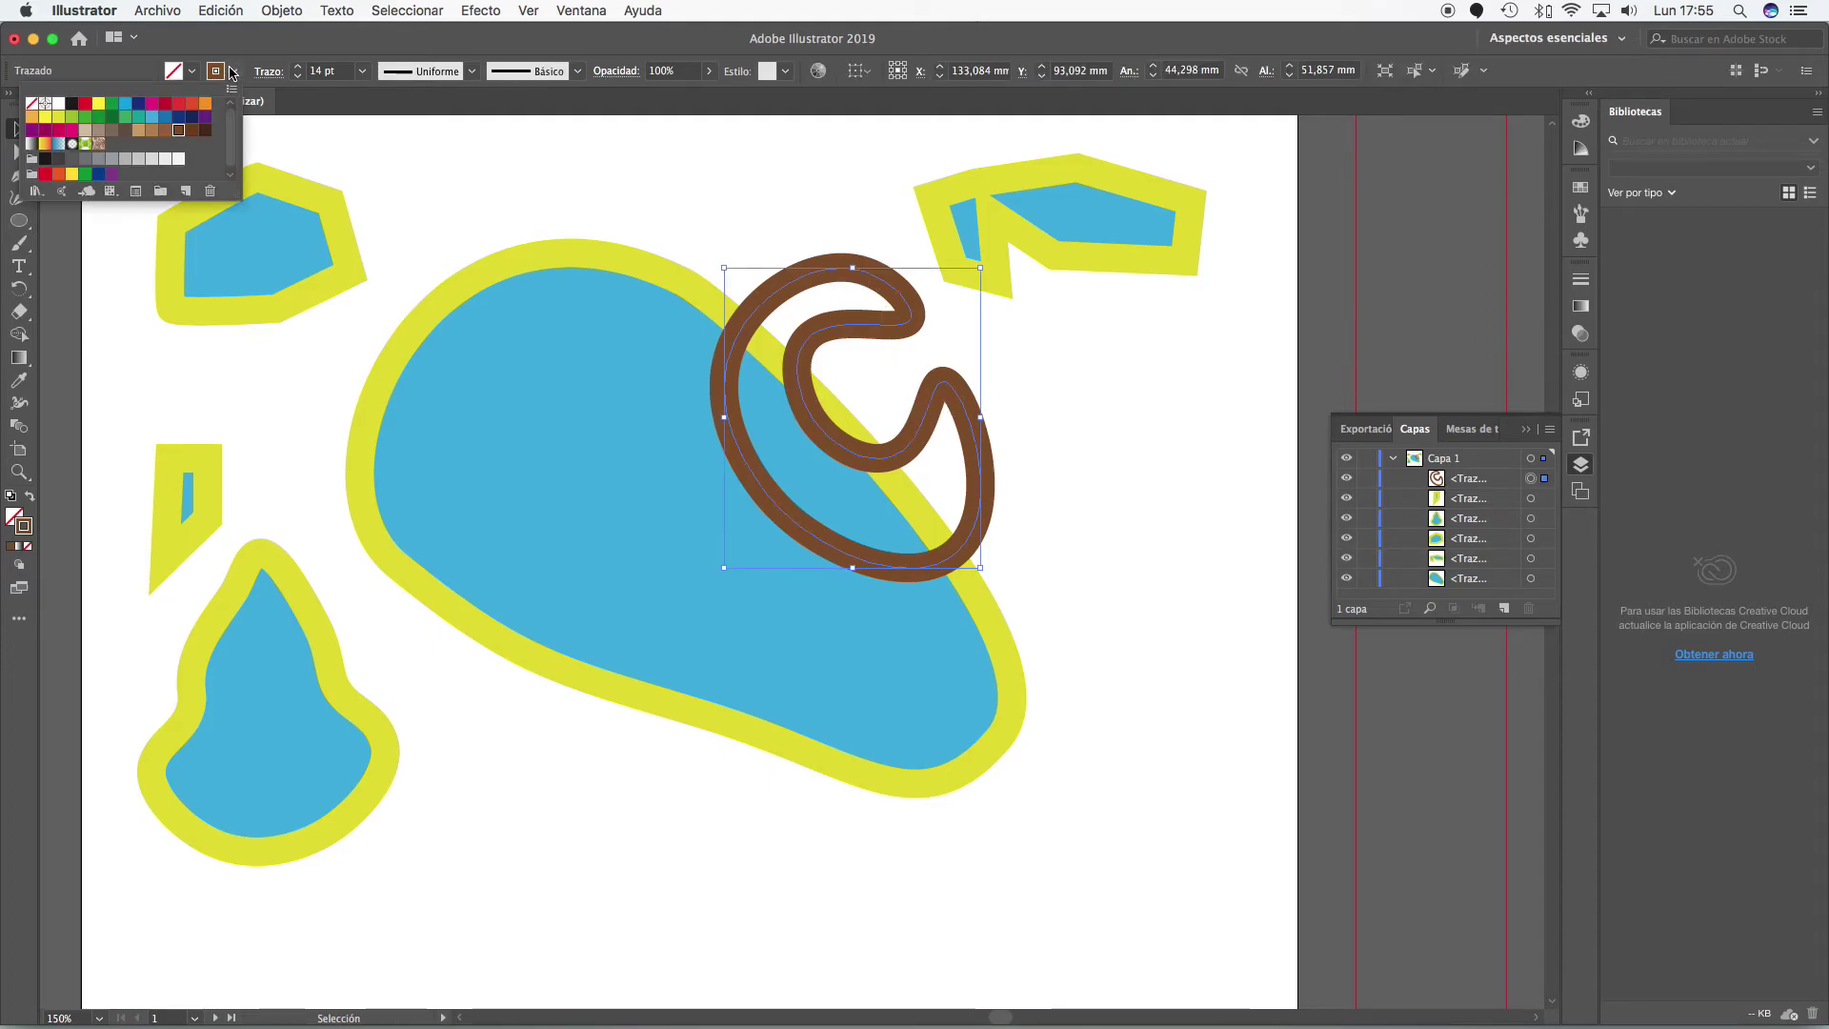
{"action": "left_click", "coordinate": [32, 103]}
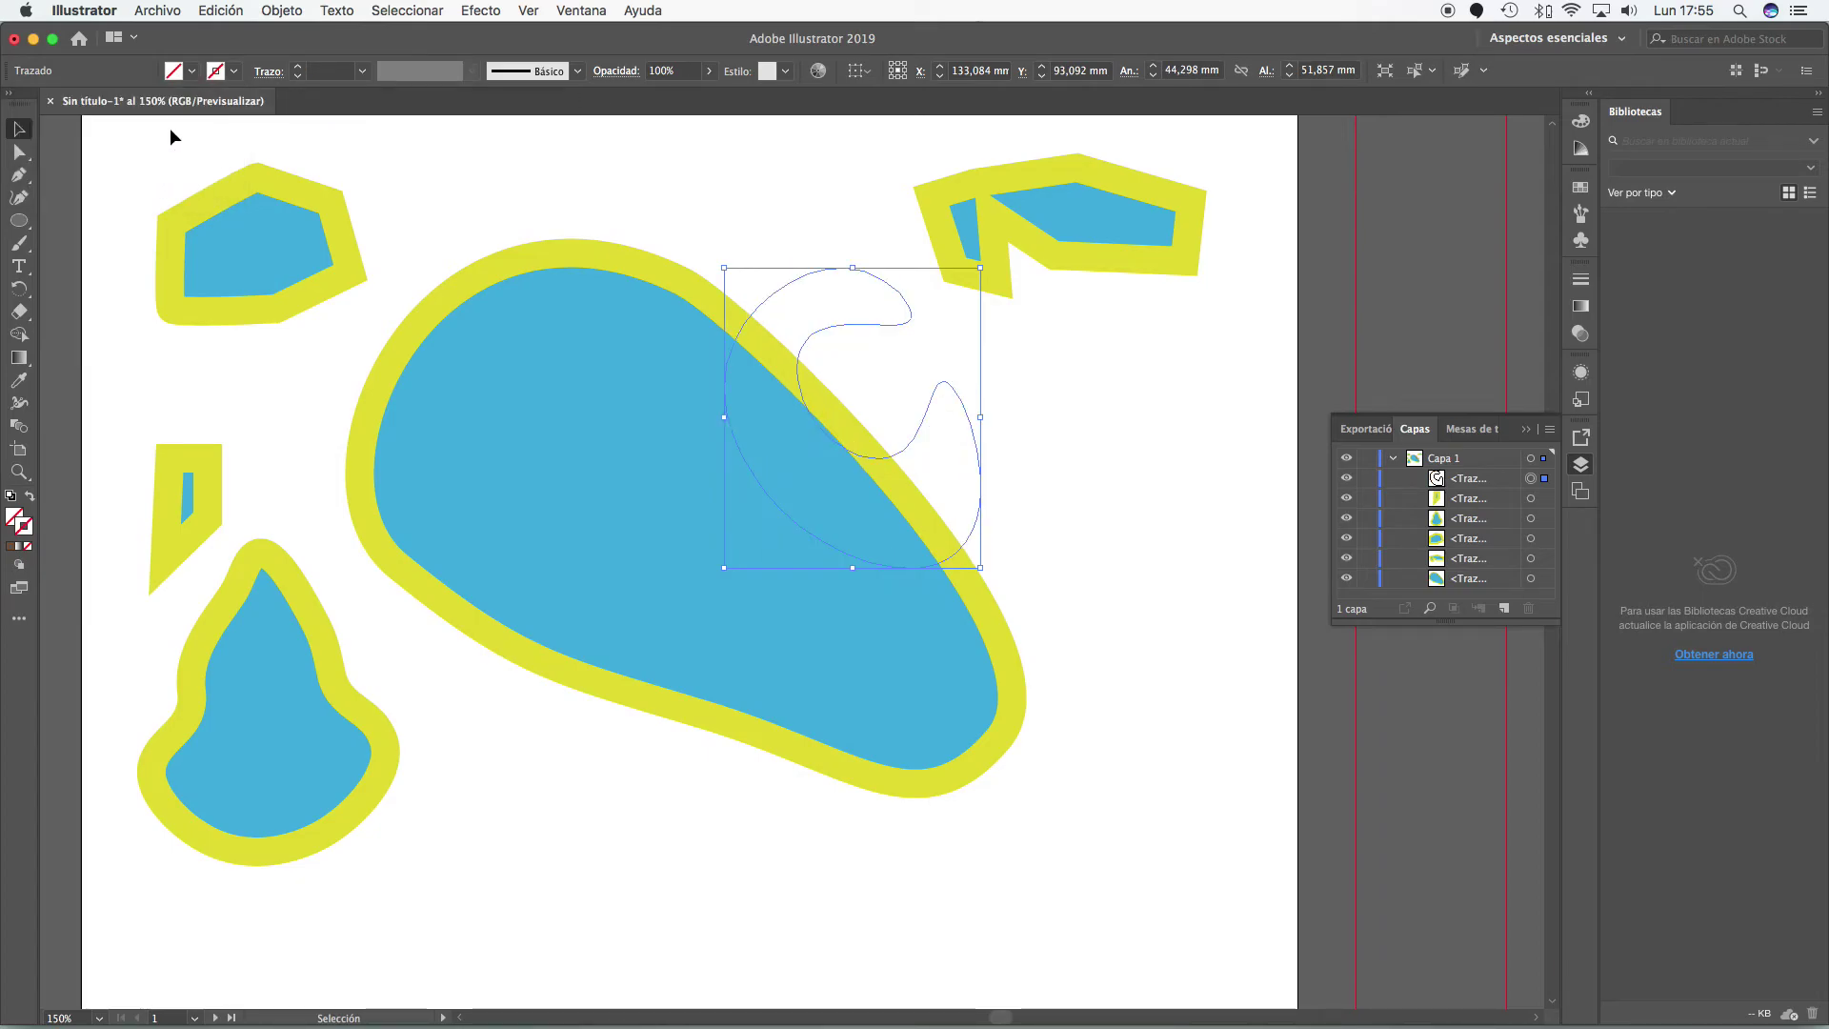
{"action": "left_click", "coordinate": [192, 71]}
{"action": "left_click", "coordinate": [94, 117]}
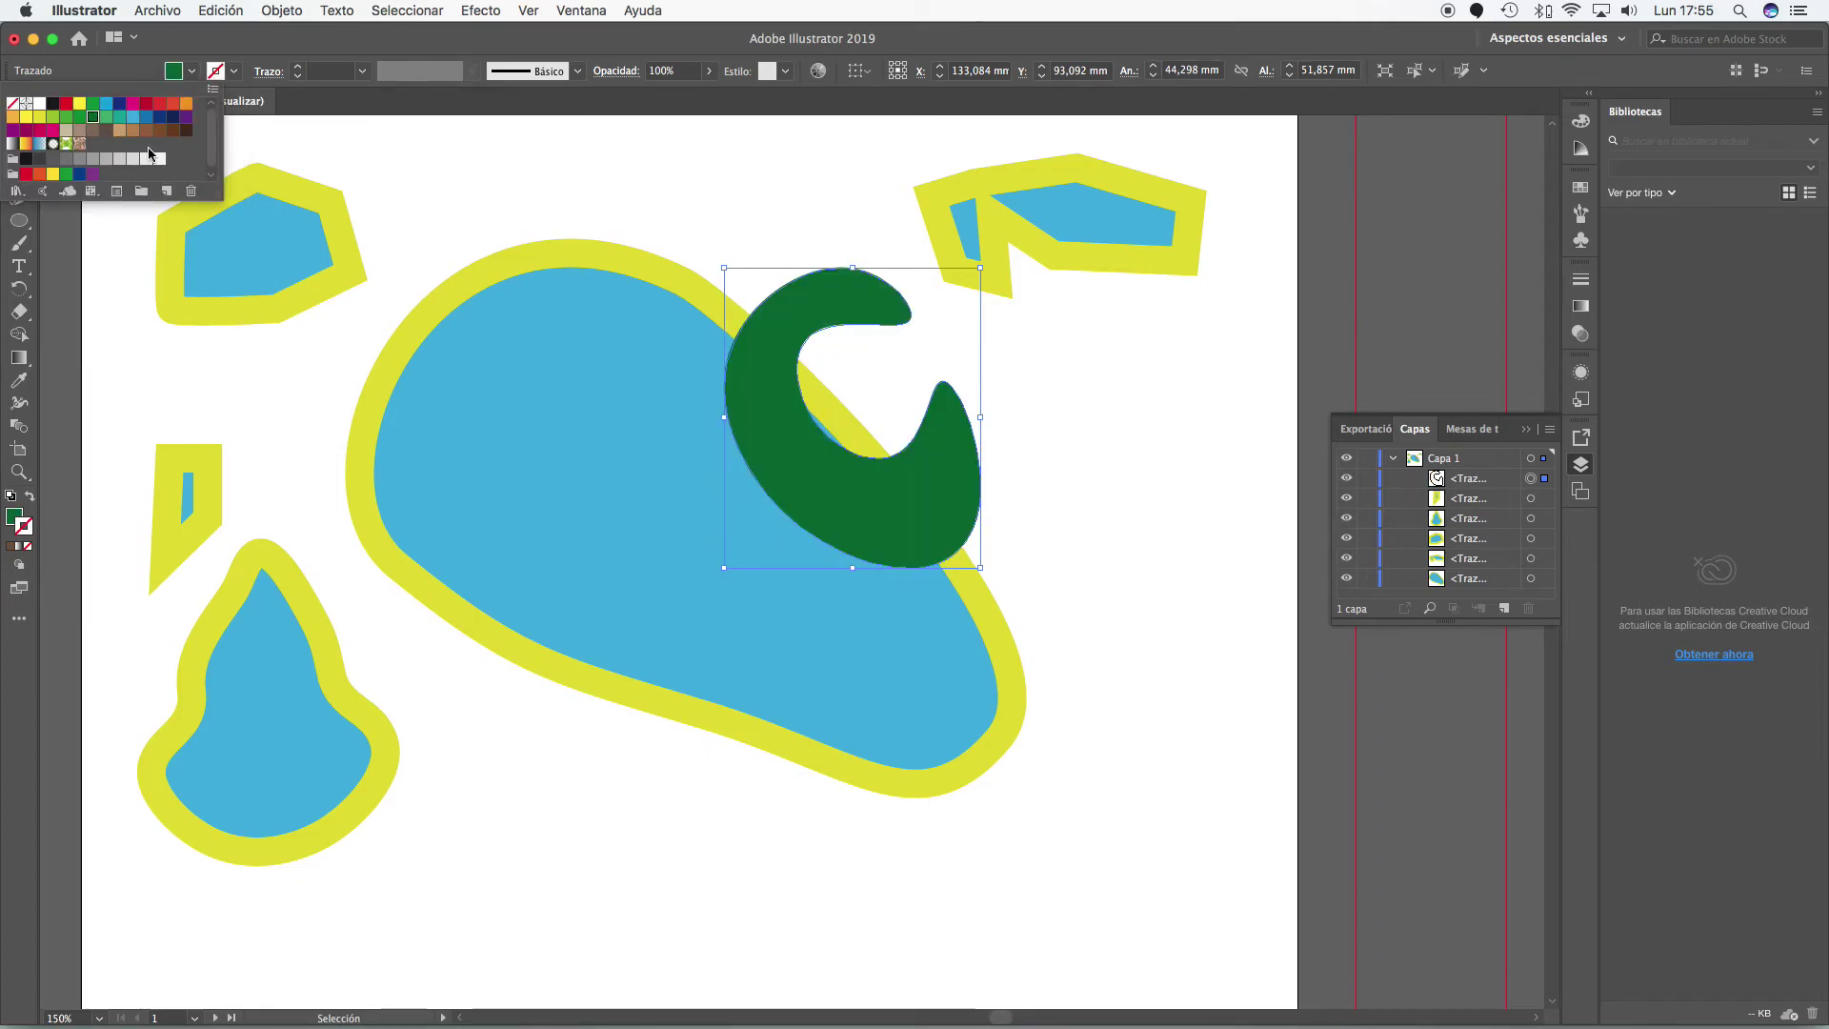
- Reshape the green crescent by moving its upper anchor up, its upper tip outward, and its inner anchors to narrow the opening
{"action": "left_click", "coordinate": [1172, 501]}
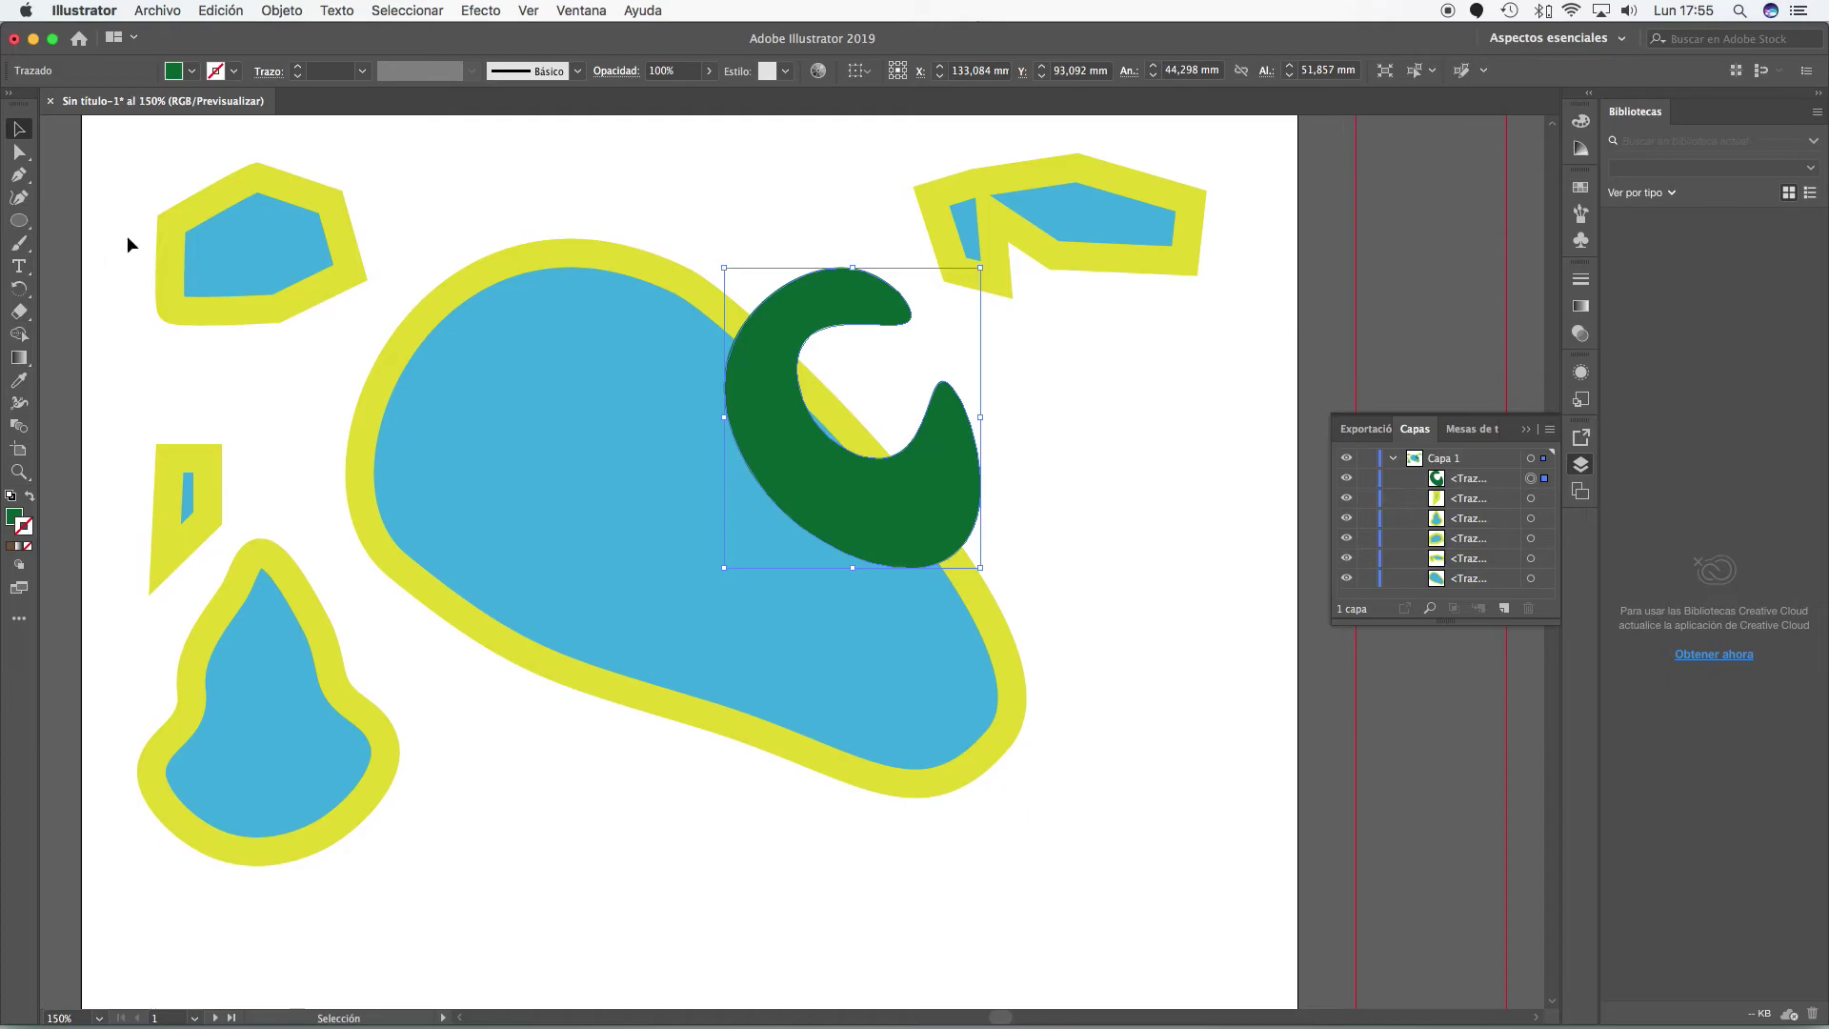
{"action": "left_click", "coordinate": [20, 153]}
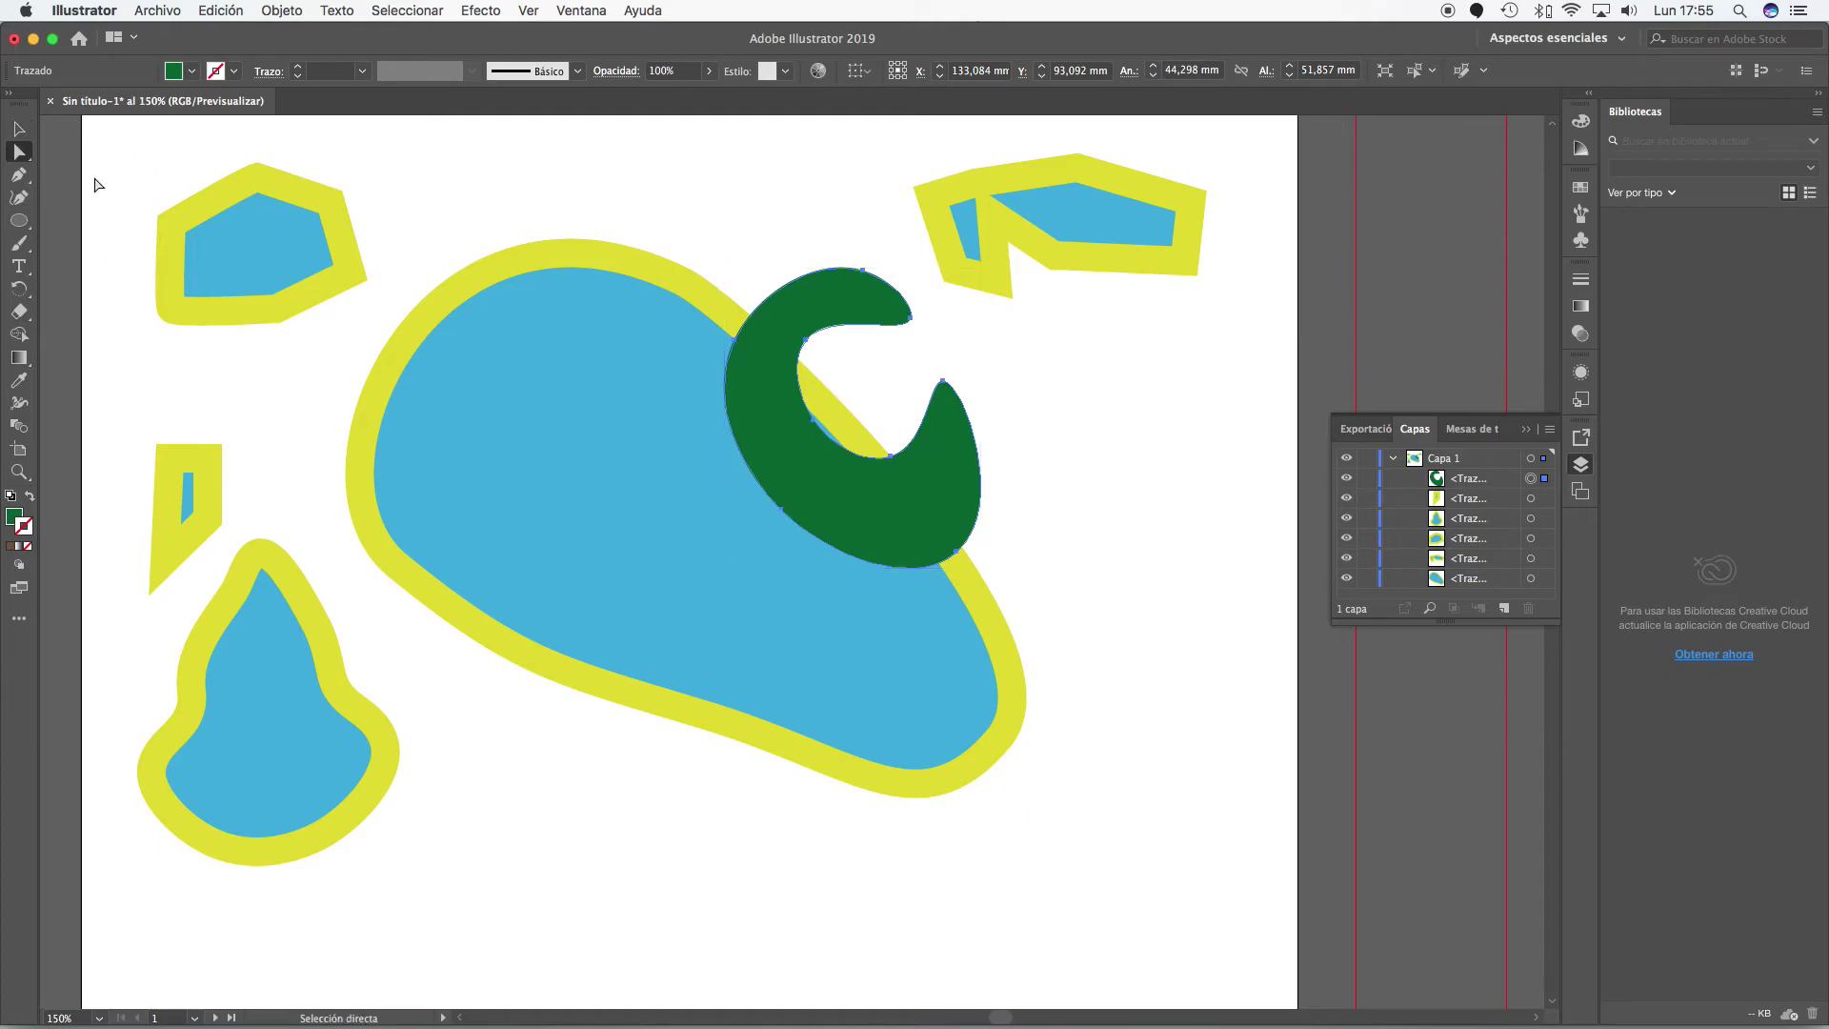
{"action": "left_click", "coordinate": [863, 271]}
{"action": "left_click_drag", "start_coordinate": [865, 272], "coordinate": [899, 234]}
{"action": "left_click_drag", "start_coordinate": [910, 305], "coordinate": [982, 327]}
{"action": "left_click_drag", "start_coordinate": [807, 343], "coordinate": [851, 364]}
{"action": "left_click_drag", "start_coordinate": [902, 465], "coordinate": [895, 428]}
{"action": "left_click", "coordinate": [957, 500]}
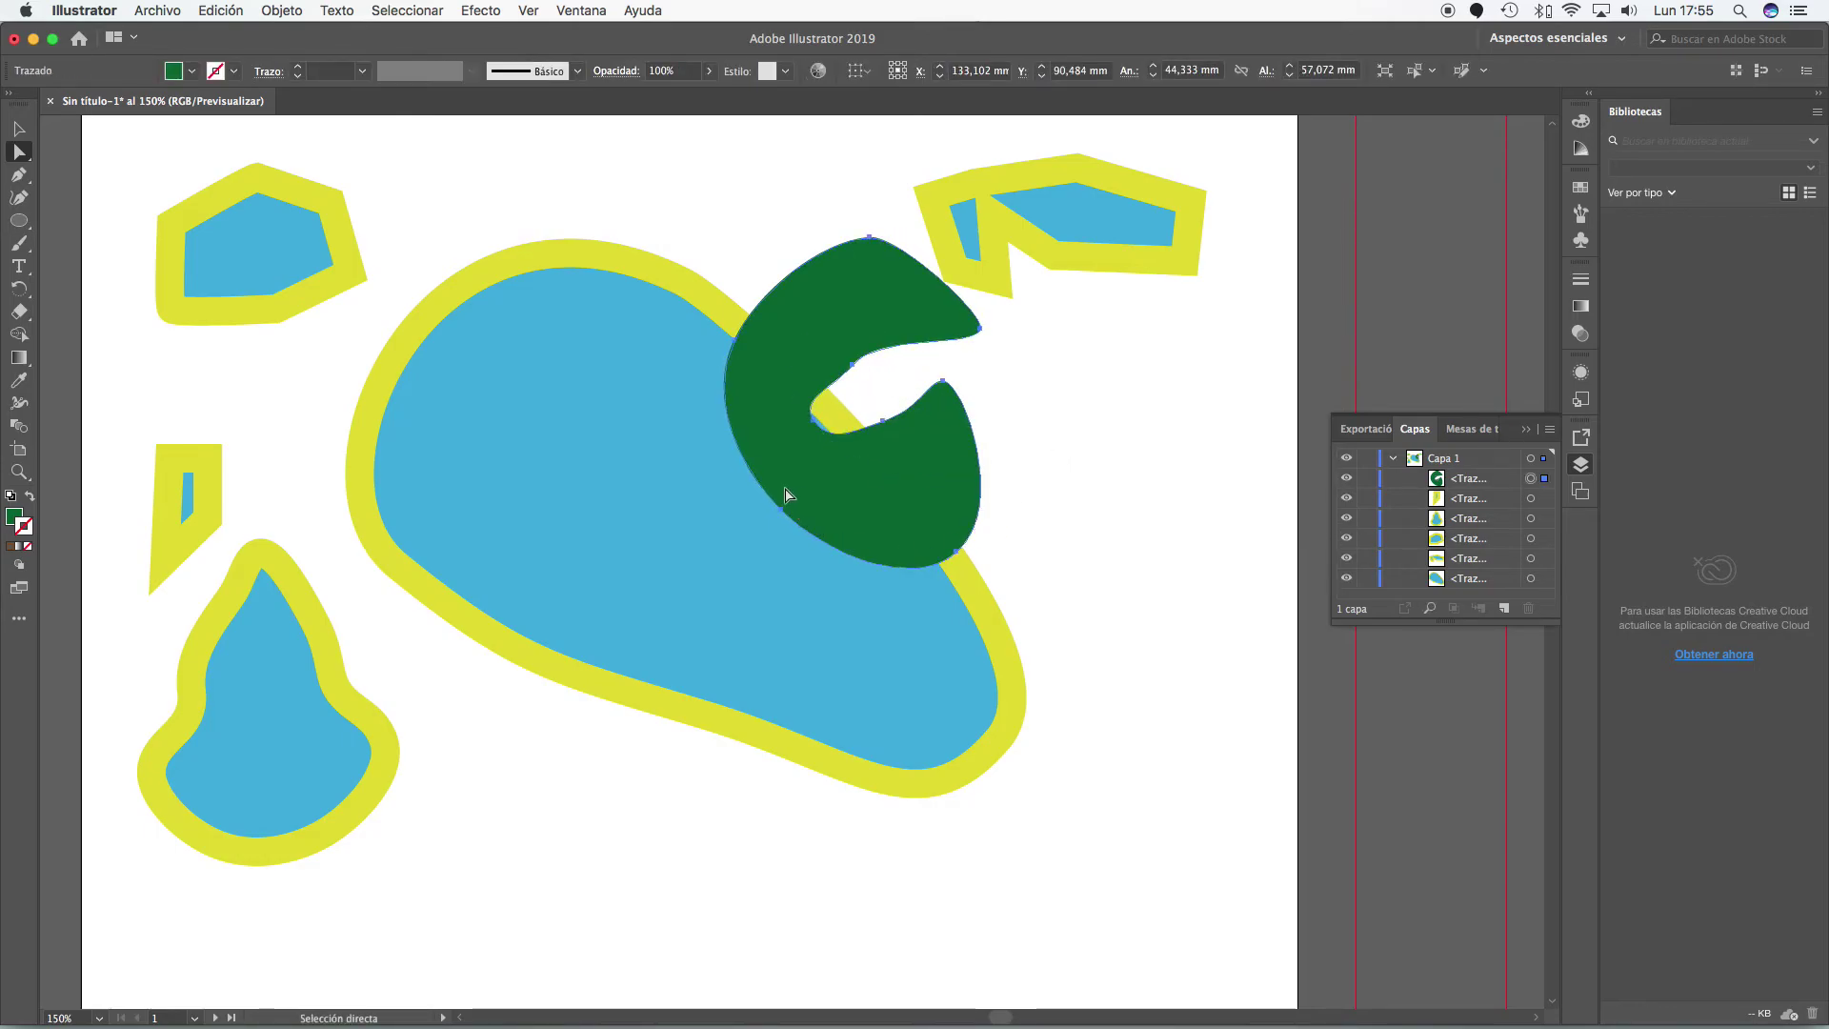
- Give the reshaped green crescent a black stroke with a weight of 4 pt
{"action": "left_click", "coordinate": [234, 71]}
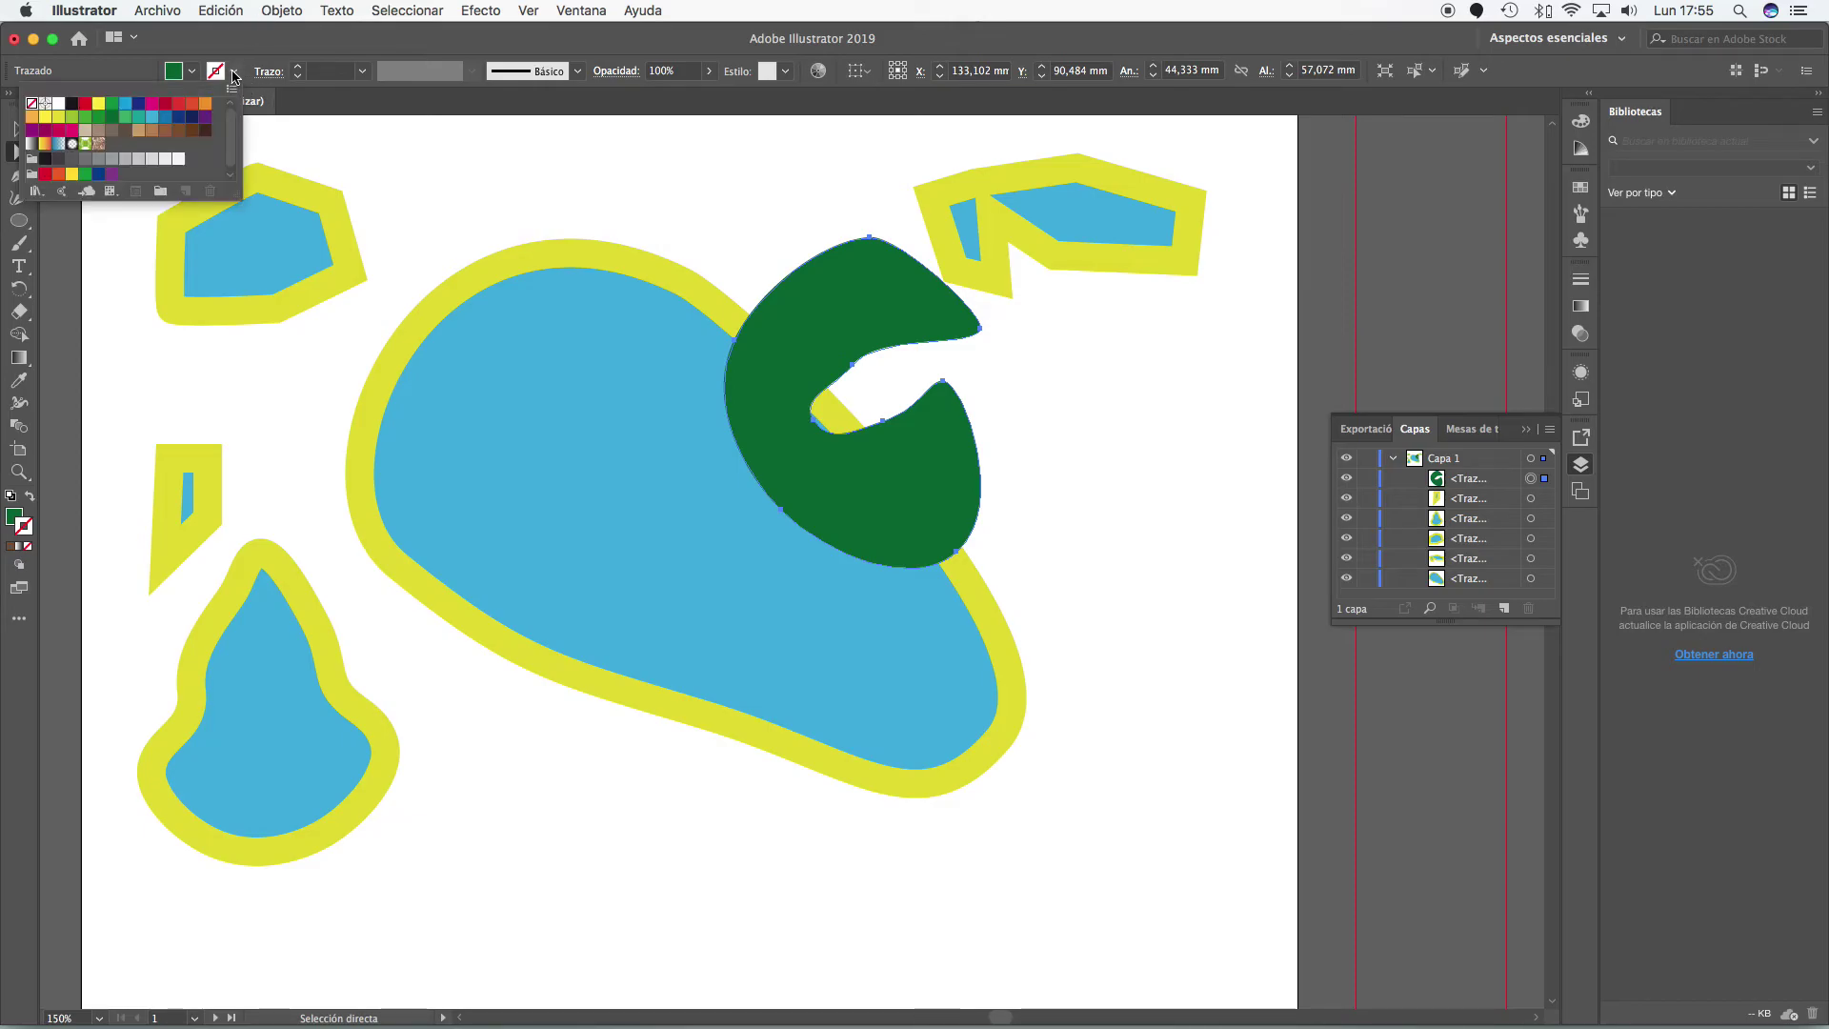
{"action": "left_click", "coordinate": [78, 110]}
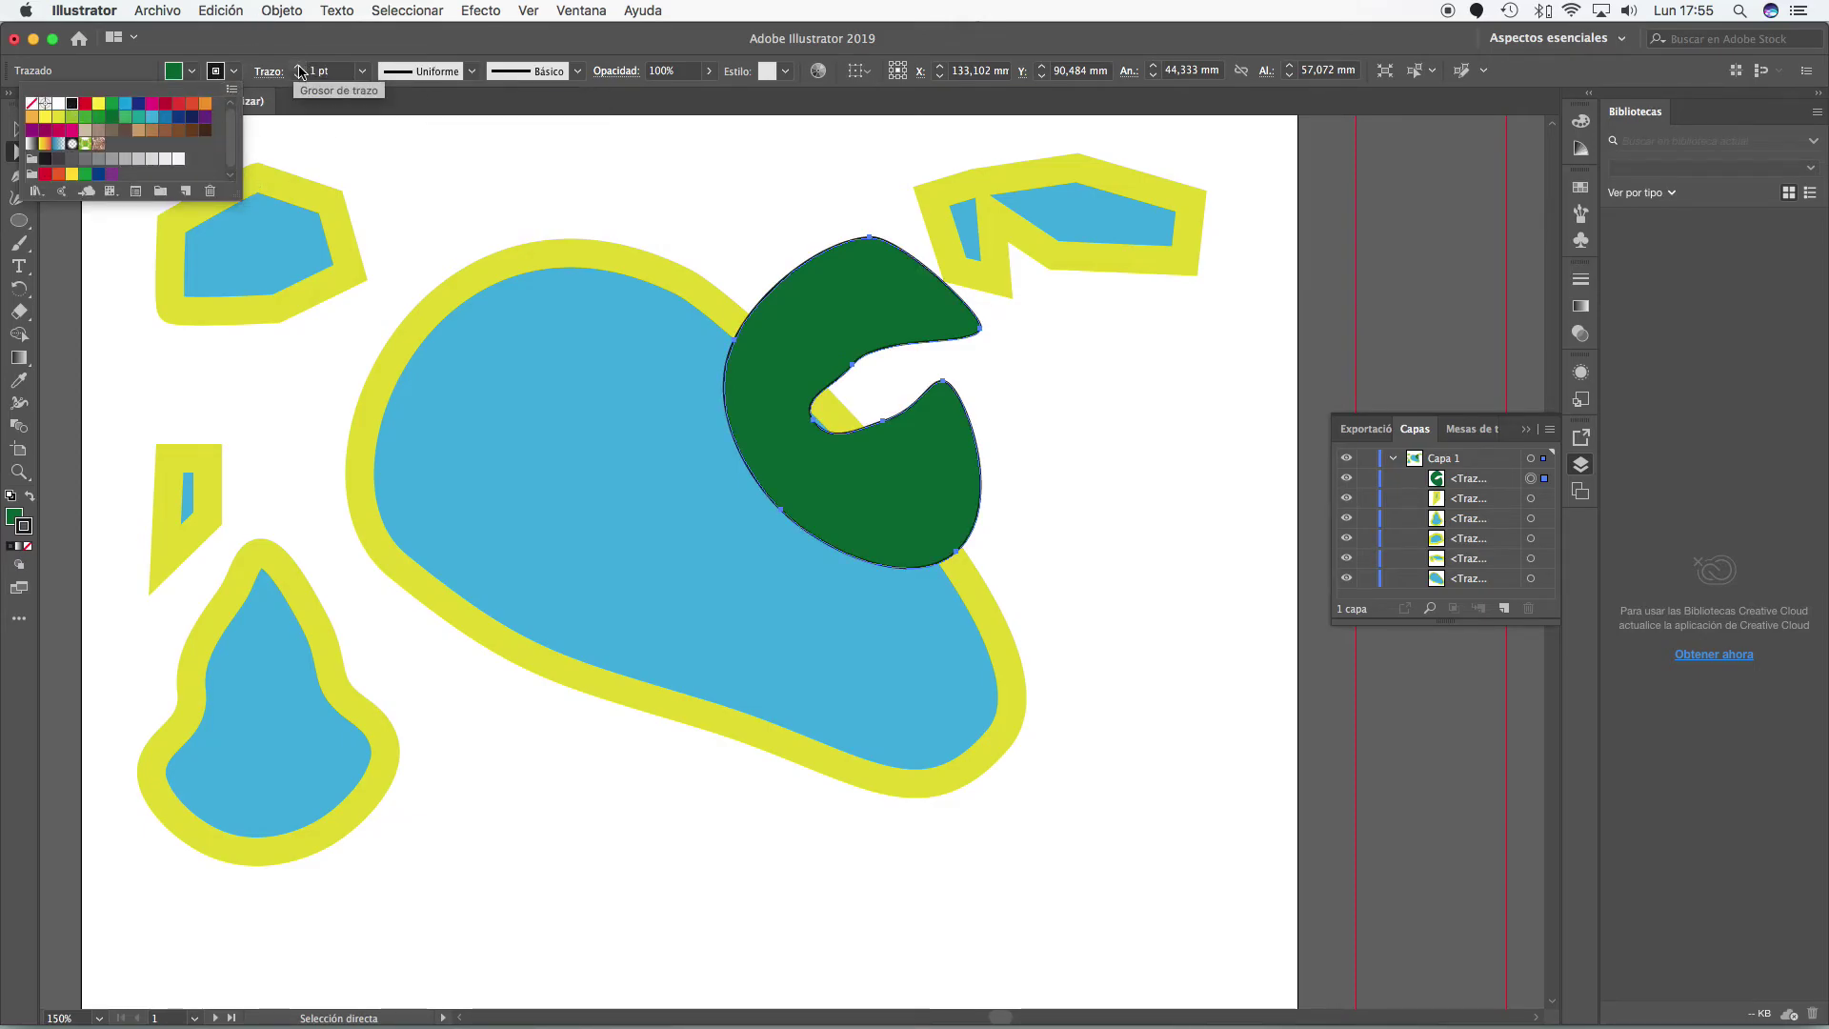
- Apply the Plano 5 pt. calligraphic brush to the green crescent's stroke and deselect the shape
{"action": "left_click", "coordinate": [577, 72]}
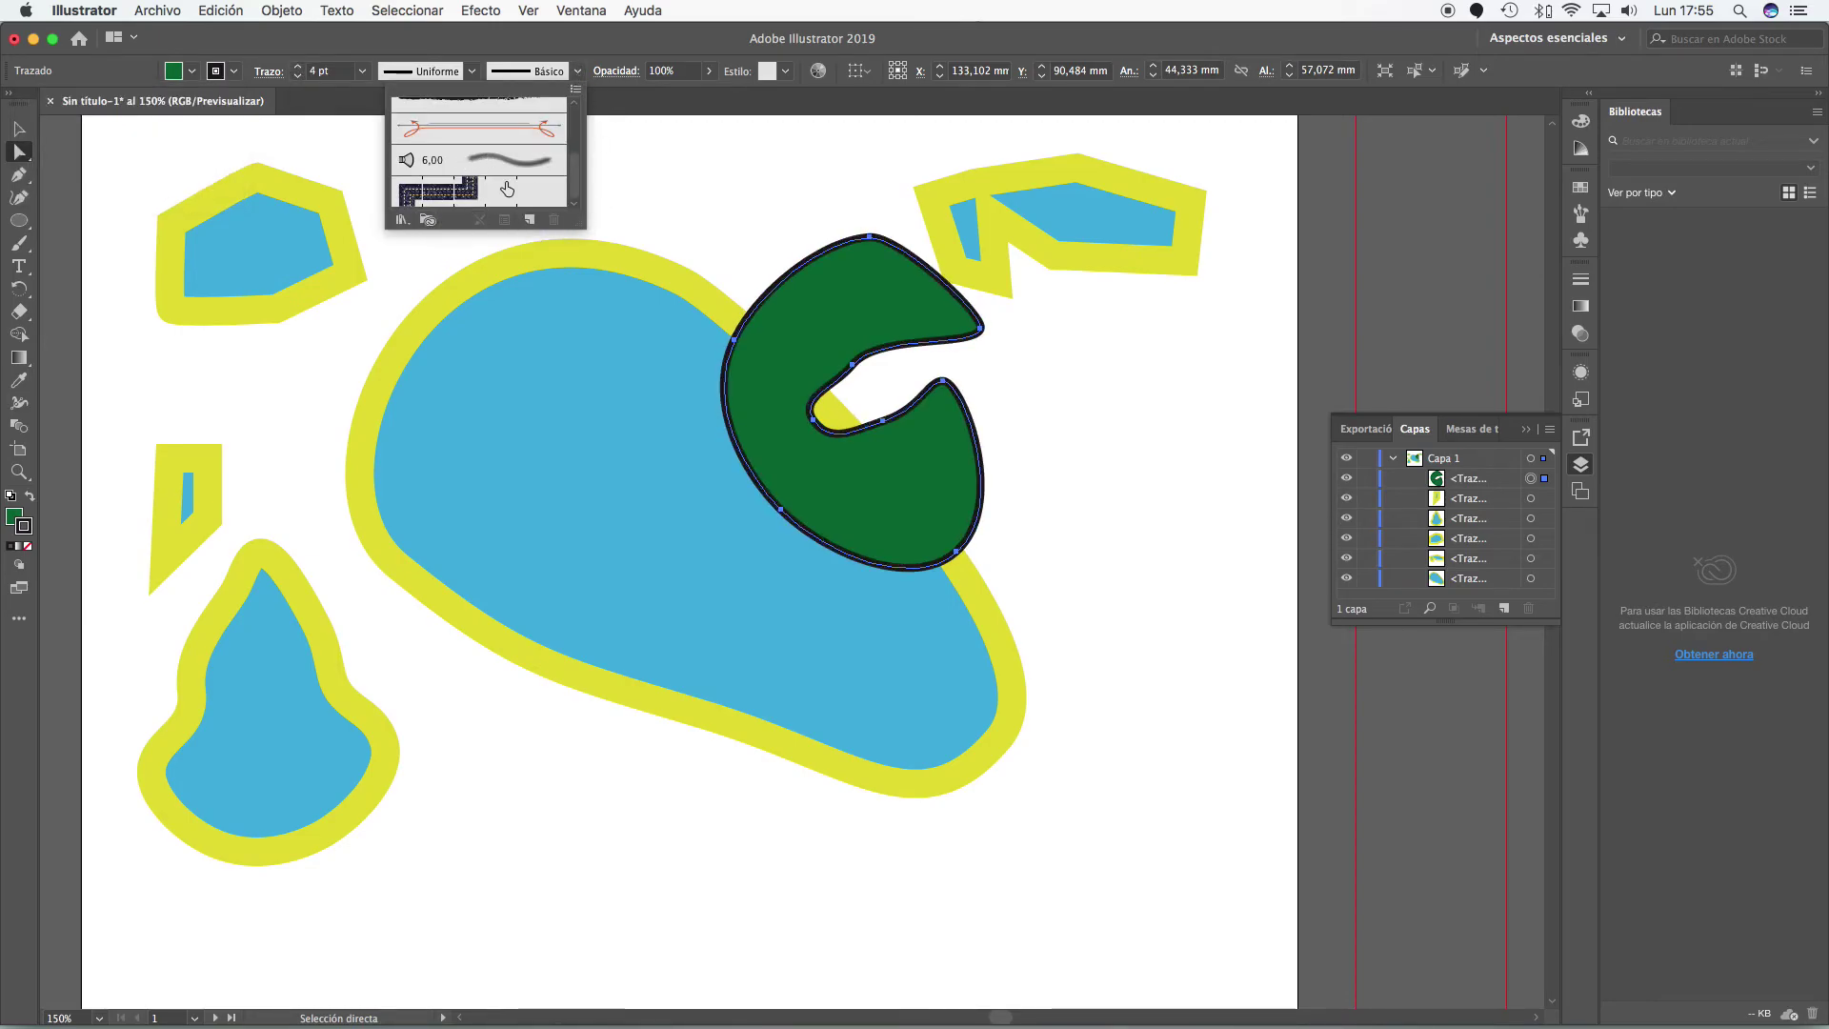
{"action": "left_click", "coordinate": [576, 89]}
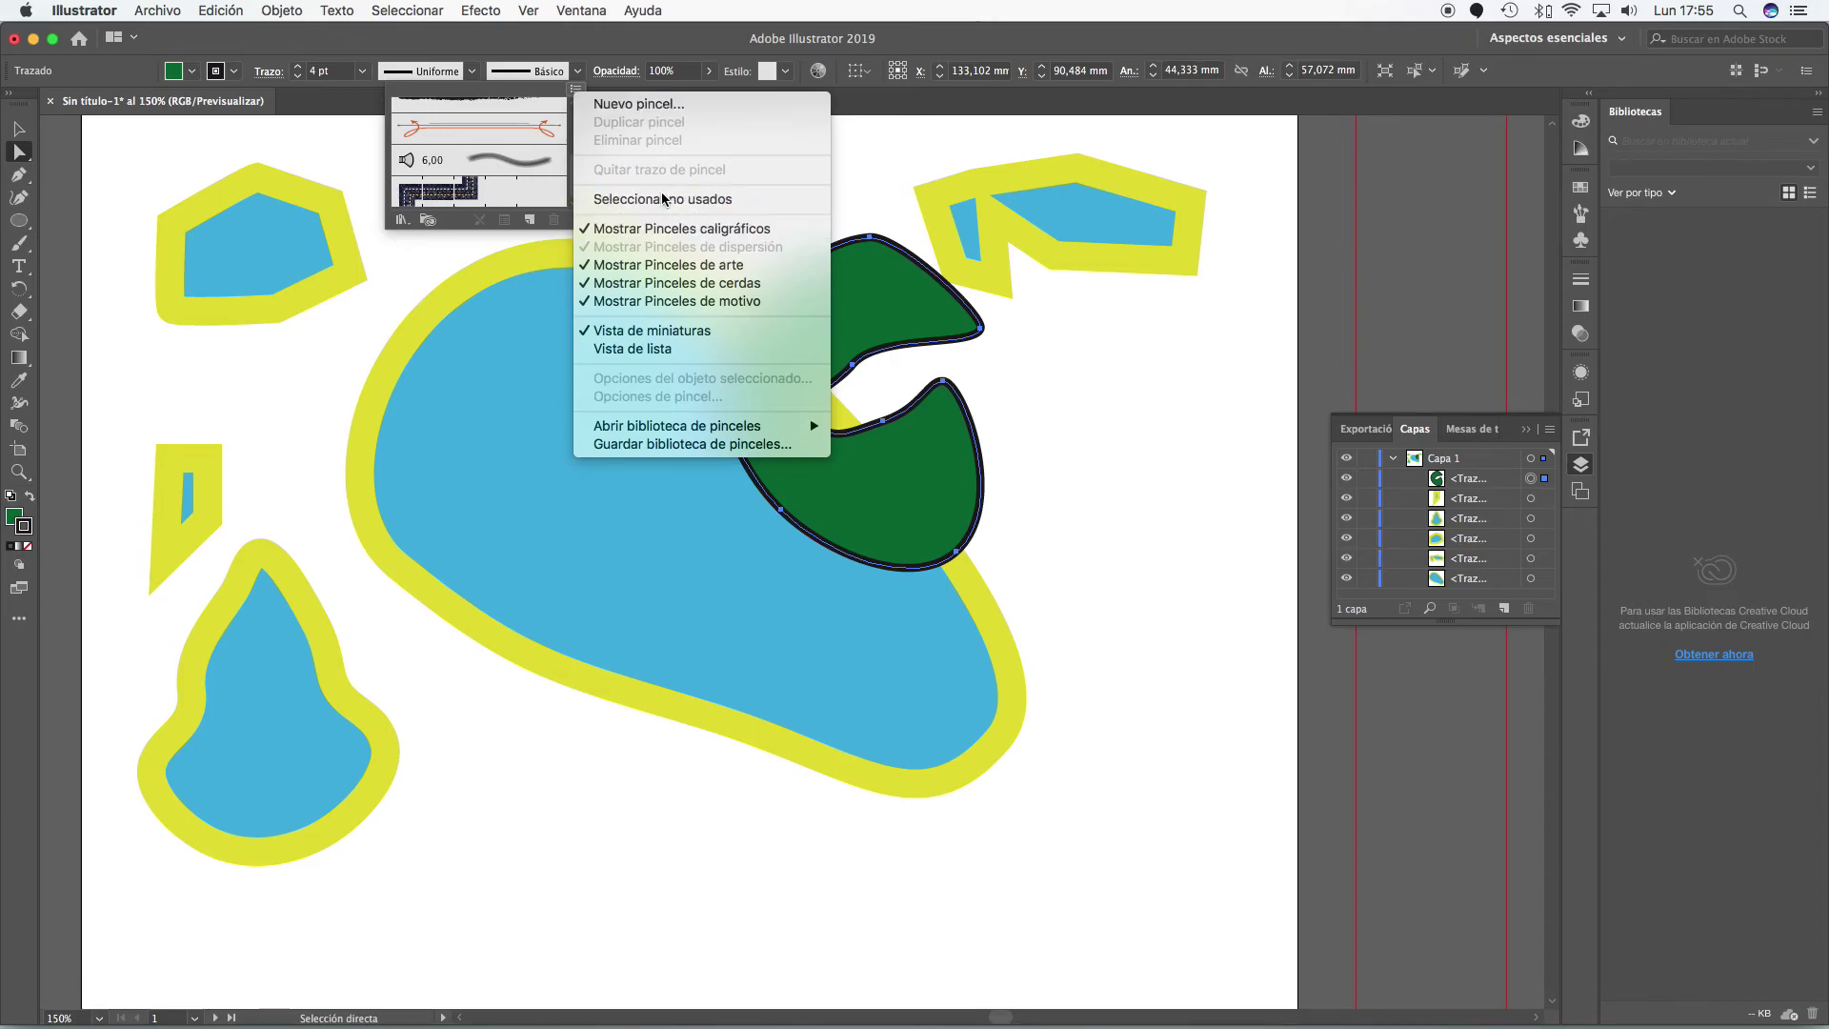
{"action": "left_click", "coordinate": [1584, 220]}
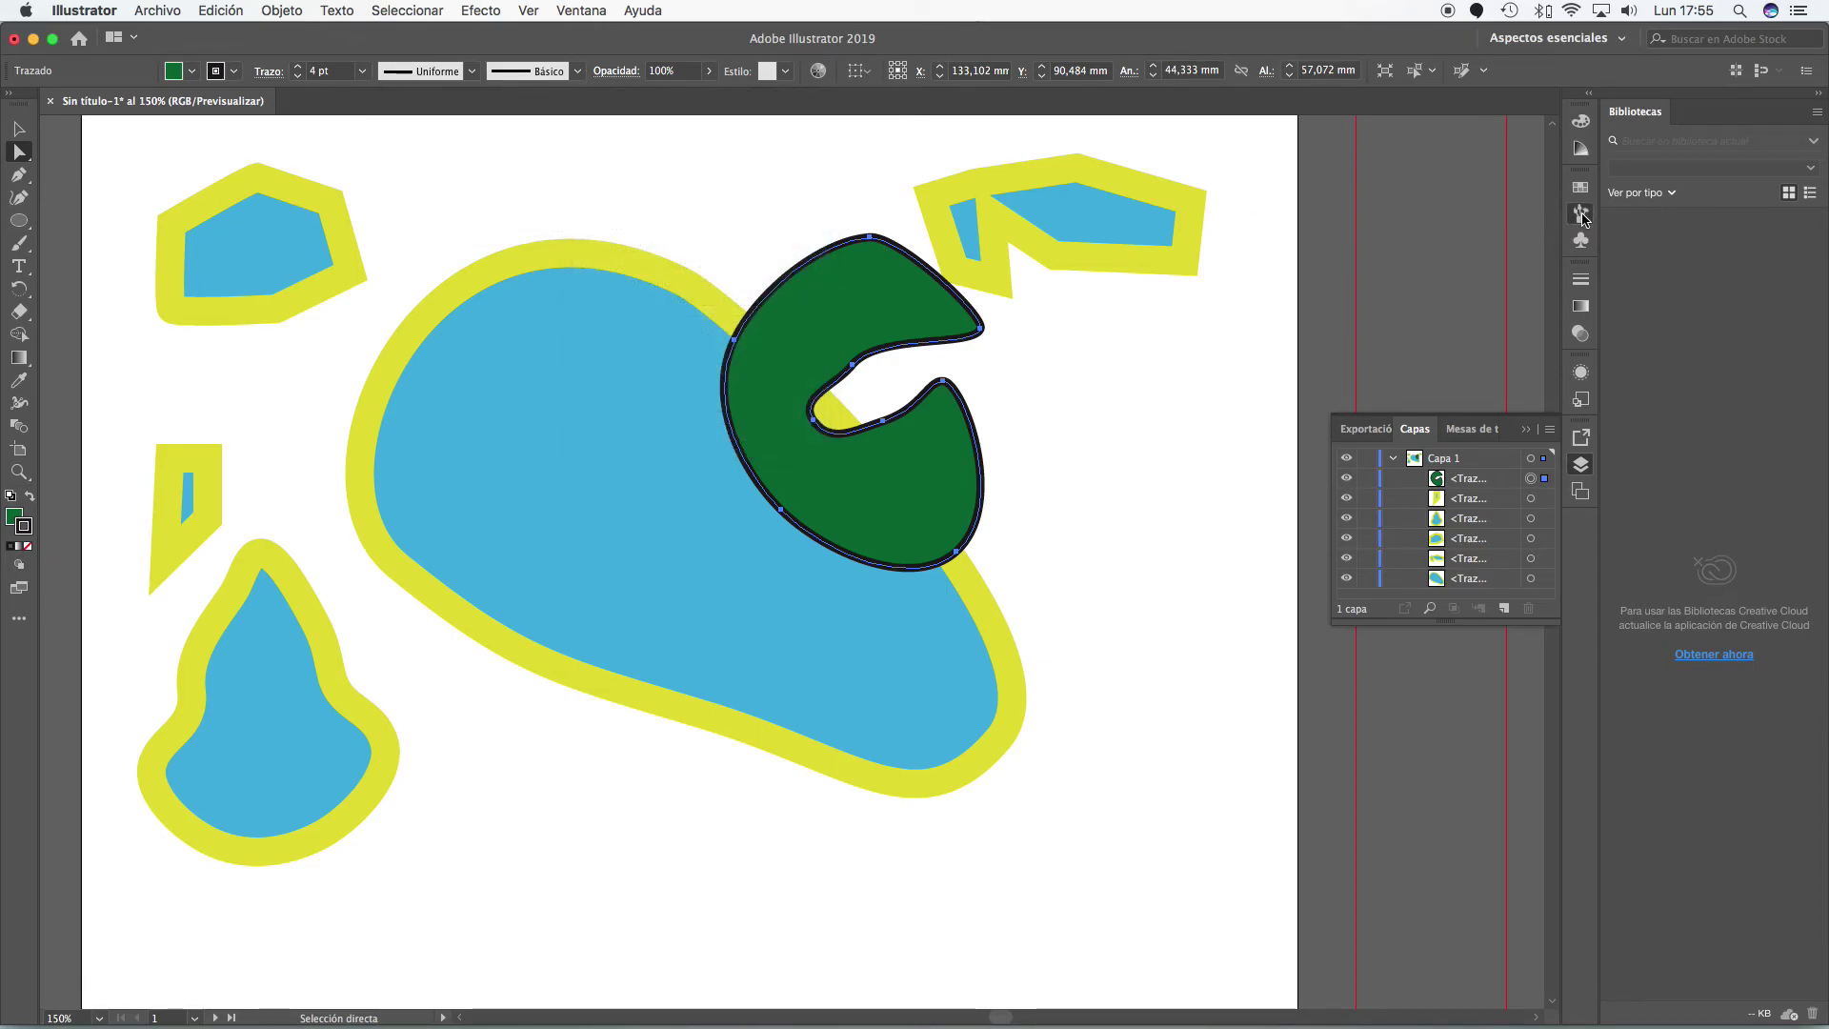
{"action": "left_click", "coordinate": [1583, 218]}
{"action": "left_click_drag", "start_coordinate": [1519, 305], "coordinate": [1506, 574]}
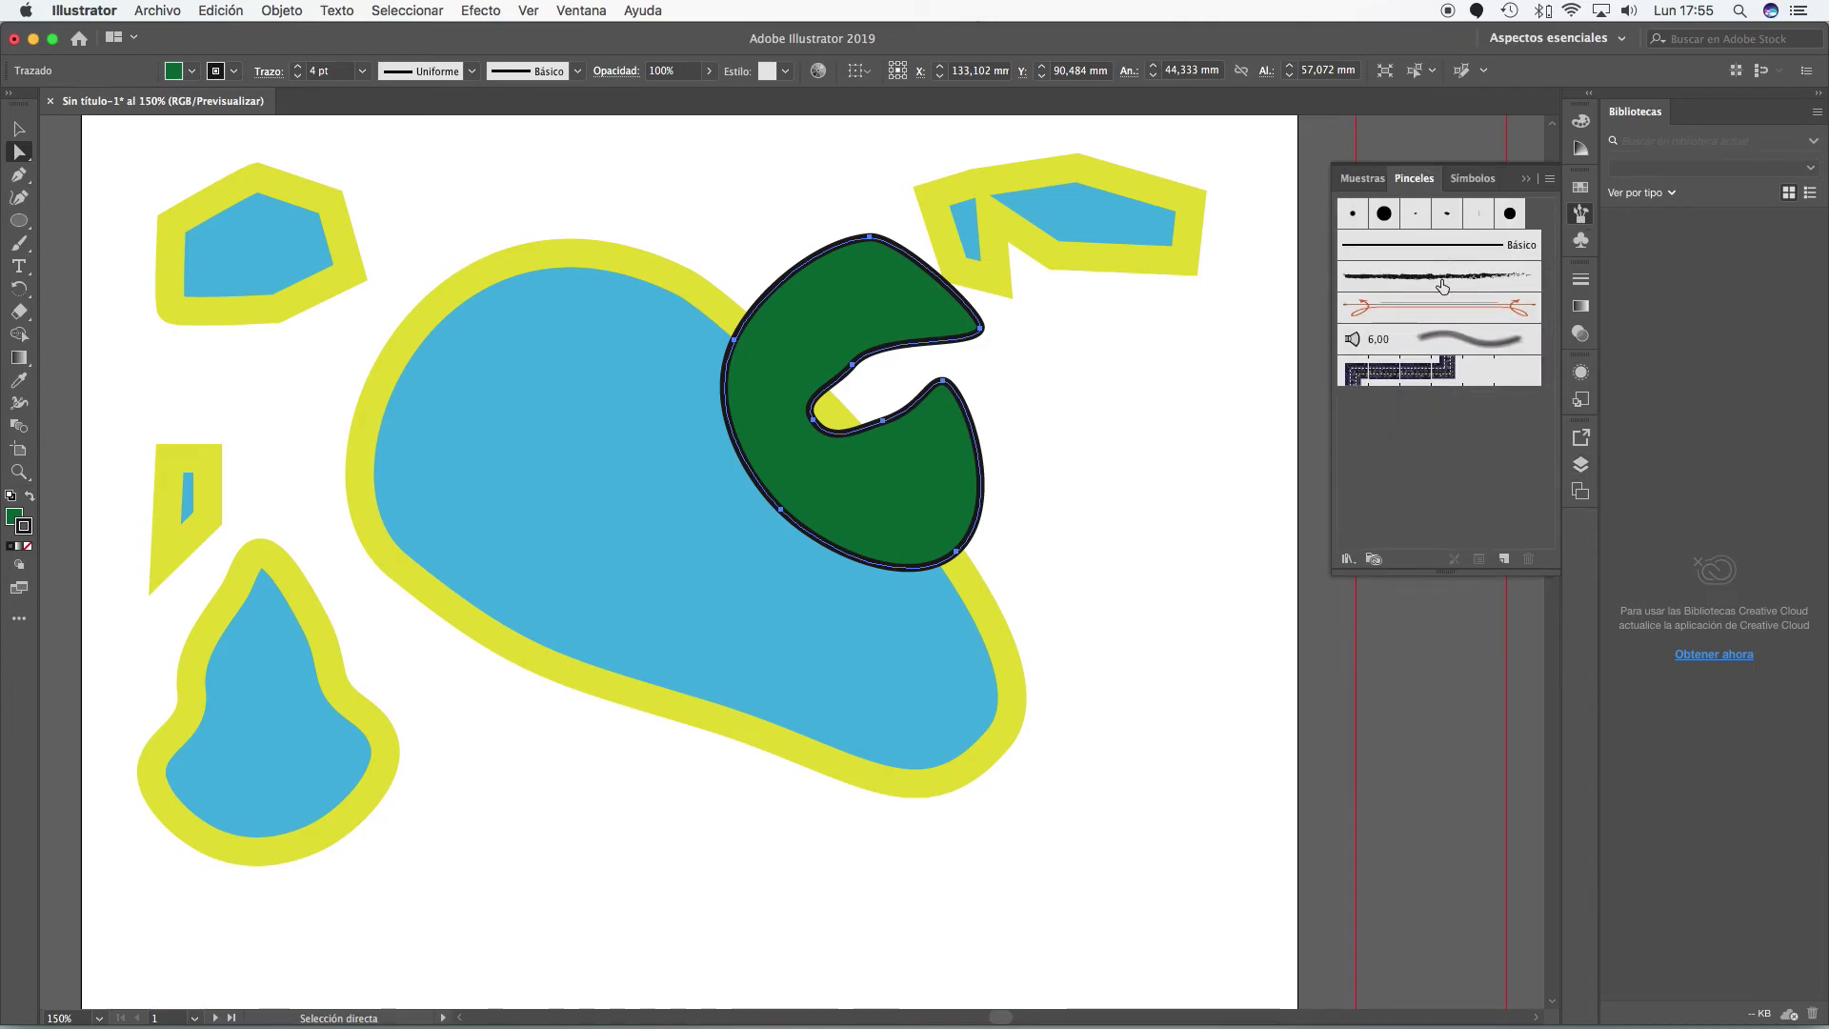
{"action": "left_click", "coordinate": [1451, 214]}
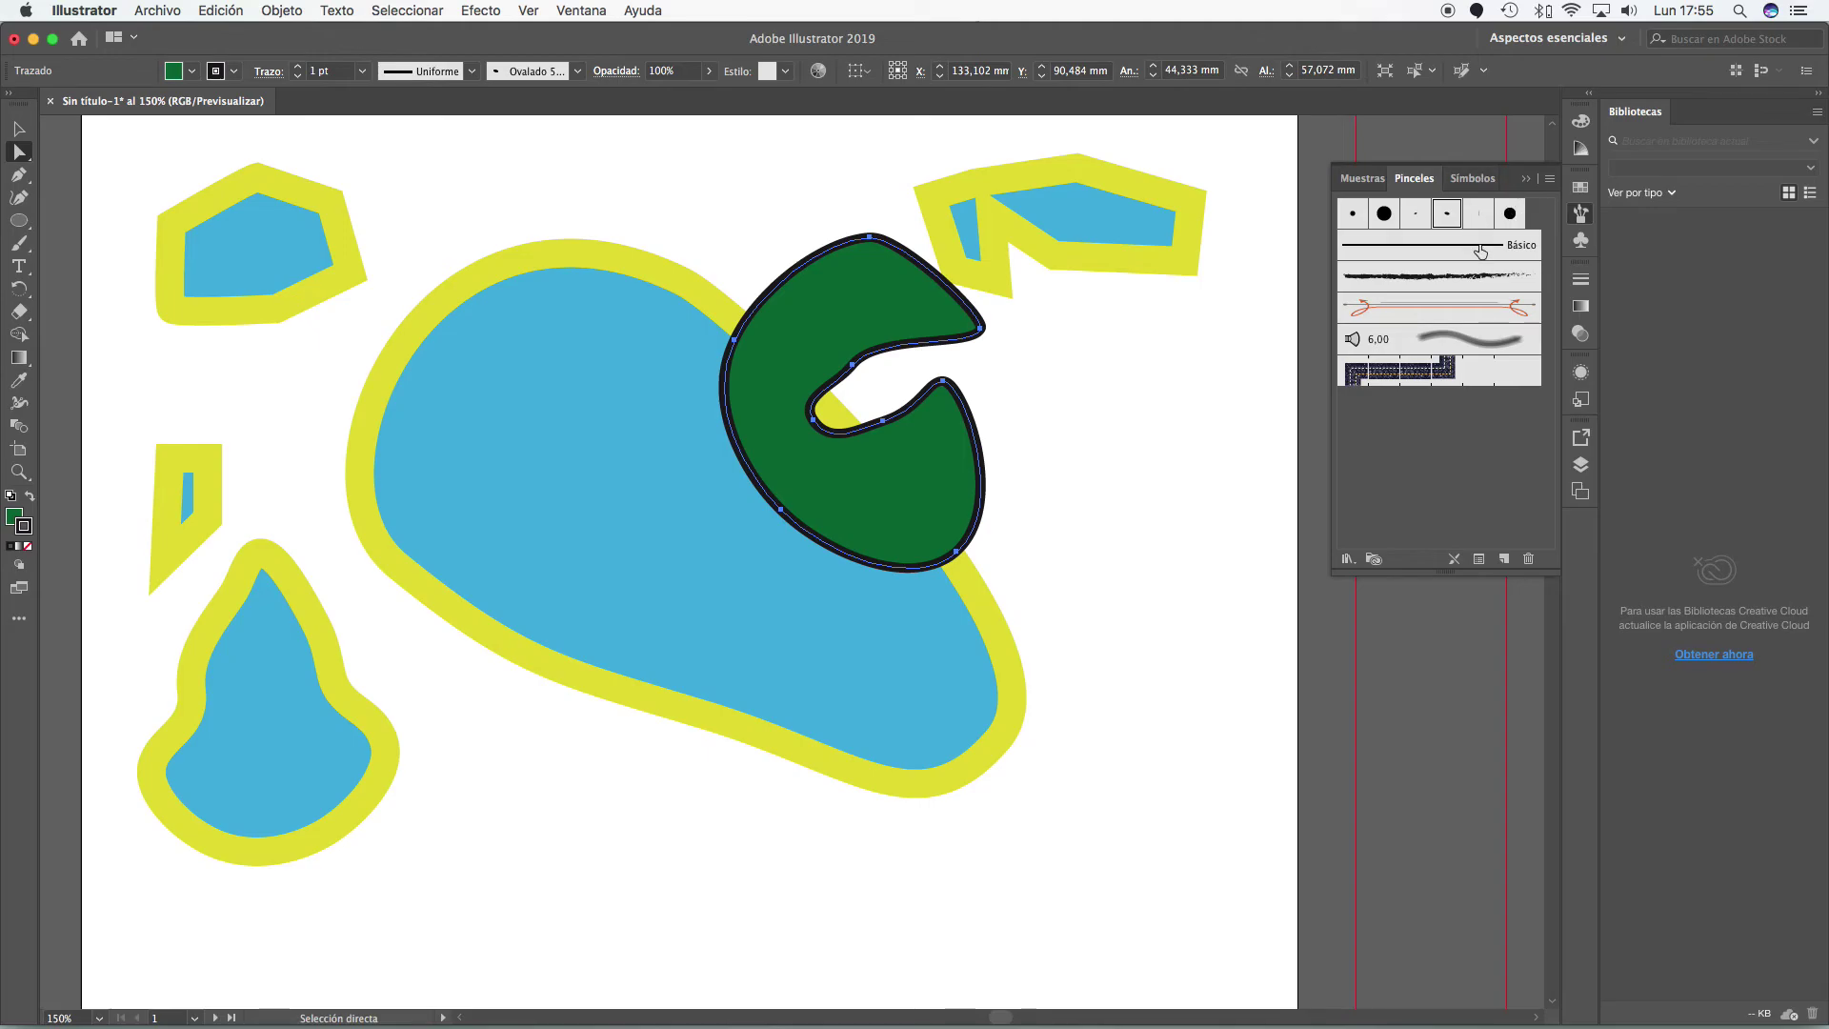
{"action": "left_click", "coordinate": [1478, 214]}
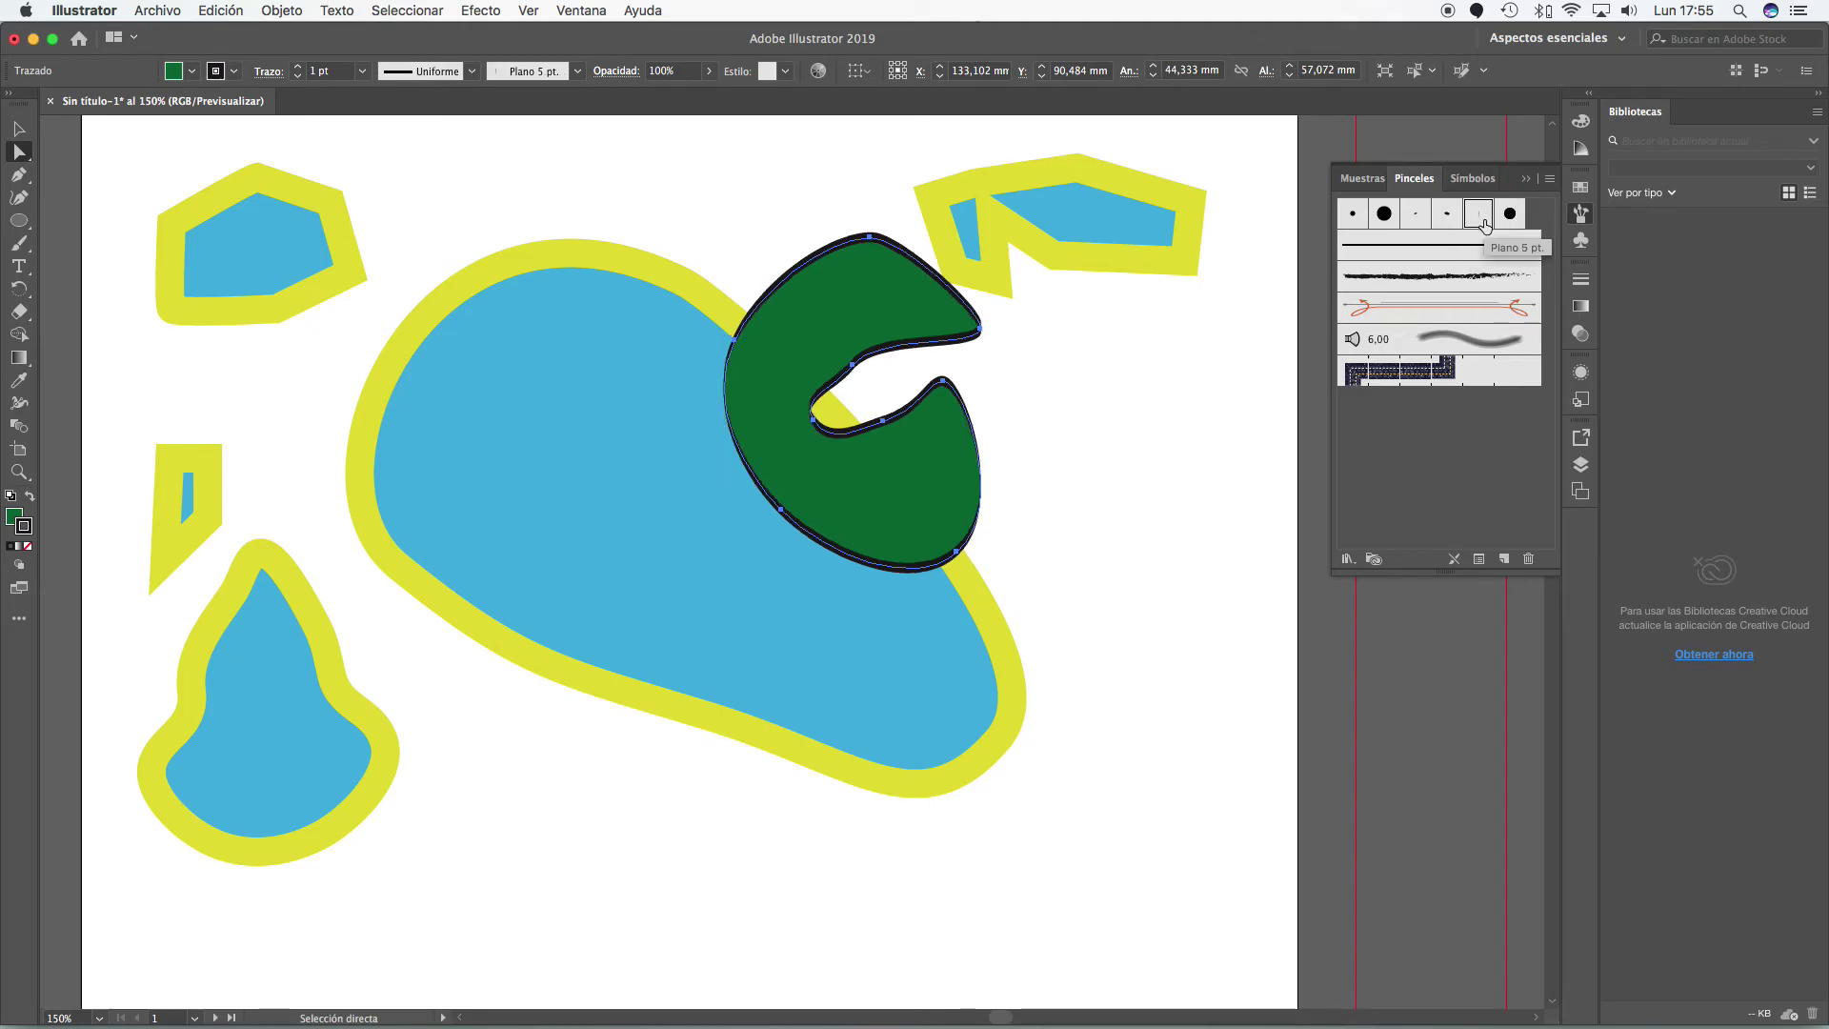
{"action": "left_click", "coordinate": [21, 132]}
{"action": "left_click", "coordinate": [693, 186]}
{"action": "left_click", "coordinate": [872, 246]}
{"action": "left_click", "coordinate": [753, 183]}
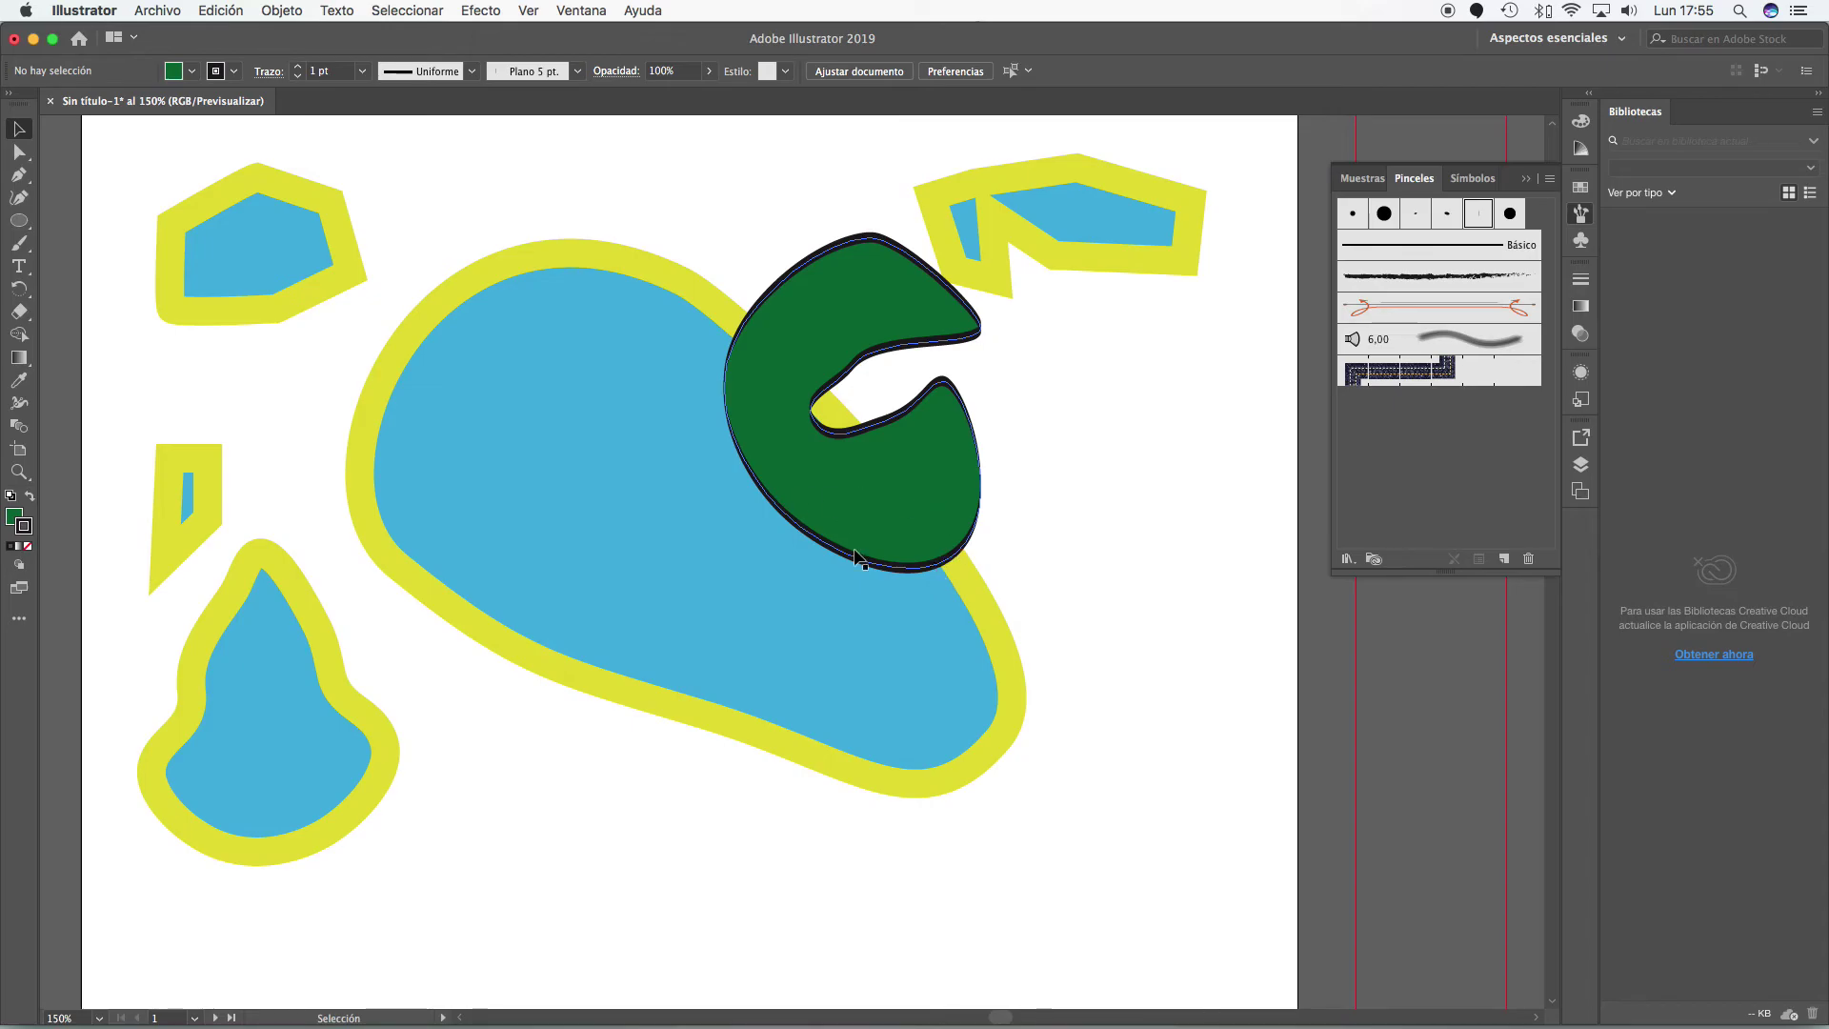
- With the green crescent's style picked up, draw a five-pointed star about 47 by 46 mm near the artboard's lower-right edge
{"action": "left_click", "coordinate": [872, 460]}
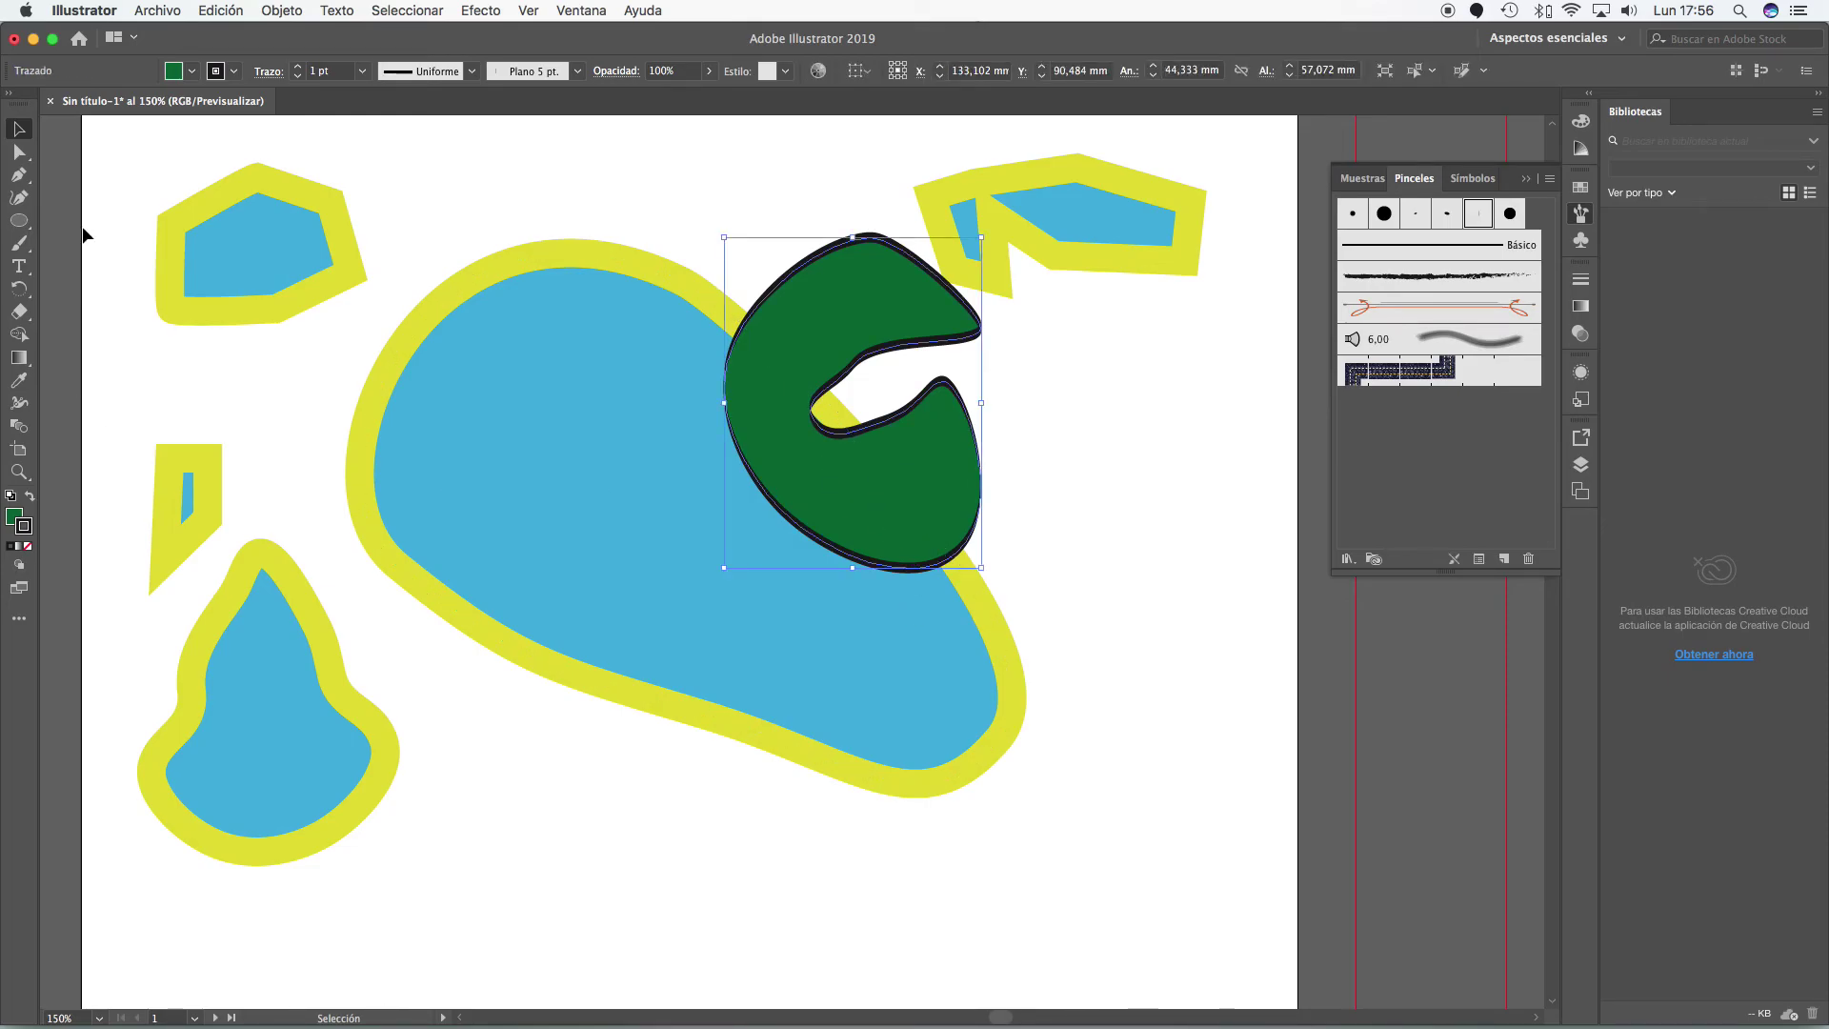
{"action": "left_click", "coordinate": [28, 222]}
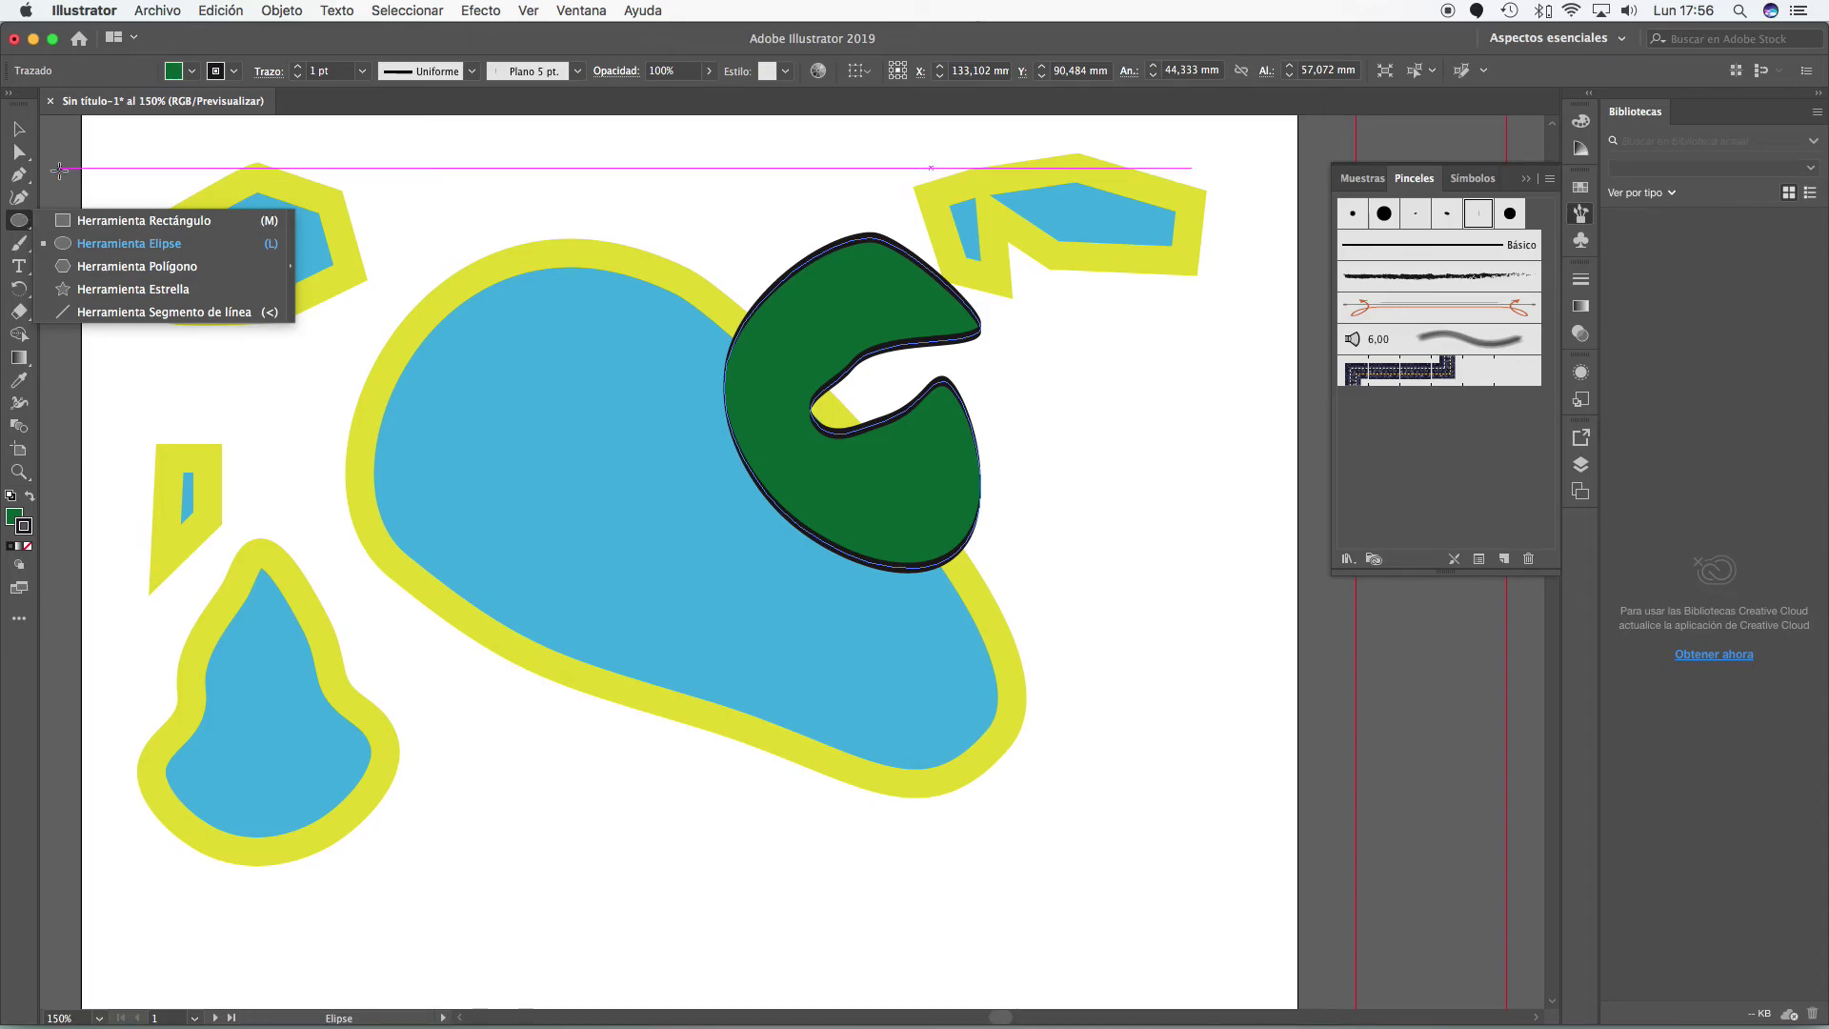
{"action": "left_click", "coordinate": [19, 127]}
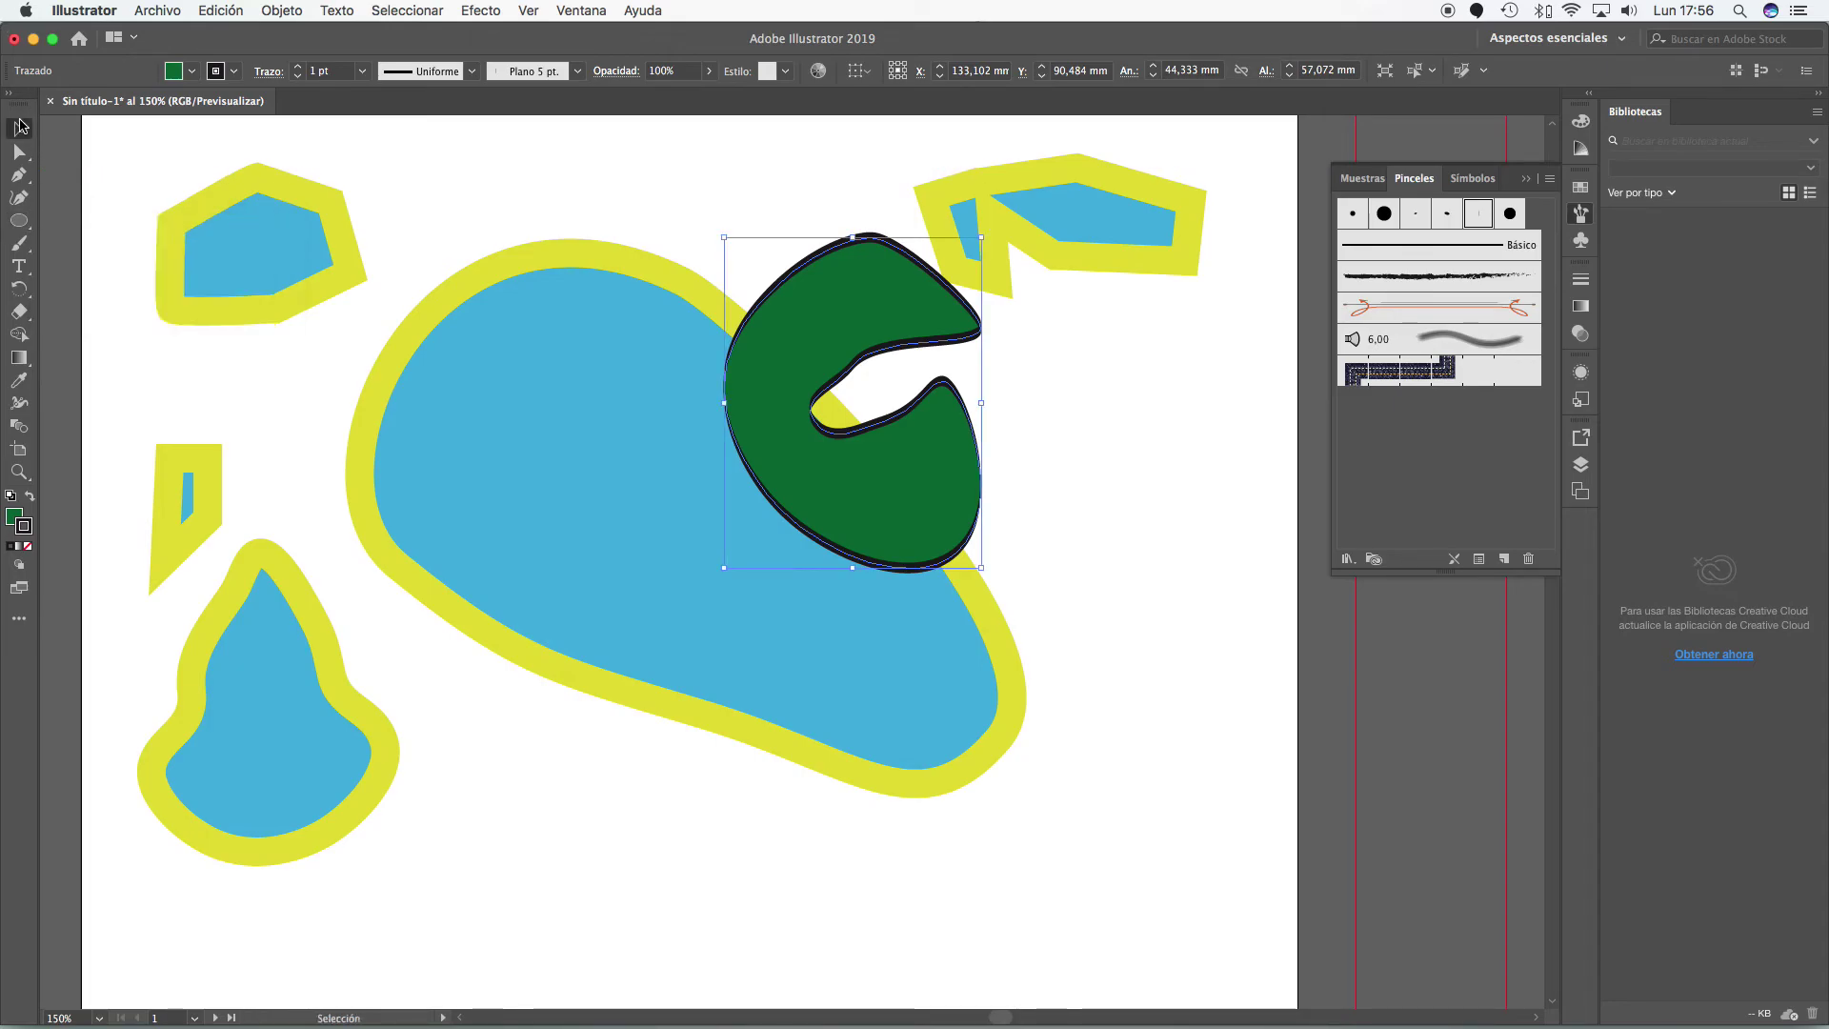
{"action": "left_click", "coordinate": [28, 219]}
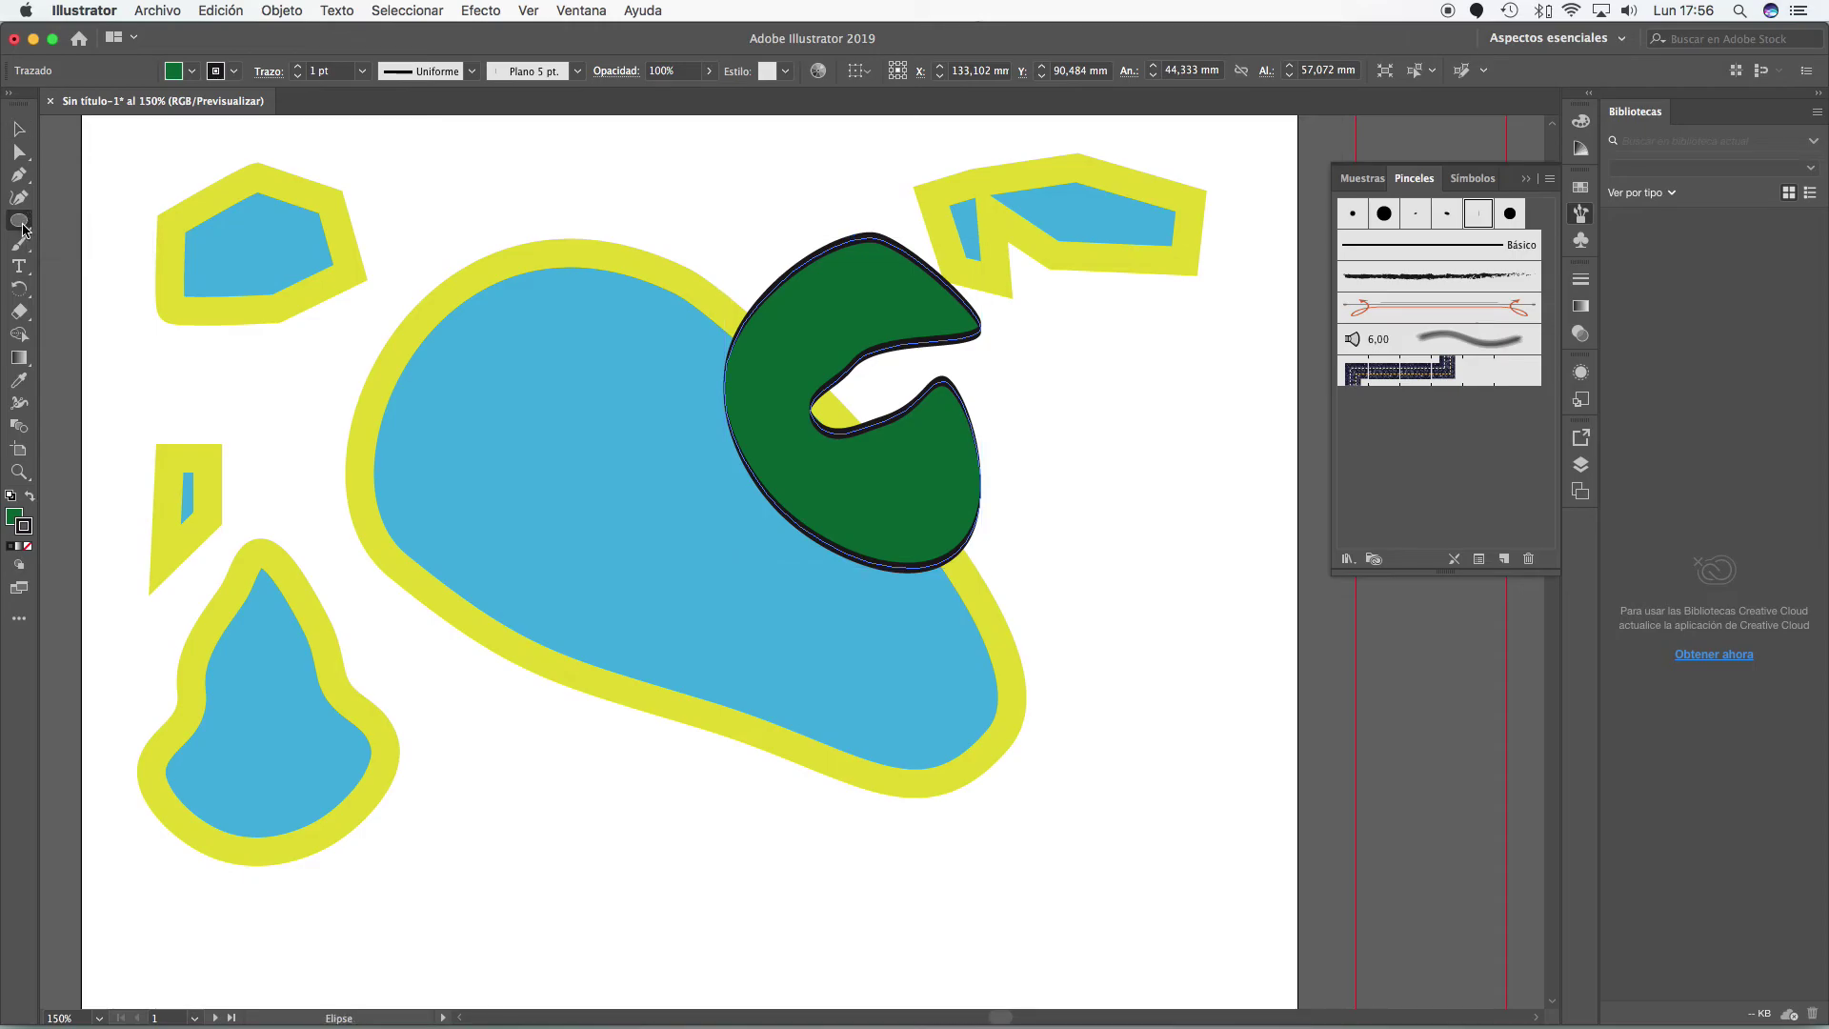
{"action": "left_click", "coordinate": [23, 229]}
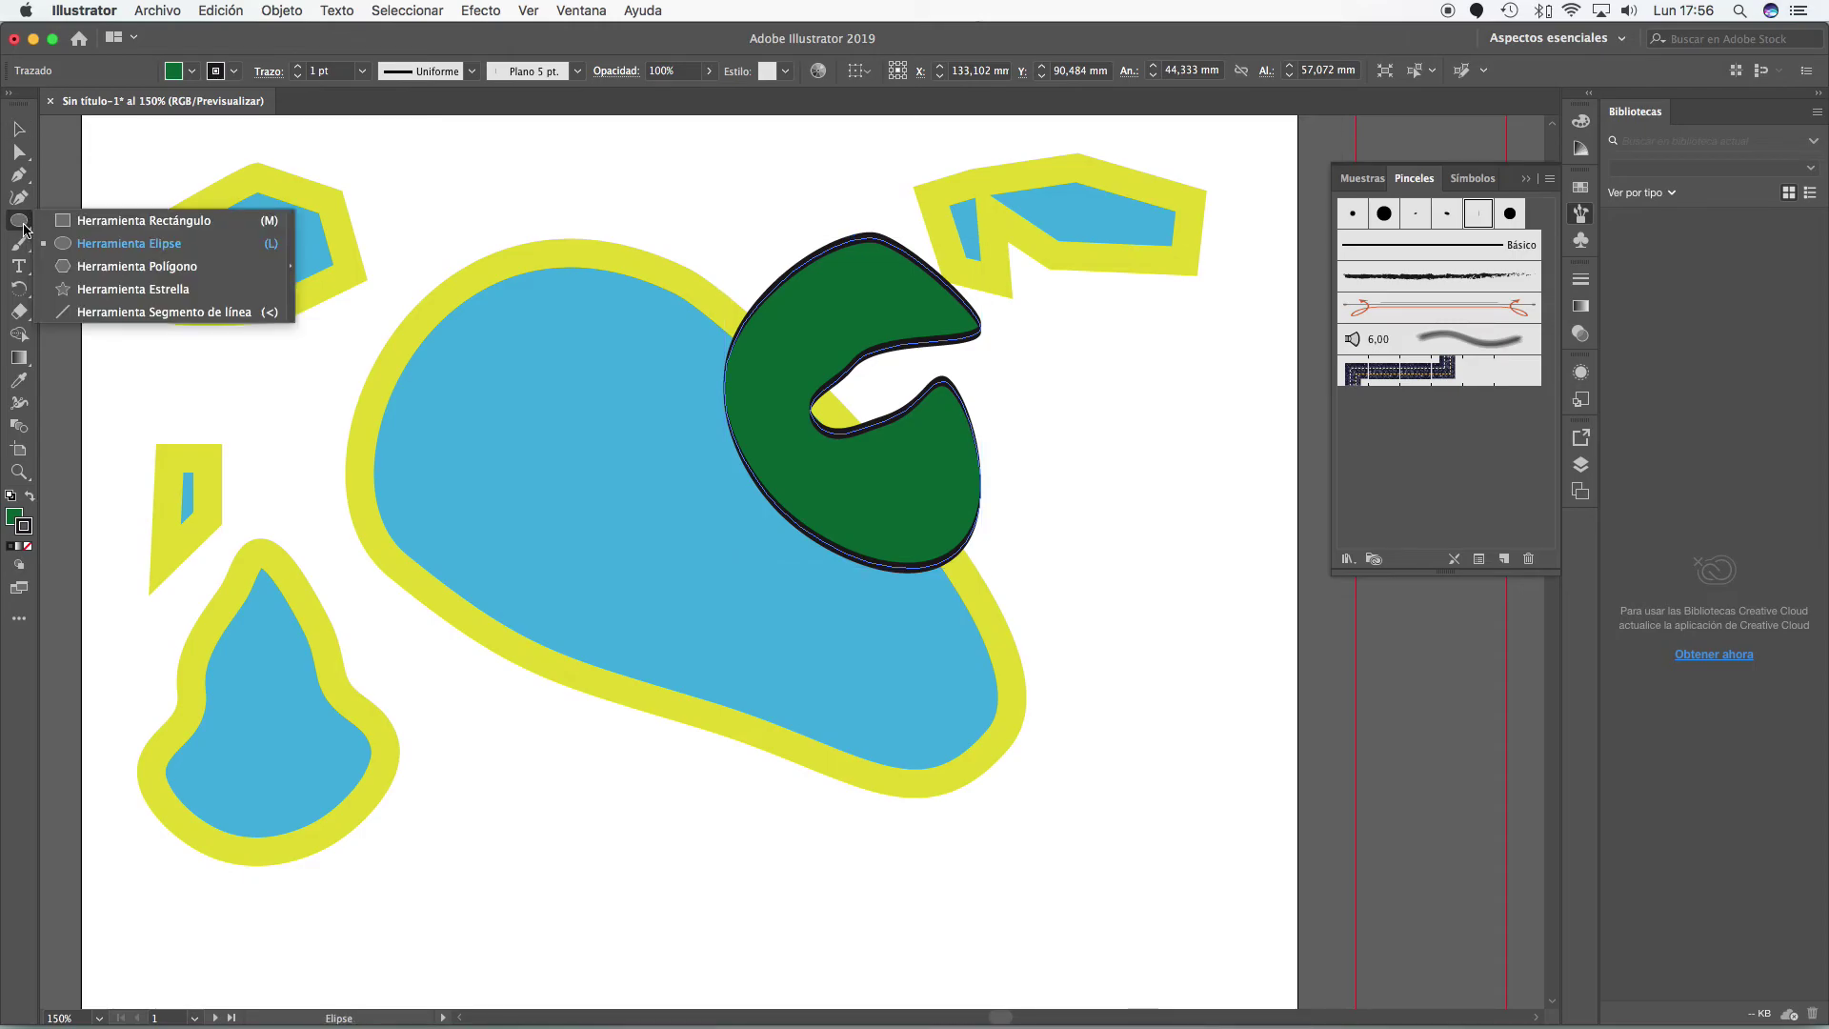
{"action": "left_click", "coordinate": [113, 301]}
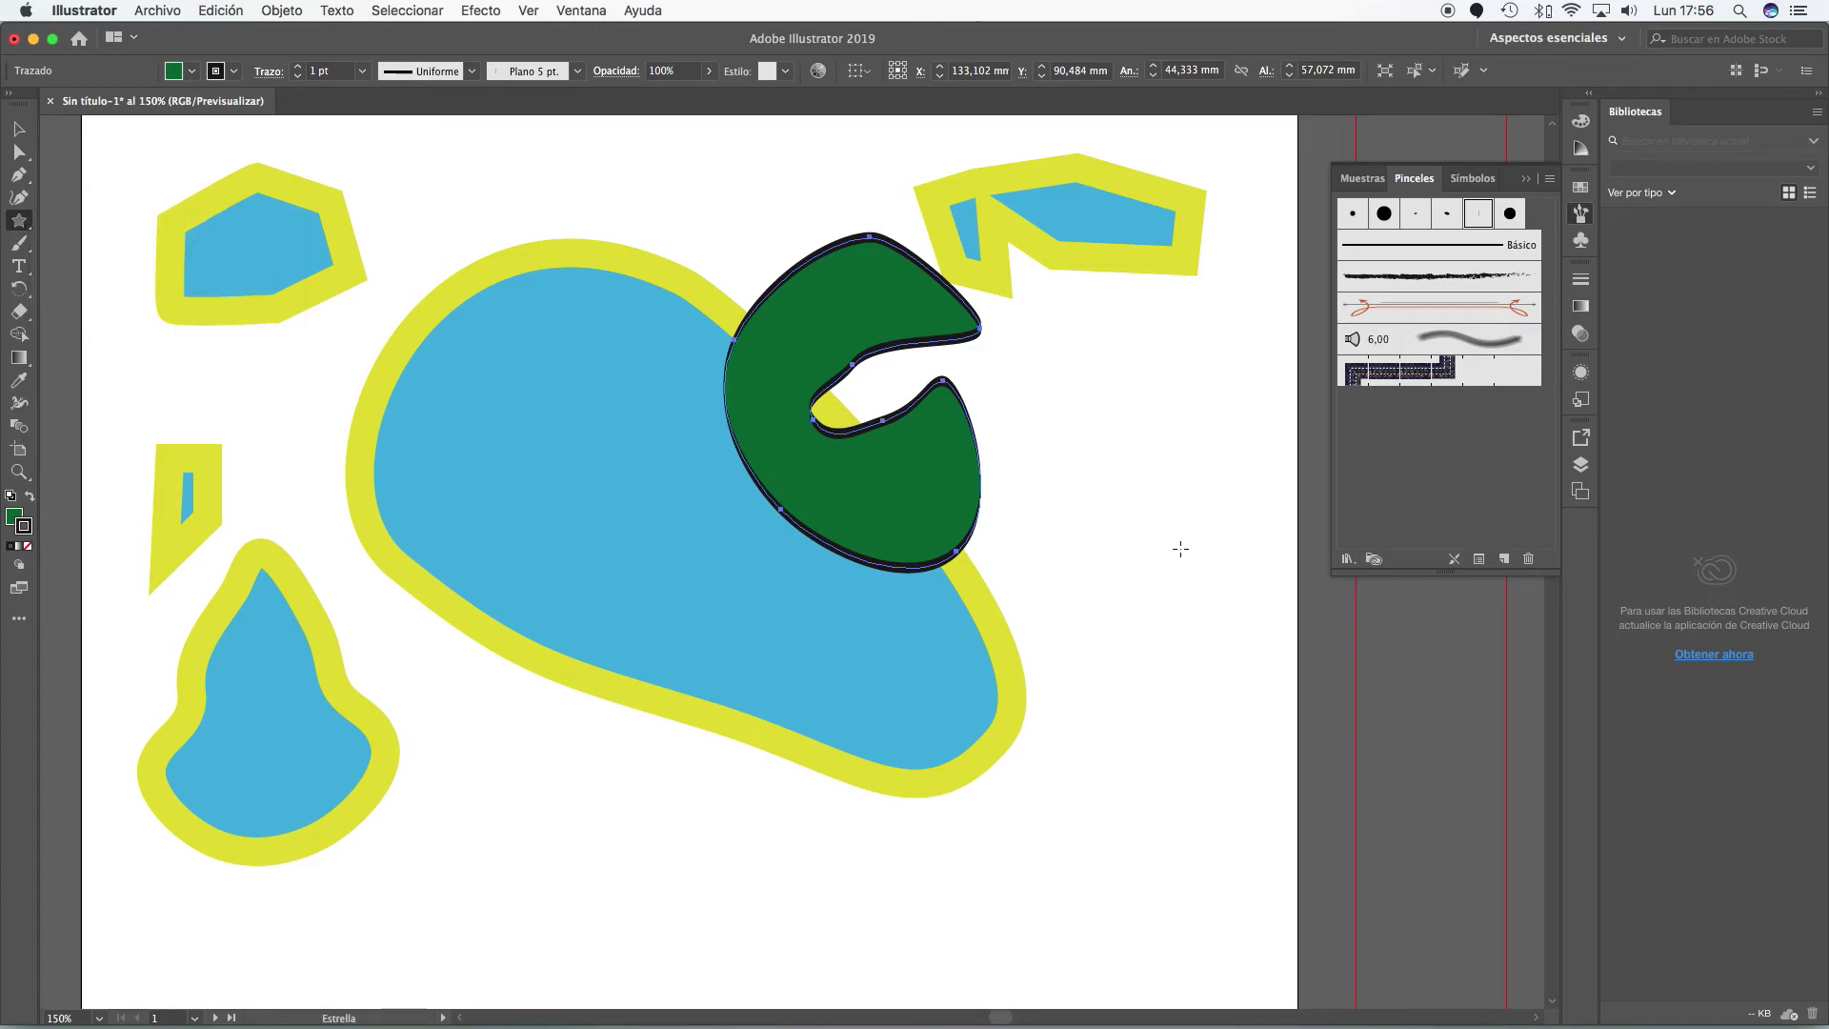
{"action": "left_click_drag", "start_coordinate": [1217, 665], "coordinate": [1137, 553]}
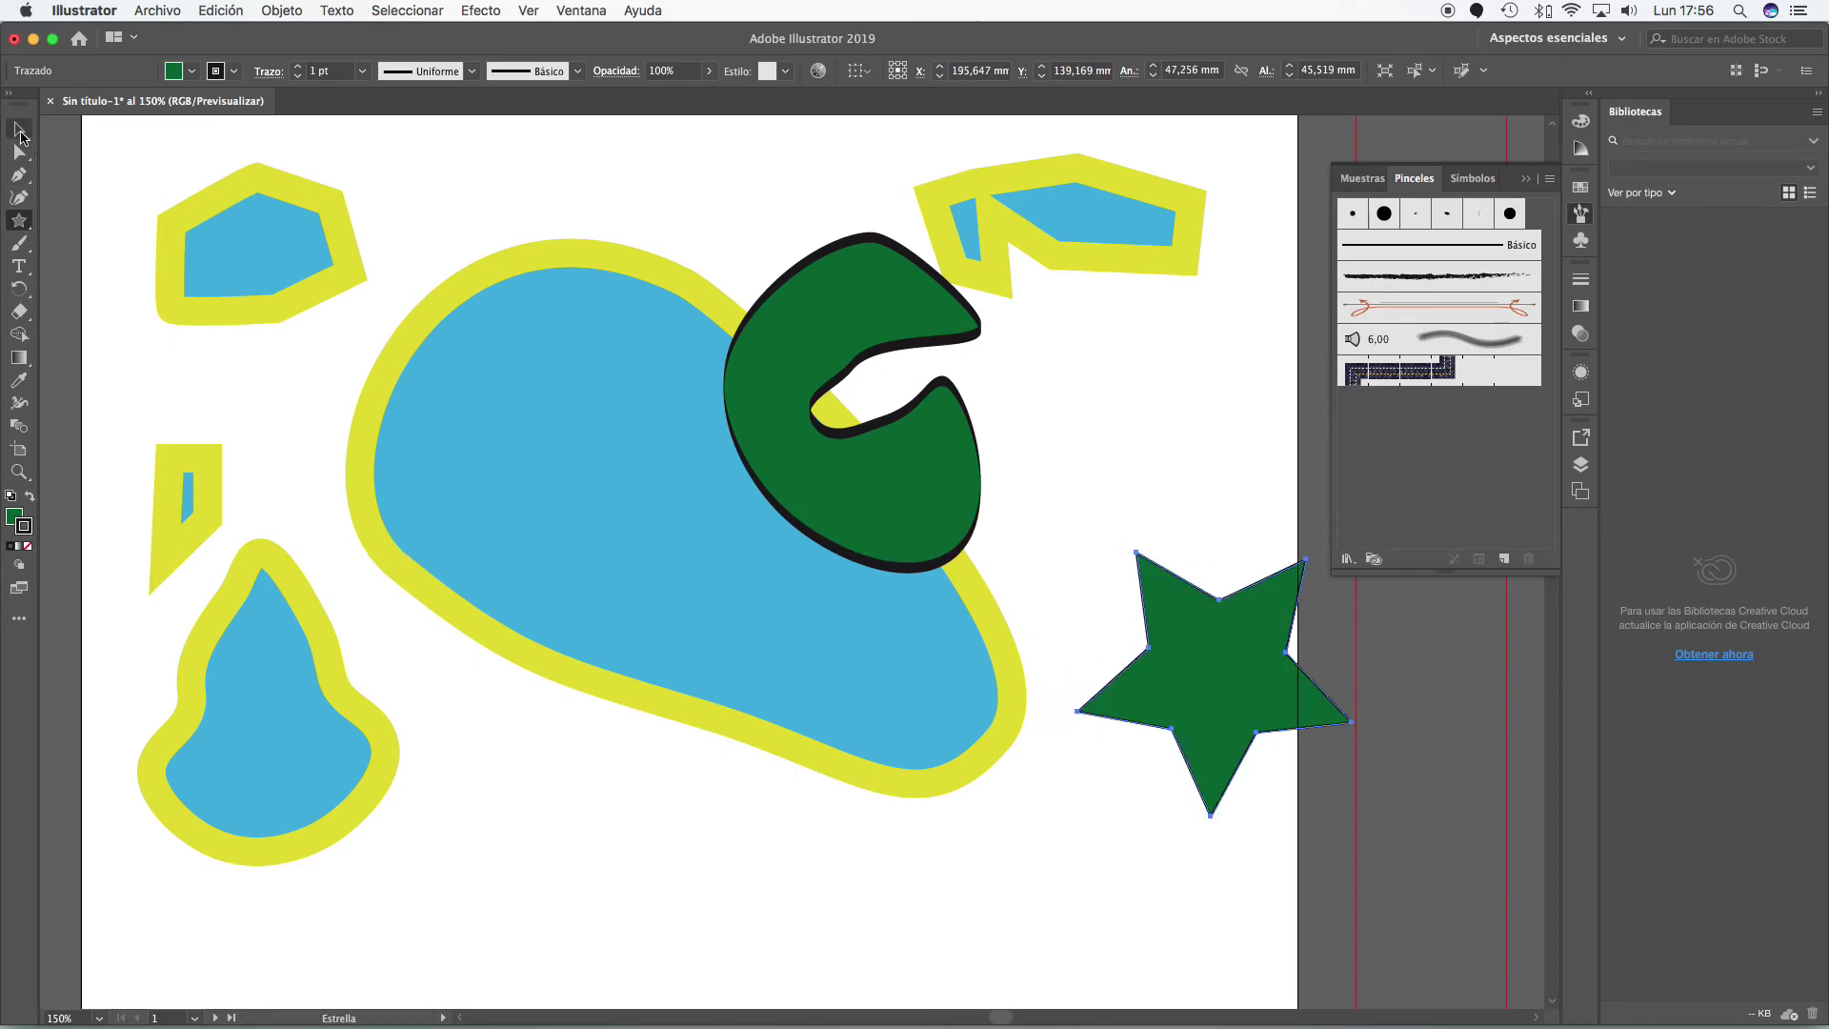
- Move the green star left so that it lies fully on the artboard beside the large blue shape
{"action": "left_click", "coordinate": [20, 159]}
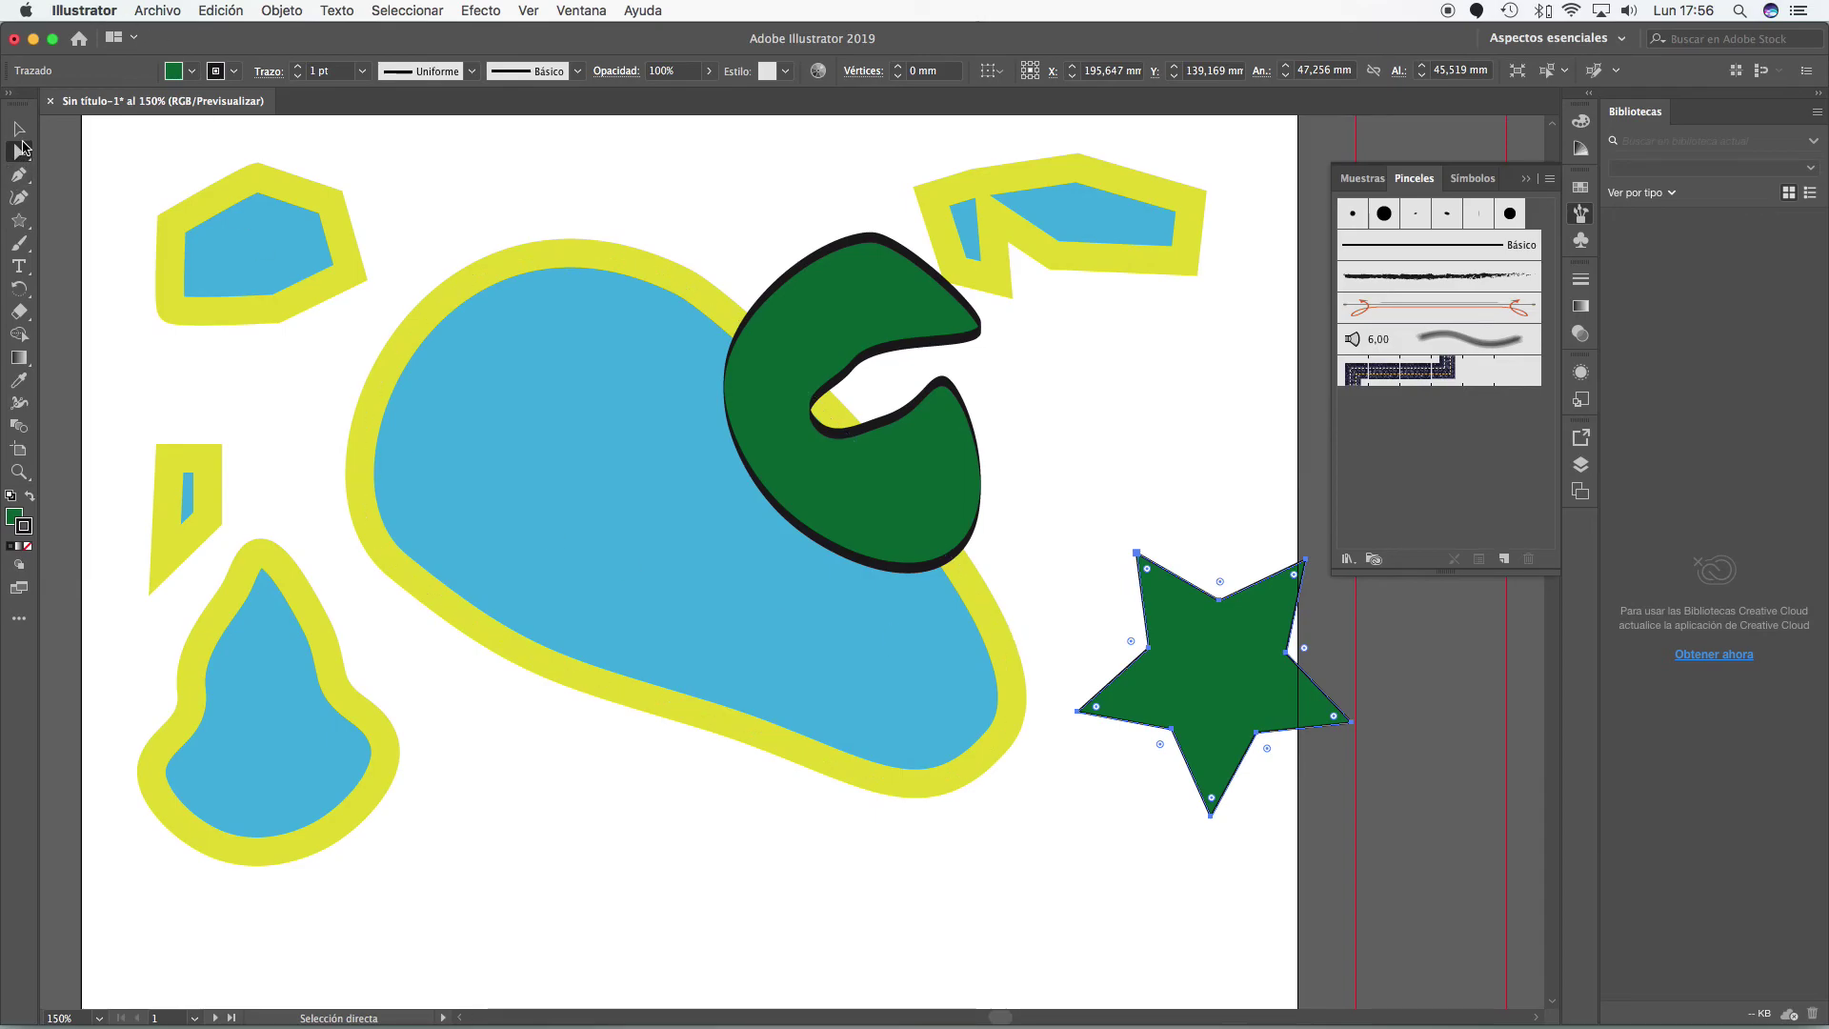
{"action": "left_click", "coordinate": [19, 128]}
{"action": "left_click_drag", "start_coordinate": [1235, 749], "coordinate": [1022, 731]}
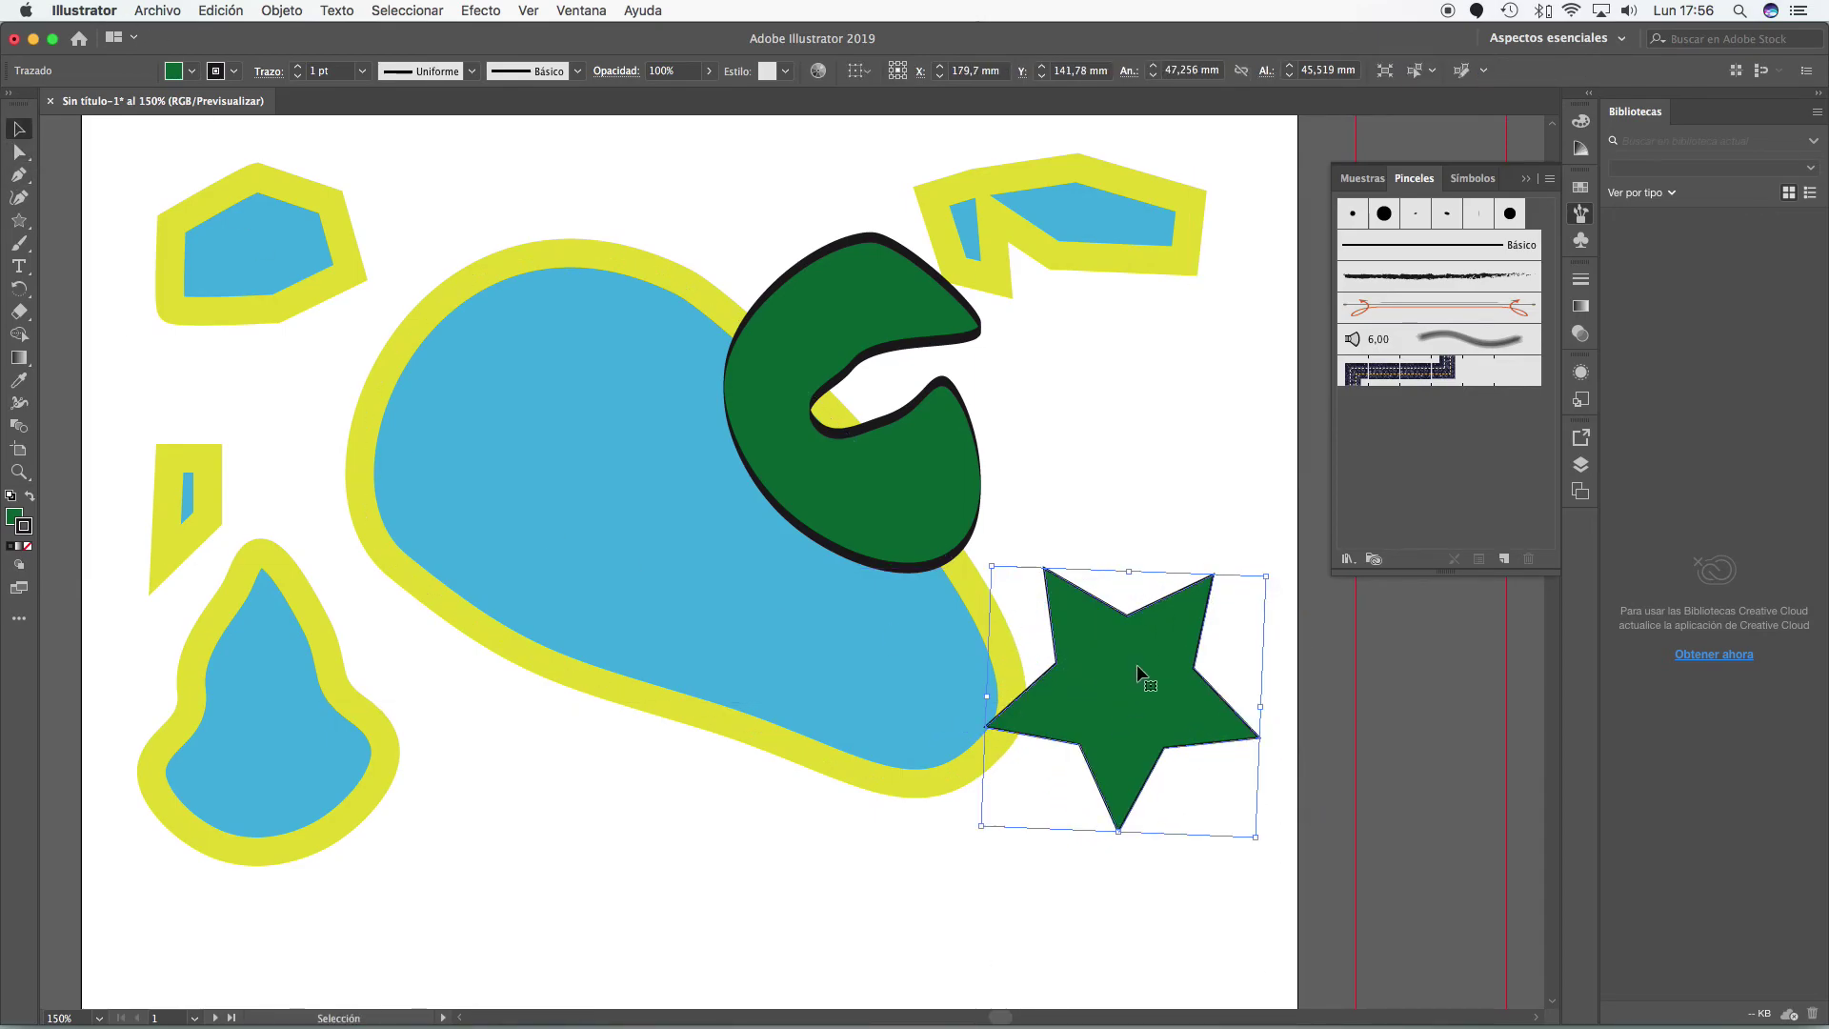
- Round all the star's inner and outer corners together to a radius of about 3.4 mm
{"action": "left_click", "coordinate": [17, 158]}
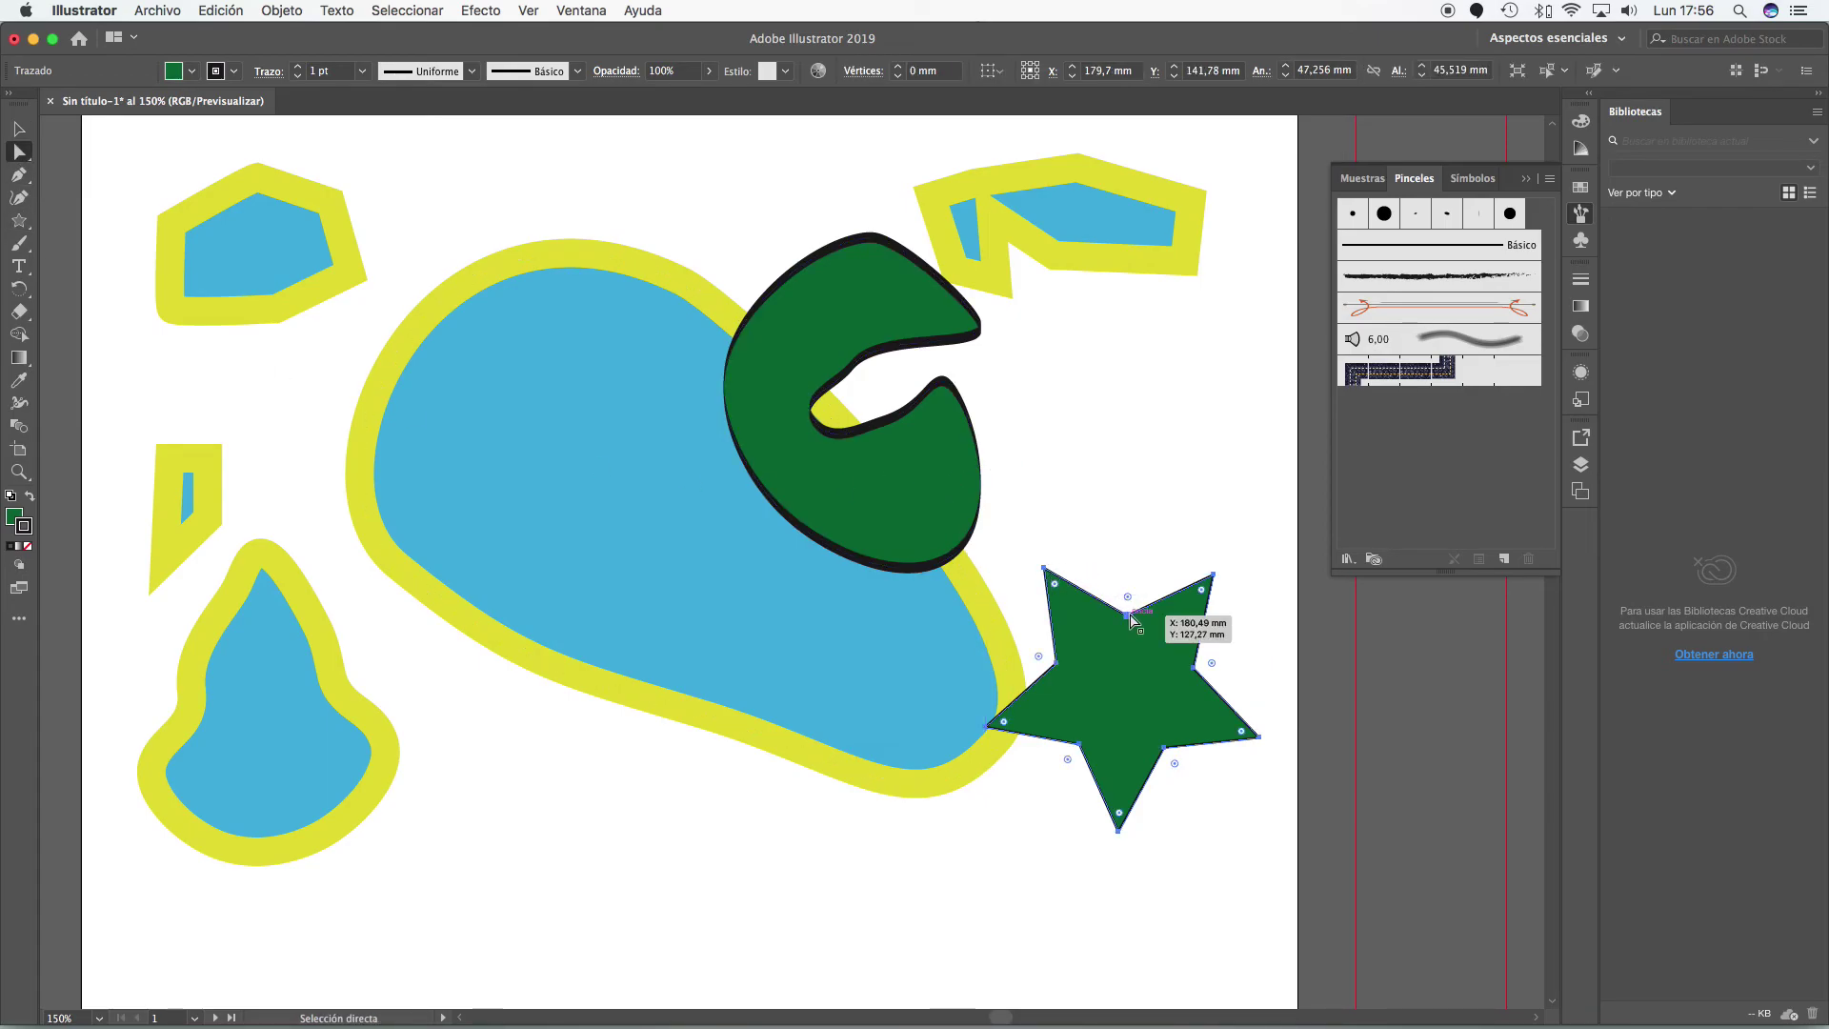
{"action": "left_click", "coordinate": [1213, 575]}
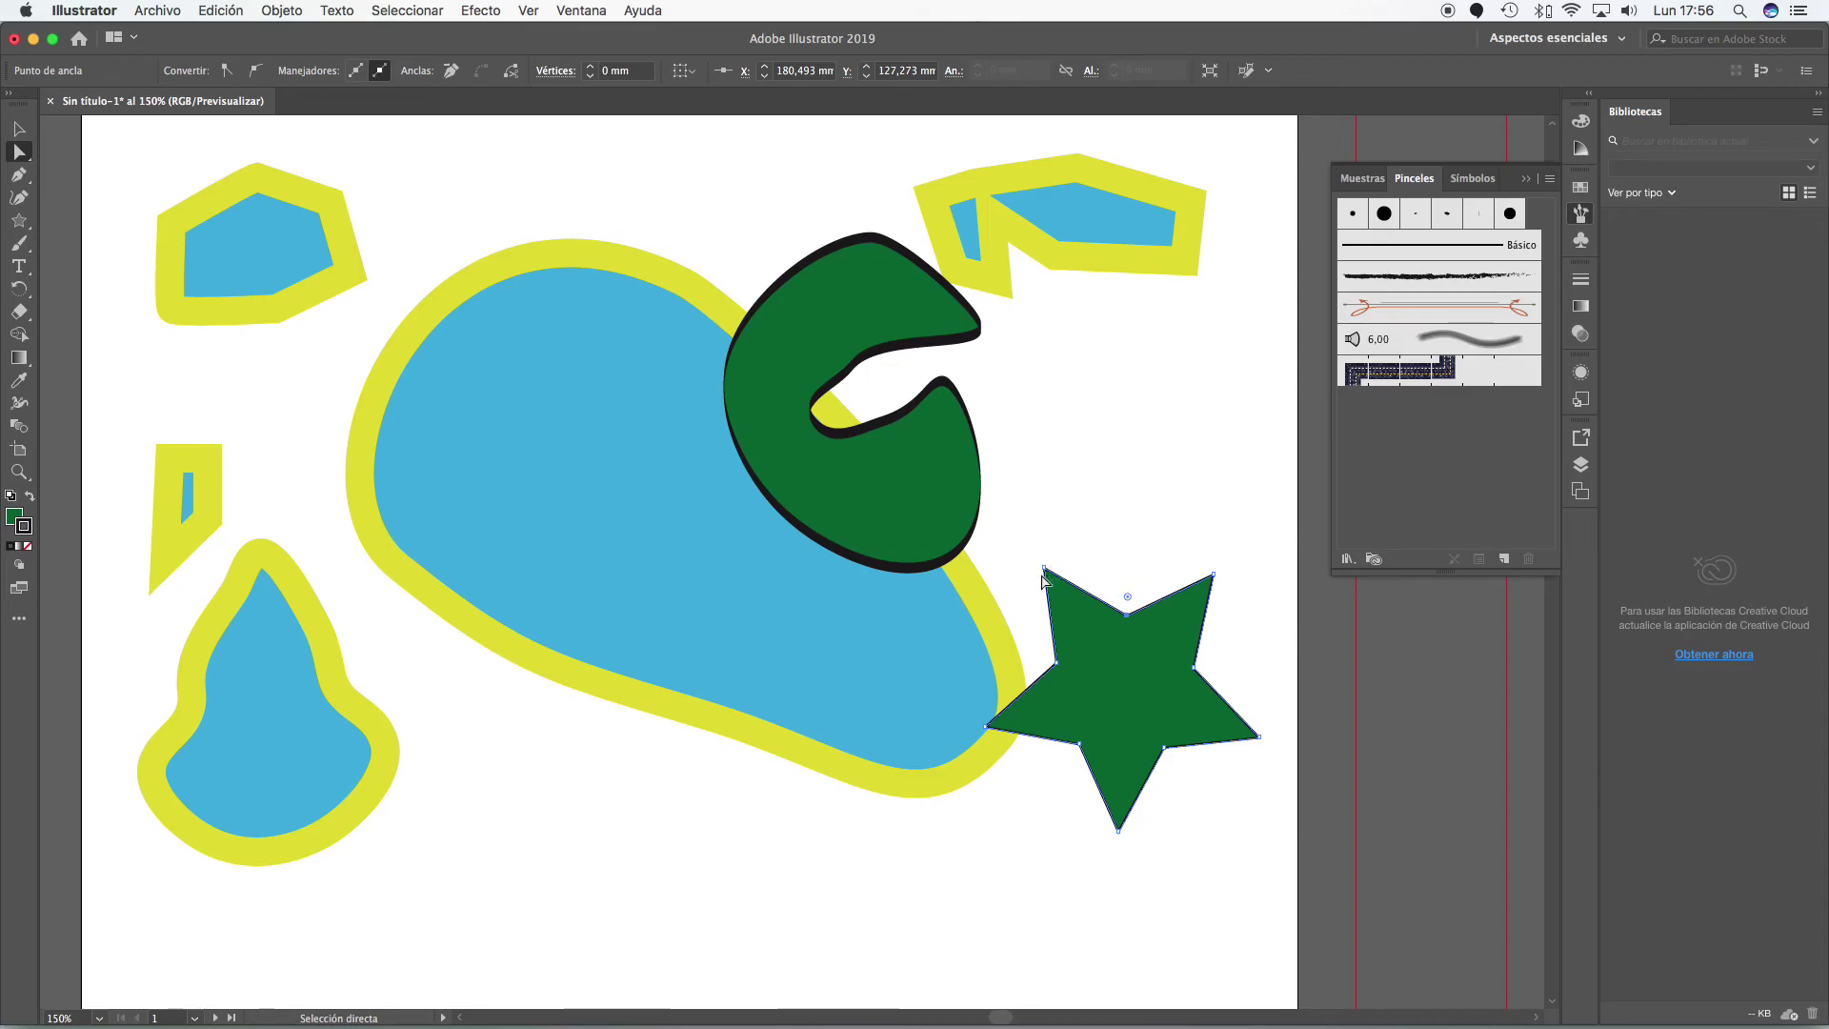
{"action": "left_click", "coordinate": [1045, 568]}
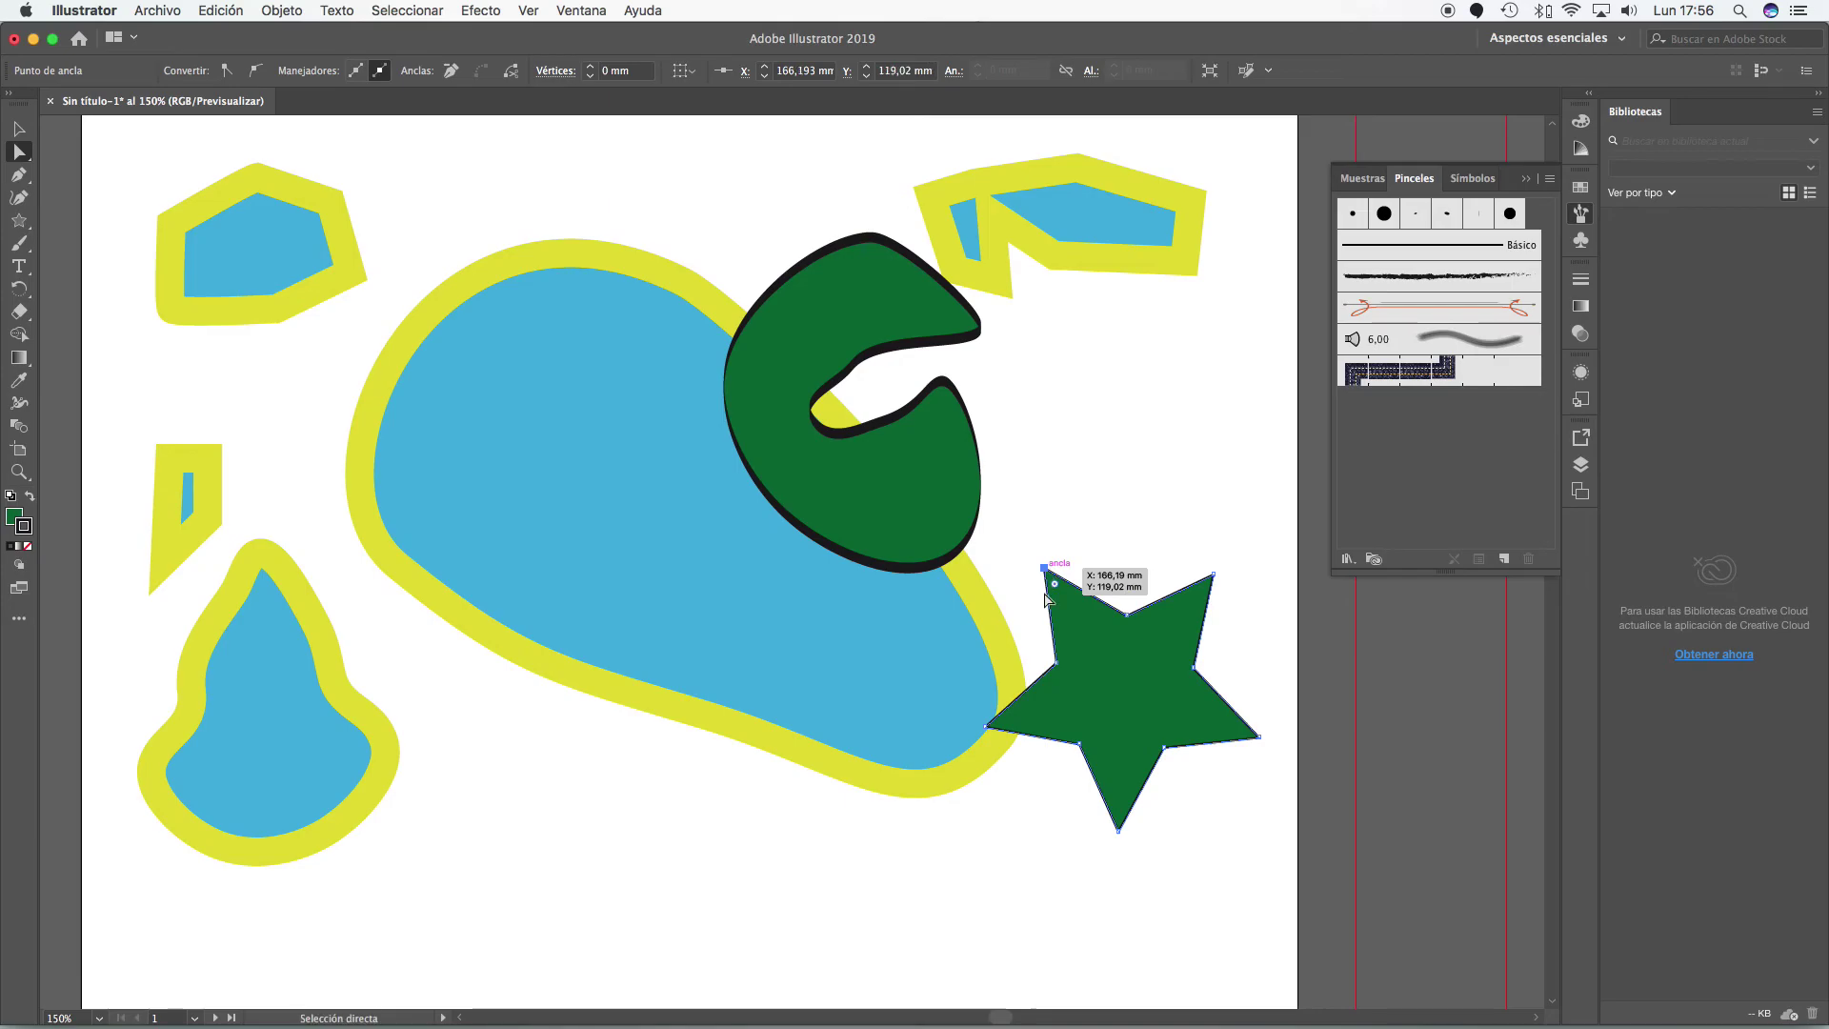
{"action": "left_click", "coordinate": [1056, 661]}
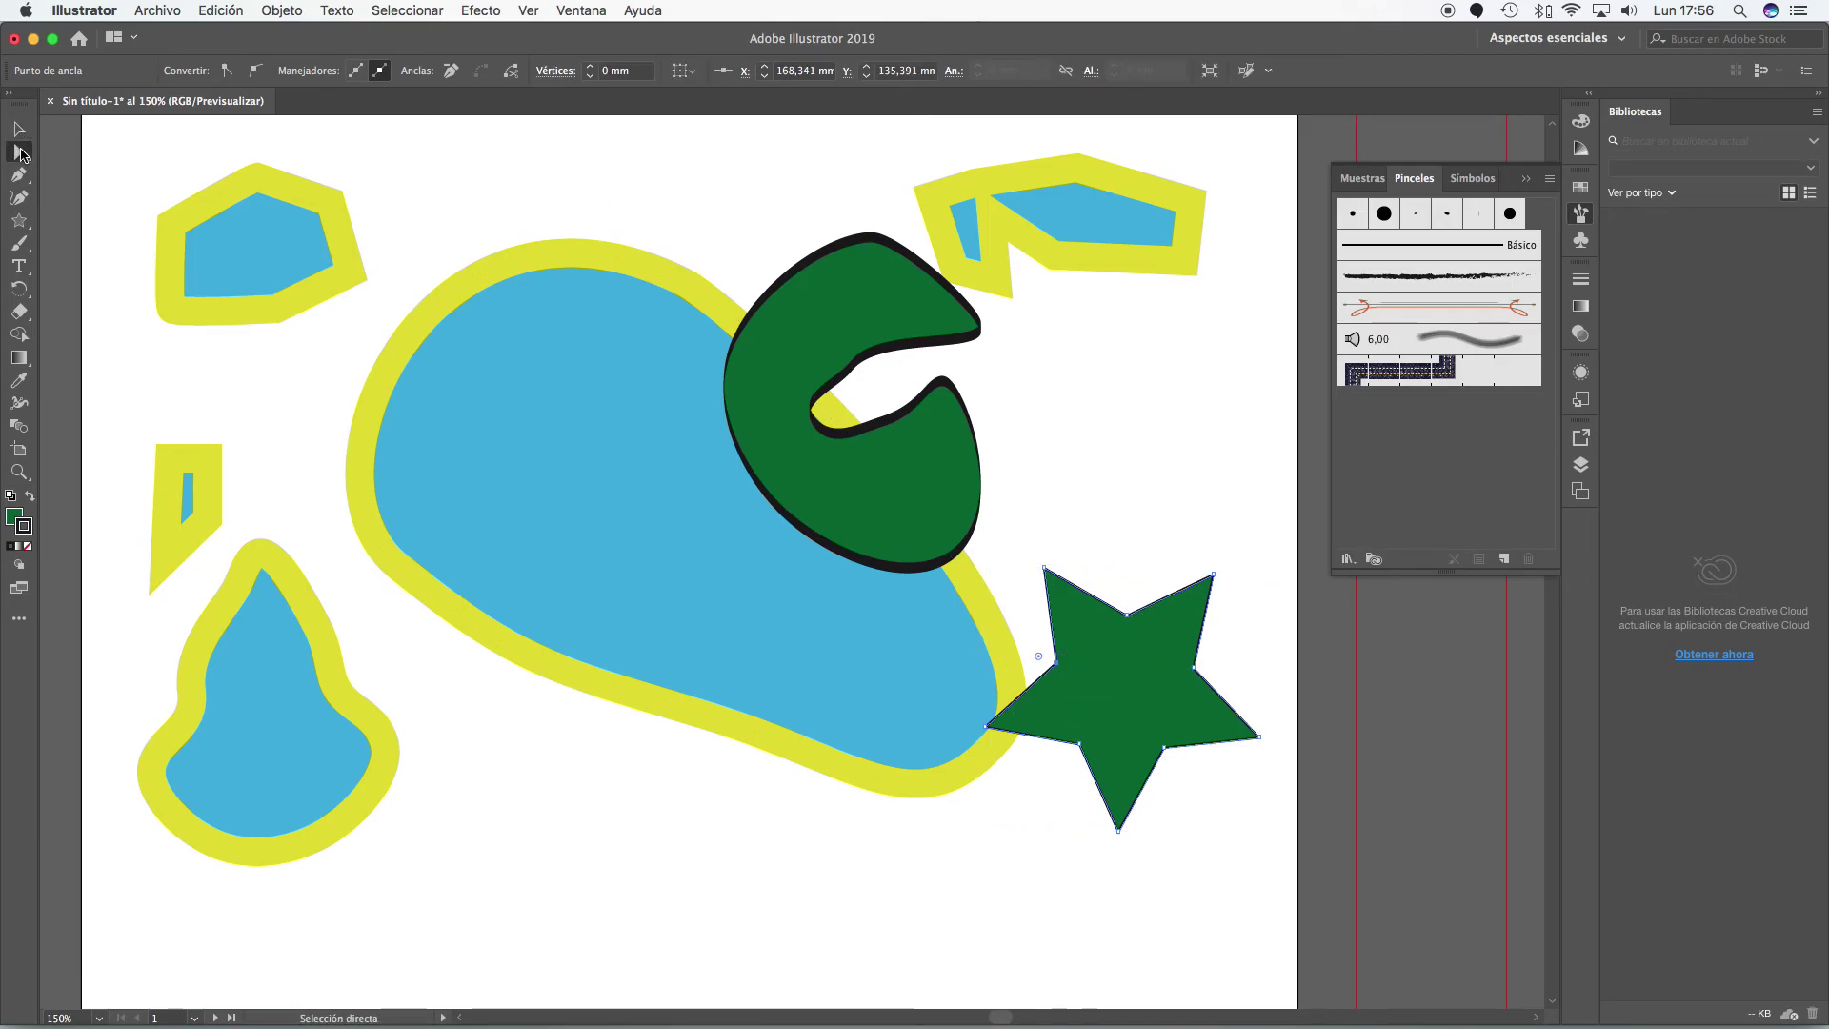
{"action": "left_click", "coordinate": [1159, 716]}
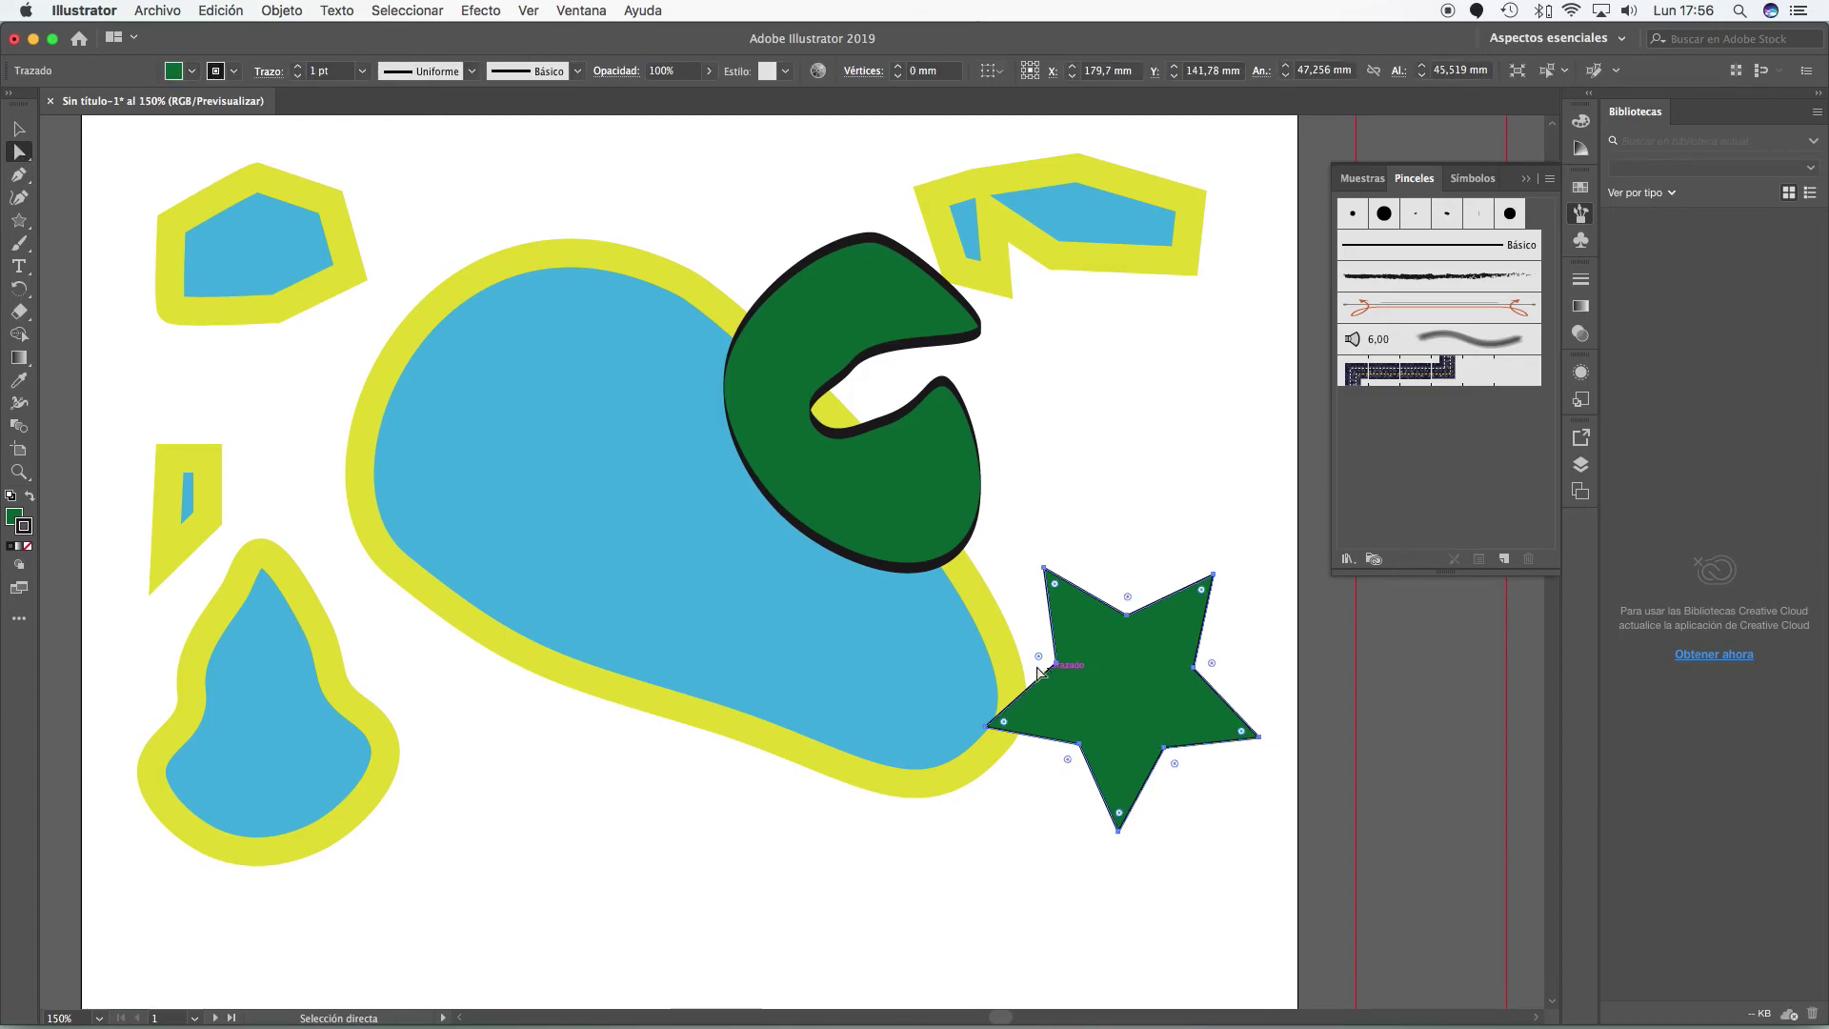
{"action": "mouse_move", "coordinate": [1040, 657]}
{"action": "left_mouse_down"}
{"action": "mouse_move", "coordinate": [1013, 654]}
{"action": "mouse_move", "coordinate": [1105, 670]}
{"action": "mouse_move", "coordinate": [1036, 662]}
{"action": "left_mouse_up"}
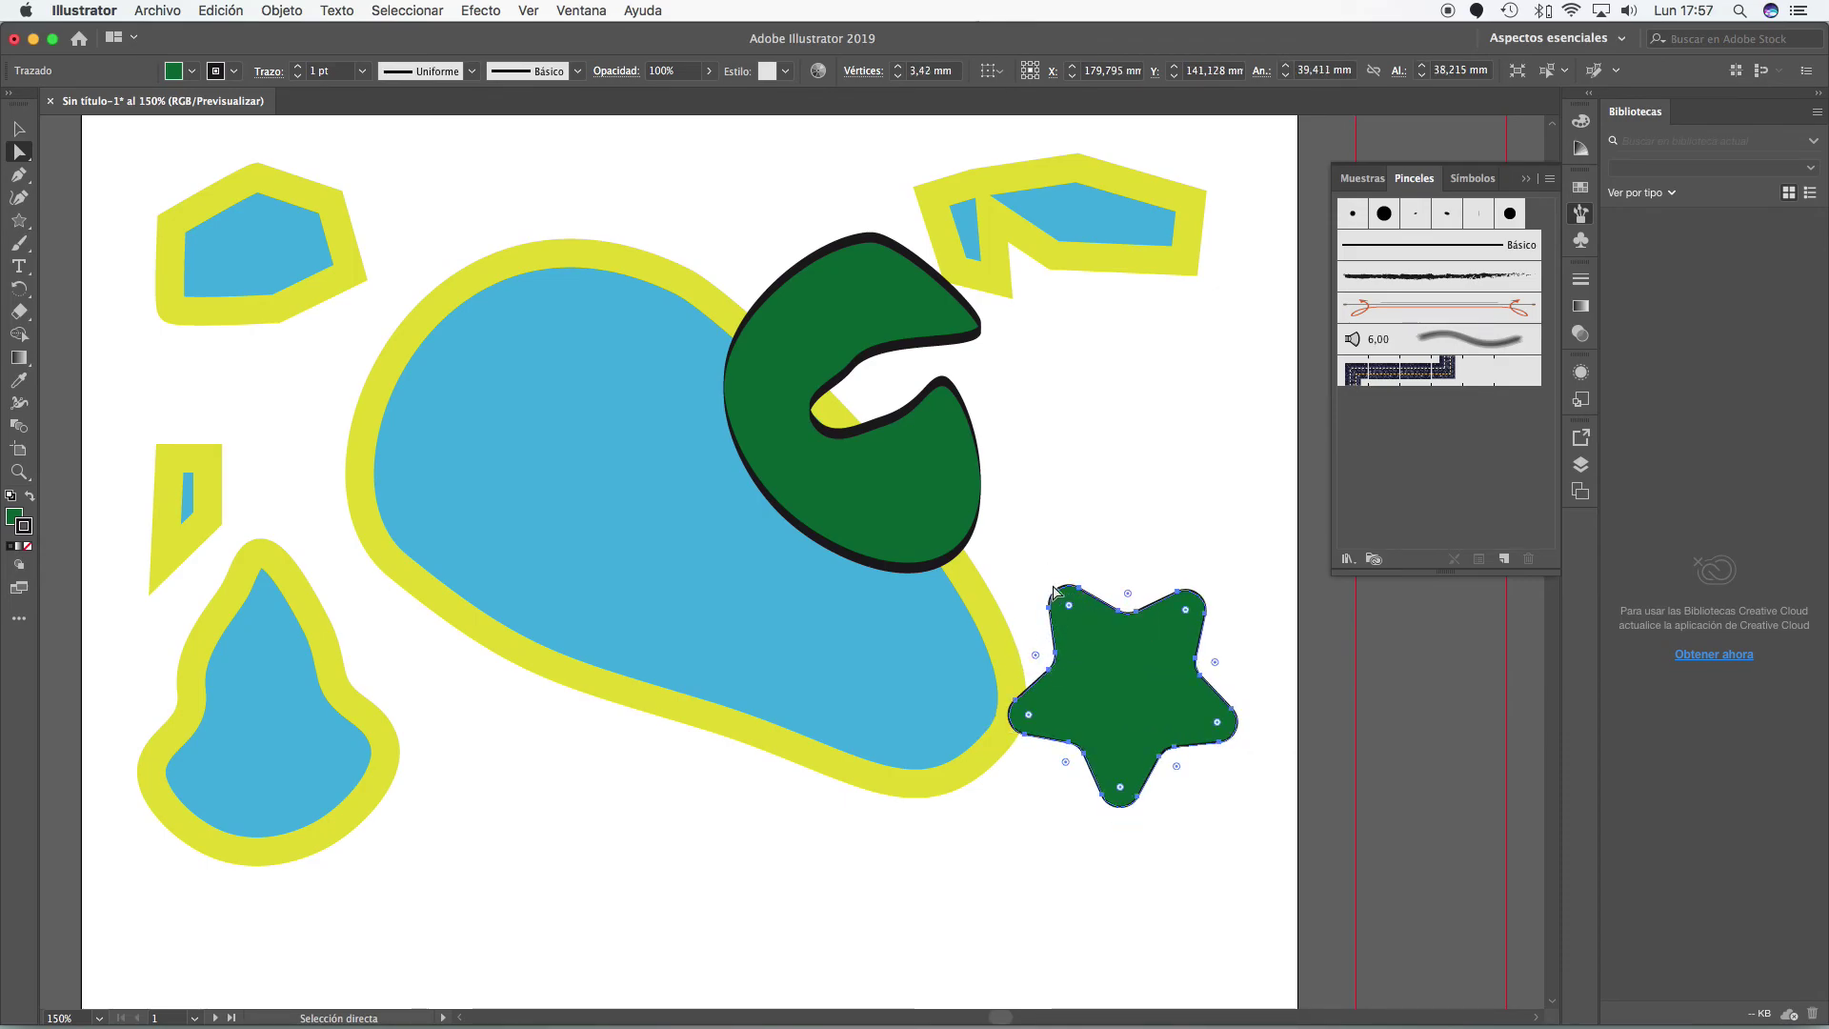
{"action": "left_click_drag", "start_coordinate": [1131, 598], "coordinate": [1134, 601]}
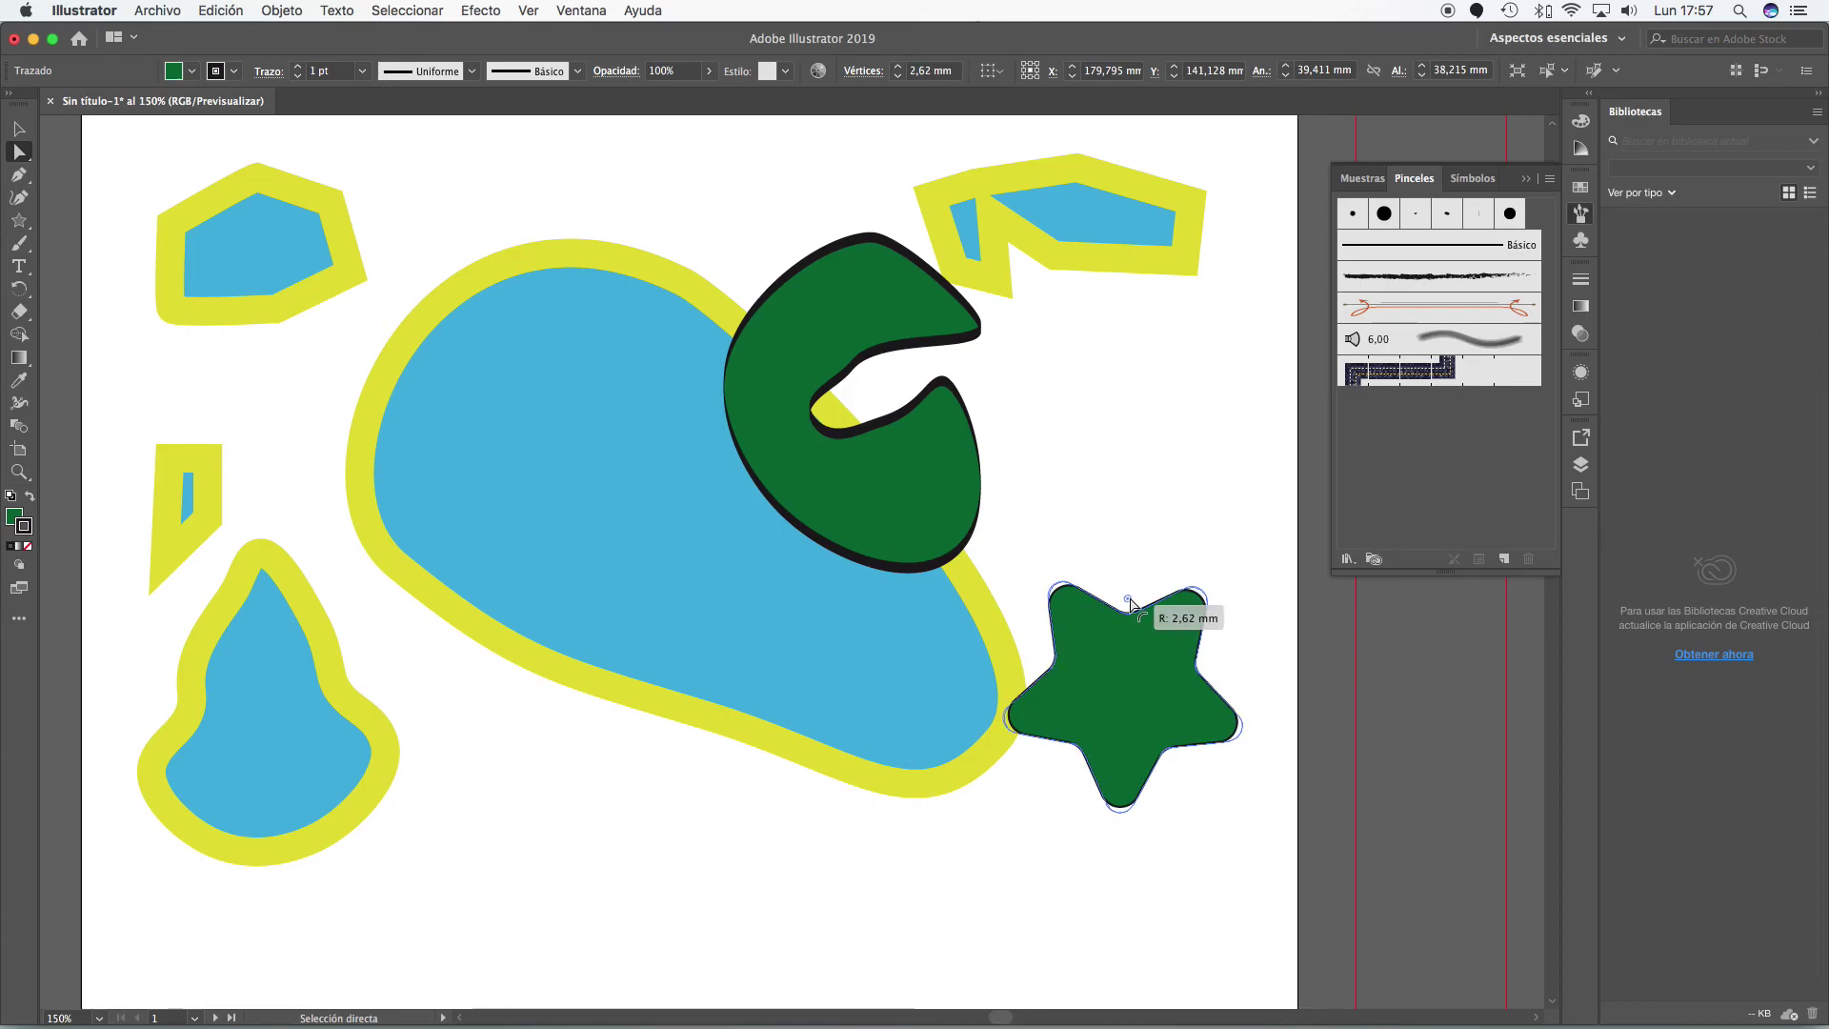
- Pick up the blue drop shape's style and draw a rectangle about 55 by 34 mm below the large blue shape
{"action": "left_click", "coordinate": [867, 487]}
{"action": "scroll", "coordinate": [791, 543], "scroll_direction": "right", "scroll_amount": 2}
{"action": "left_click", "coordinate": [725, 576]}
{"action": "left_click", "coordinate": [250, 716]}
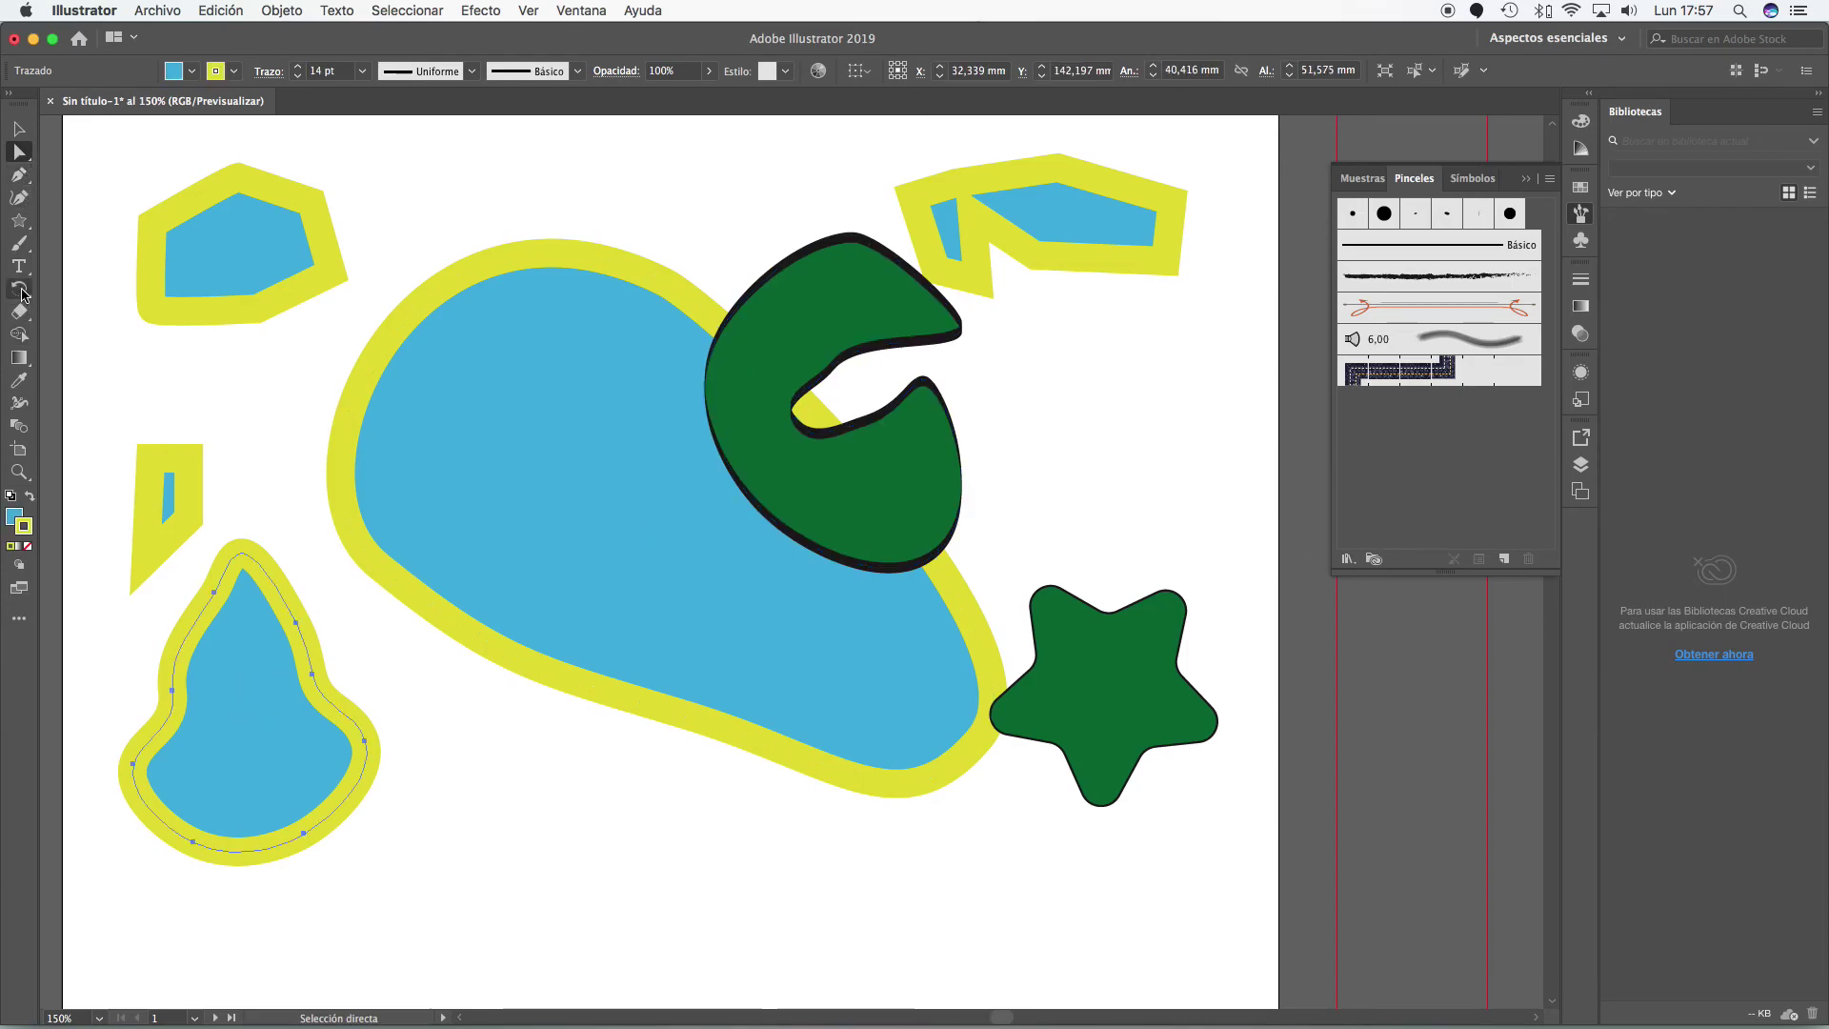
{"action": "left_click_drag", "start_coordinate": [20, 220], "coordinate": [86, 220]}
{"action": "mouse_move", "coordinate": [496, 785]}
{"action": "left_mouse_down"}
{"action": "mouse_move", "coordinate": [837, 950]}
{"action": "mouse_move", "coordinate": [815, 981]}
{"action": "left_mouse_up"}
- Round the rectangle's four corners to the maximum radius of about 17 mm, forming a pill shape
{"action": "key", "text": "a"}
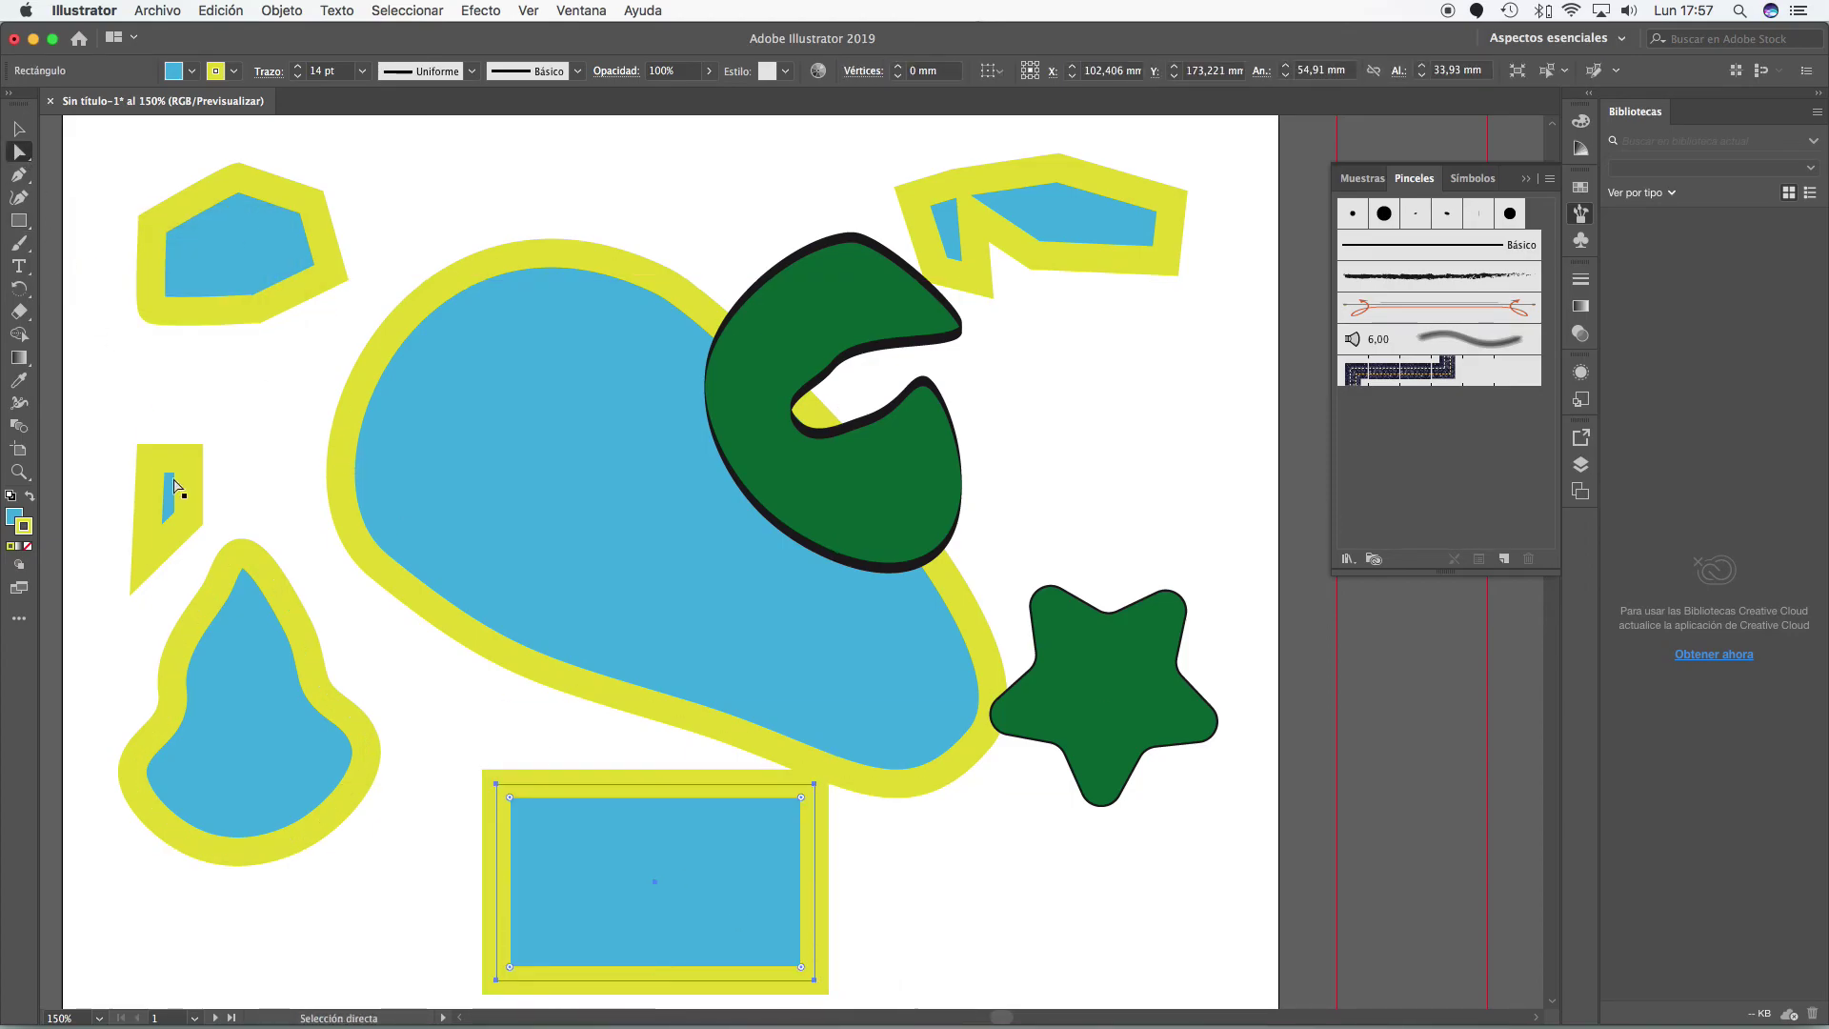
{"action": "left_click_drag", "start_coordinate": [510, 798], "coordinate": [566, 861]}
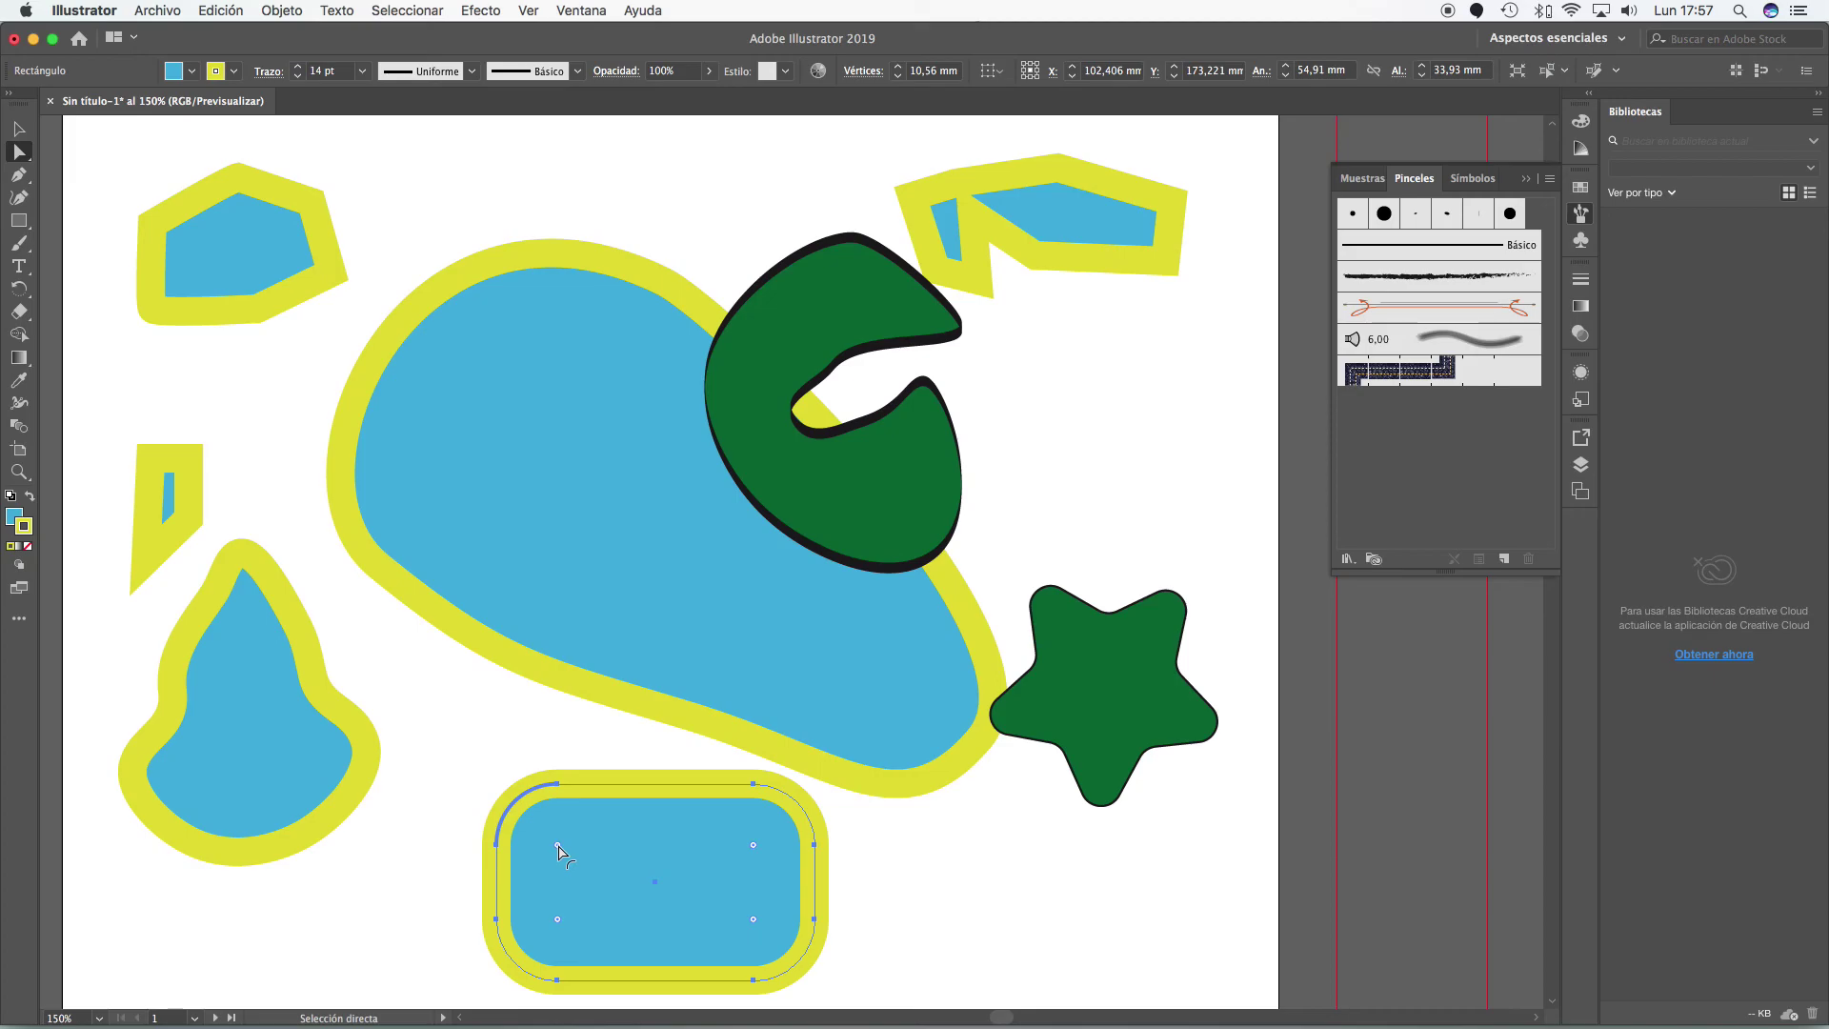
{"action": "left_click_drag", "start_coordinate": [558, 851], "coordinate": [751, 971]}
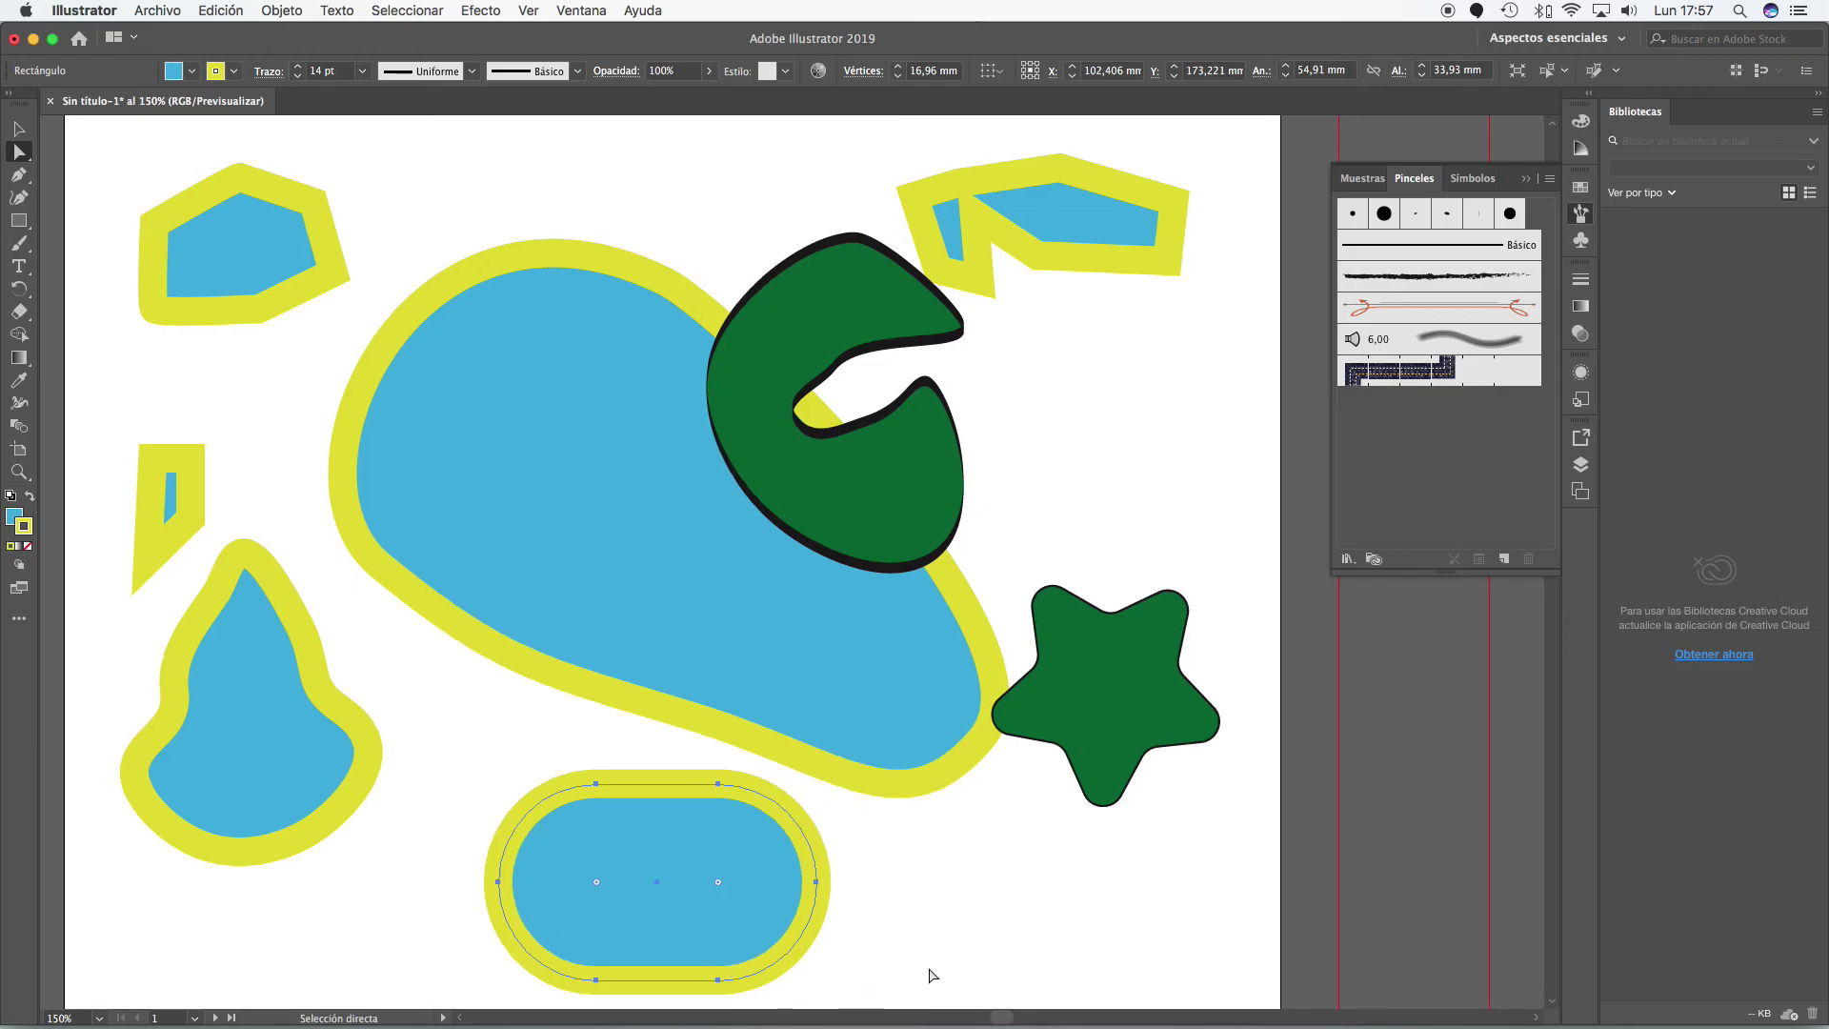
- Draw a square about 56.4 mm wide with blue fill and yellow stroke in the empty area below the pill shape
{"action": "scroll", "coordinate": [1053, 718], "scroll_direction": "down", "scroll_amount": 3}
{"action": "scroll", "coordinate": [1049, 718], "scroll_direction": "down", "scroll_amount": 7}
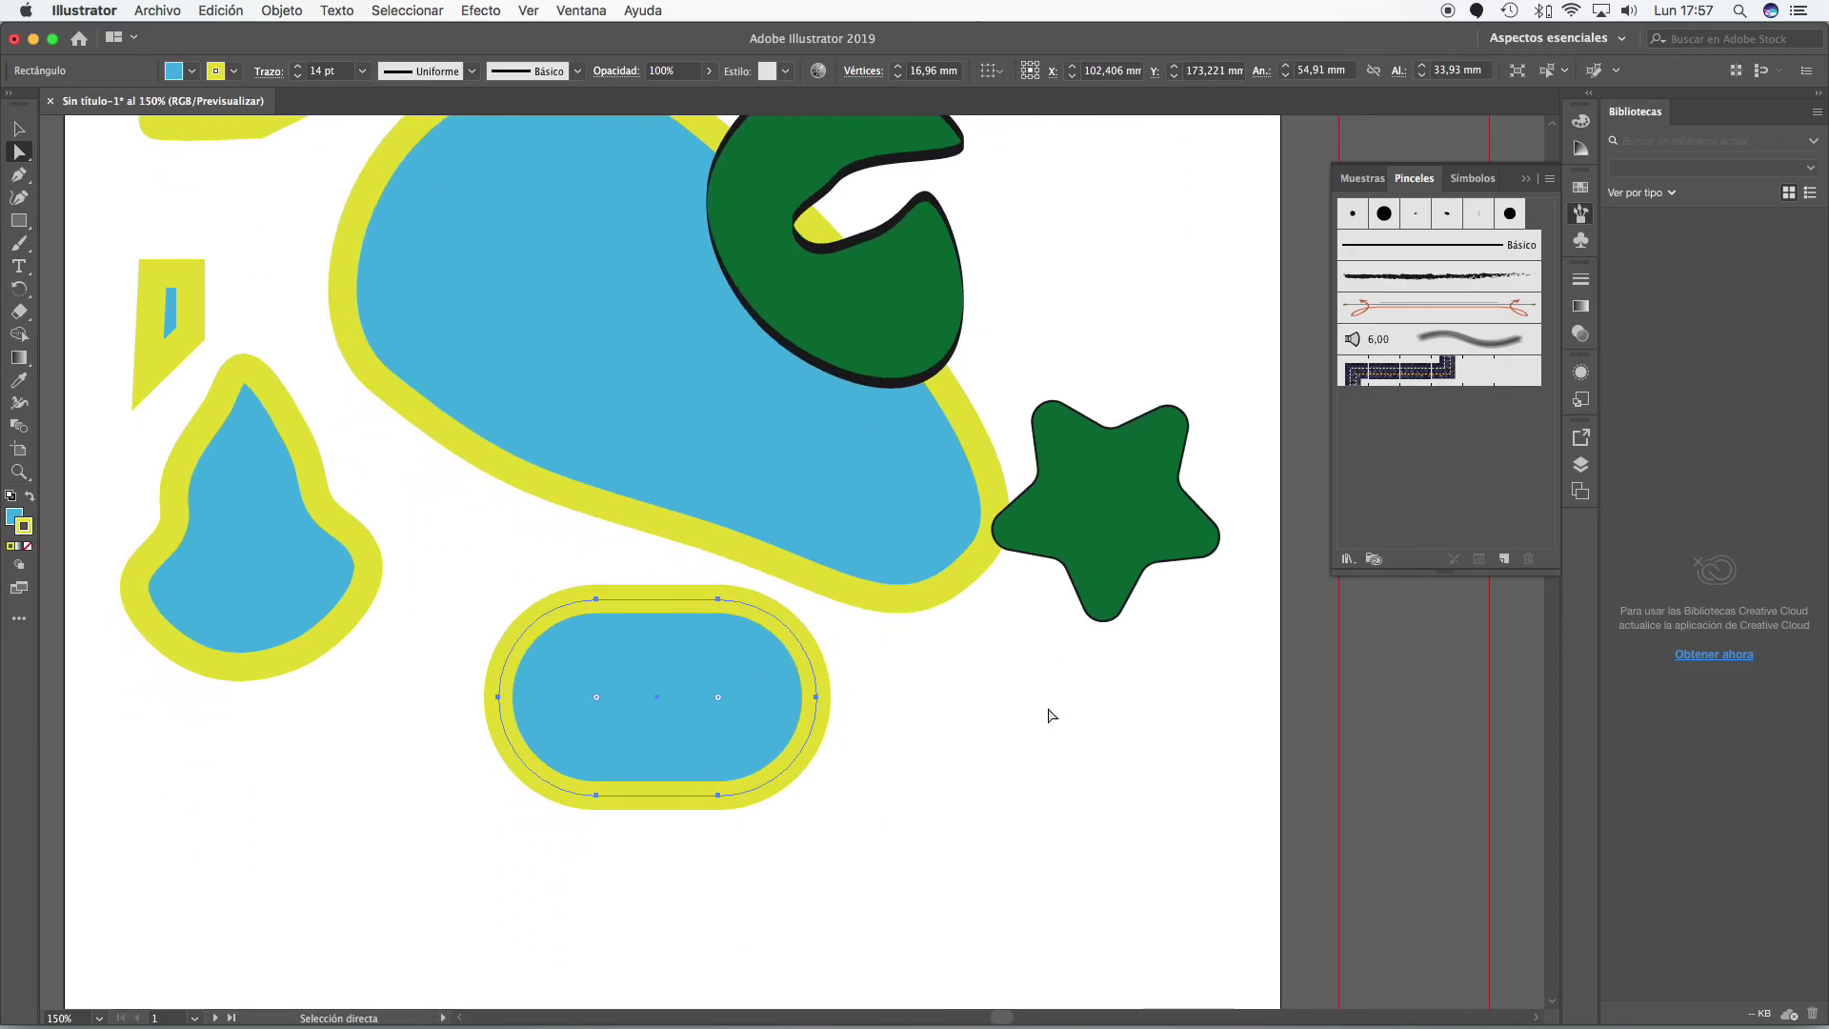
{"action": "left_click", "coordinate": [18, 220]}
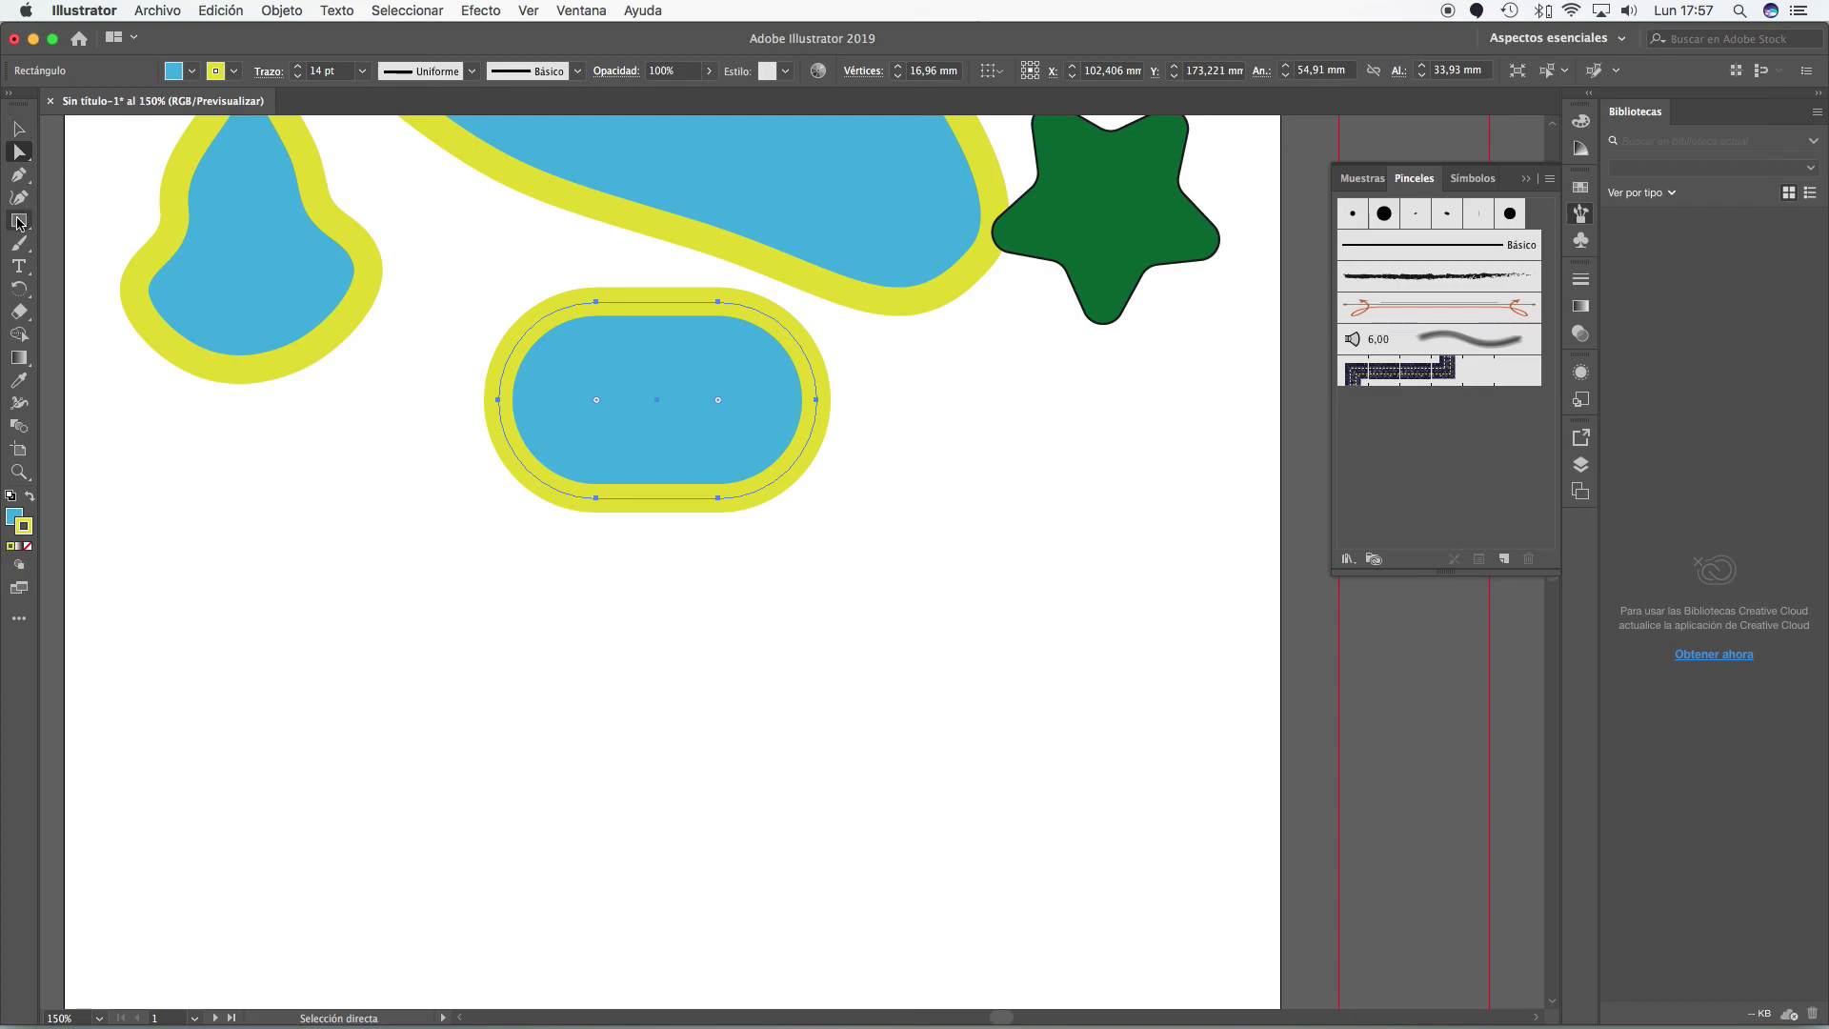
{"action": "mouse_move", "coordinate": [584, 615]}
{"action": "left_mouse_down"}
{"action": "mouse_move", "coordinate": [968, 1000]}
{"action": "mouse_move", "coordinate": [909, 858]}
{"action": "left_mouse_up"}
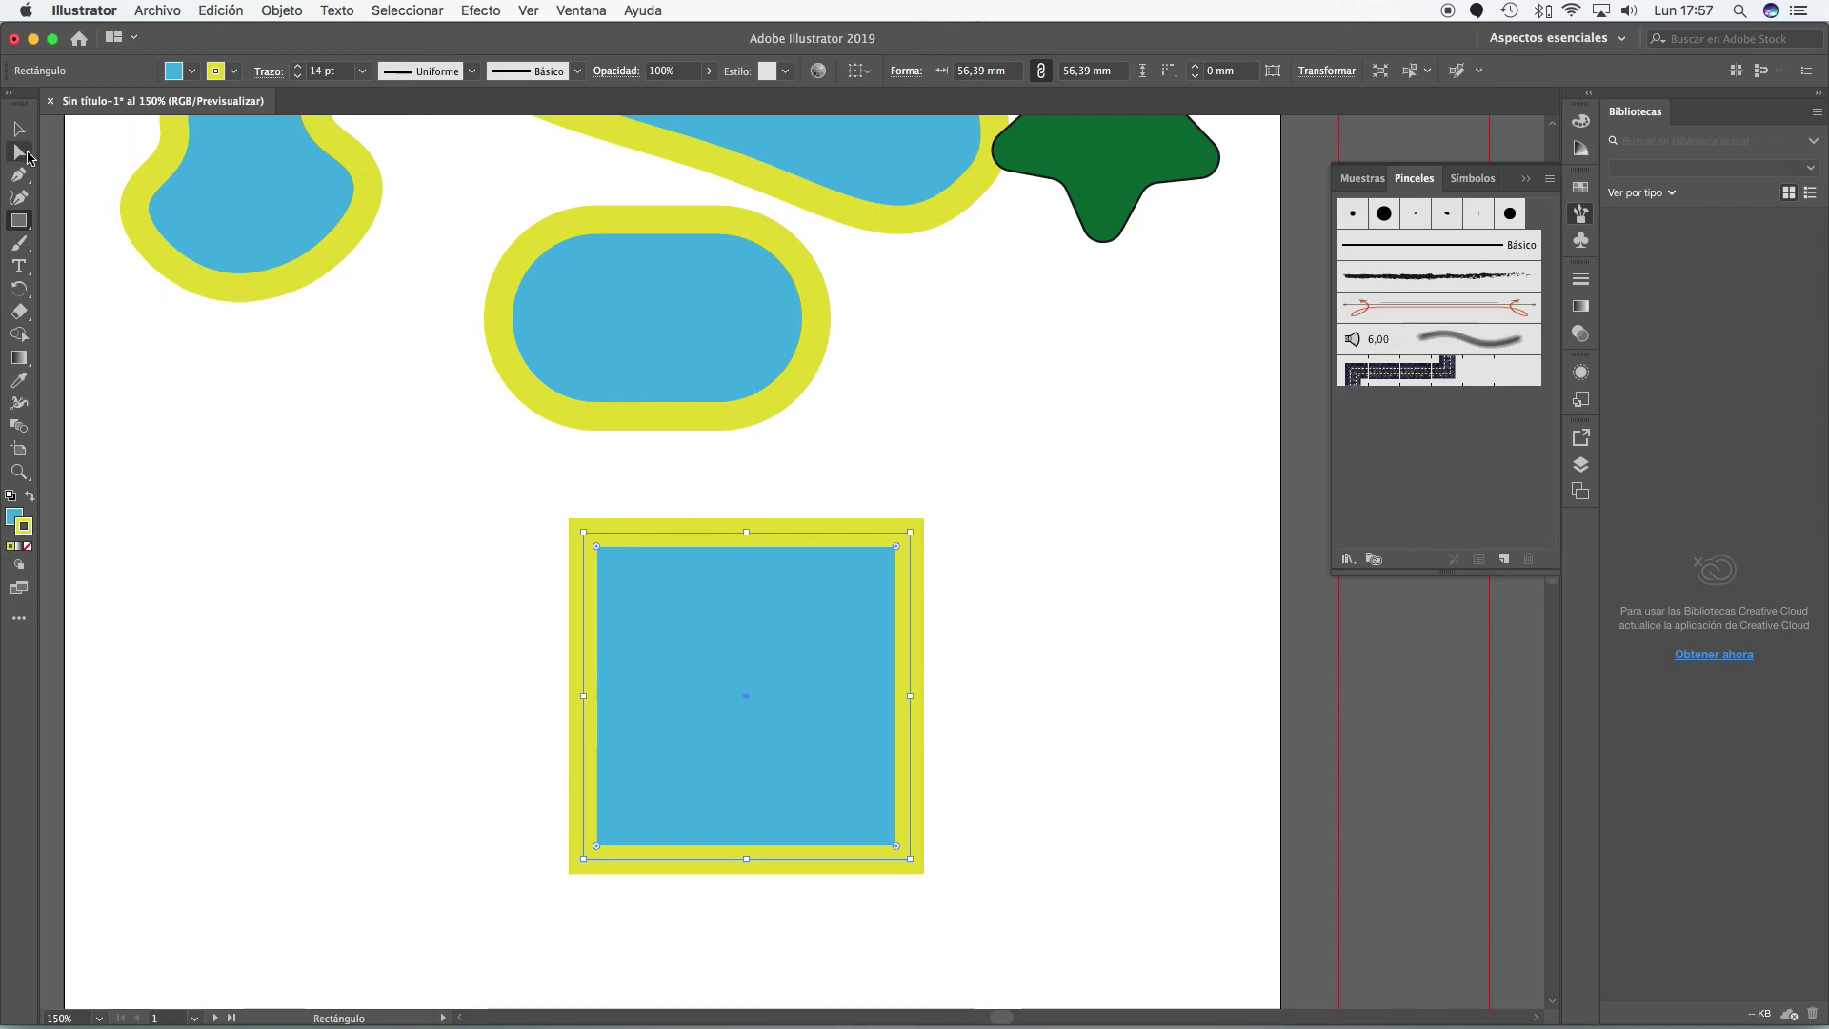
- Round the square's four corners to the maximum radius of about 28.2 mm, forming a circle
{"action": "left_click", "coordinate": [20, 152]}
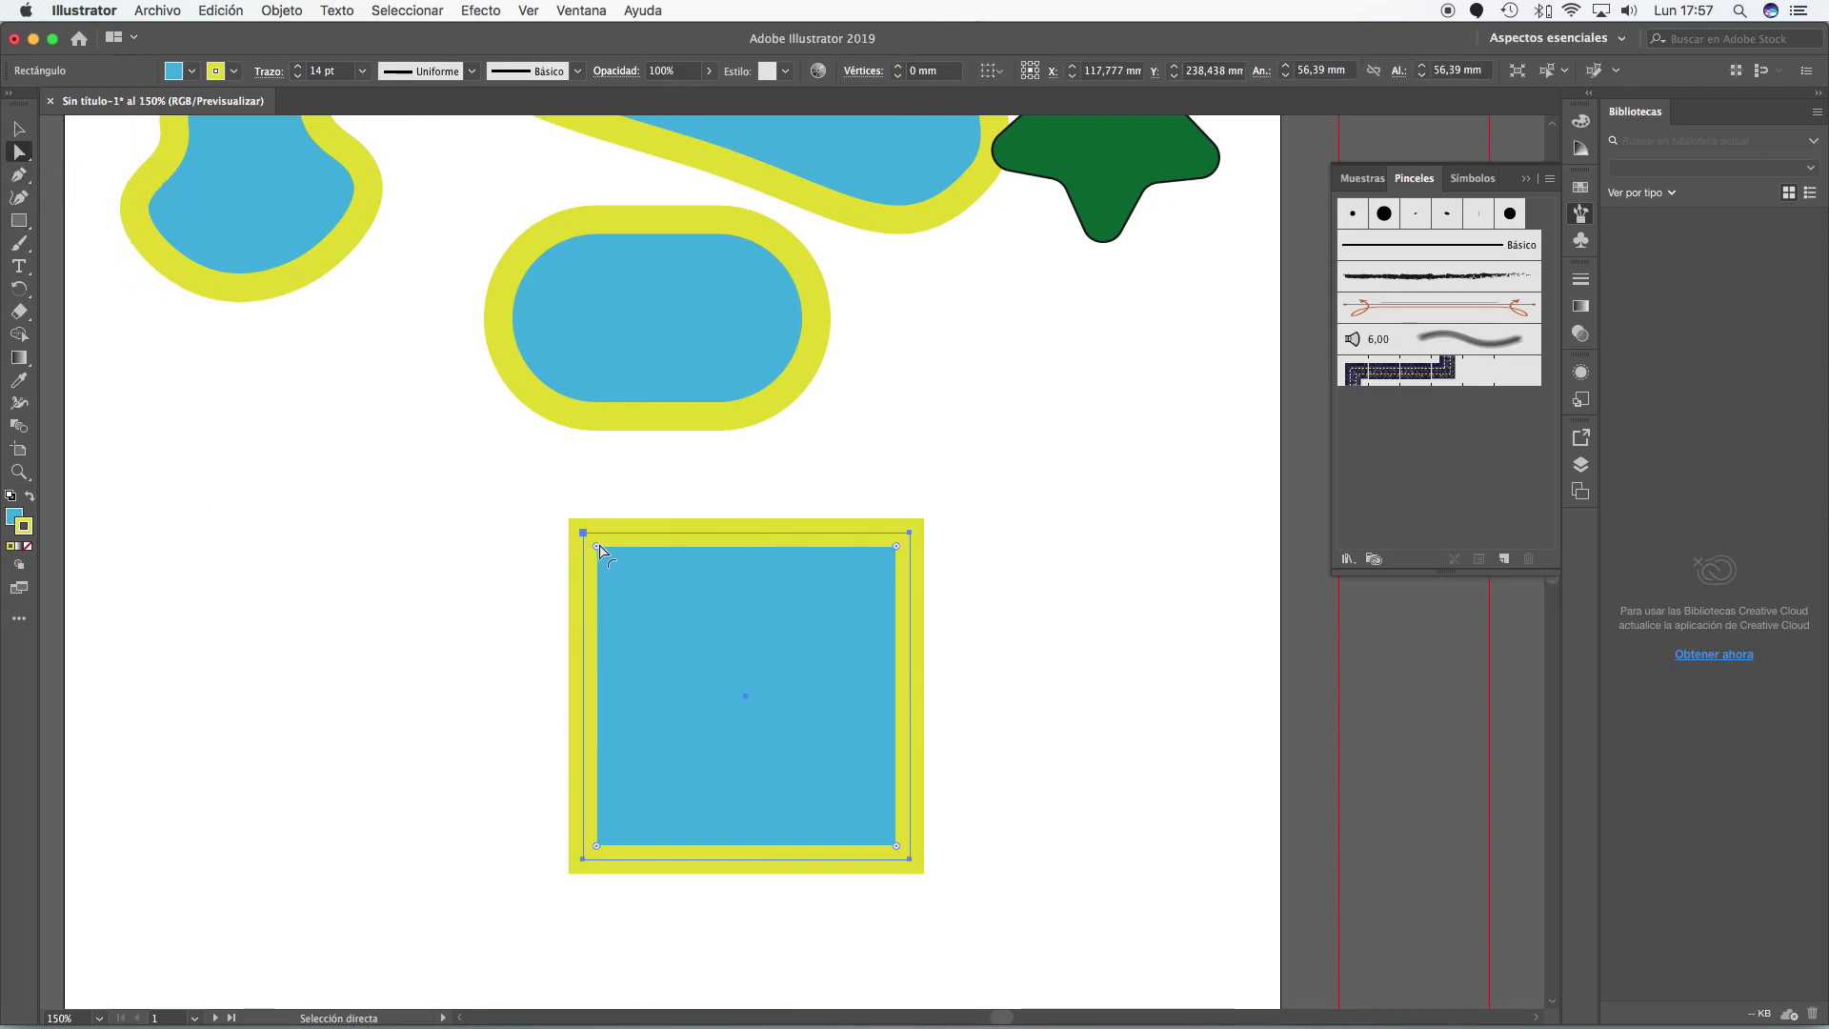
{"action": "left_click_drag", "start_coordinate": [598, 553], "coordinate": [983, 753]}
{"action": "left_click", "coordinate": [10, 126]}
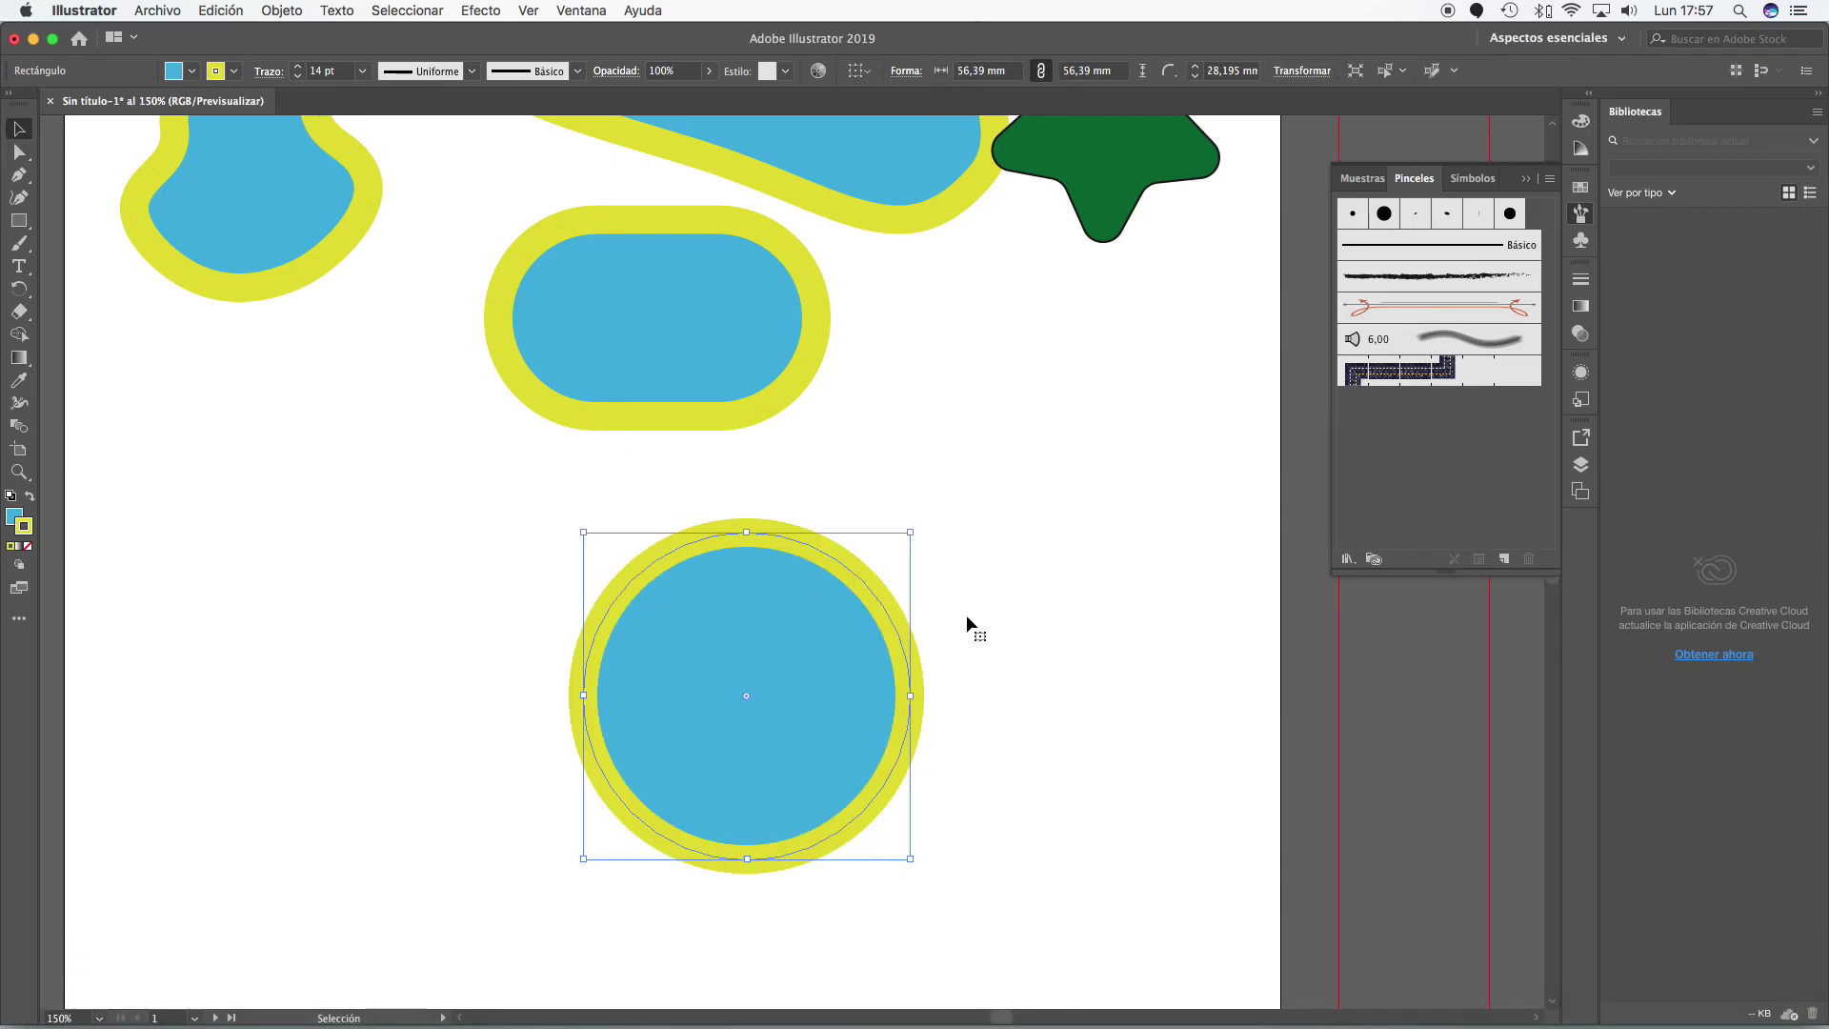
{"action": "left_click", "coordinate": [1197, 658]}
- Reshape the green C-shaped path by adjusting its upper curve handle and pulling its outer anchor points outward into a much larger, smooth form
{"action": "scroll", "coordinate": [1190, 636], "scroll_direction": "up", "scroll_amount": 5}
{"action": "scroll", "coordinate": [1191, 636], "scroll_direction": "right", "scroll_amount": 2}
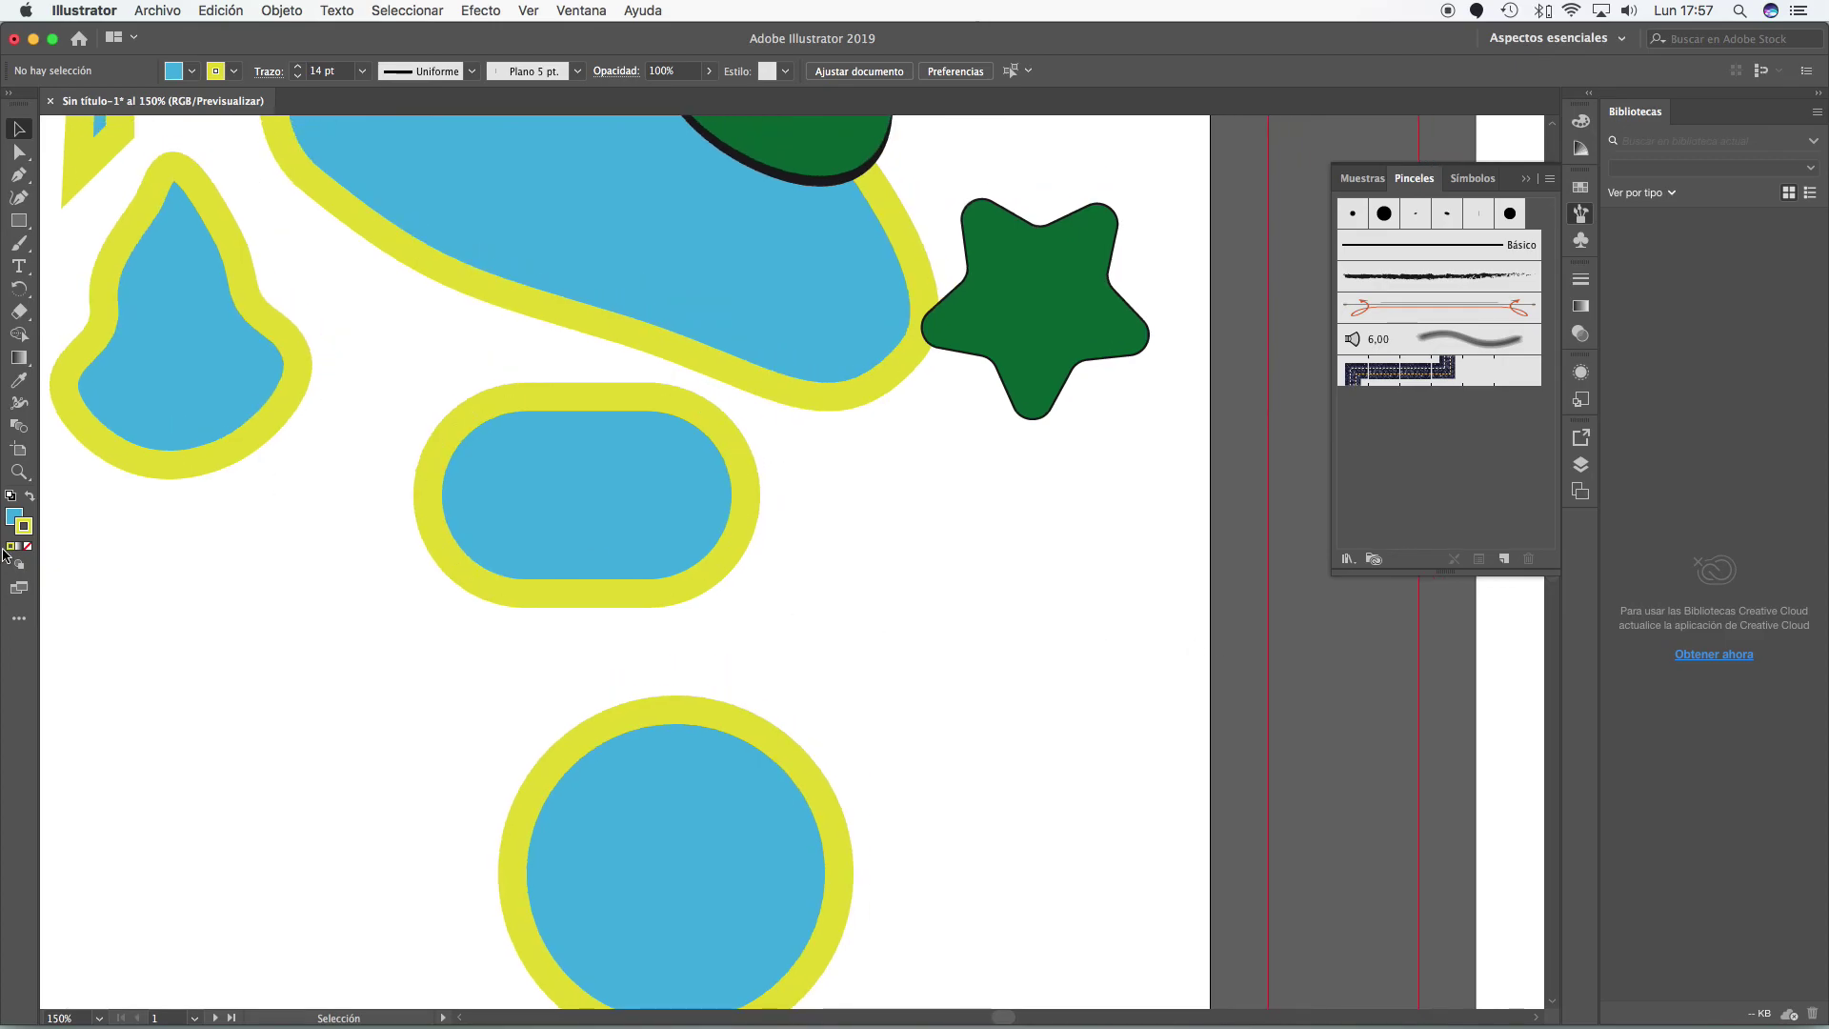
{"action": "left_click", "coordinate": [20, 472]}
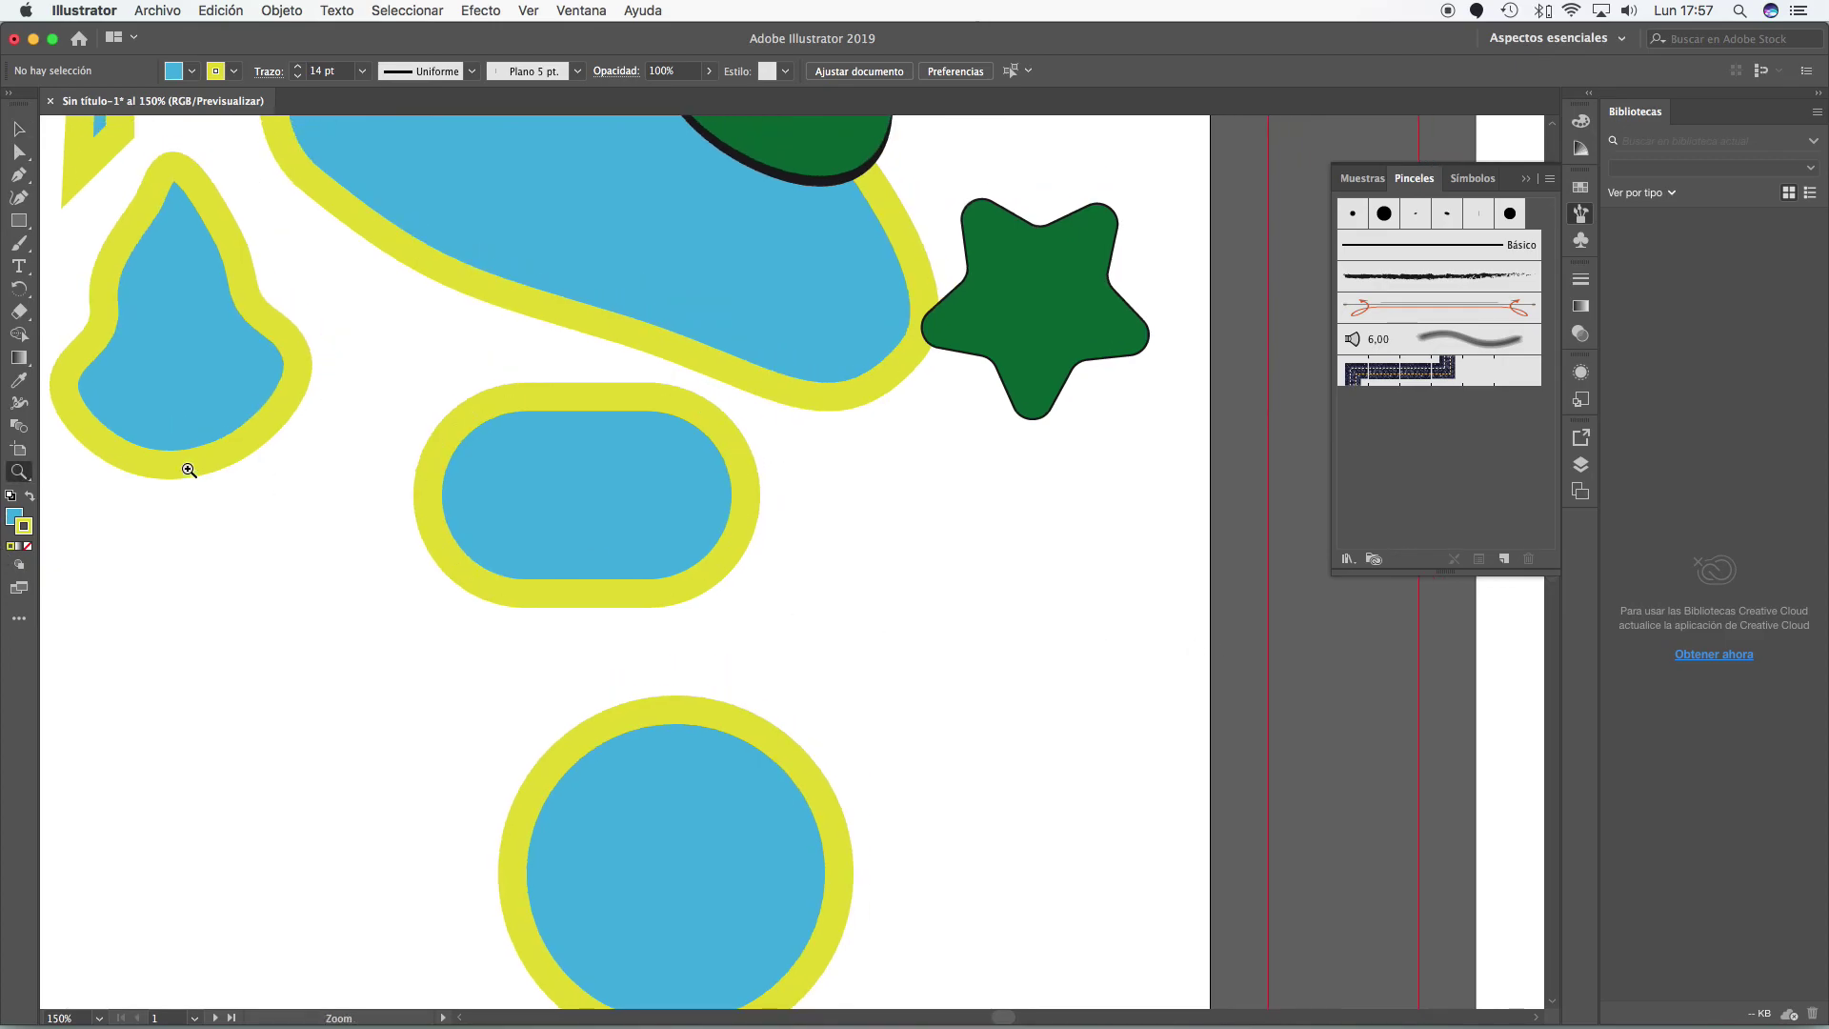
{"action": "left_click", "coordinate": [488, 364], "text": "alt"}
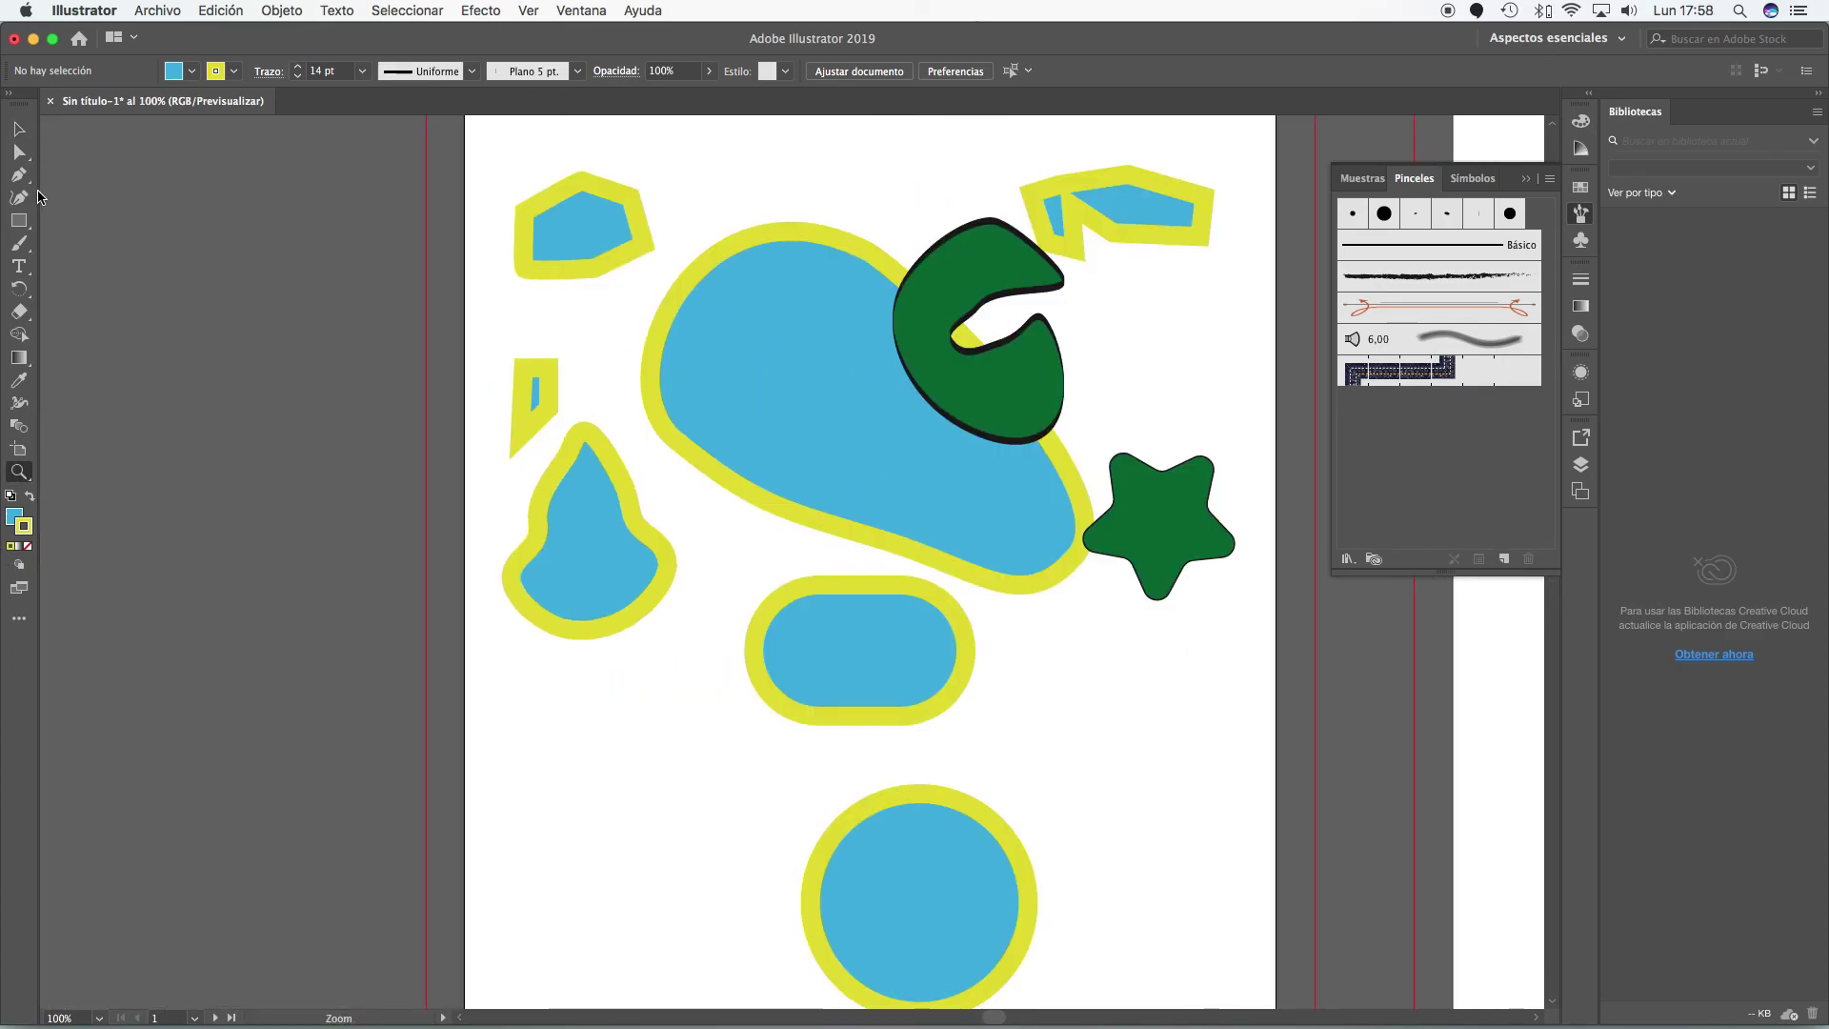
{"action": "left_click", "coordinate": [19, 152]}
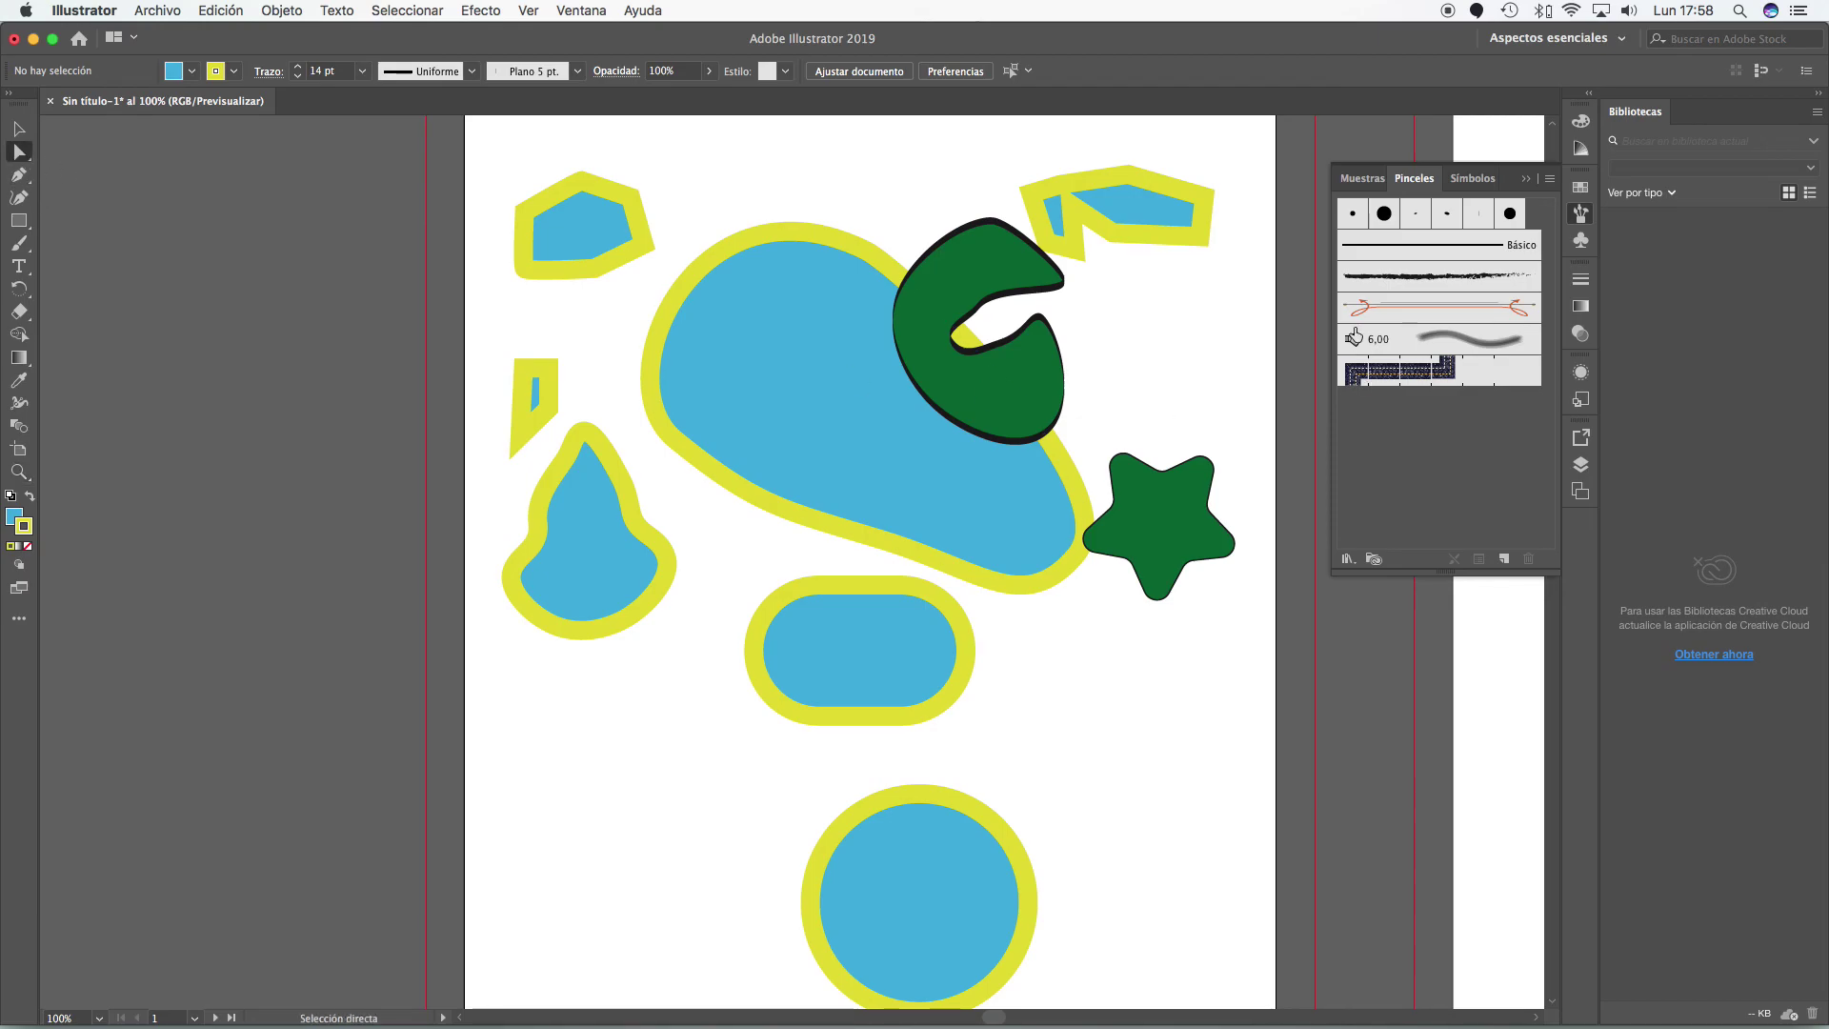
{"action": "left_click", "coordinate": [989, 223]}
{"action": "left_click_drag", "start_coordinate": [989, 223], "coordinate": [837, 162]}
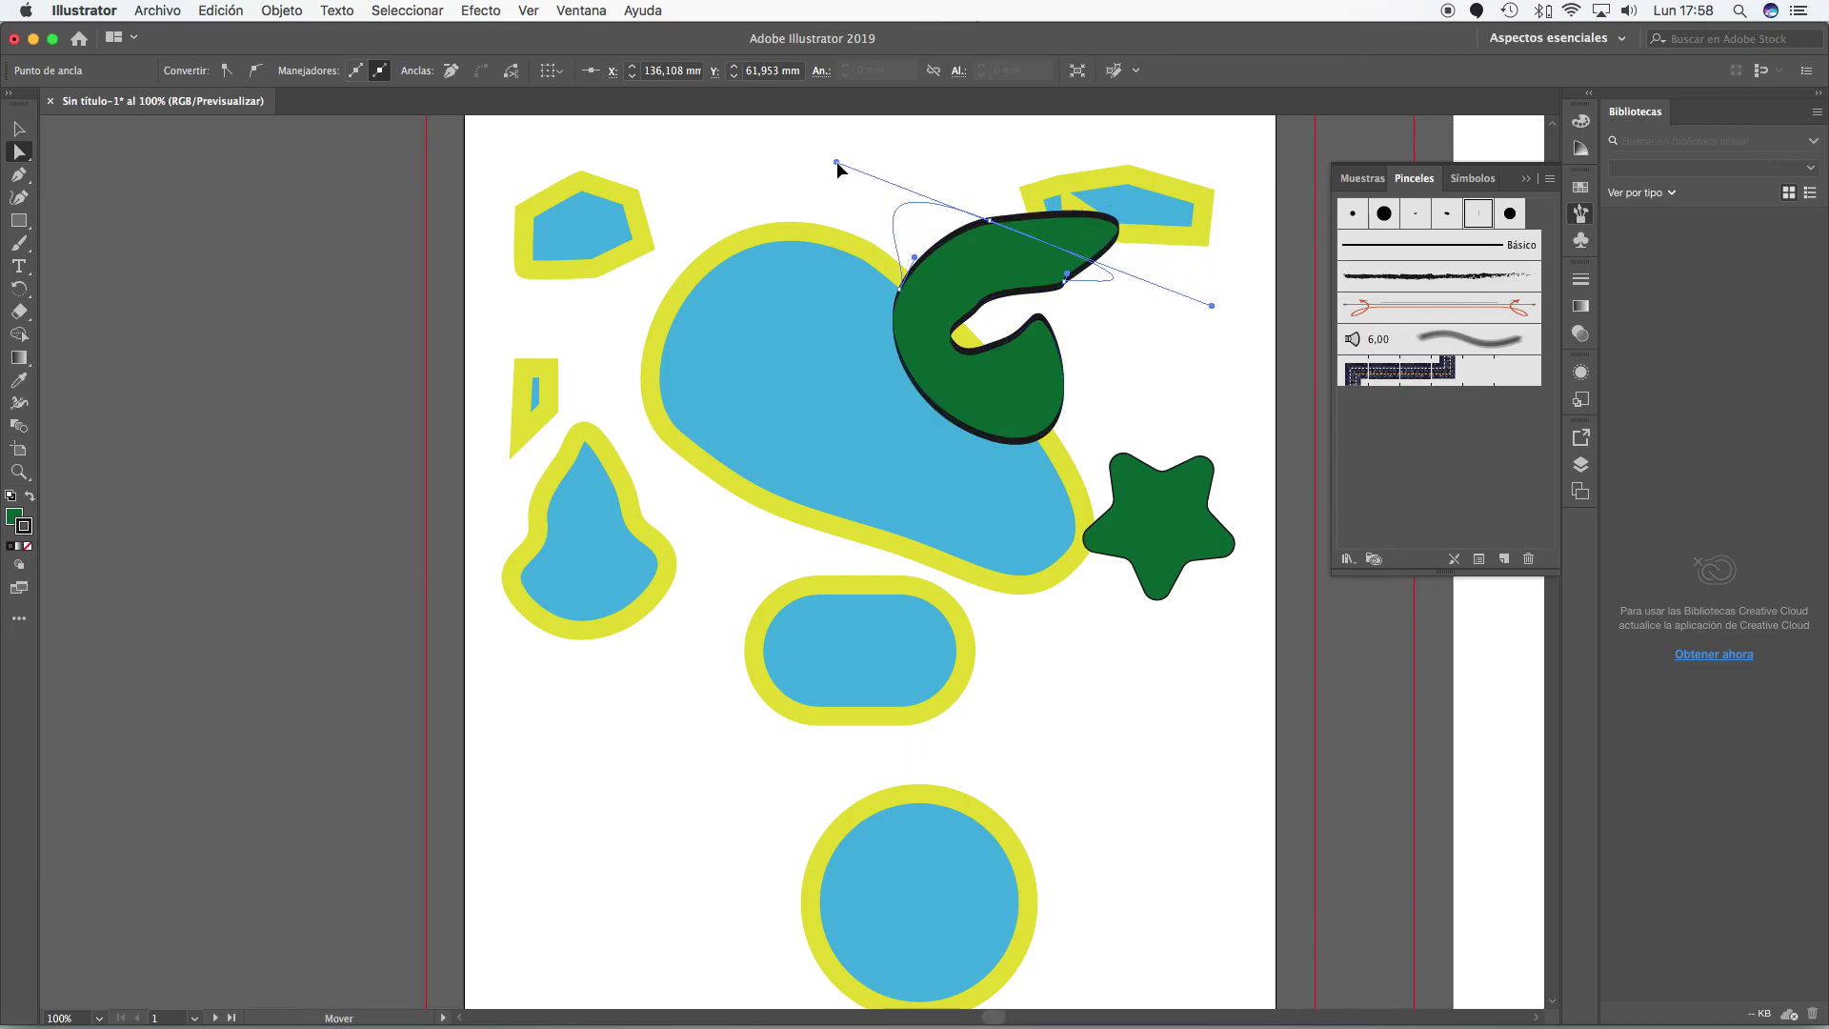
{"action": "left_click_drag", "start_coordinate": [899, 289], "coordinate": [775, 278]}
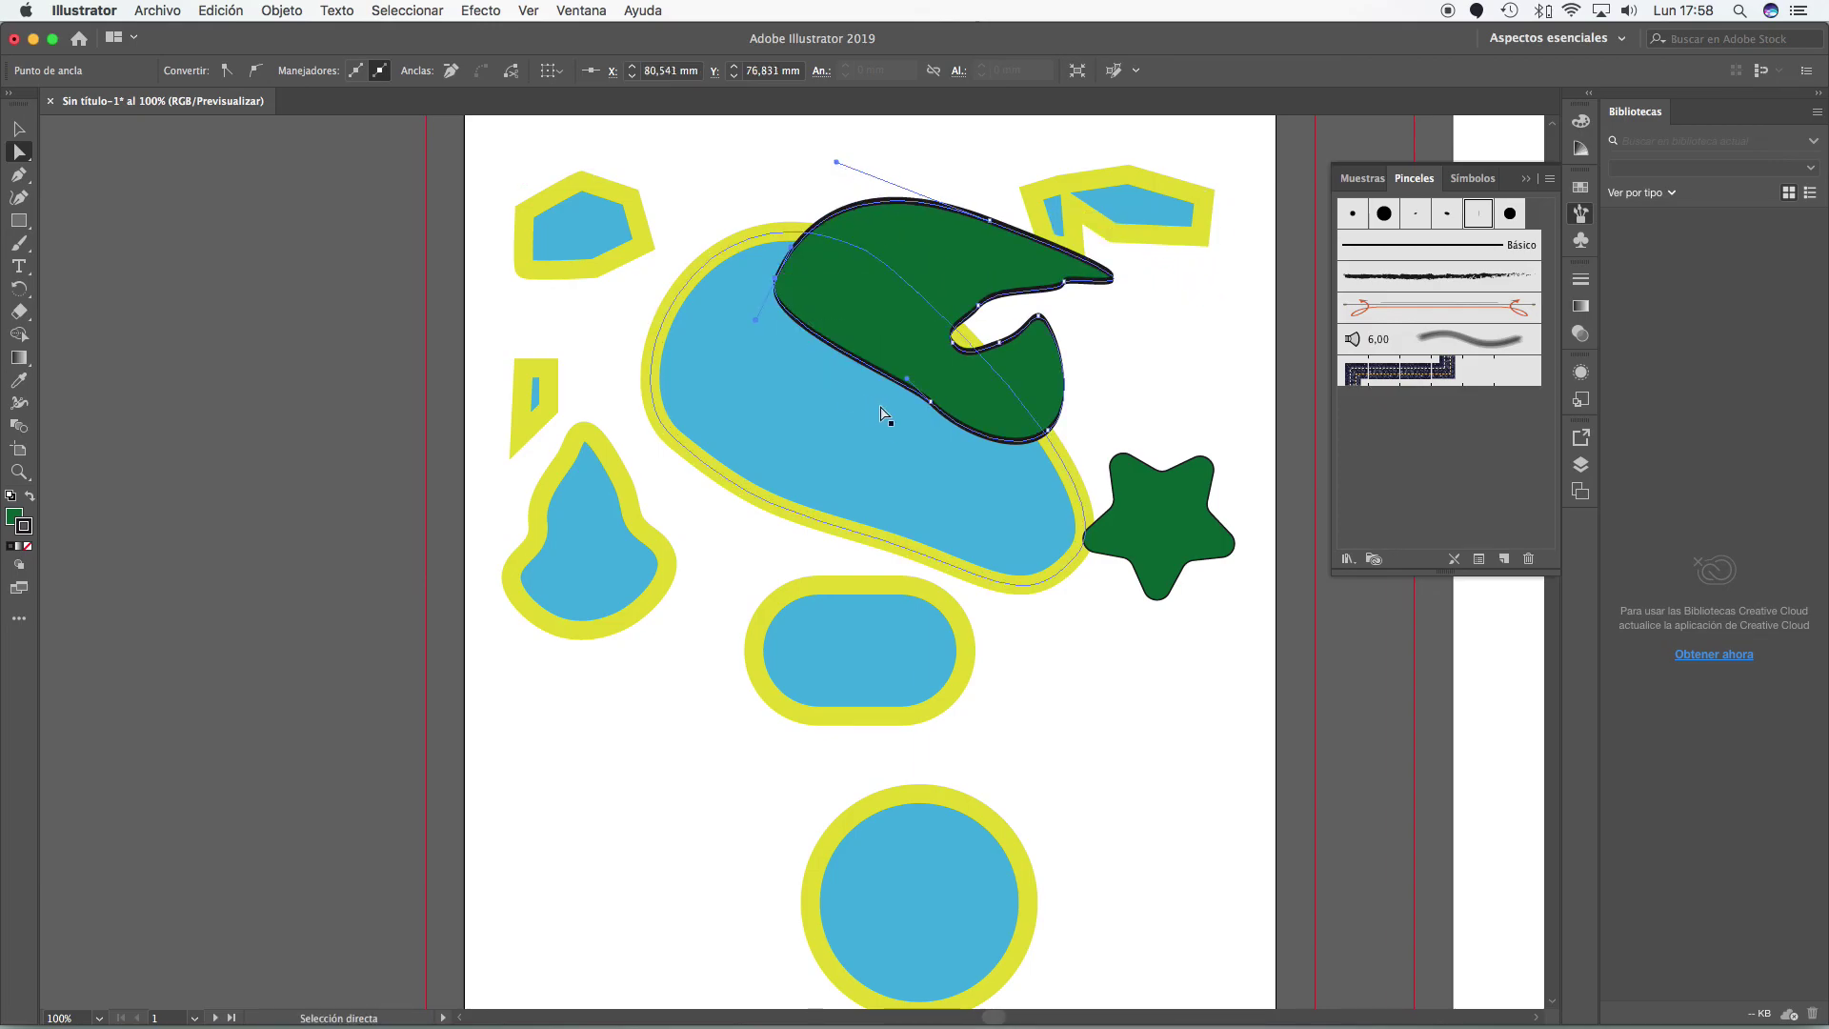
{"action": "left_click_drag", "start_coordinate": [935, 400], "coordinate": [670, 477]}
{"action": "left_click_drag", "start_coordinate": [792, 578], "coordinate": [899, 620]}
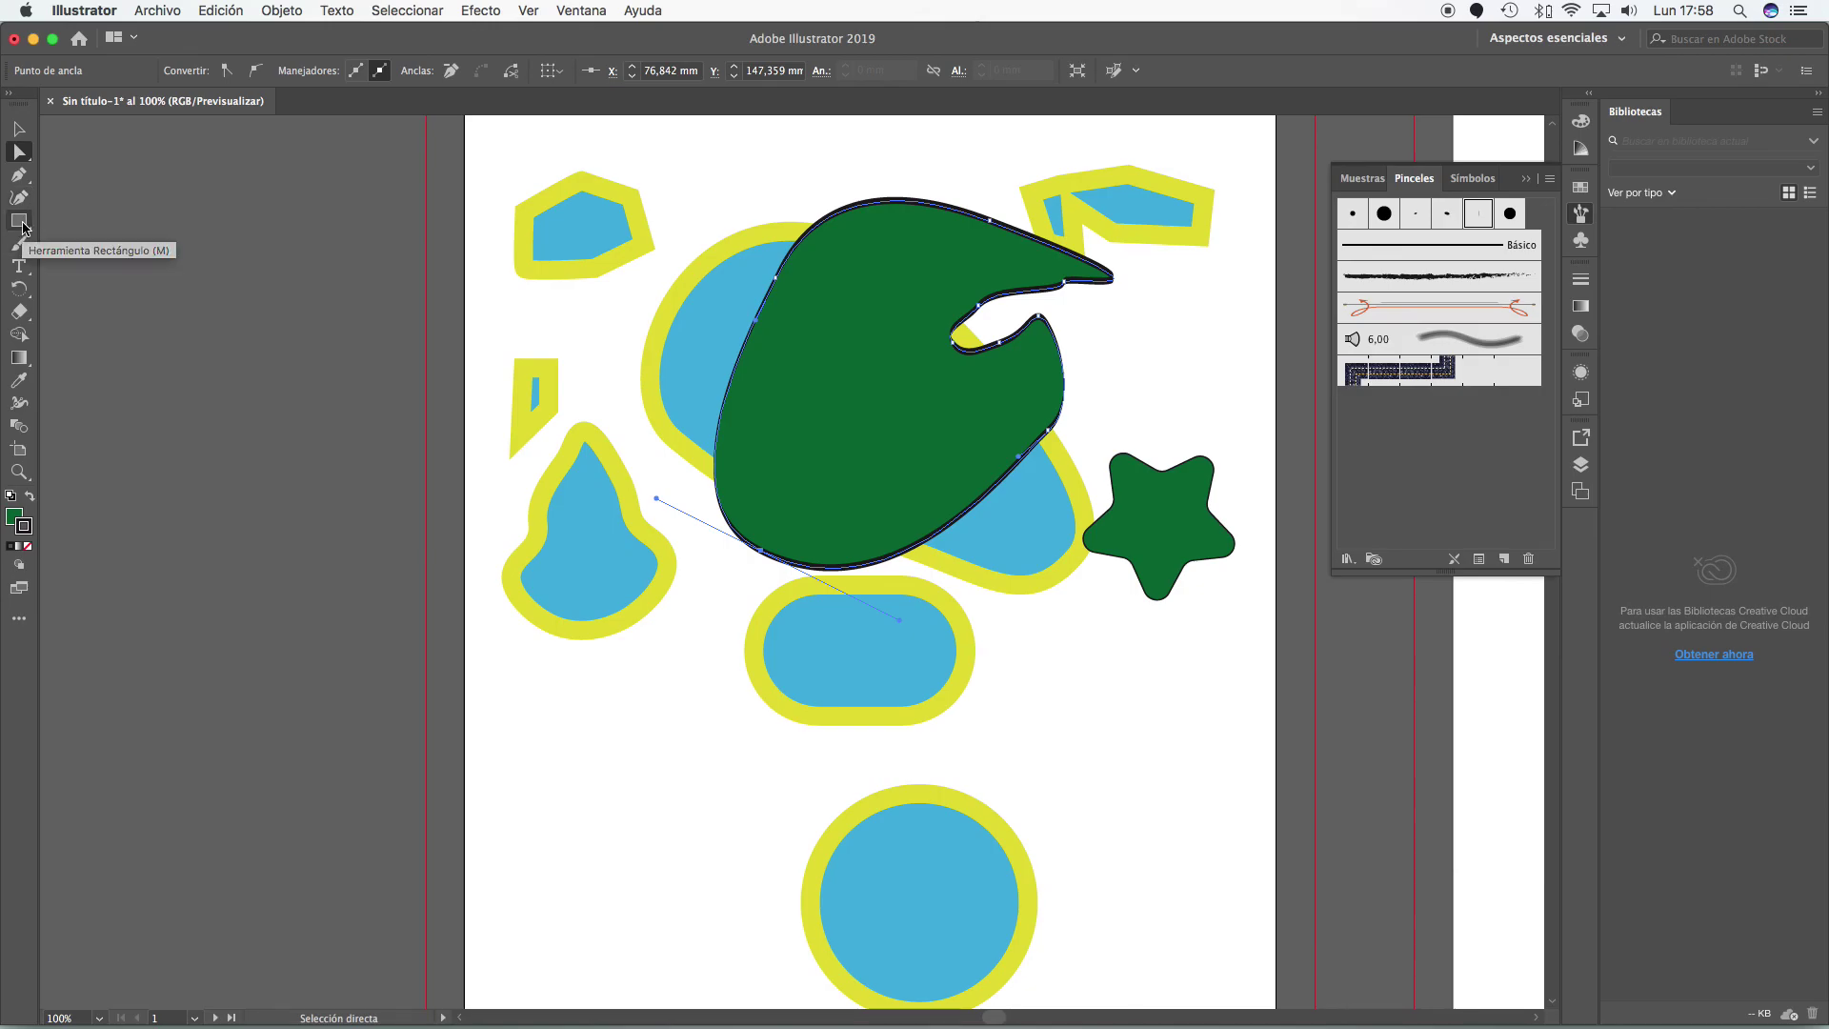
- Move the reshaped green path off the large blue shape to about X 68 mm, Y 178 mm, partly behind the pill shape, and deselect it
{"action": "scroll", "coordinate": [242, 170], "scroll_direction": "down", "scroll_amount": 1}
{"action": "key", "text": "v"}
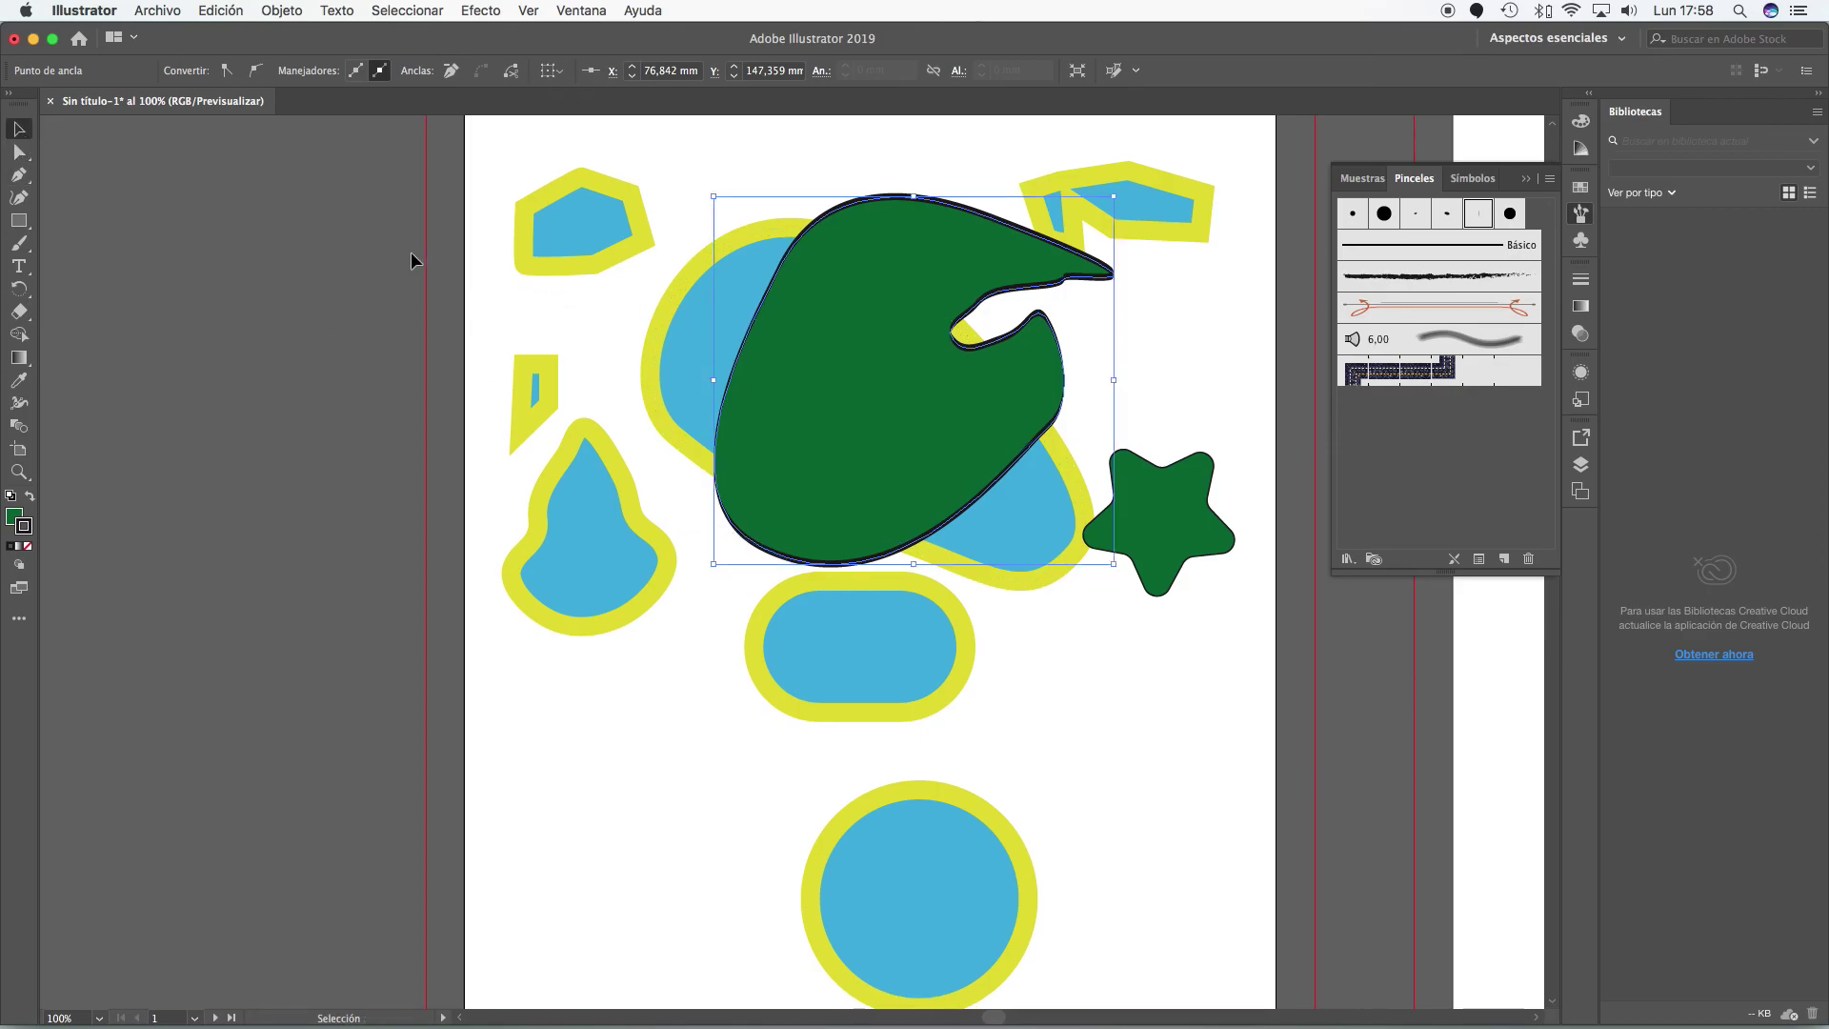
{"action": "left_click", "coordinate": [412, 251]}
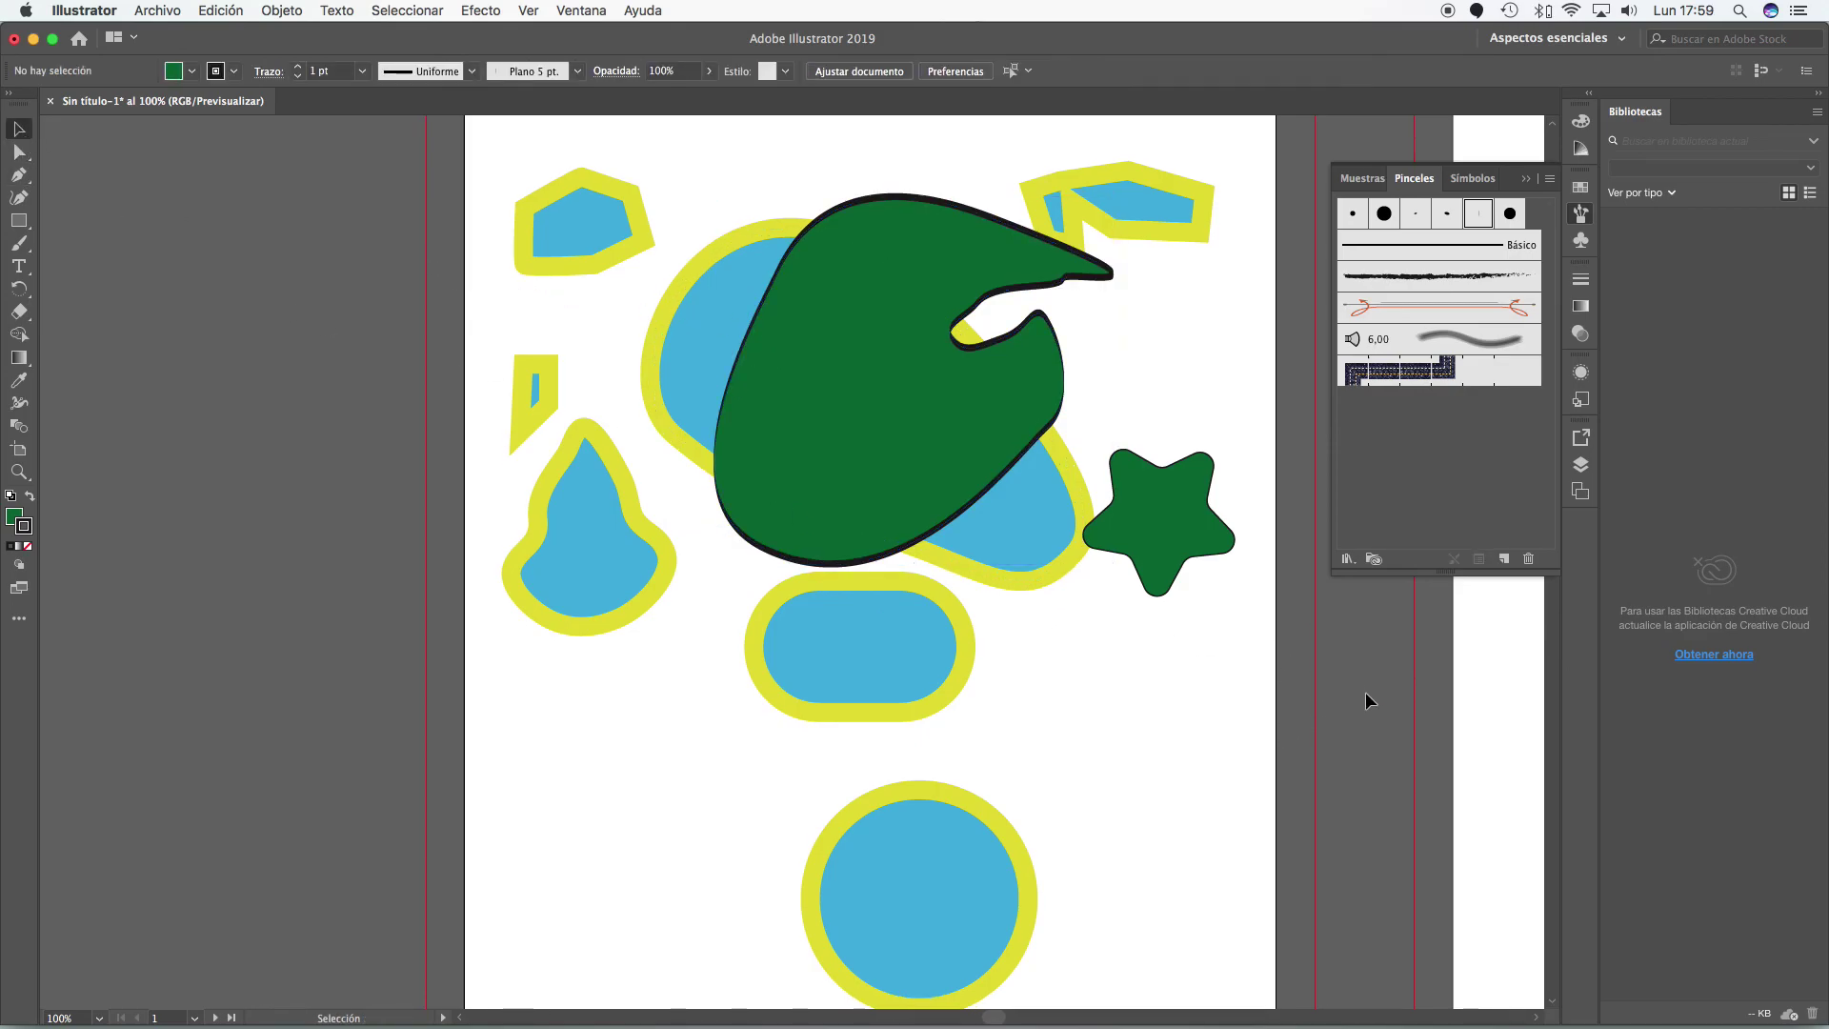
{"action": "left_click", "coordinate": [896, 310]}
{"action": "left_click_drag", "start_coordinate": [931, 285], "coordinate": [741, 560]}
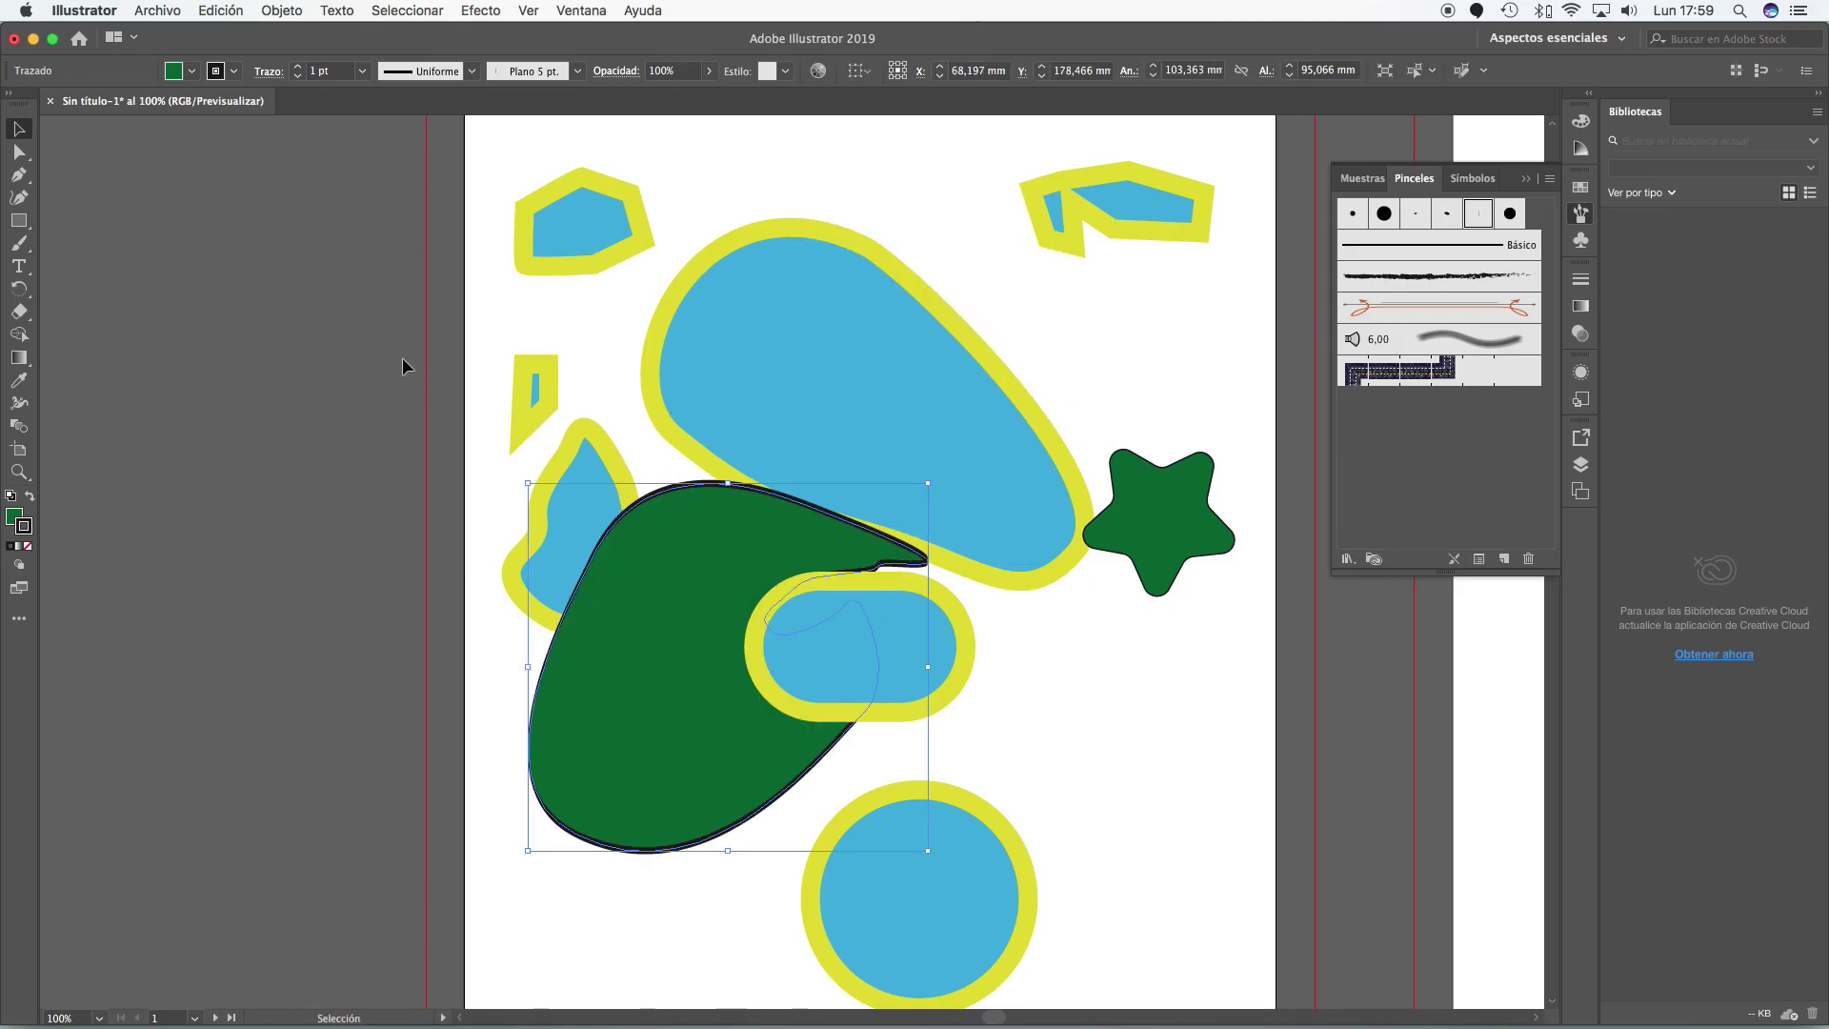
{"action": "left_click", "coordinate": [351, 351]}
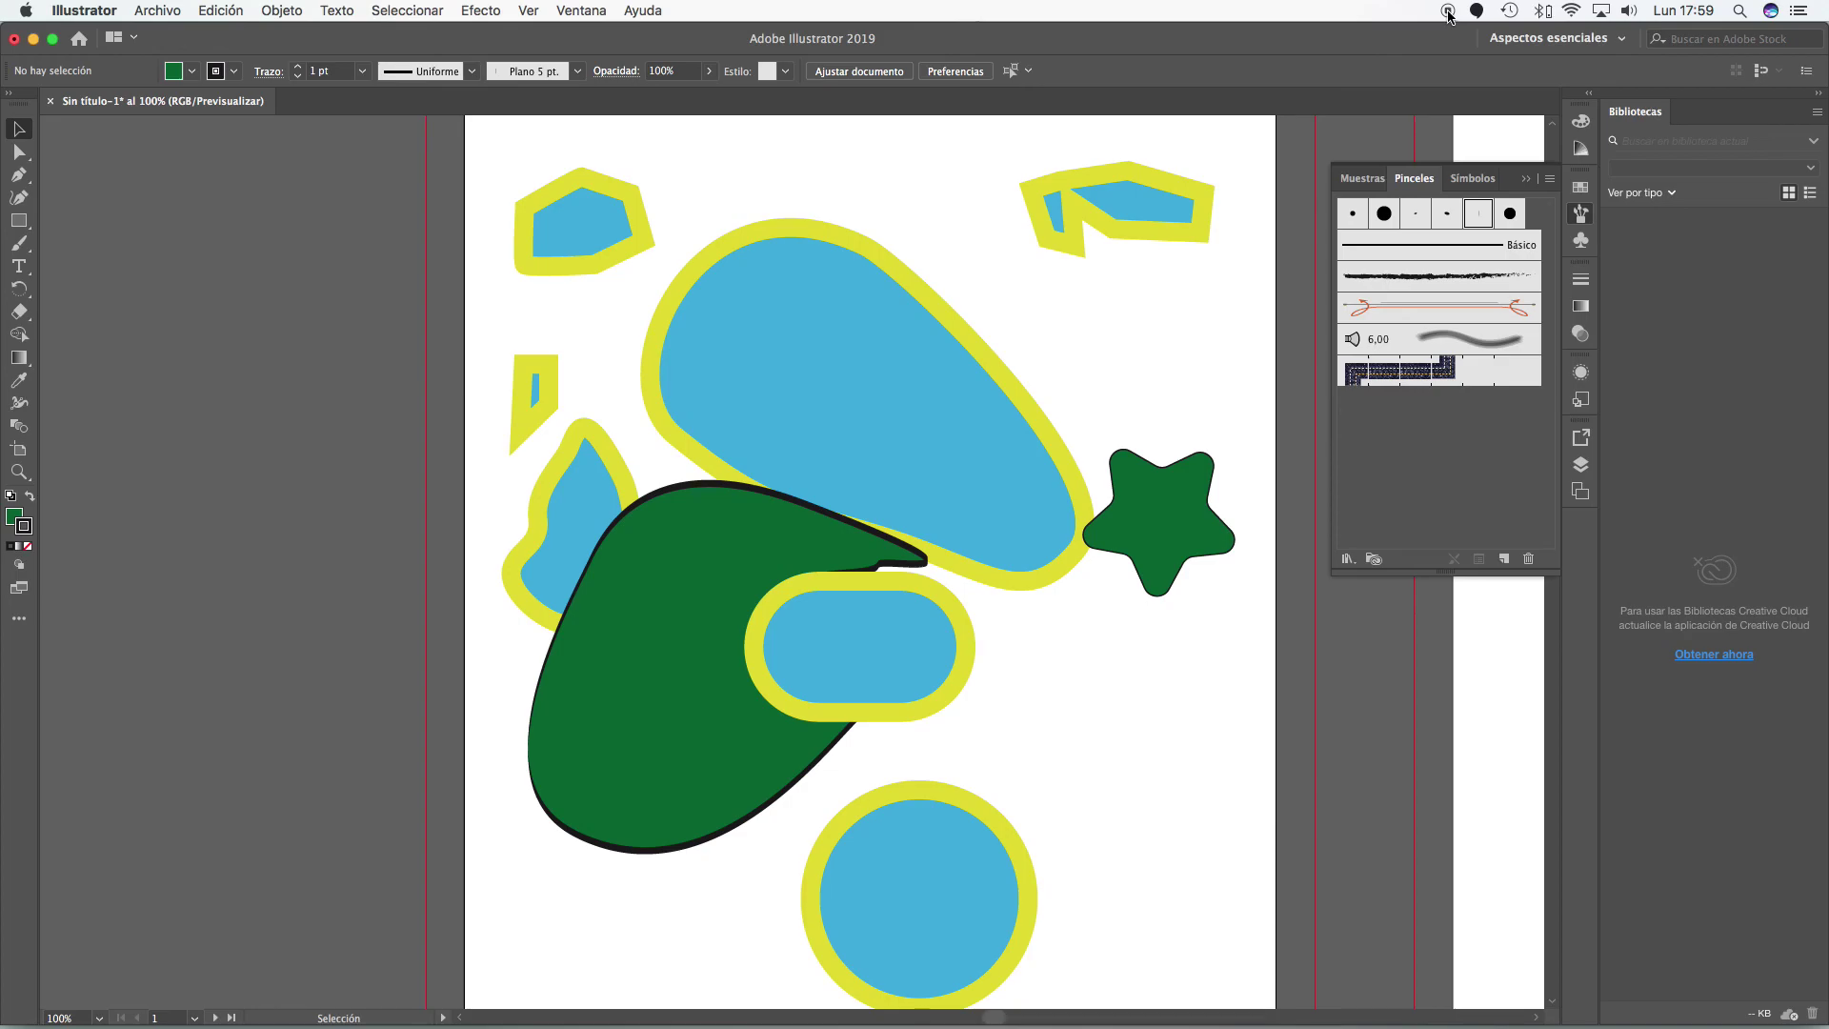